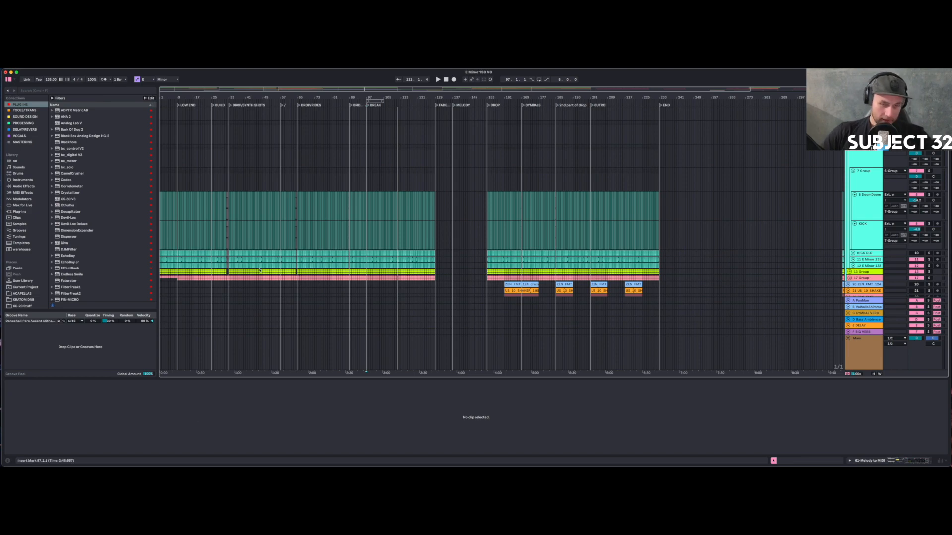
Examine the arrangement from the song start through the LOW END and BUILD sections.
key("minus")
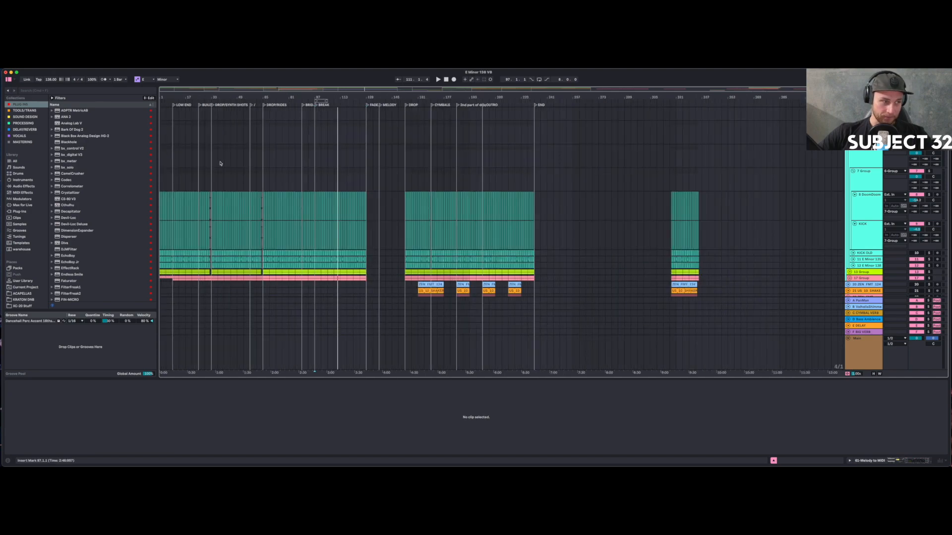
scroll(220, 163, "up", 2)
left_click(160, 144)
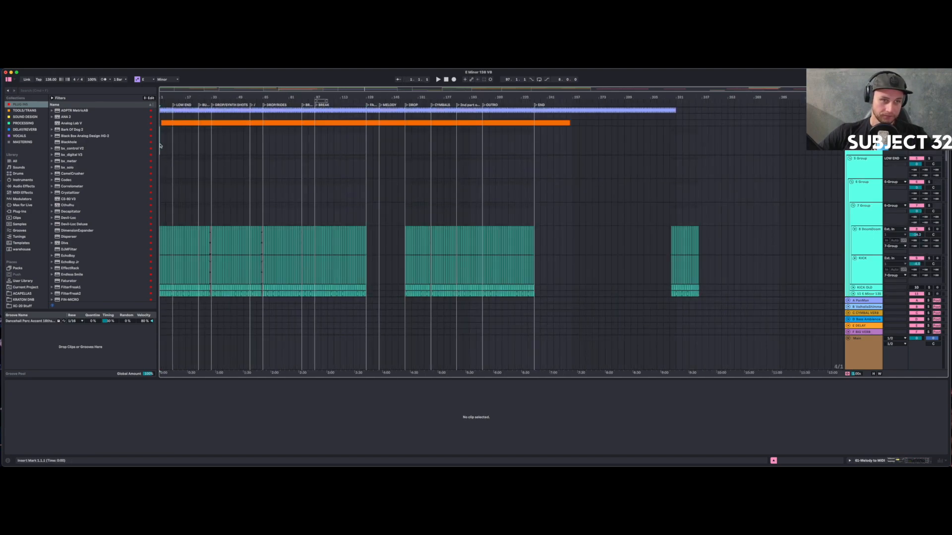
key("plus")
key("plus")
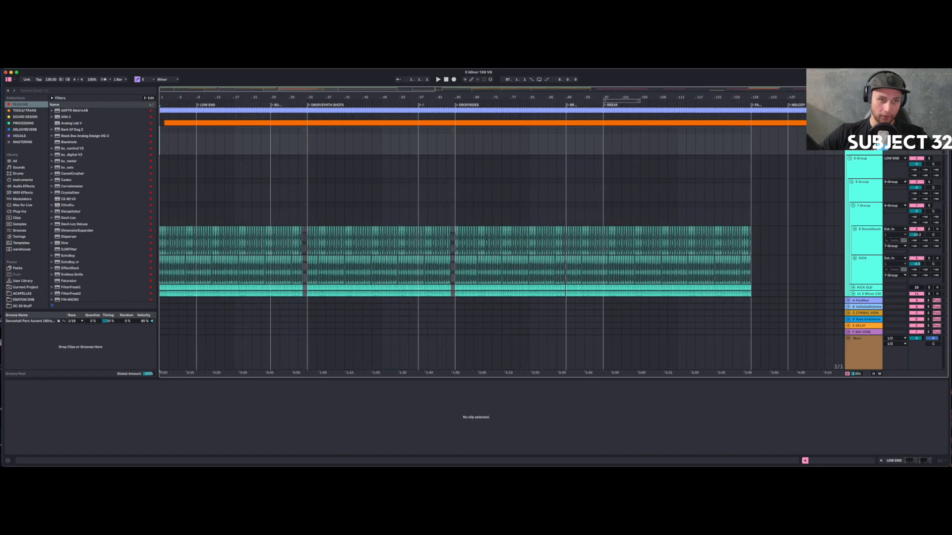
left_click(196, 141)
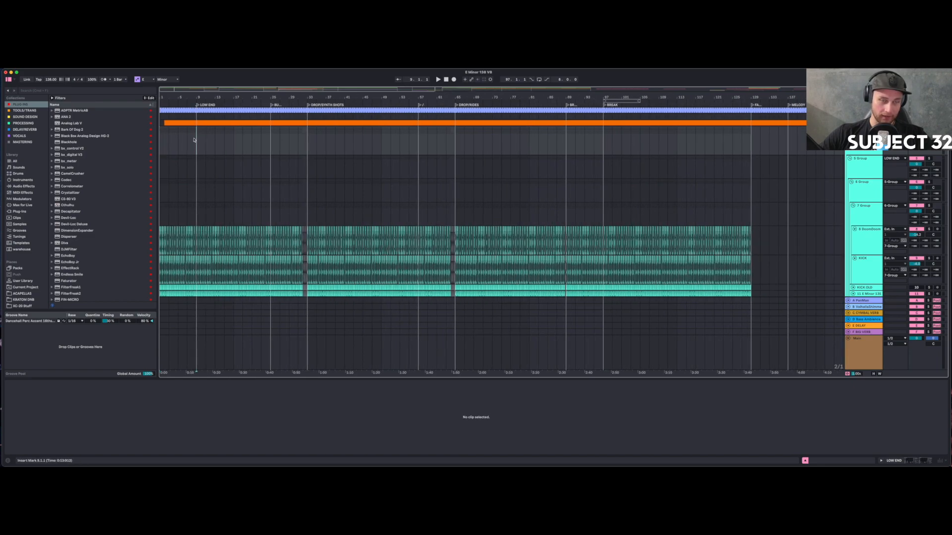
left_click(272, 140)
scroll(272, 149, "down", 5)
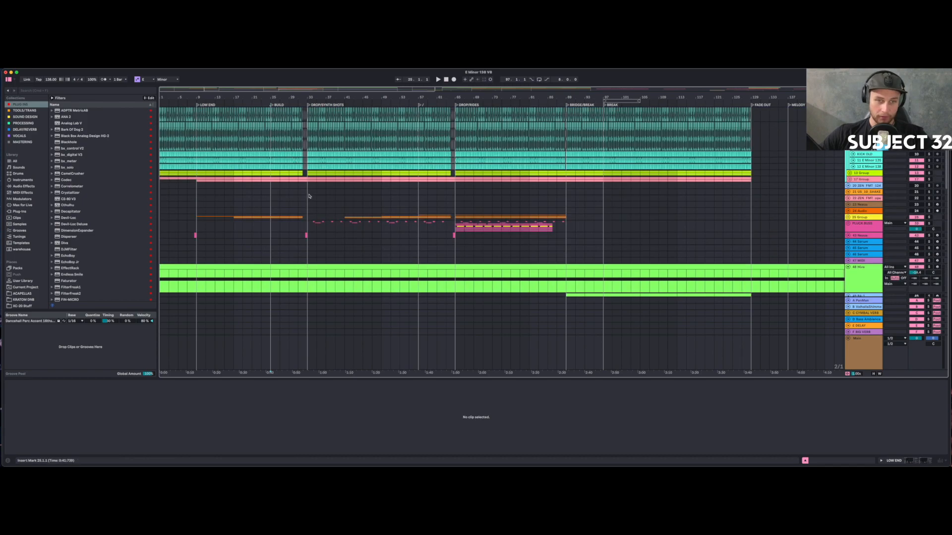
Highlight bars 33 to 57 and 57 to 65 of the first drop, and set the insert marker at the DROP/RIDES locator.
left_click_drag(308, 200, 418, 203)
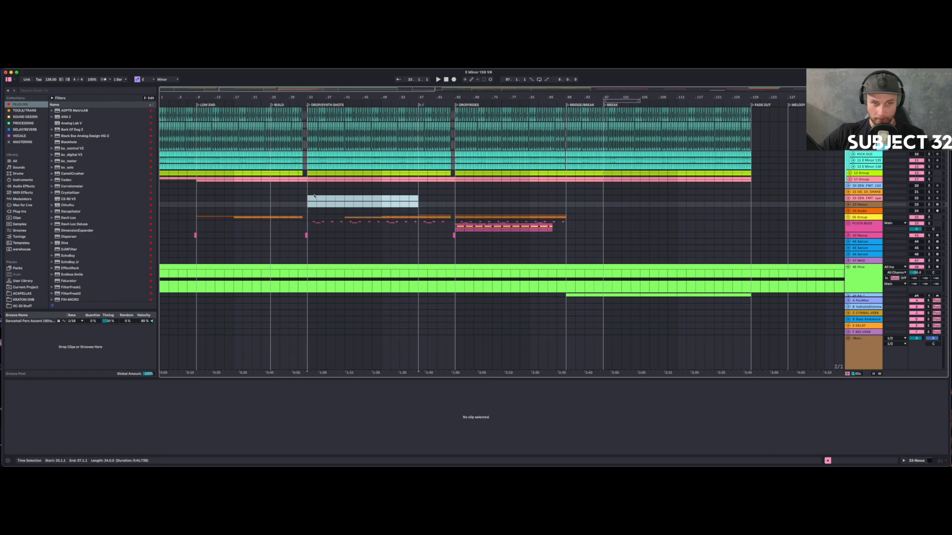
left_click(306, 198)
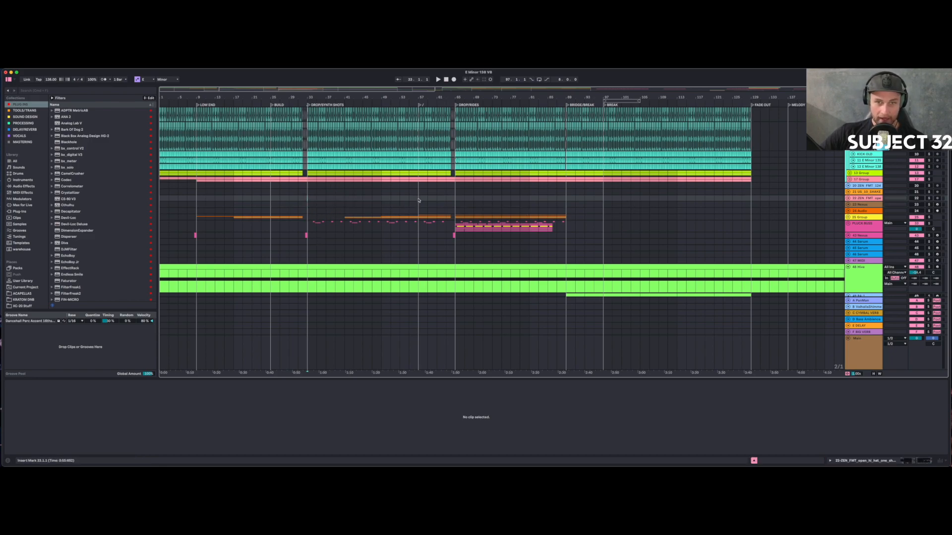
left_click_drag(418, 200, 455, 201)
left_click(454, 201)
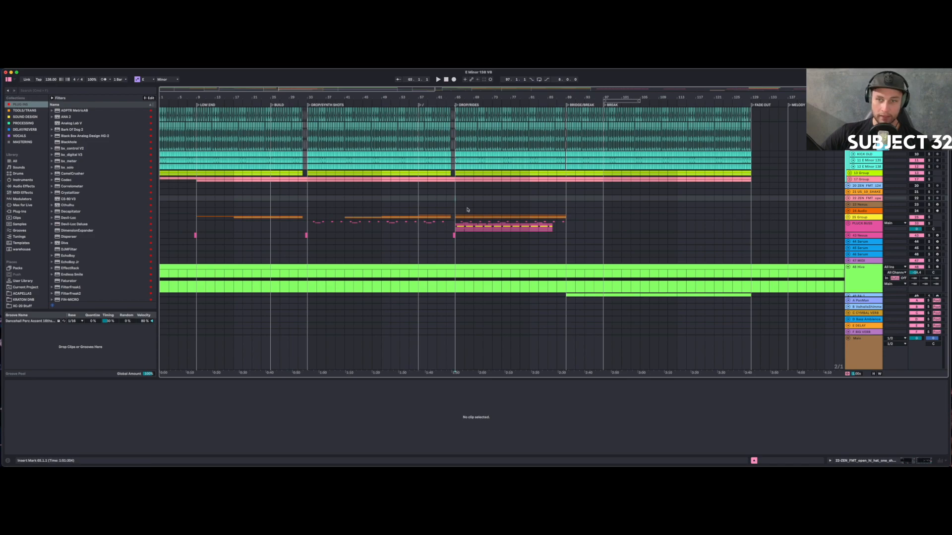
Look over all tracks across the arrangement, from the first sections through the second drop and OUTRO.
scroll(504, 211, "down", 3)
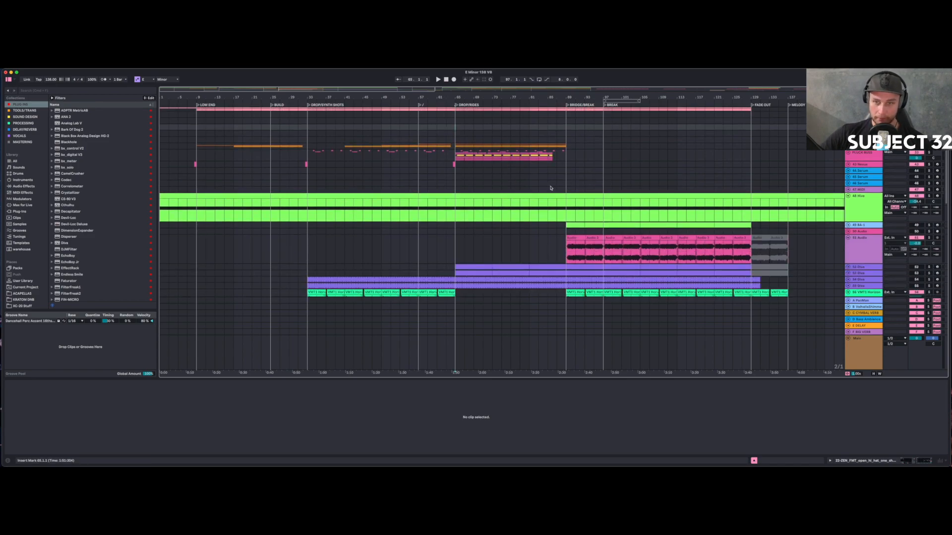
scroll(550, 187, "up", 5)
scroll(544, 187, "up", 4)
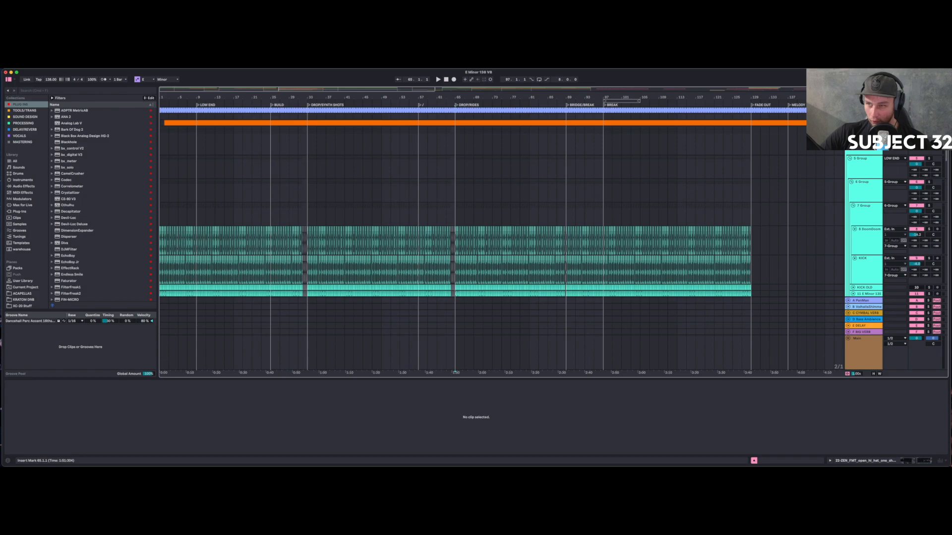
scroll(545, 214, "down", 4)
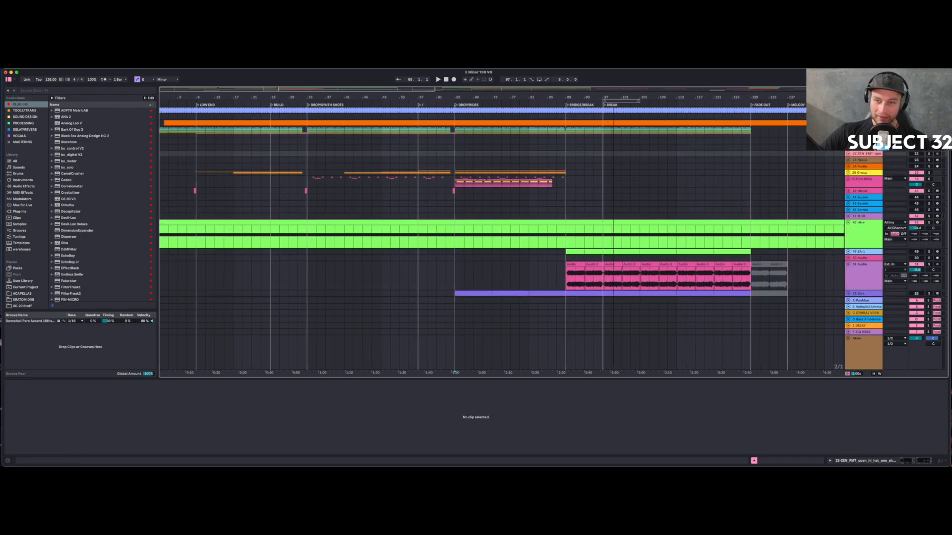
scroll(521, 213, "right", 4)
scroll(521, 213, "down", 4)
scroll(520, 213, "right", 2)
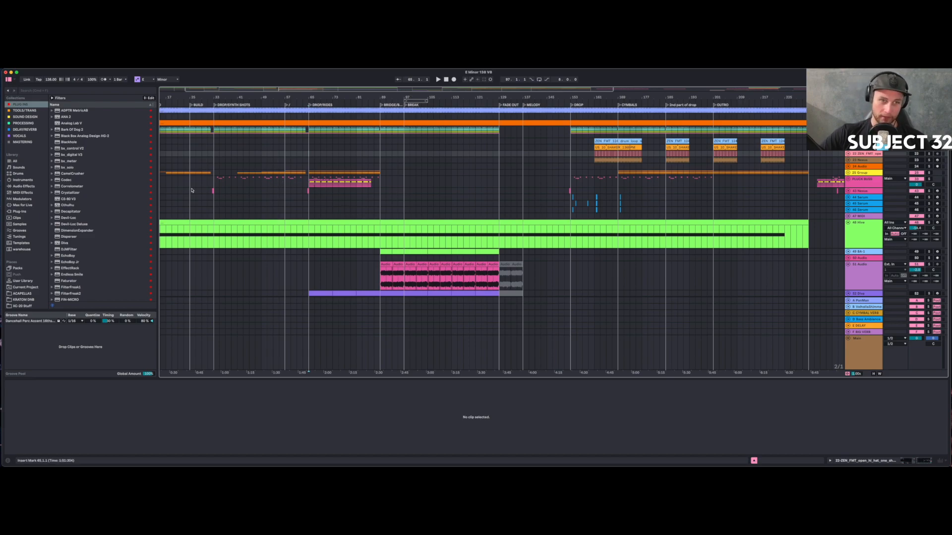
scroll(243, 174, "left", 3)
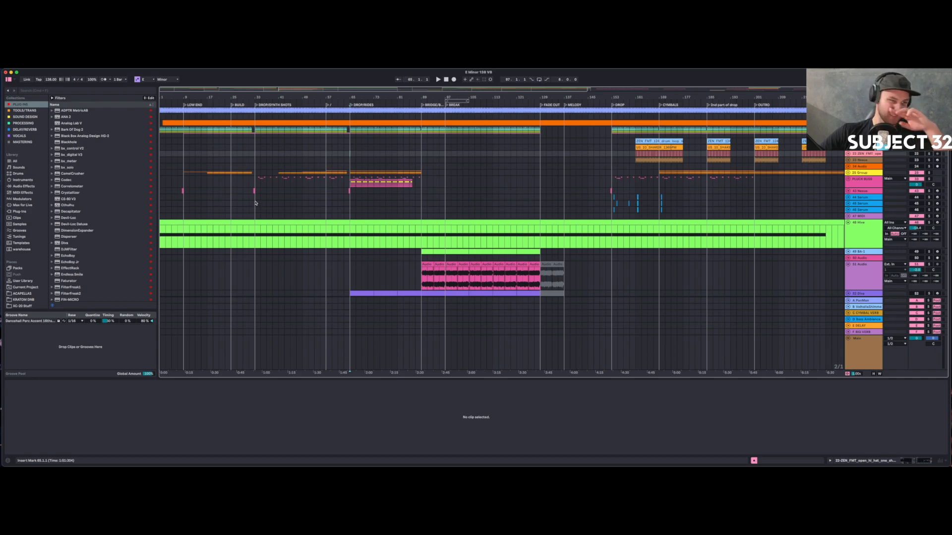
Highlight the span from DROP/RIDES to BREAK, bars 65 to 97, on the Serum track and set the insert marker at bar 97.
left_click_drag(253, 199, 436, 200)
left_click(348, 201)
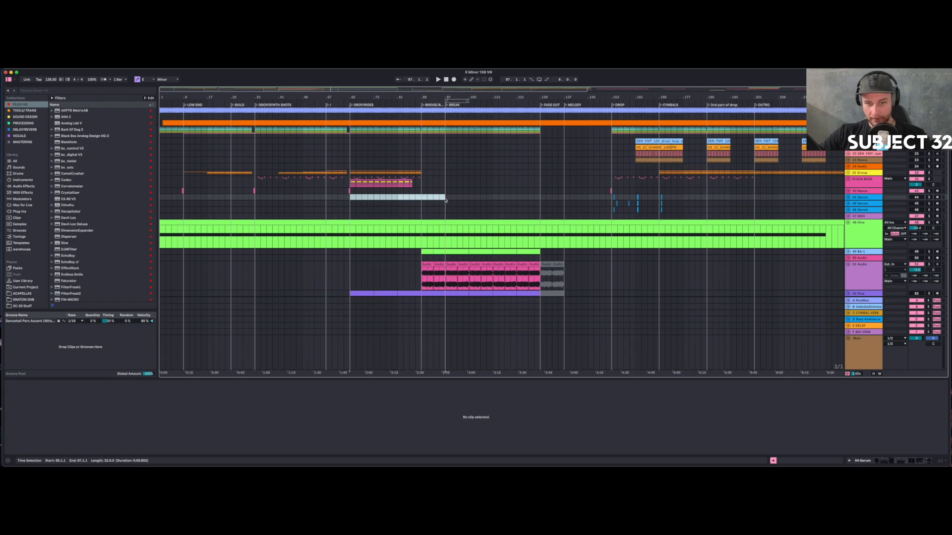
left_click(445, 199)
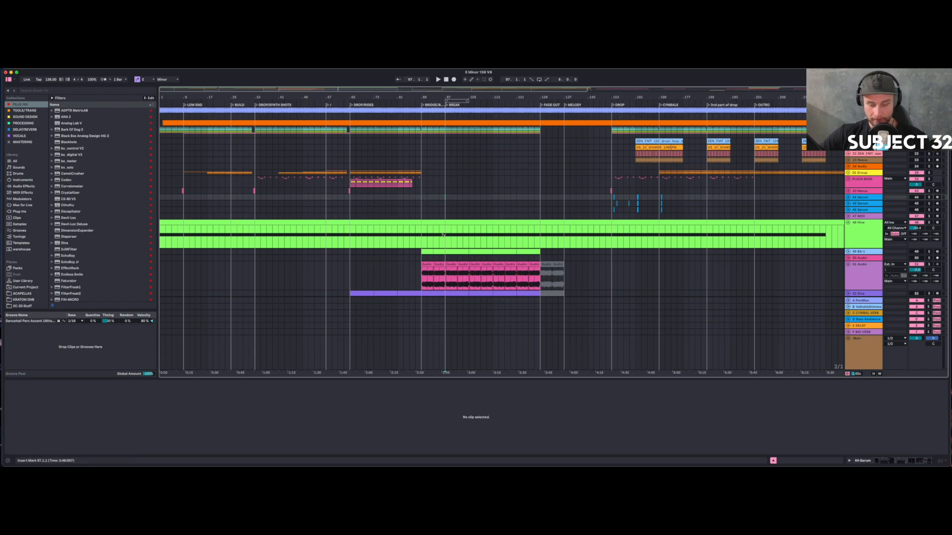
scroll(441, 232, "down", 5)
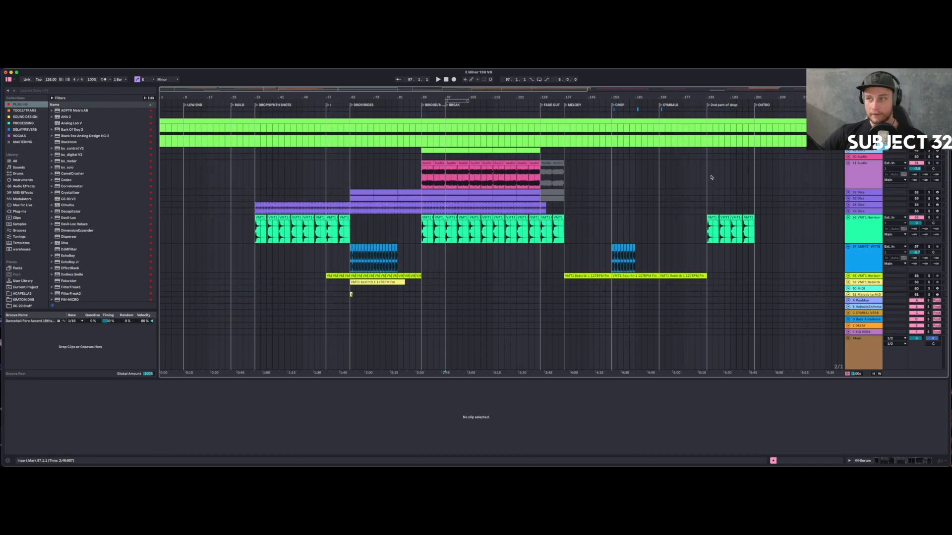
Open the BA-1 synth's plug-in window from its track, view its settings, and close the window.
scroll(848, 155, "up", 1)
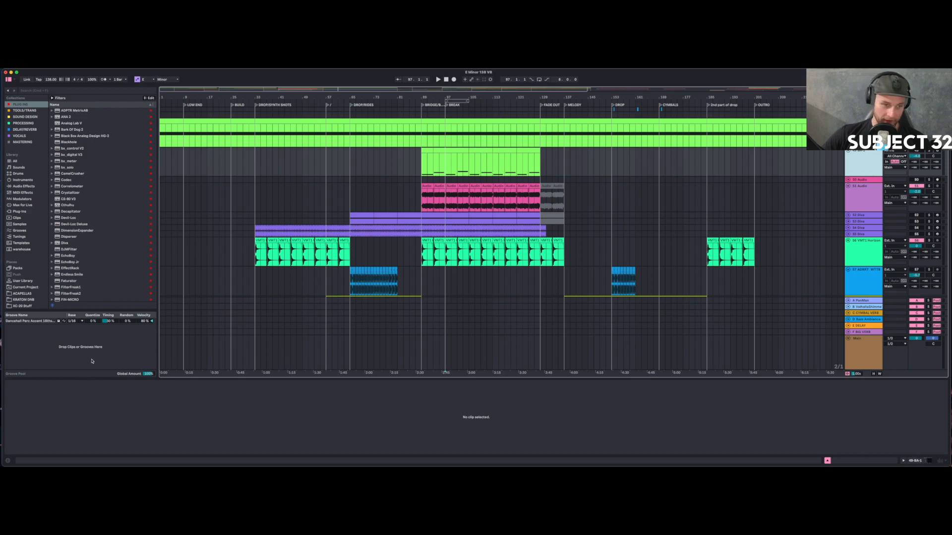
key("shift+Tab")
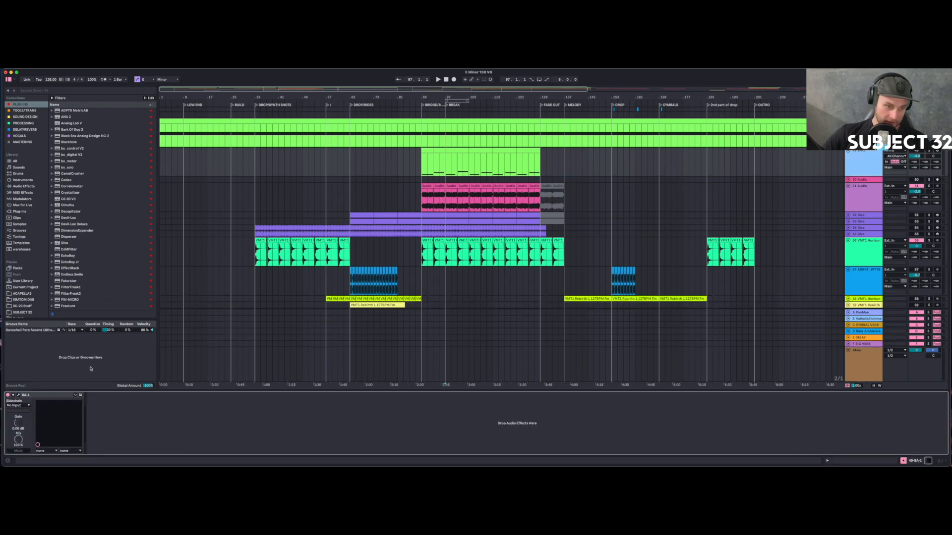
left_click(19, 396)
left_click(213, 373)
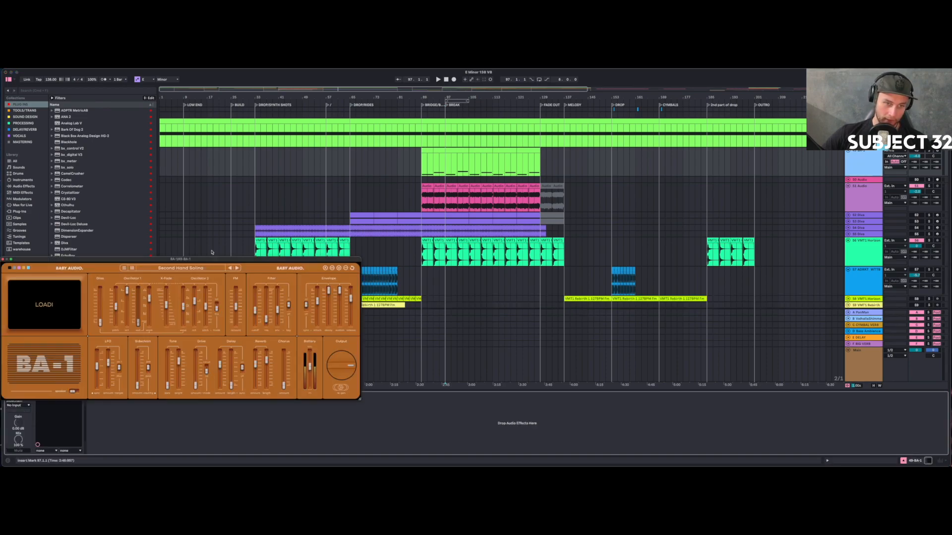
left_click_drag(233, 260, 319, 227)
left_click(91, 227)
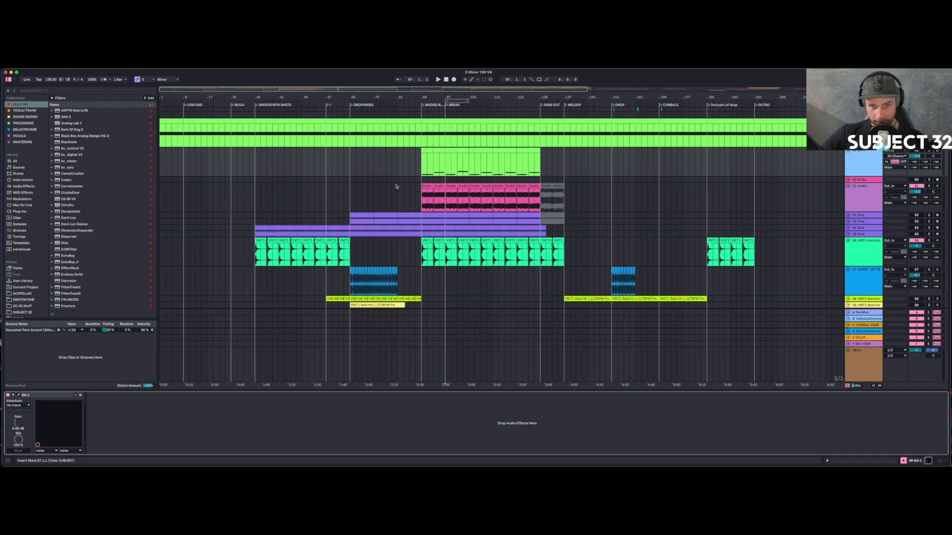
View the device chains of the purple Audio track, the first Diva track and the VMT1 Horizon track.
left_click(416, 201)
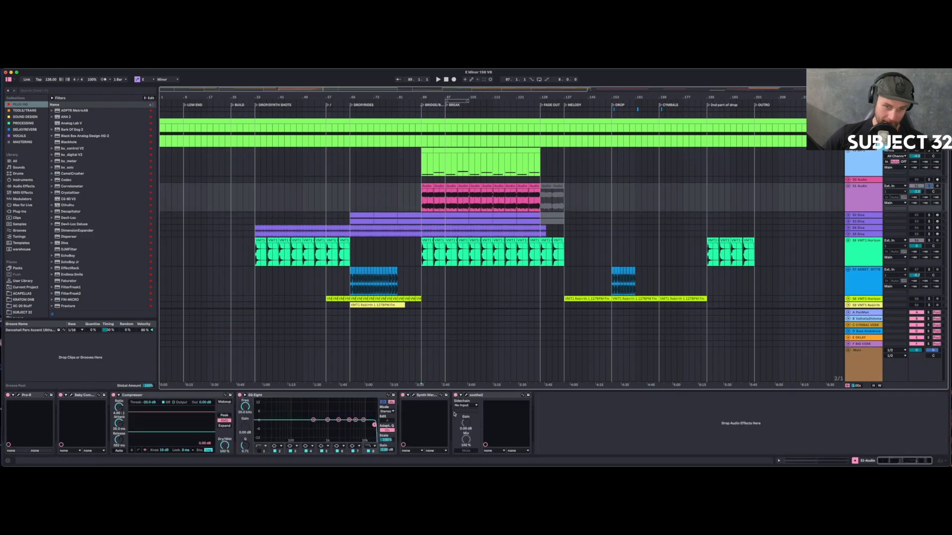
left_click(344, 216)
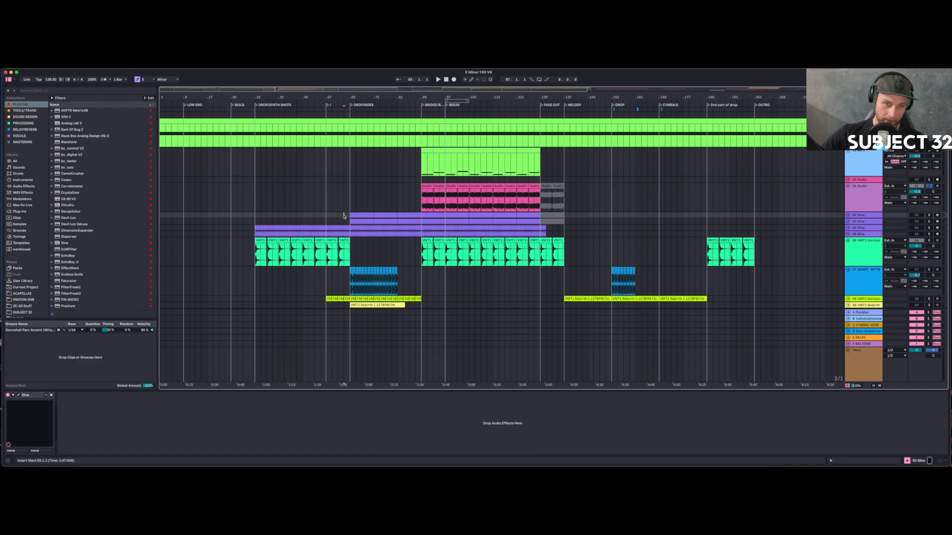
left_click(374, 250)
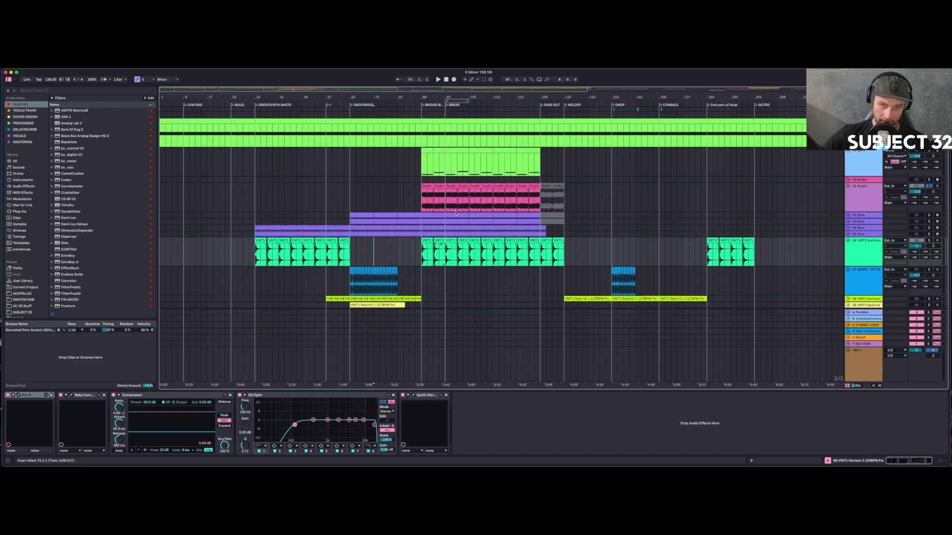
Open the BA-1 track's second MIDI clip in the BRIDGE/BREAK section, at bar 93, to view its notes.
left_click(420, 248)
left_click_drag(419, 97, 491, 164)
left_click(438, 171)
double_click(482, 150)
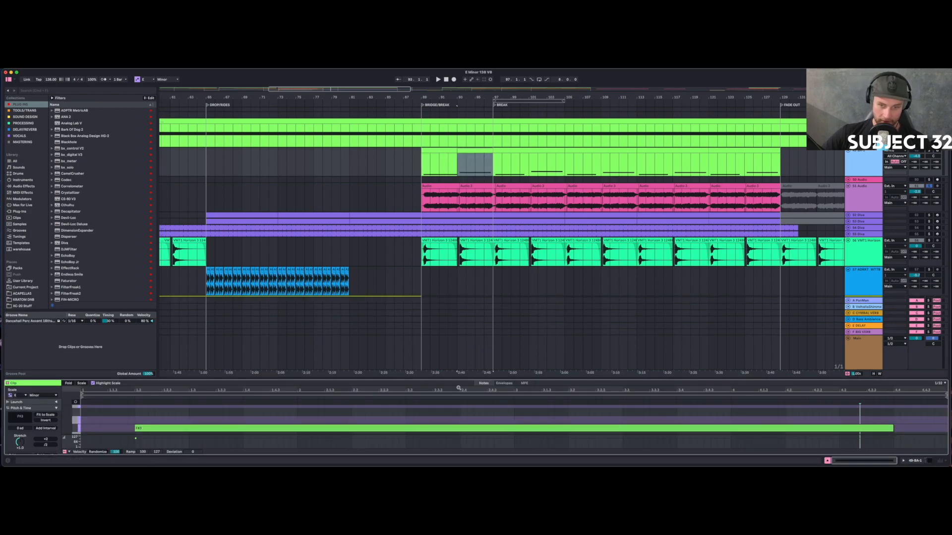
Show the MIDI Ctrl Pitch Bend envelope for the open BA-1 clip and for the first clip at bar 89.
left_click(499, 384)
scroll(31, 418, "down", 3)
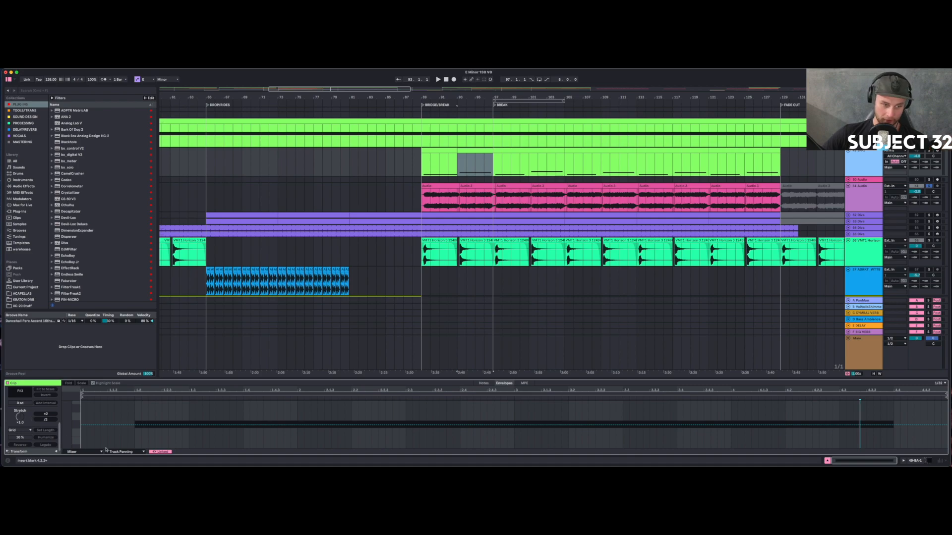
left_click(86, 454)
left_click(100, 435)
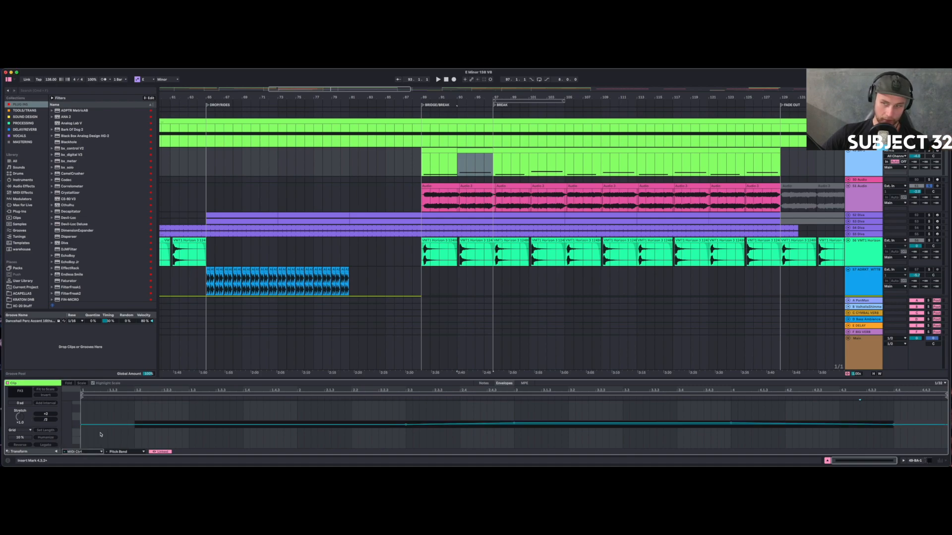
left_click(435, 156)
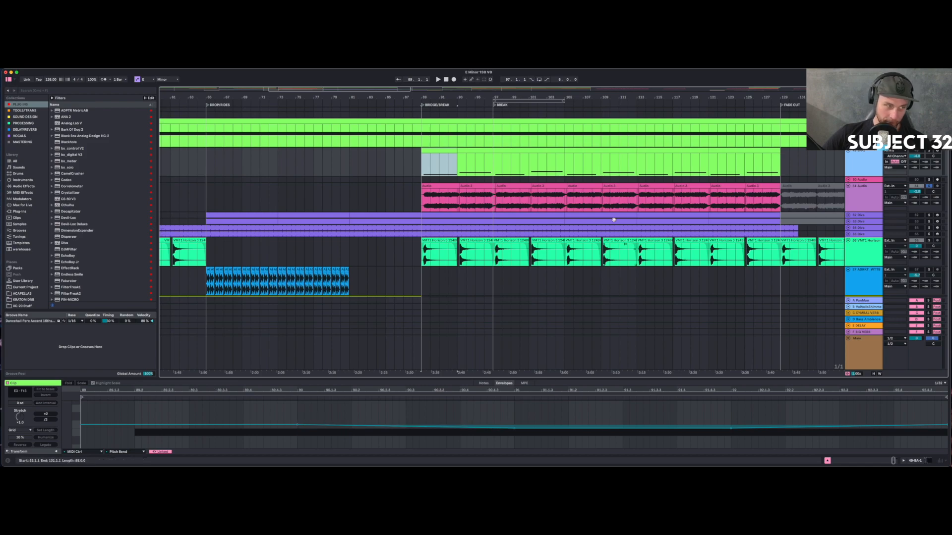
Turn off solo on the purple Audio track and display its device chain.
left_click(422, 197)
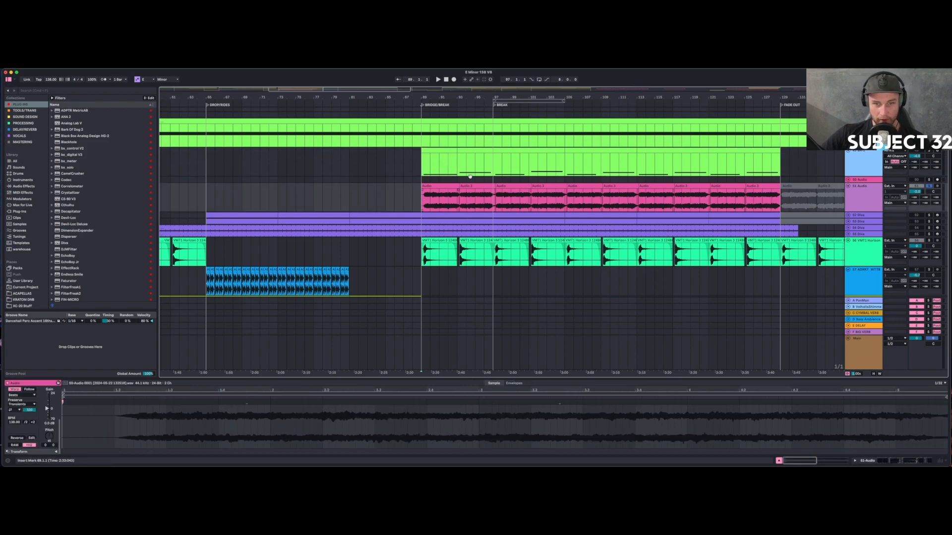
left_click(929, 186)
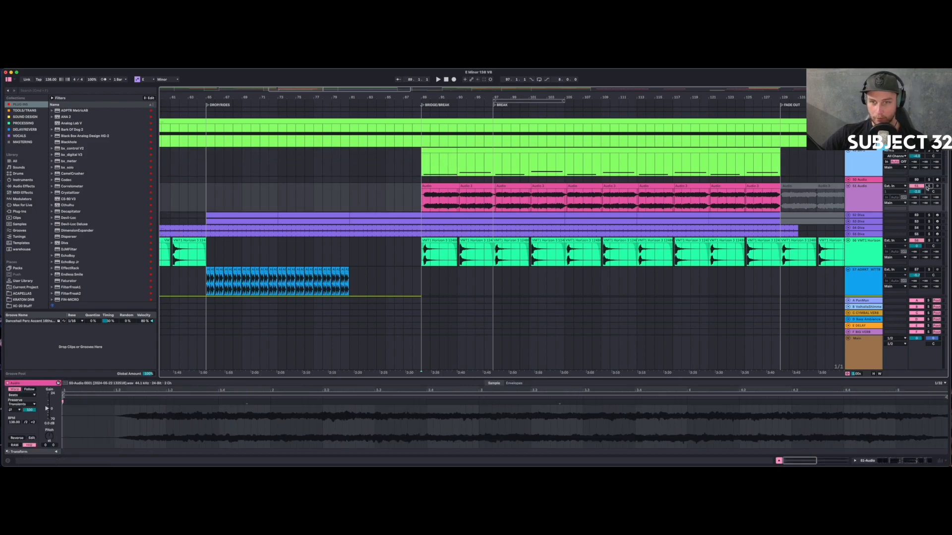
left_click(875, 196)
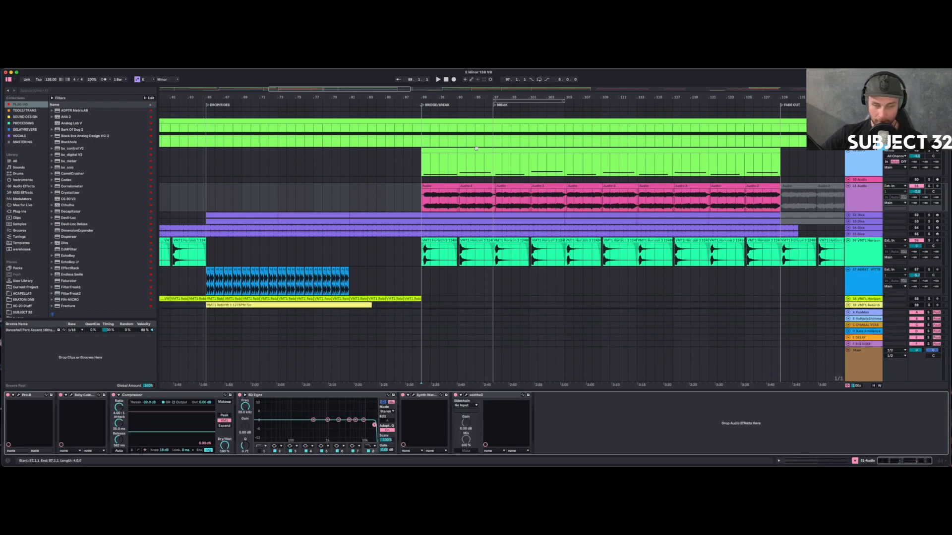
Play the arrangement from bar 88 into the BRIDGE/BREAK section and look over the tracks during playback.
scroll(496, 223, "right", 5)
left_click_drag(386, 97, 386, 79)
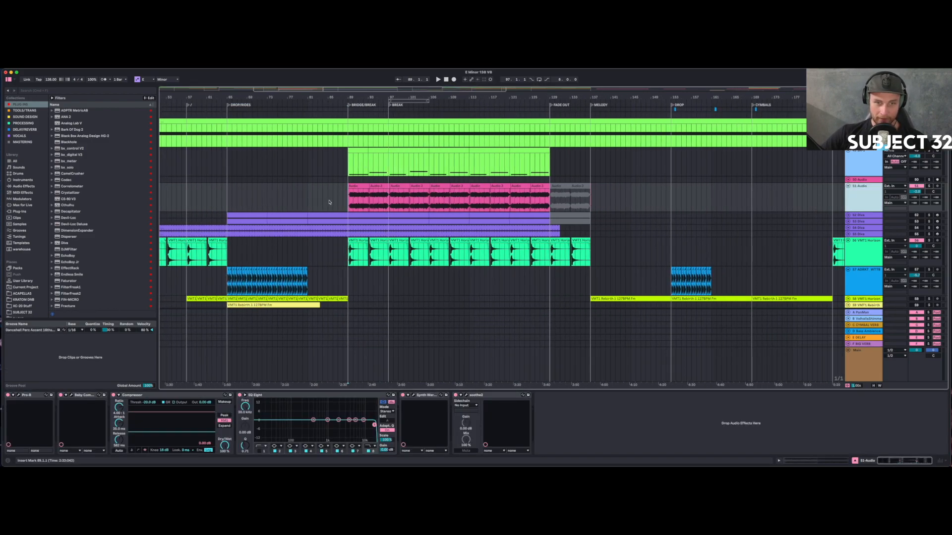
left_click(331, 201)
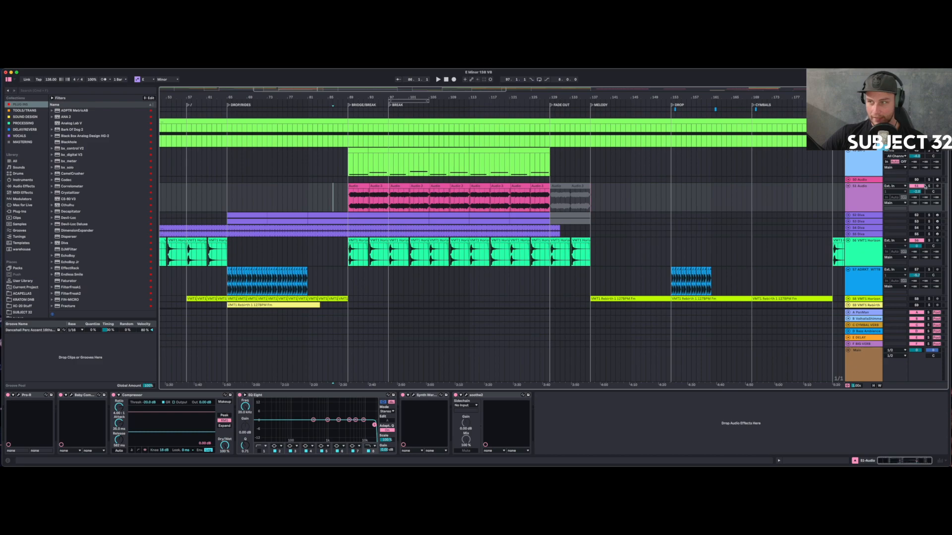
left_click(341, 203)
left_click(341, 203)
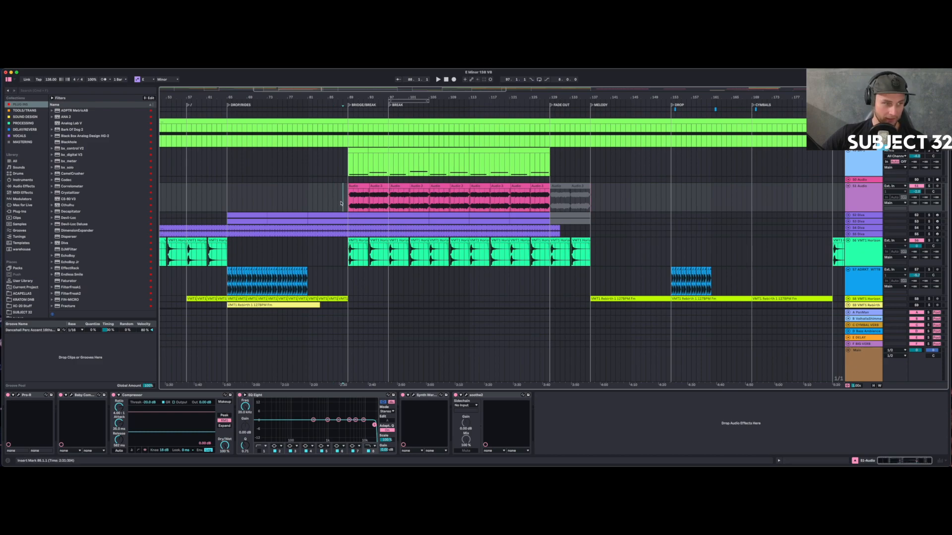
key("space")
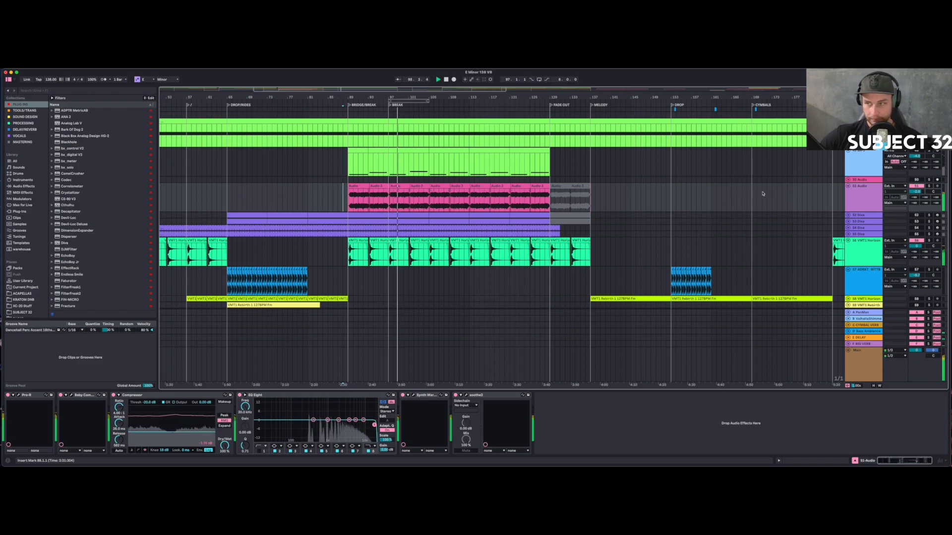
scroll(747, 192, "up", 2)
scroll(709, 192, "down", 4)
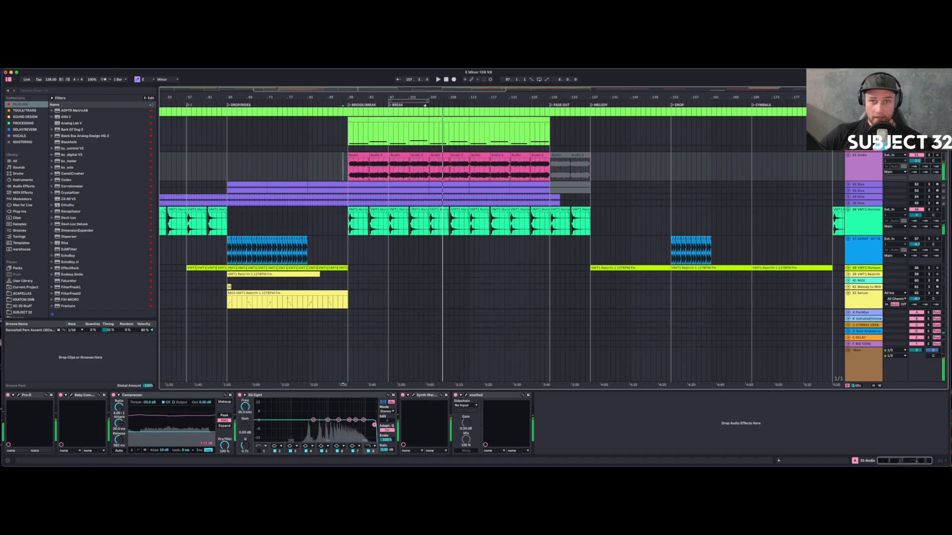
Add a locator named HIGHER STRING at bar 105 and place the playback start on it.
right_click(431, 105)
left_click(439, 120)
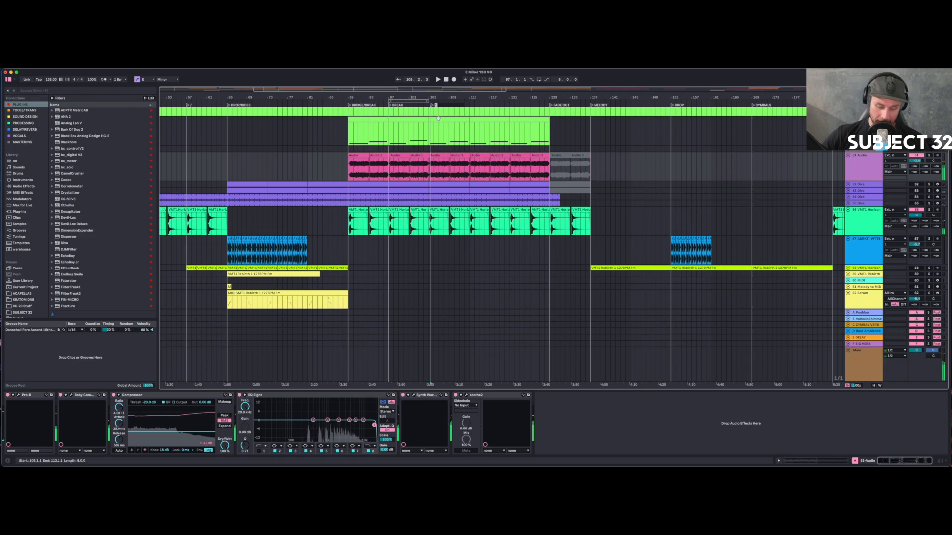
type("HIGHER STRING")
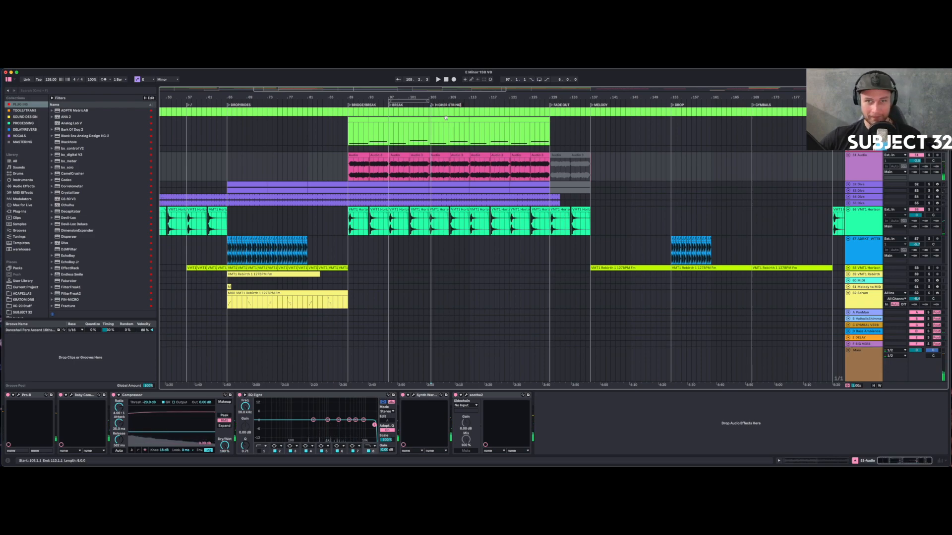
left_click(430, 105)
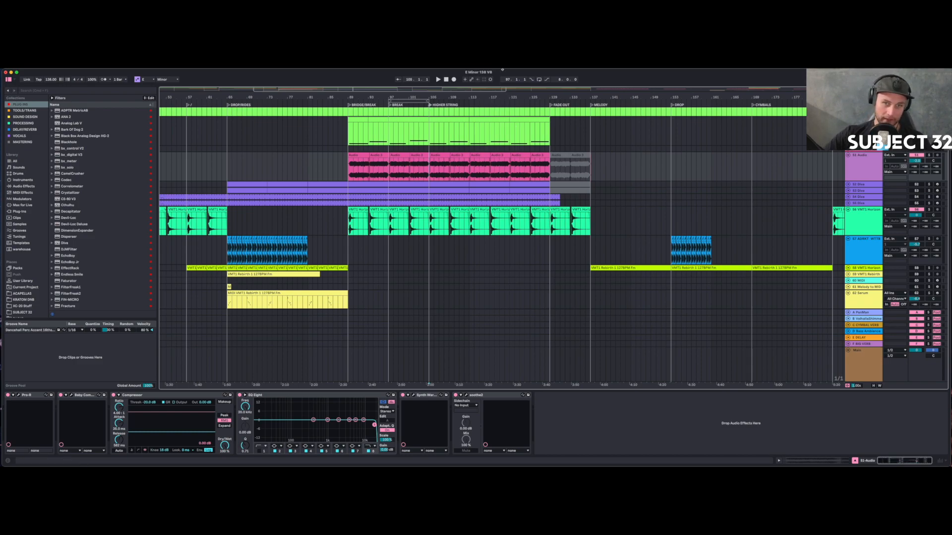
Solo the VMT1 Horizon audio track and play its clips from the BRIDGE/BREAK locator at bar 89.
left_click_drag(456, 95, 391, 79)
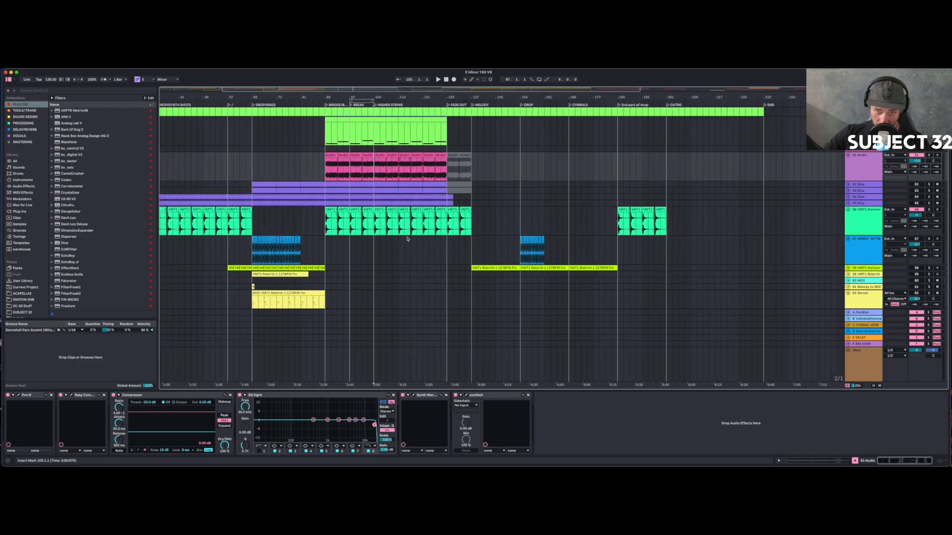
left_click(322, 228)
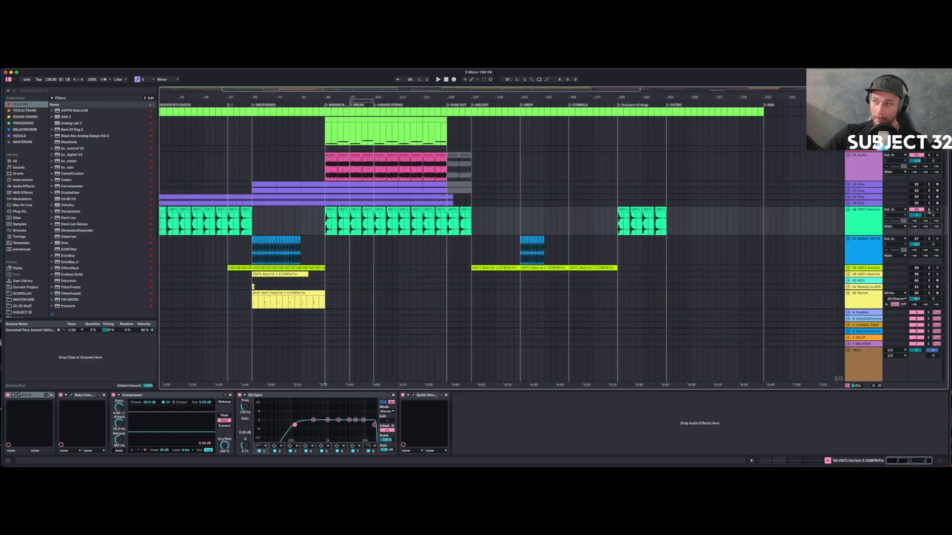
left_click_drag(322, 92, 322, 122)
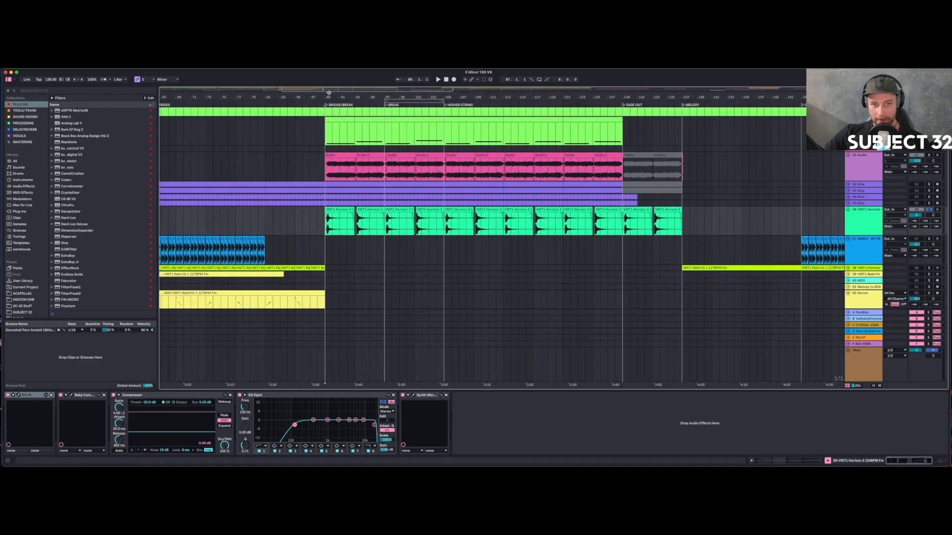
left_click_drag(332, 95, 332, 119)
left_click(339, 189)
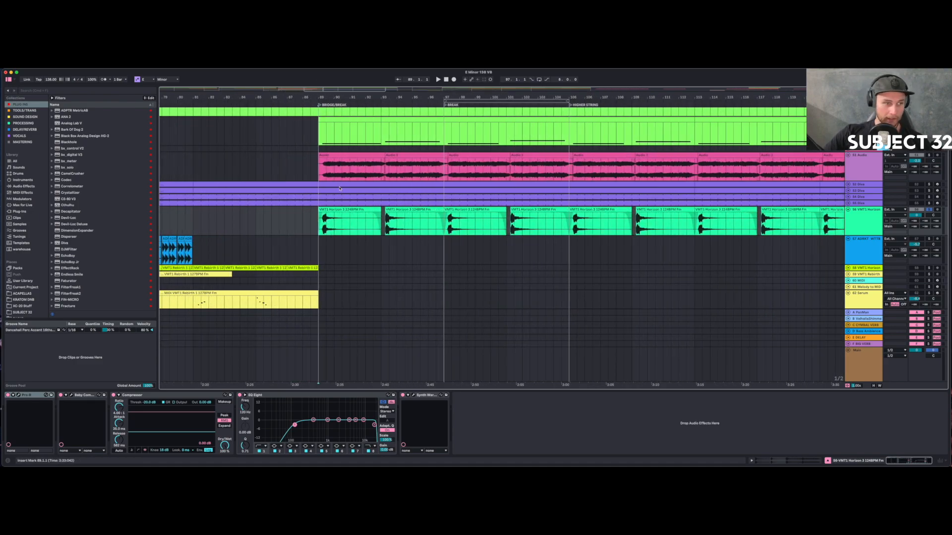
key("space")
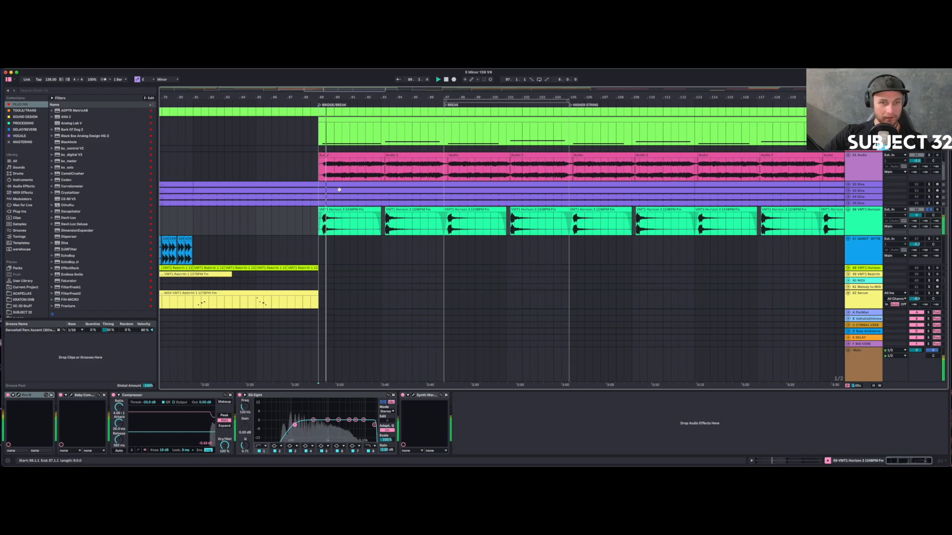
left_click(382, 228)
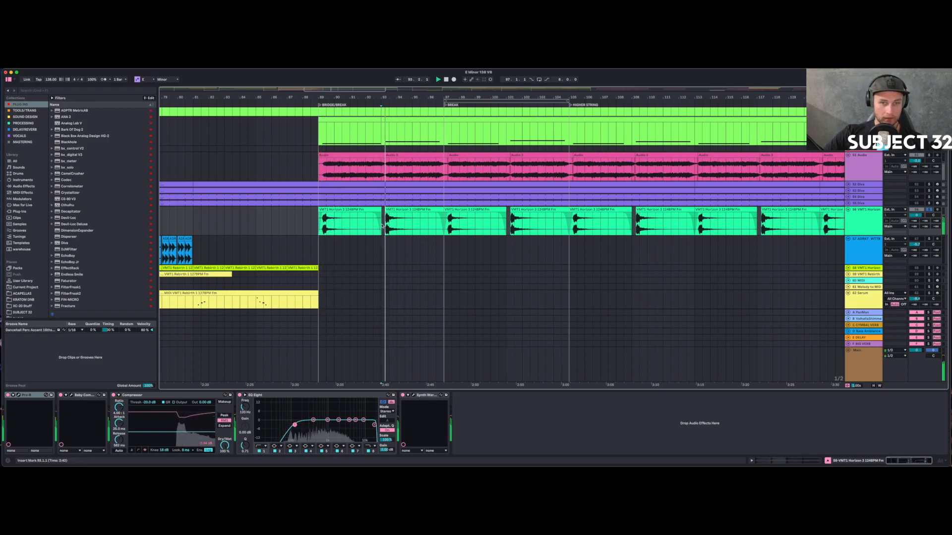
key("space")
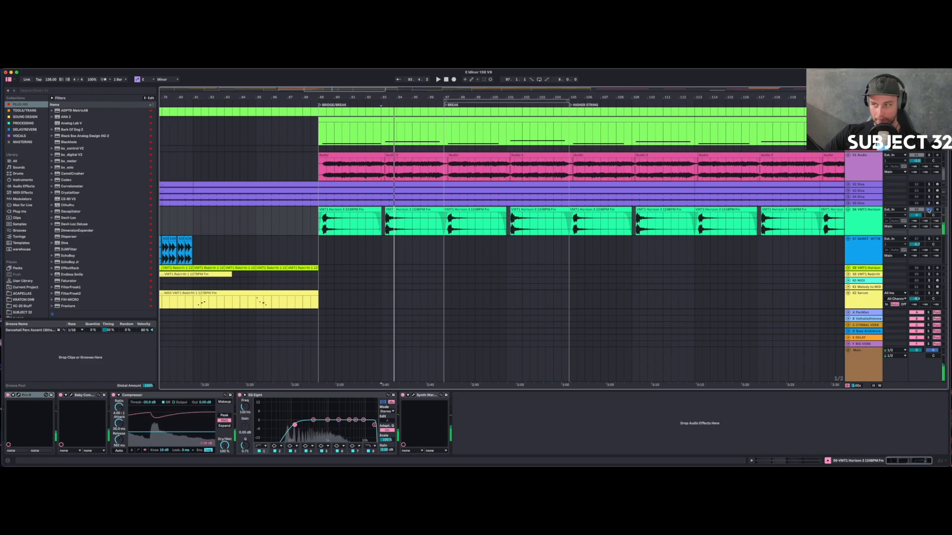
Switch the solo to the purple Audio track and open the Pro-R reverb in its device chain.
left_click_drag(443, 90, 445, 78)
left_click(929, 155)
left_click(861, 161)
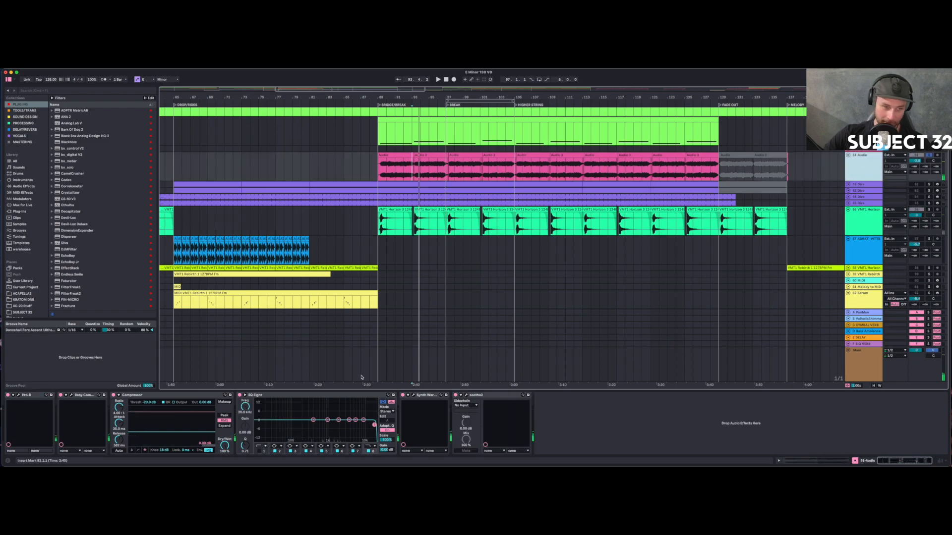
left_click(18, 395)
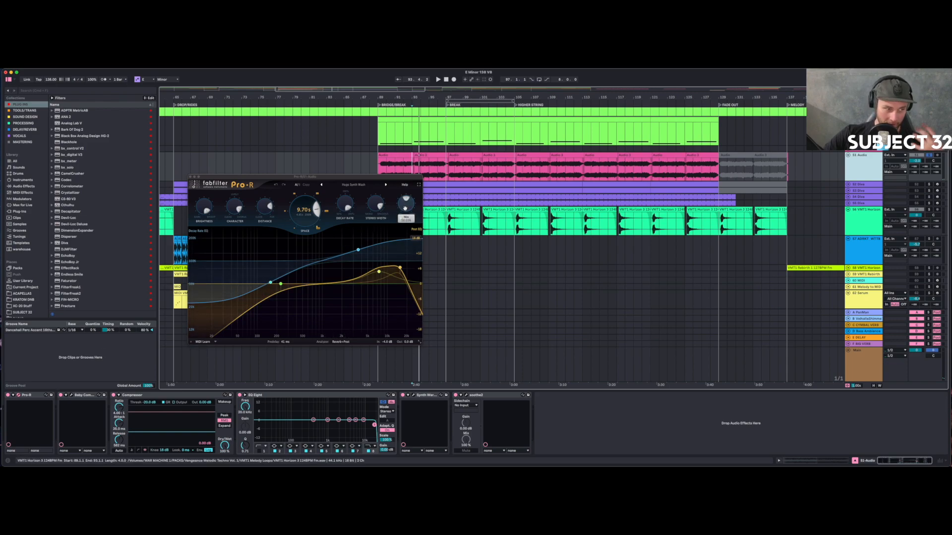
mouse_move(405, 208)
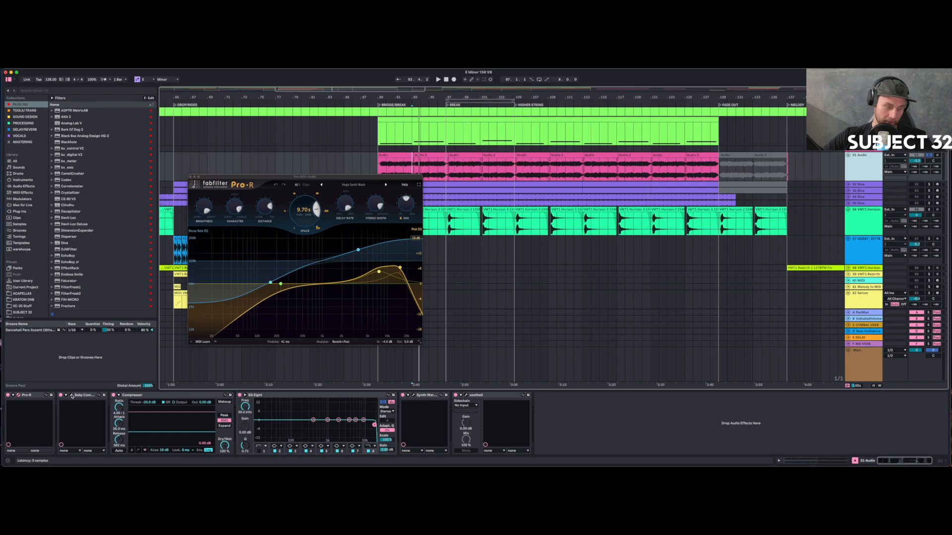
Open the Baby Comeback plugin of the Audio track and arrange its window above the Pro-R window.
left_click(72, 395)
left_click_drag(149, 96, 297, 108)
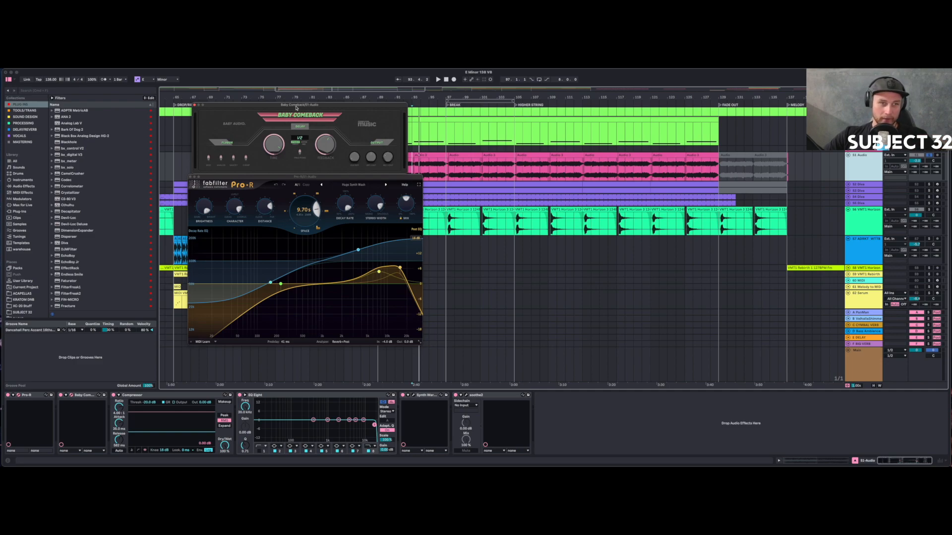
left_click_drag(292, 106, 291, 106)
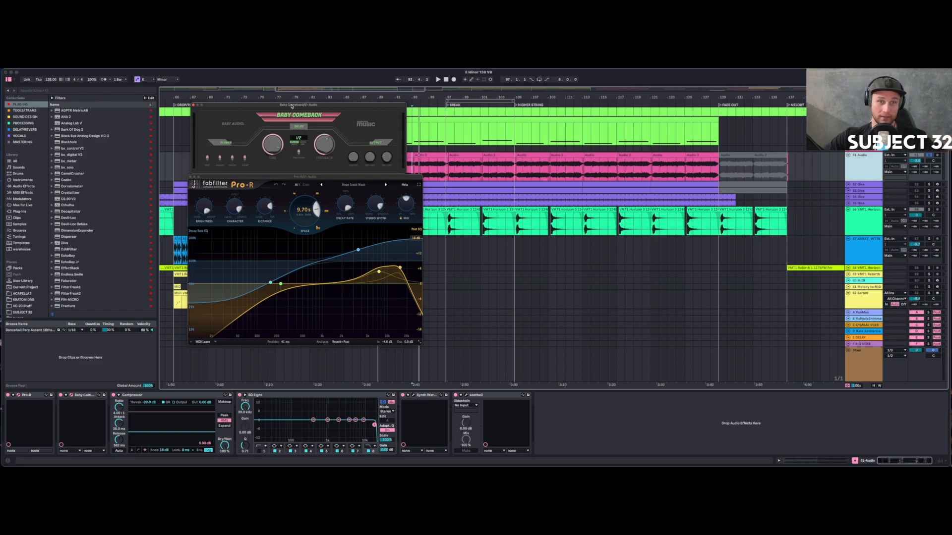
left_click_drag(259, 181, 256, 180)
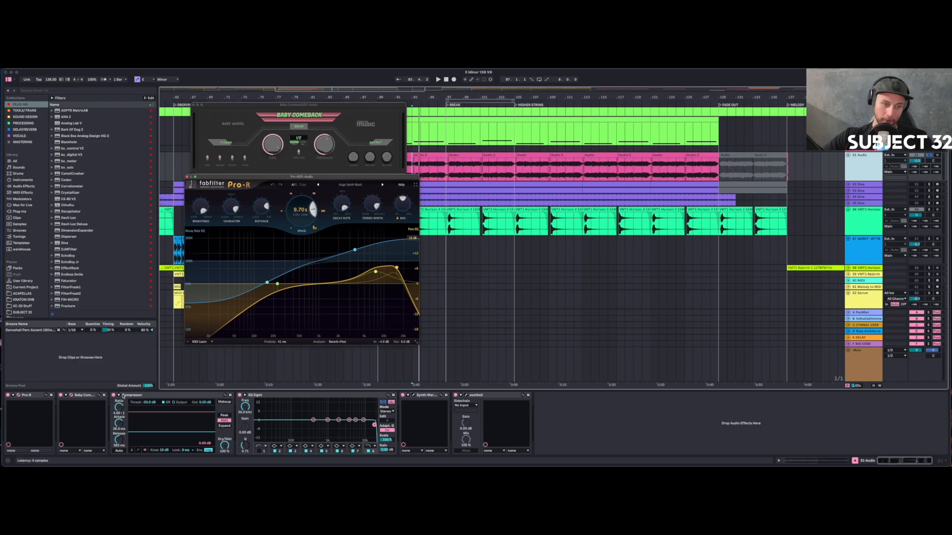
Set the playback start to bar 97 and lower the EQ Eight's band 8 high cut on the Audio track to about 12 kHz.
left_click(124, 400)
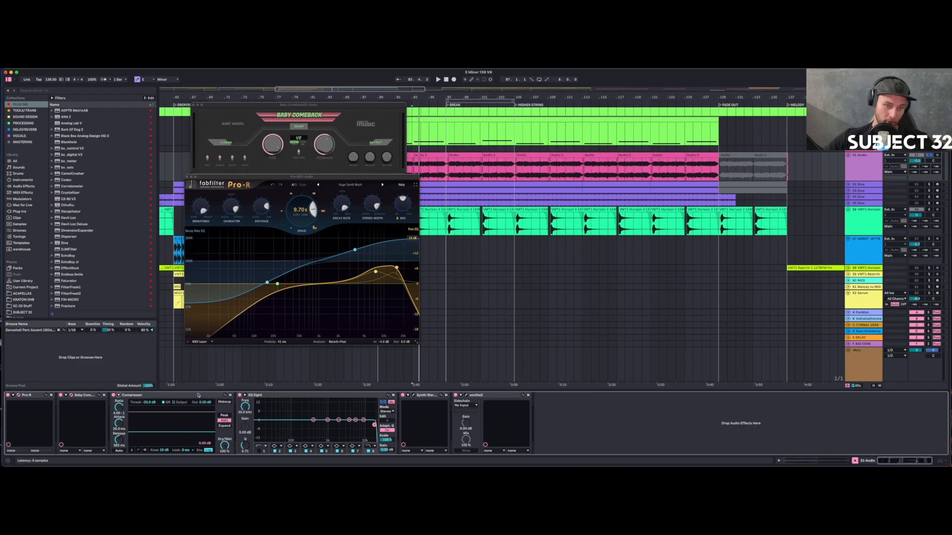
left_click(368, 427)
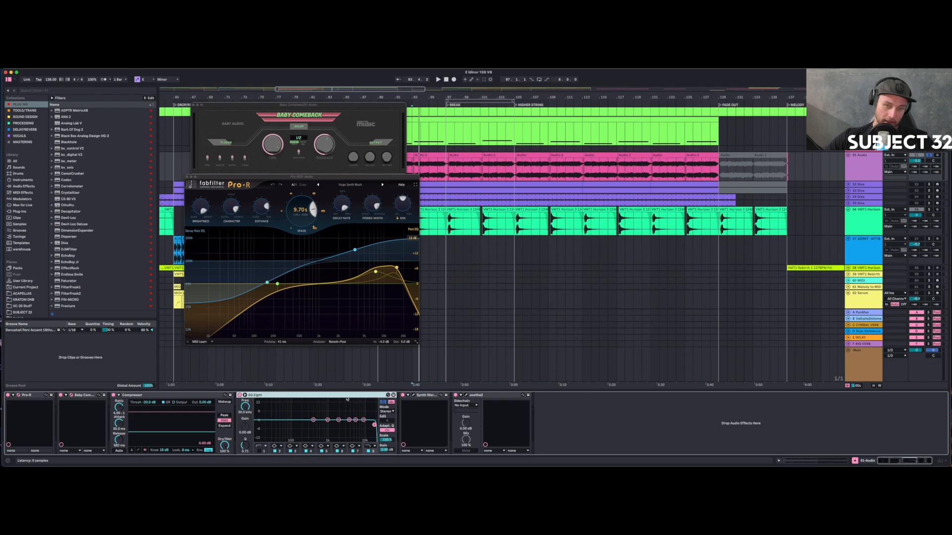
left_click(375, 425)
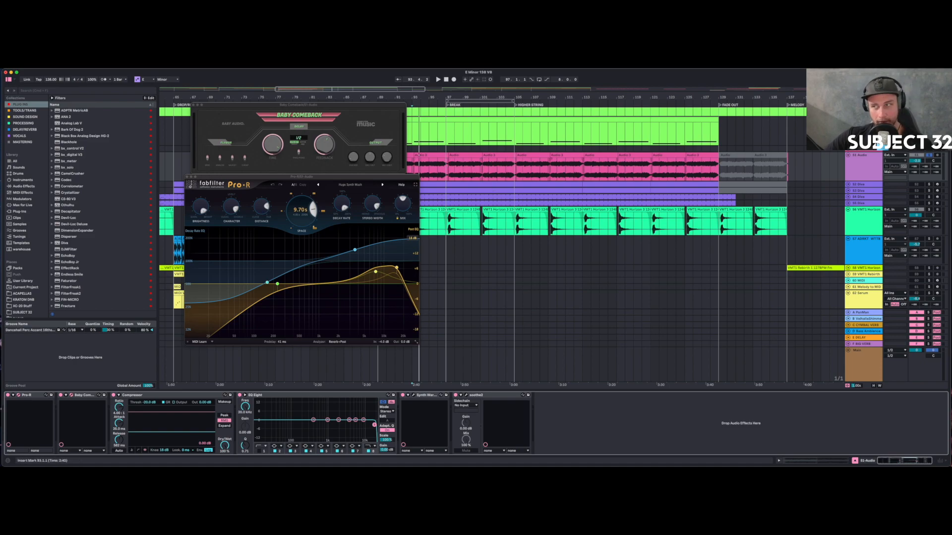
left_click(442, 171)
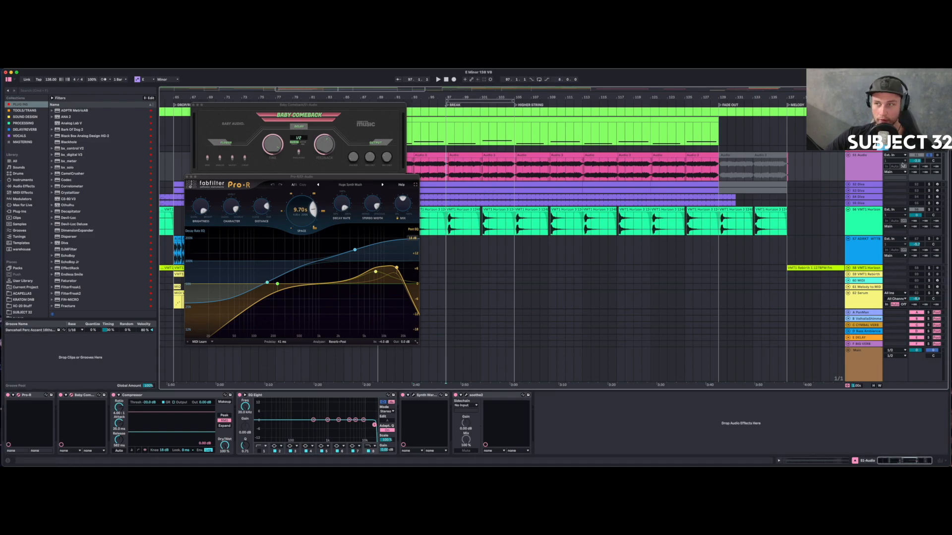
left_click(873, 164)
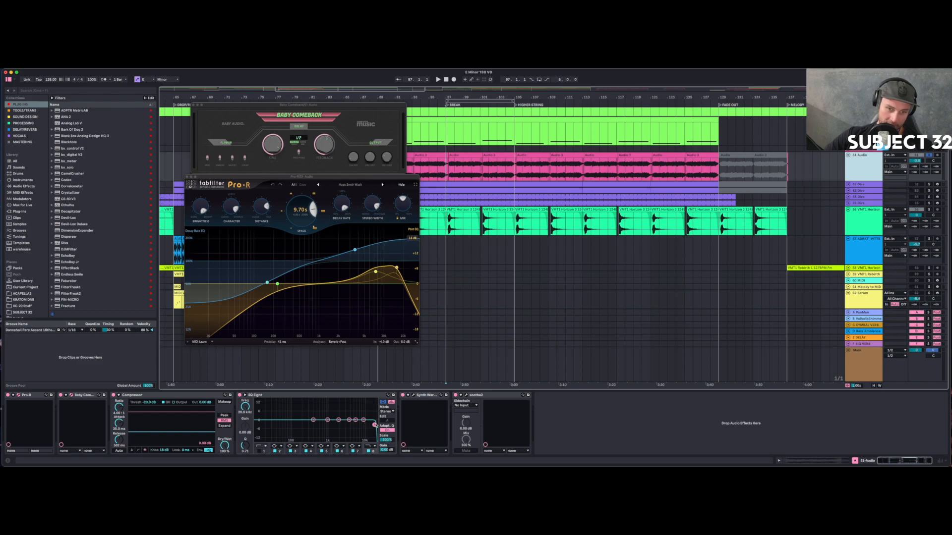
left_click_drag(375, 425, 367, 424)
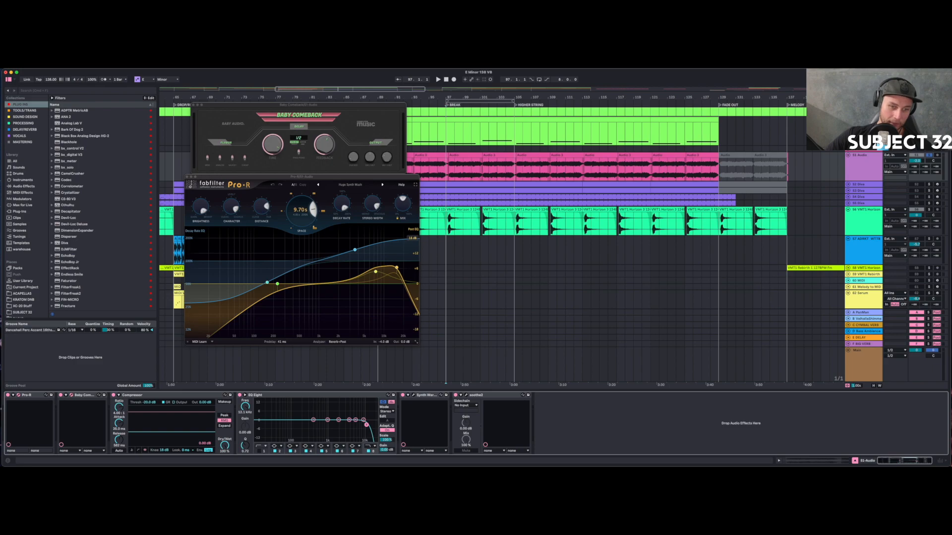
left_click_drag(367, 425, 365, 425)
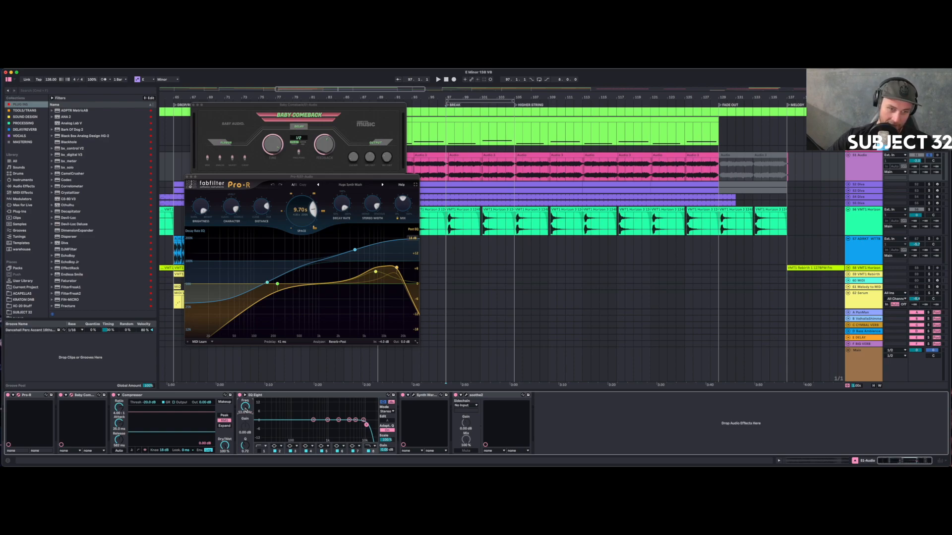
Open soothe2 on the Audio track and audition its delta signal while playing from bar 97.
left_click(466, 395)
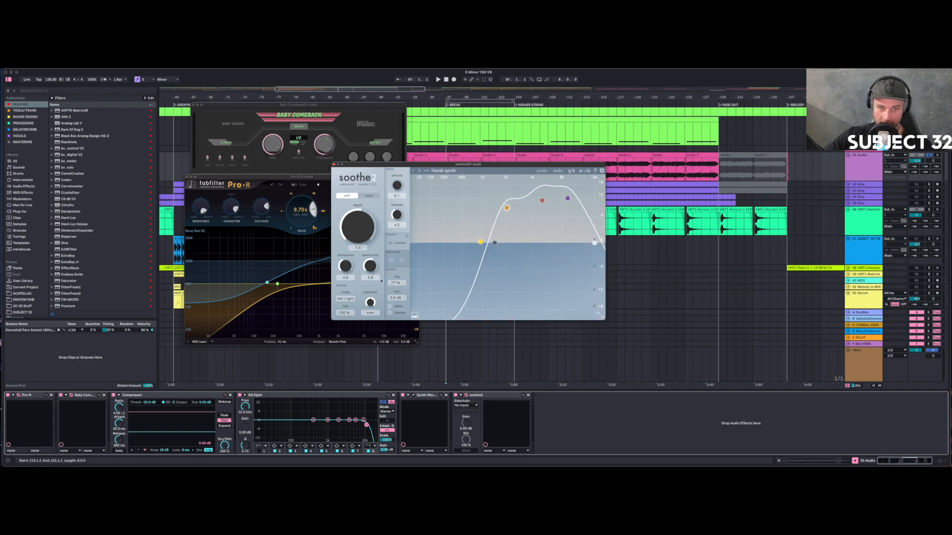
key("space")
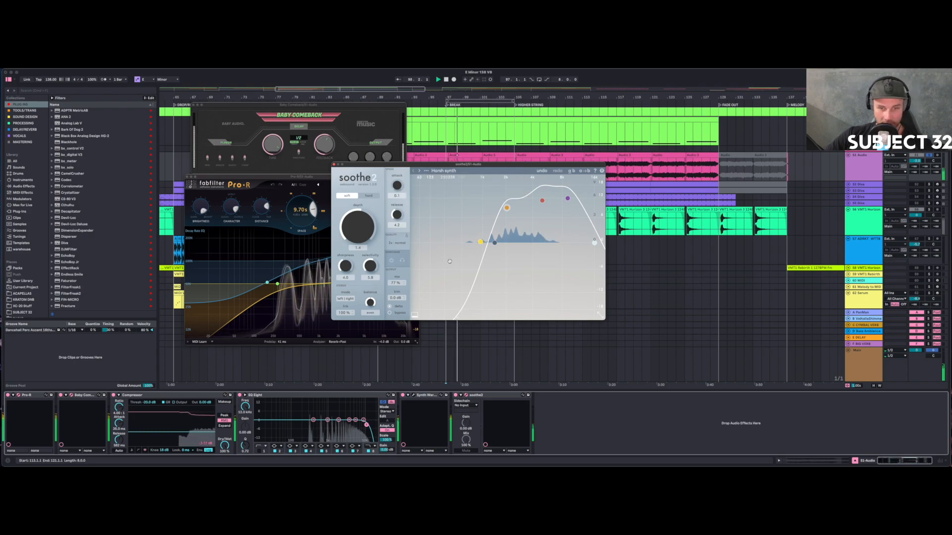
left_click(390, 307)
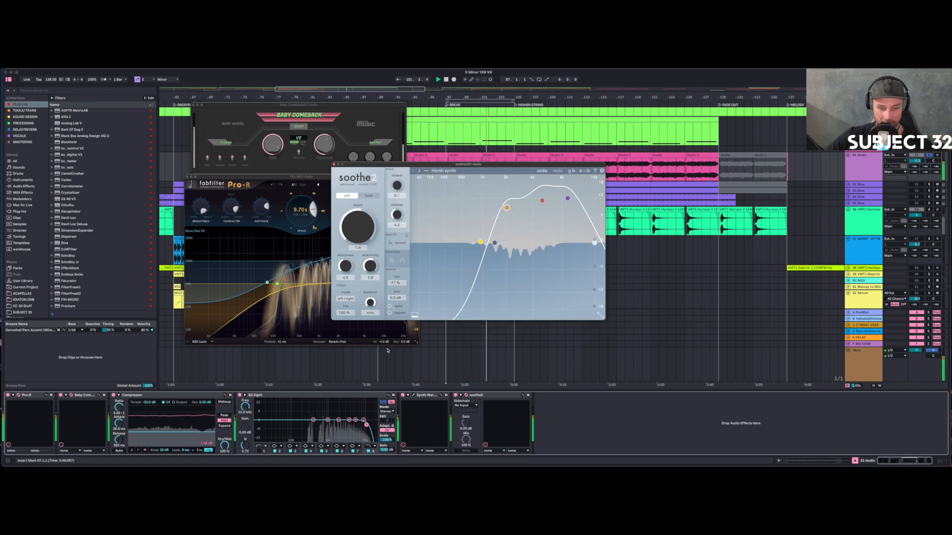
Compare EQ Eight band 8 off and on during playback, lower its cutoff to about 7.1 kHz, and close soothe2.
left_click(368, 451)
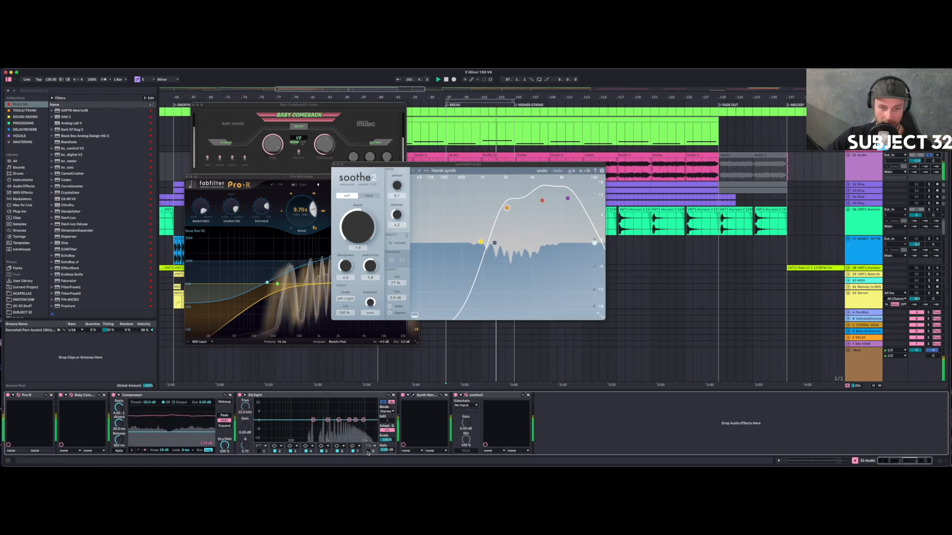
left_click(368, 452)
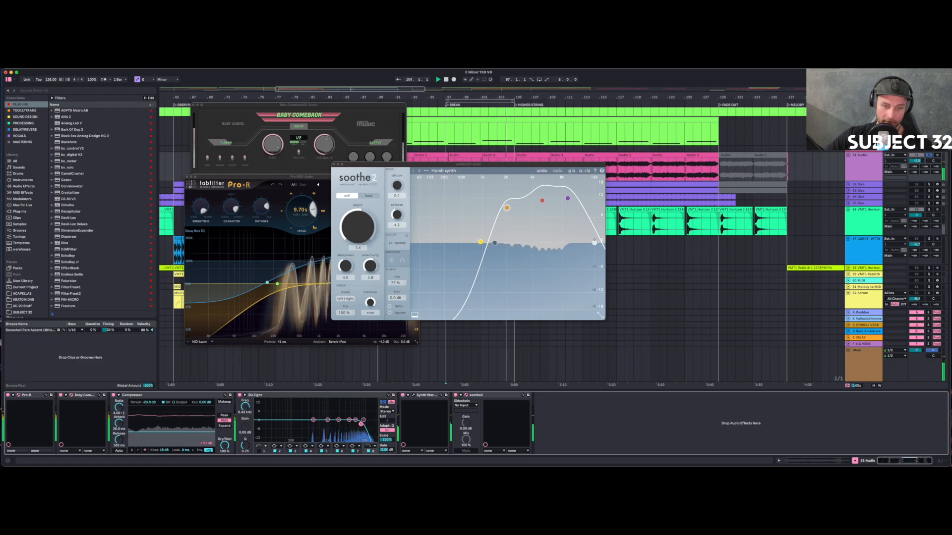
left_click_drag(360, 424, 358, 425)
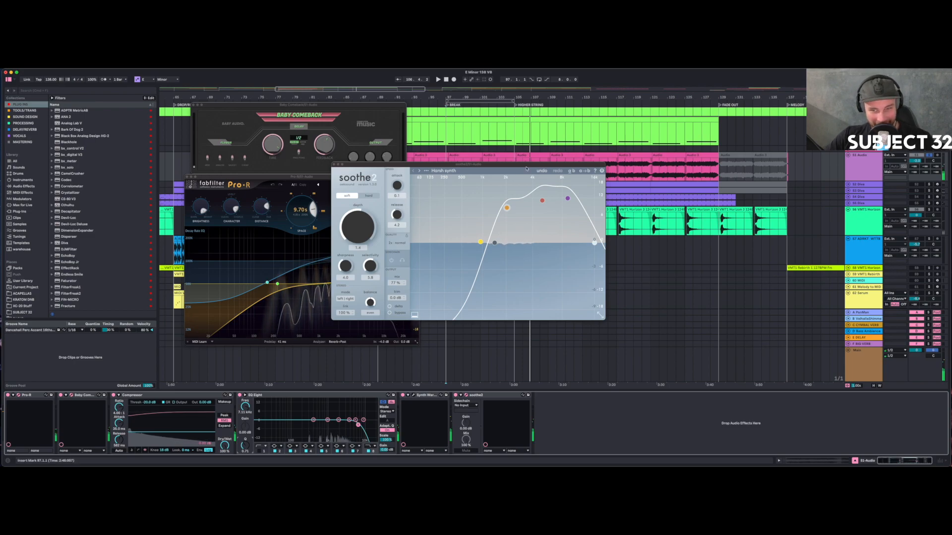
left_click(334, 164)
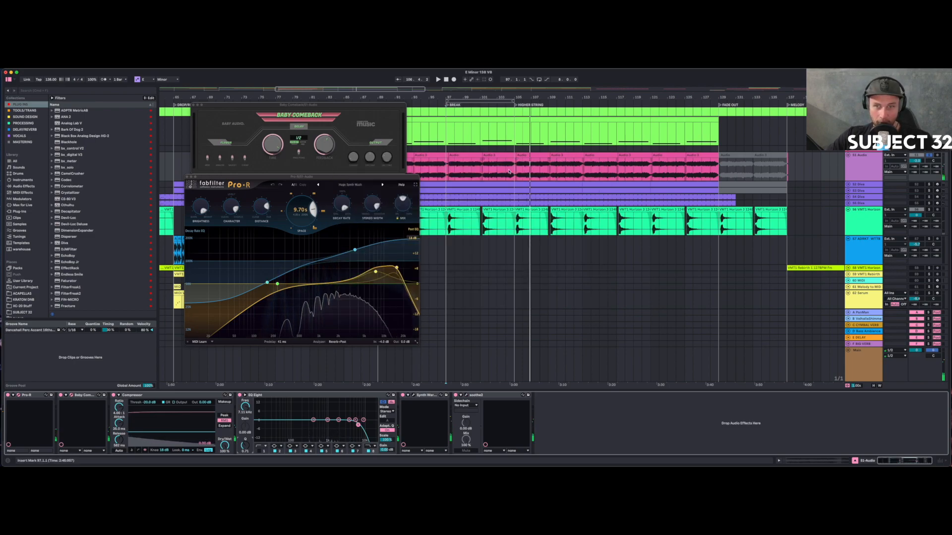
Replay from bar 97, compare with the EQ Eight bypassed, and set its band 8 high cut to about 10 kHz.
left_click(443, 173)
key("space")
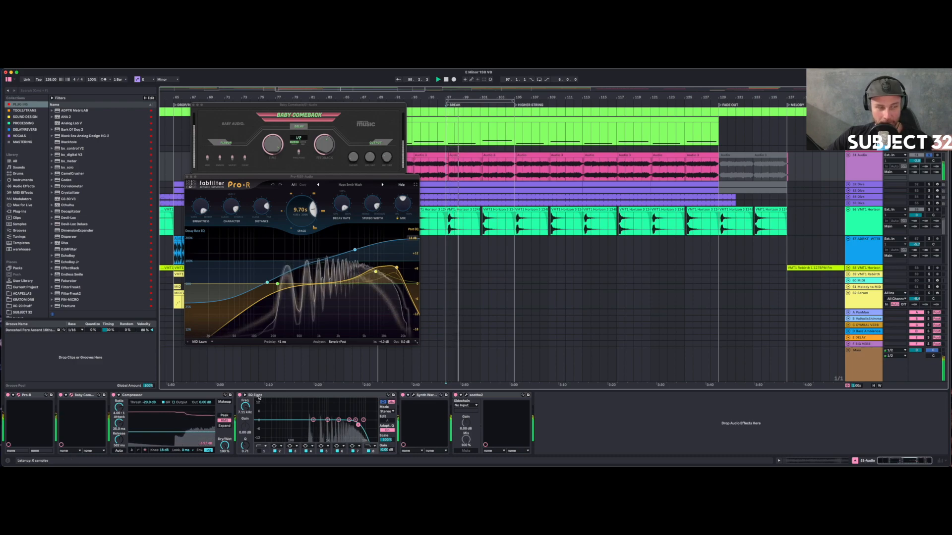
left_click(240, 395)
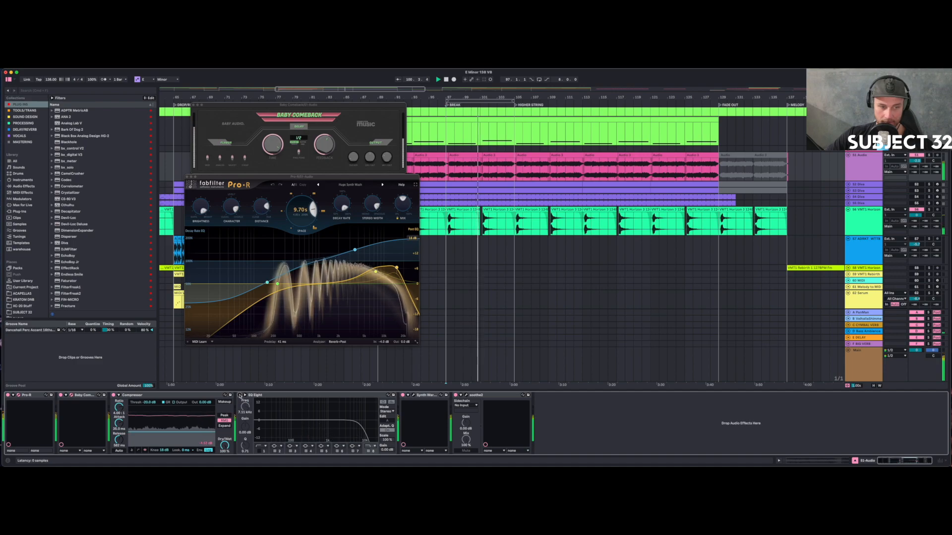
left_click(239, 395)
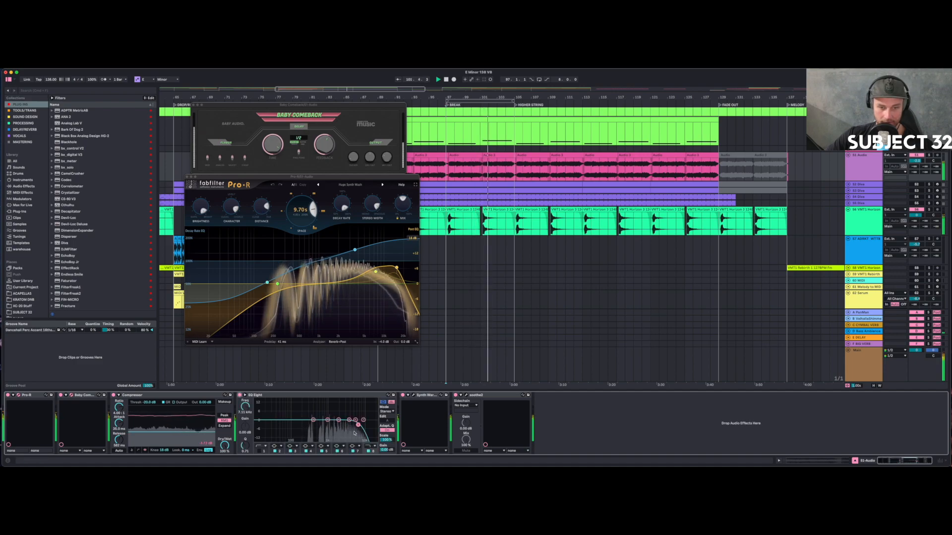
left_click_drag(358, 425, 364, 425)
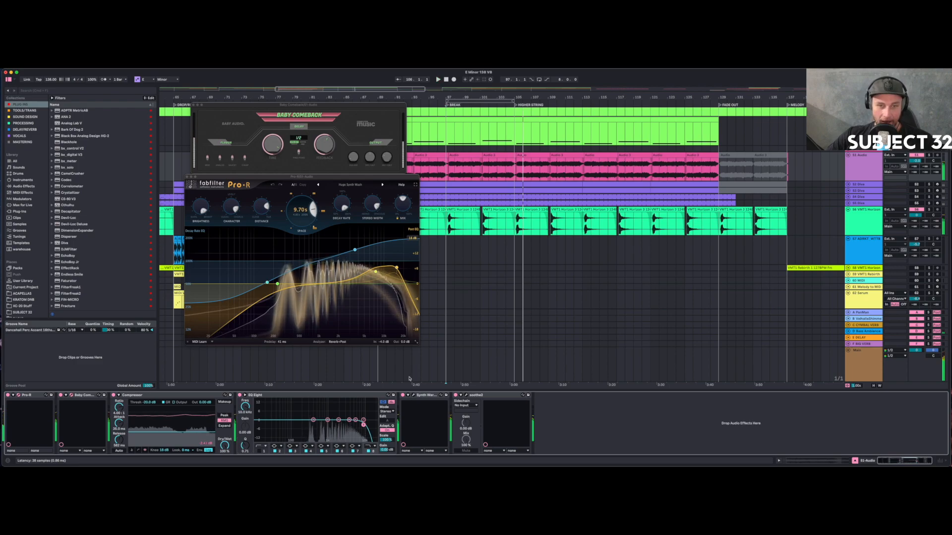
Open the Synth Warmer plugin of the Audio track and place its window beside the Pro-R window.
left_click(413, 395)
left_click_drag(326, 164, 584, 190)
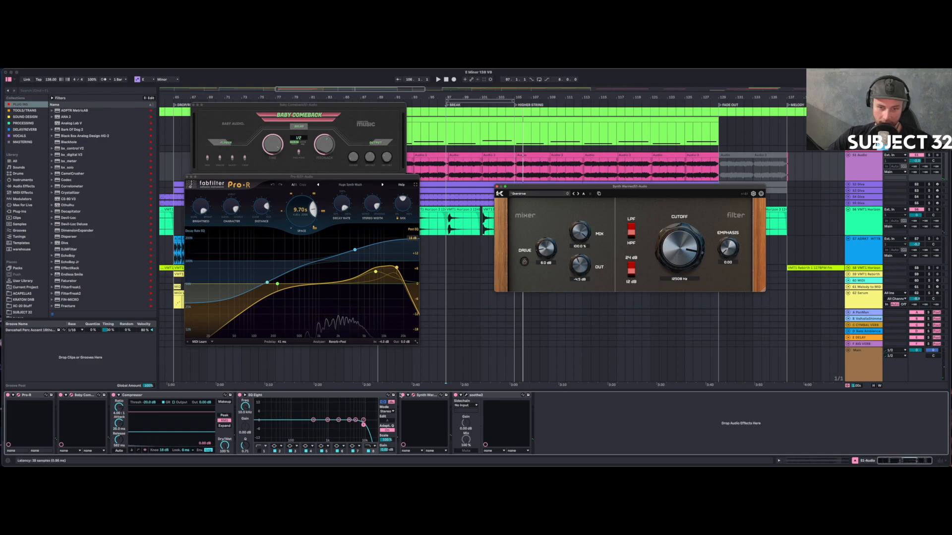
Bypass Synth Warmer on the Audio track, close its window, and compare it off and on while playing from bar 97.
left_click(402, 395)
left_click(497, 187)
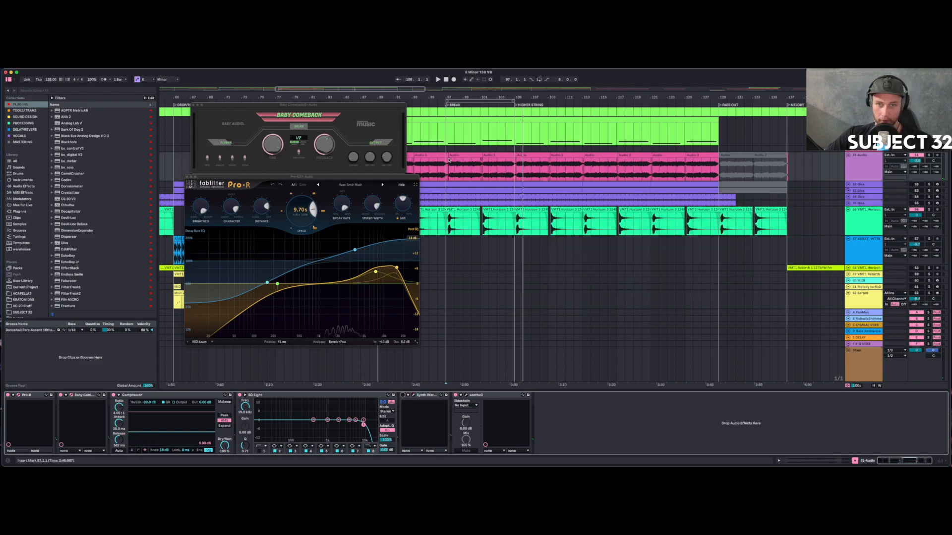
key("space")
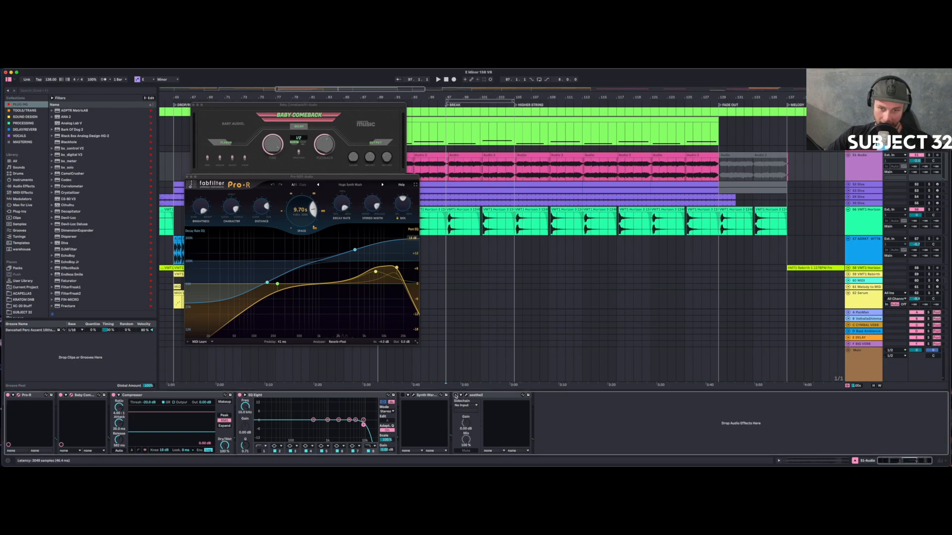
key("space")
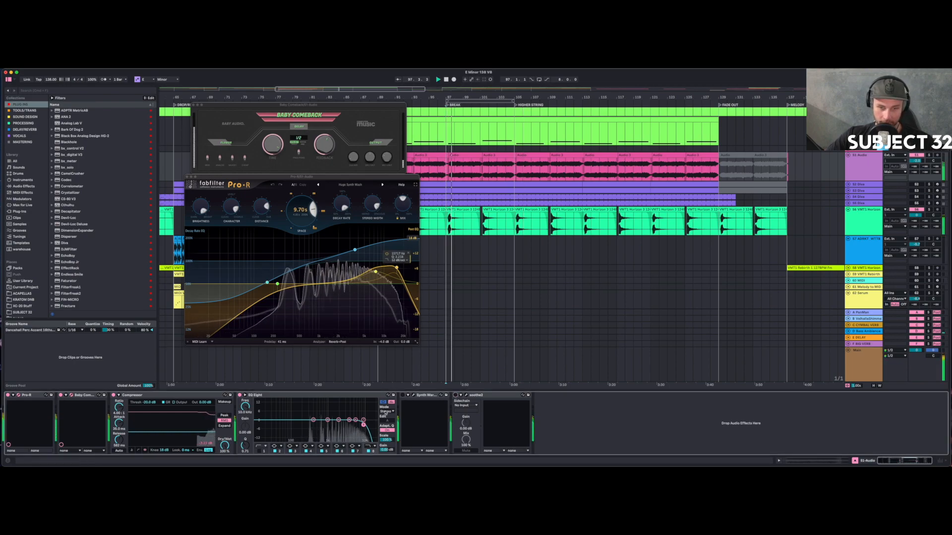
left_click(403, 395)
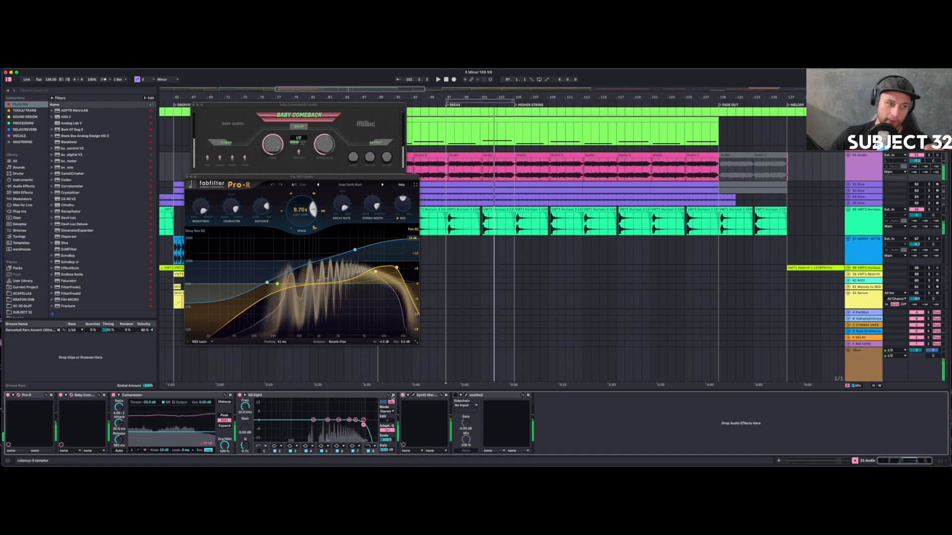
Close the Pro-R and Baby Comeback windows and go through the devices of the Audio track's effect chain.
left_click(19, 395)
left_click(72, 395)
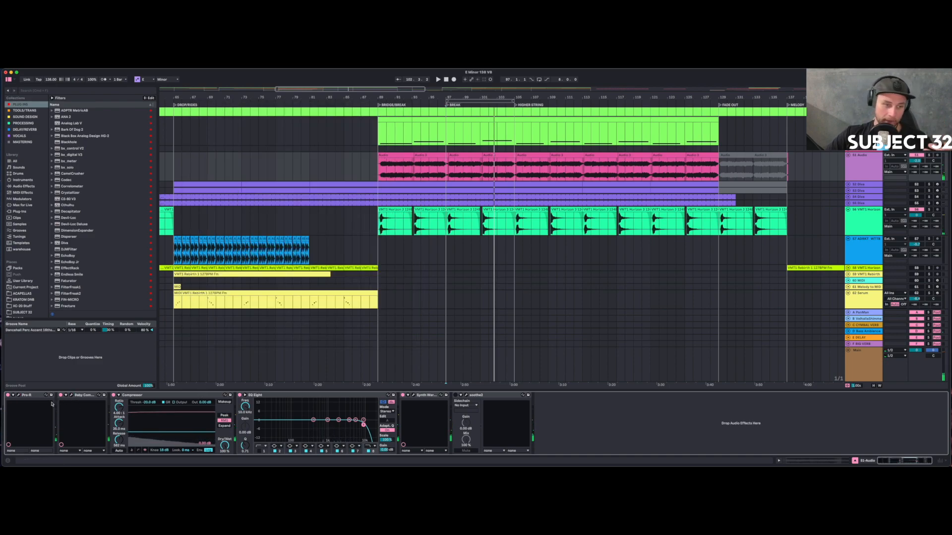
left_click(31, 395)
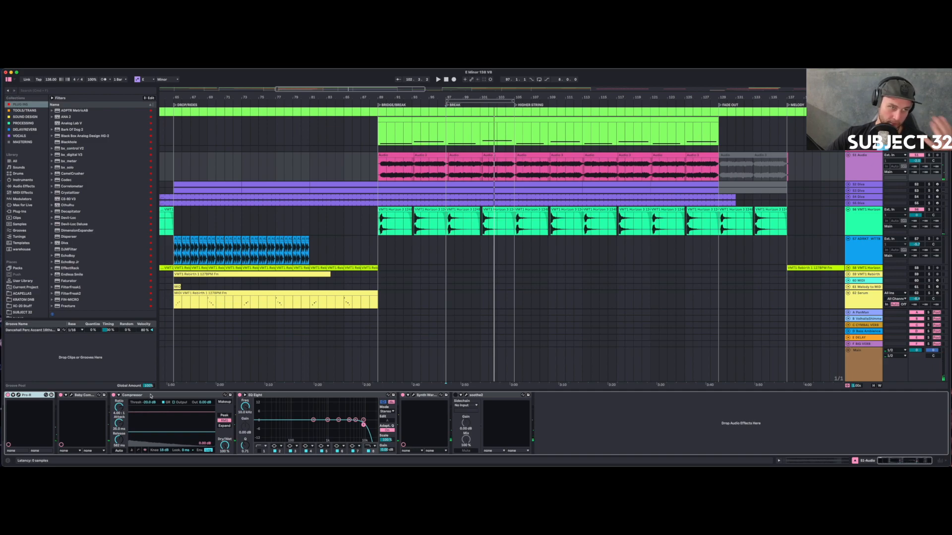
left_click(276, 396)
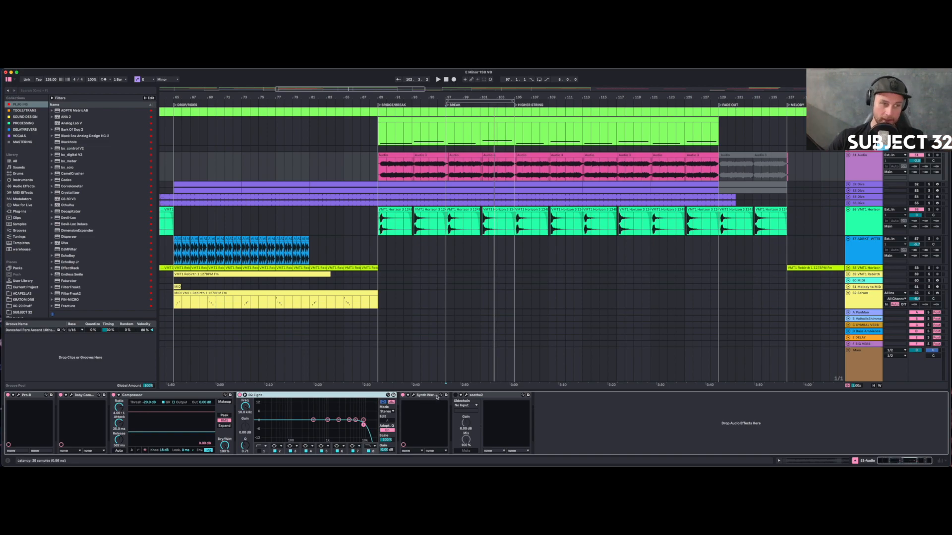
left_click(454, 395)
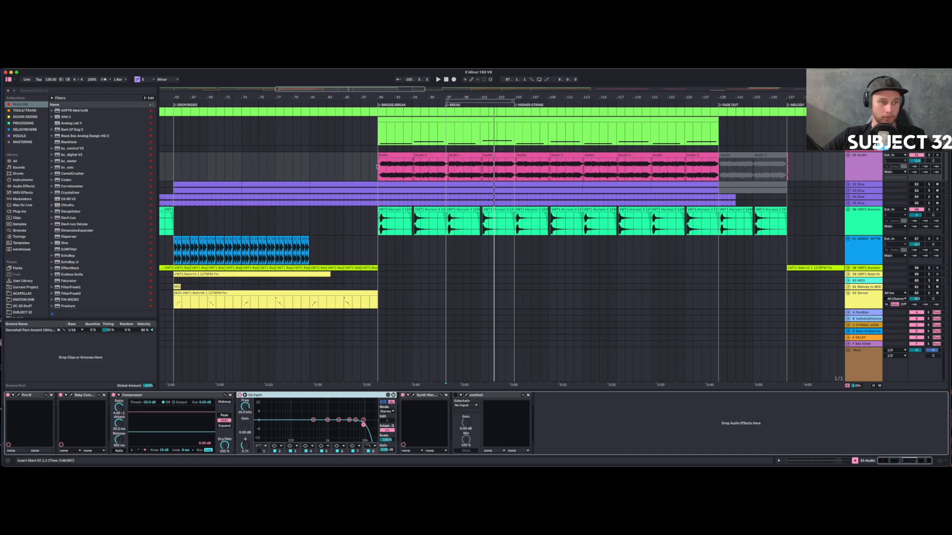
Open soothe2 on the Audio track to review its settings and close its window.
left_click_drag(442, 98, 363, 90)
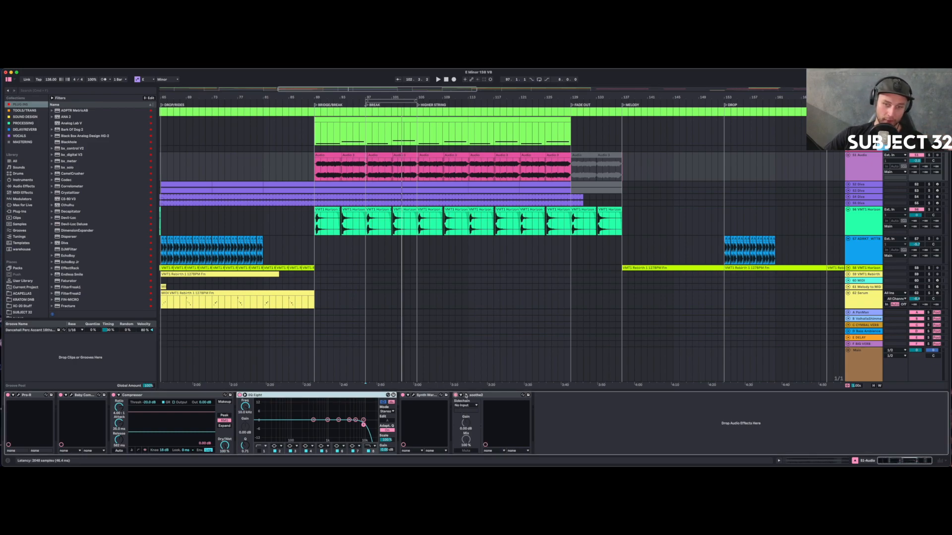
left_click(466, 395)
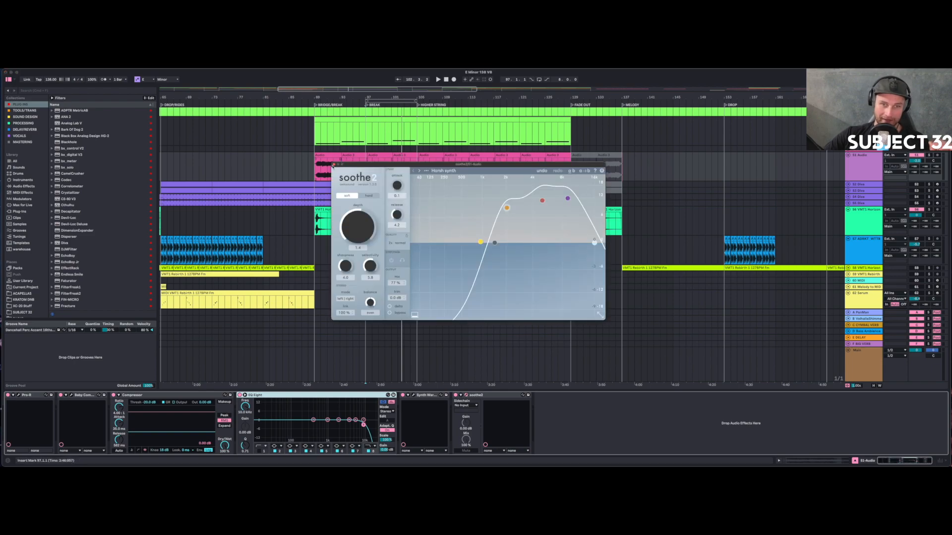
left_click(334, 165)
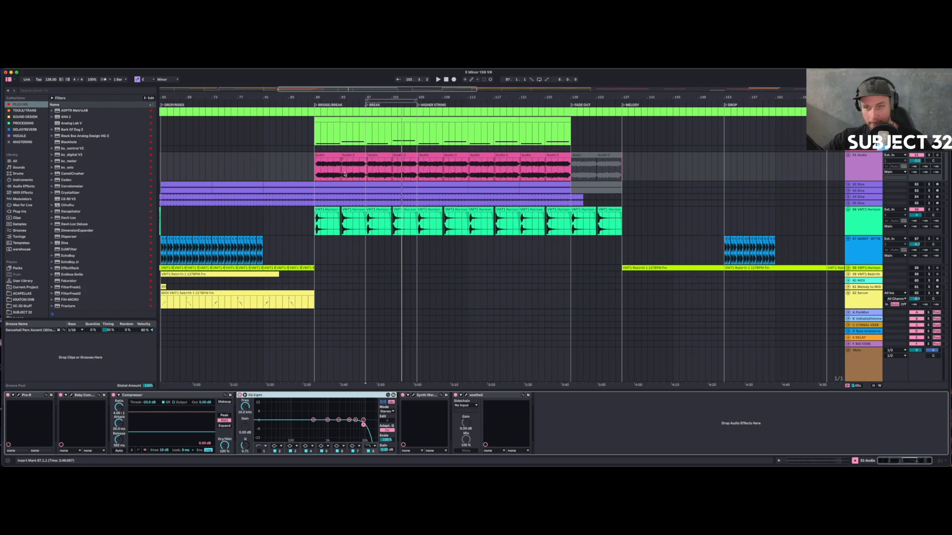
Unfold Diva track 52, audition it soloed from the BRIDGE/BREAK marker at bar 89, and fold the track.
left_click_drag(395, 95, 395, 81)
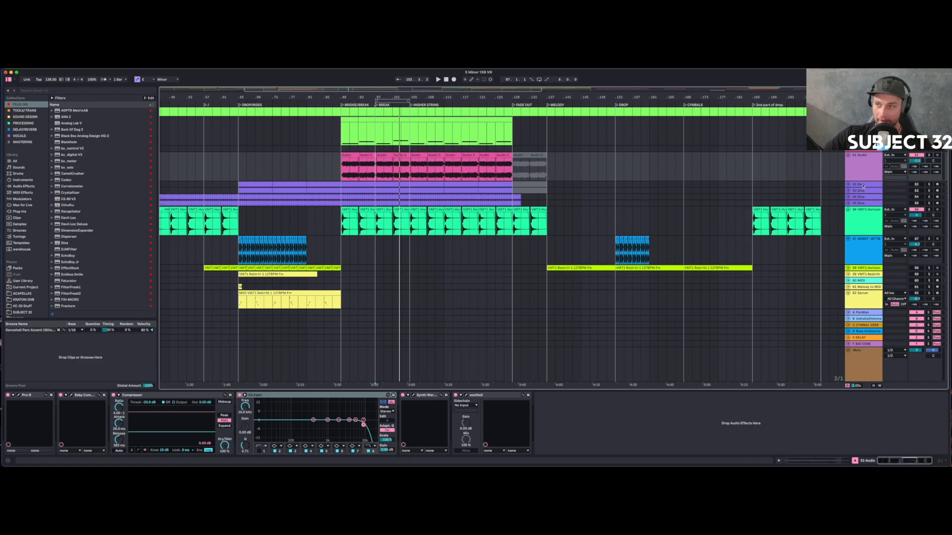
left_click(847, 184)
left_click(928, 185)
left_click(342, 201)
key("space")
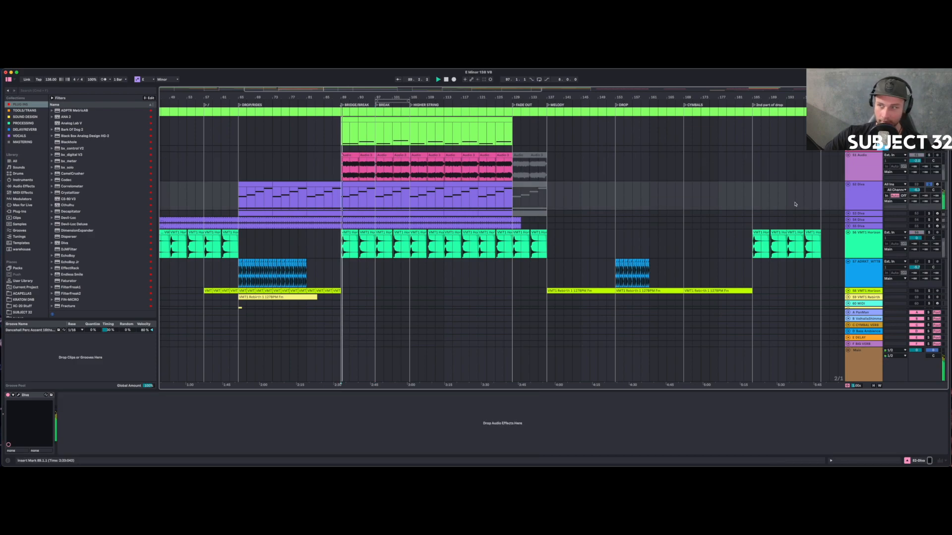
left_click(847, 185)
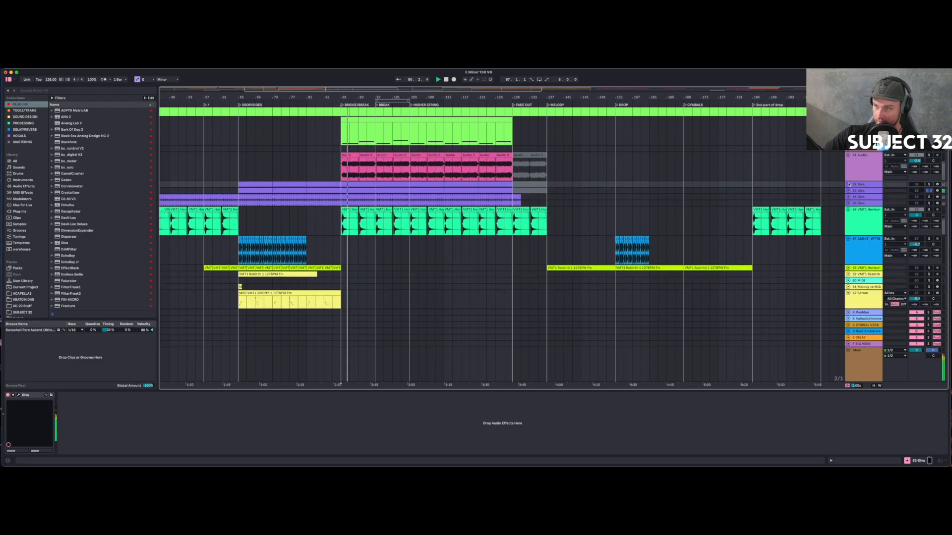
Unfold Diva track 54, audition it soloed, clear its solo, and fold the track.
left_click(847, 196)
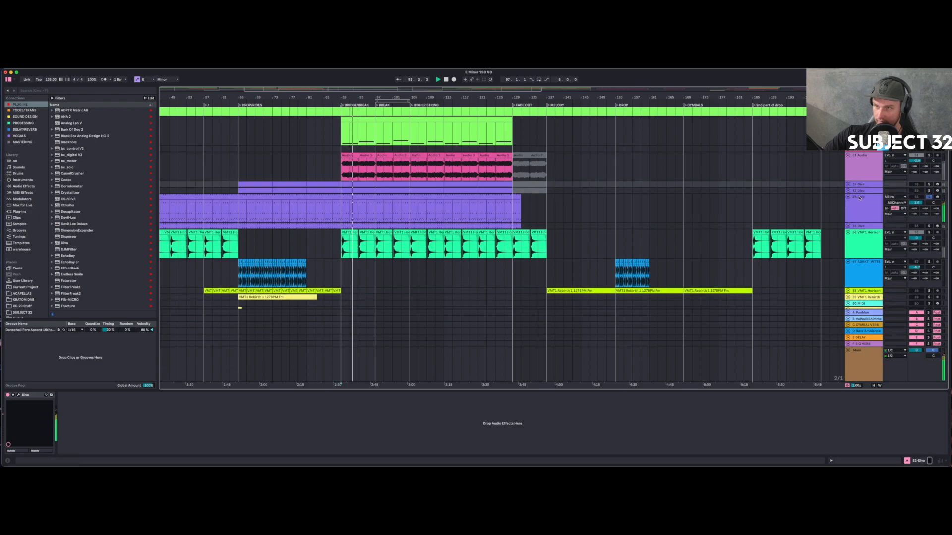
left_click(859, 198)
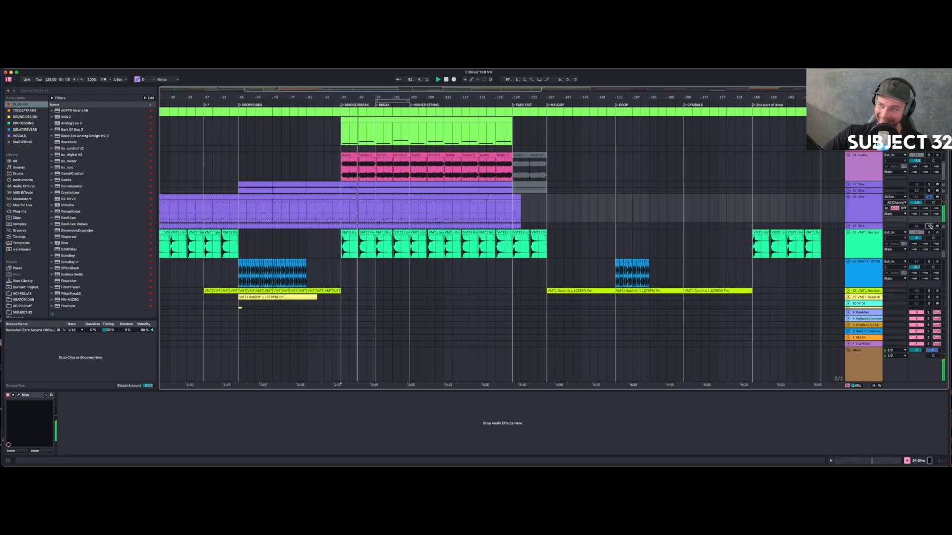
left_click(928, 197)
left_click(916, 198)
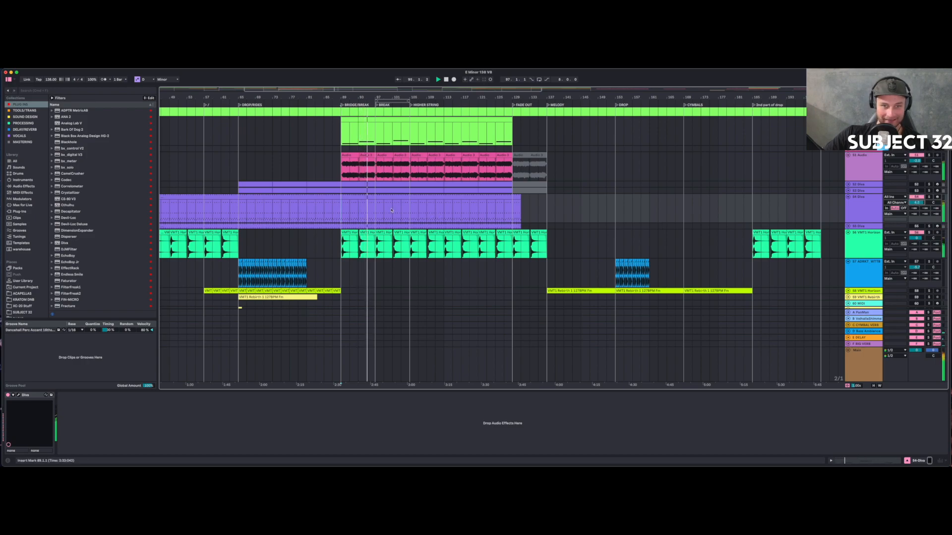
left_click(373, 209)
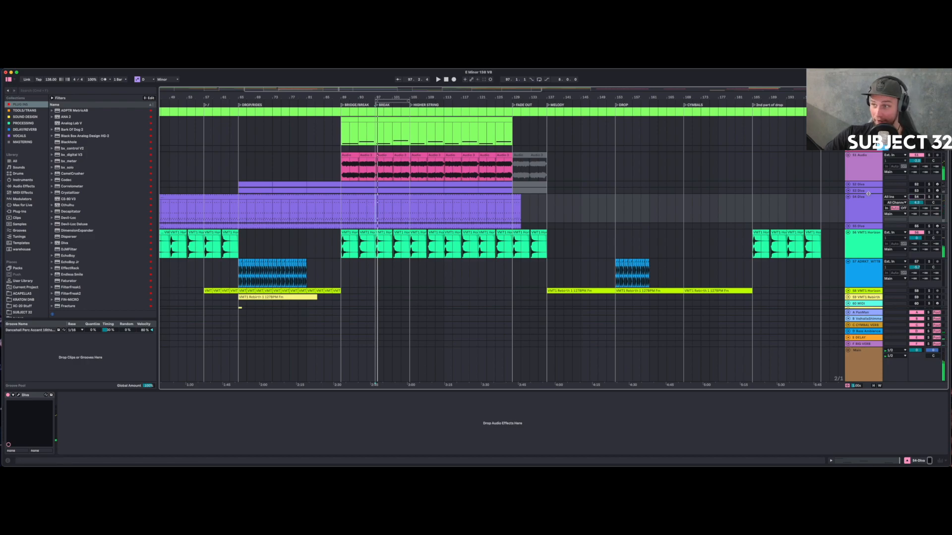
left_click(847, 197)
Unfold and activate Diva track 53, audition it from bar 89 soloed and in the full mix, and adjust its volume.
left_click(849, 190)
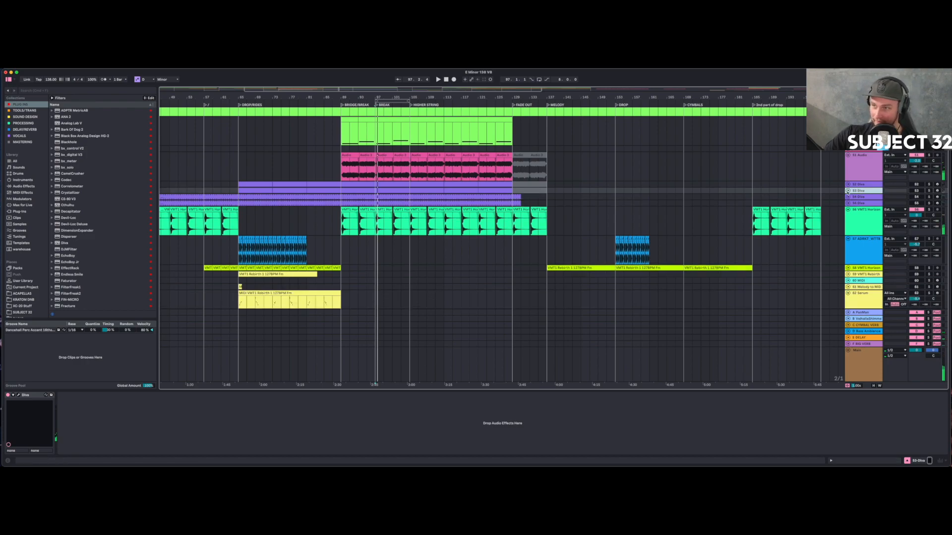
left_click(848, 191)
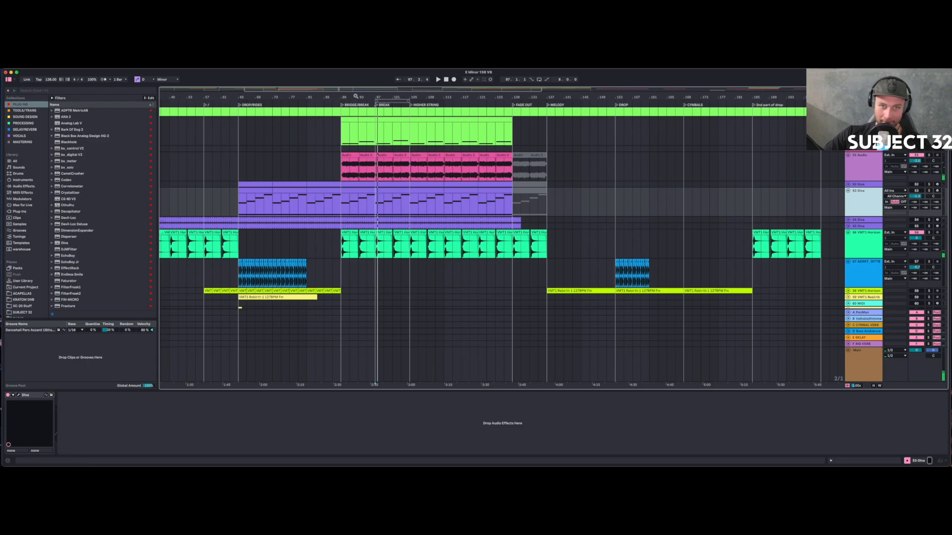
left_click_drag(356, 97, 356, 84)
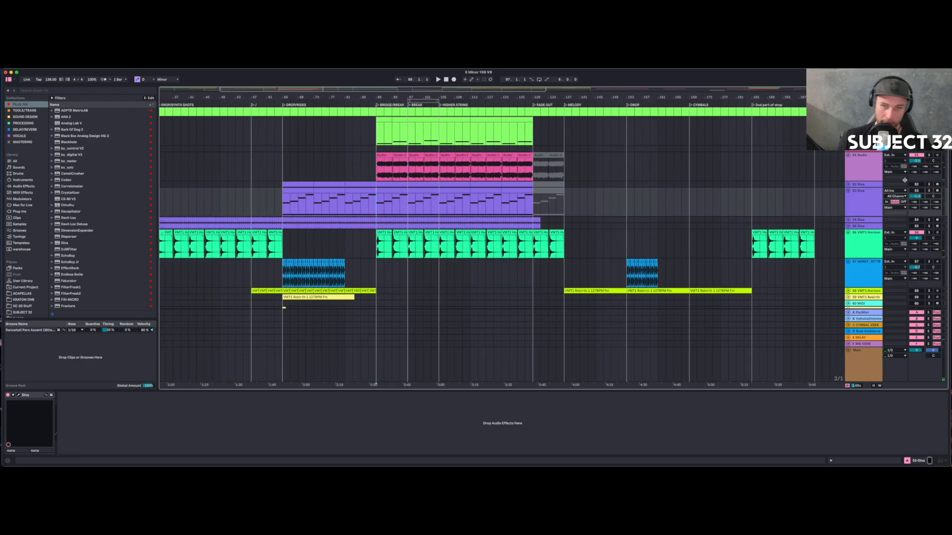
left_click(916, 191)
left_click(928, 191)
key("space")
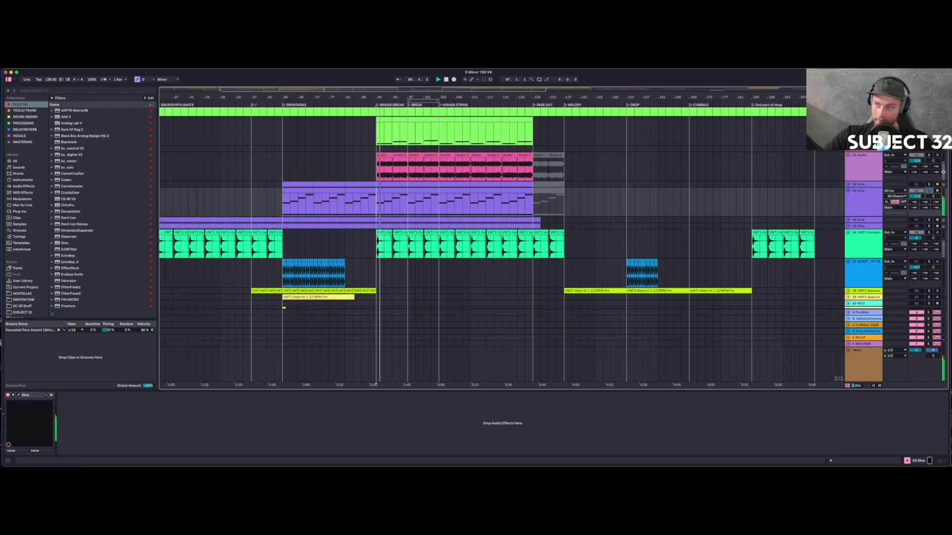
left_click(929, 191)
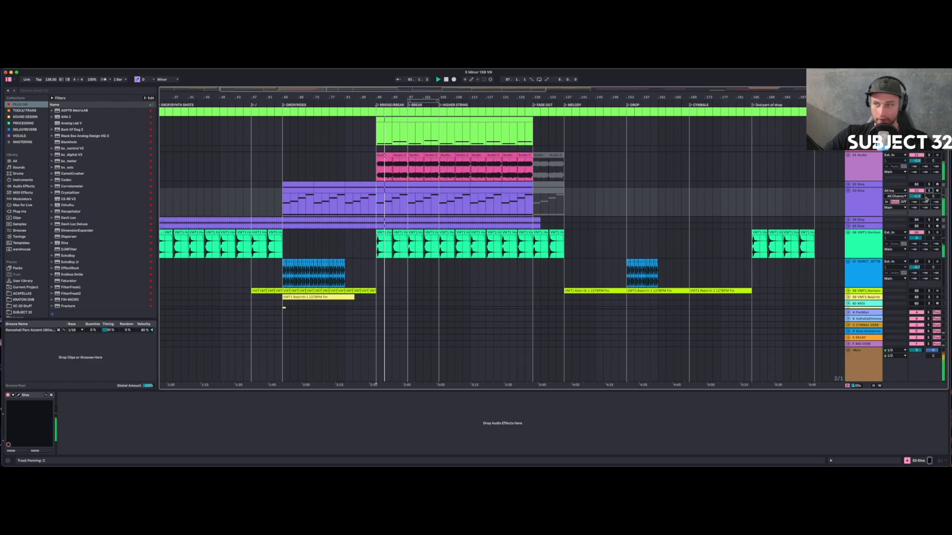
left_click_drag(915, 196, 916, 209)
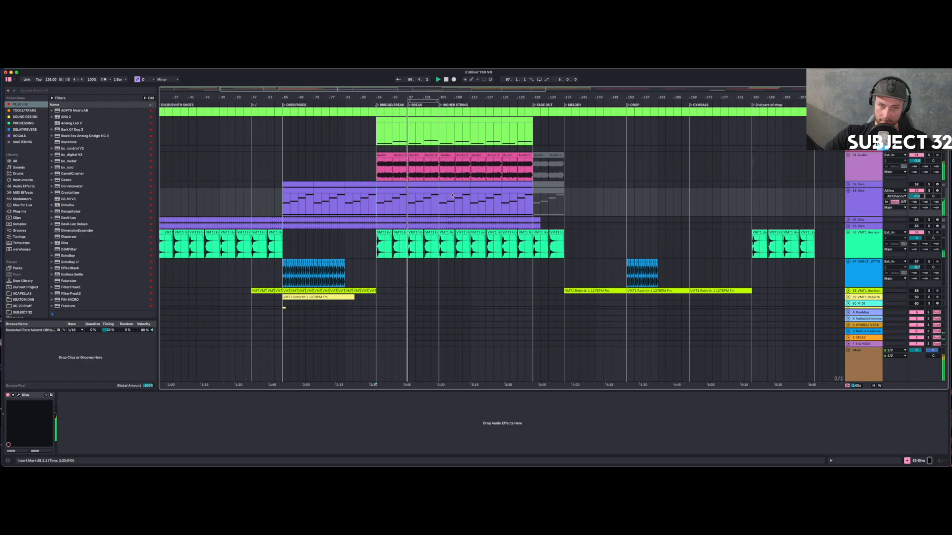
Deactivate the clips of Diva track 53 between bars 65 and 89 and stop playback.
left_click(411, 205)
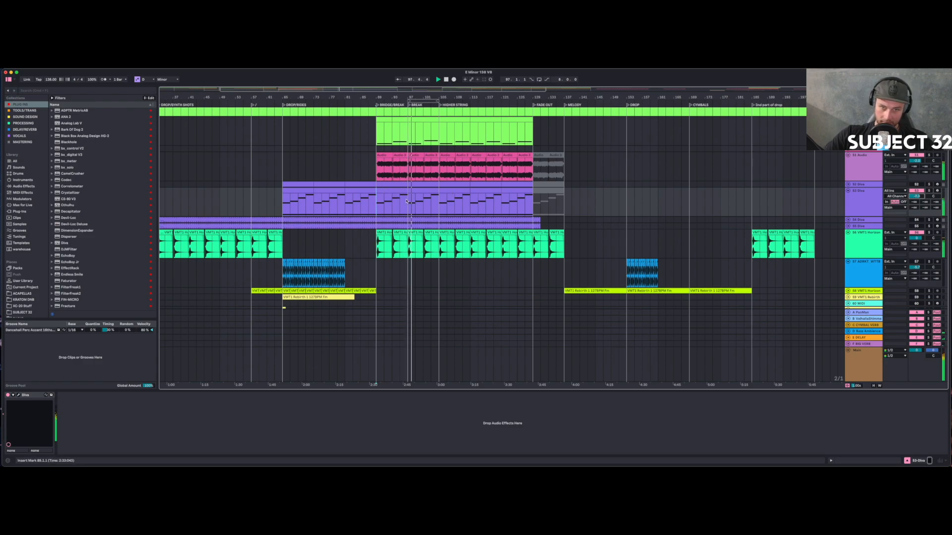
left_click_drag(412, 205, 298, 191)
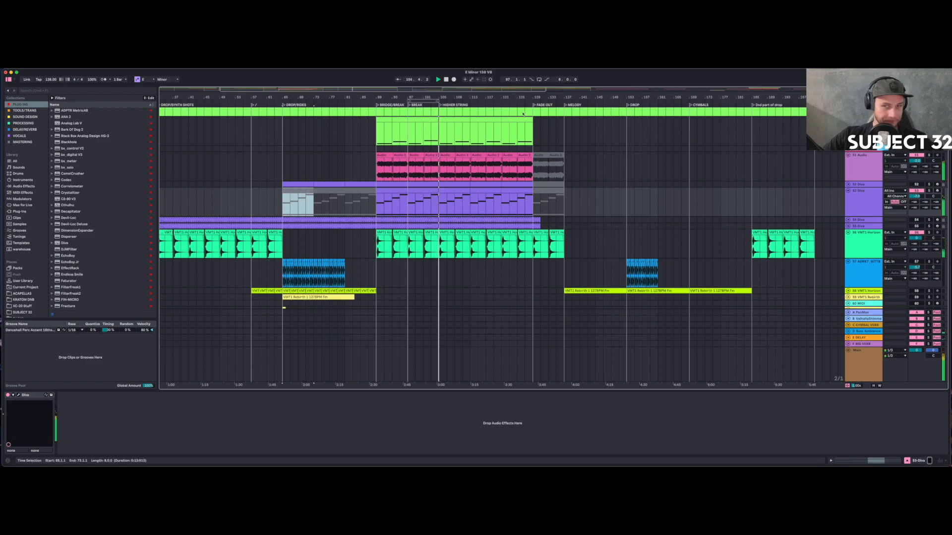
key("space")
Fold Diva track 53 and look over the full arrangement from the drum tracks down to the yellow synth tracks.
left_click_drag(449, 98, 410, 96)
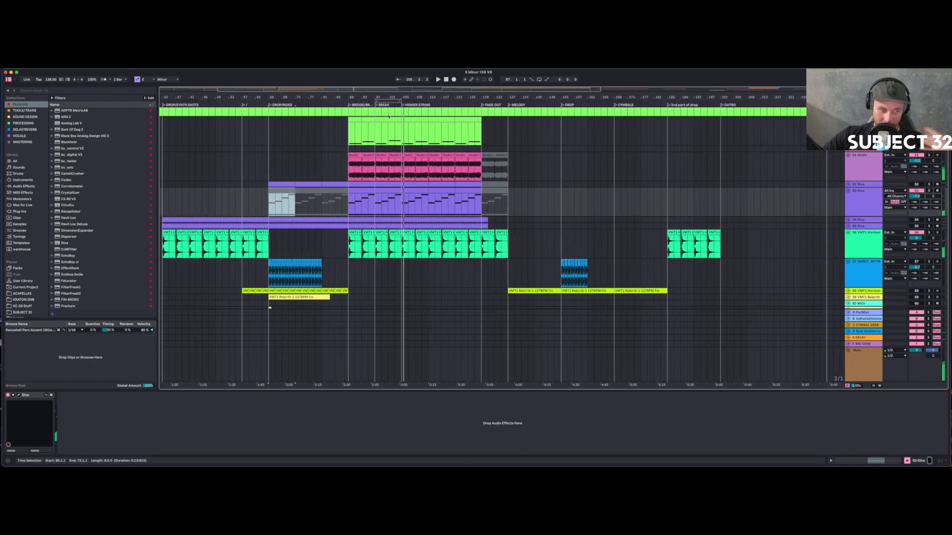
scroll(382, 165, "up", 5)
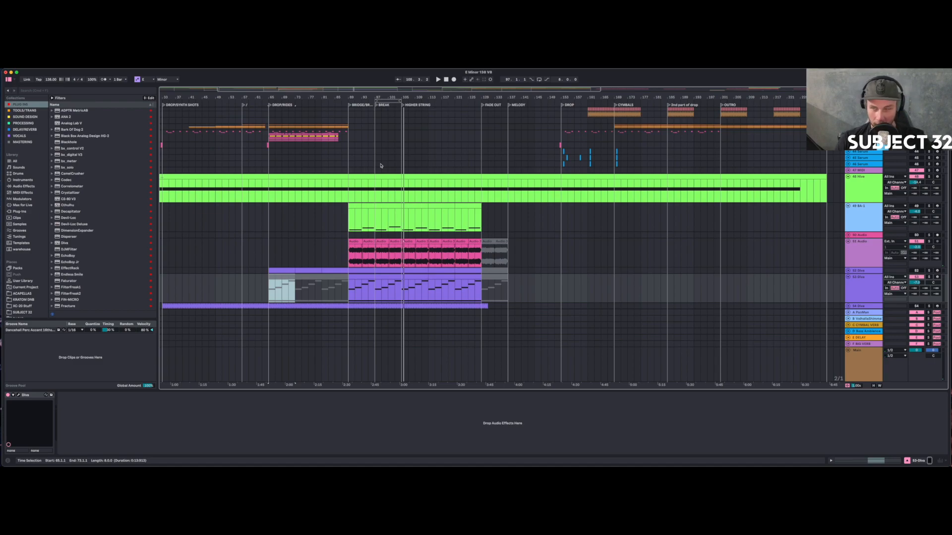
left_click(847, 278)
scroll(657, 199, "up", 3)
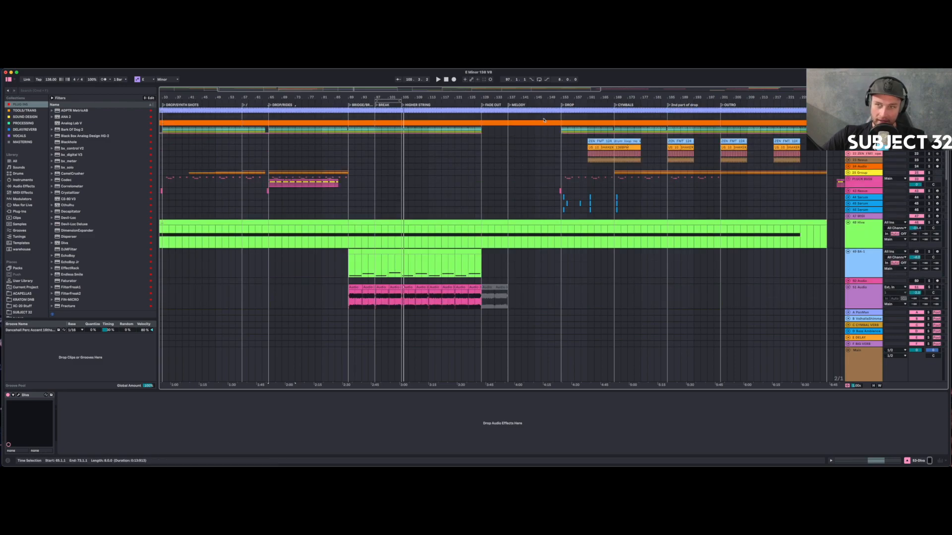
left_click_drag(433, 89, 432, 69)
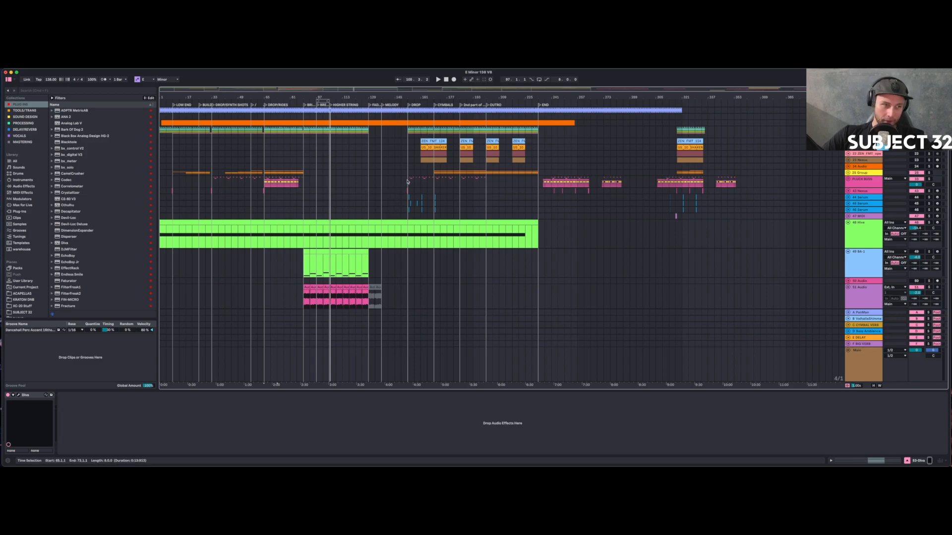
scroll(406, 183, "down", 10)
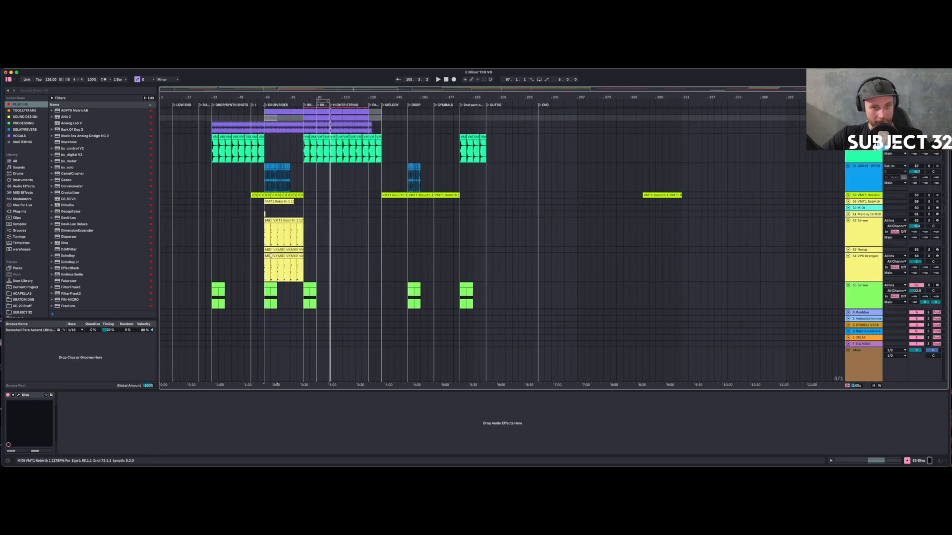
Audition the yellow Serum track and the VPS Avenger track soloed in the DROP/RIDES section from bar 65.
left_click(266, 234)
left_click(928, 220)
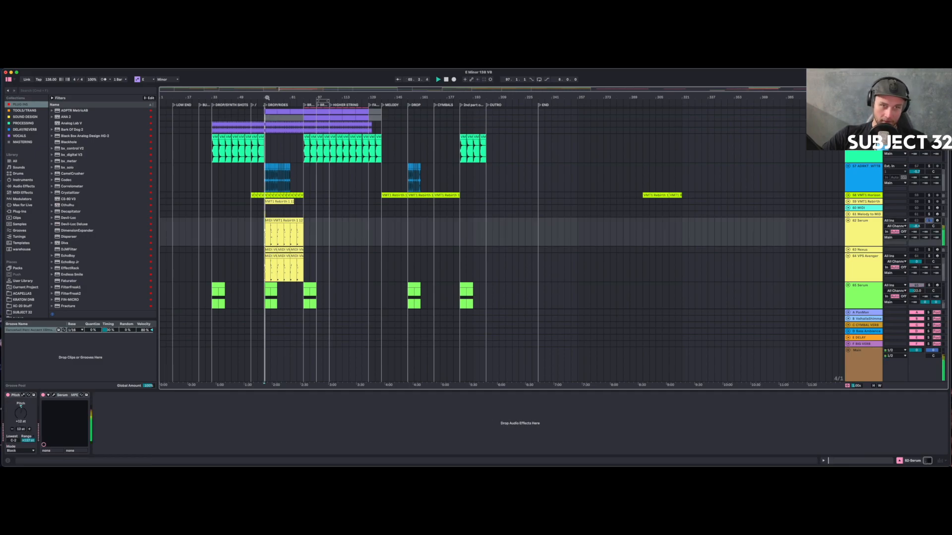
key("plus")
left_click(928, 255)
key("space")
left_click(276, 273)
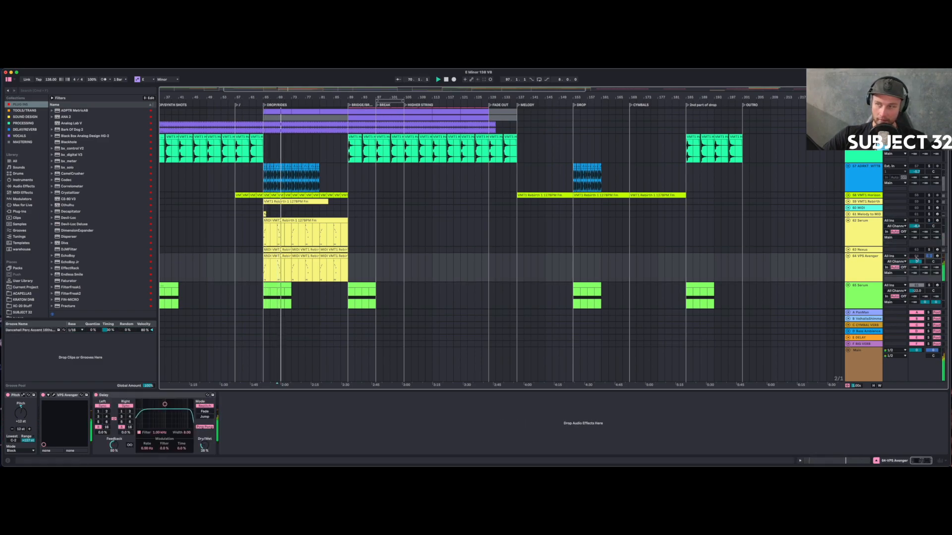
Solo, unfold and activate the Nexus track and play it from the DROP/RIDES marker at bar 65.
left_click(928, 249)
key("space")
key("space")
left_click(866, 249)
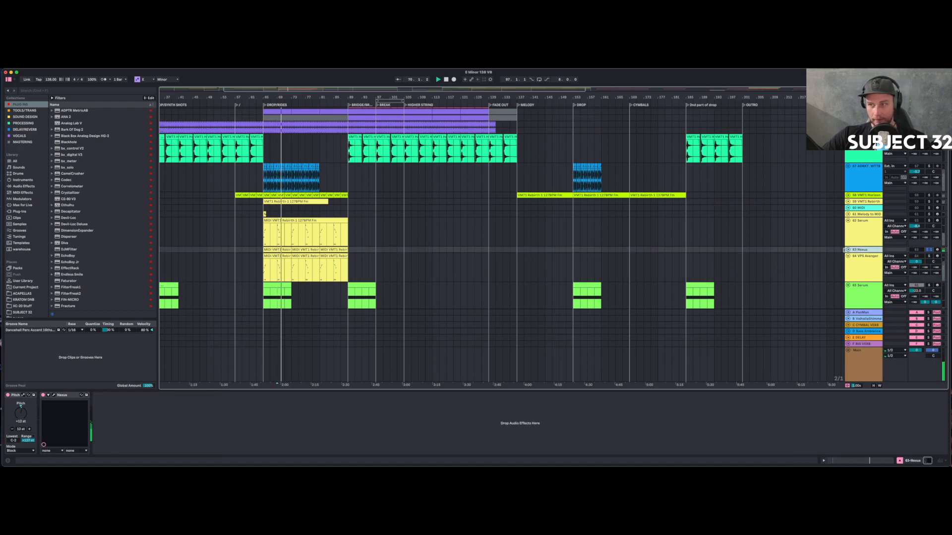
left_click(260, 269)
key("space")
left_click(916, 250)
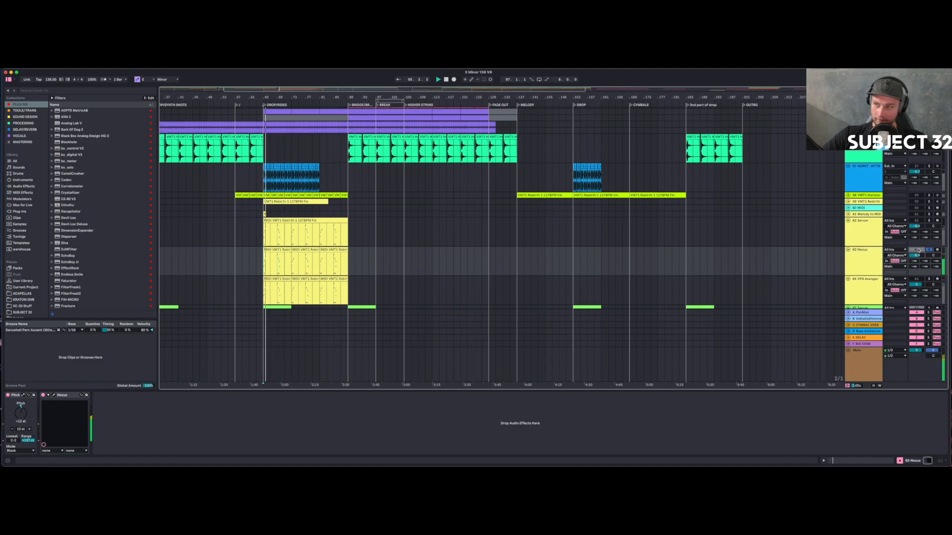
Unsolo the Nexus track, listen to it within the mix in the DROP/RIDES section, and stop playback.
left_click(929, 250)
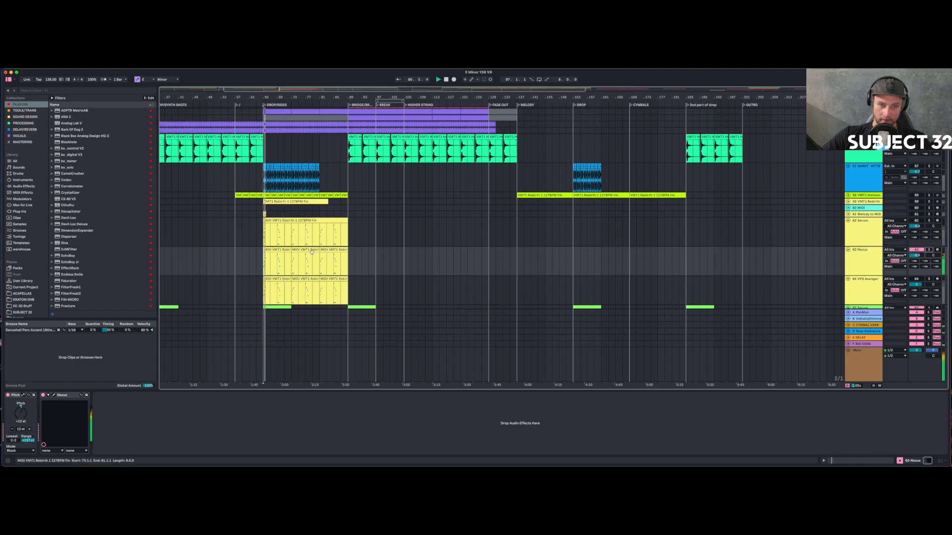
left_click(277, 267)
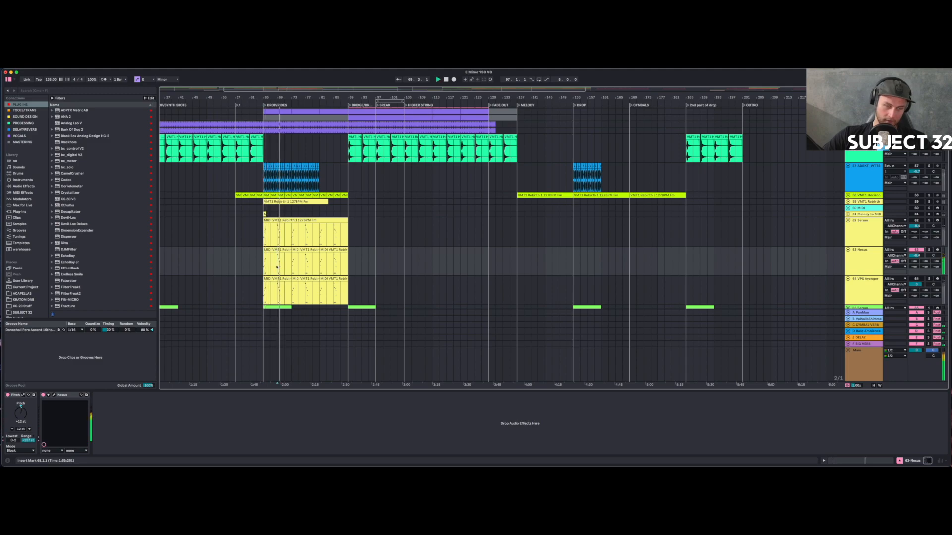
key("space")
left_click_drag(277, 98, 306, 97)
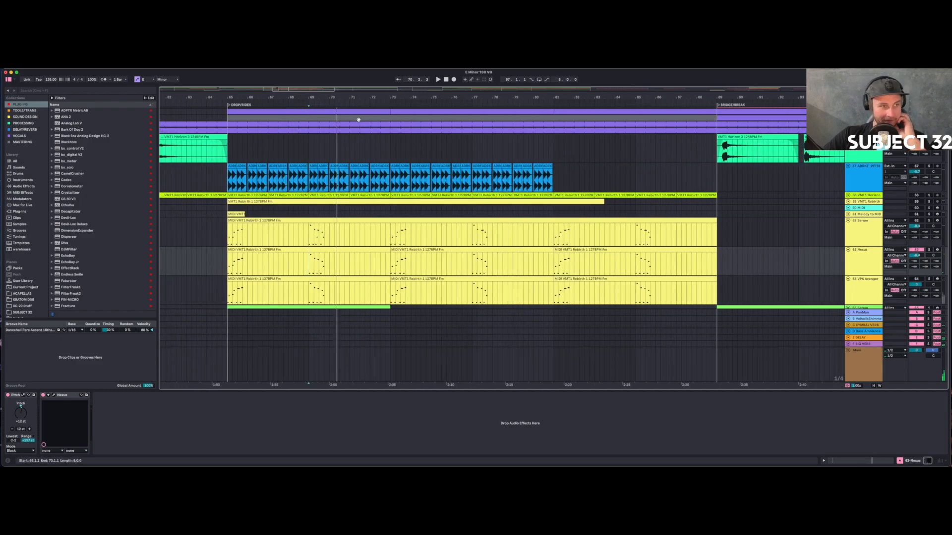
left_click_drag(329, 96, 329, 63)
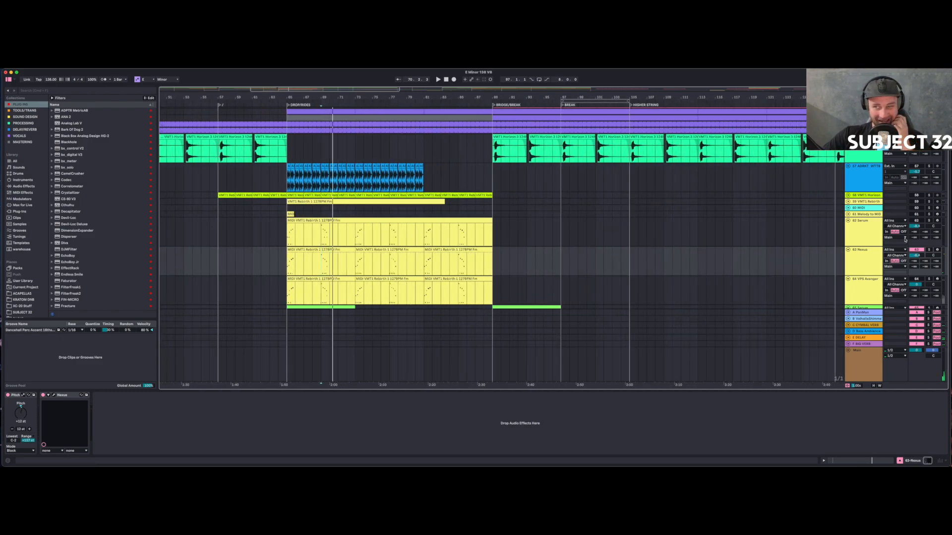
Fold the yellow Nexus, Serum and VPS Avenger tracks.
left_click(848, 249)
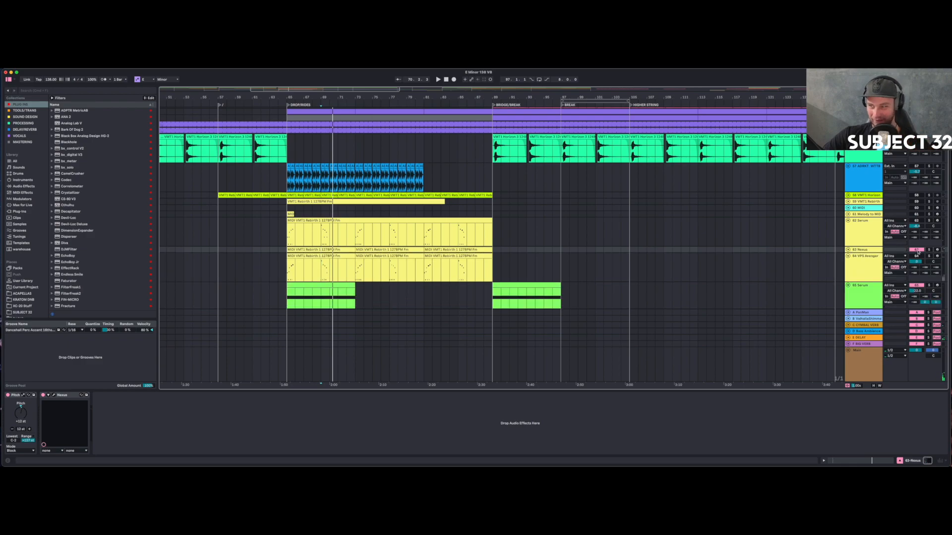
left_click(848, 221)
left_click(848, 233)
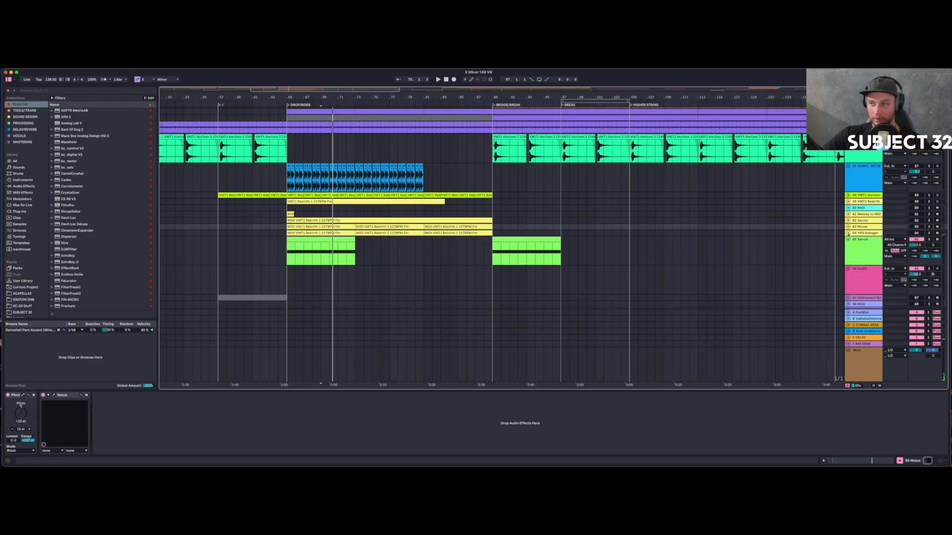
Delete the three unused tracks VMT1 Rebirth, MIDI and Melody to MIDI above the yellow Serum track.
left_click(862, 215)
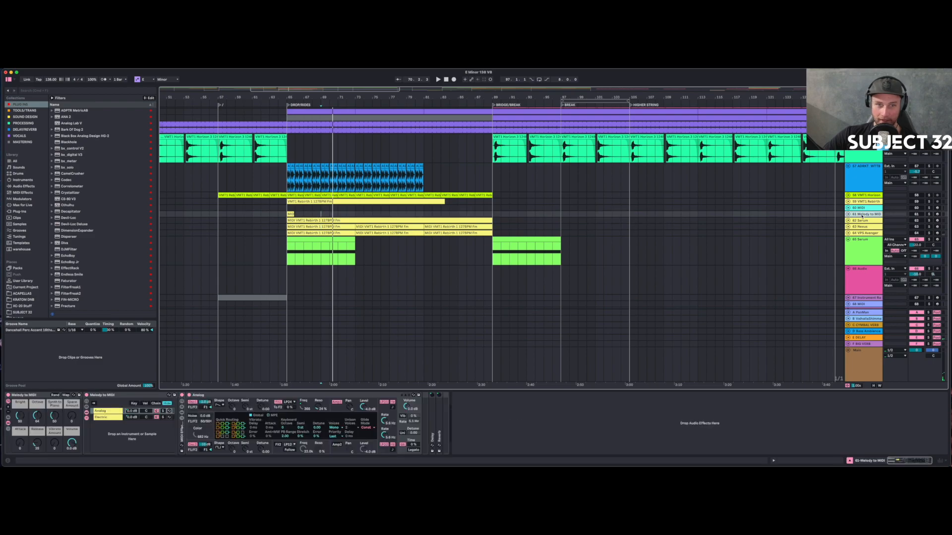
left_click(865, 202)
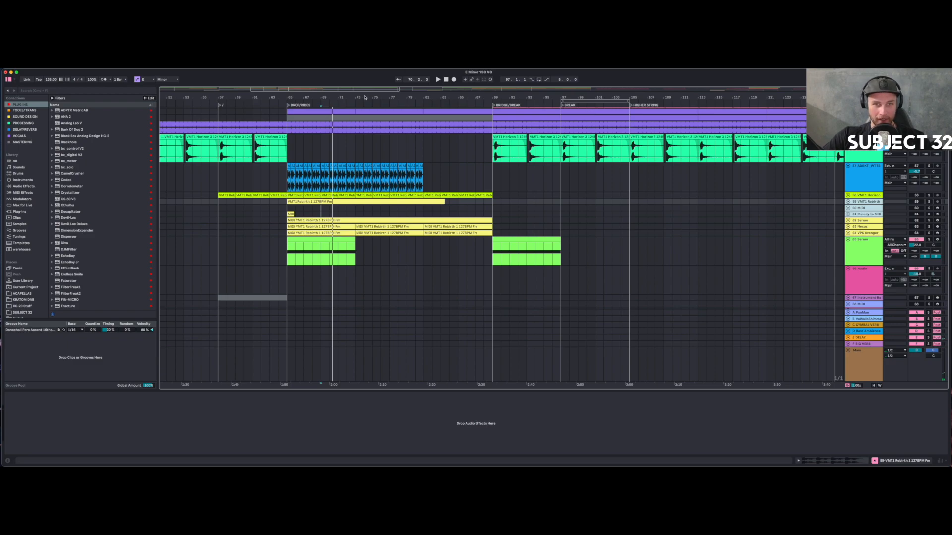
key("Delete")
Look over the arrangement from the yellow synth tracks up to the upper track groups and back down.
left_click_drag(365, 98, 329, 72)
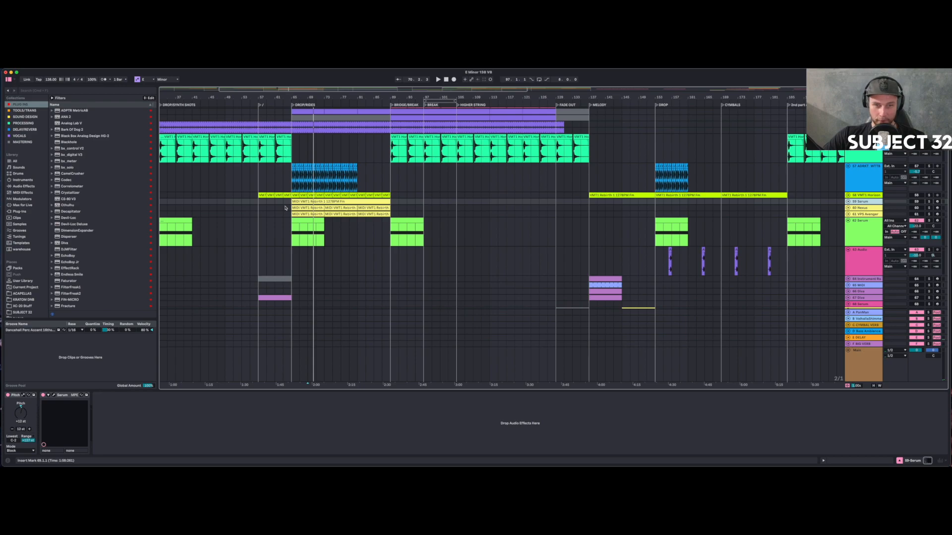
scroll(287, 212, "up", 5)
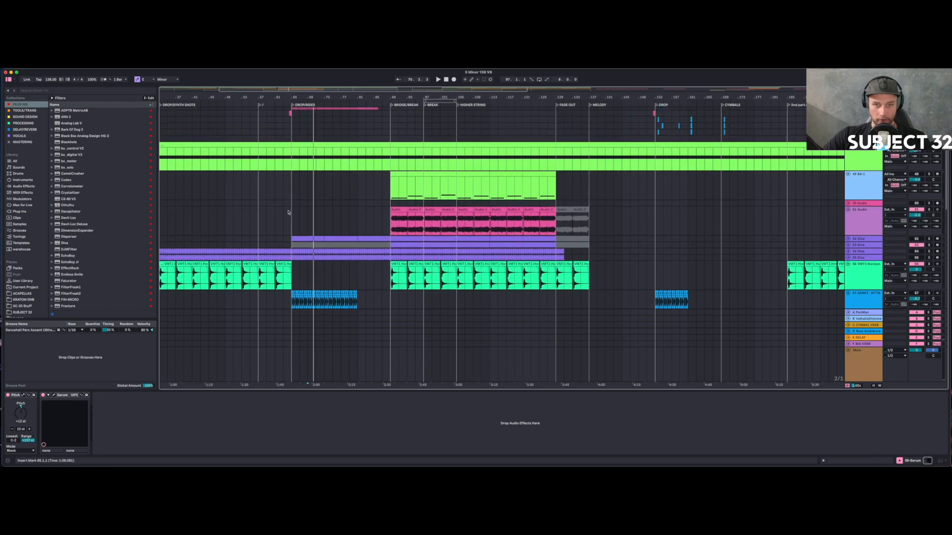
left_click_drag(423, 96, 286, 94)
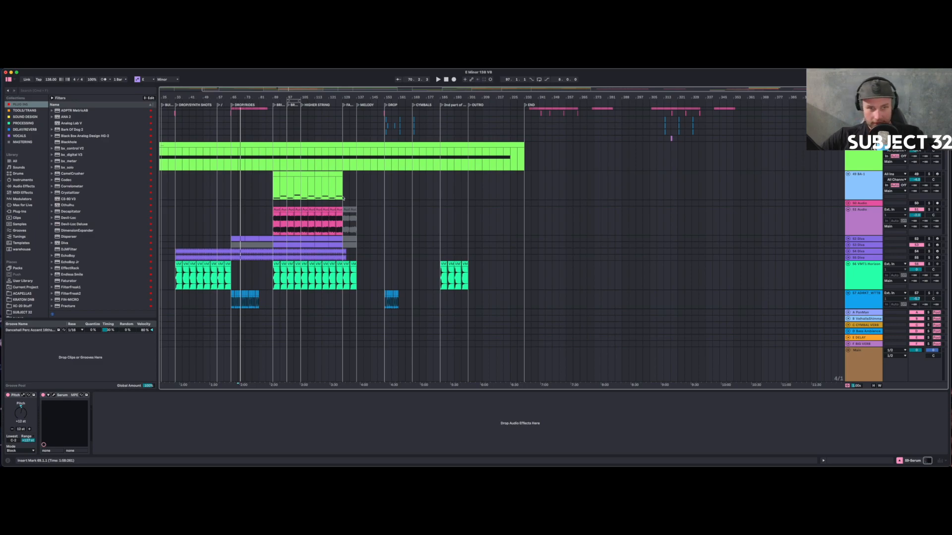
scroll(337, 180, "up", 3)
scroll(342, 176, "up", 2)
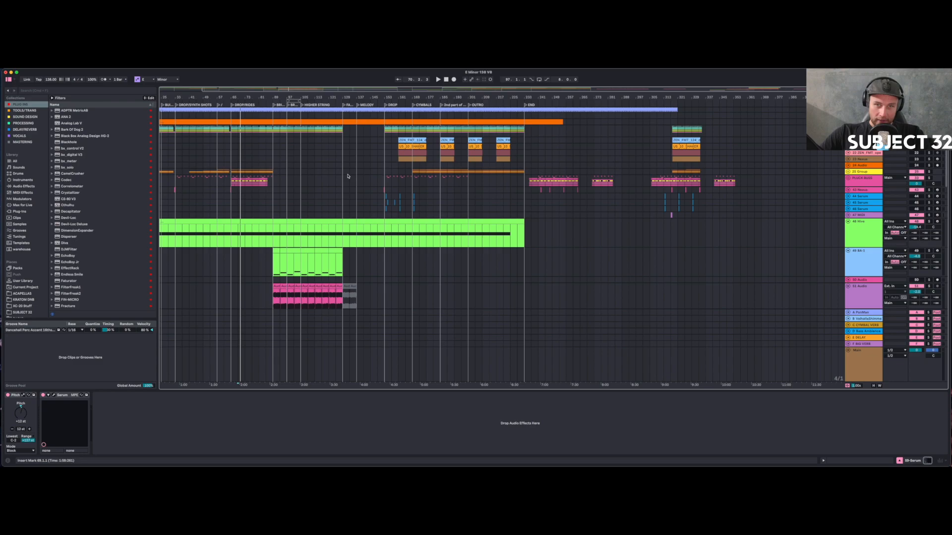
left_click_drag(367, 99, 437, 120)
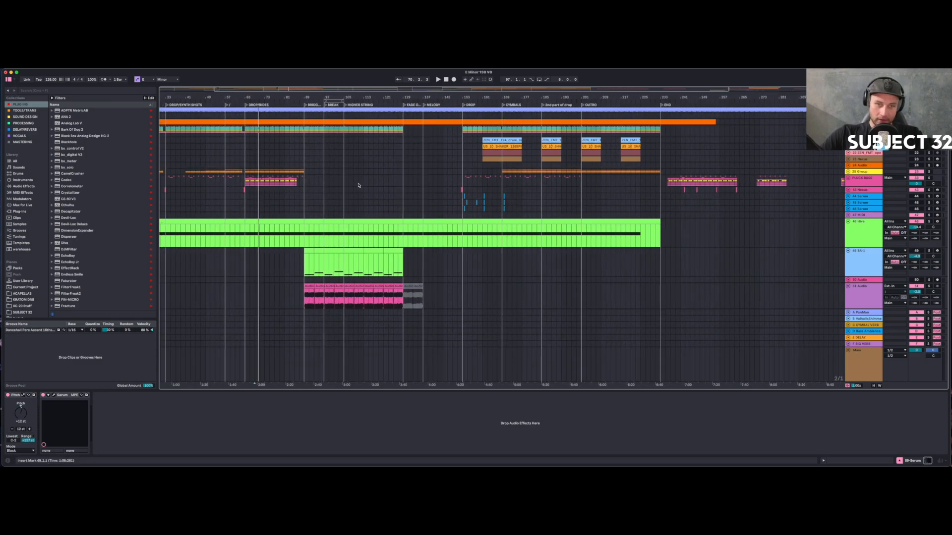
scroll(332, 205, "down", 10)
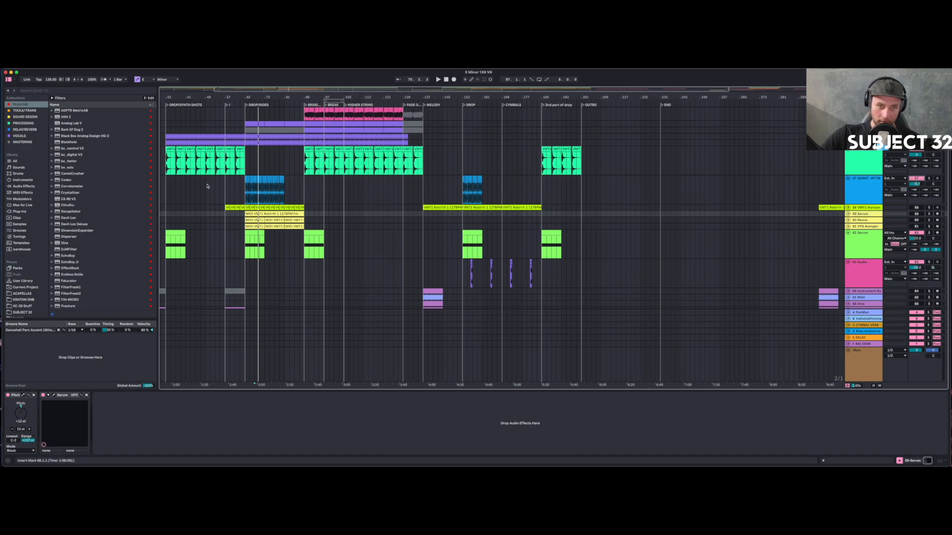
Play from bar 65 and duplicate the 8-bar section at bars 65 to 73 on blue track 57 twice, filling it up to bar 89.
left_click(245, 192)
key("space")
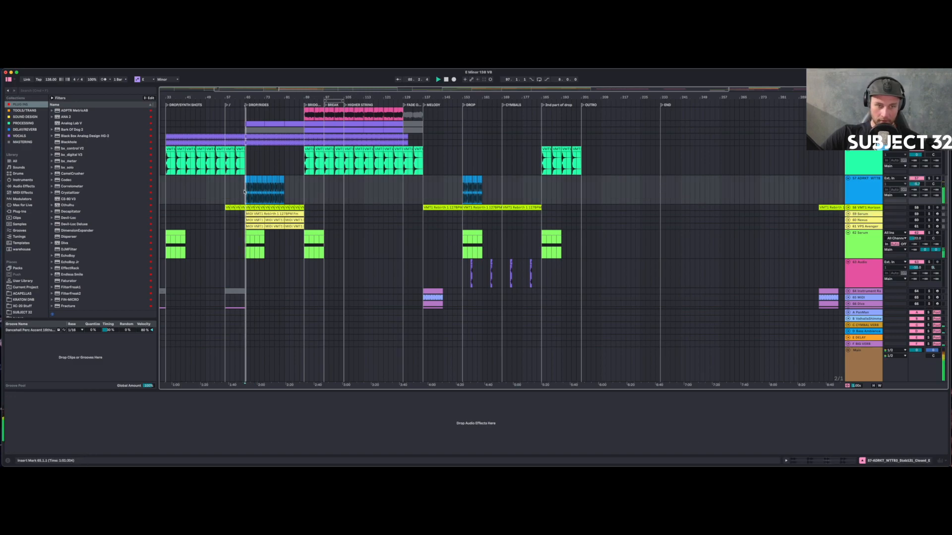
left_click_drag(245, 192, 267, 191)
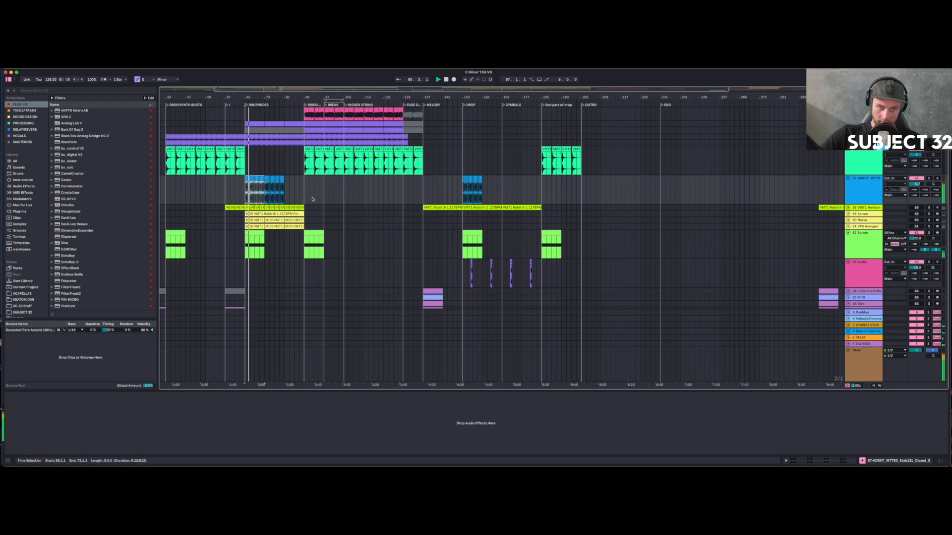
key("super+d")
key("super+d")
Adjust the volume of blue track 57, switch the track off and on again, and fold it.
left_click_drag(917, 184, 911, 181)
left_click(911, 179)
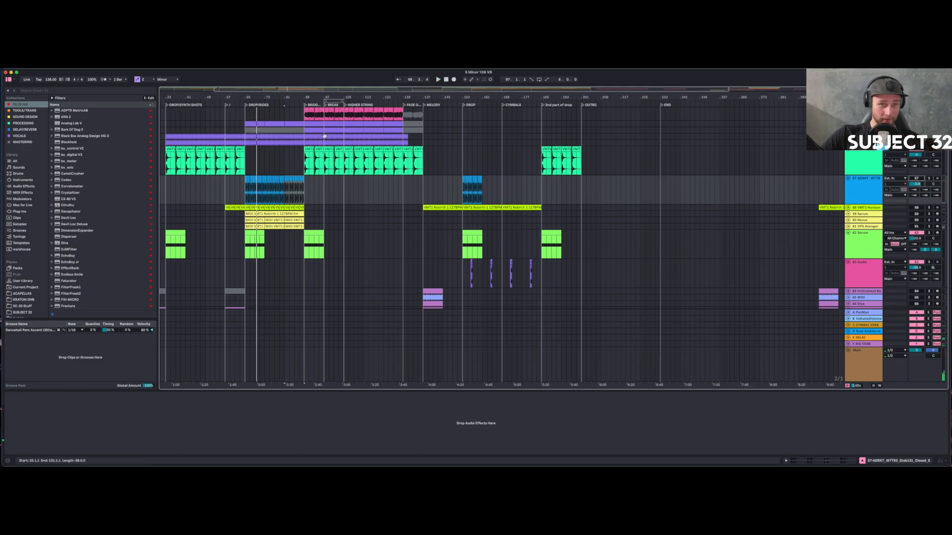
left_click_drag(254, 98, 266, 109)
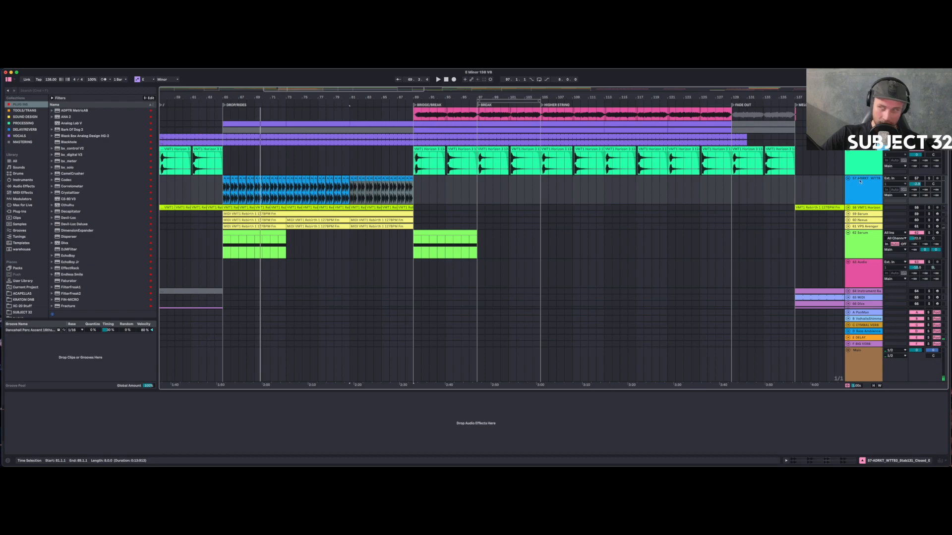
left_click(916, 179)
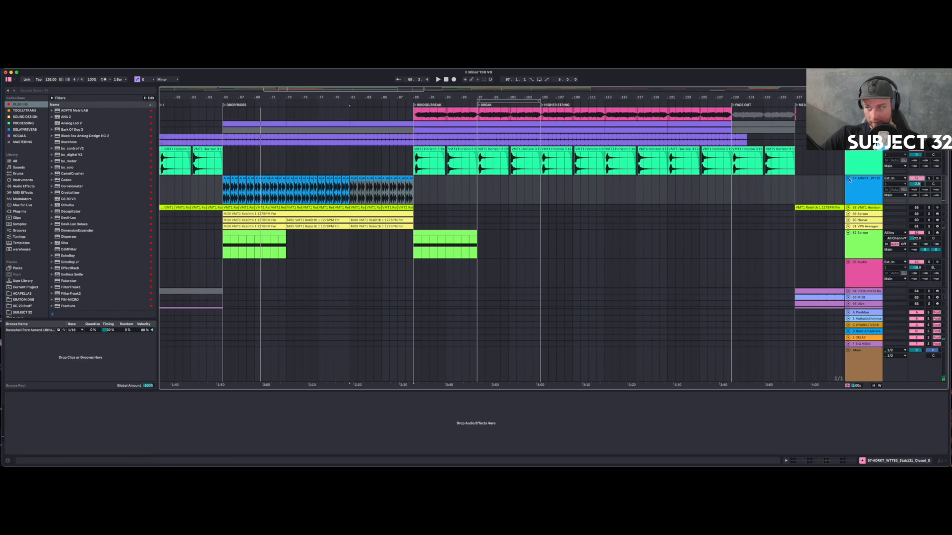
left_click(848, 179)
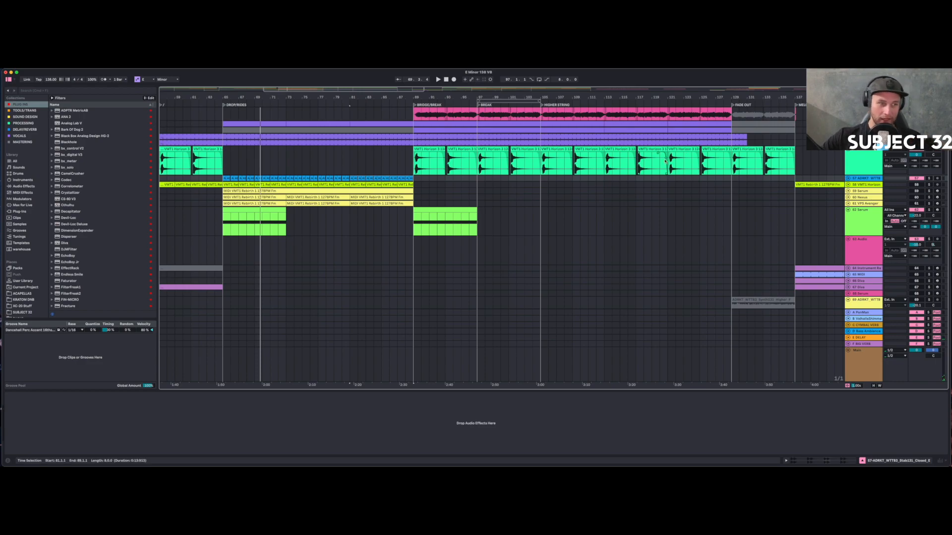
Audition the purple Instrument Rack, MIDI and Diva layers from the MELODY marker at bar 137, soloing the lower Diva track.
left_click_drag(412, 98, 370, 89)
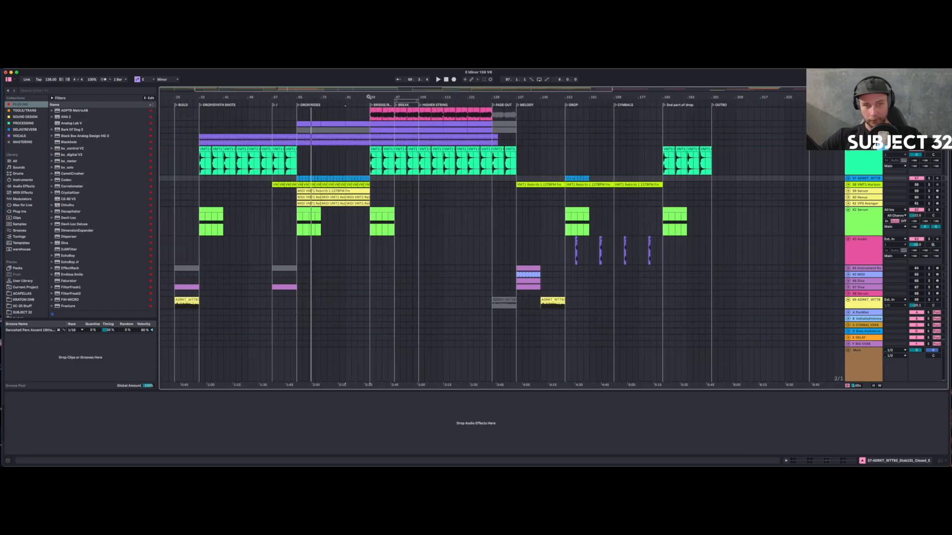
left_click_drag(368, 97, 362, 97)
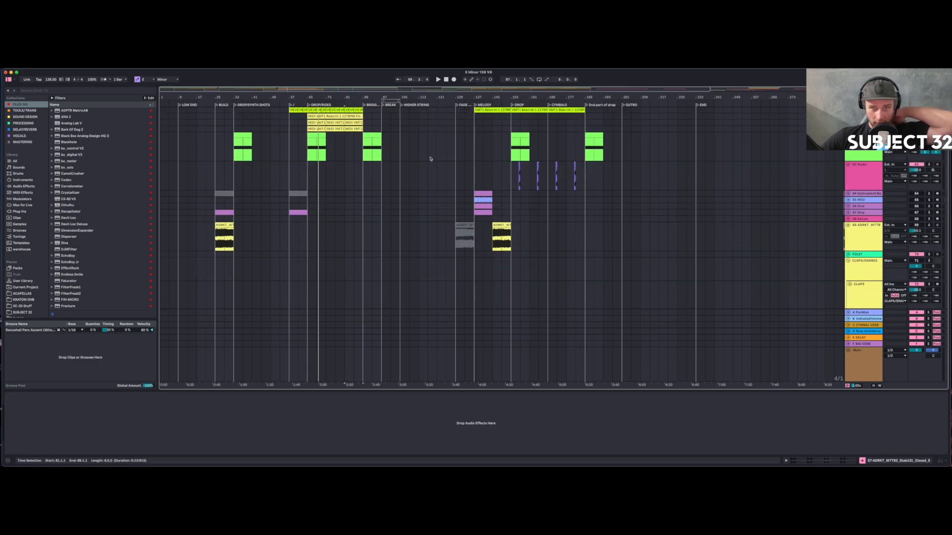
left_click(485, 193)
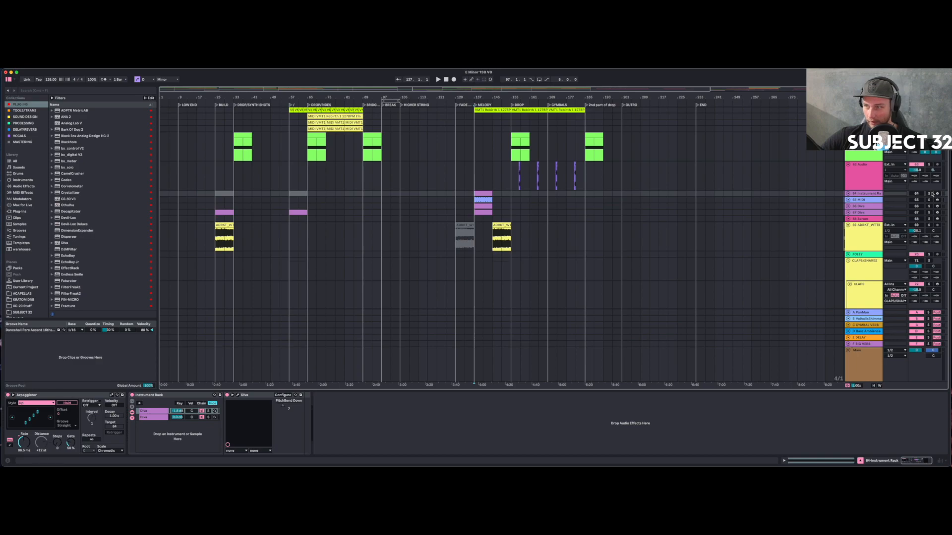
key("space")
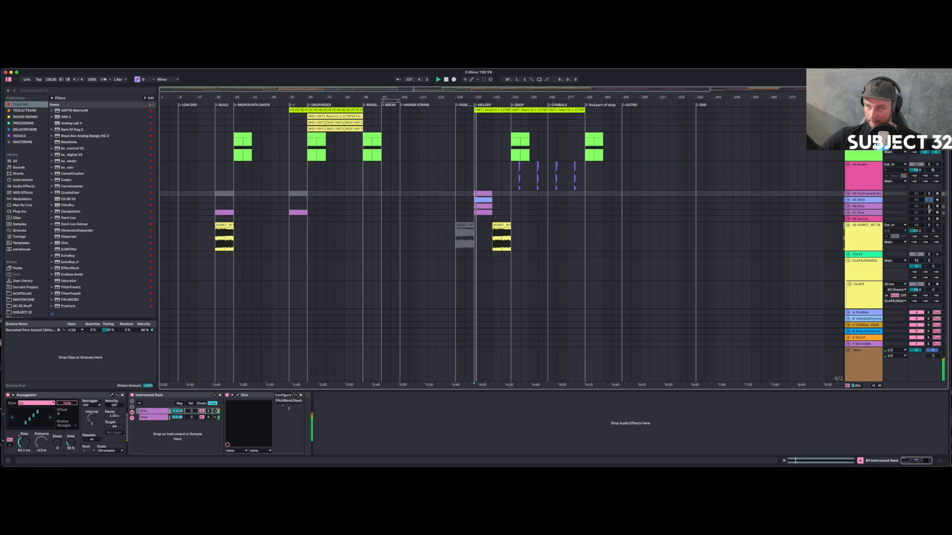
left_click(929, 212)
Delete tracks 64 to 67, from the Instrument Rack track down to the second Diva track.
left_click(872, 214)
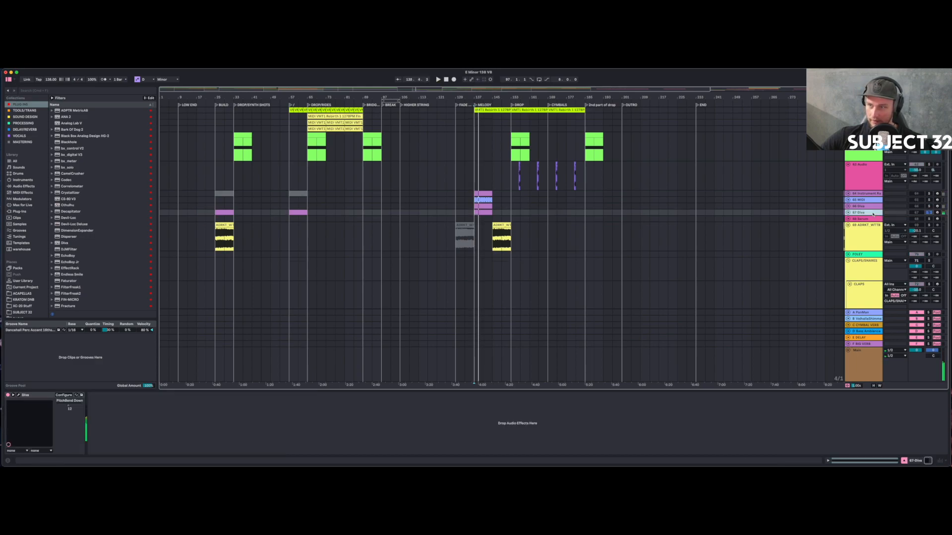
left_click(869, 194)
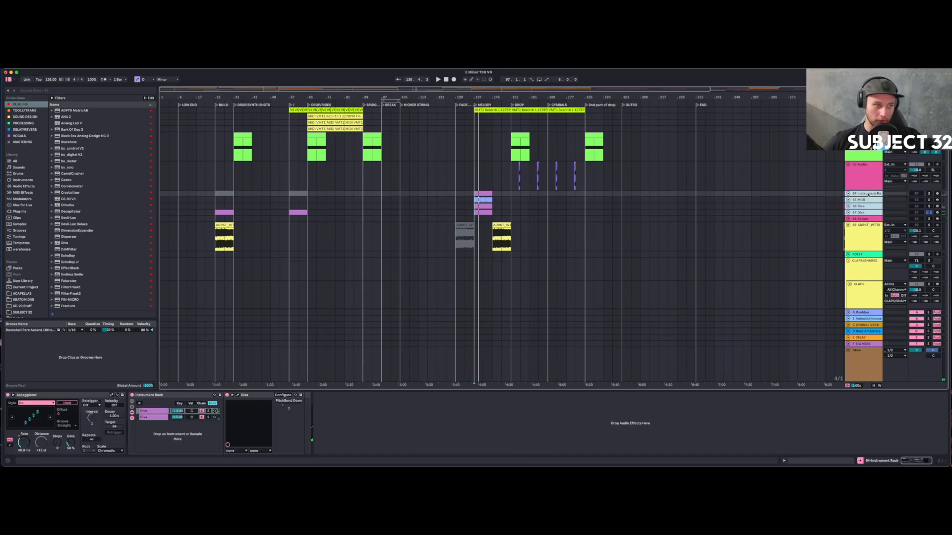
key("Delete")
Copy the VENG CLAPS to VENG SNARES clips from bars 153 to 185 and paste them at bar 33.
scroll(783, 201, "down", 4)
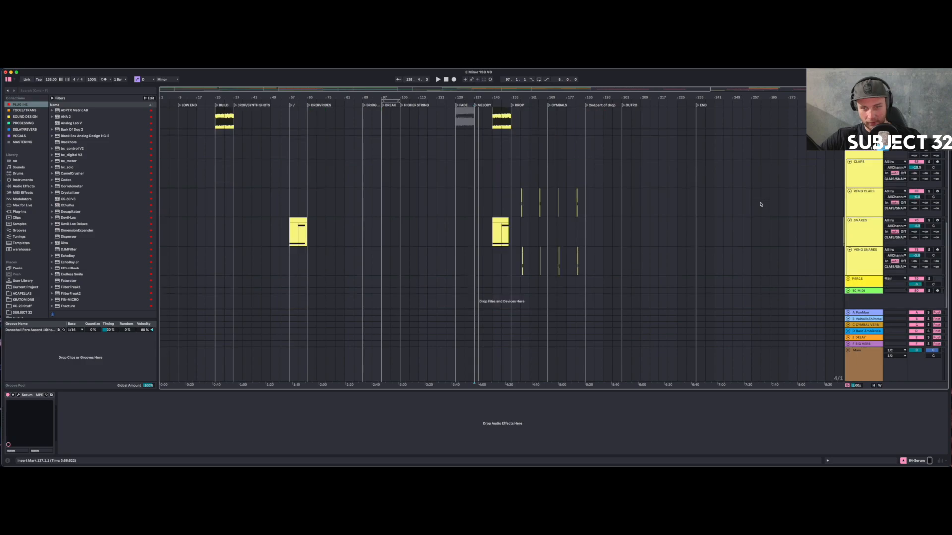
left_click(874, 148)
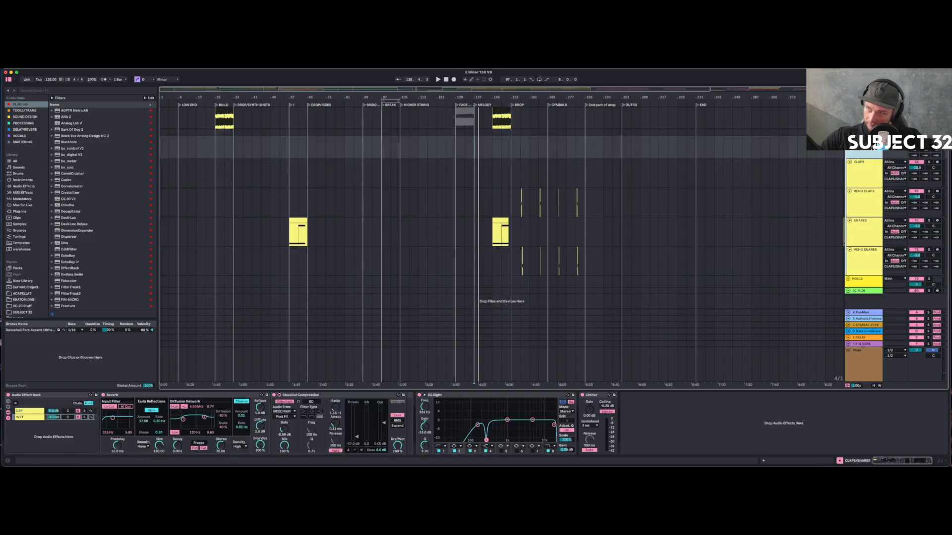
left_click_drag(507, 201, 583, 263)
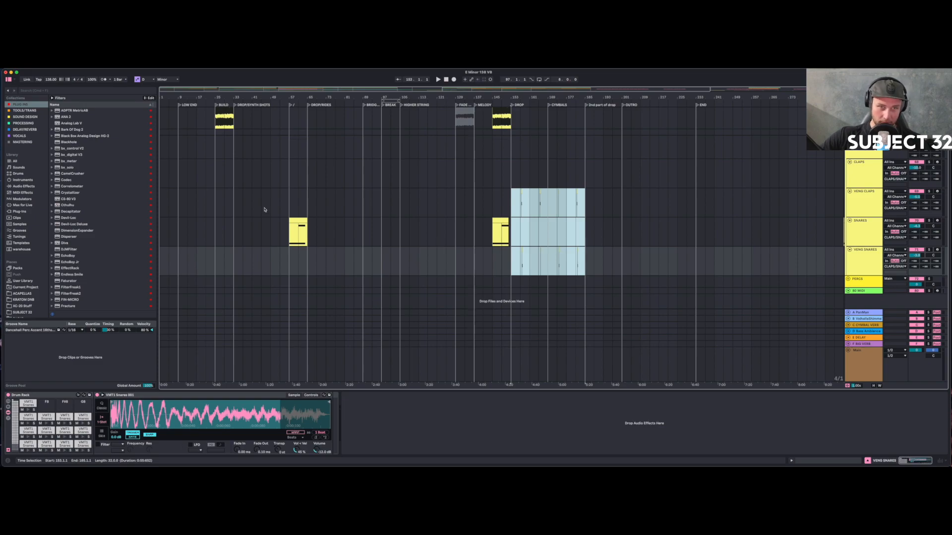
left_click(234, 204)
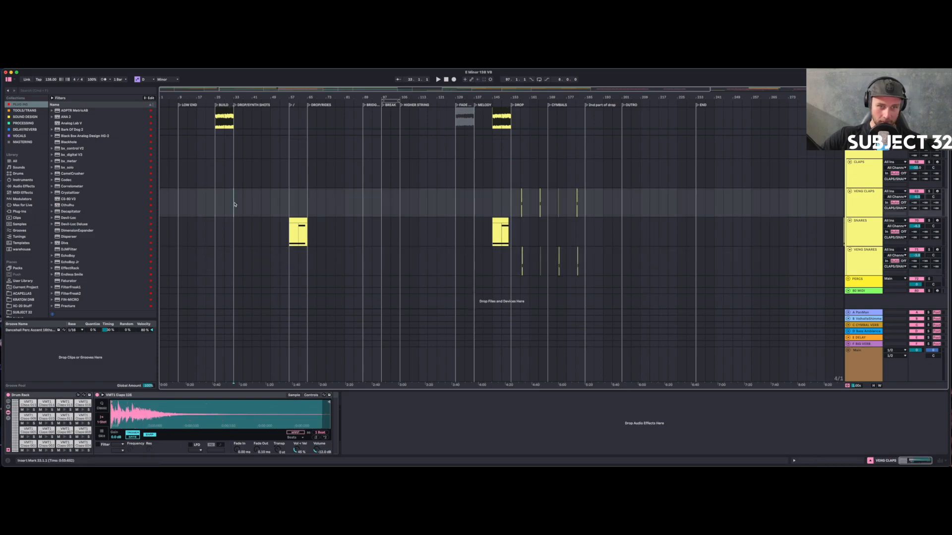
key("ctrl+v")
Activate the CLAPS/SNARES group and play the pasted clap and snare fills around the DROP/SYNTH SHOTS marker.
left_click(235, 203)
scroll(236, 213, "up", 2)
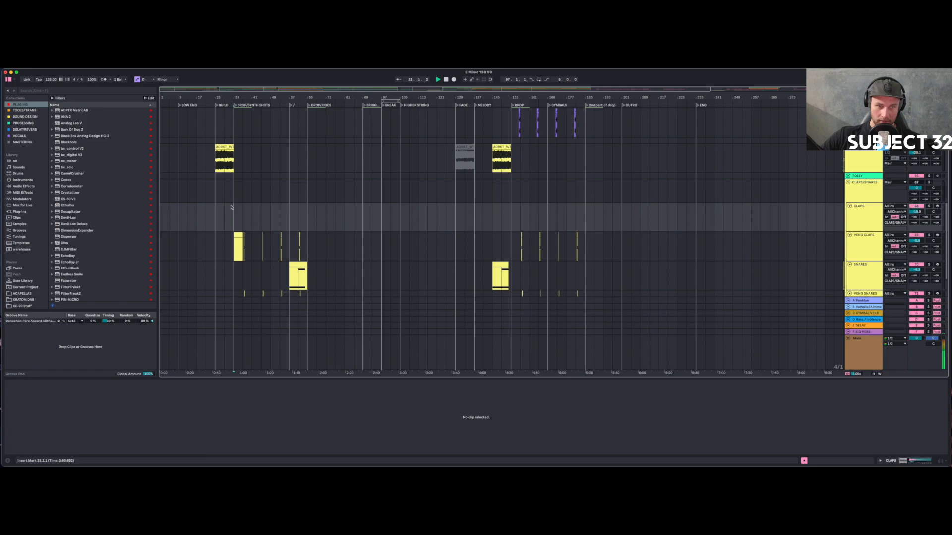
left_click(916, 184)
key("space")
left_click_drag(246, 98, 246, 248)
left_click(230, 253)
scroll(230, 250, "down", 1)
scroll(230, 250, "down", 3)
left_click(186, 193)
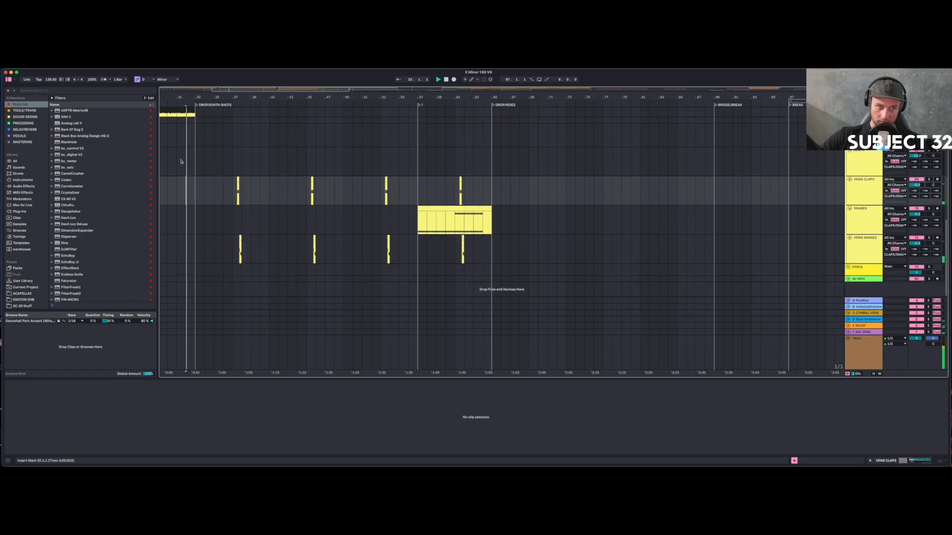
Copy the VENG CLAPS fill from bar 37 to bar 32 and move the matching VENG SNARES fill to bar 32.
left_click_drag(182, 94, 292, 101)
left_click(347, 196)
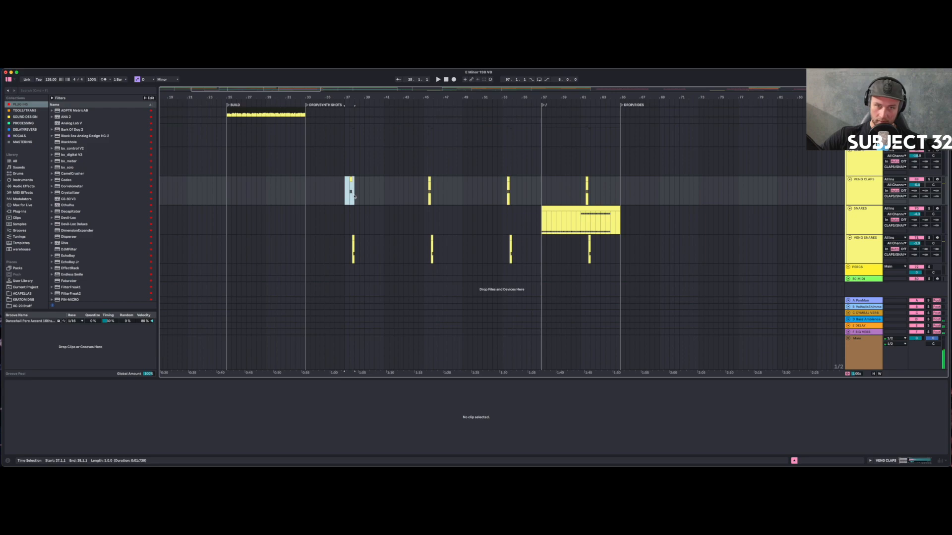
left_click(296, 193)
key("ctrl+v")
left_click(349, 248)
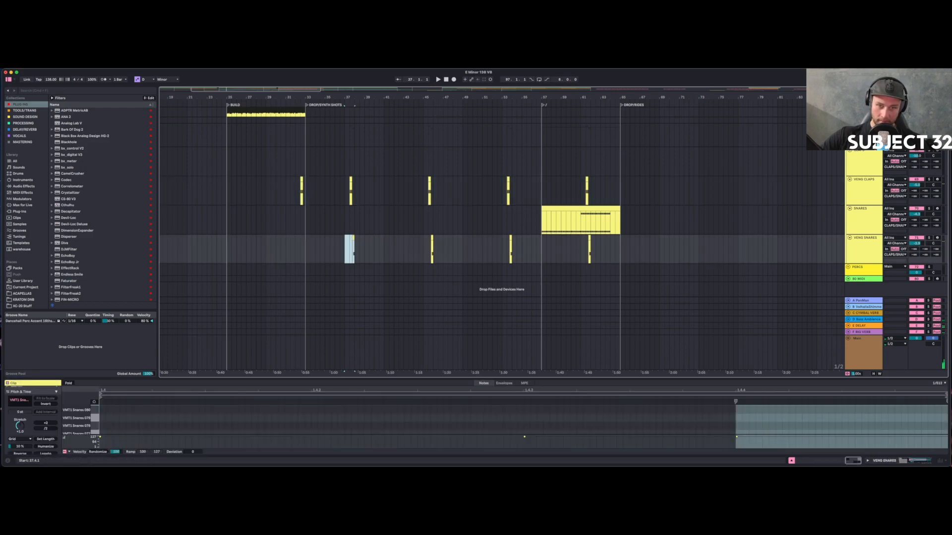
left_click_drag(343, 237, 298, 238)
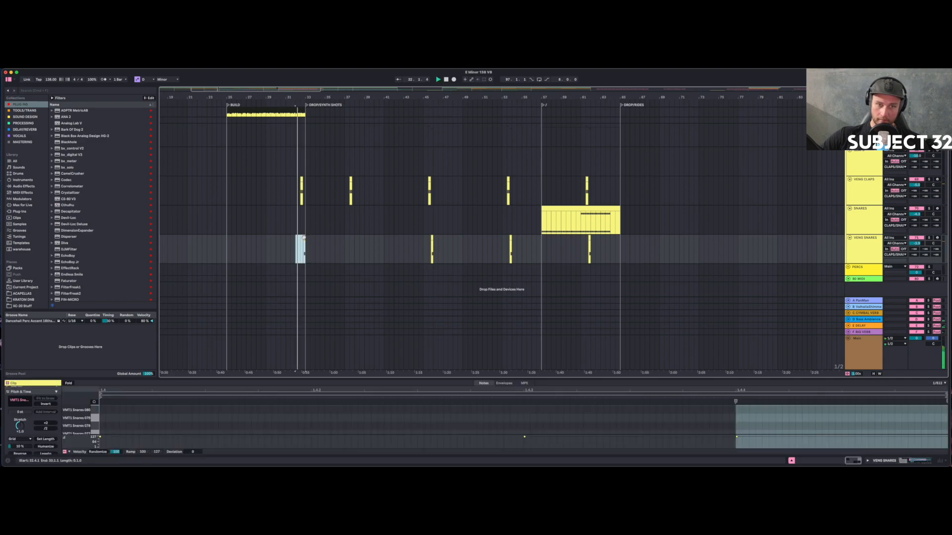
Delete the VENG CLAPS and VENG SNARES fills from bar 33 to bar 65, keeping the two fills at bar 32.
left_click(306, 198)
left_click_drag(305, 199, 617, 194)
key("Delete")
key("Delete")
left_click_drag(364, 249, 621, 251)
key("Delete")
Duplicate the VENG CLAPS fill to bars 40 and 56 and the VENG SNARES fill to bar 48.
left_click_drag(228, 194, 306, 193)
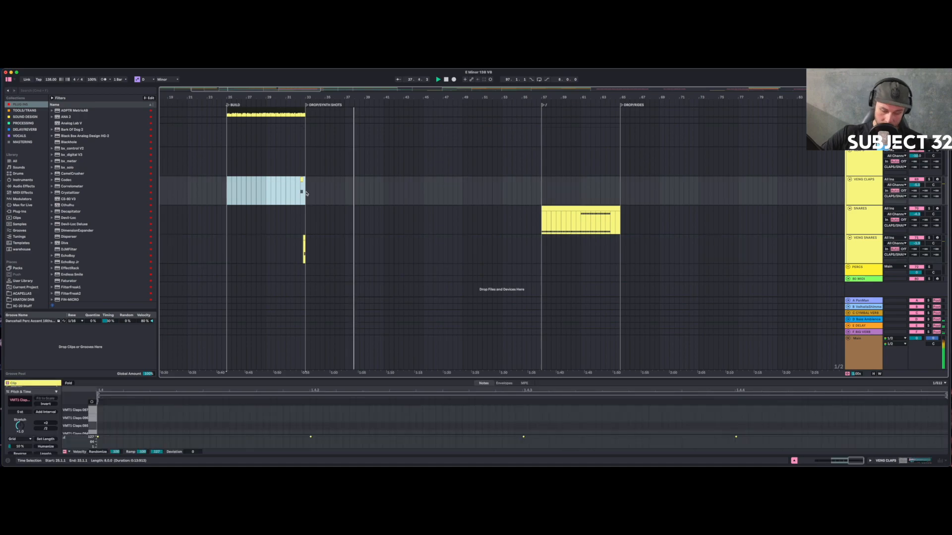
key("super+d")
left_click_drag(228, 251, 385, 245)
key("super+d")
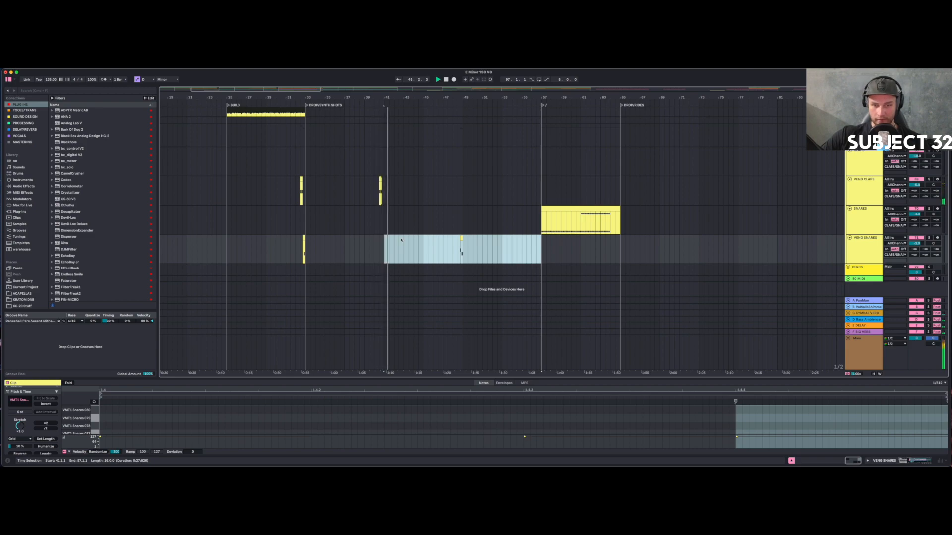
left_click(458, 246)
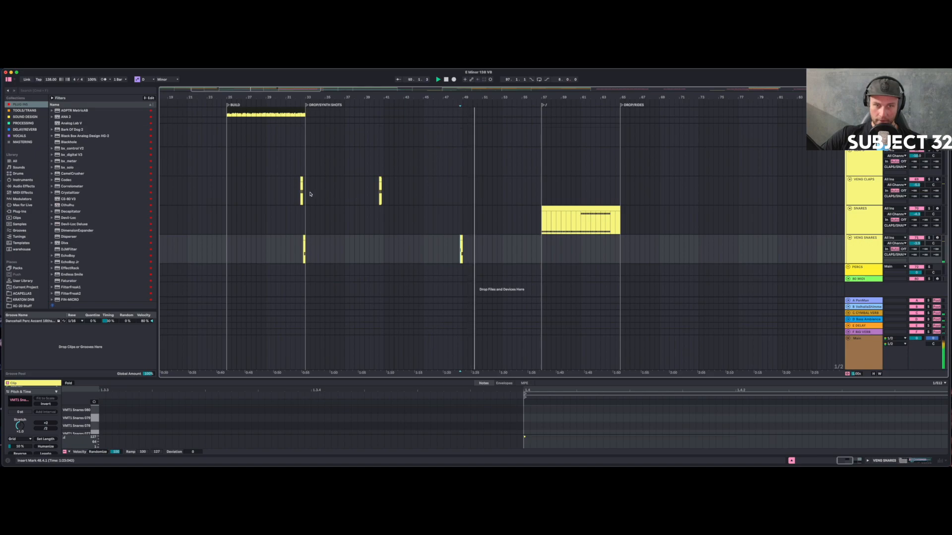
left_click_drag(307, 196, 464, 195)
key("super+d")
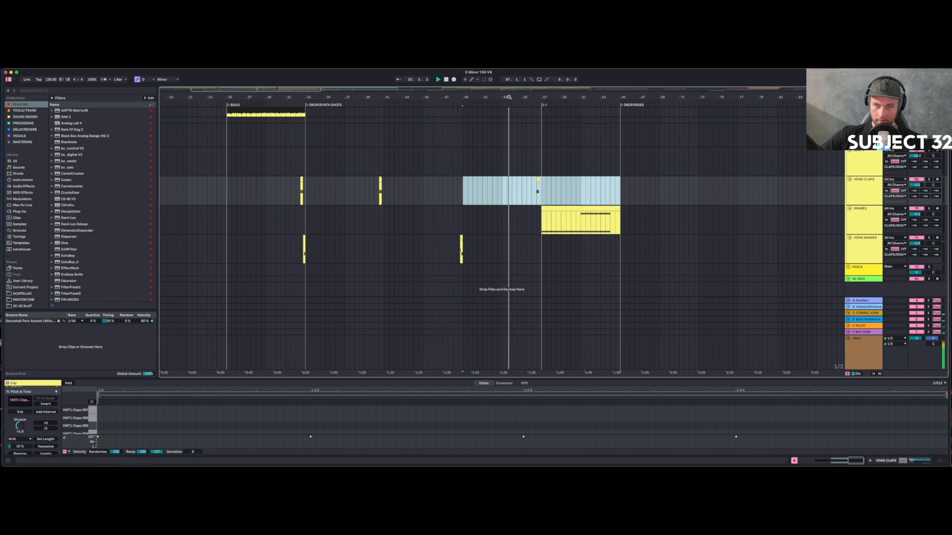
Extend the VENG CLAPS fill at bar 56 to end at bar 57 and consolidate 56.3.1 to 57.1.1 into one clip.
mouse_move(508, 96)
left_mouse_down()
mouse_move(359, 88)
mouse_move(383, 108)
left_mouse_up()
left_click(377, 189)
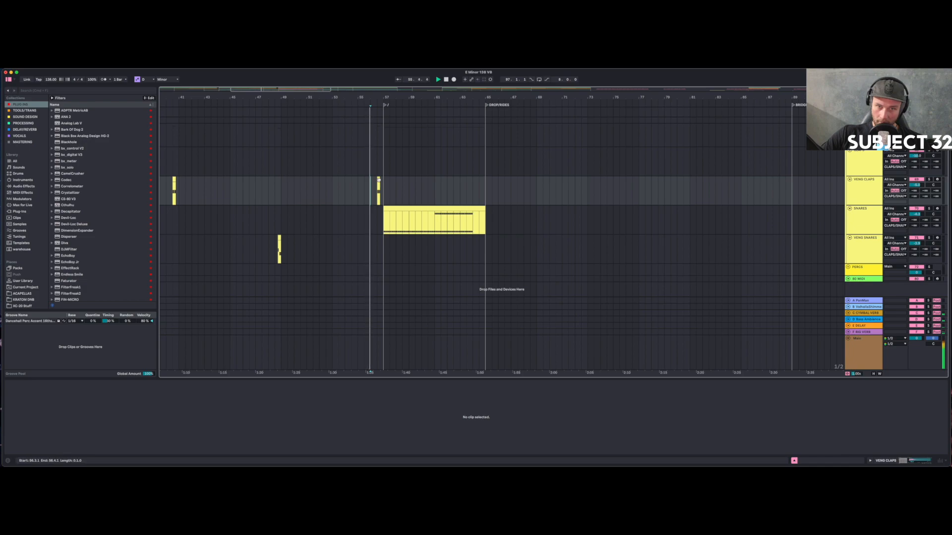
left_click(378, 179)
left_click_drag(380, 179, 383, 180)
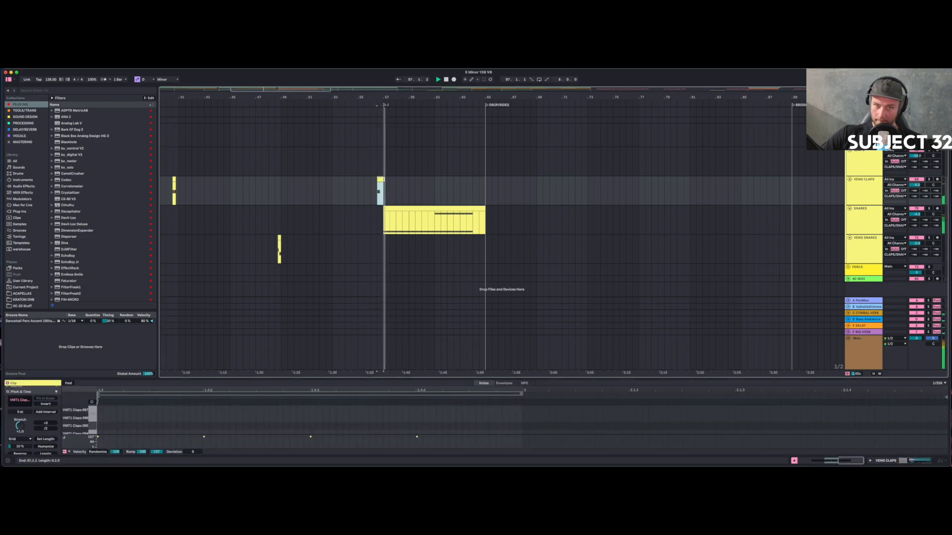
left_click(377, 196)
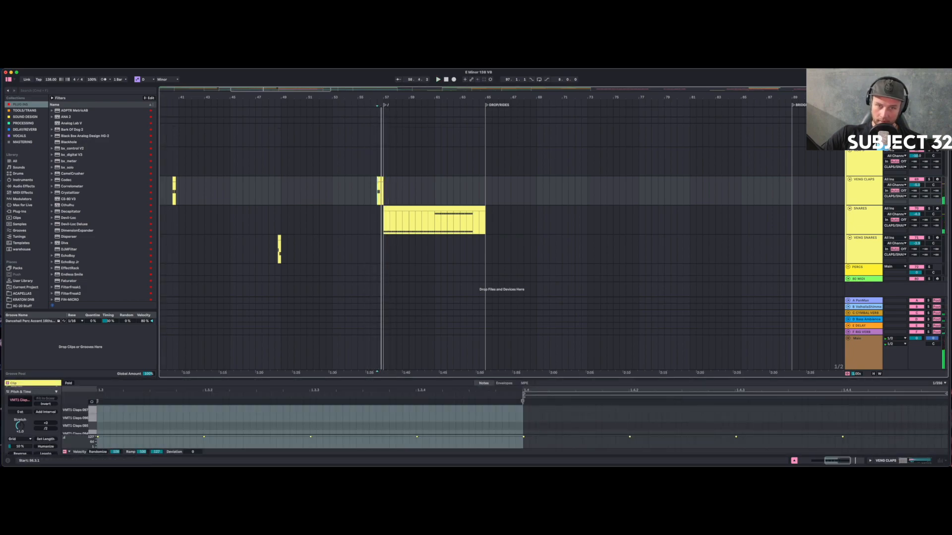
key("space")
double_click(379, 178)
key("space")
left_click_drag(365, 312, 359, 272)
left_click_drag(378, 149, 384, 150)
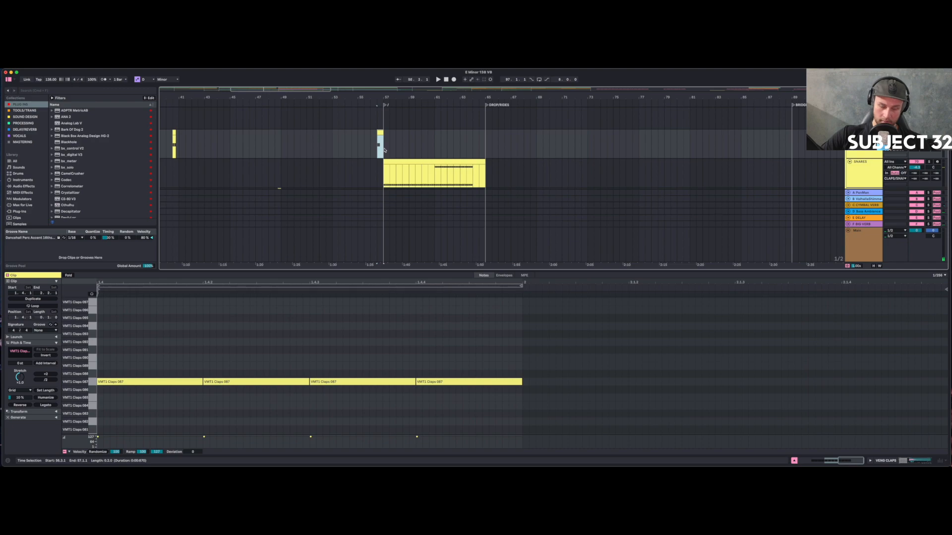
key("super+j")
Add a VMT1 Claps 087 note from 1.4.1 to 1.4.3, duplicate it to the clip's end, and play the fill.
key("space")
key("space")
key("space")
double_click(631, 365)
left_click_drag(686, 366, 714, 367)
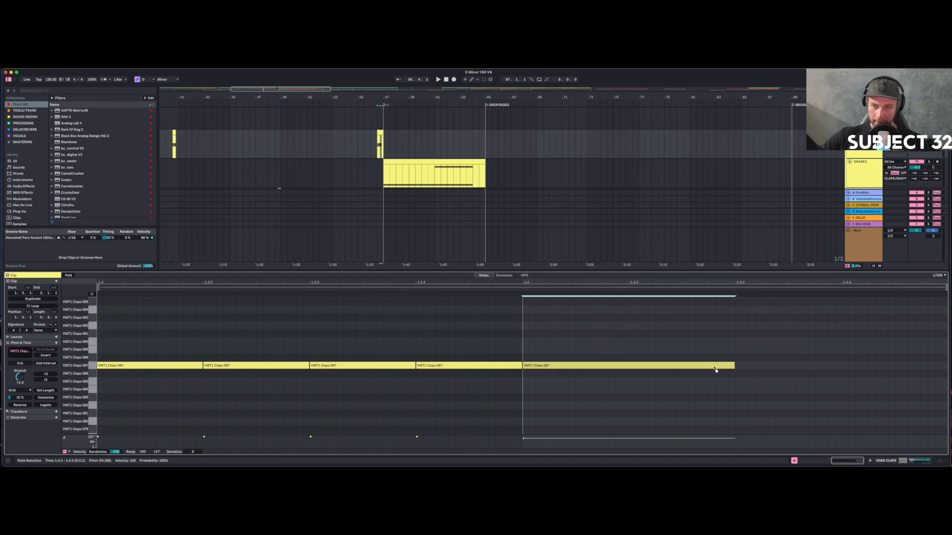
key("super+d")
key("space")
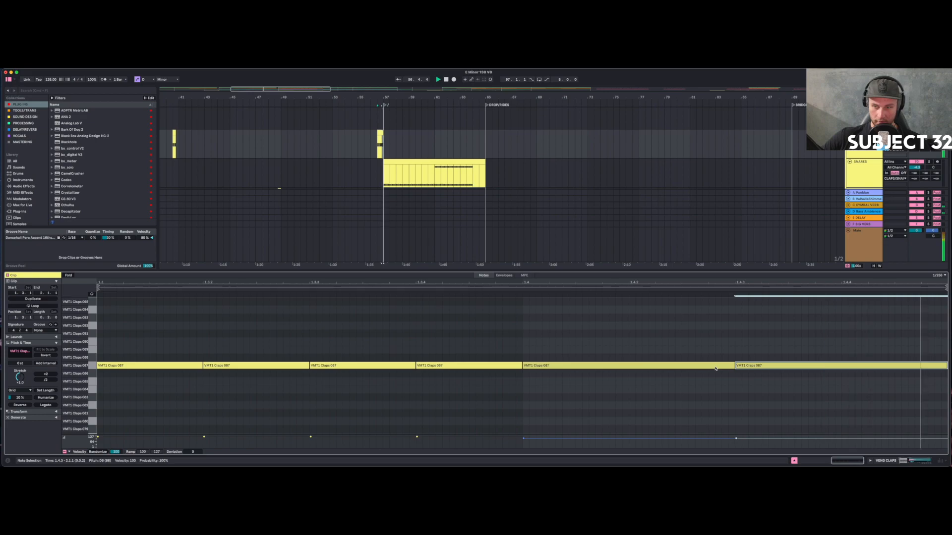
Copy the edited VENG CLAPS fill from bar 56 to 32.3.1, replacing the fill before the DROP/SYNTH SHOTS marker.
left_click_drag(388, 97, 464, 76)
left_click(311, 150)
left_click_drag(458, 130, 315, 142)
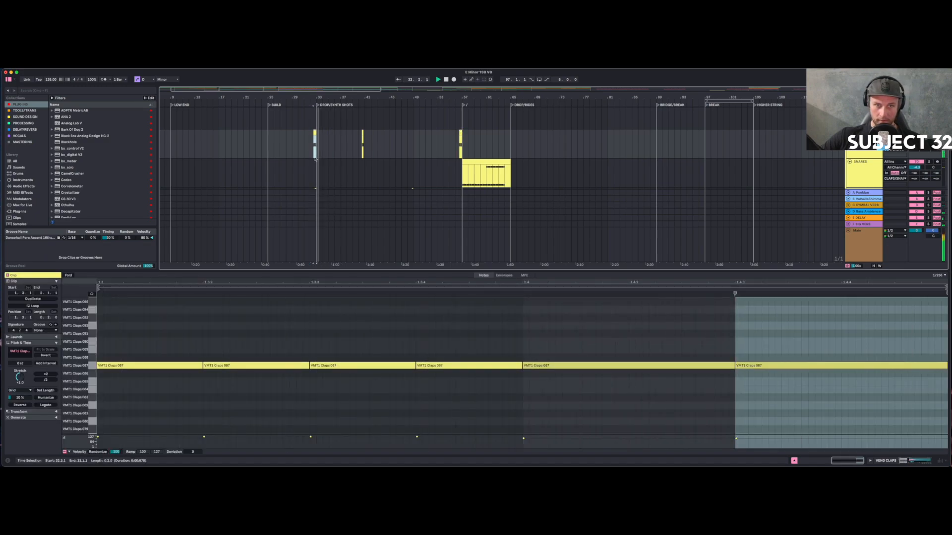
scroll(309, 144, "down", 3)
scroll(310, 144, "up", 3)
scroll(310, 144, "down", 1)
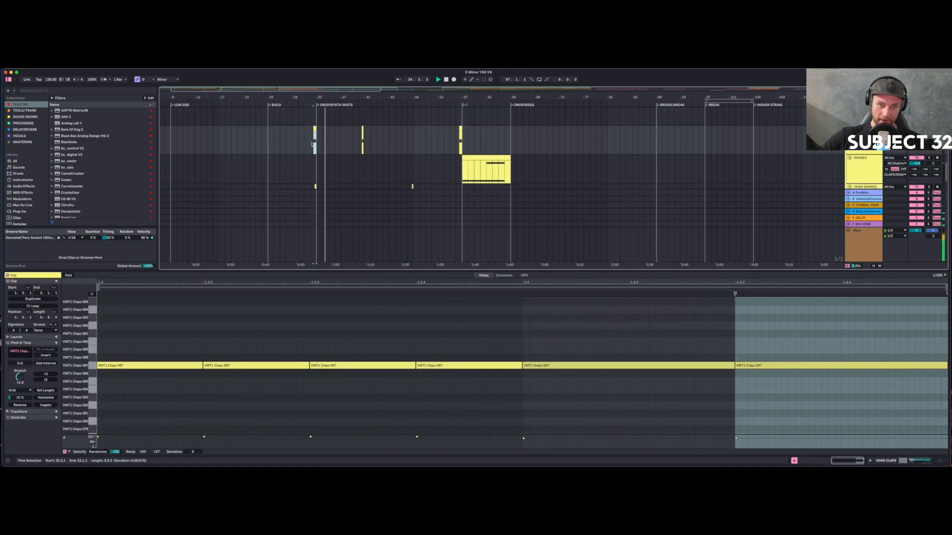
Repeat the VENG CLAPS fill from bar 32 at bars 40, 48 and 56, and delete the copy at bar 48.
left_click_drag(310, 141, 357, 143)
key("super+d")
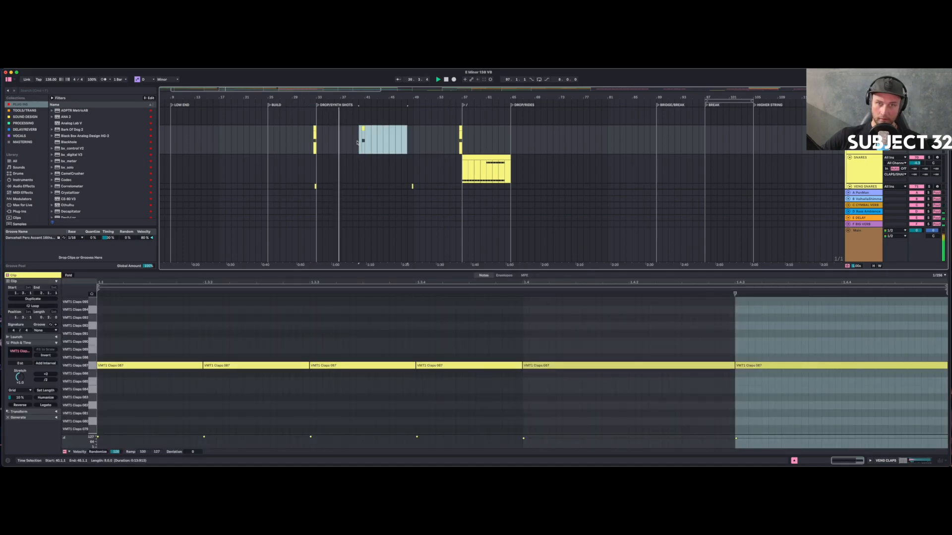
key("super+d")
key("super+d")
left_click_drag(394, 143, 430, 144)
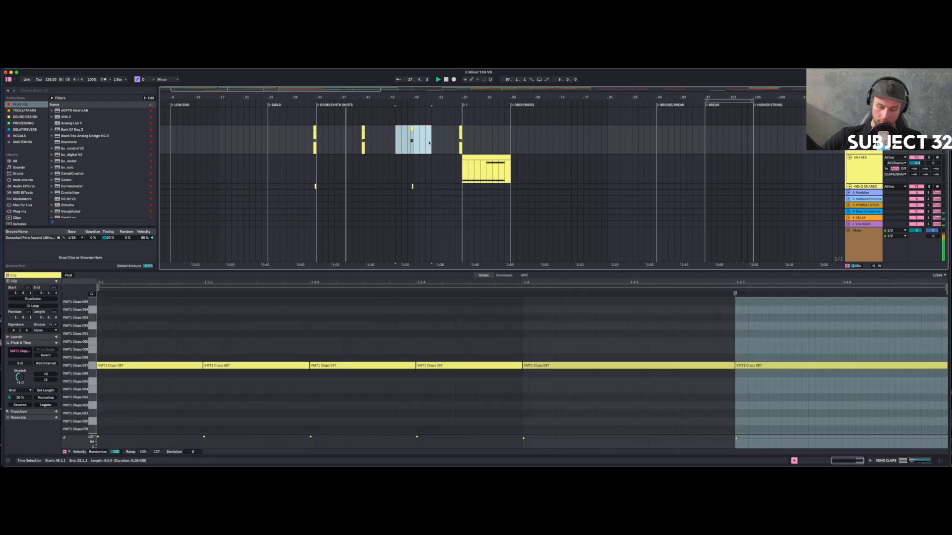
key("Delete")
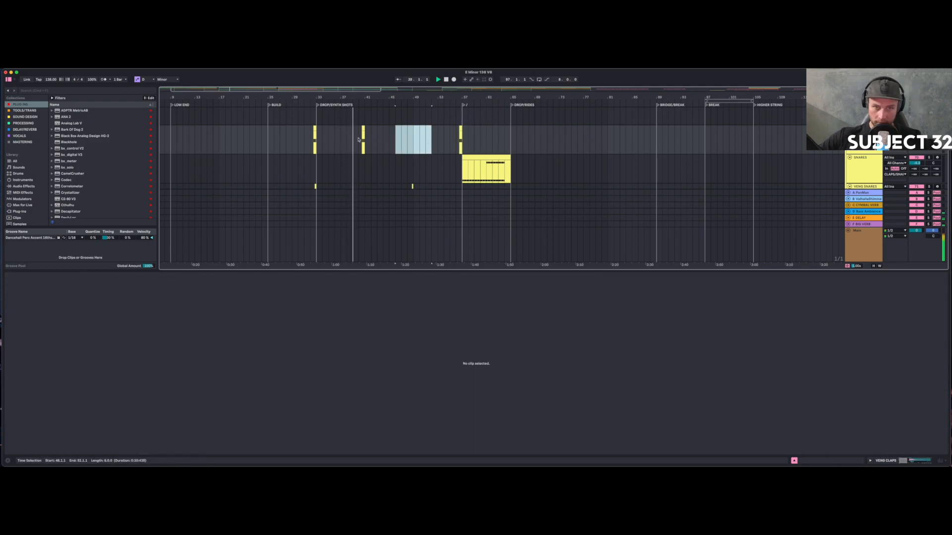
Listen through the fills up to bar 49 and add a locator named MELODY at bar 49.
scroll(363, 147, "up", 5)
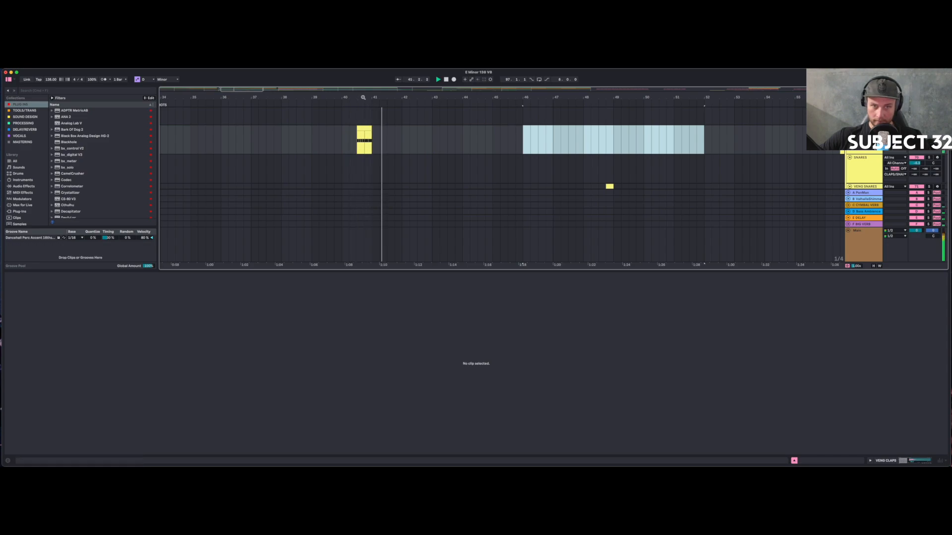
scroll(363, 148, "down", 3)
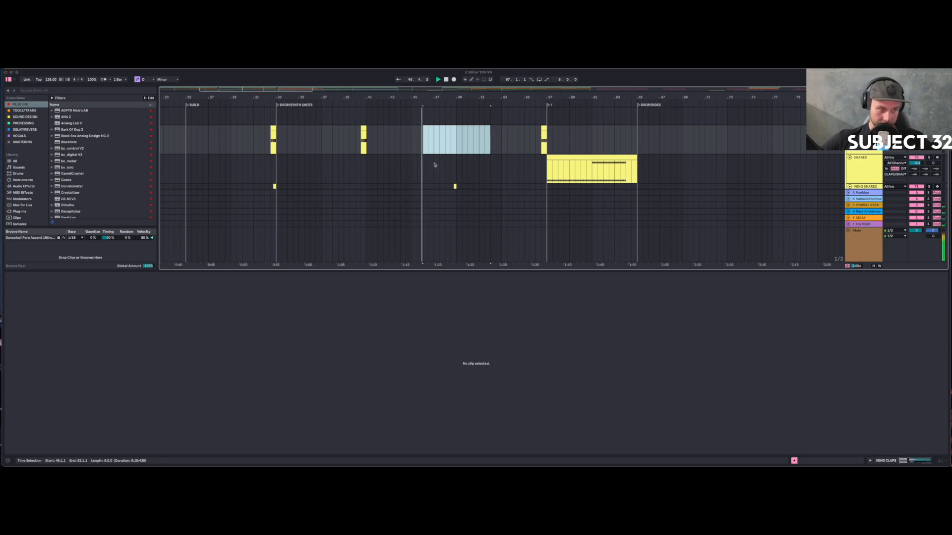
scroll(456, 162, "down", 2)
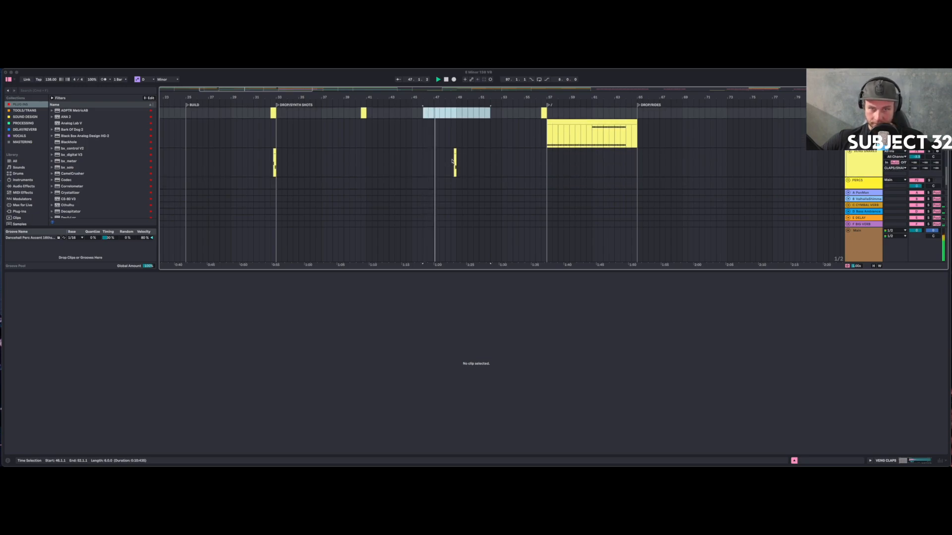
scroll(451, 161, "up", 1)
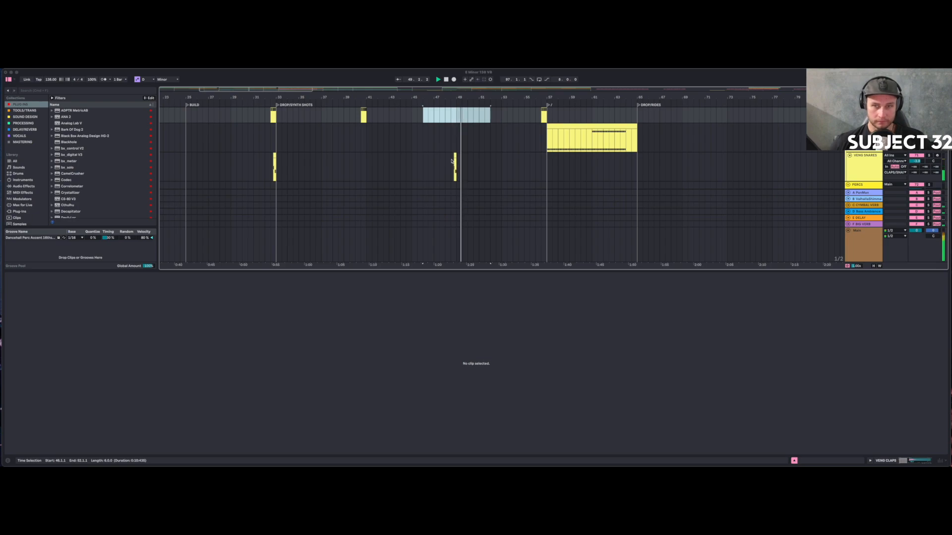
left_click(460, 95)
left_click_drag(460, 95, 388, 74)
scroll(401, 135, "up", 5)
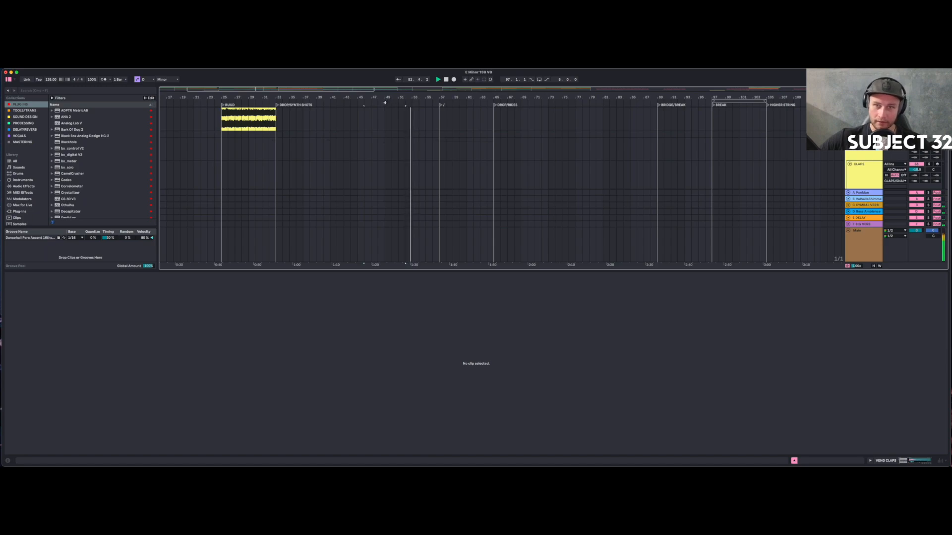
right_click(383, 103)
left_click(393, 121)
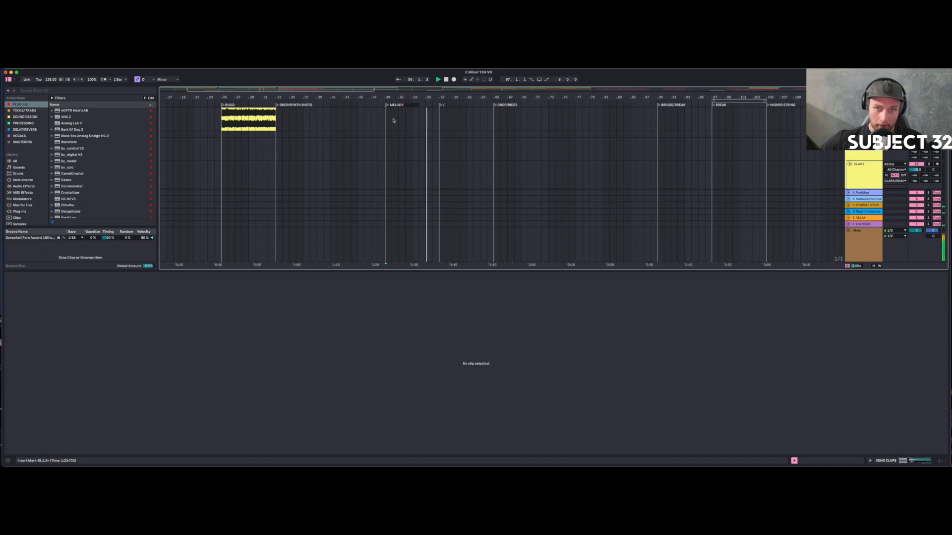
Delete the ADRKT_WTTB3 synth audio track above FOLEY, the 64 Serum track and the FOLEY track.
scroll(214, 164, "up", 2)
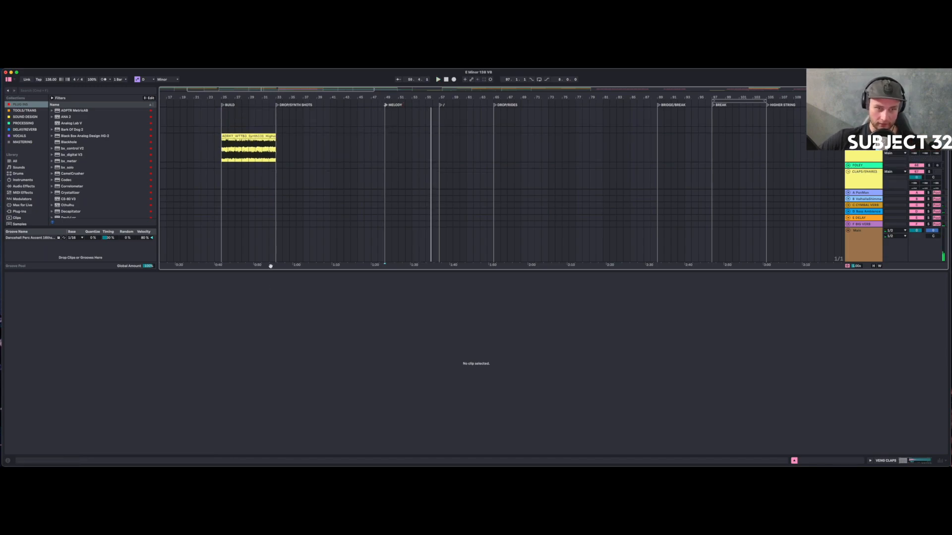
left_click_drag(271, 270, 263, 385)
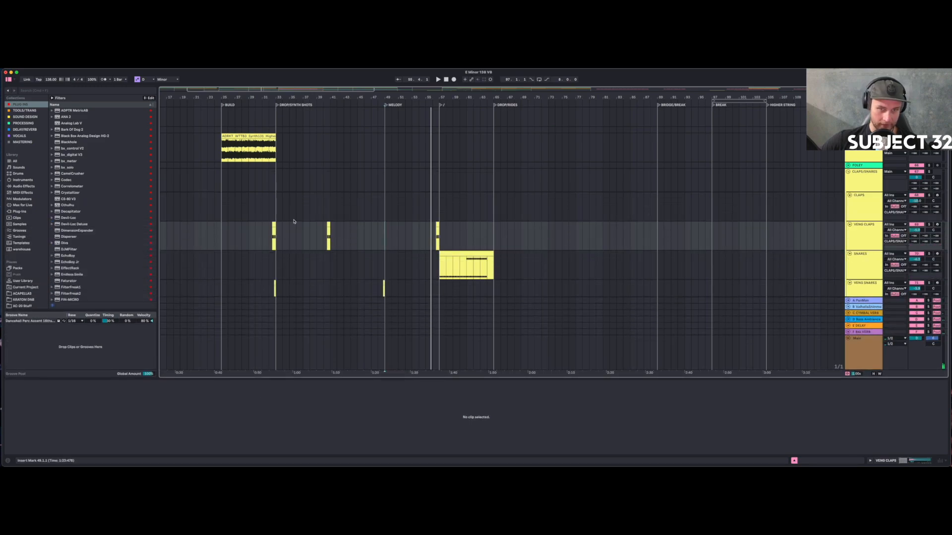
scroll(293, 221, "up", 2)
left_click(869, 178)
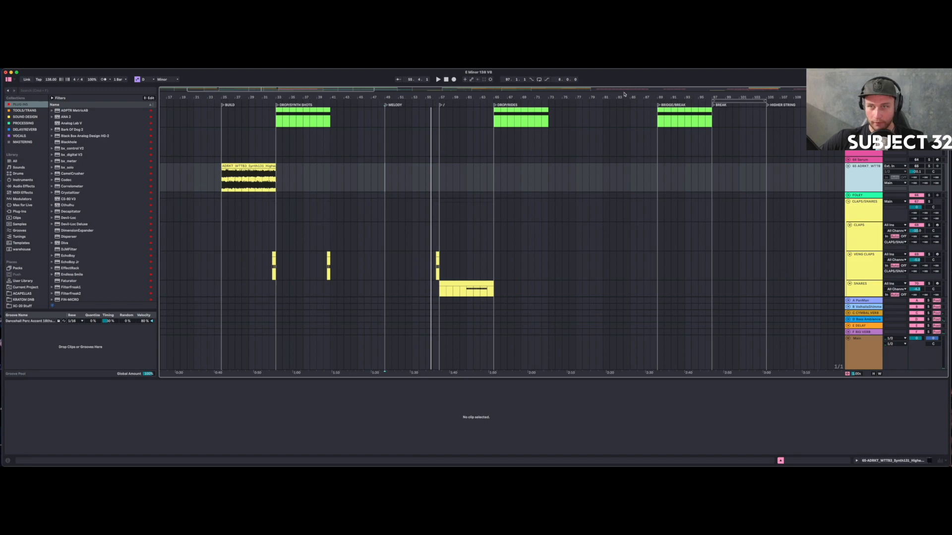
key("Delete")
left_click_drag(622, 96, 357, 124)
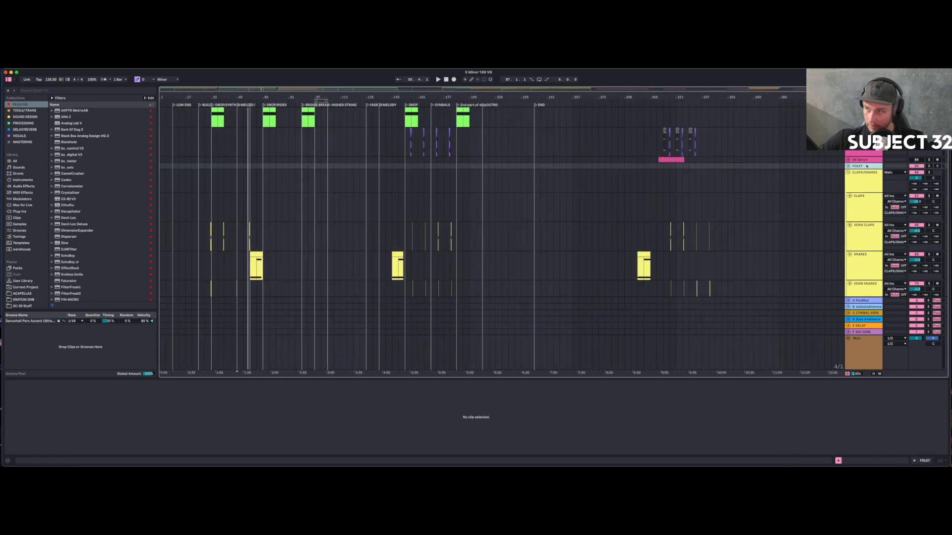
left_click(865, 159)
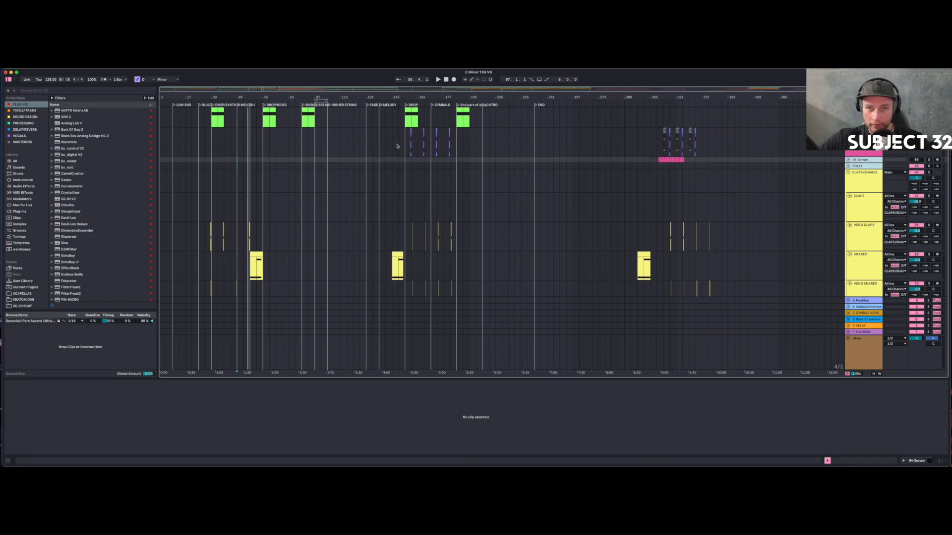
key("Delete")
Copy the 63 Audio clips from bars 153 to 185 to bar 65 and play from the DROP/RIDES marker.
left_click_drag(406, 143, 456, 143)
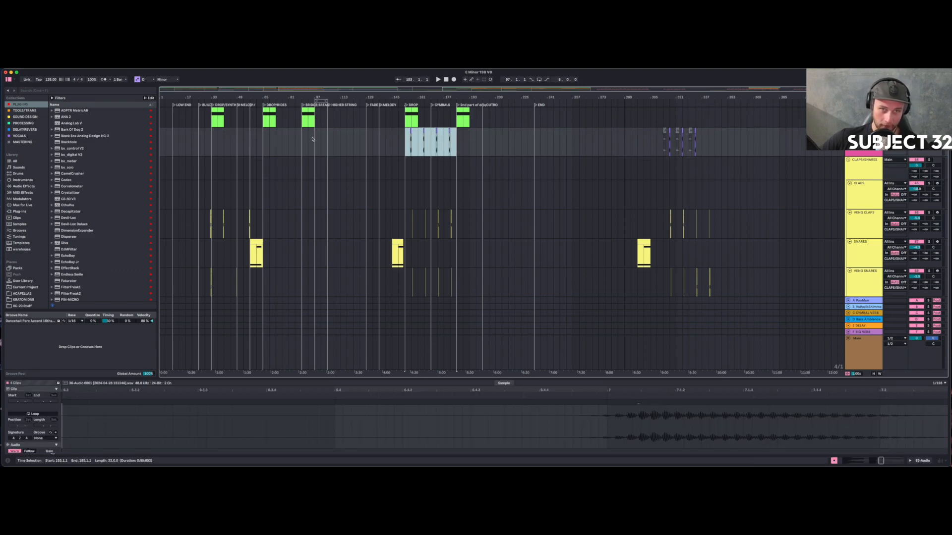
left_click(263, 144)
left_click(262, 144)
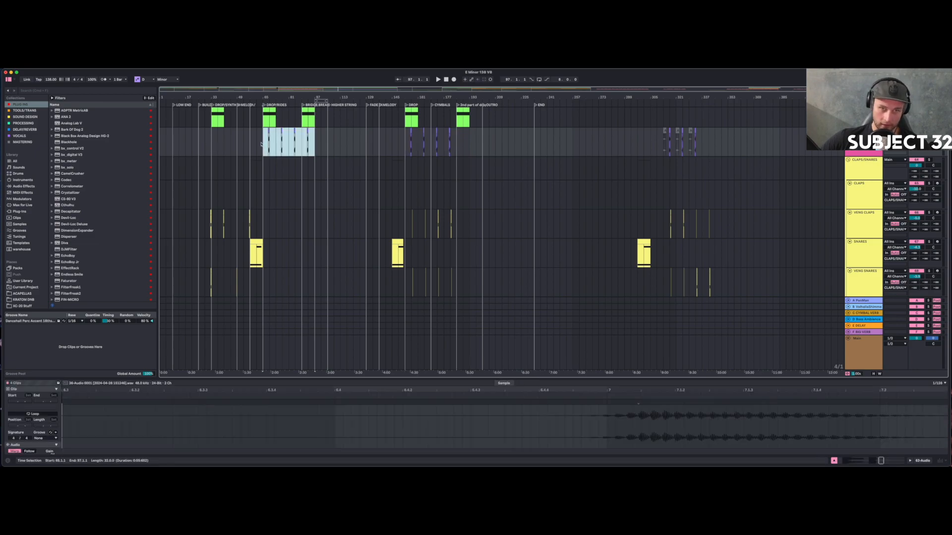
left_click(263, 144)
key("space")
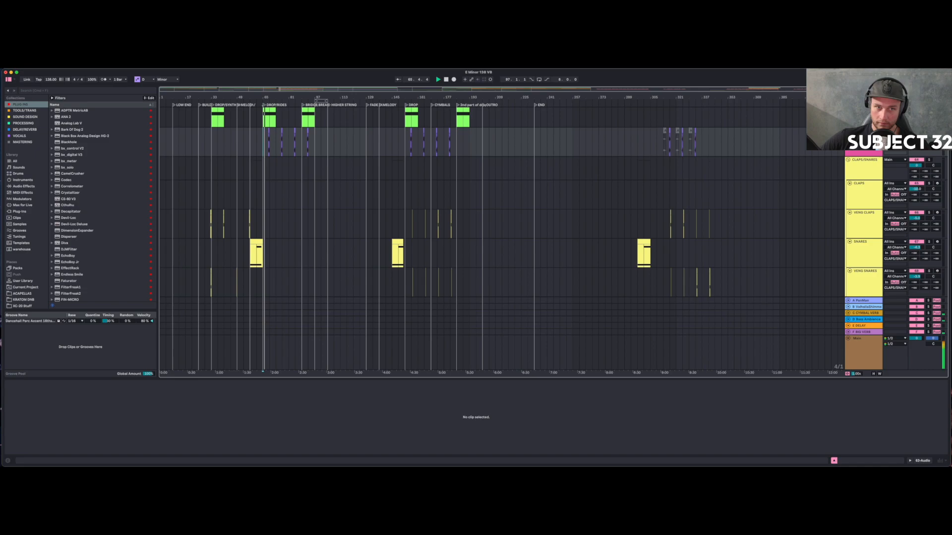
Deactivate track 57 ADRKT_WTTB and select the first pasted 63 Audio clip after the DROP/RIDES marker.
scroll(265, 144, "up", 13)
scroll(294, 151, "down", 5)
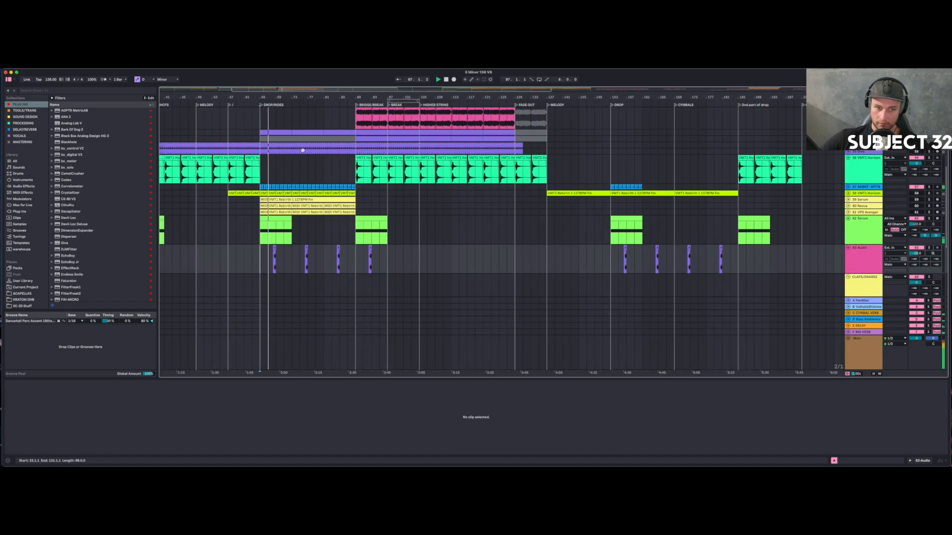
left_click(915, 187)
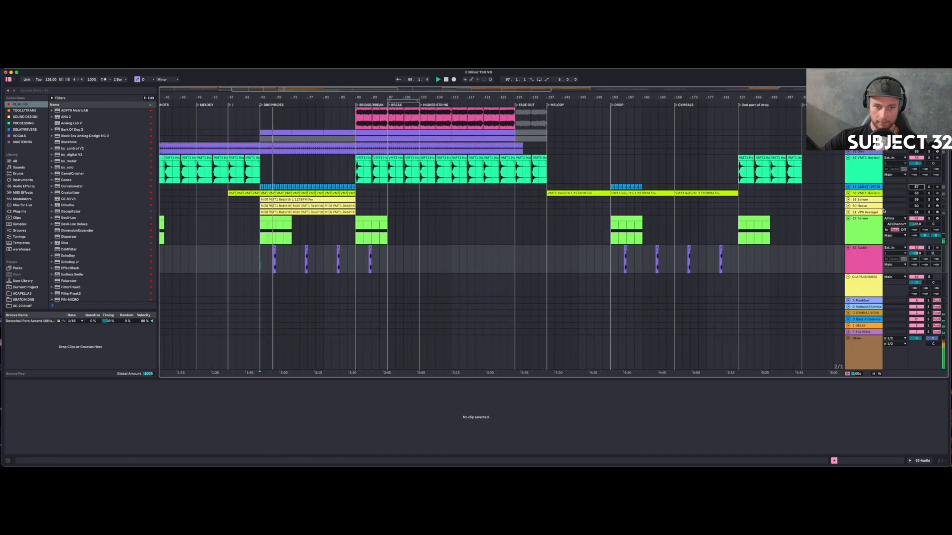
scroll(433, 242, "down", 1)
scroll(431, 242, "down", 10)
left_click(274, 139)
scroll(273, 139, "up", 5)
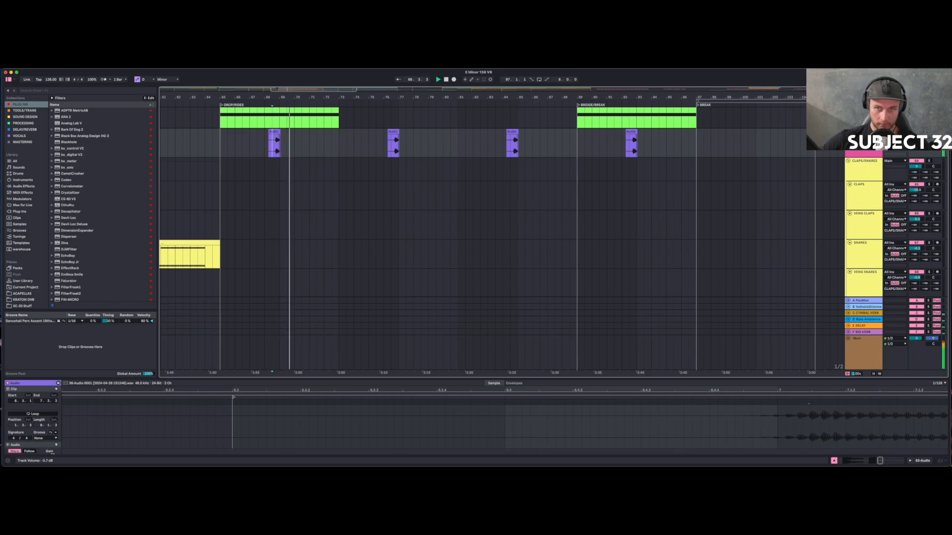
Duplicate the VENG CLAPS, SNARES and VENG SNARES material from bars 25 to 65 and shift the copy to start at bar 57.
left_click_drag(590, 95, 448, 95)
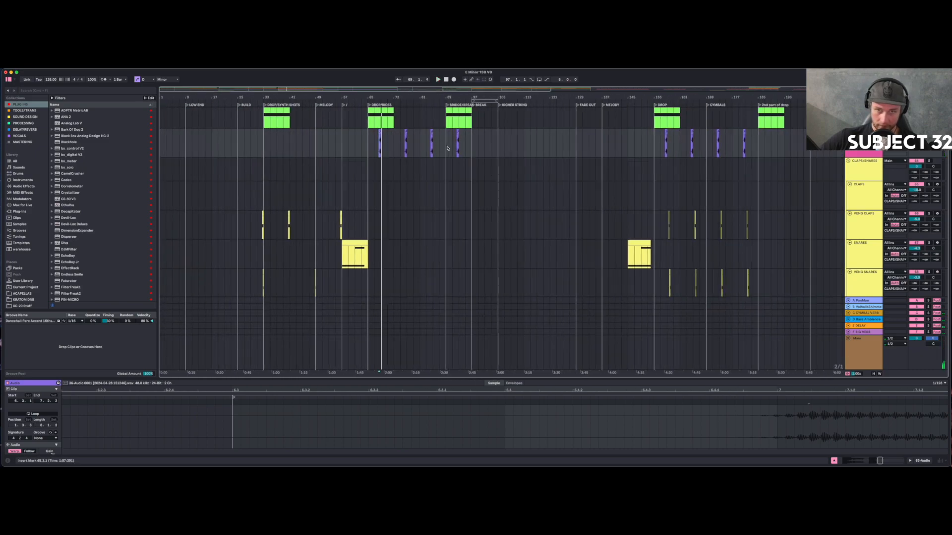
scroll(353, 195, "down", 3)
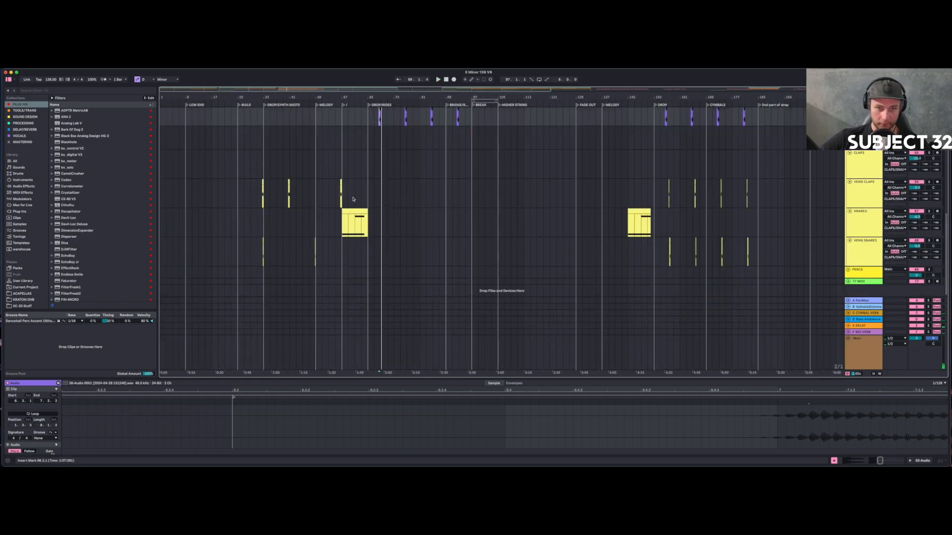
left_click_drag(238, 200, 371, 248)
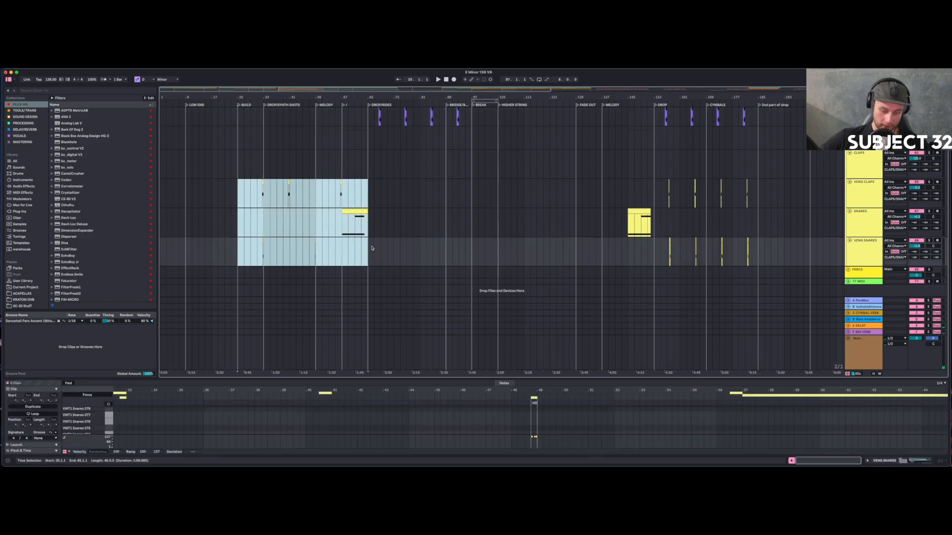
key("super+d")
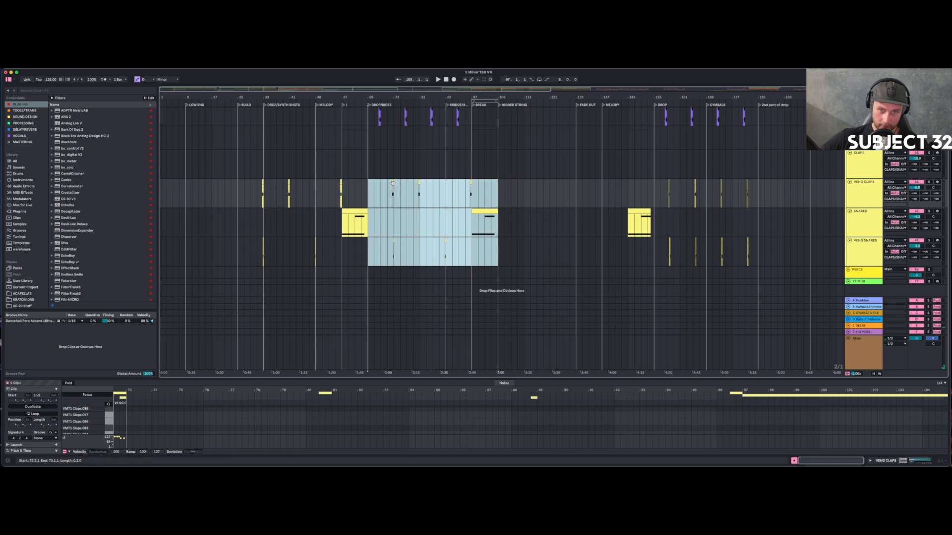
left_click_drag(392, 185, 368, 185)
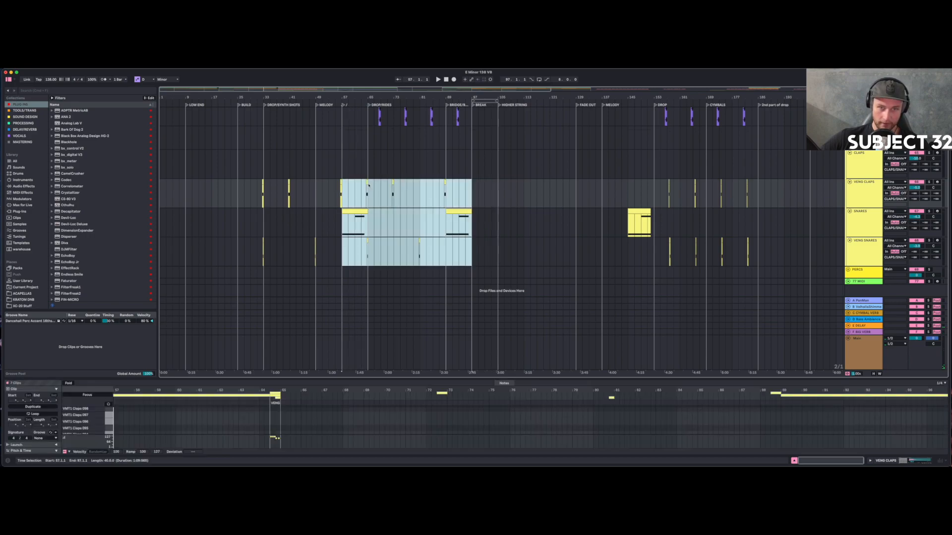
Delete the copied SNARES clip at bar 89 and play from bar 63.
left_click(450, 212)
key("Delete")
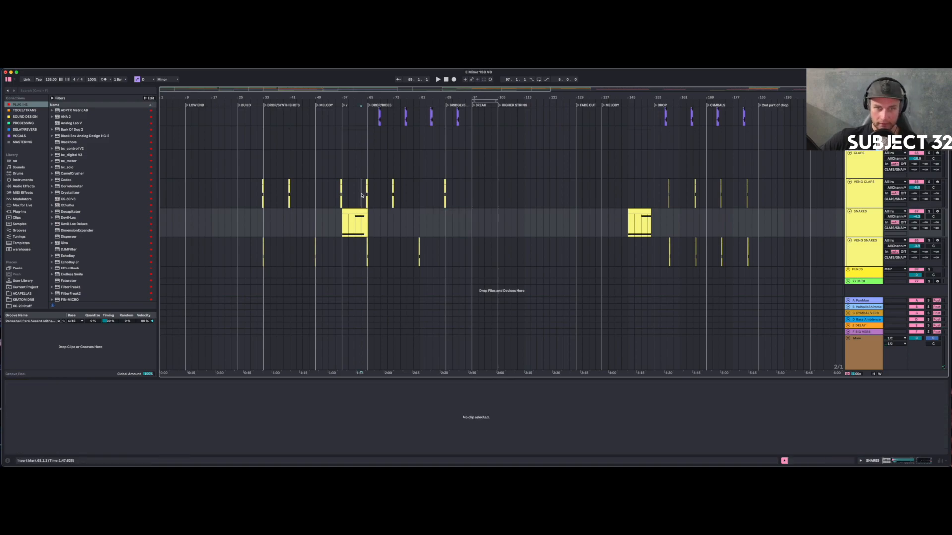
left_click(362, 194)
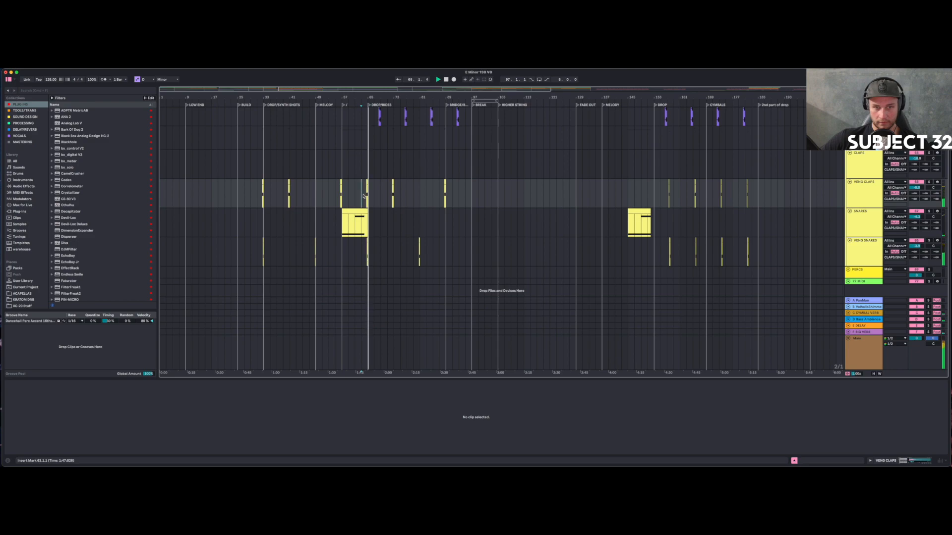
left_click_drag(382, 97, 382, 83)
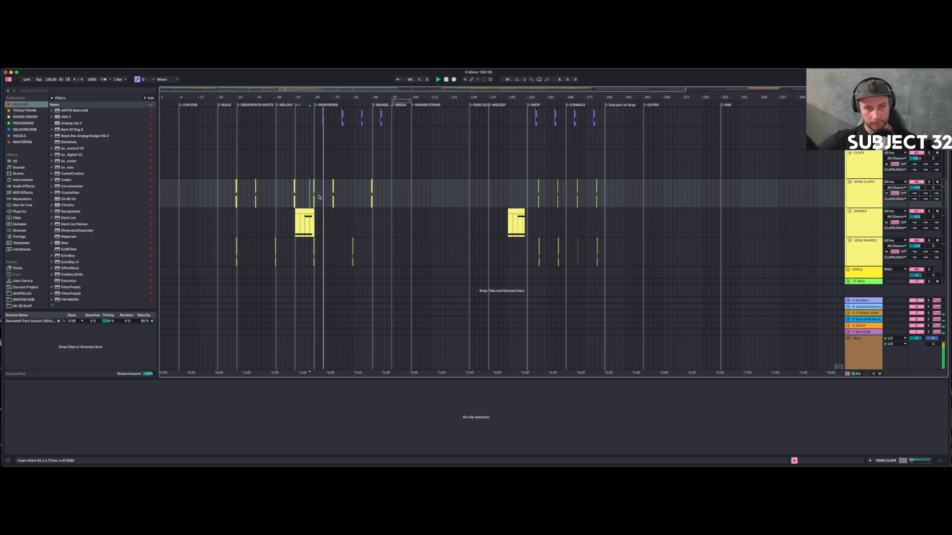
Examine the tracks above the claps during playback, unfolding the PLUCK BUSS group to check its clips across the first drop.
scroll(861, 155, "up", 2)
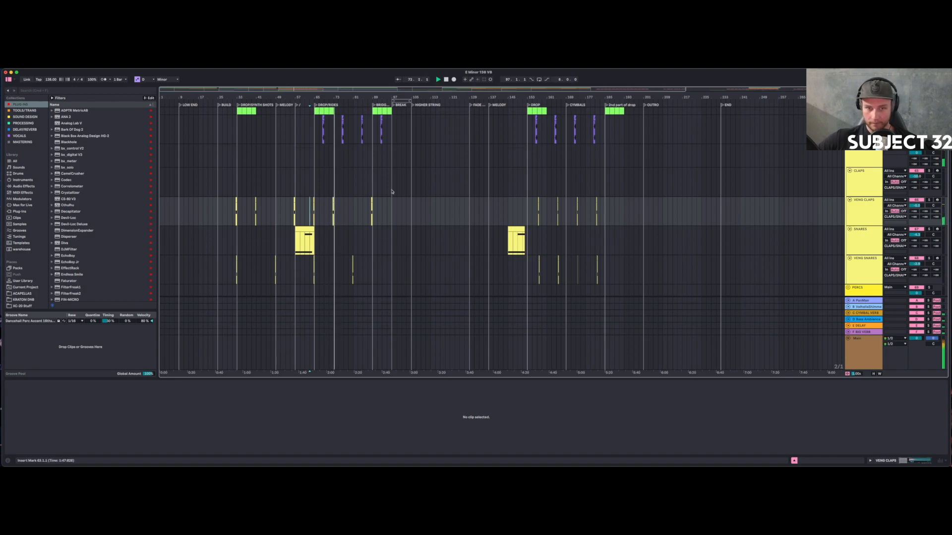
scroll(382, 192, "up", 1)
scroll(382, 192, "up", 5)
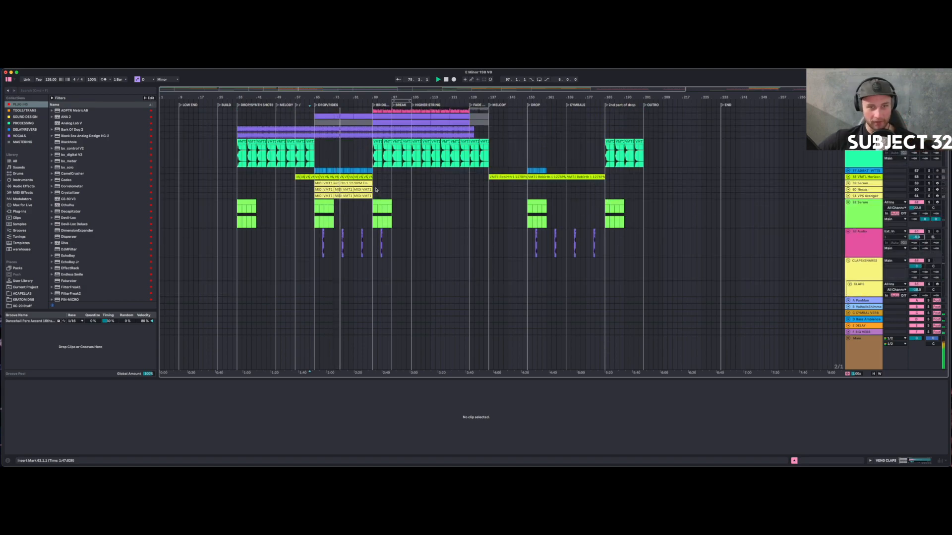
left_click(868, 197)
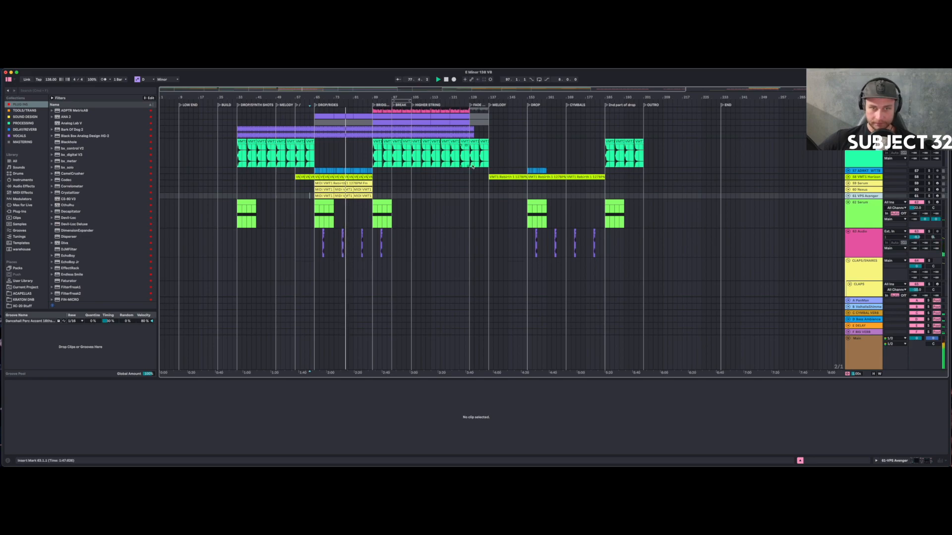
scroll(464, 167, "up", 15)
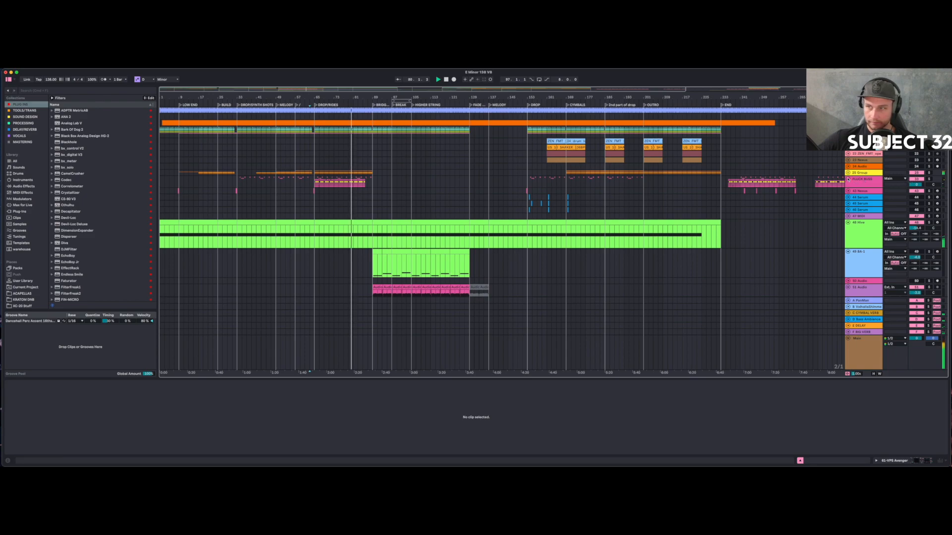
left_click(848, 179)
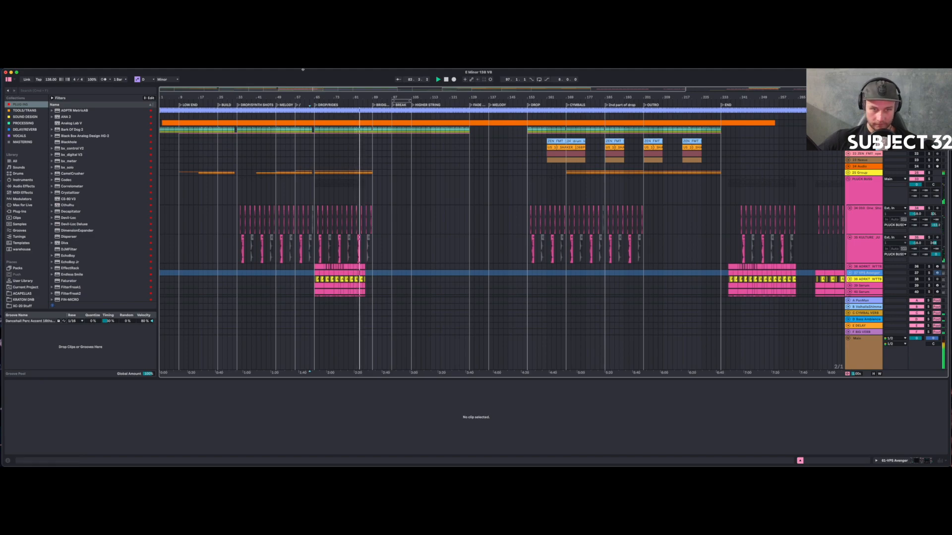
mouse_move(335, 97)
left_mouse_down()
mouse_move(335, 156)
mouse_move(335, 101)
left_mouse_up()
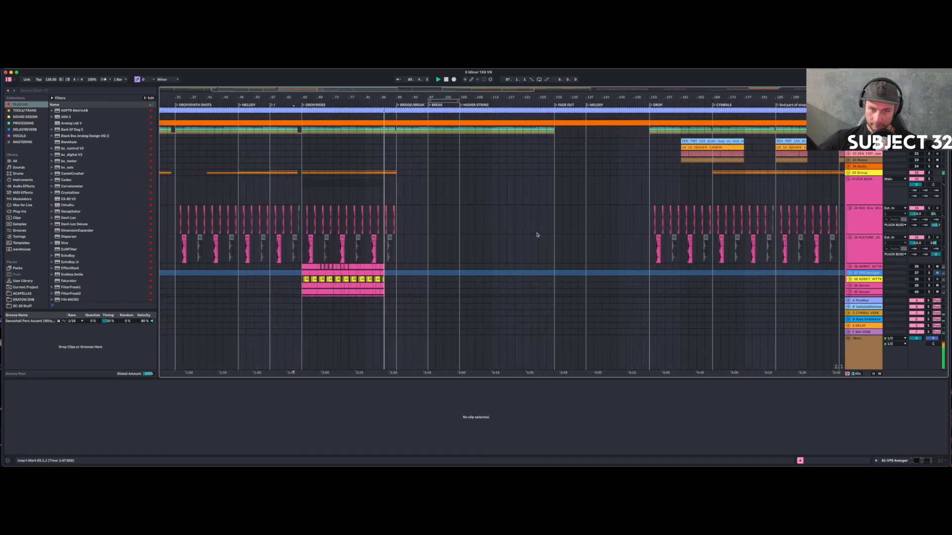
scroll(739, 248, "down", 5)
scroll(738, 248, "up", 5)
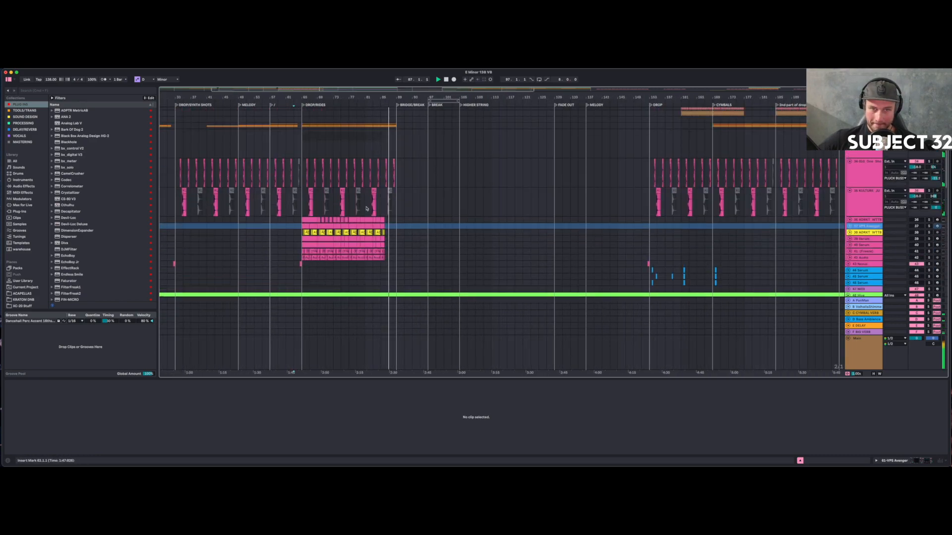
left_click_drag(399, 97, 356, 87)
scroll(379, 217, "up", 1)
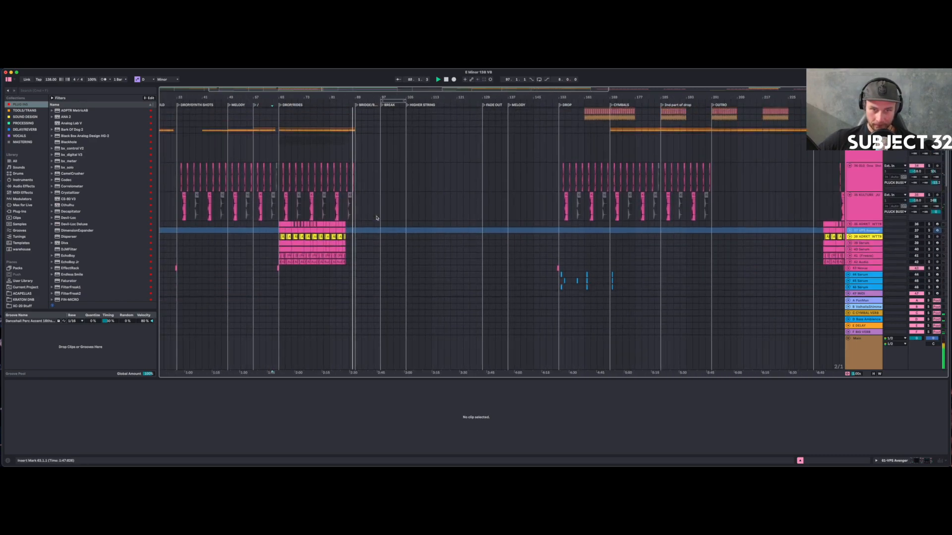
scroll(376, 218, "down", 3)
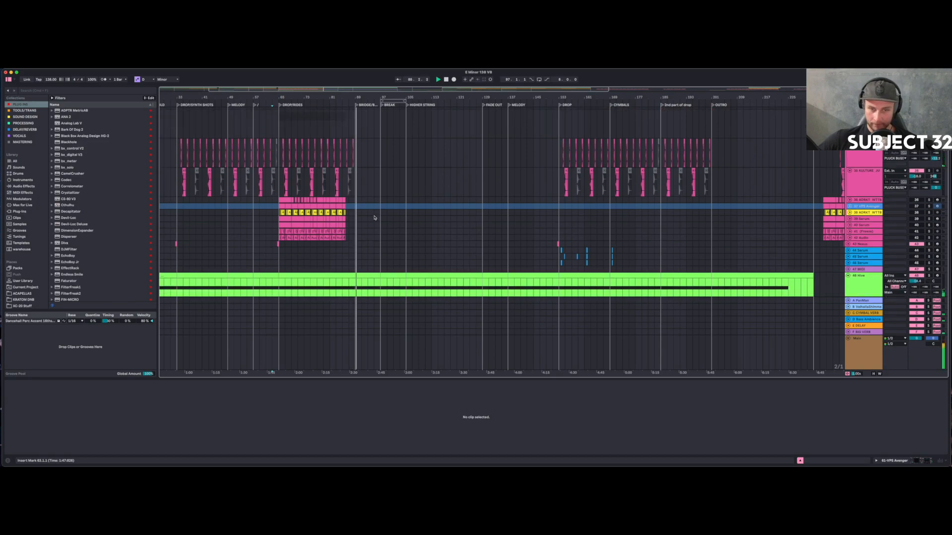
Add an Auto Filter to the end of the 51 Audio track's device chain.
scroll(374, 219, "down", 2)
scroll(374, 219, "down", 8)
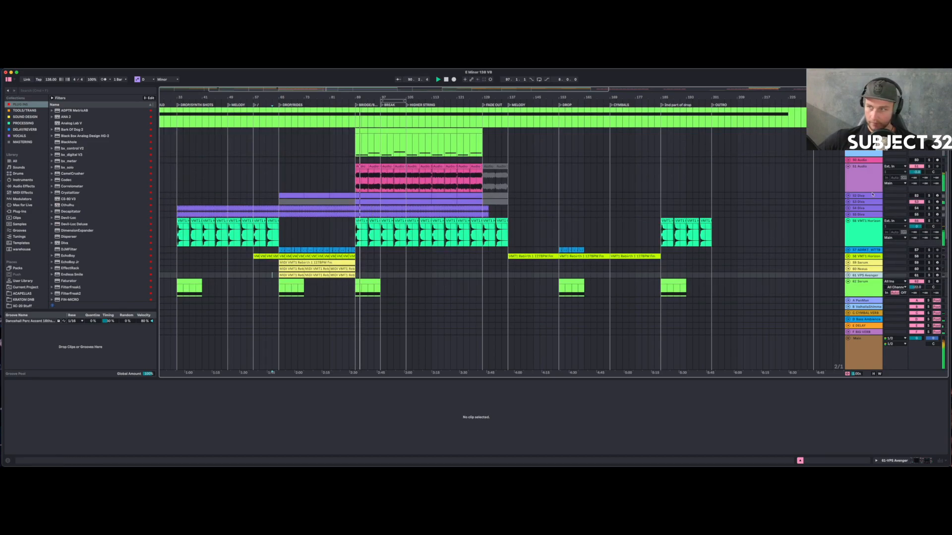
left_click(860, 181)
double_click(860, 181)
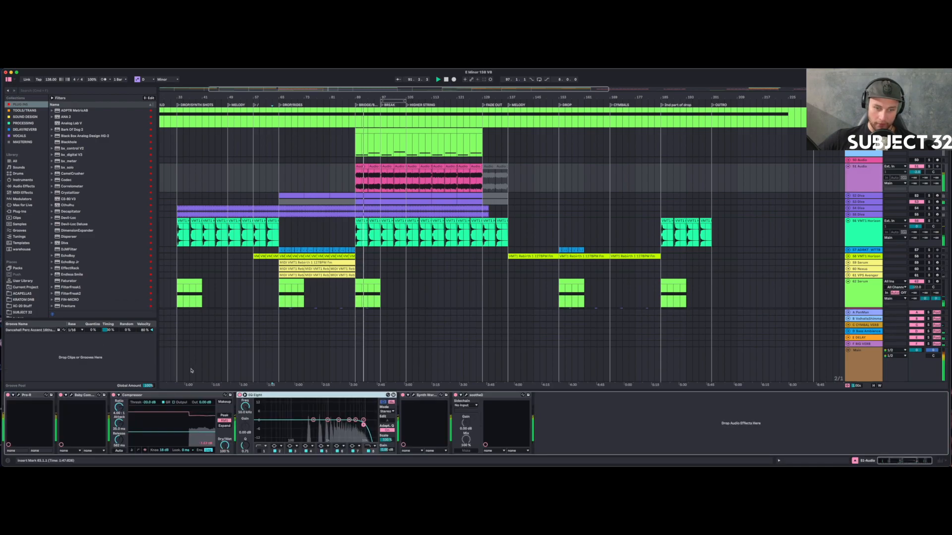
left_click(23, 187)
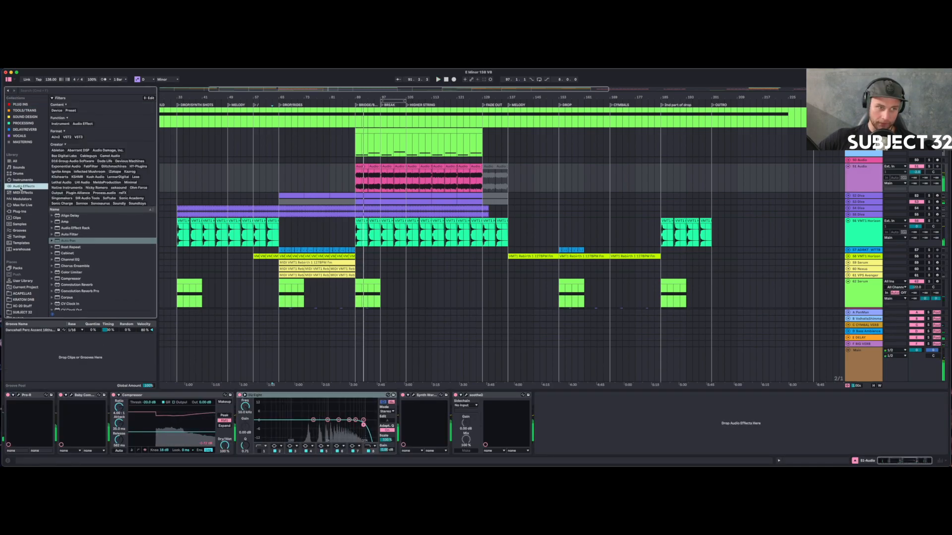
left_click(68, 235)
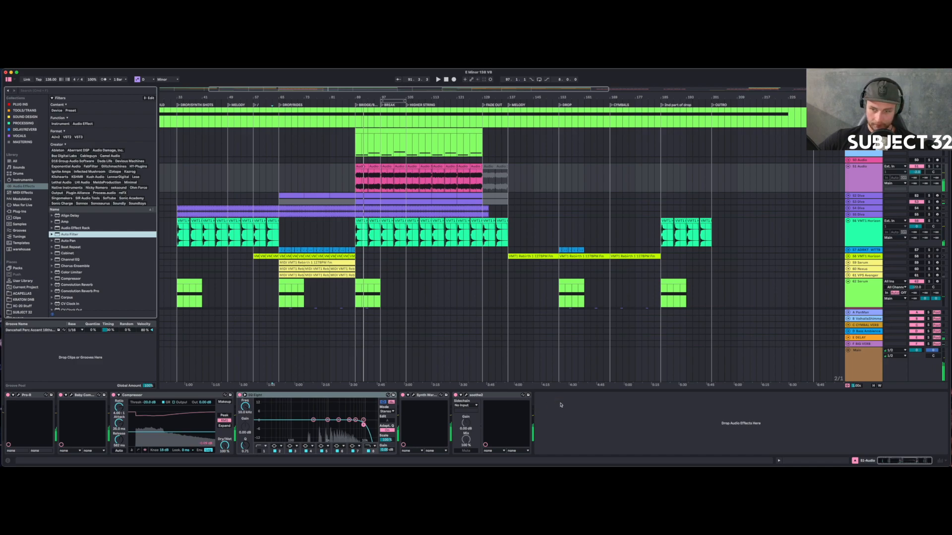
left_click_drag(561, 405, 561, 406)
left_click(556, 439)
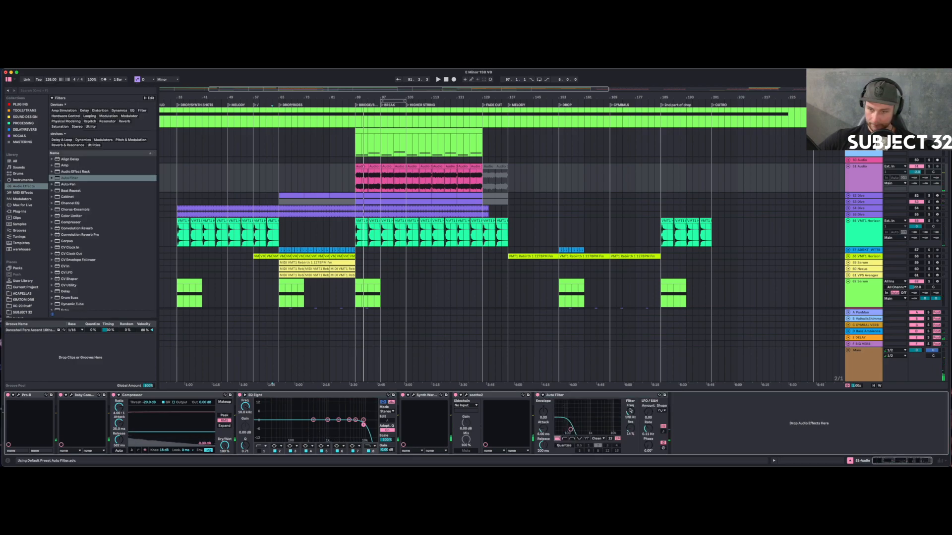
Automate the Auto Filter frequency on 51 Audio to rise from bar 89, through about 1.85 kHz at bar 97, to a higher point at bar 105.
left_click(273, 383)
key("a")
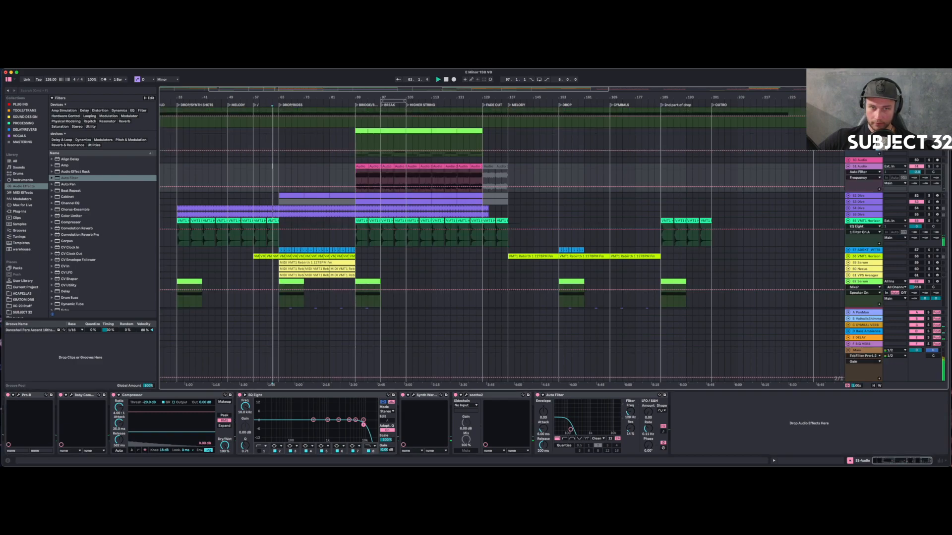
left_click(354, 177)
key("space")
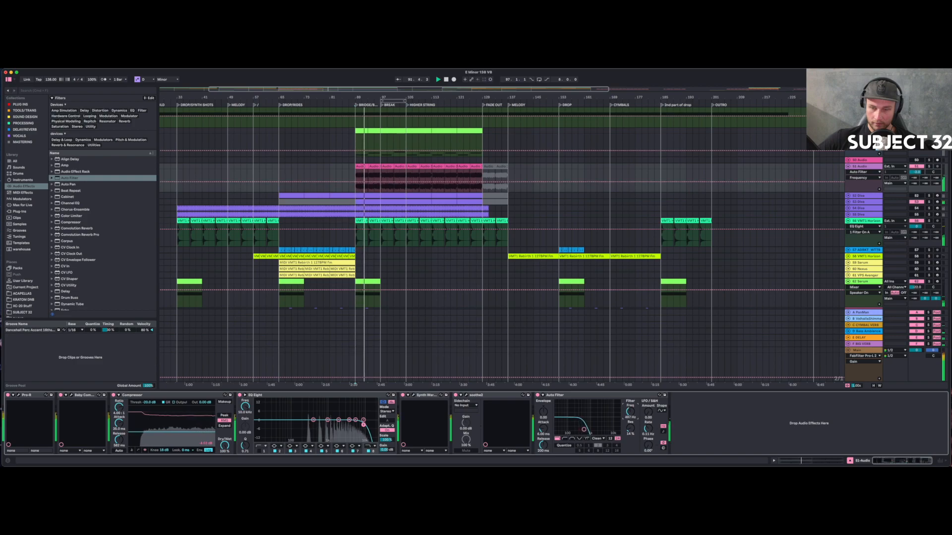
left_click_drag(356, 182, 381, 177)
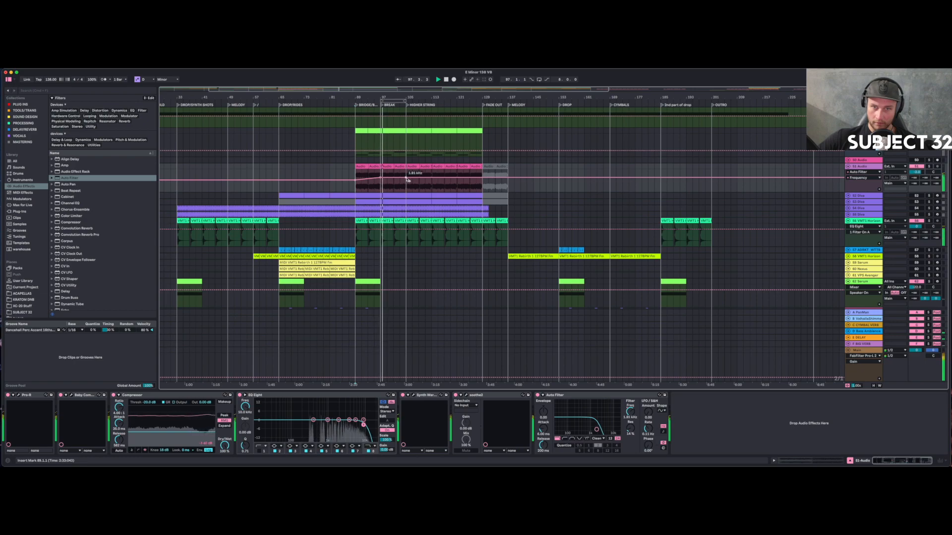
left_click_drag(406, 177, 406, 173)
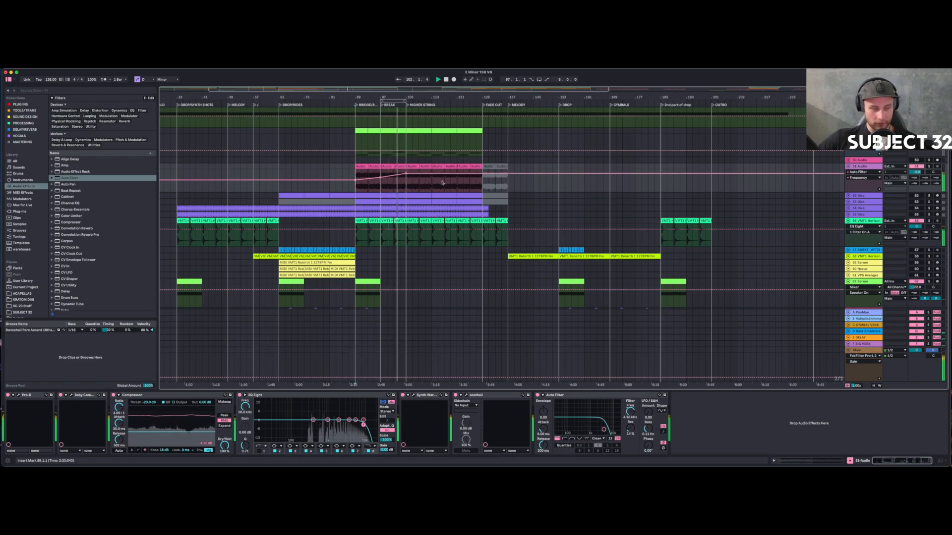
Raise the 51 Audio filter frequency automation to a further point at bar 113 and try another Auto Filter resonance setting.
left_click(610, 439)
left_click(630, 412)
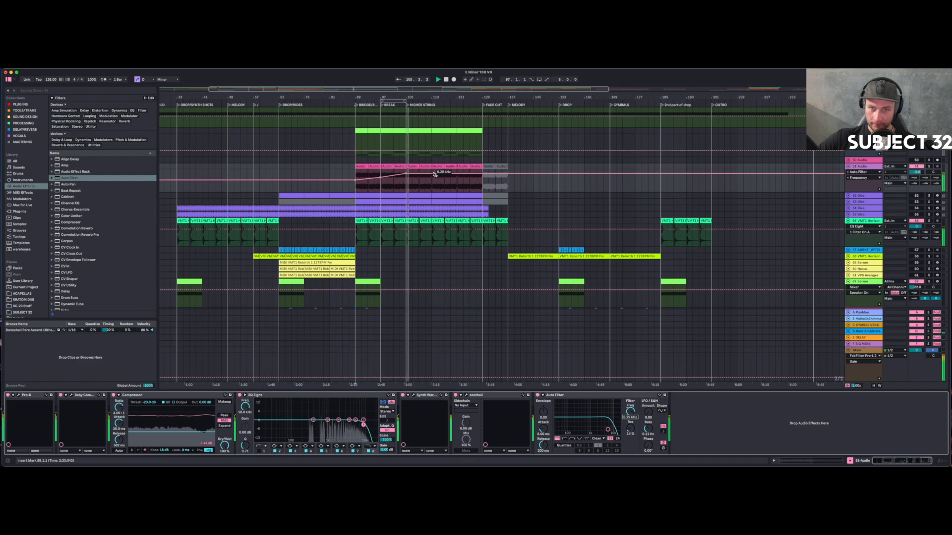
left_click(431, 174)
left_click_drag(433, 175, 432, 170)
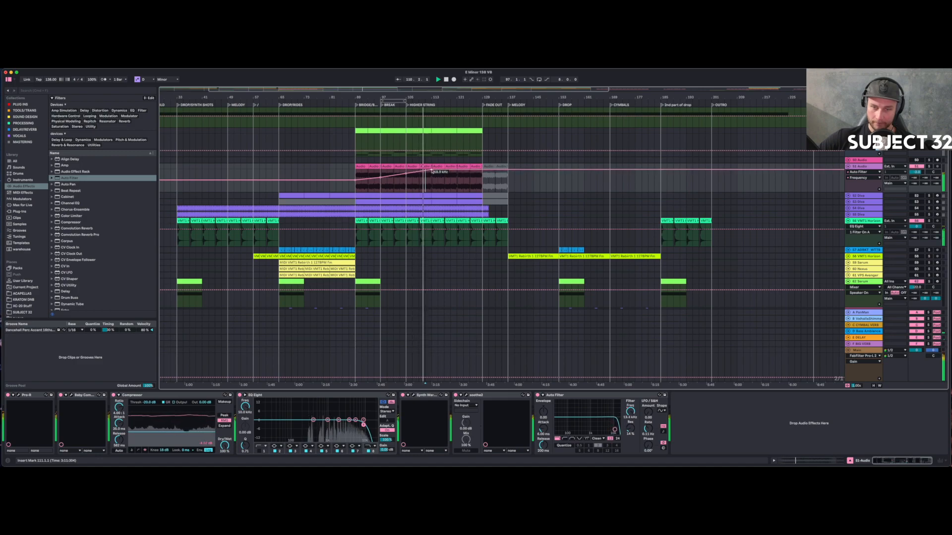
left_click_drag(630, 429, 630, 412)
key("super+z")
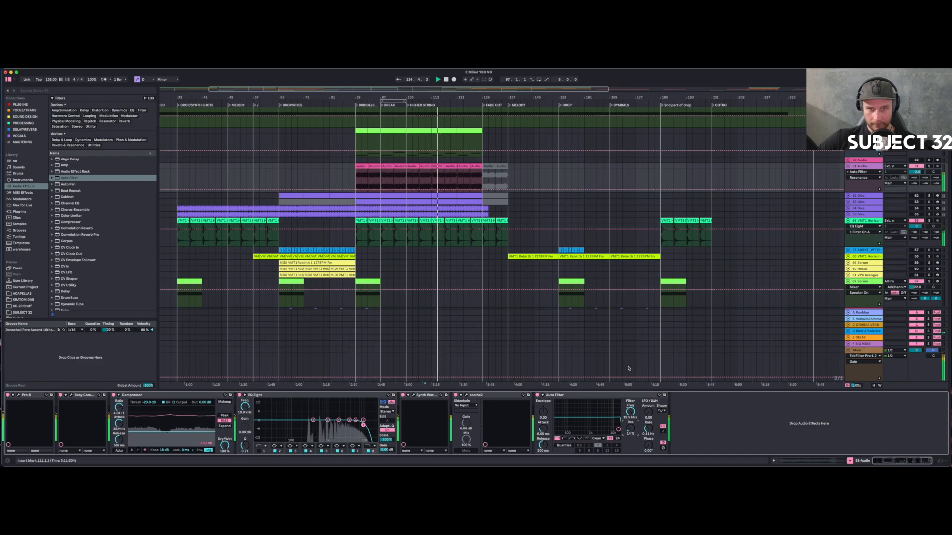
mouse_move(414, 94)
left_mouse_down()
mouse_move(434, 94)
mouse_move(405, 95)
left_mouse_up()
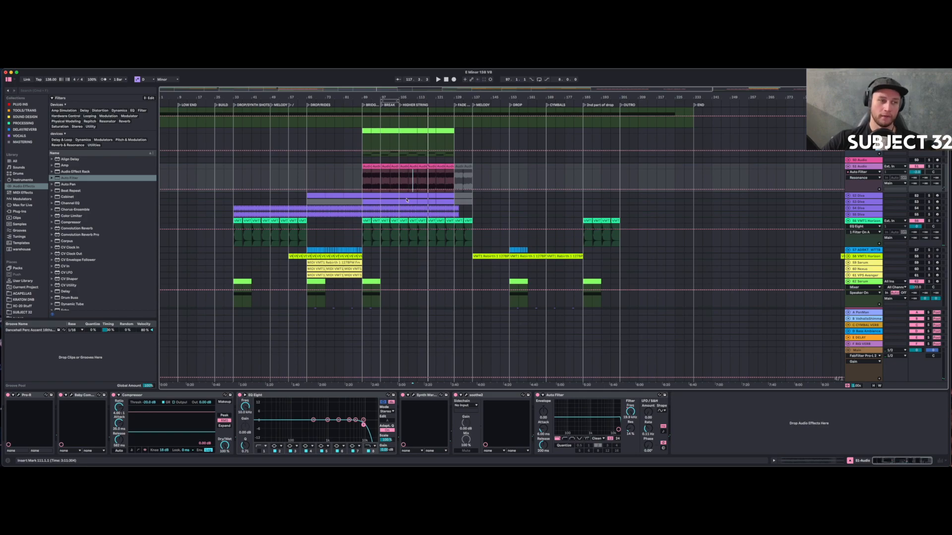
left_click_drag(363, 180, 451, 180)
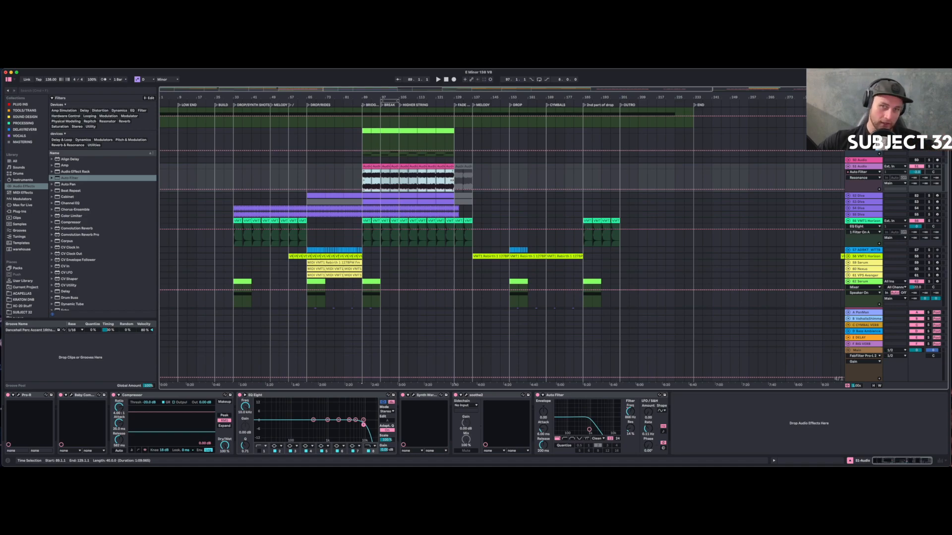
left_click_drag(429, 98, 350, 90)
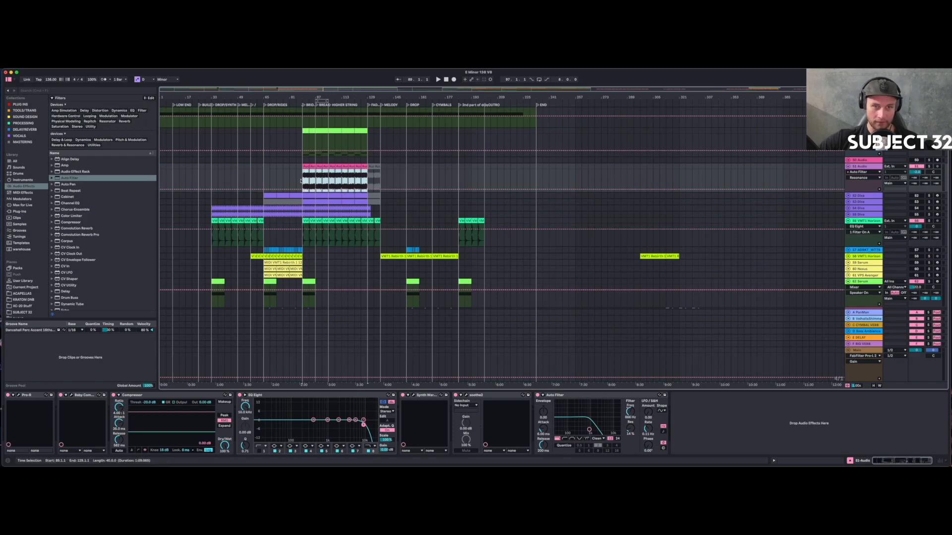
left_click(301, 182)
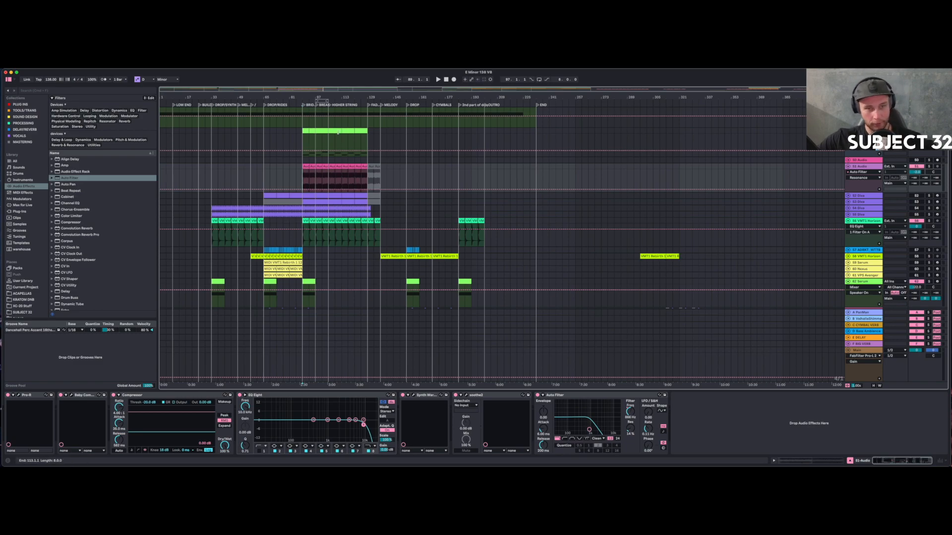
left_click(296, 183)
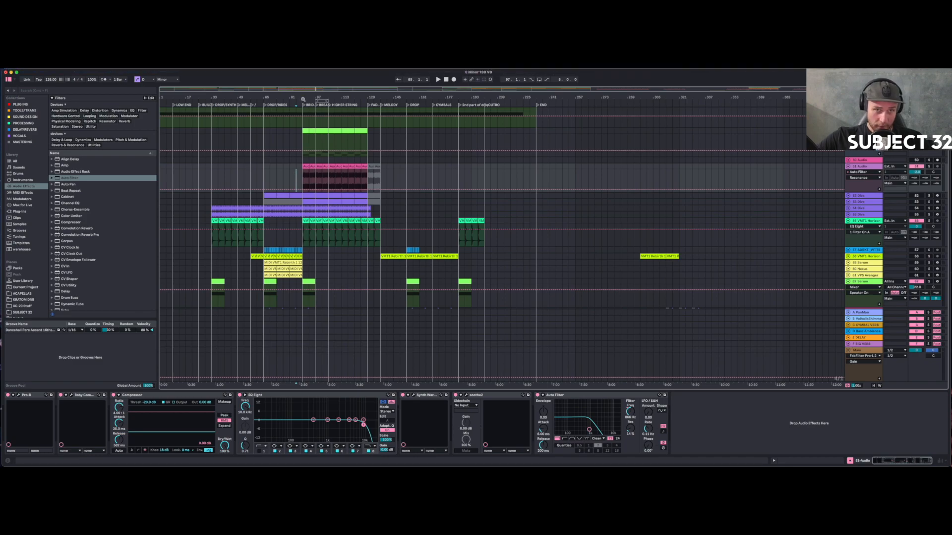
left_click_drag(302, 100, 302, 98)
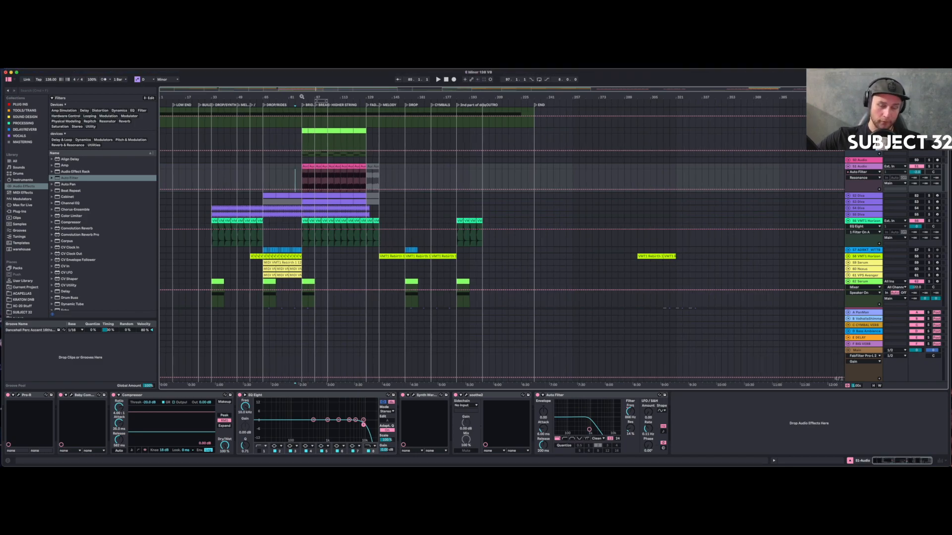
Survey the arrangement from the clap and snare tracks up to the PLUCK BUSS group and start playback in the build section.
left_click(199, 175)
scroll(223, 178, "down", 10)
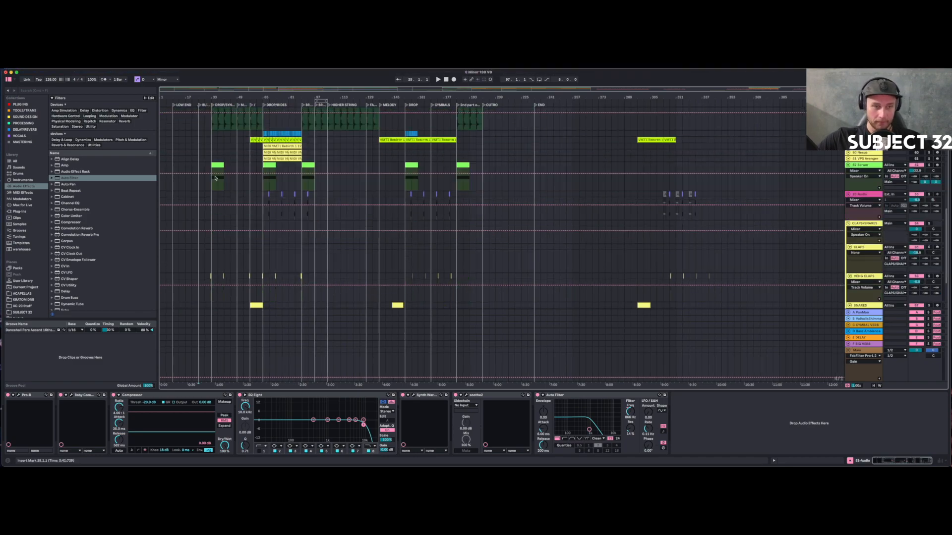
scroll(251, 180, "up", 10)
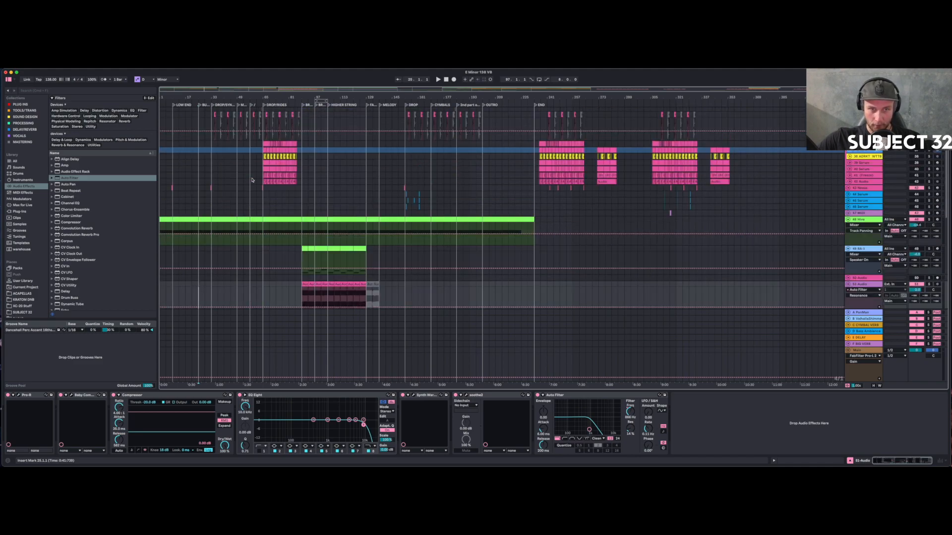
left_click(270, 152)
scroll(254, 157, "down", 2)
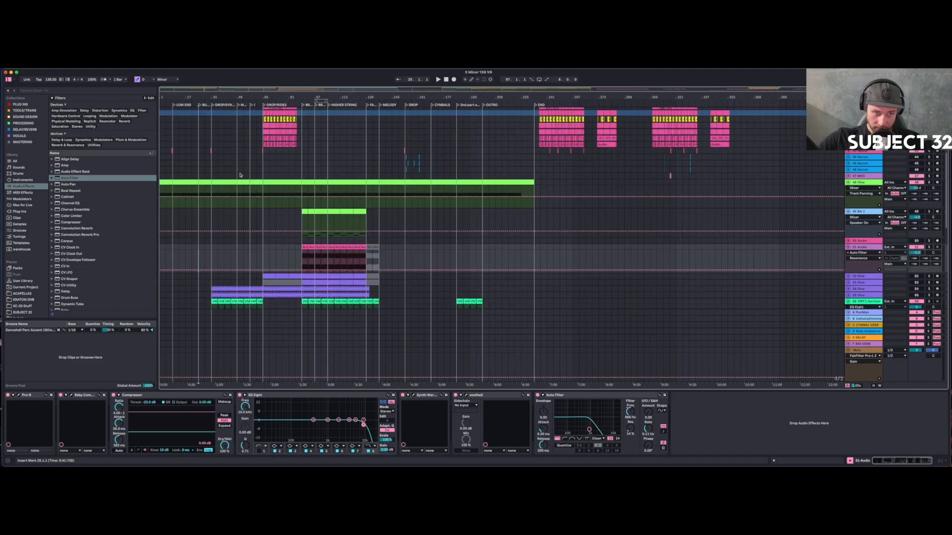
scroll(240, 175, "up", 9)
left_click(204, 182)
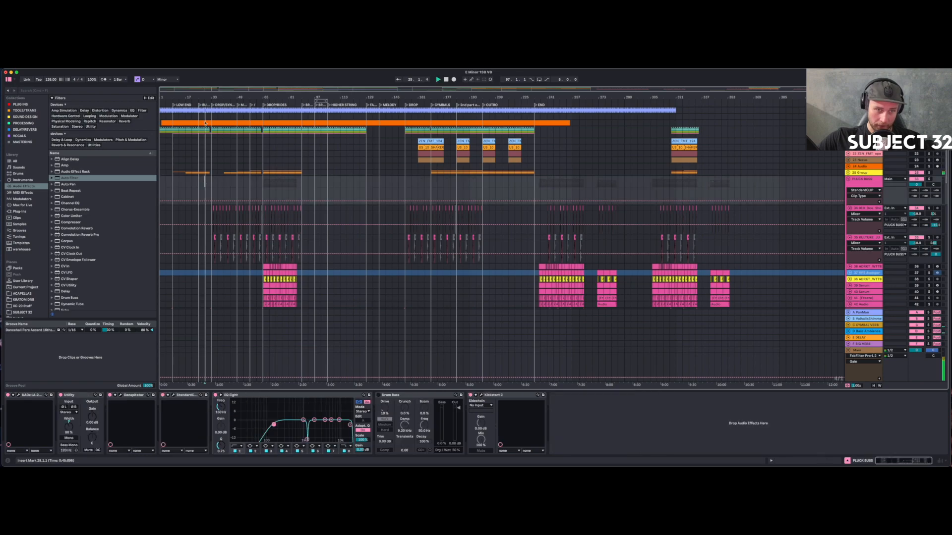
Examine the clap and snare tracks around the first drop during playback, selecting bars 29 to 51 across them.
left_click_drag(208, 97, 229, 99)
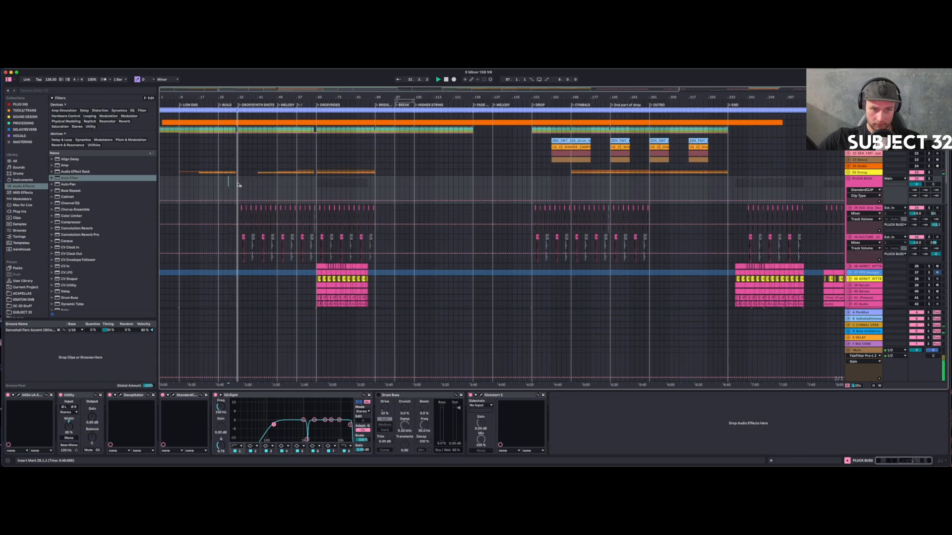
scroll(237, 185, "down", 8)
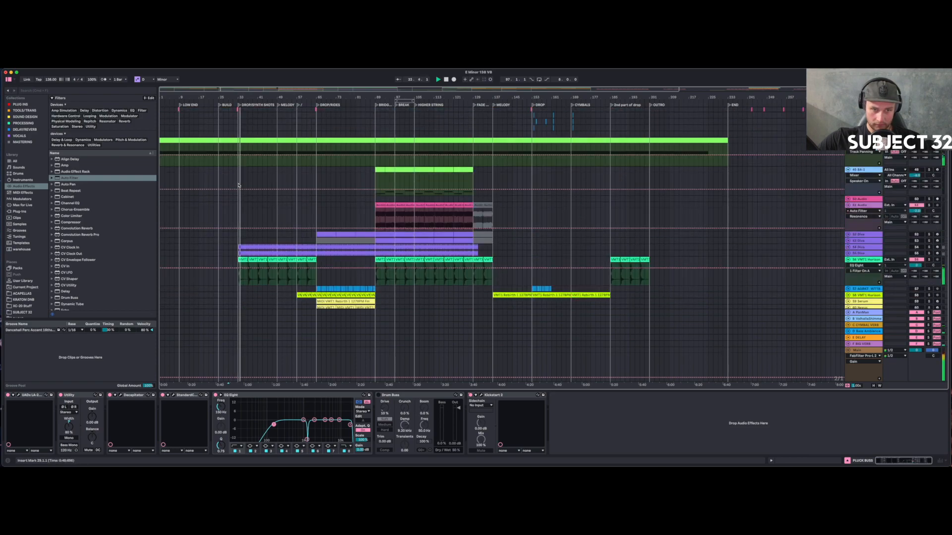
scroll(233, 189, "down", 10)
left_click_drag(228, 192, 283, 259)
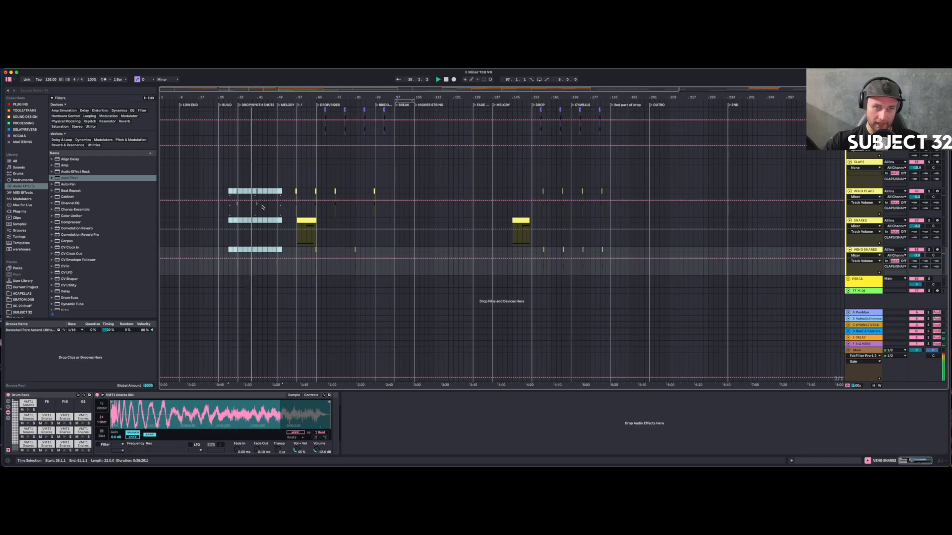
left_click_drag(297, 93, 302, 87)
scroll(377, 187, "up", 4)
scroll(376, 183, "up", 3)
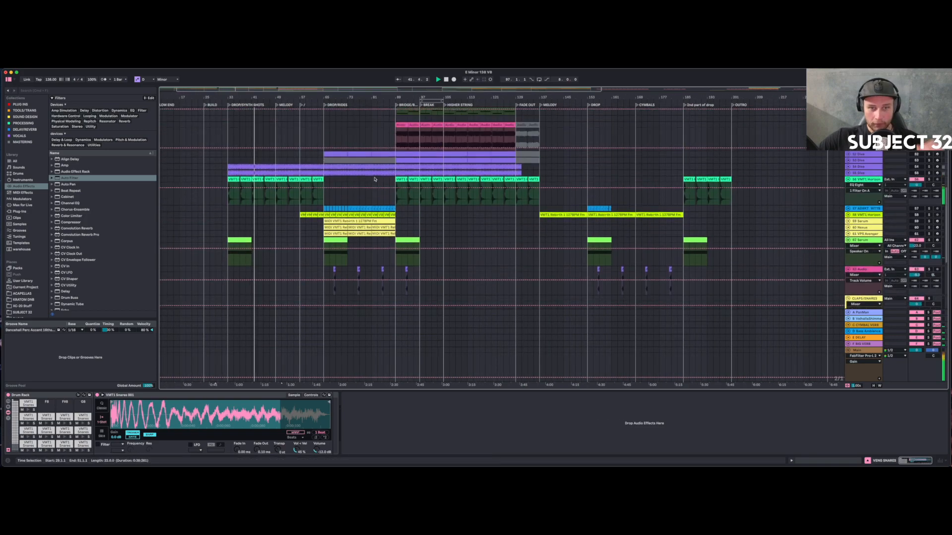
Unfold the 52 Diva track, copy its 8-bar clip to bar 49 and repeat it through the end of the fade-out section.
left_click(848, 154)
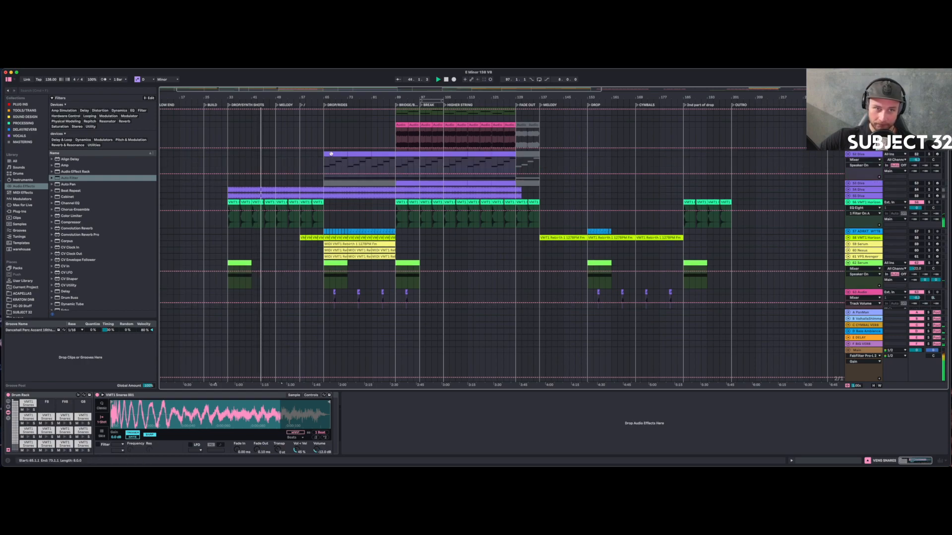
left_click_drag(331, 153, 284, 159)
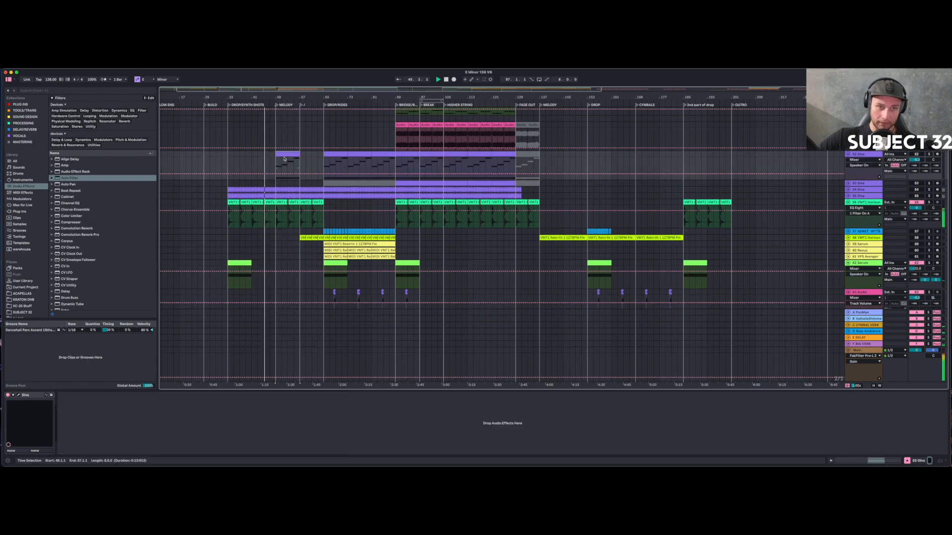
left_click(915, 154)
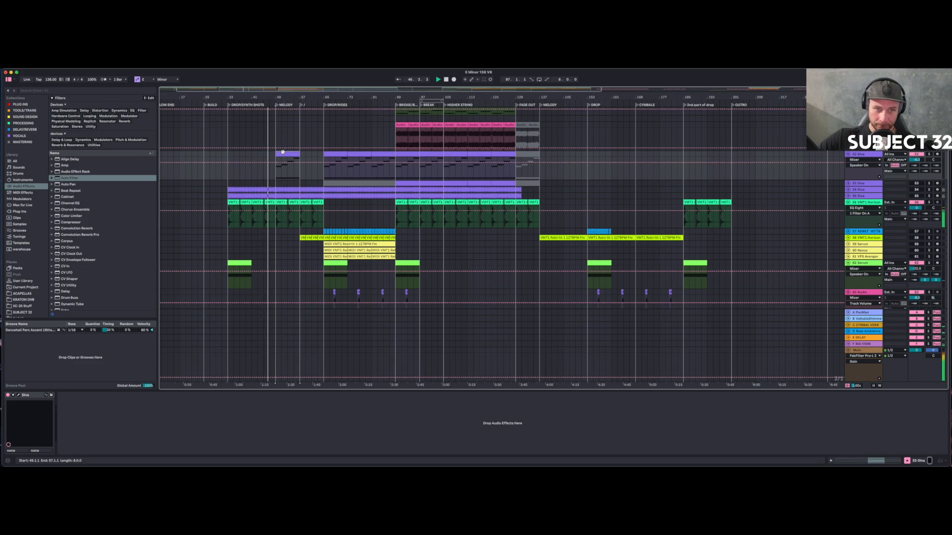
key("super+d")
key("a")
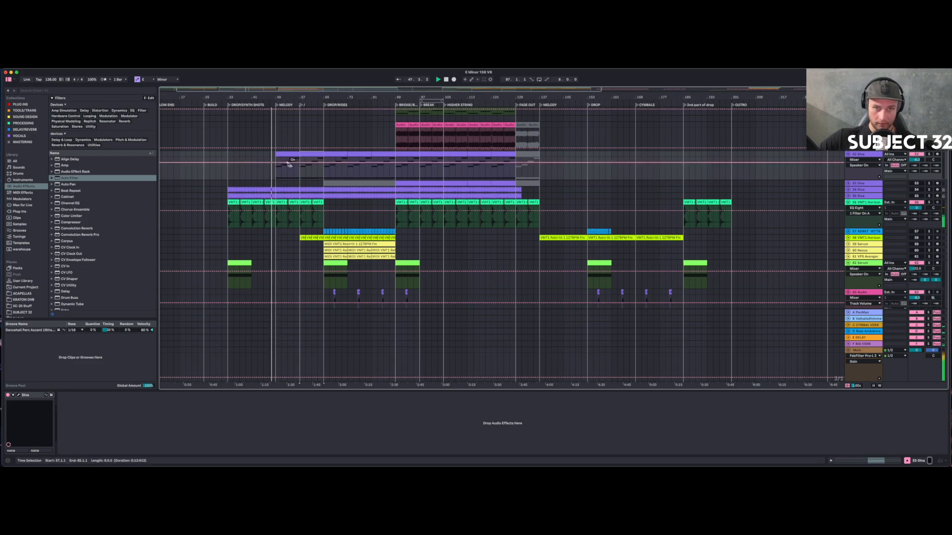
key("super+d")
key("super+d")
key("super+d")
key("super+d")
key("super+d")
key("super+d")
key("super+d")
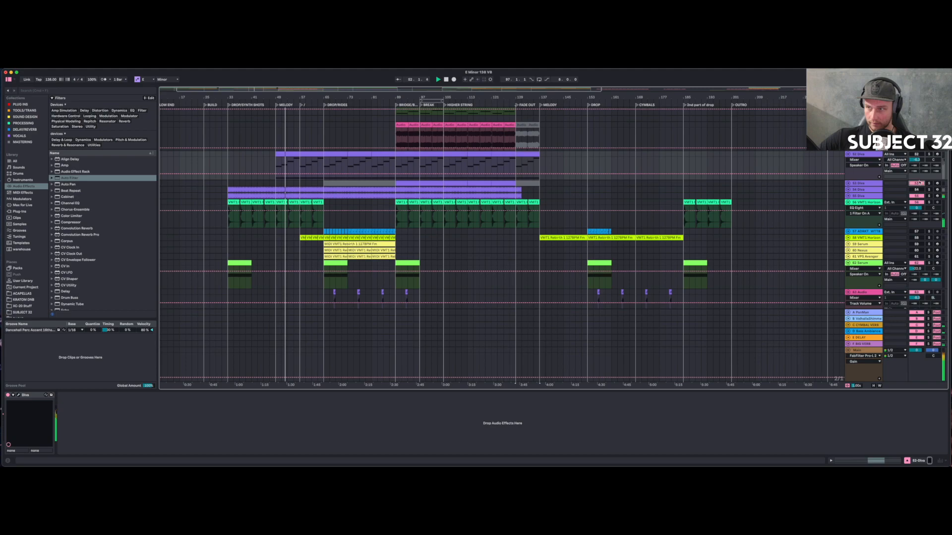
Unfold the 53 Diva track and fill it with copies of its 8-bar clip from bar 49 up to bar 89.
left_click(848, 183)
left_click(860, 184)
left_click(386, 183)
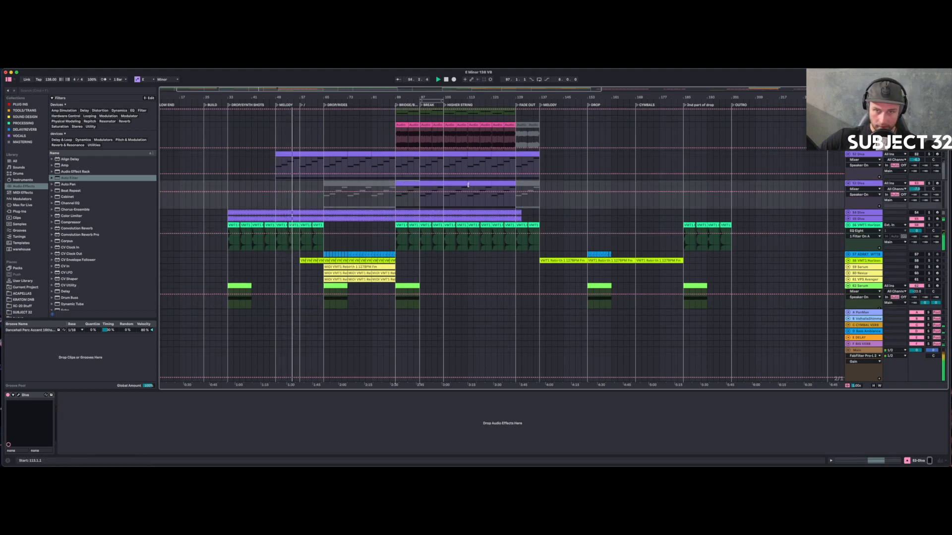
left_click_drag(473, 183, 355, 184)
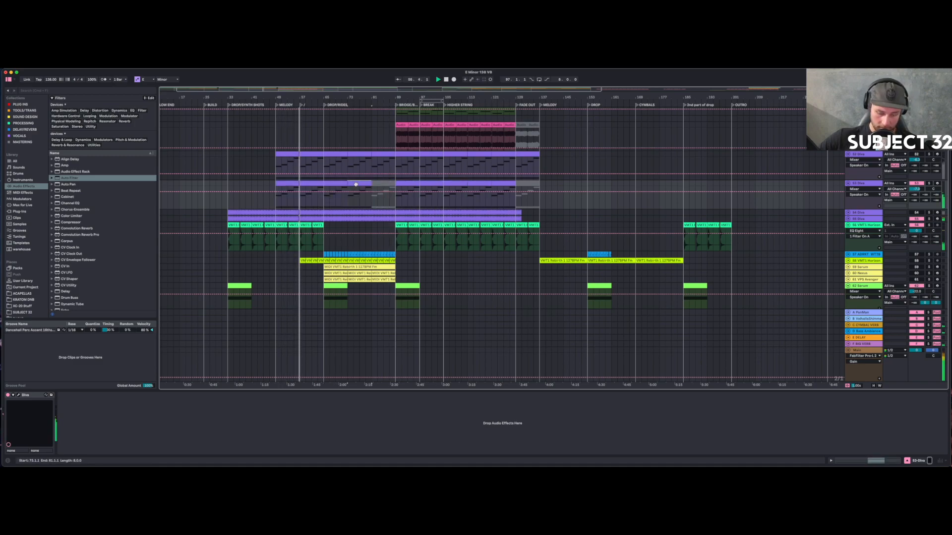
key("super+d")
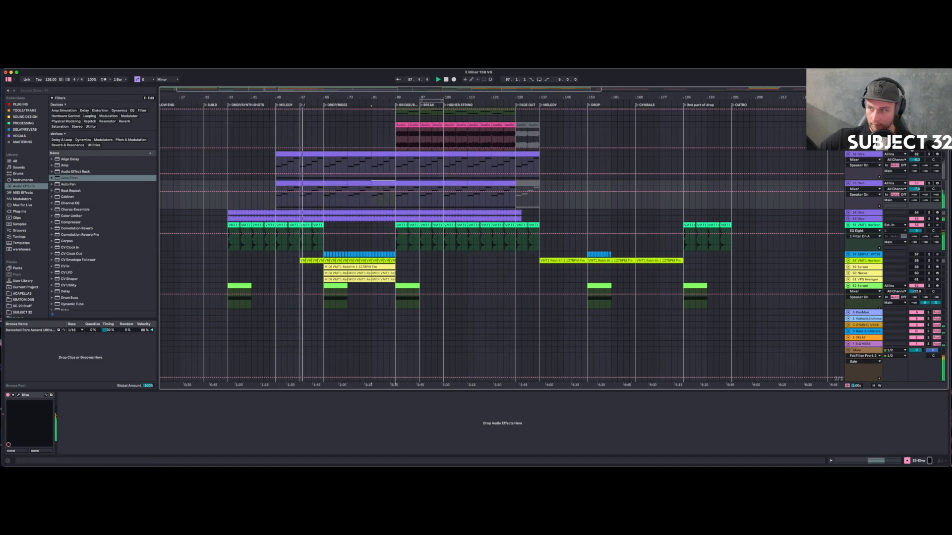
Delete the other three Diva tracks, keeping only the one whose clips fill bars 49 to 129.
left_click(865, 218)
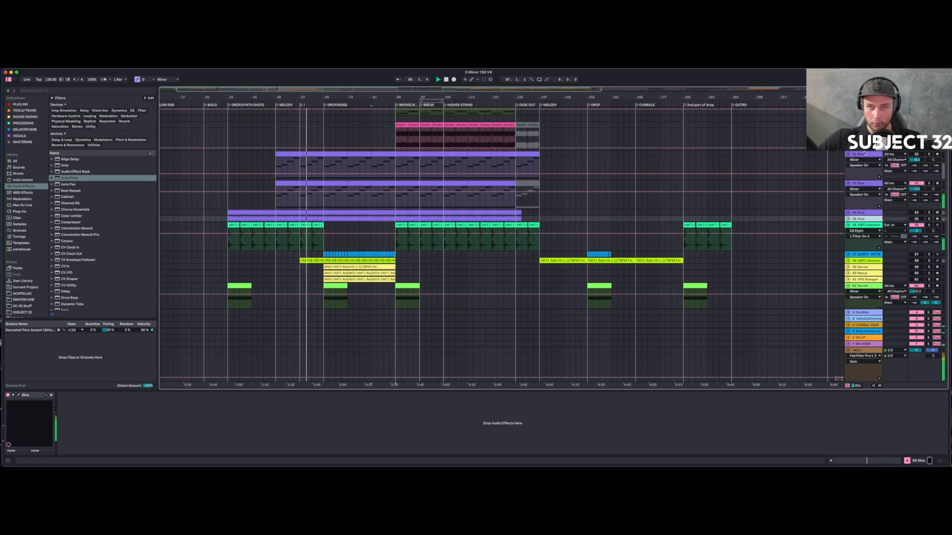
key("Delete")
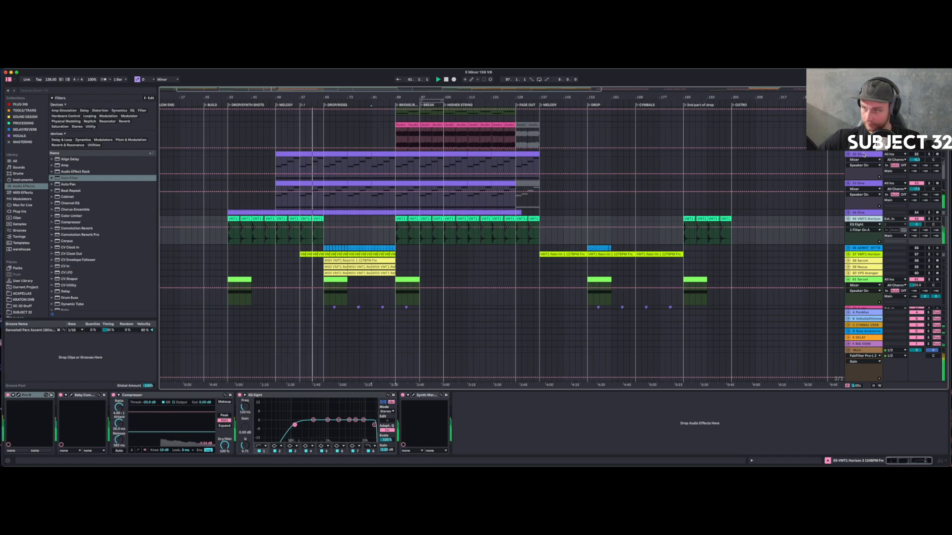
left_click(864, 154)
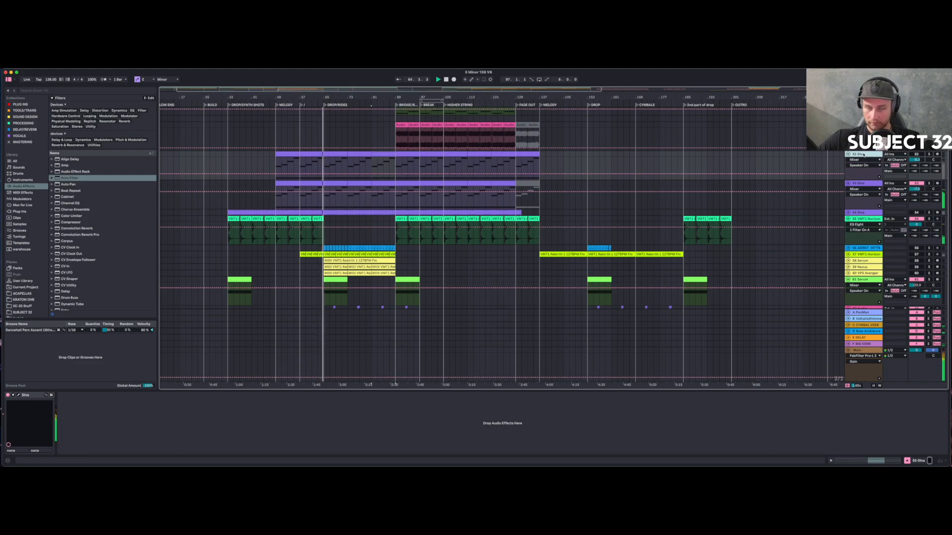
key("Delete")
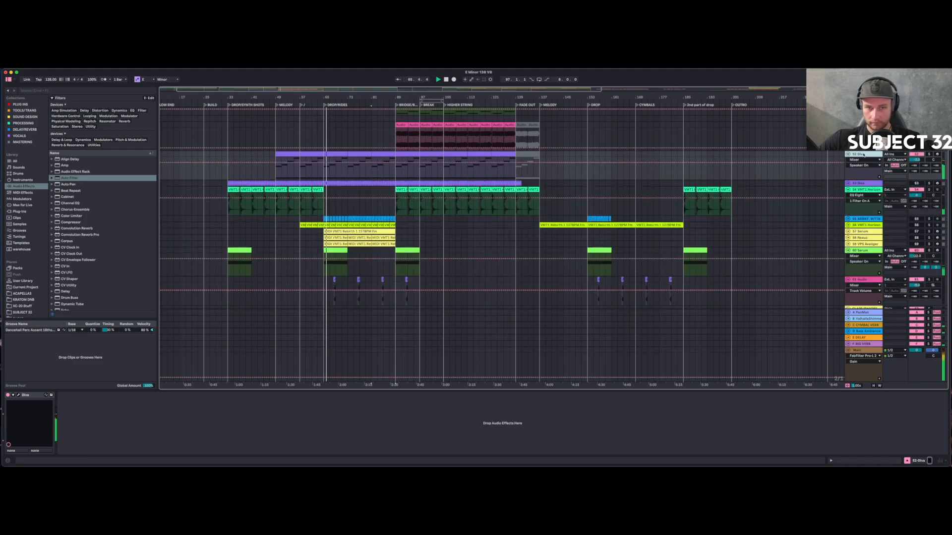
left_click(860, 183)
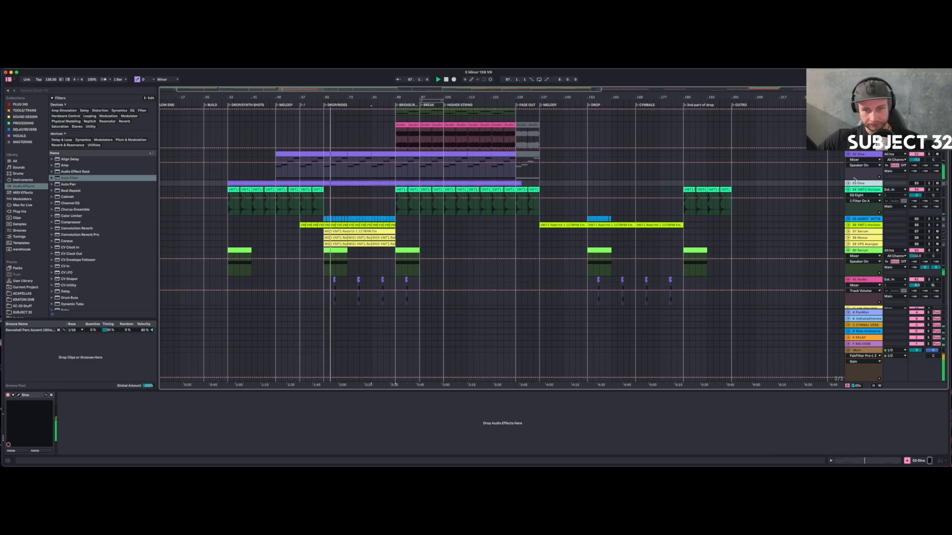
key("Delete")
Stop playback, duplicate the remaining Diva track, fold the original and solo the copy.
left_click(864, 158)
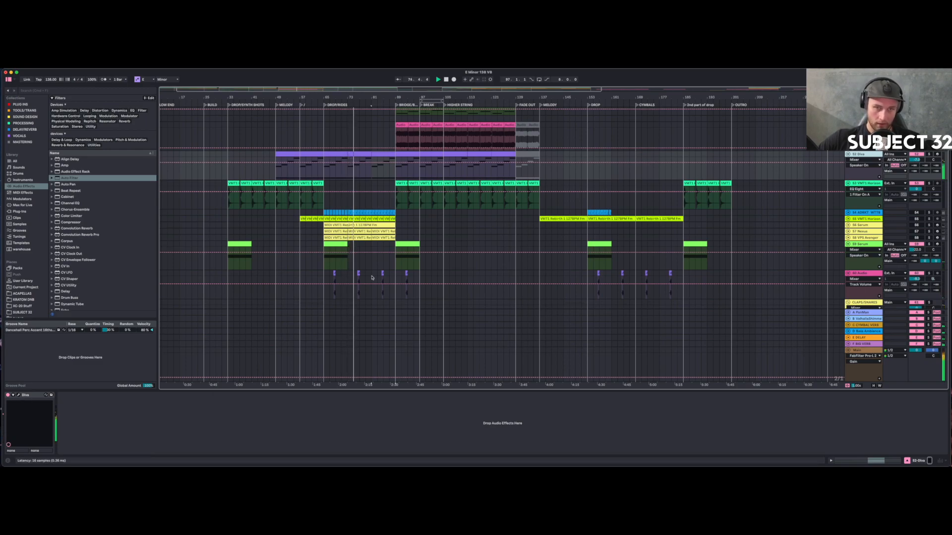
left_click(18, 395)
left_click(929, 154)
key("space")
left_click(333, 161)
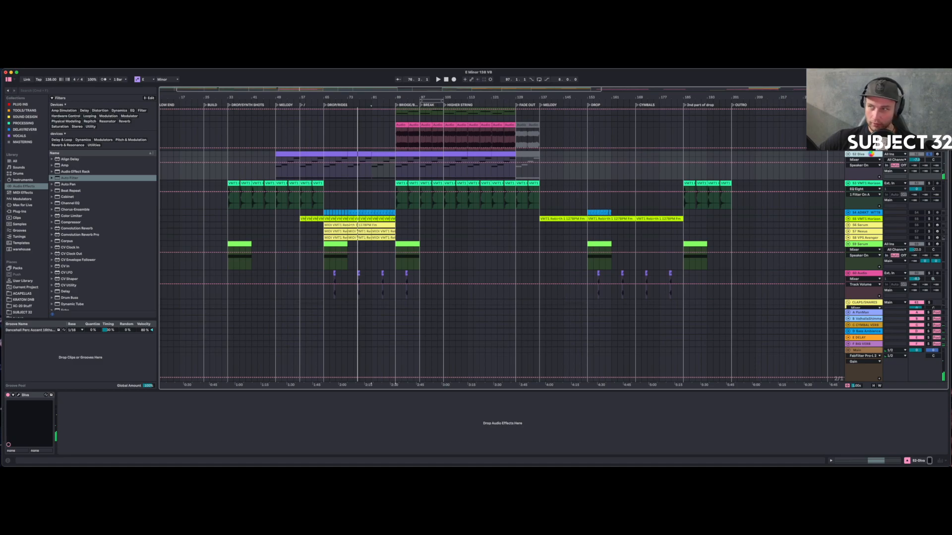
key("super+d")
left_click(871, 156)
key("u")
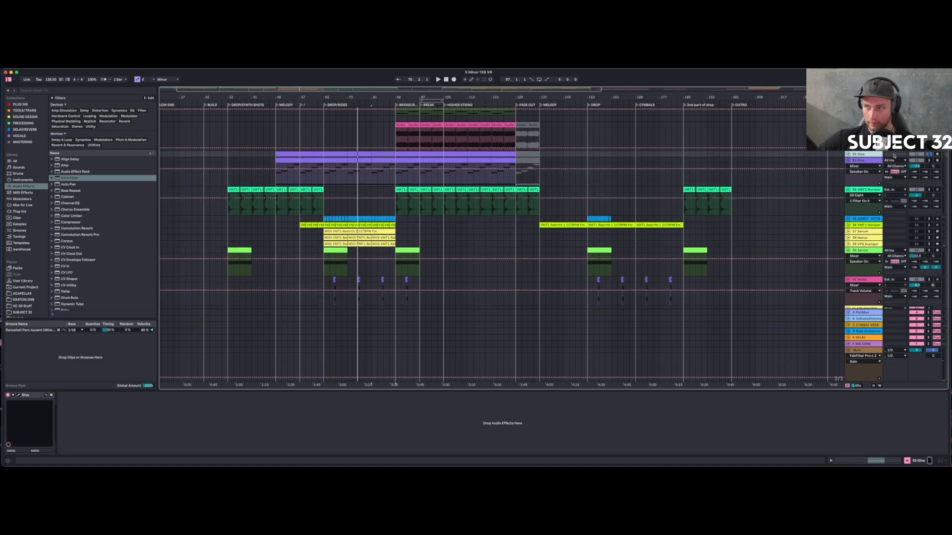
left_click(929, 154)
left_click(929, 161)
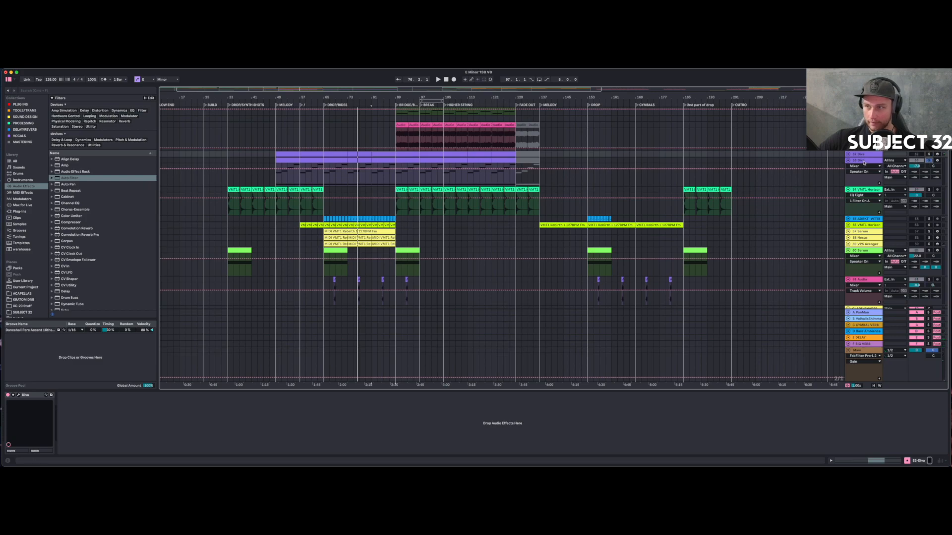
Open the Diva synth on the copied track and audition the BASSLINE - Packaging Materials and DRONE - Barry Convex presets.
left_click(19, 395)
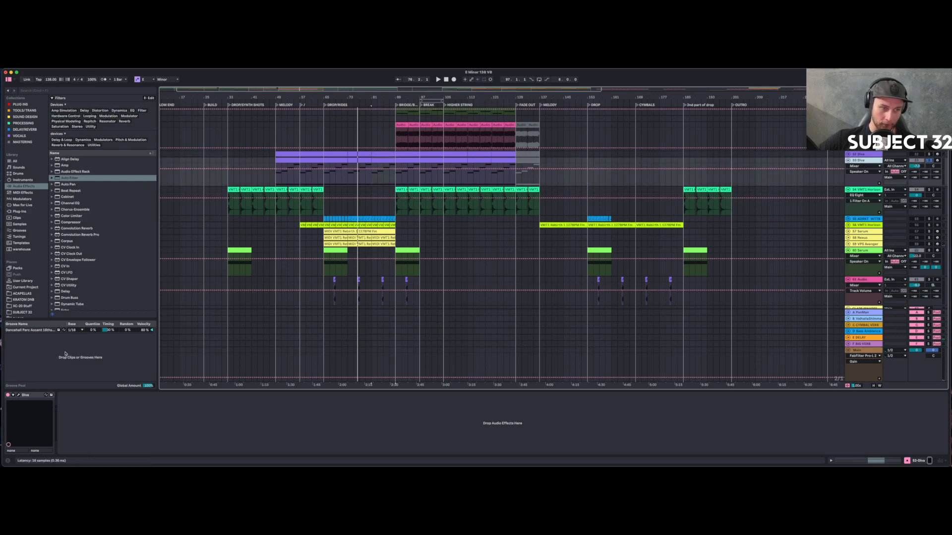
scroll(497, 283, "up", 5)
left_click(519, 280)
key("space")
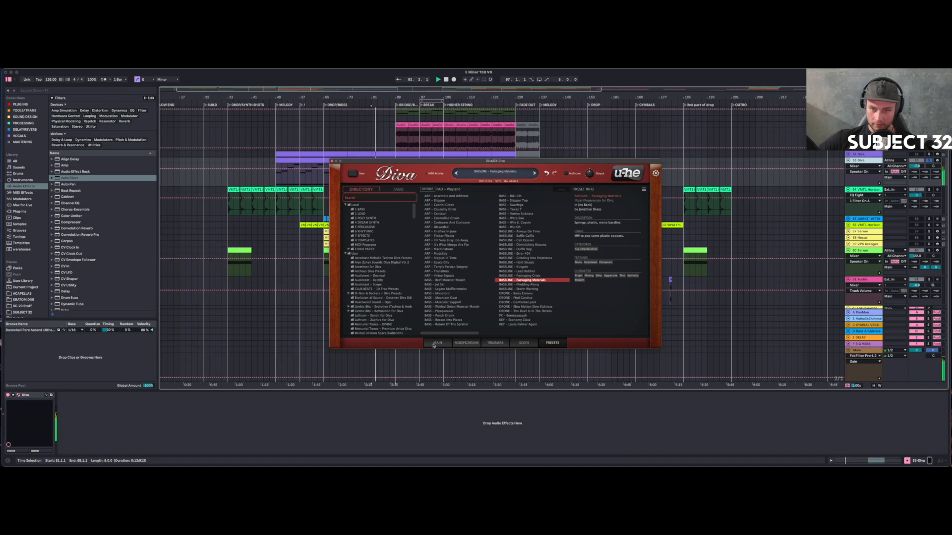
left_click(521, 294)
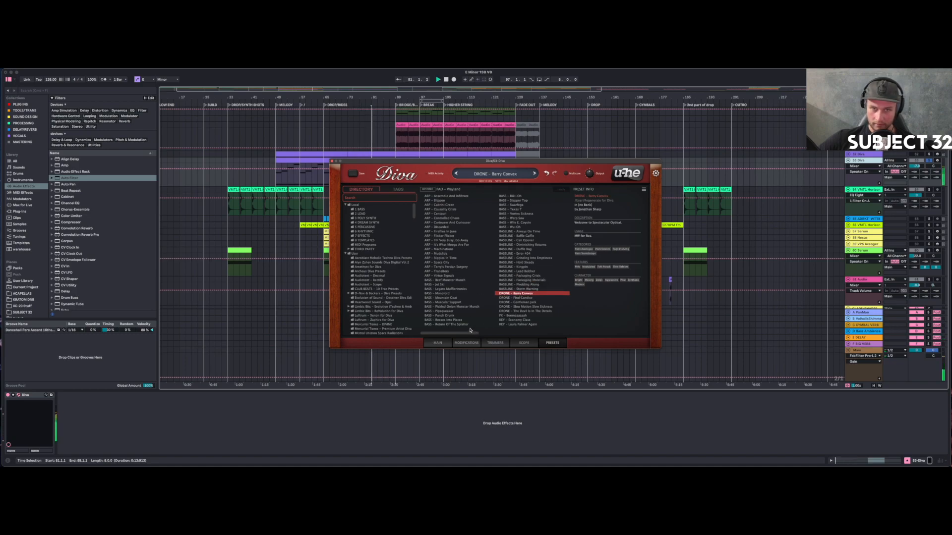
Show Diva's main synth controls, reposition its window and try a filter frequency of 57.00.
left_click(437, 343)
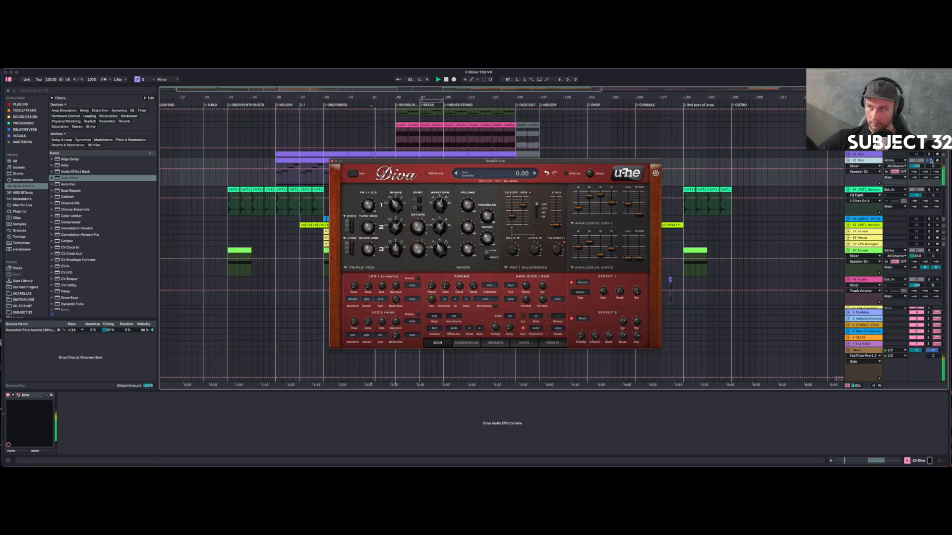
left_click_drag(481, 162, 385, 205)
left_click(415, 263)
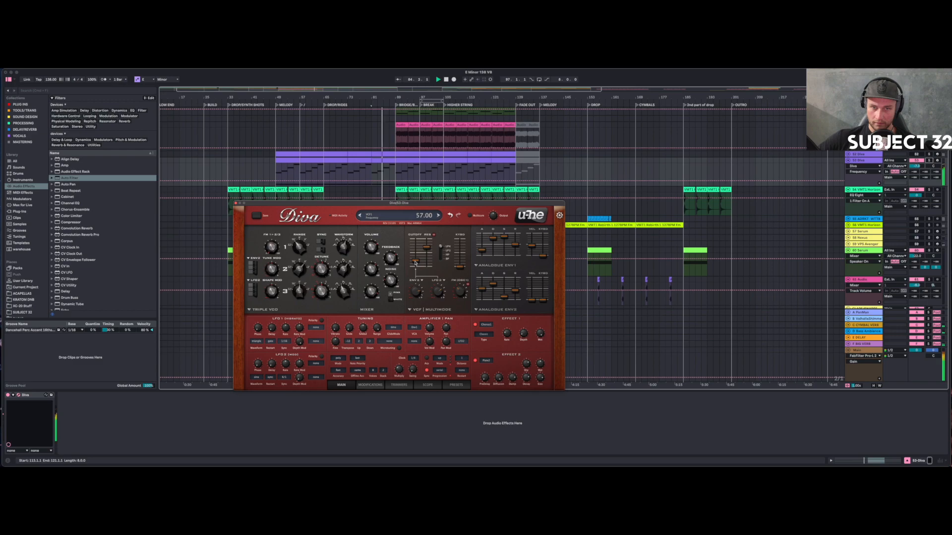
Step through the next three DRONE presets in Diva and load ARP - Centauri from the preset browser.
left_click(438, 216)
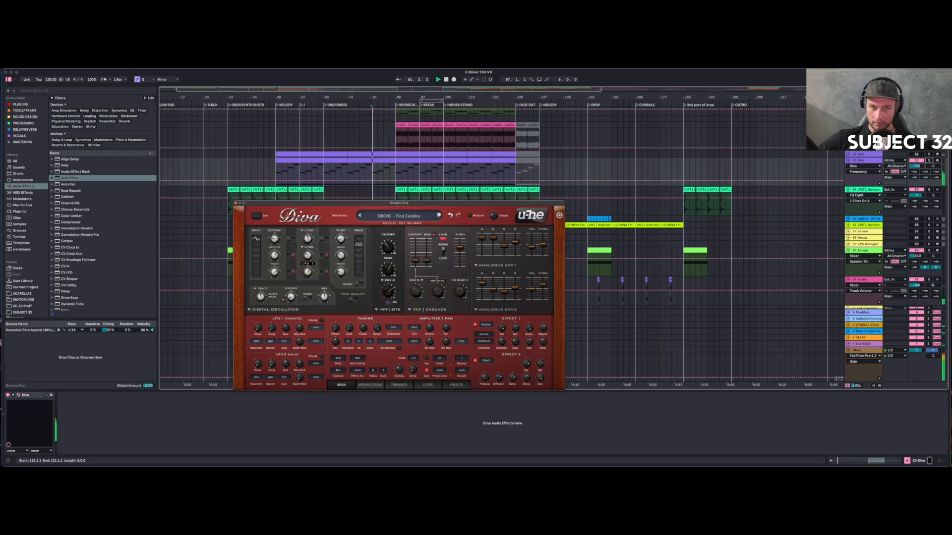
left_click(438, 216)
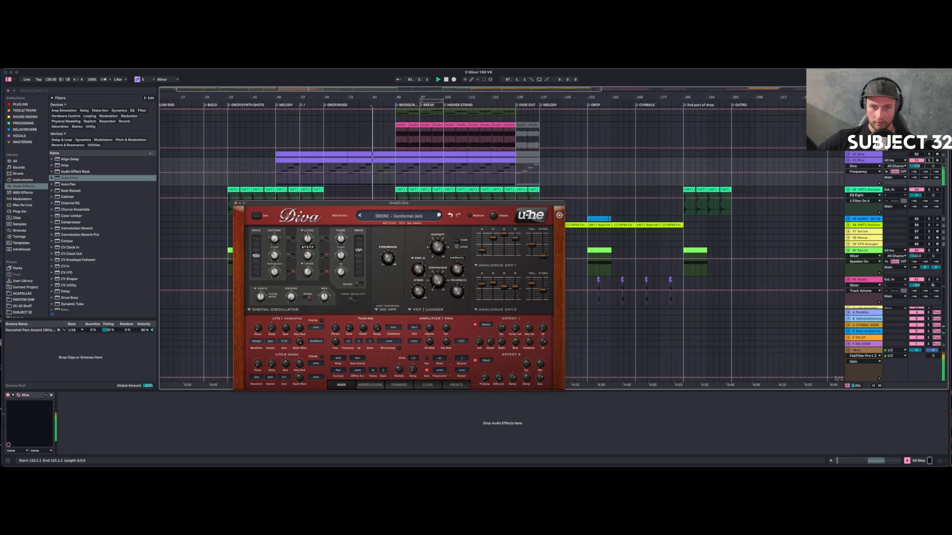
left_click(438, 216)
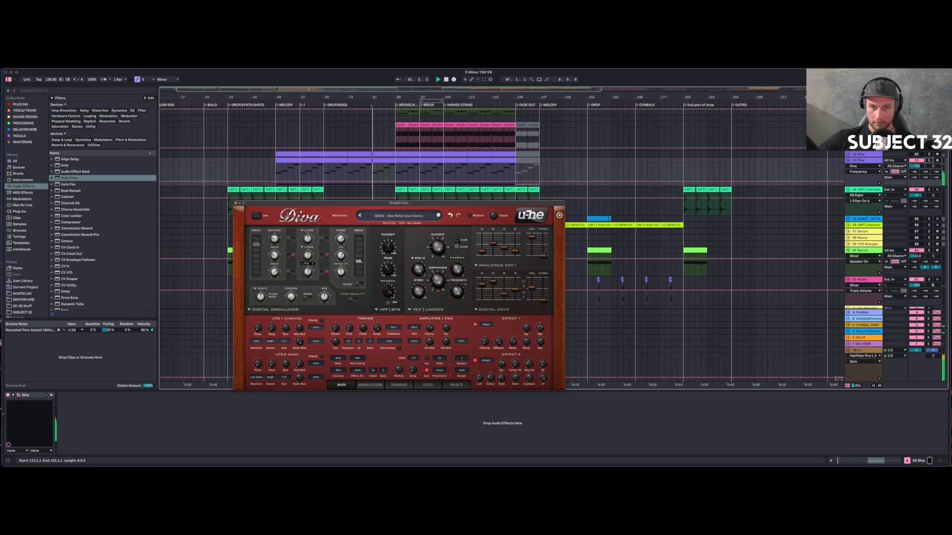
left_click(399, 217)
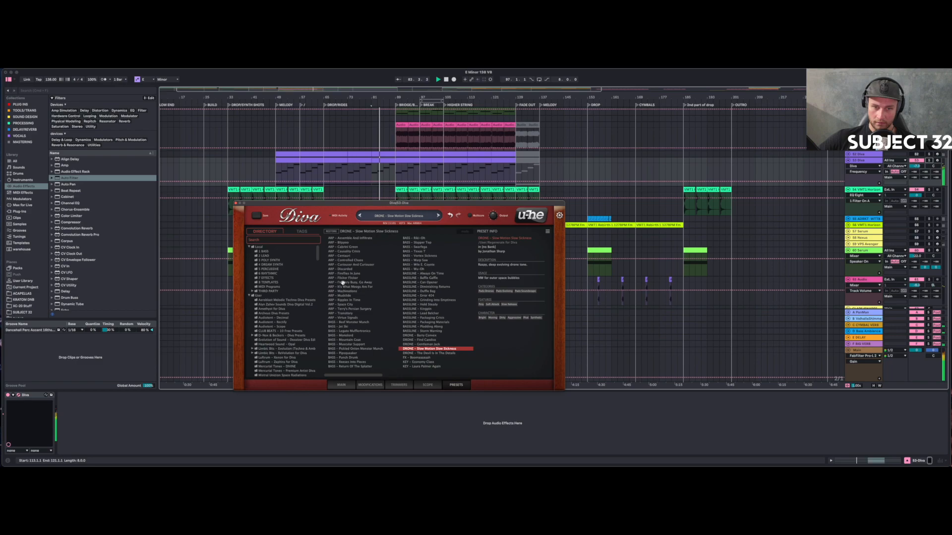
left_click(343, 283)
left_click(350, 254)
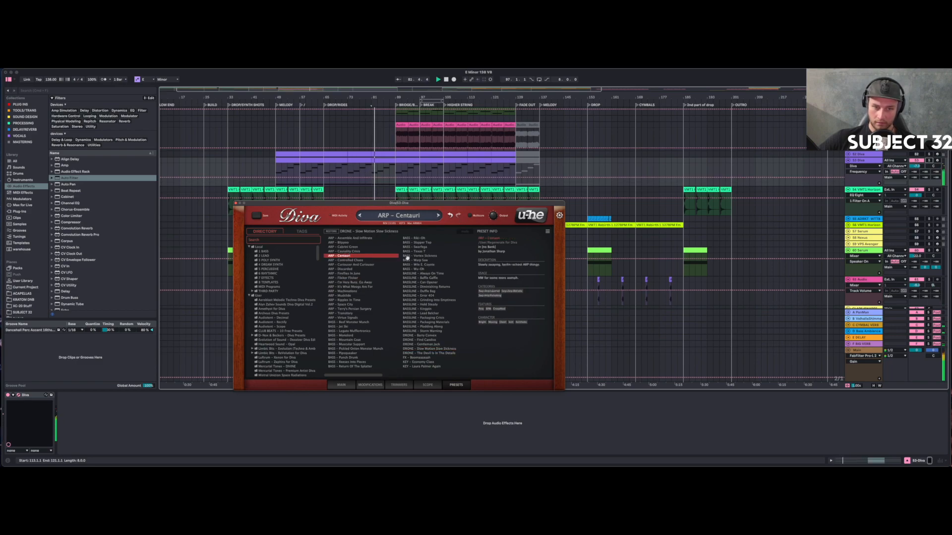
Audition the Diva presets BASS - Vortex Sickness, LOOP - Very Almost There, LOOP - Accent The Positive and LEAD - Skinburness 1929.
left_click(435, 256)
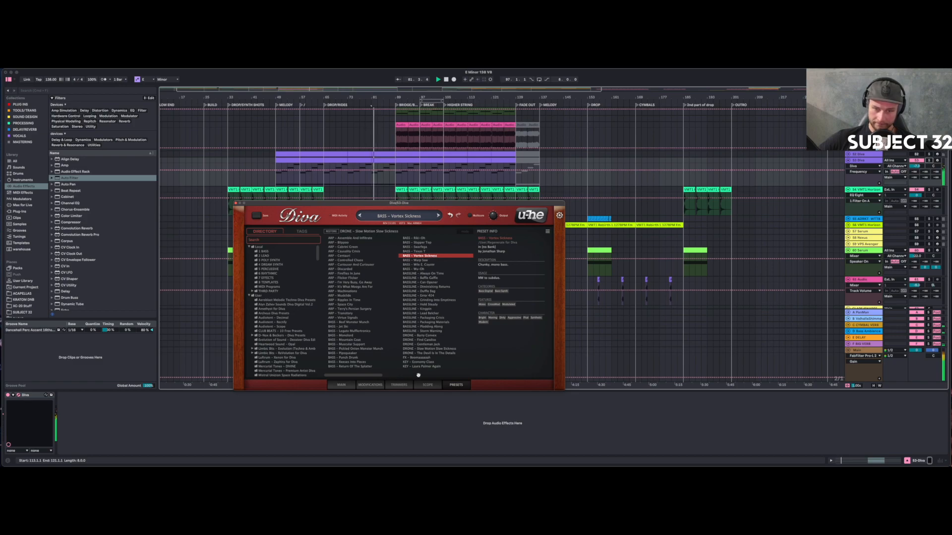
scroll(418, 376, "right", 3)
left_click(422, 347)
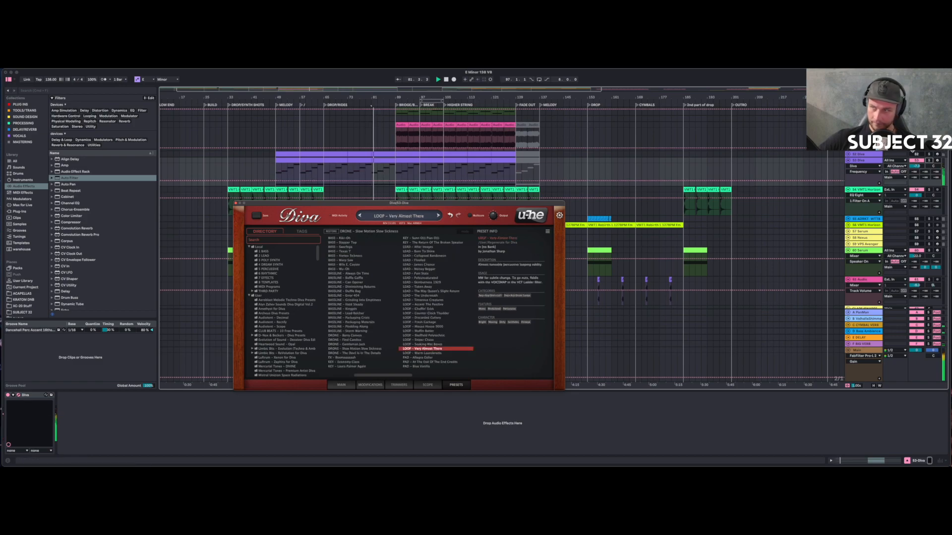
left_click(415, 305)
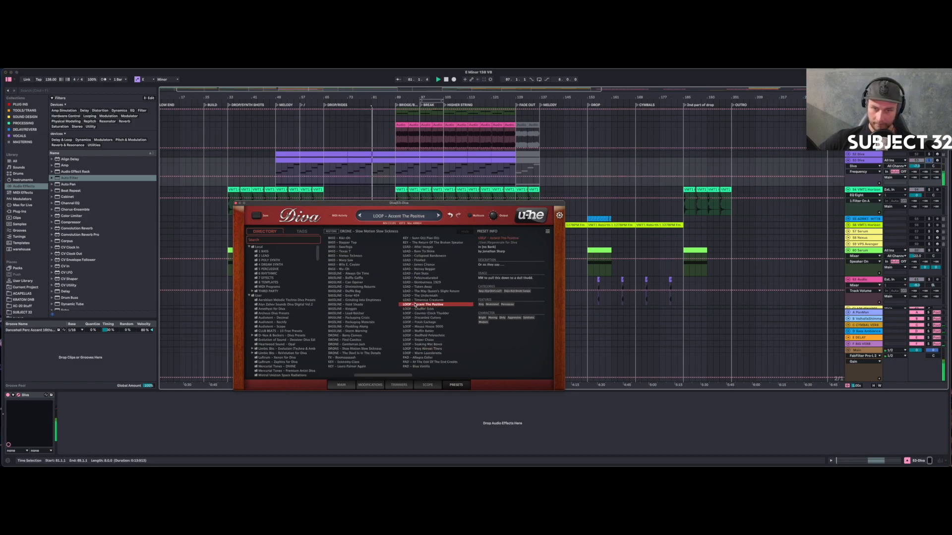
left_click(419, 283)
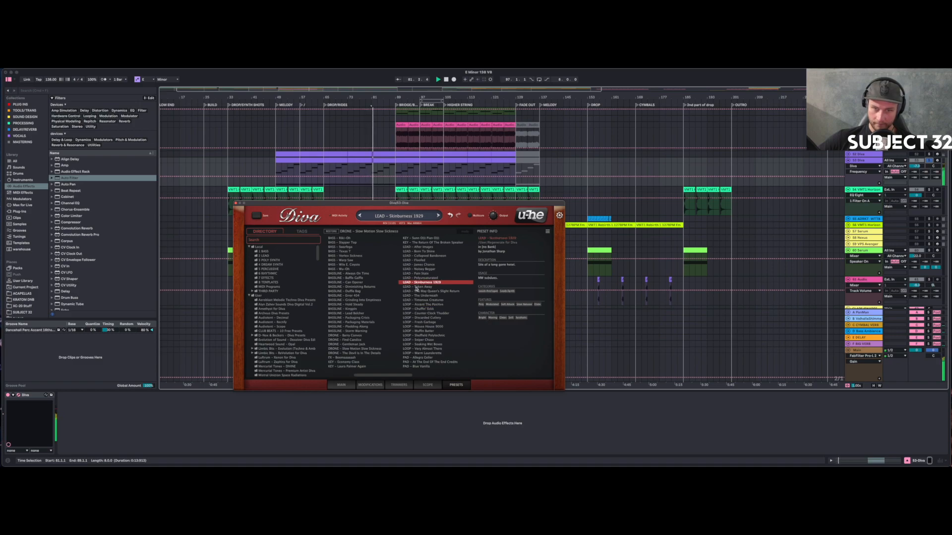
Return to the BASS - Vortex Sickness preset, try LOOP - Warm Launderette and unsolo the copied Diva track.
left_click(414, 243)
left_click(342, 256)
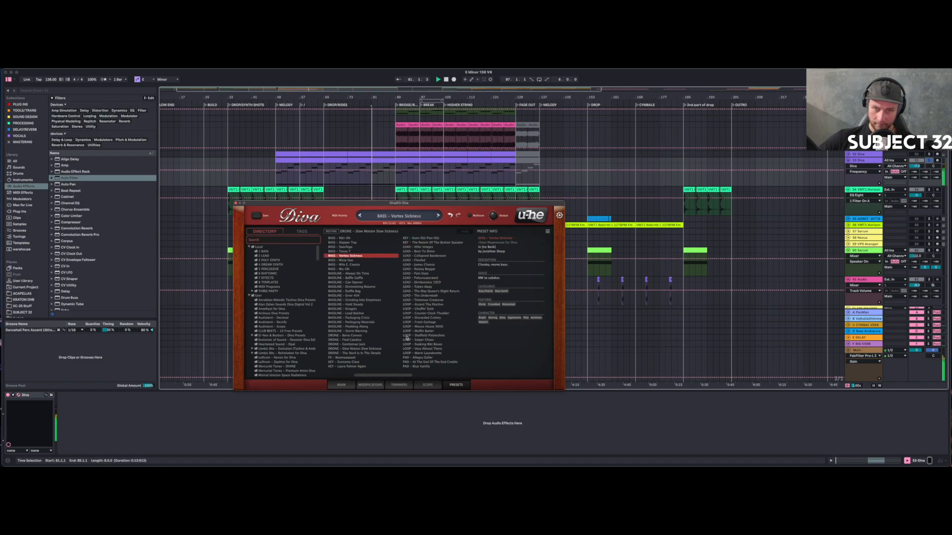
left_click(433, 354)
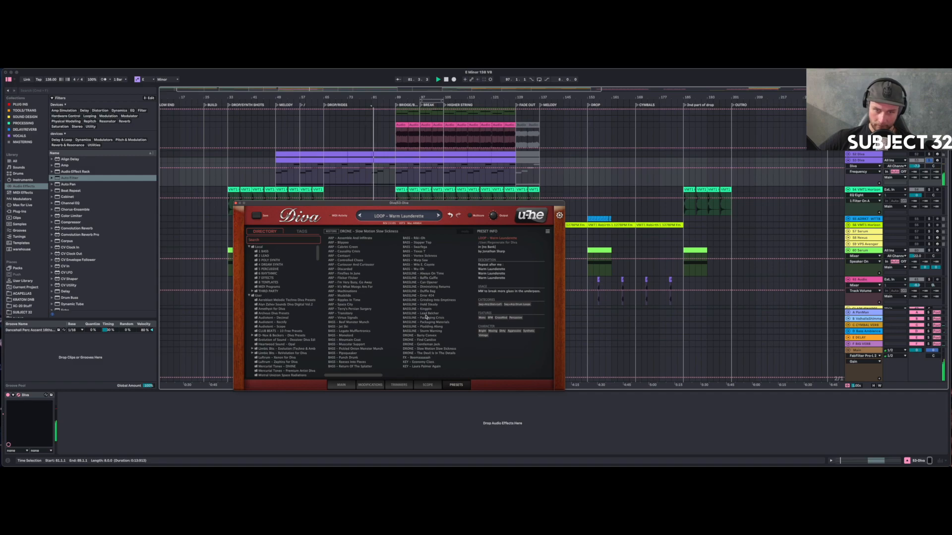
left_click(929, 161)
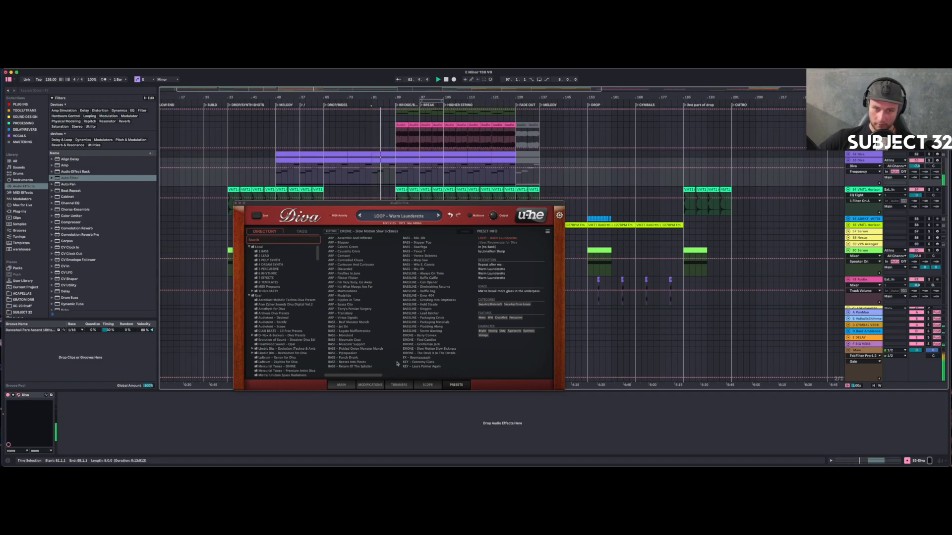
Audition the SYNTH - Convex and SYNTH - Persimmon Strings presets from the end of Diva's preset list, restarting playback.
scroll(422, 369, "right", 2)
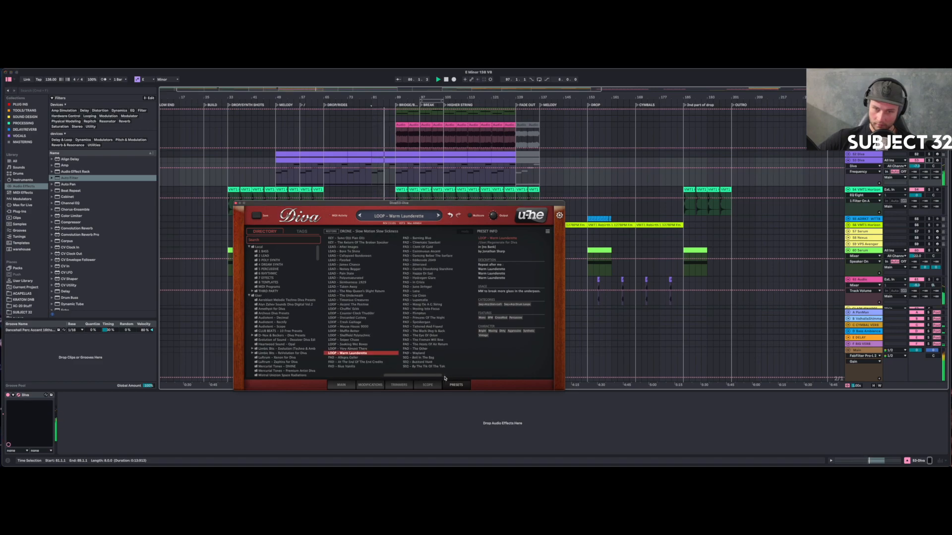
scroll(431, 369, "right", 1)
left_click(419, 323)
key("space")
key("space")
left_click(421, 331)
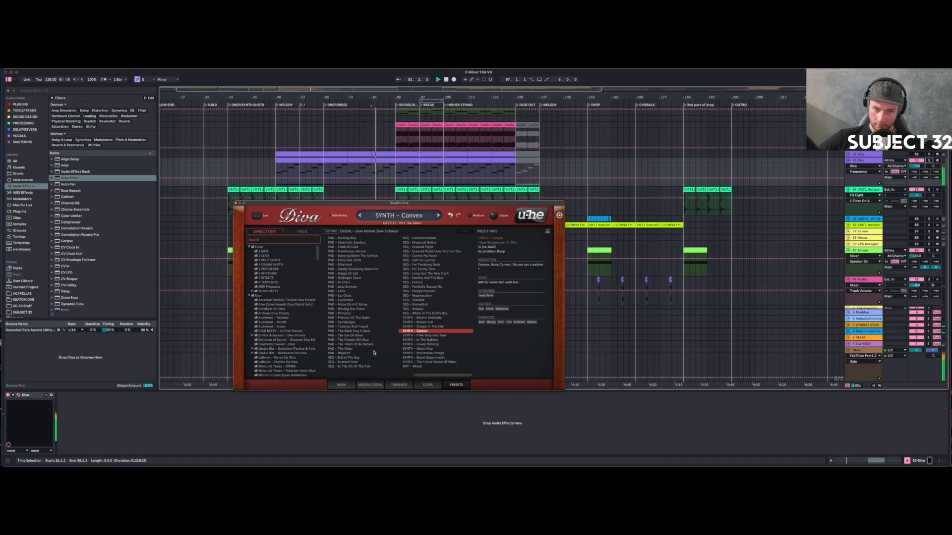
left_click(426, 352)
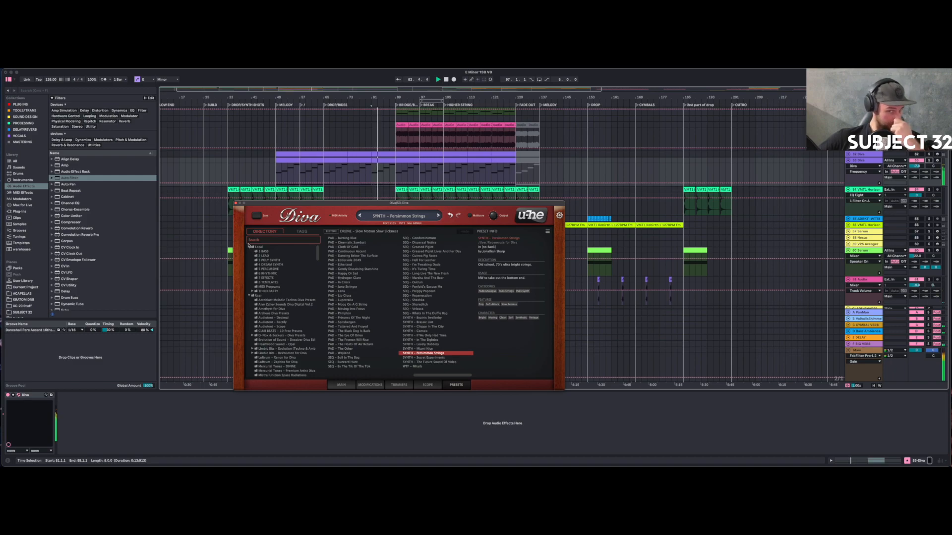
Try Diva's SEQ - By The Tilt Of The Tab and SEQ - Velasca presets, comparing the track soloed and in the mix.
left_click(353, 366)
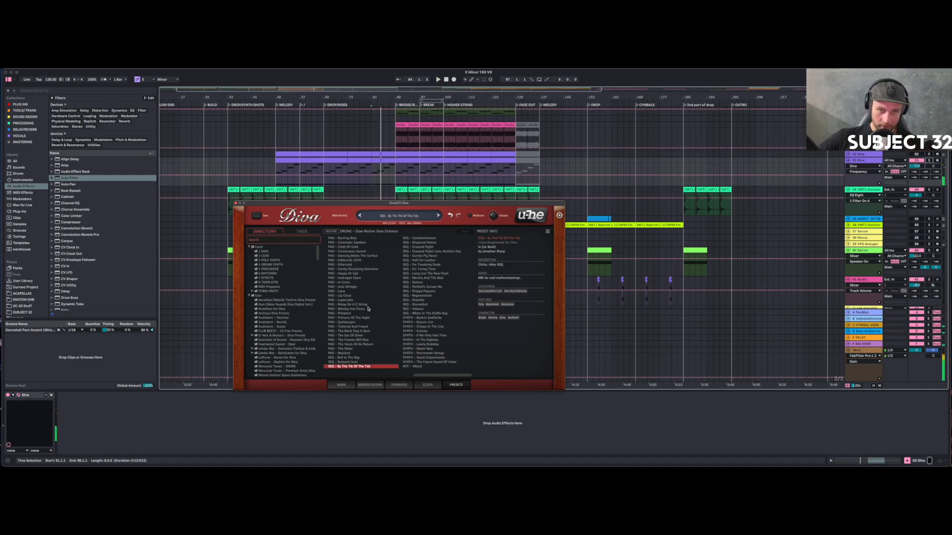
key("space")
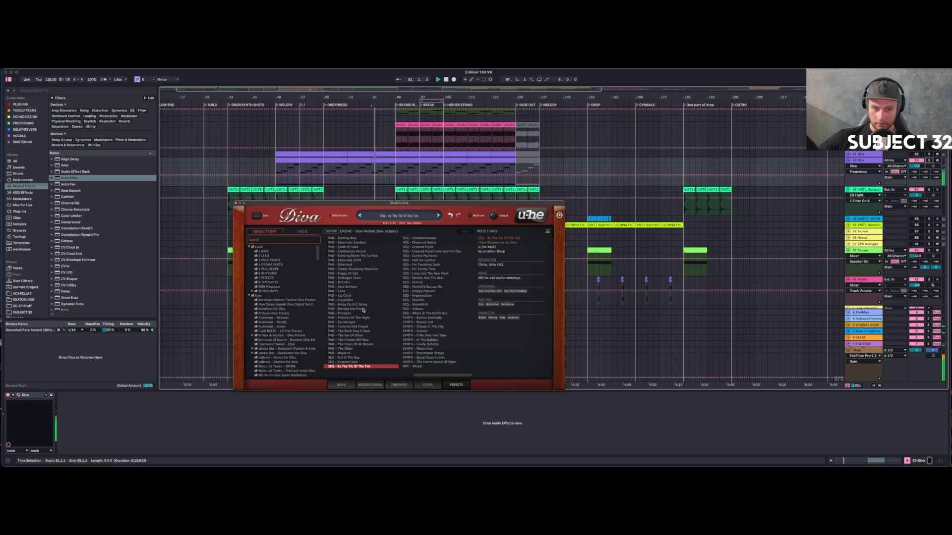
left_click(929, 161)
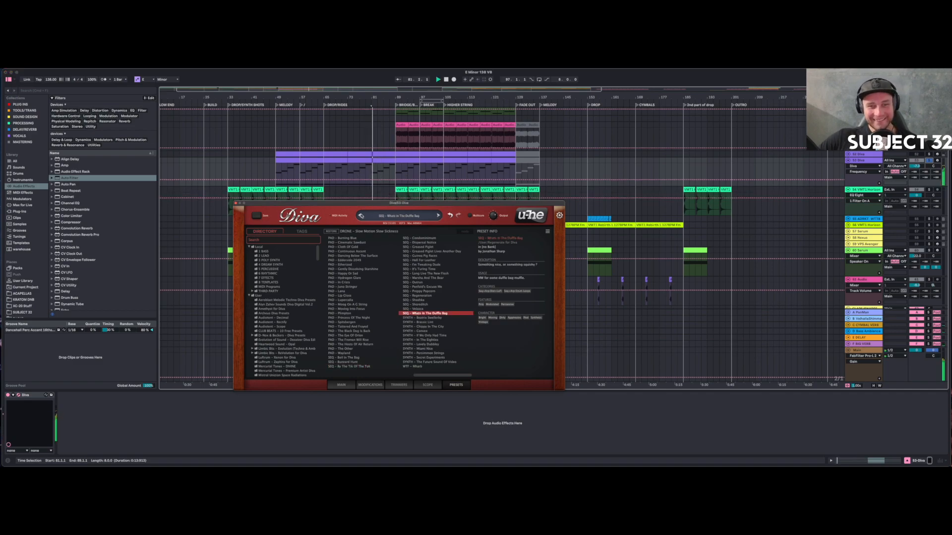
left_click(418, 308)
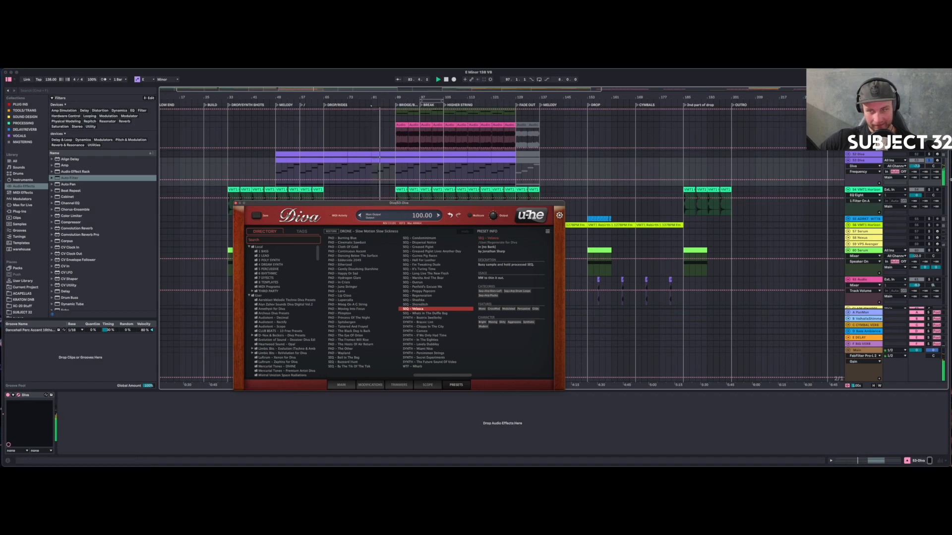
left_click(929, 160)
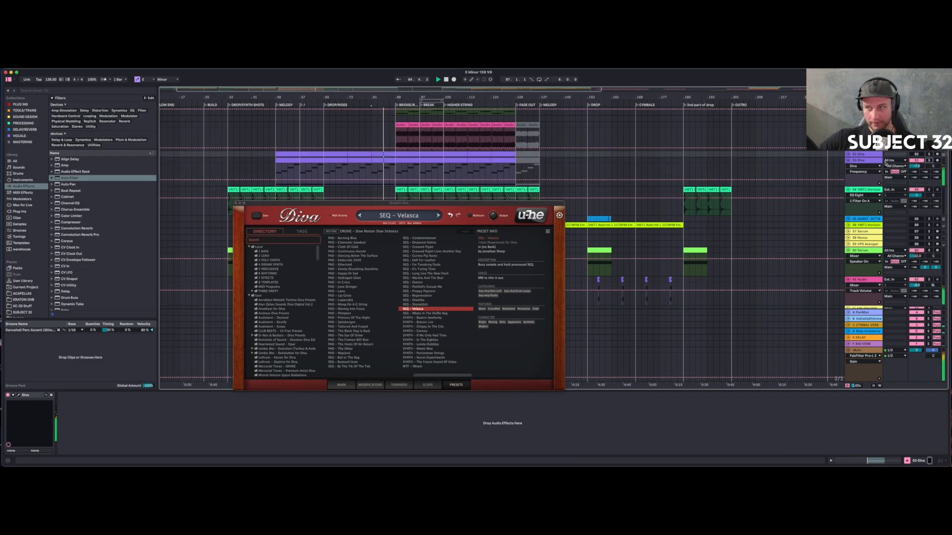
left_click(929, 161)
left_click(920, 161)
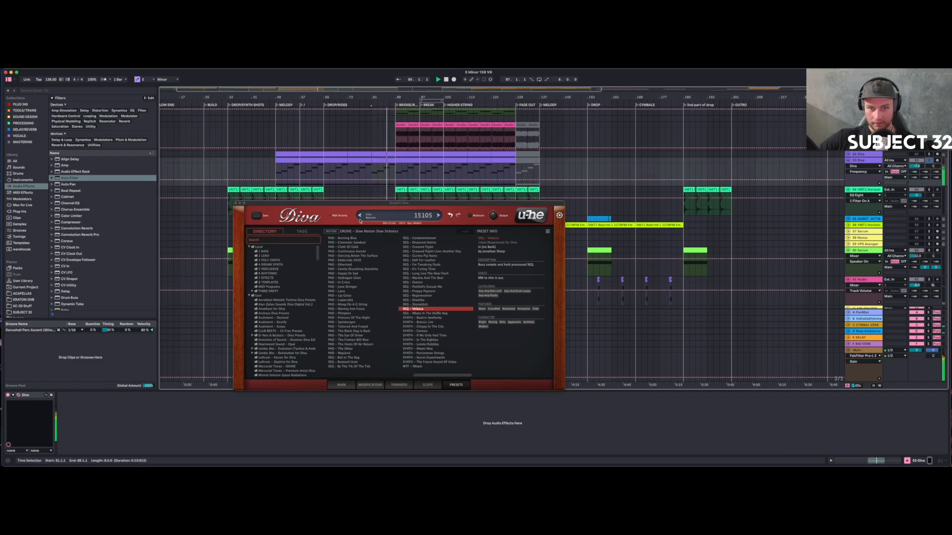
Step backward through Diva's SEQ presets from Shoreditch to Penfold's Excuse Me, auditioning each one.
left_click(361, 216)
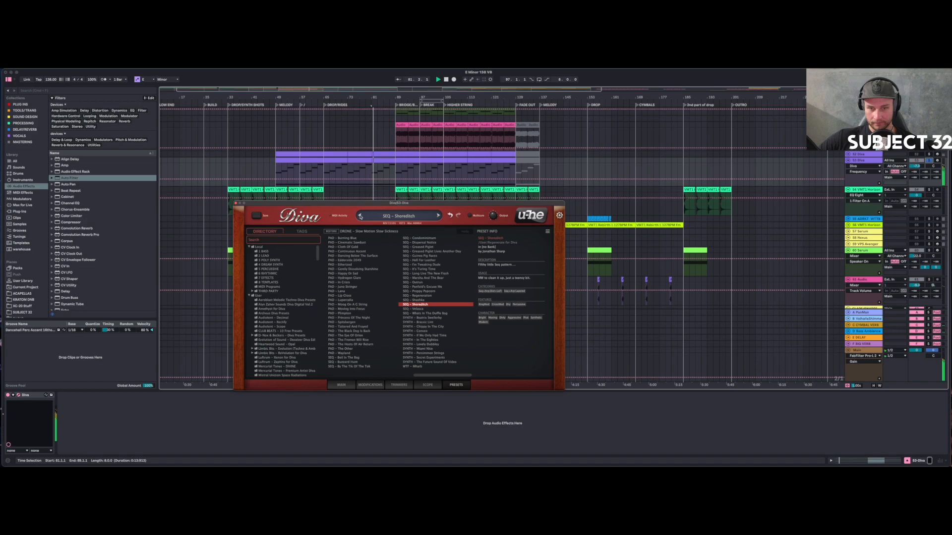
left_click(360, 216)
left_click(361, 216)
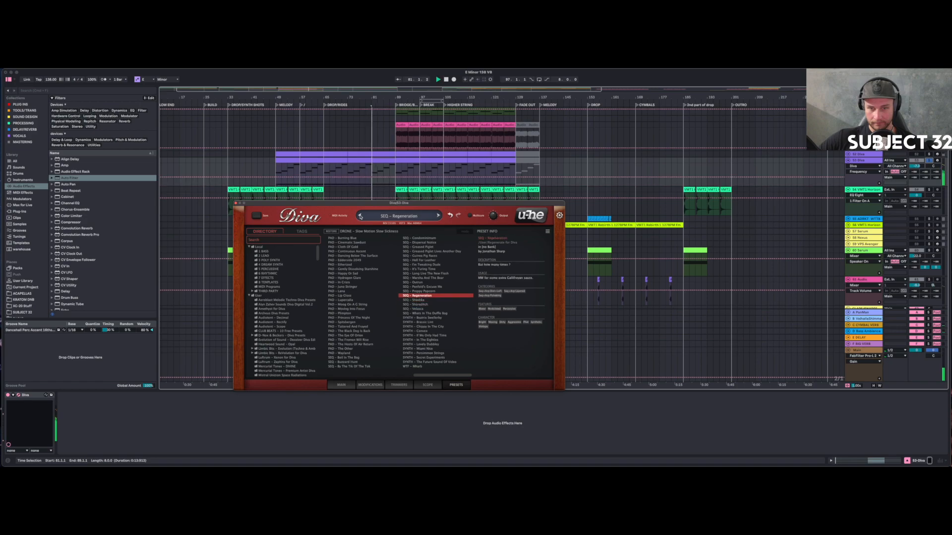
left_click(360, 216)
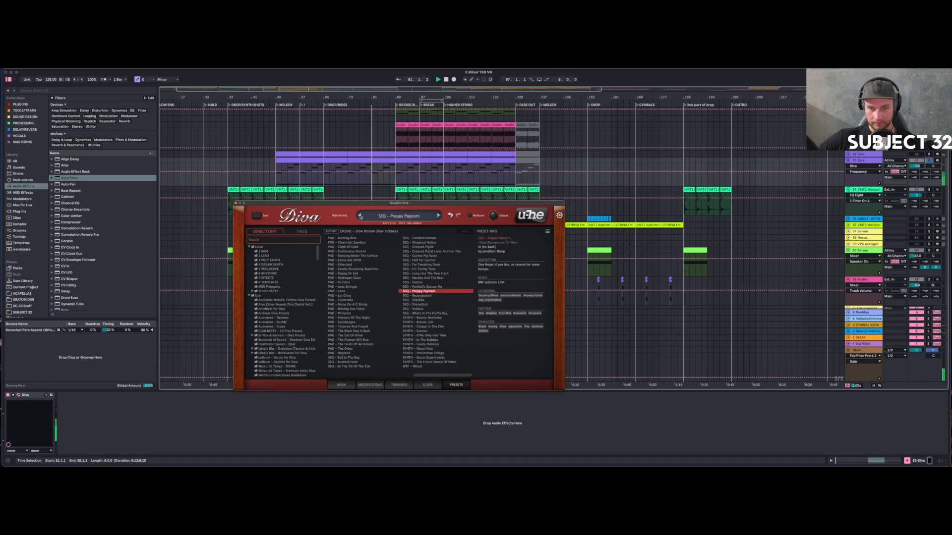
left_click(360, 216)
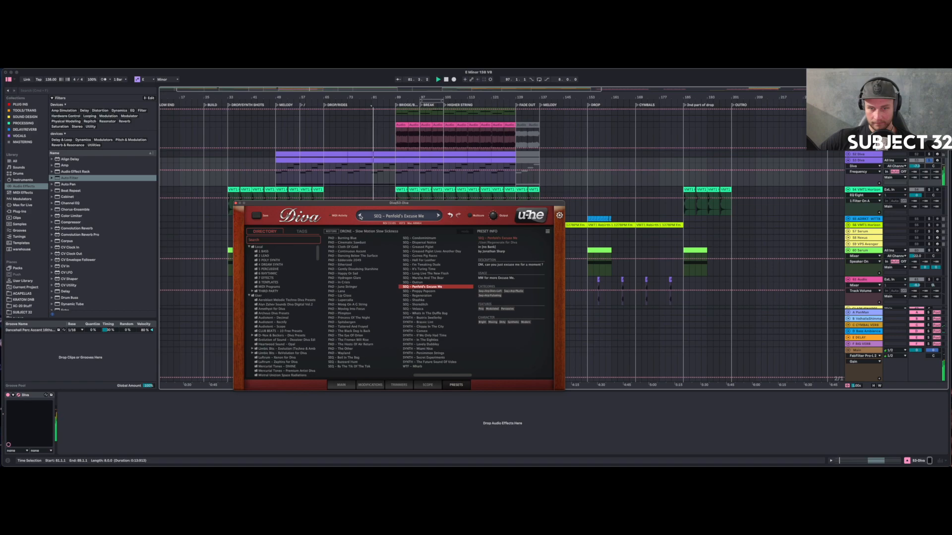
Continue backward through the SEQ presets, trying Marsha And The Bear, It's Turning Time and I'm Tweaking Dude, and stop at Hell For Leather.
left_click(360, 216)
left_click(360, 216)
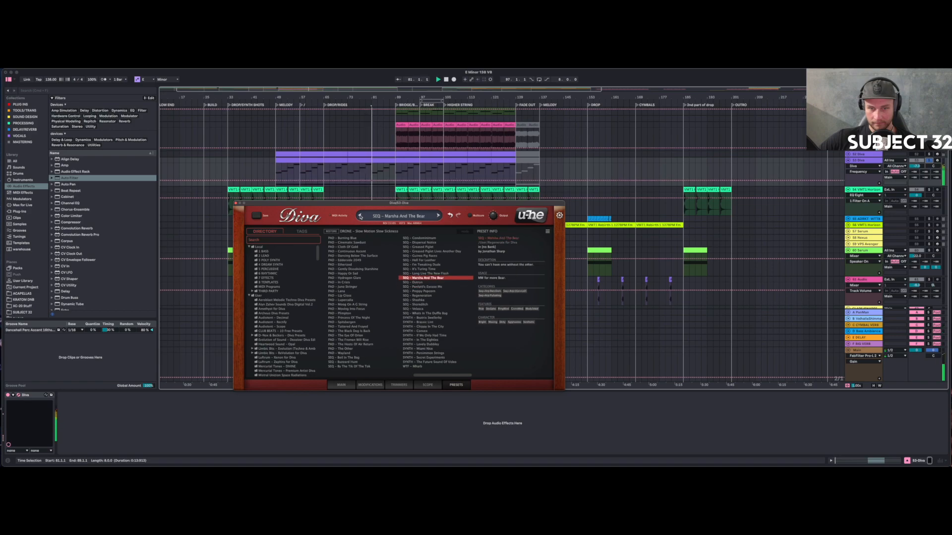
left_click(361, 216)
left_click(361, 216)
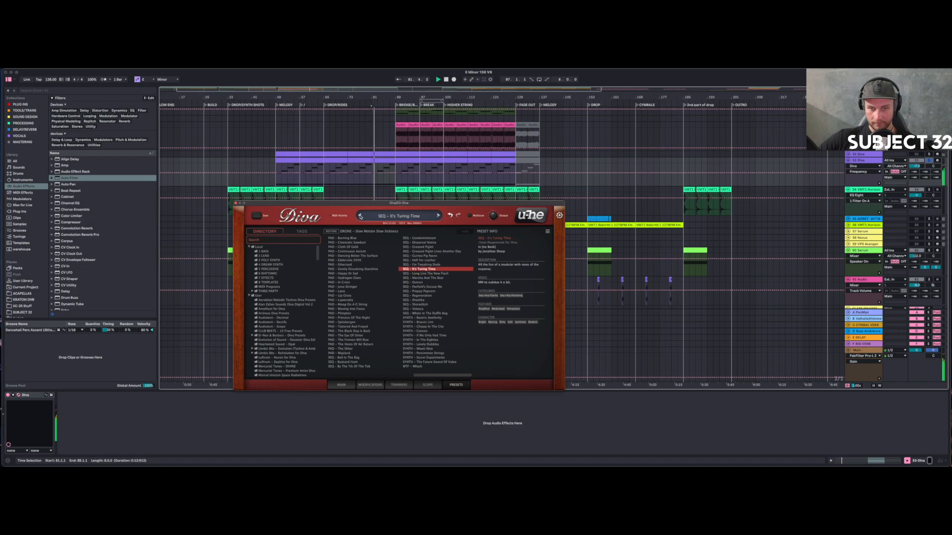
left_click(361, 217)
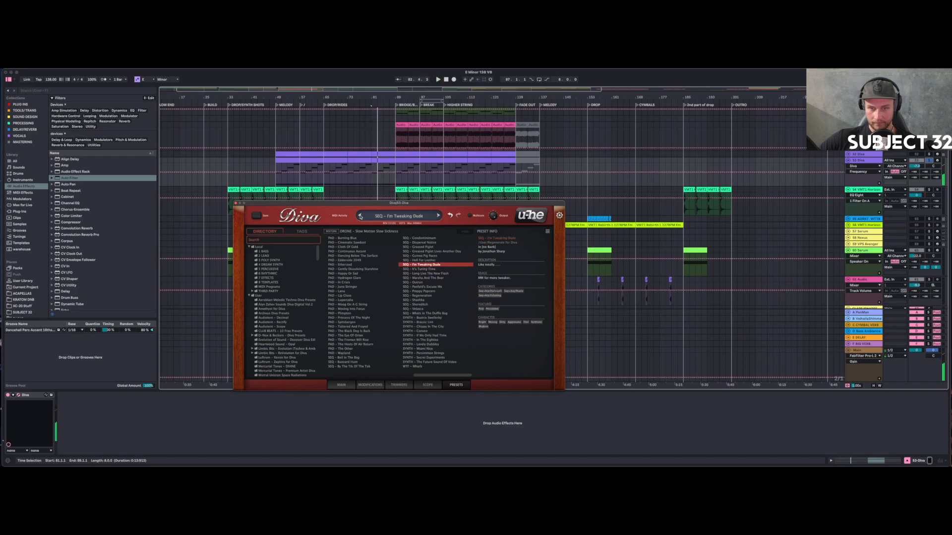
left_click(360, 216)
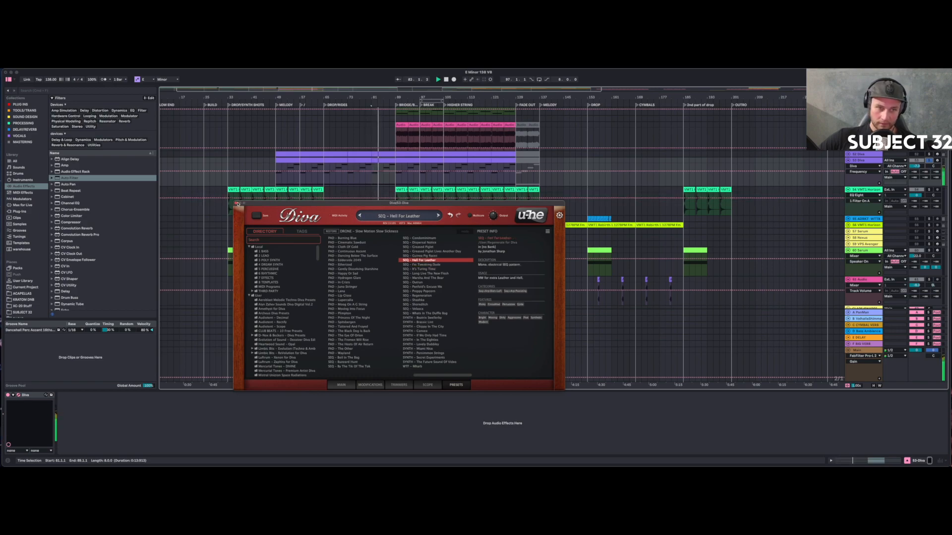
Unsolo the copied Diva track, switch its track activator and place the insert marker at bar 49.
left_click(929, 161)
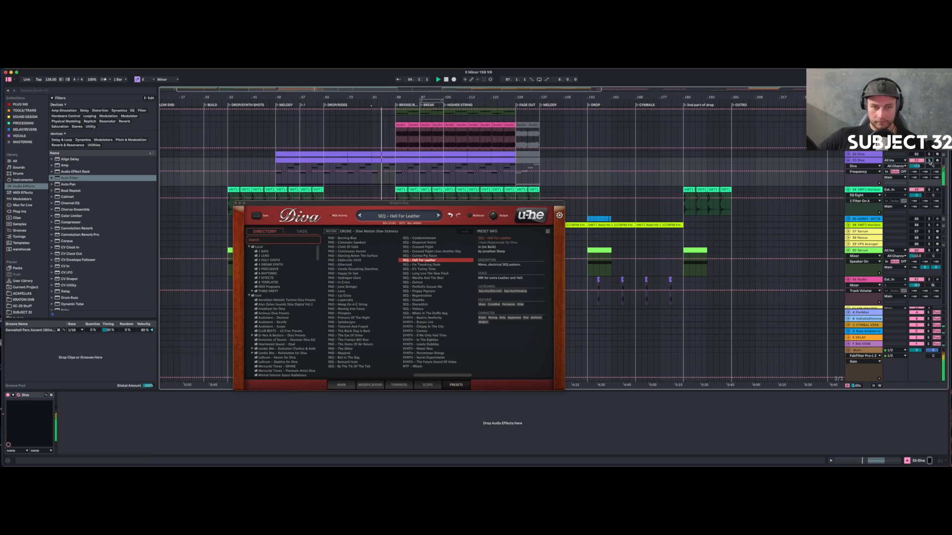
left_click(916, 161)
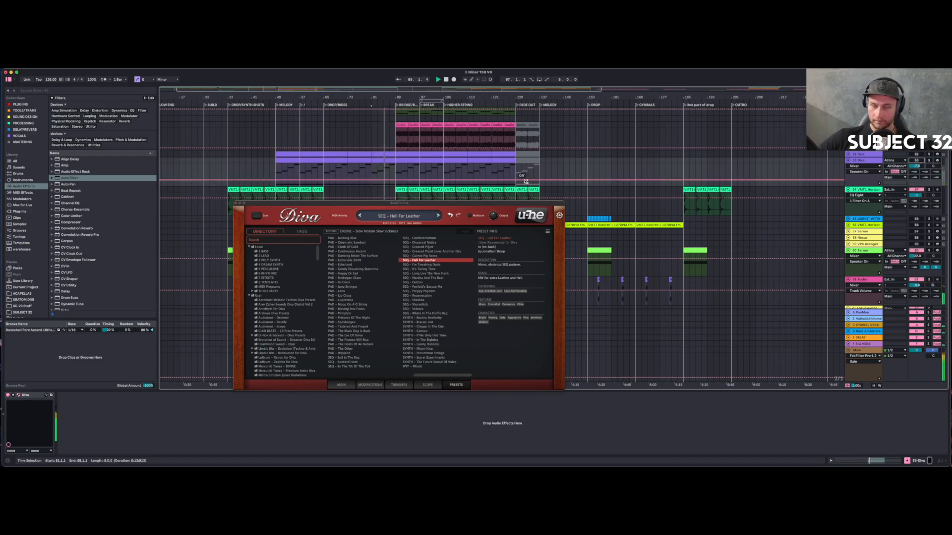
left_click(277, 173)
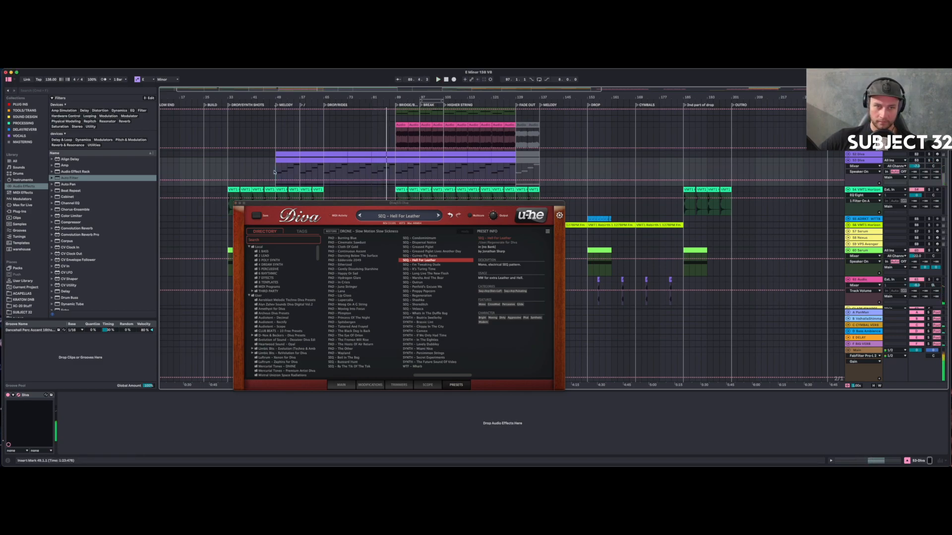
Close Diva's window, filter the plug-in library to reFX and load Nexus on the copied track in place of Diva.
left_click(235, 204)
left_click(18, 218)
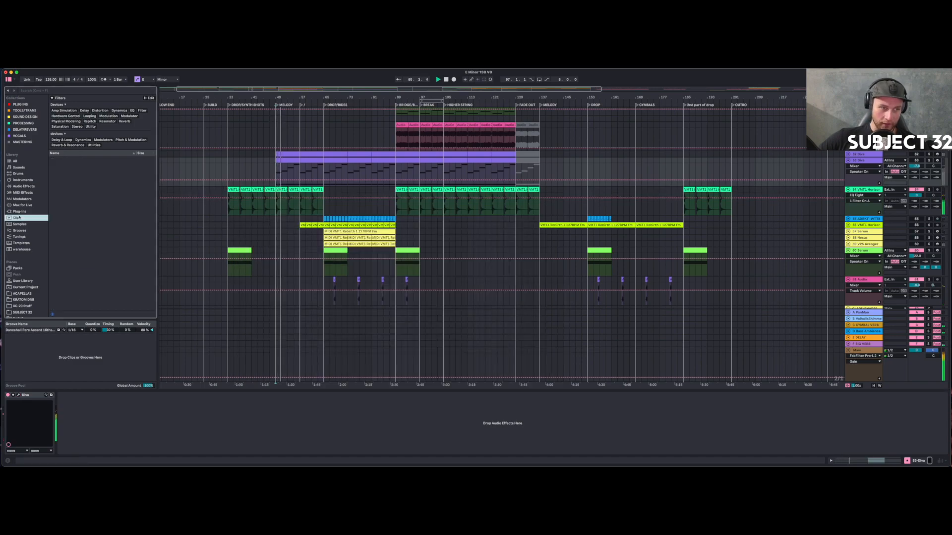
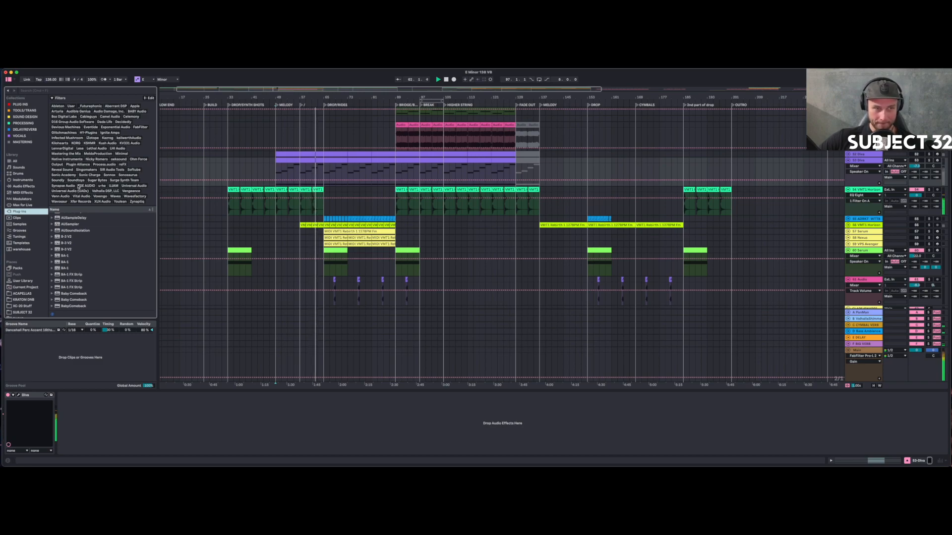
left_click(122, 164)
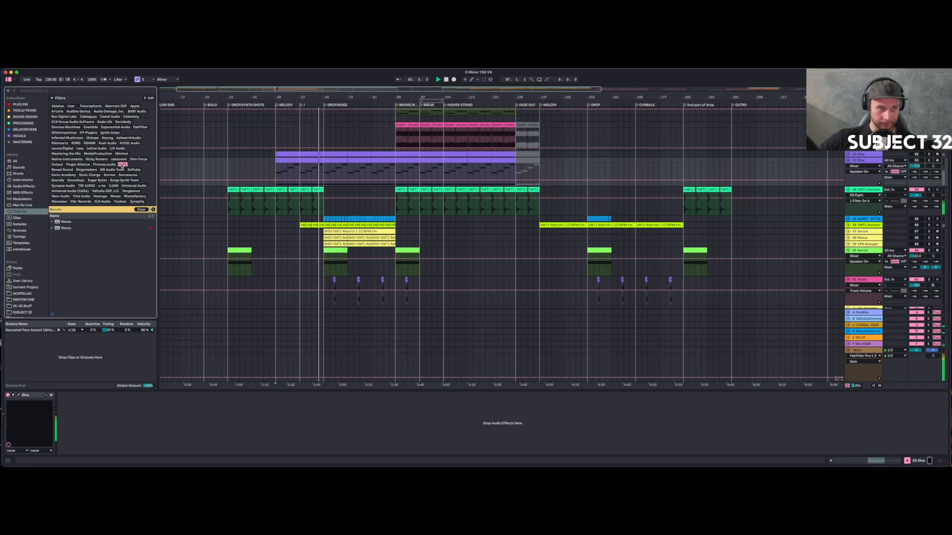
left_click(69, 229)
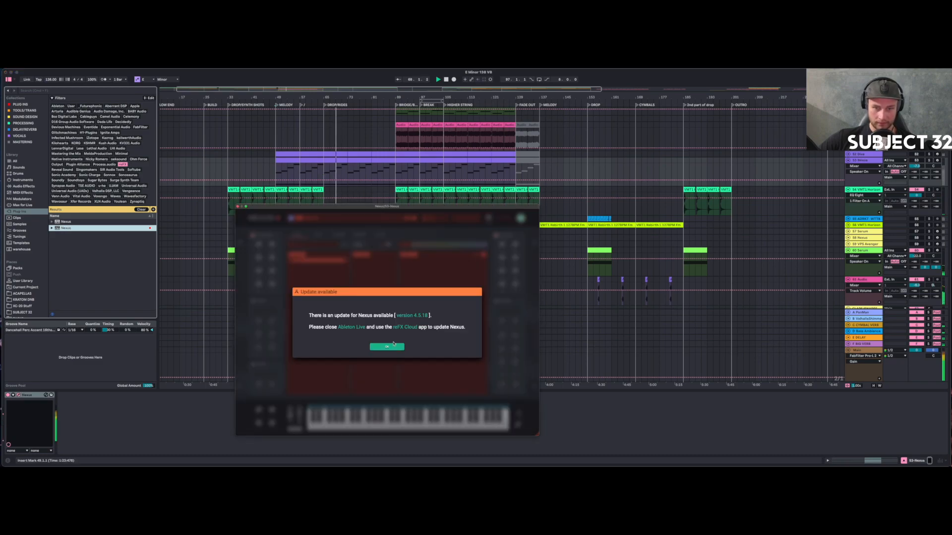
Dismiss the Nexus update notice, reposition the synth window and solo the Nexus track.
left_click(387, 348)
left_click_drag(374, 206, 443, 172)
left_click(929, 161)
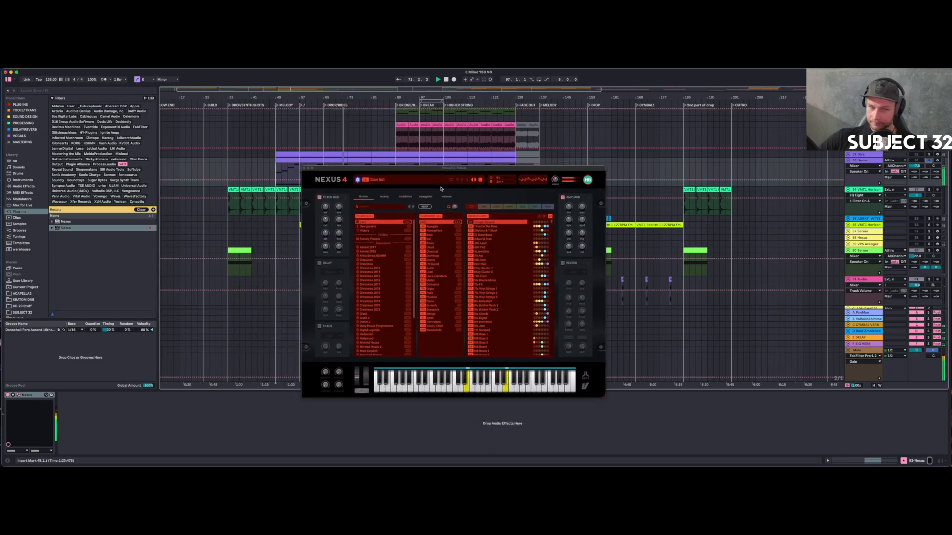
Select the Nexus expansion just above Minimal House, load the second preset in its first category and start playback to hear it.
scroll(386, 317, "down", 5)
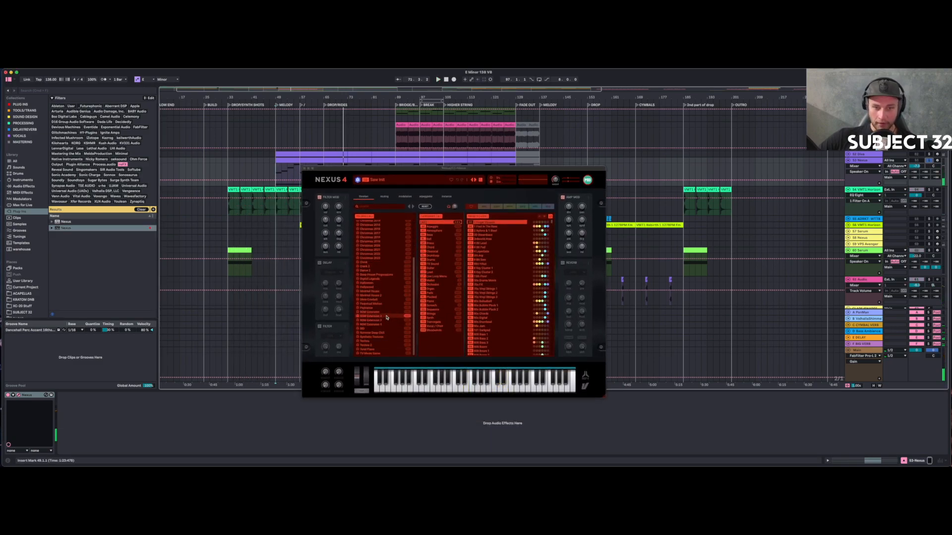
left_click(380, 288)
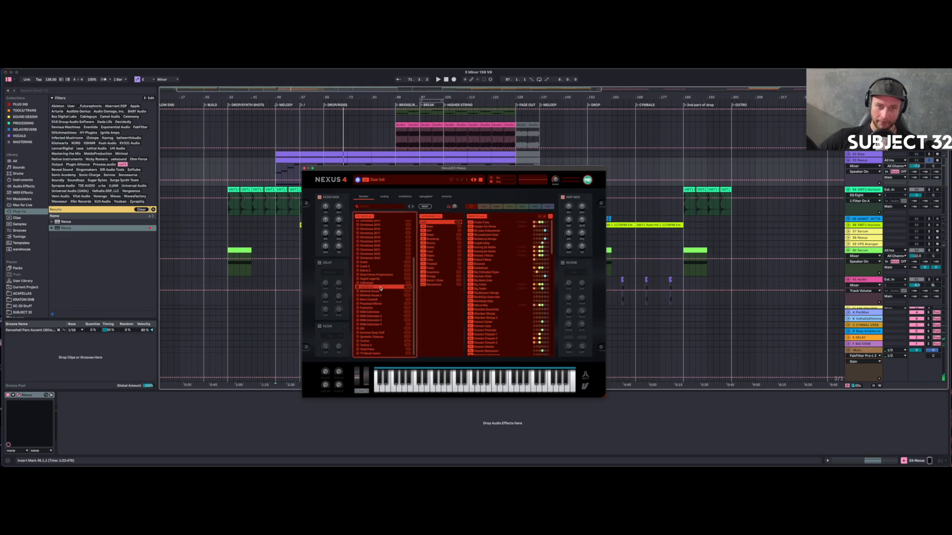
left_click(435, 228)
left_click(491, 228)
key("space")
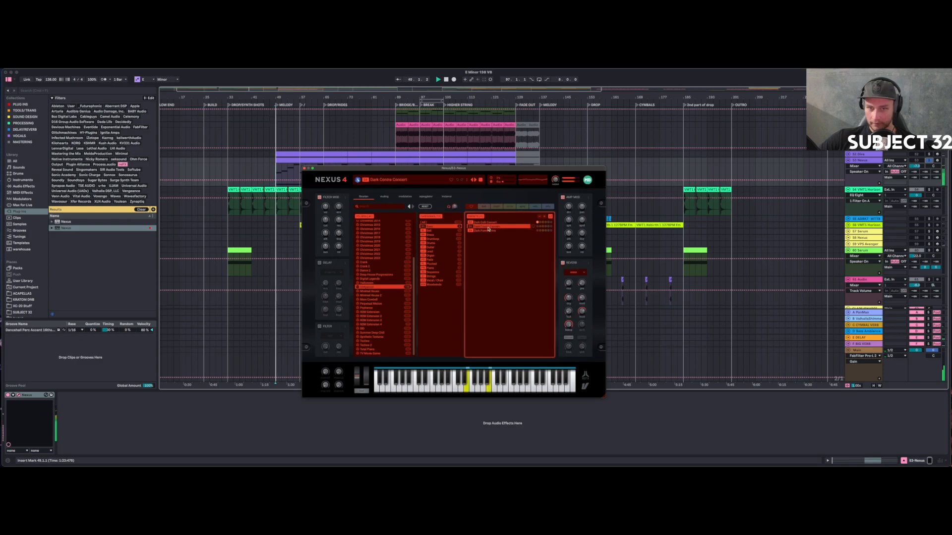
Lower the Nexus track's volume and close the Nexus window.
left_click(916, 166)
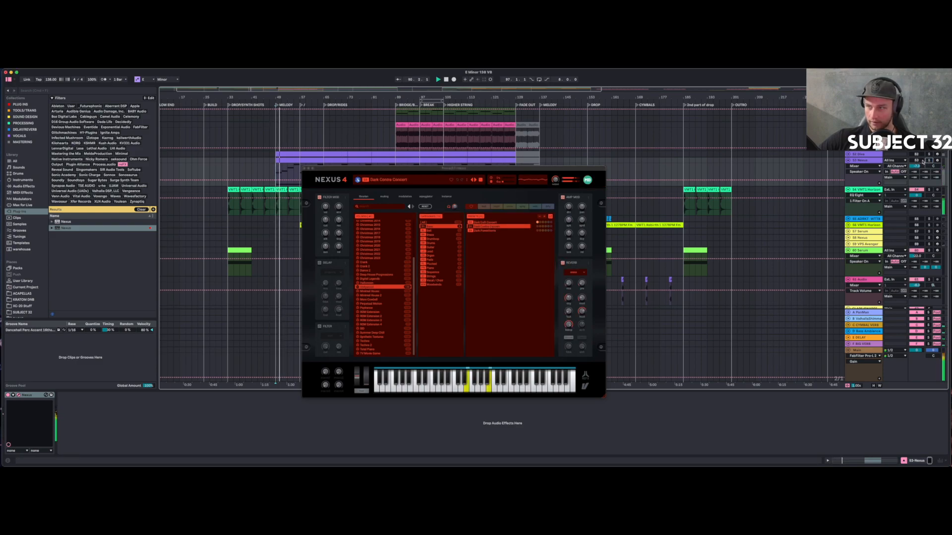
left_click_drag(916, 166, 916, 173)
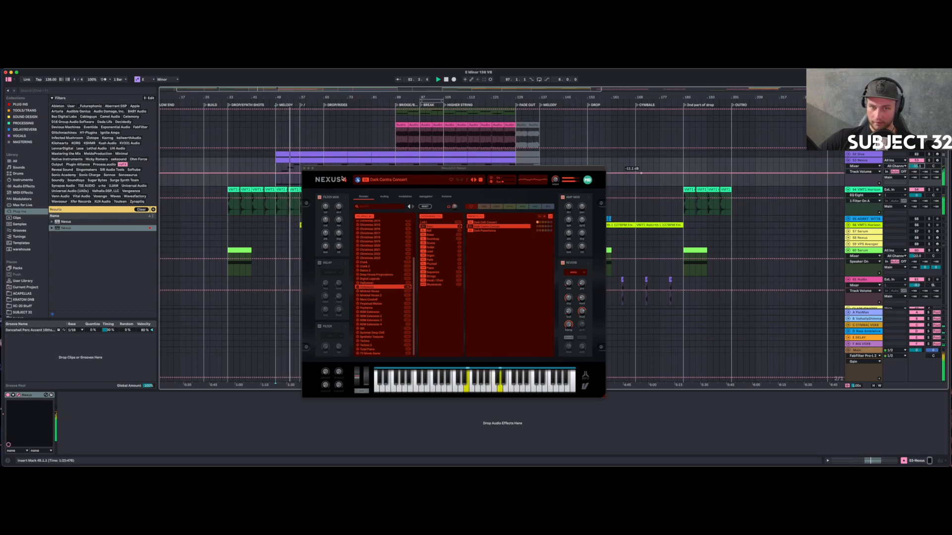
left_click(304, 169)
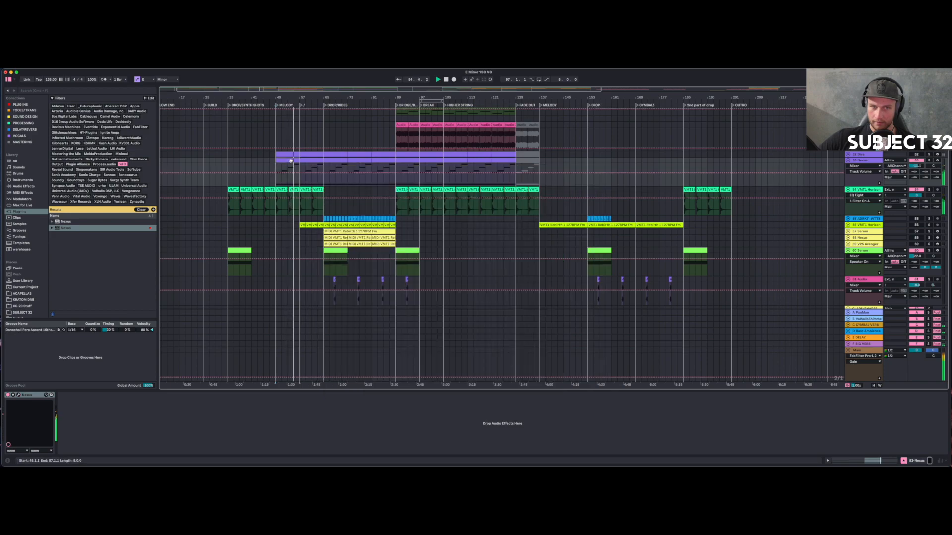
Open the Nexus clip at bar 49 in an enlarged note editor and add a two-bar F#3 note at its start.
double_click(289, 161)
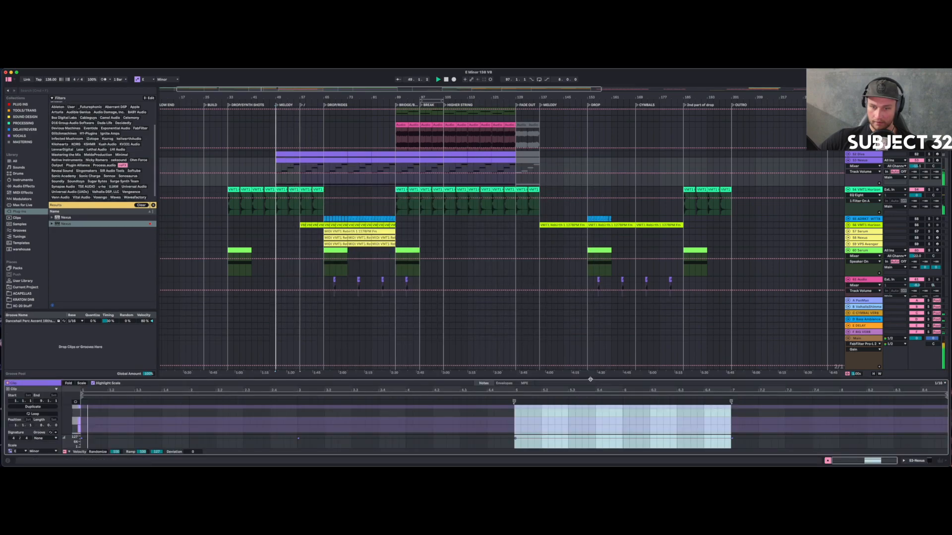
left_click_drag(599, 390, 598, 245)
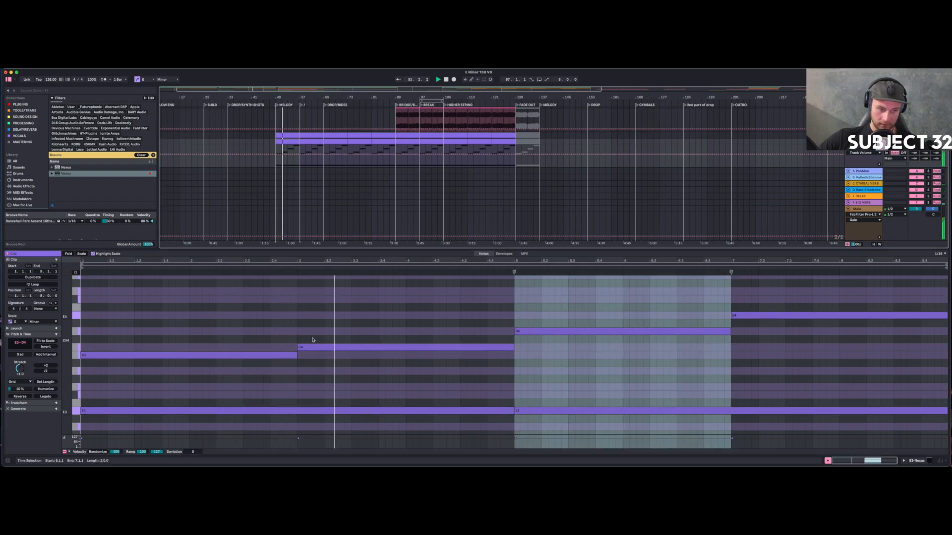
left_click(84, 387)
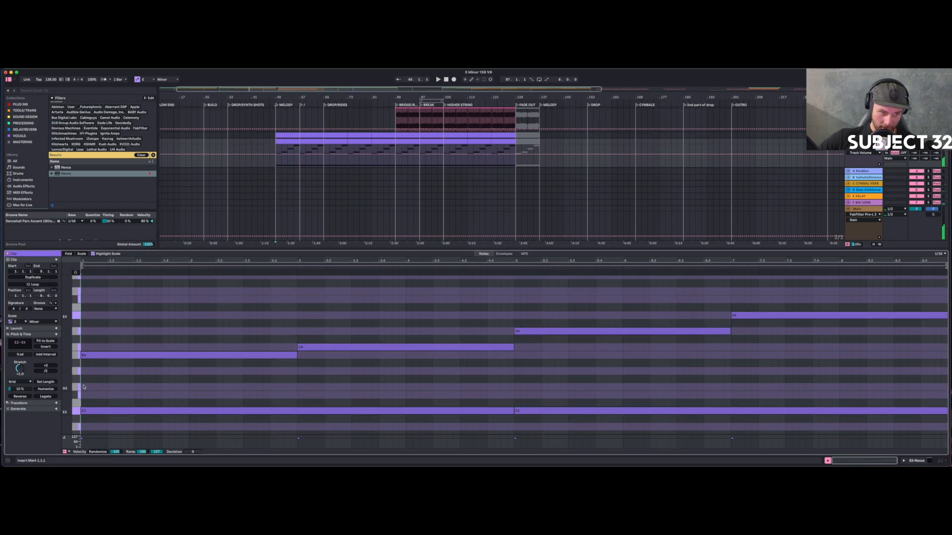
left_click_drag(85, 387, 298, 387)
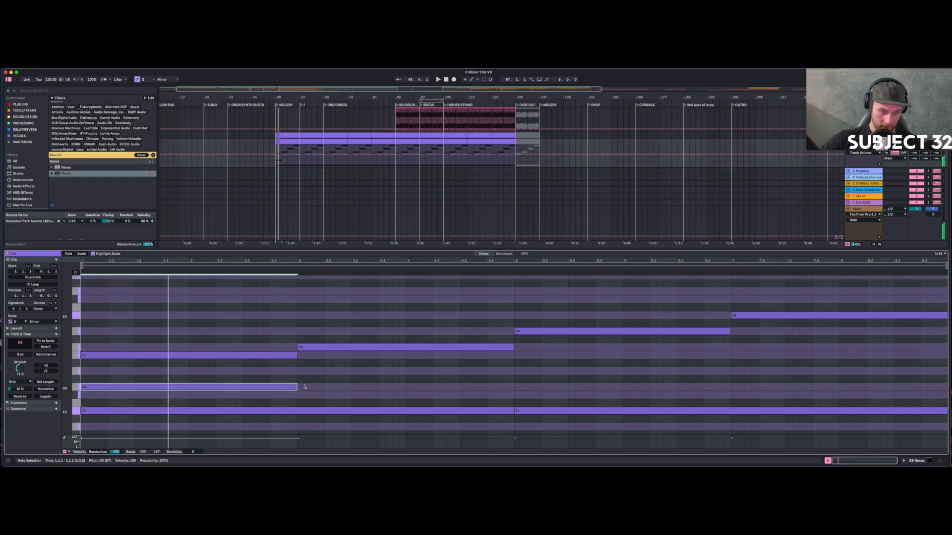
key("Down")
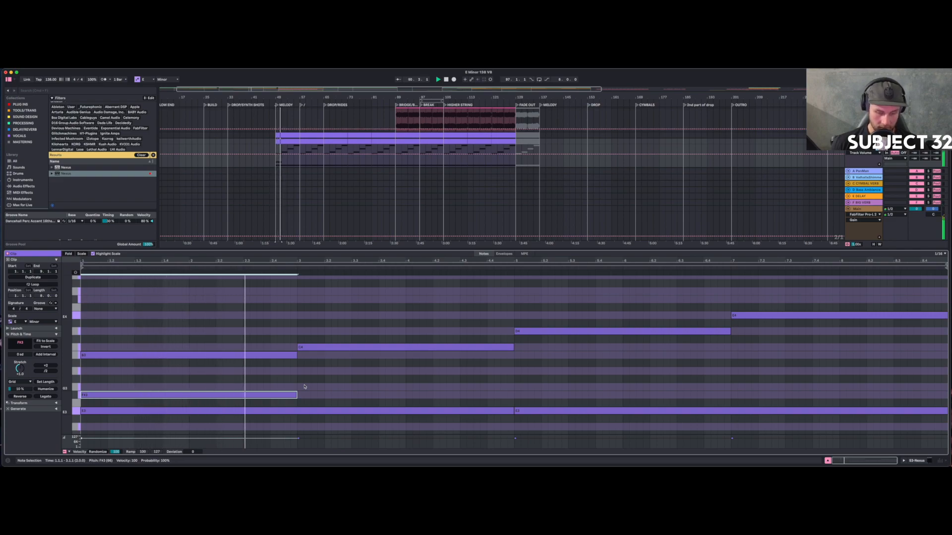
Duplicate the two-bar F#3 note across the rest of the clip, transposing the successive copies to G3, A3 and C4.
key("ctrl+d")
key("Up")
key("ctrl+d")
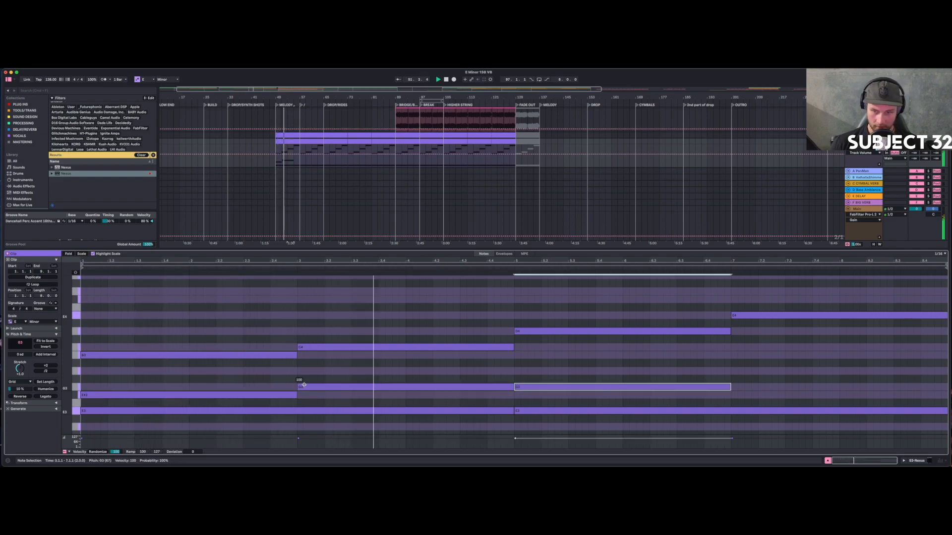
key("Up")
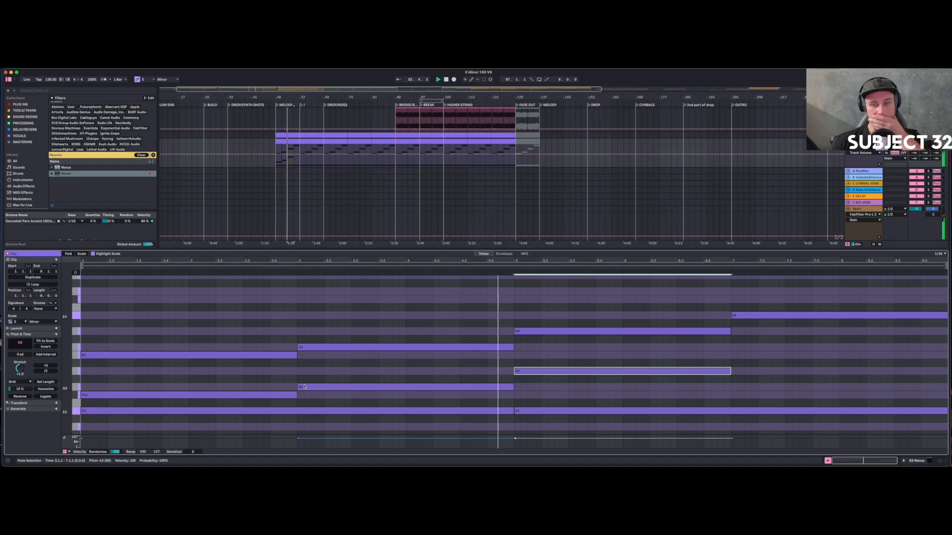
key("ctrl+d")
key("Up")
key("Up")
key("Up")
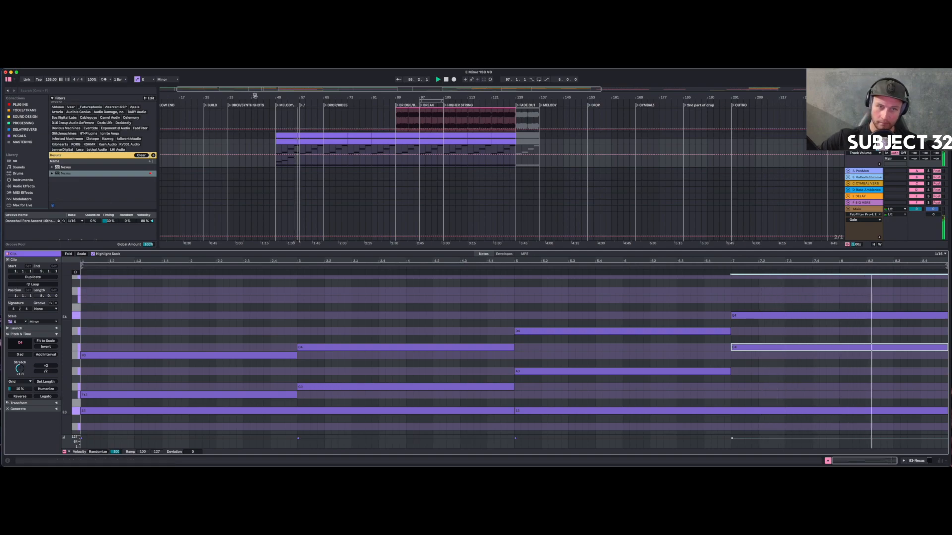
Add a one-bar high note in the clip's last bar, audition it from bar 55 and raise it to G4.
double_click(841, 301)
left_click_drag(843, 300, 940, 293)
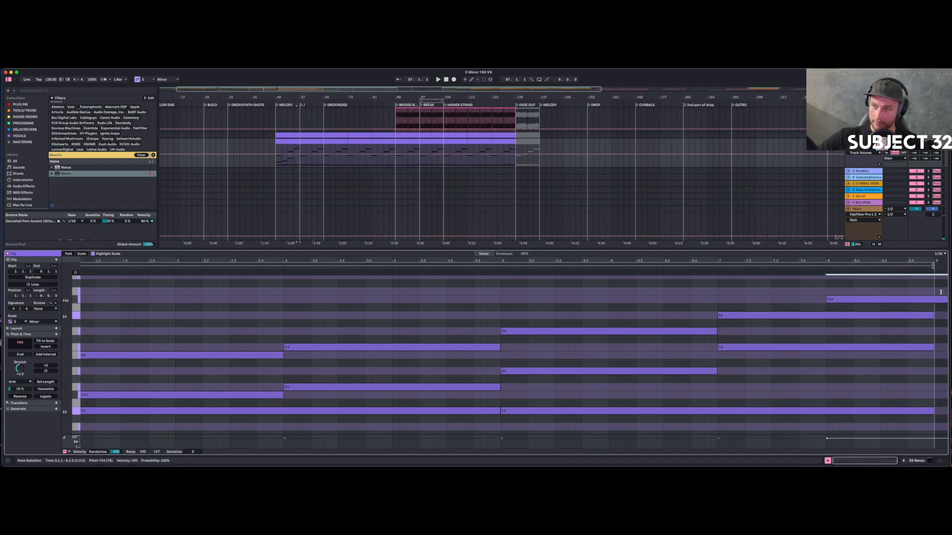
left_click(292, 160)
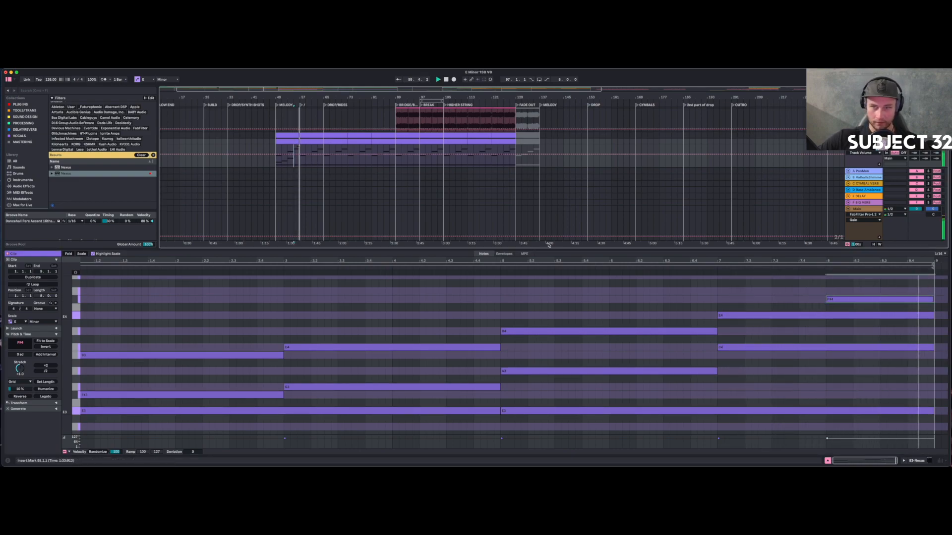
left_click(843, 301)
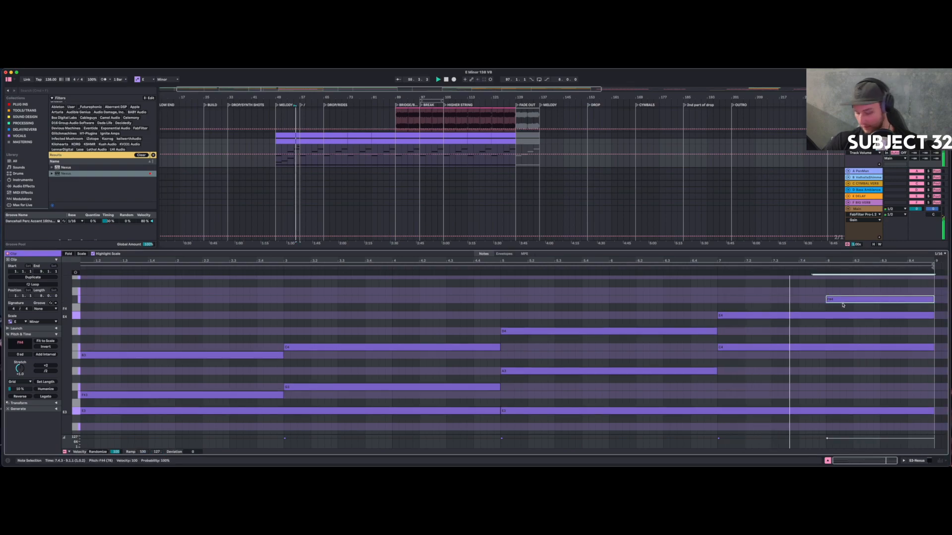
key("Up")
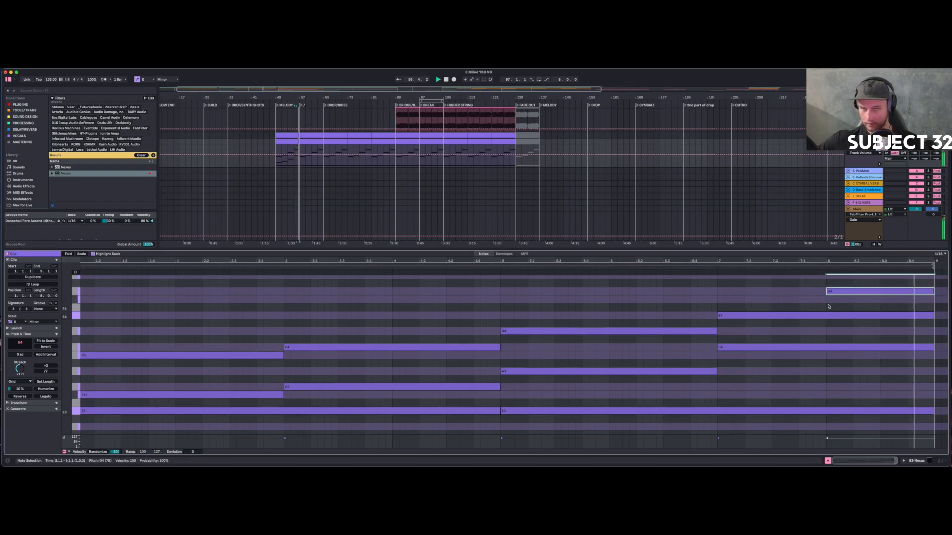
Duplicate the edited eight-bar Nexus clip from bar 49 through to the end of the Fade Out section.
left_click(294, 142)
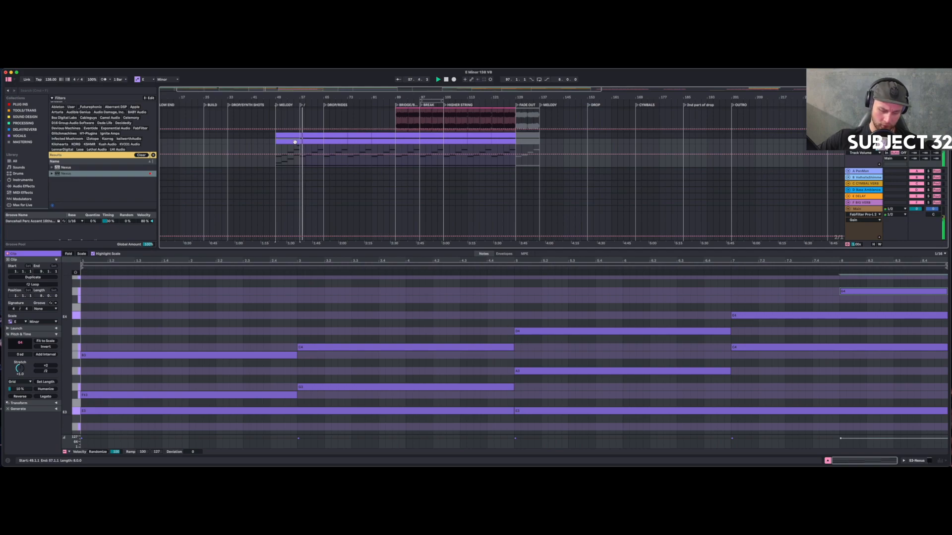
key("super+d")
key("super+d")
key("super+d")
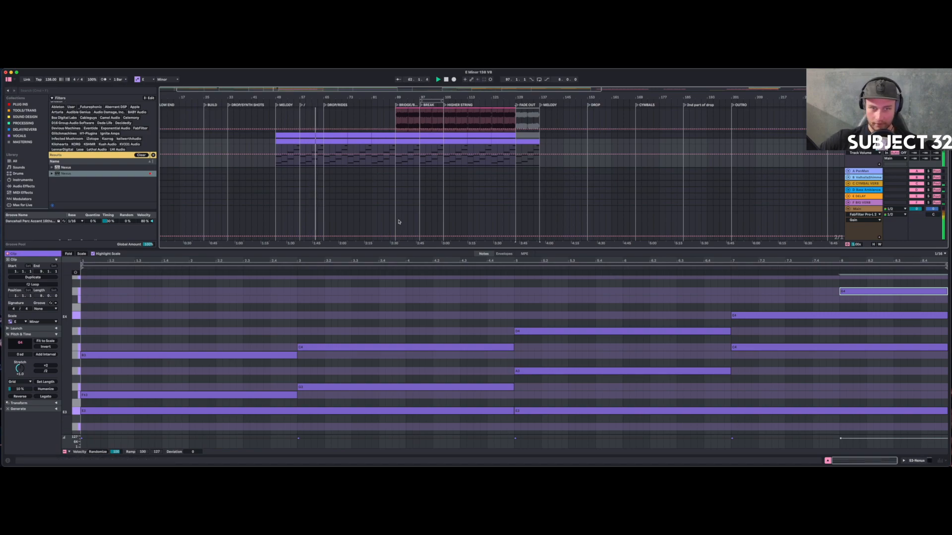
Hide the note editor and listen to the layered arrangement, including the break from bar 97.
key("shift+Tab")
scroll(323, 134, "up", 5)
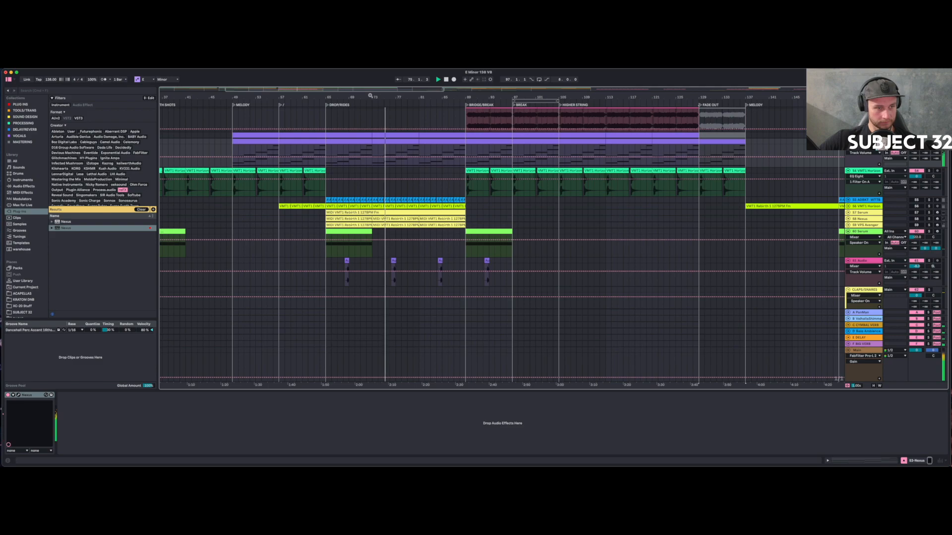
left_click_drag(370, 96, 369, 84)
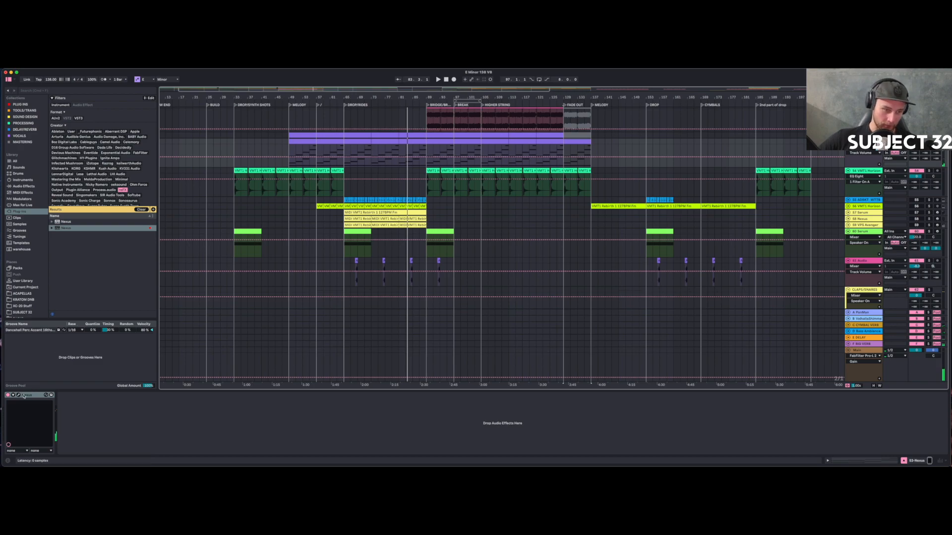
left_click(454, 150)
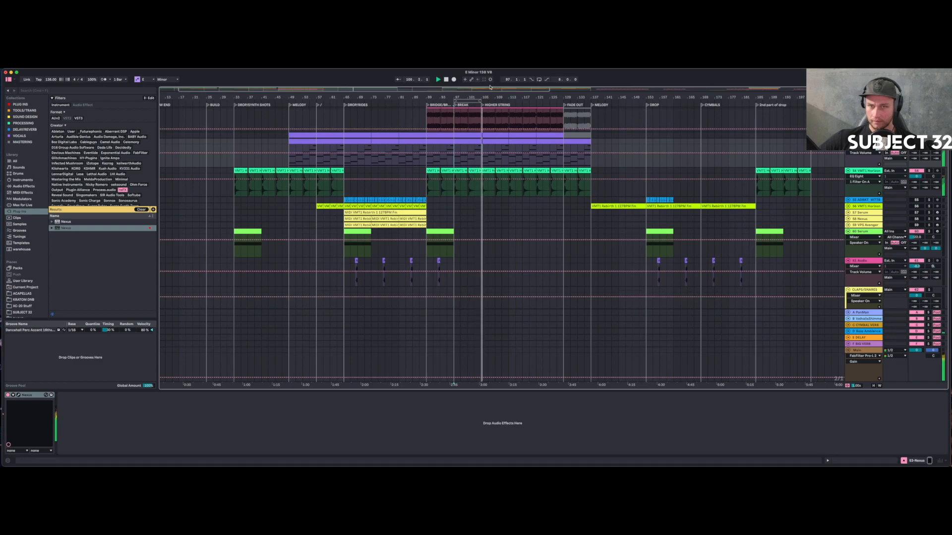
Open the Nexus clip at bar 97 for note editing and adjust the height of the note editor.
double_click(470, 142)
left_click_drag(262, 213, 260, 212)
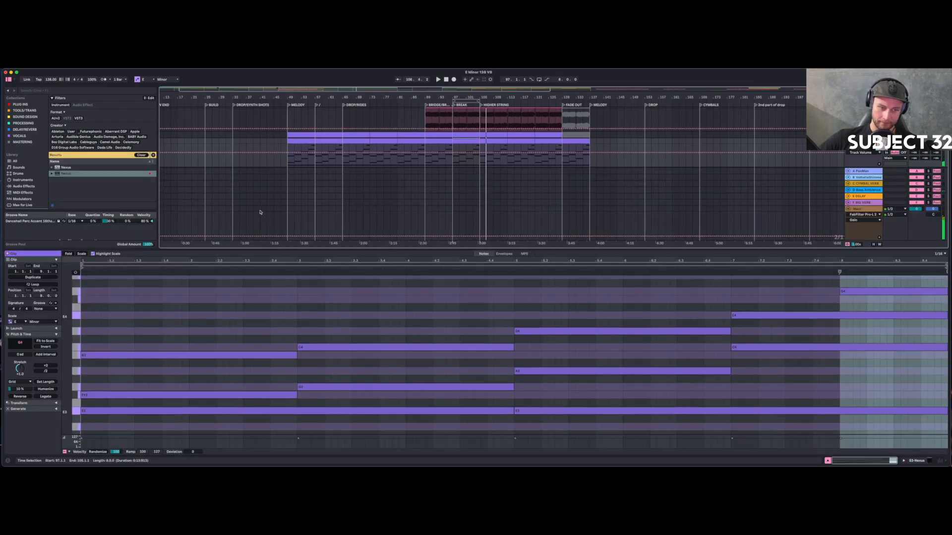
left_click_drag(271, 248, 344, 206)
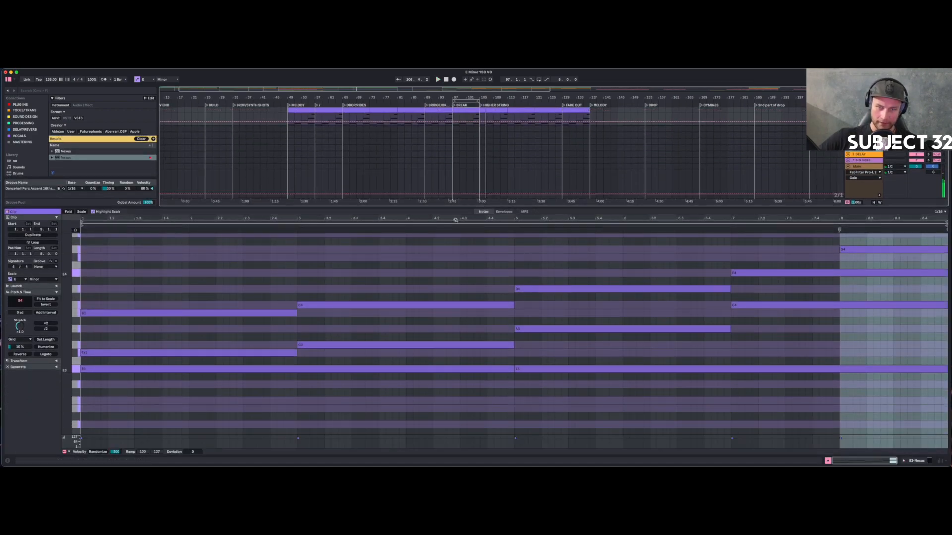
left_click_drag(457, 205, 449, 238)
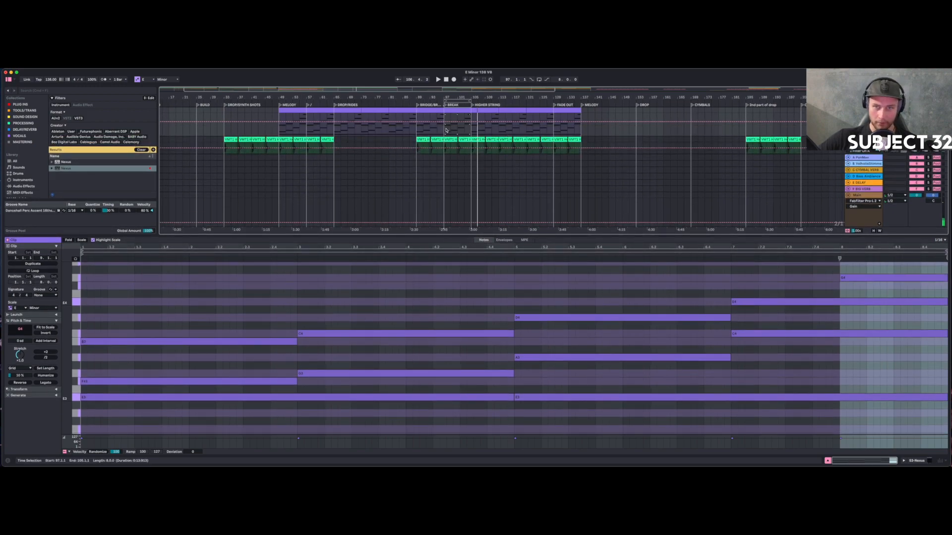
Lower the F#3 note at the start of the bar 97 clip to B2.
left_click(119, 397)
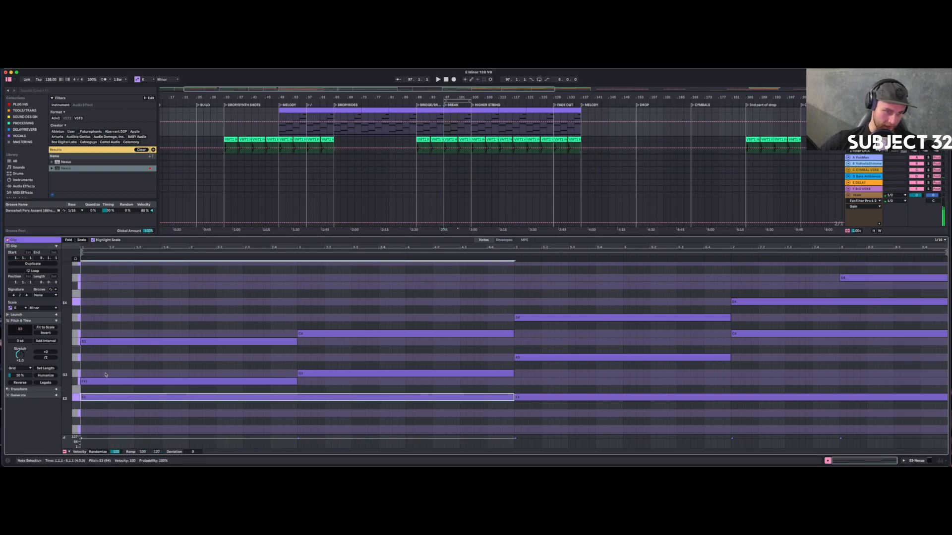
left_click_drag(100, 378, 108, 391)
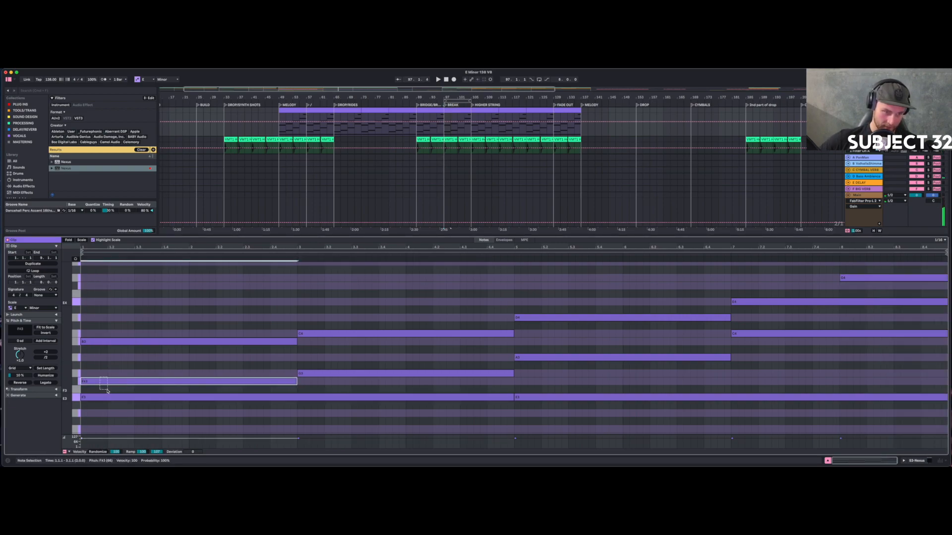
key("Down")
key("Down")
key("Down")
key("Down")
key("Down")
key("Down")
key("Down")
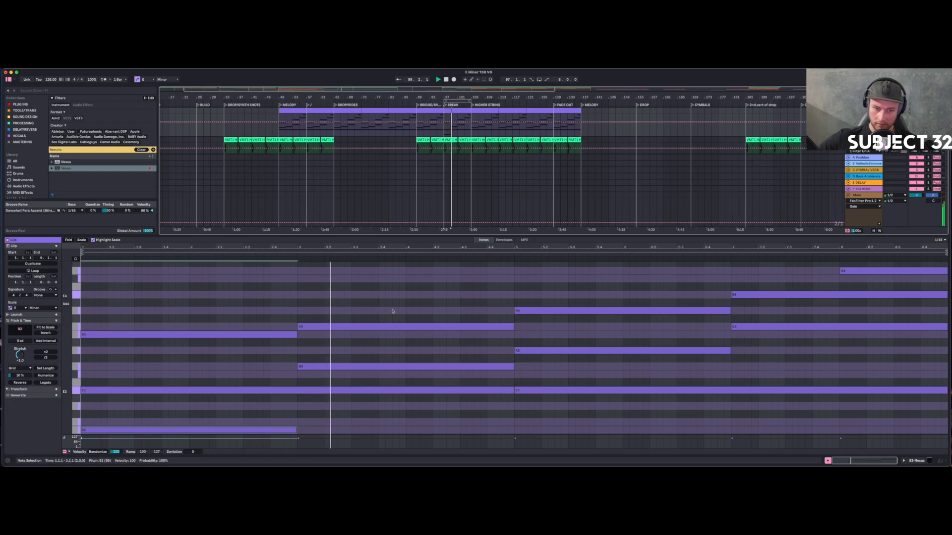
Lower the clip's G3, A3 and C4 notes by an octave to G2, A2 and C3.
left_click(338, 366)
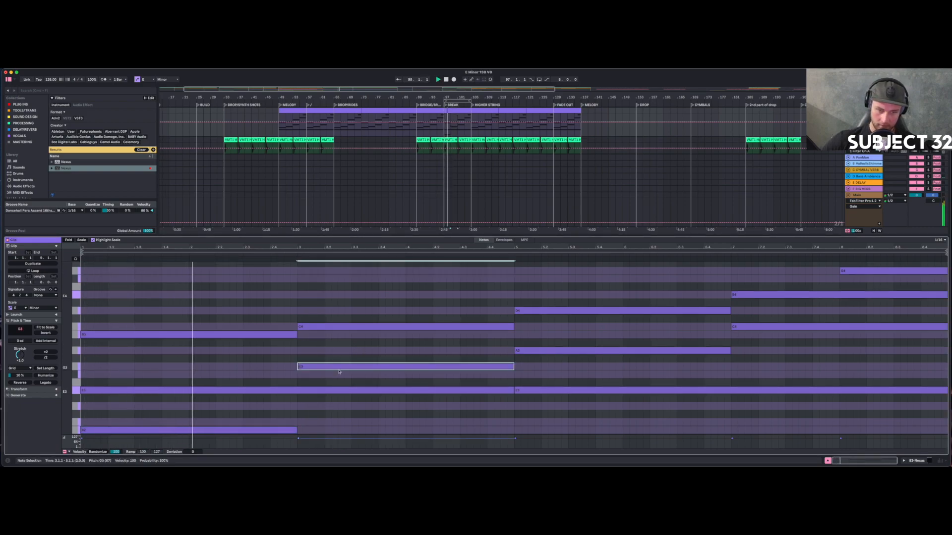
key("shift+Down")
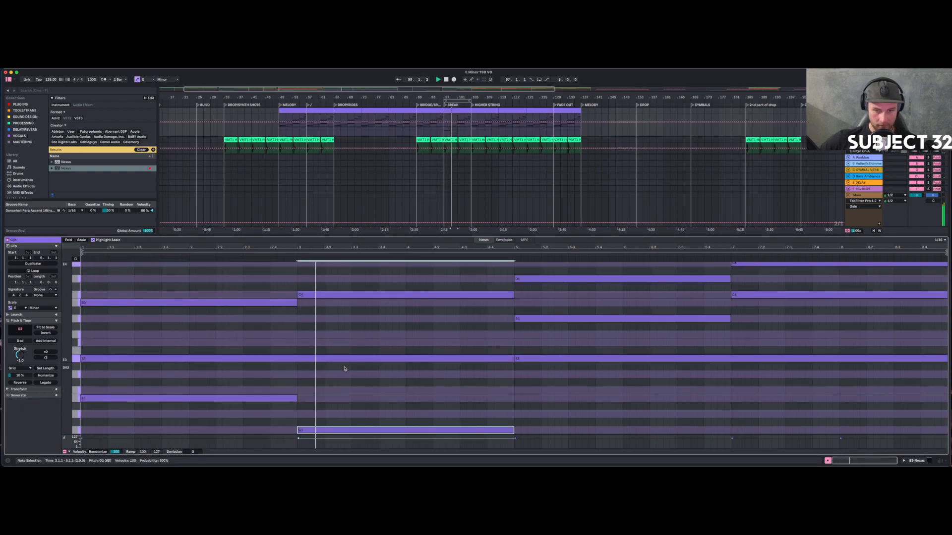
left_click(528, 320)
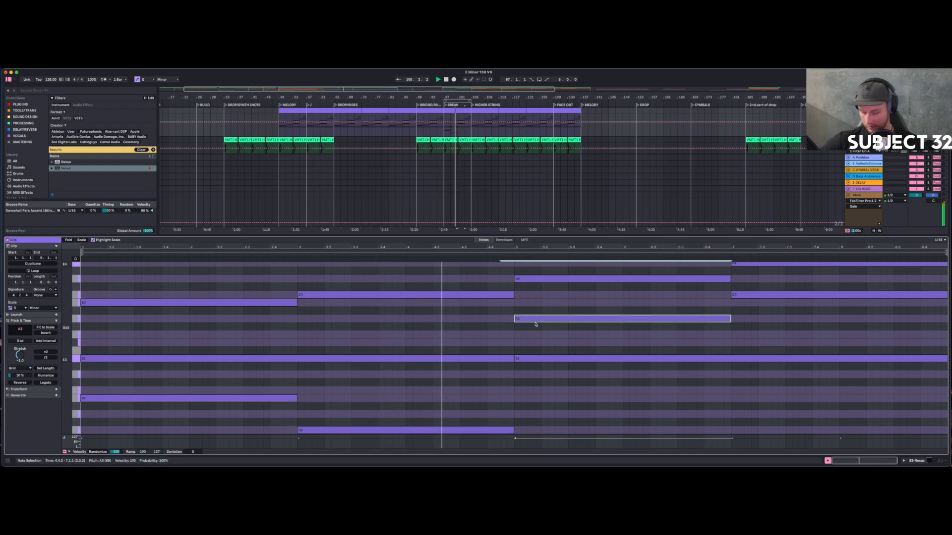
key("shift+Down")
key("Down")
left_click(755, 296, "shift")
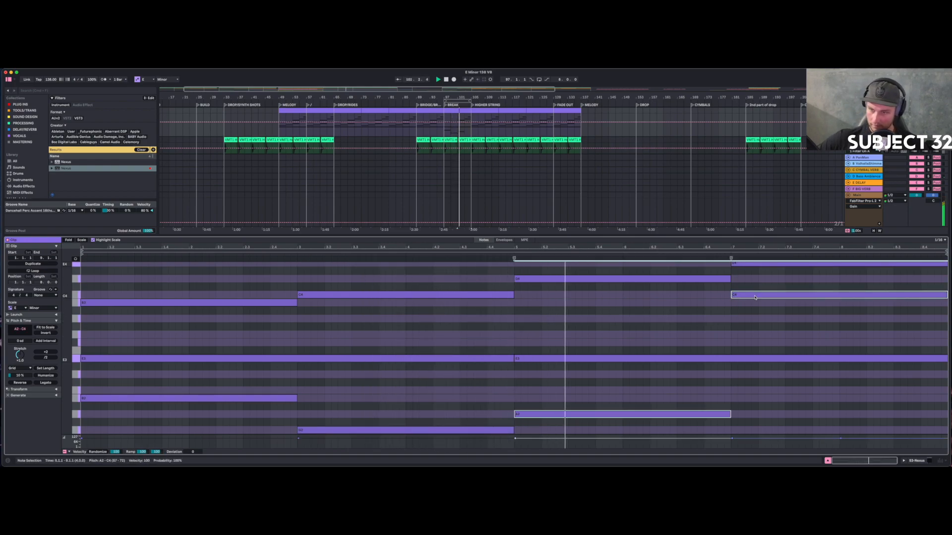
key("shift+Down")
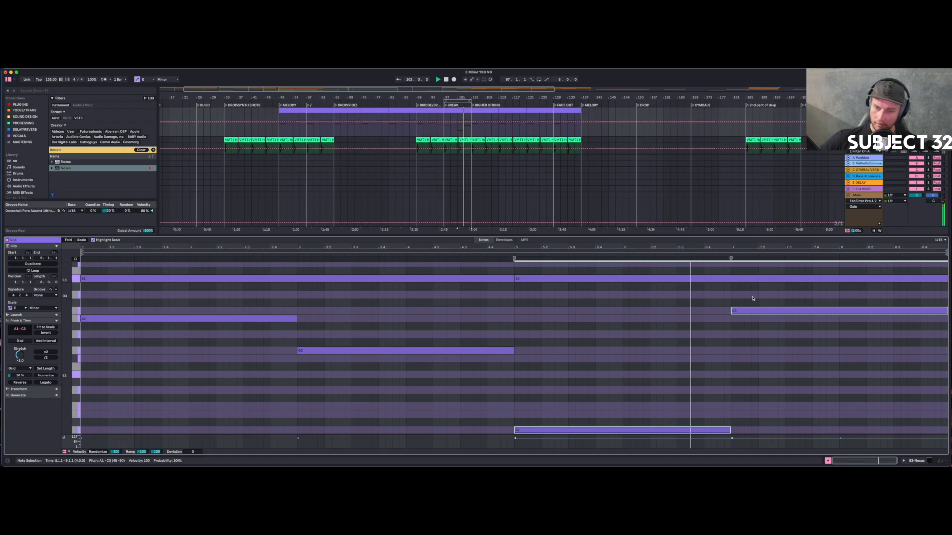
left_click_drag(540, 385, 594, 440)
key("shift+Up")
scroll(625, 372, "up", 3)
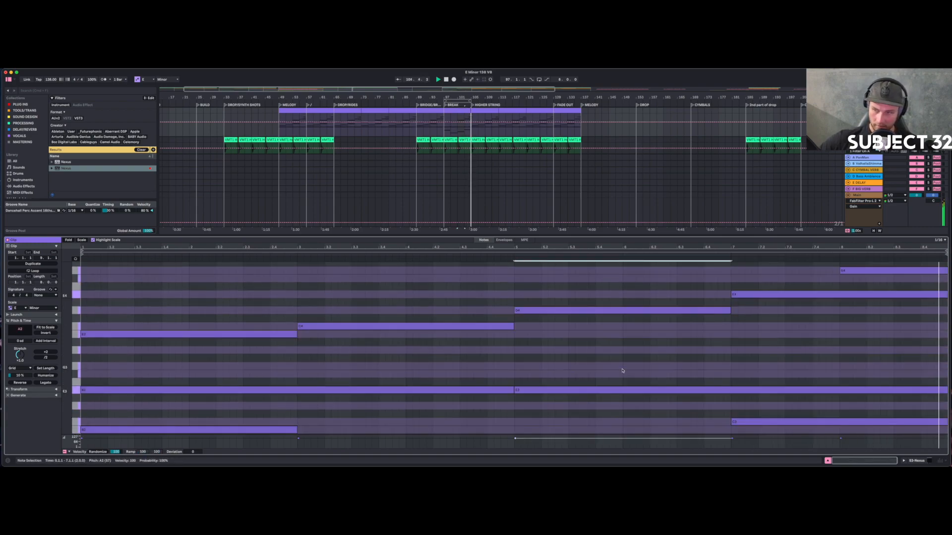
Delete the high G4 note in the clip's last bar, enlarge the note editor and select the D4 note.
left_click_drag(819, 276, 862, 264)
key("Delete")
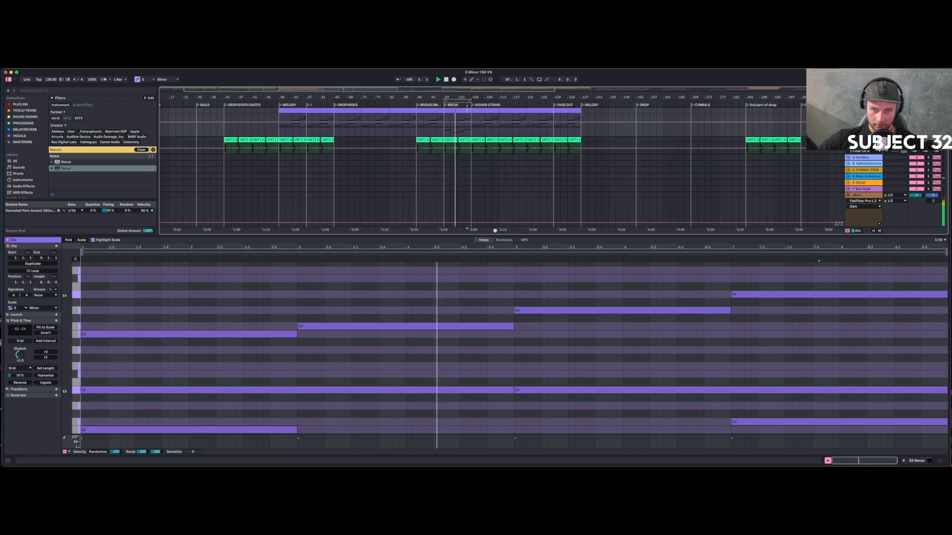
left_click_drag(496, 236, 496, 171)
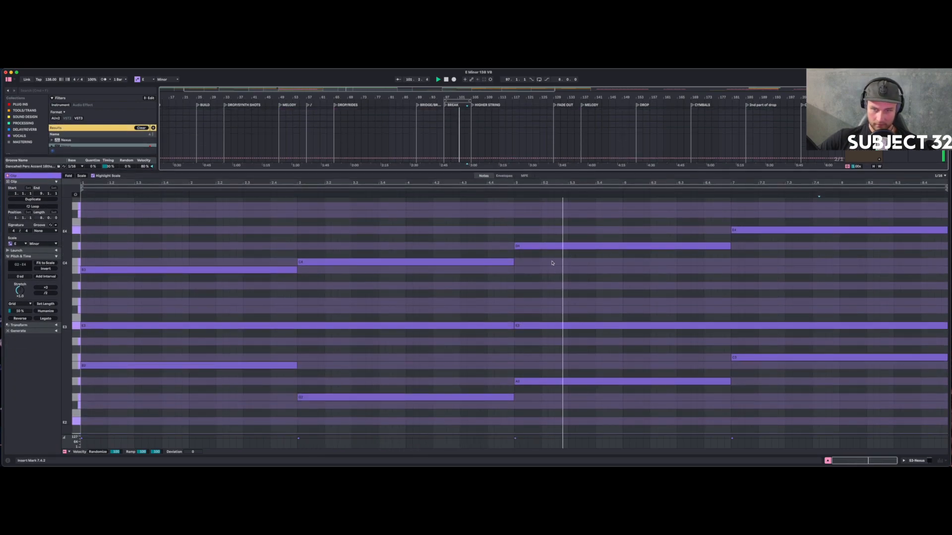
left_click(583, 245)
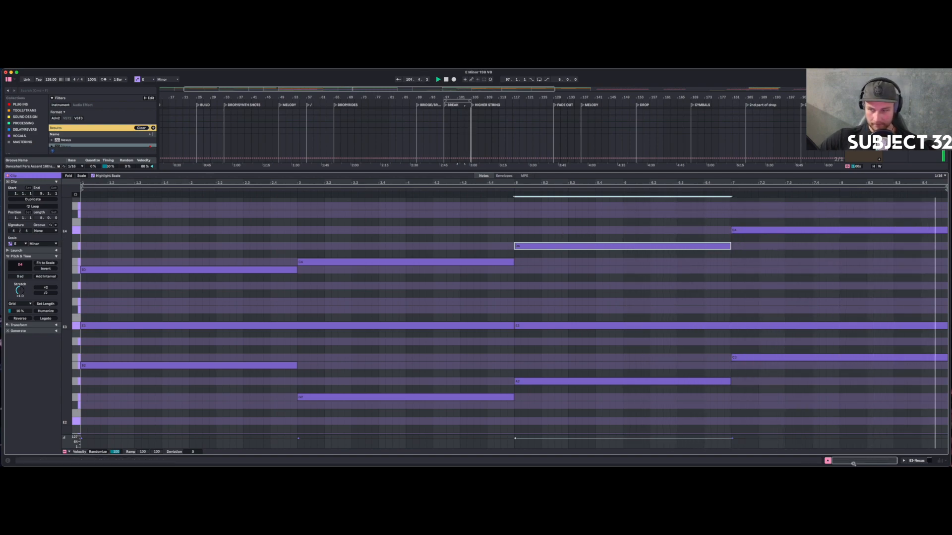
Return to the arrangement and play the Nexus part from bar 97.
key("shift+Tab")
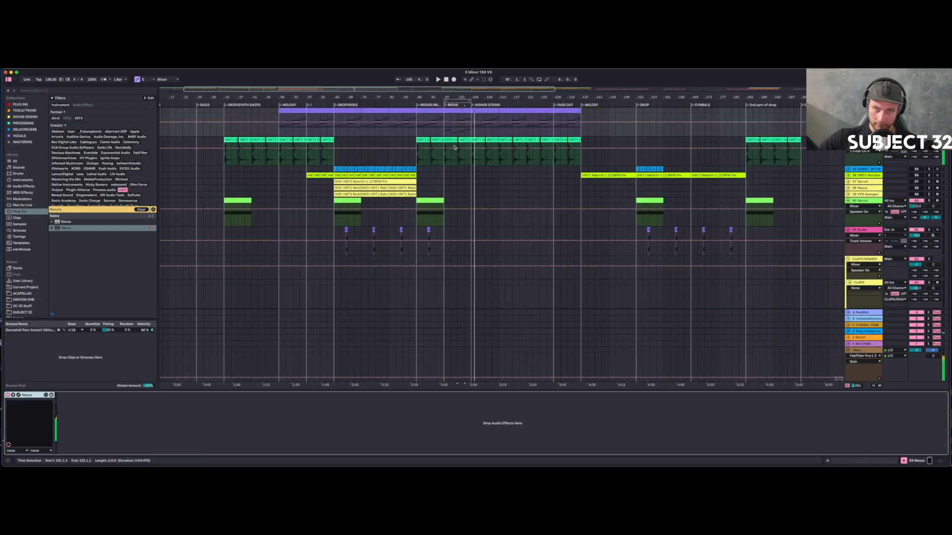
scroll(439, 240, "up", 5)
left_click(443, 243)
key("space")
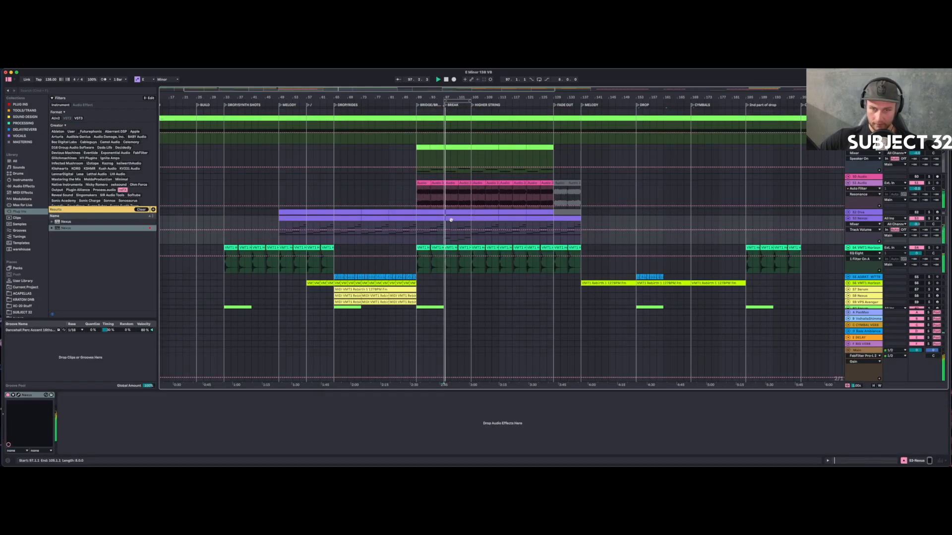
Lower the opening B2 note of the Nexus clip to G2 and replay the arrangement from bar 97.
key("shift+Tab")
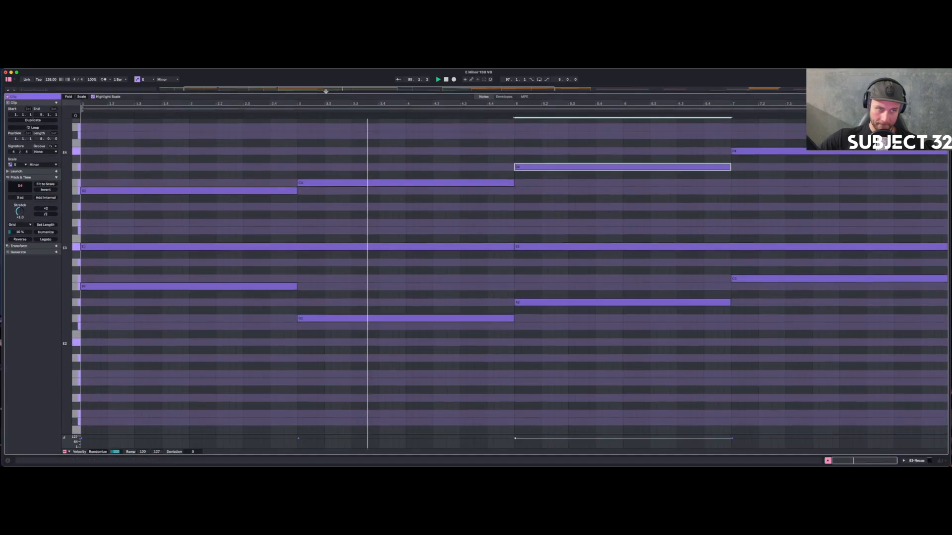
left_click_drag(190, 282, 191, 312)
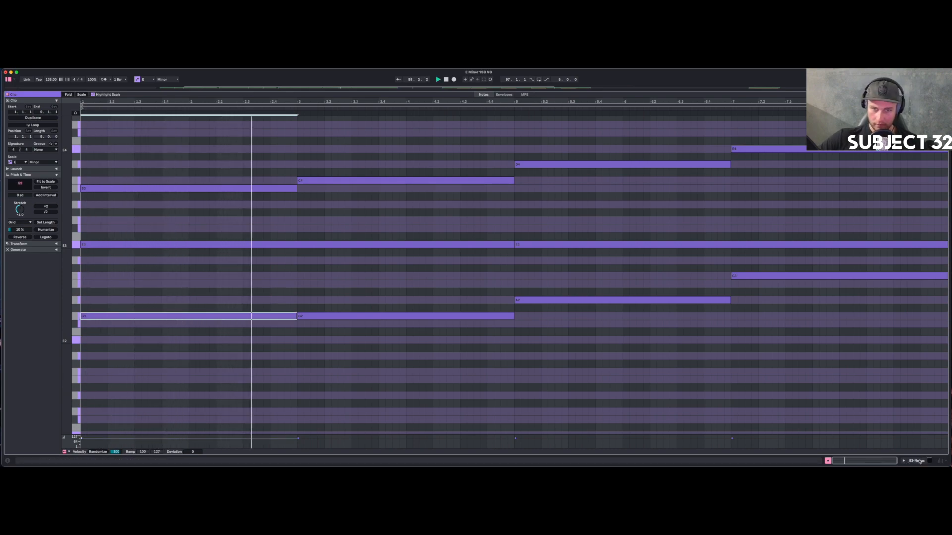
left_click(919, 461)
scroll(691, 134, "up", 2)
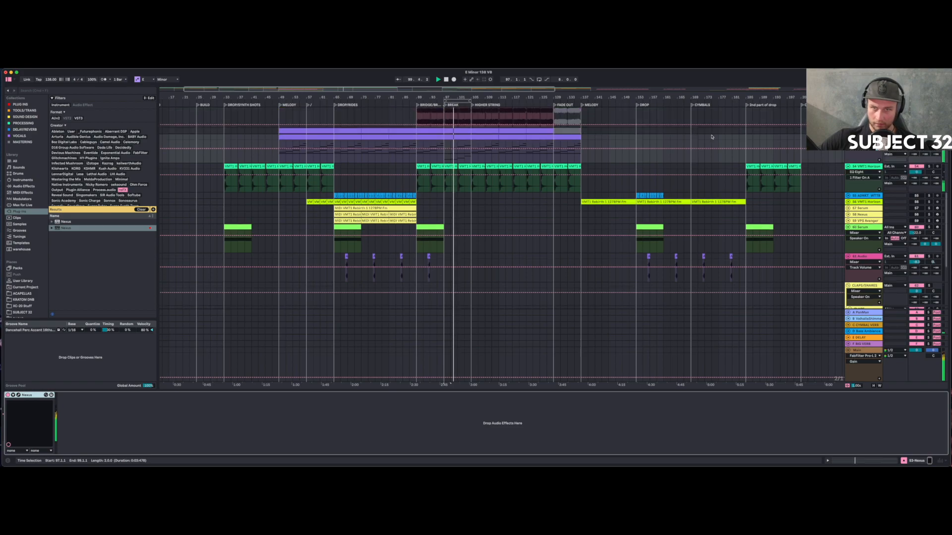
key("space")
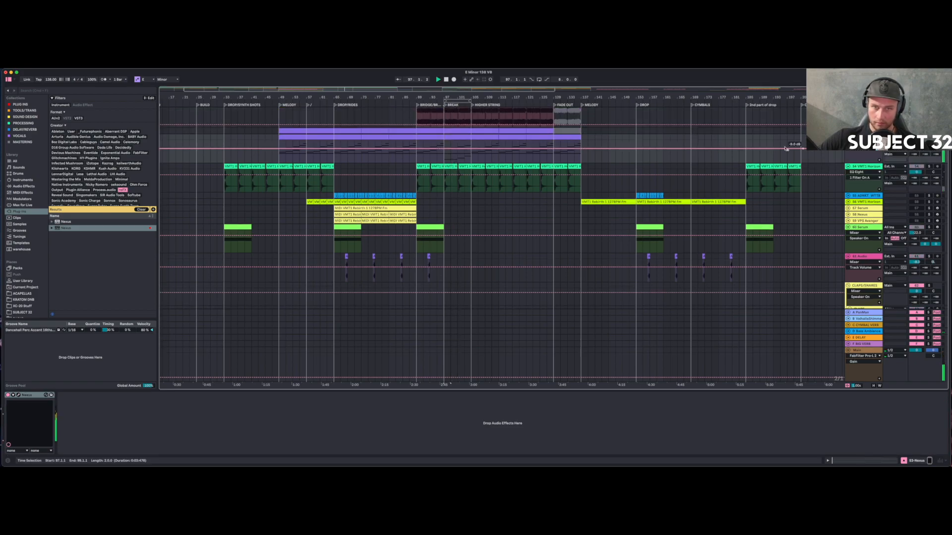
Try the clip's opening B3 note at C4, A3 and A#3 during playback.
key("shift+Tab")
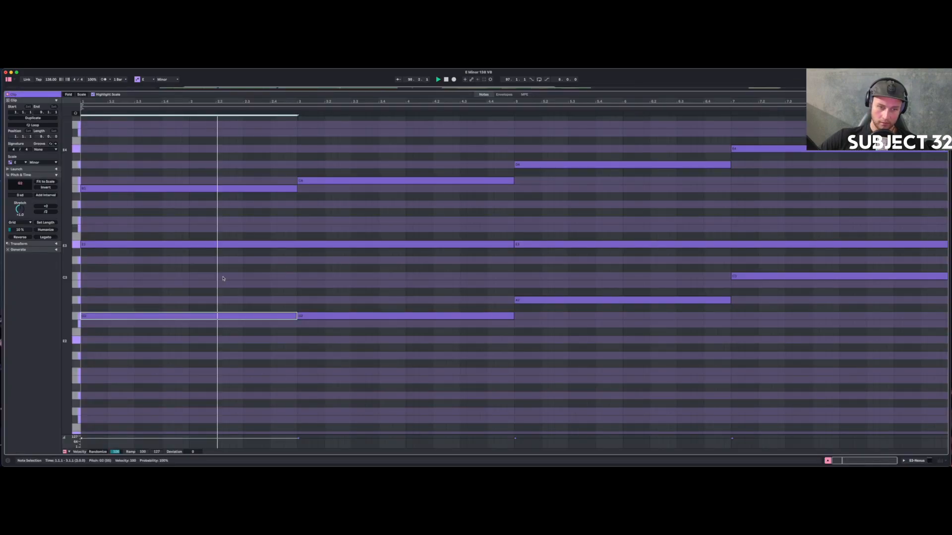
left_click_drag(181, 221, 195, 177)
key("Up")
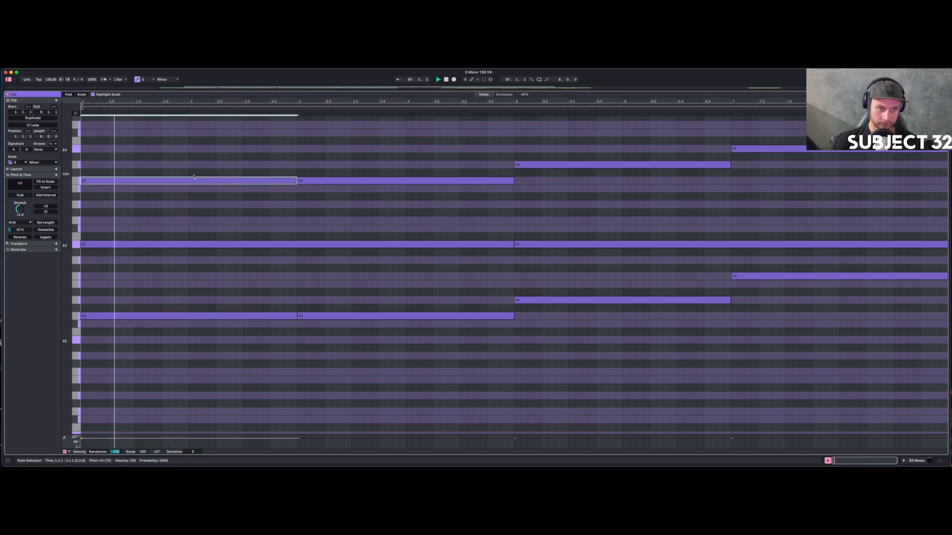
key("Down")
key("Down")
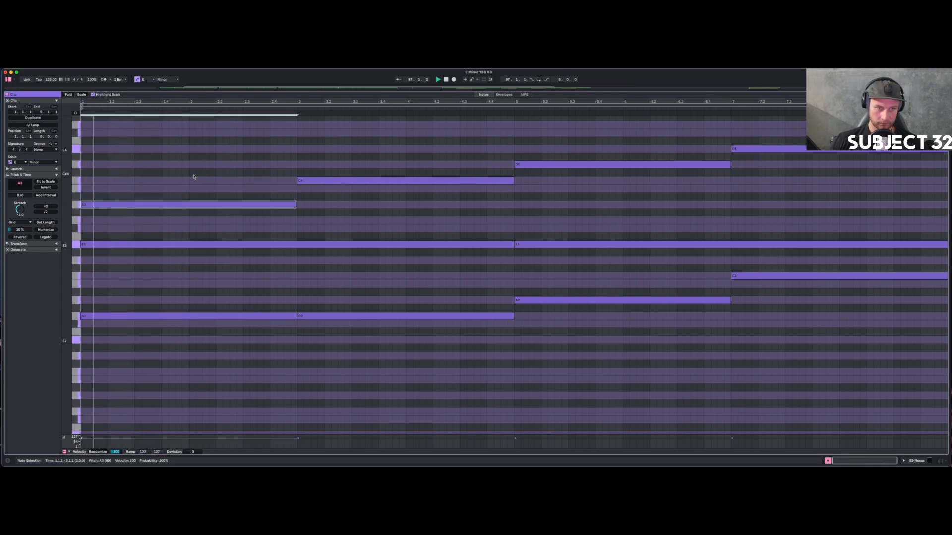
key("Down")
key("Up")
key("Up")
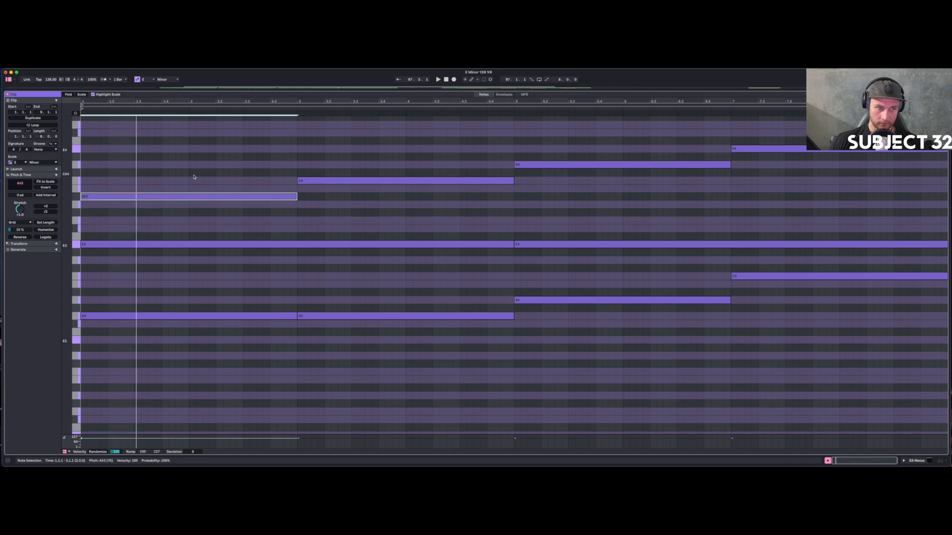
key("Up")
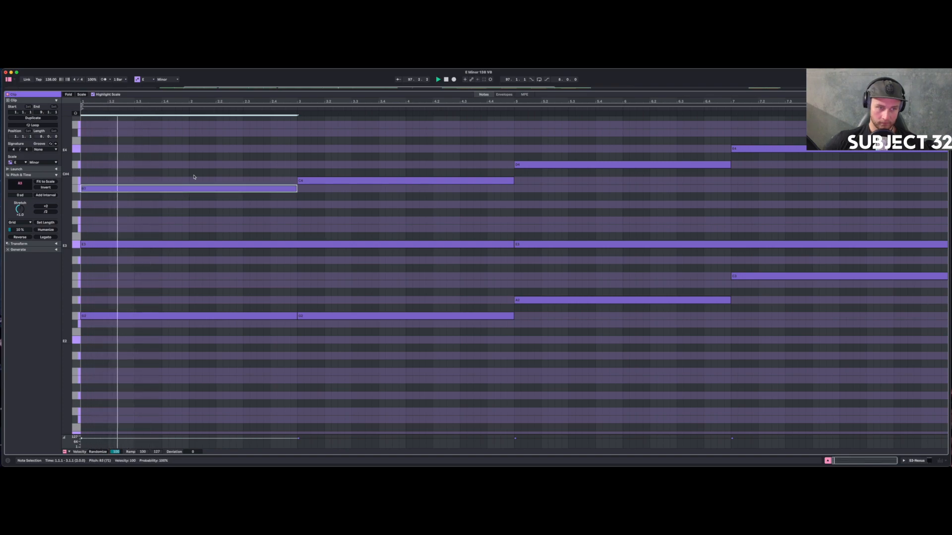
Lower the clip's opening G2 note through F#2 to E2, replaying the chord after each change.
key("space")
left_click(135, 315)
key("Down")
key("space")
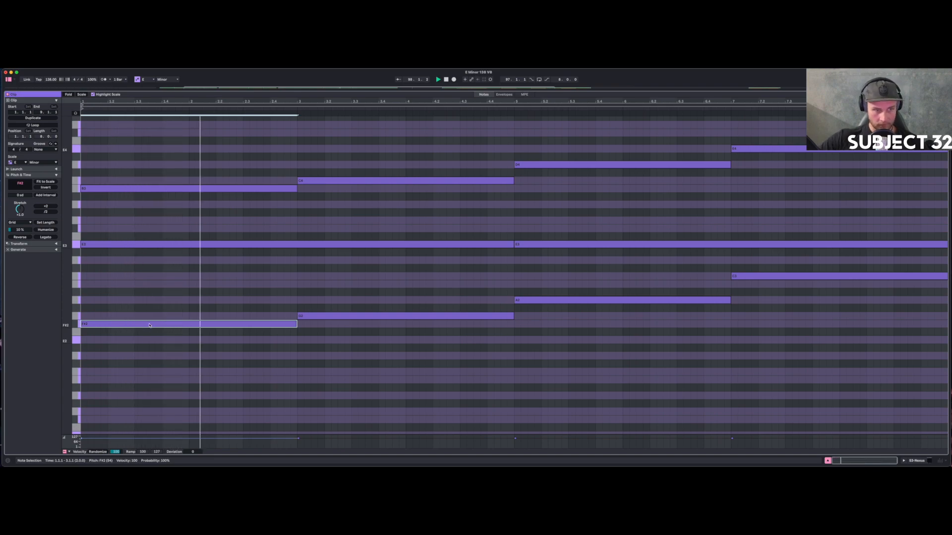
key("space")
key("space")
left_click_drag(164, 343, 164, 342)
key("space")
key("space")
key("Down")
key("space")
key("space")
key("space")
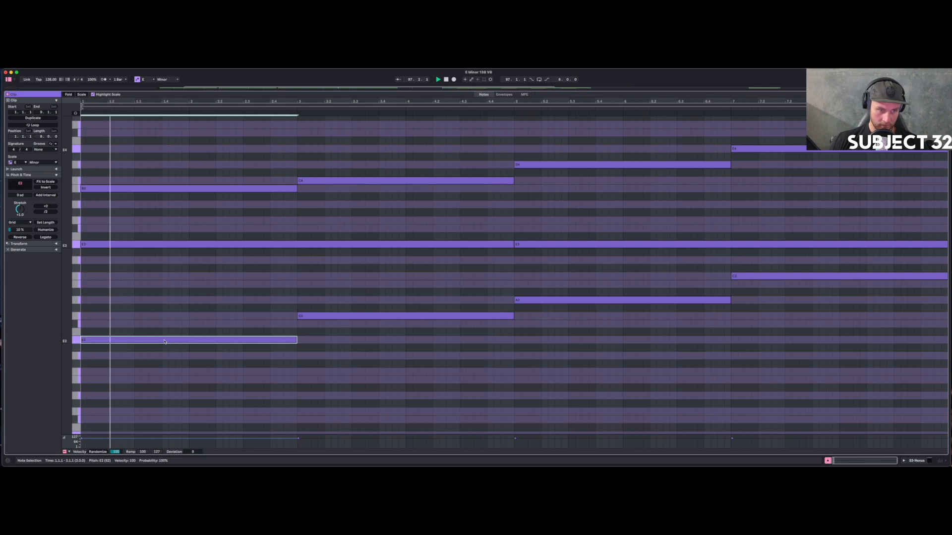
Lower the clip's second and third bass notes, G2 and A2, to E2.
left_click_drag(380, 300, 390, 335)
key("Down")
key("Down")
key("Down")
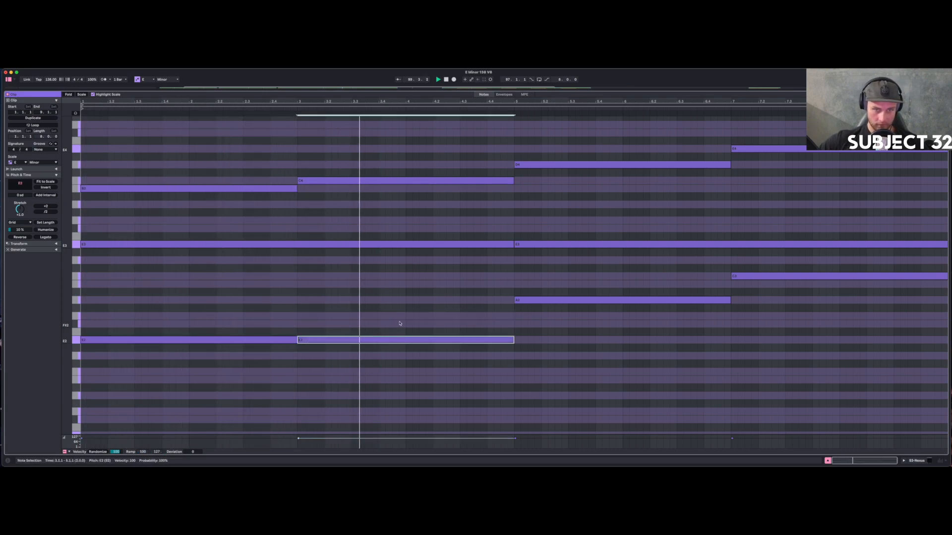
left_click_drag(448, 286, 535, 310)
key("Down")
key("Down")
key("Down")
key("Down")
key("Down")
Lower the last bass note, C3, to E2 and save the project.
left_click_drag(716, 273, 747, 342)
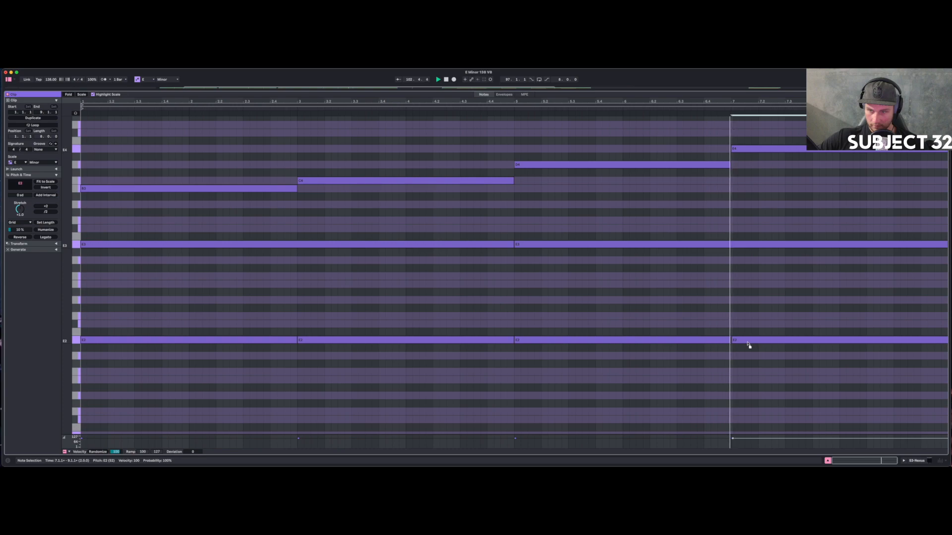
left_click(703, 341)
key("ctrl+s")
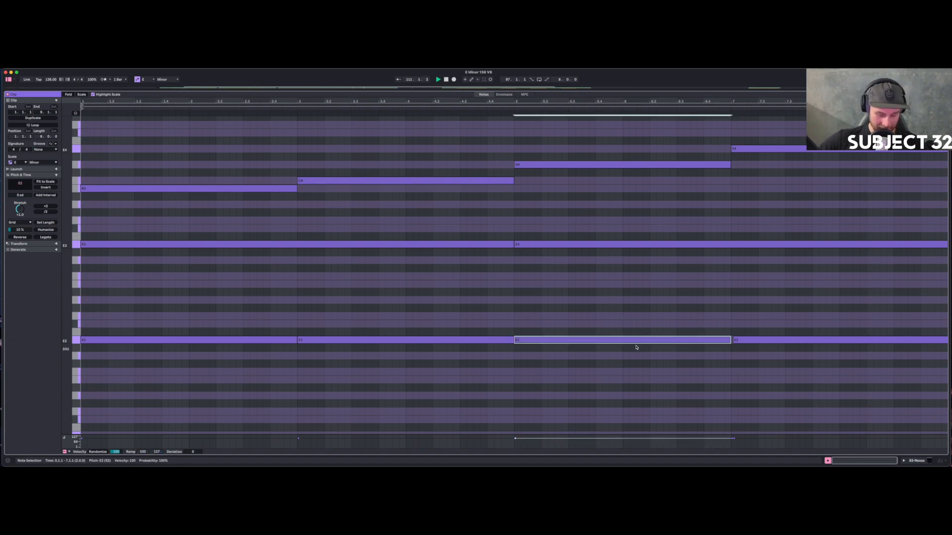
key("alt+Right")
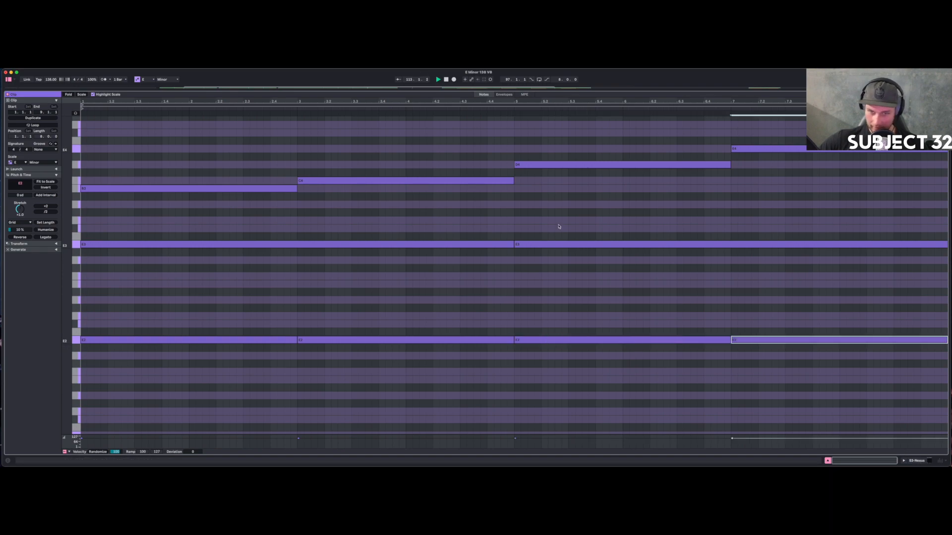
Return to the arrangement, play from bar 97 and raise the Nexus track's volume.
key("shift+Tab")
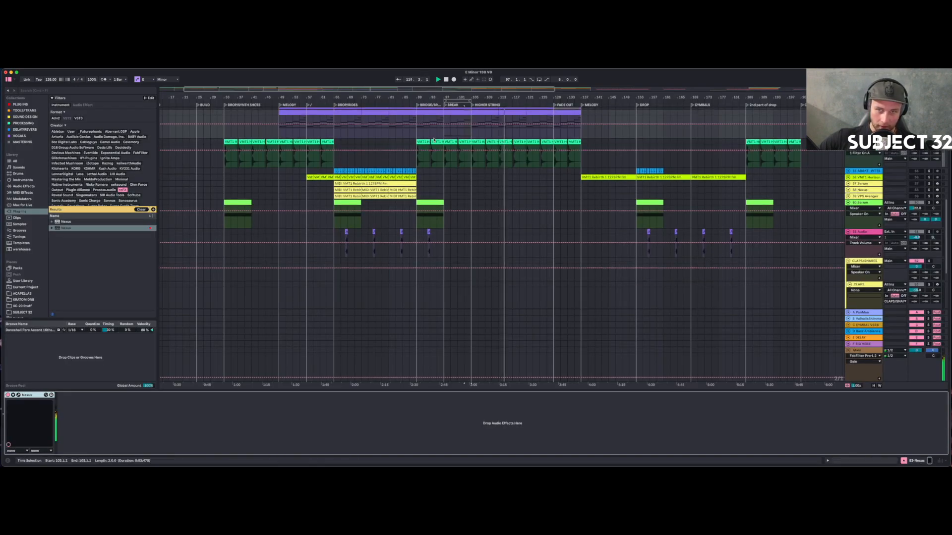
left_click(444, 136)
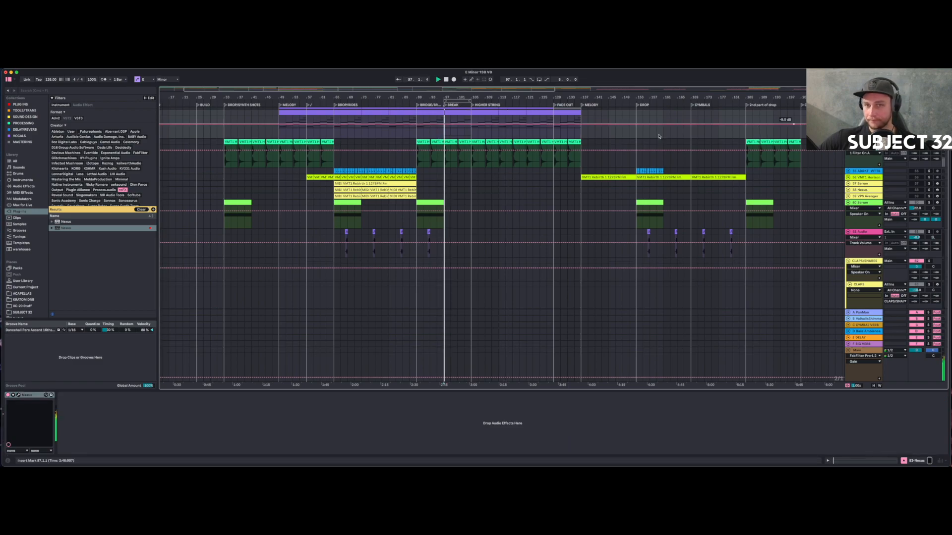
scroll(496, 243, "up", 5)
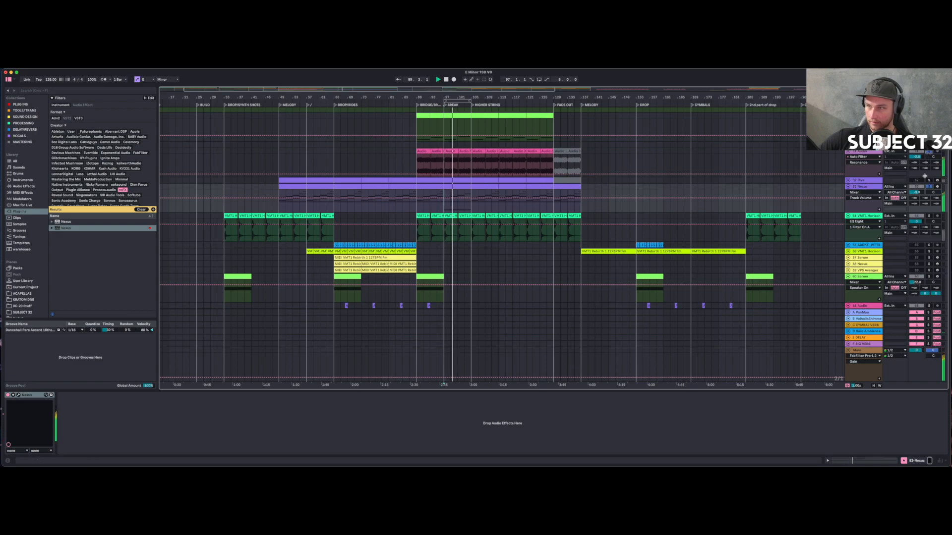
left_click_drag(917, 192, 917, 184)
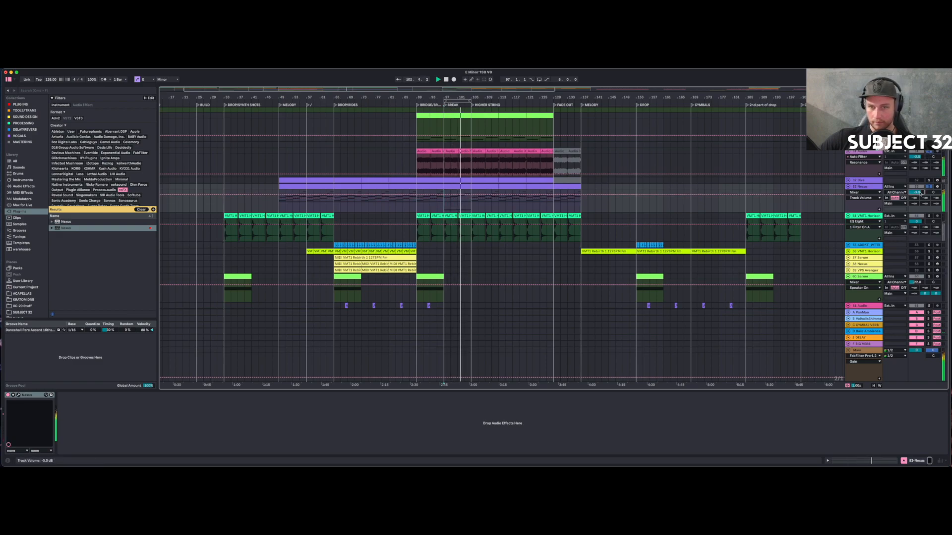
Inspect the notes of the Nexus clip at bar 97 and return to the arrangement.
left_click(460, 187)
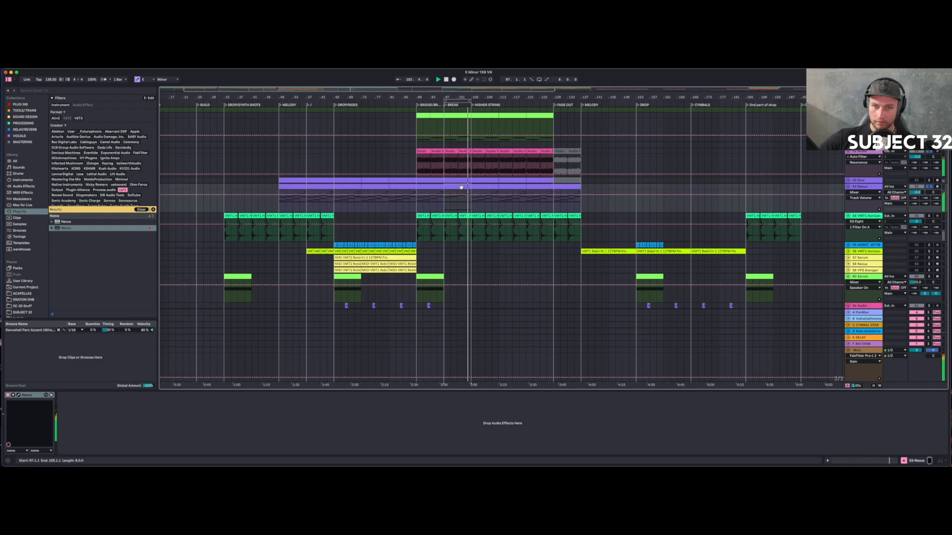
double_click(460, 188)
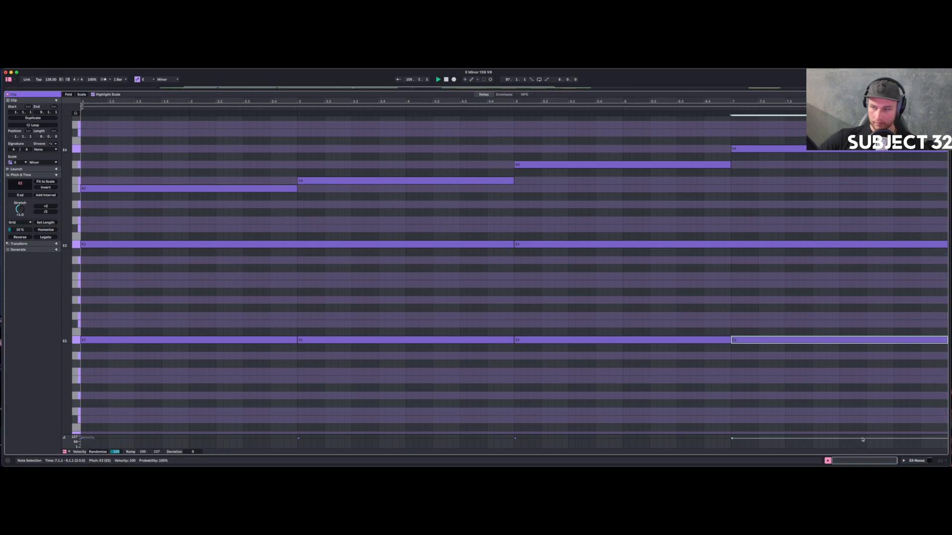
key("shift+Tab")
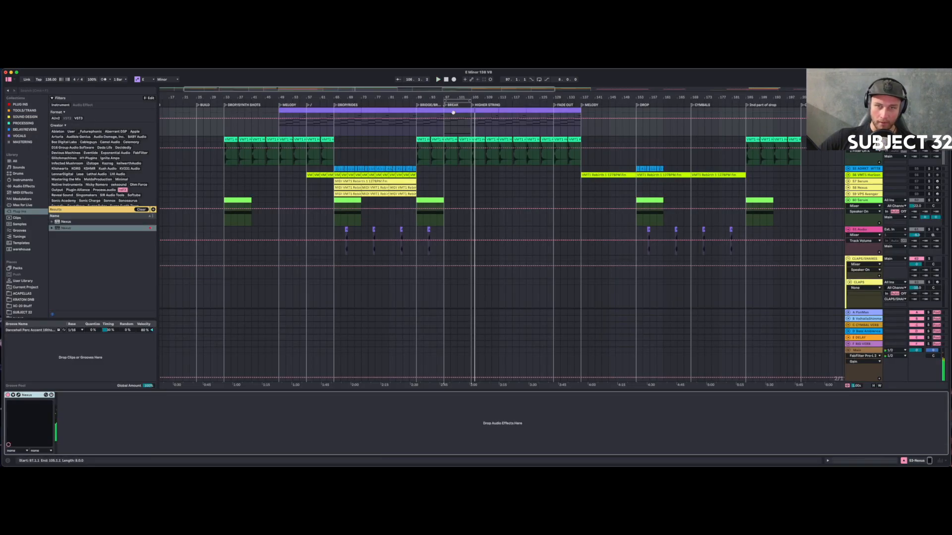
left_click(453, 113)
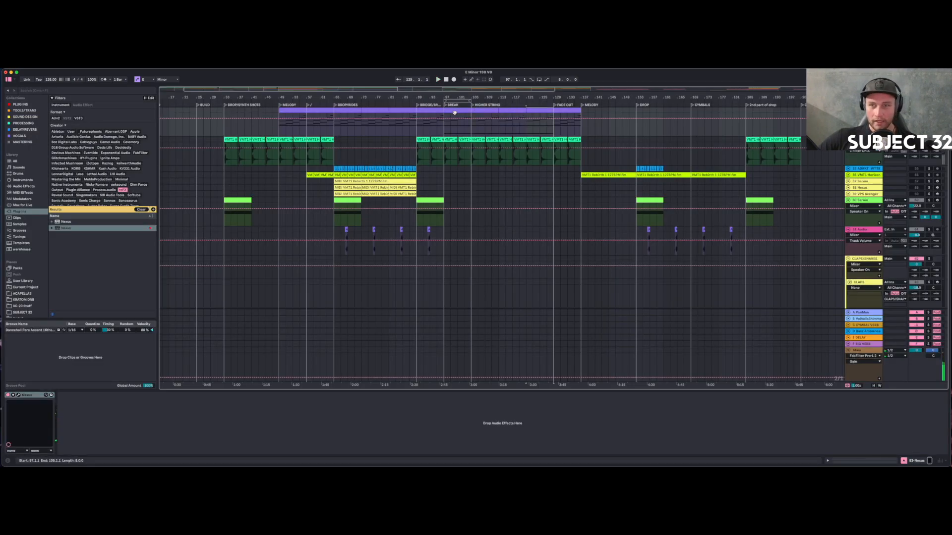
Select bars 97 to 105 on the audio track, loop that range and set playback to start at bar 97.
scroll(452, 124, "up", 5)
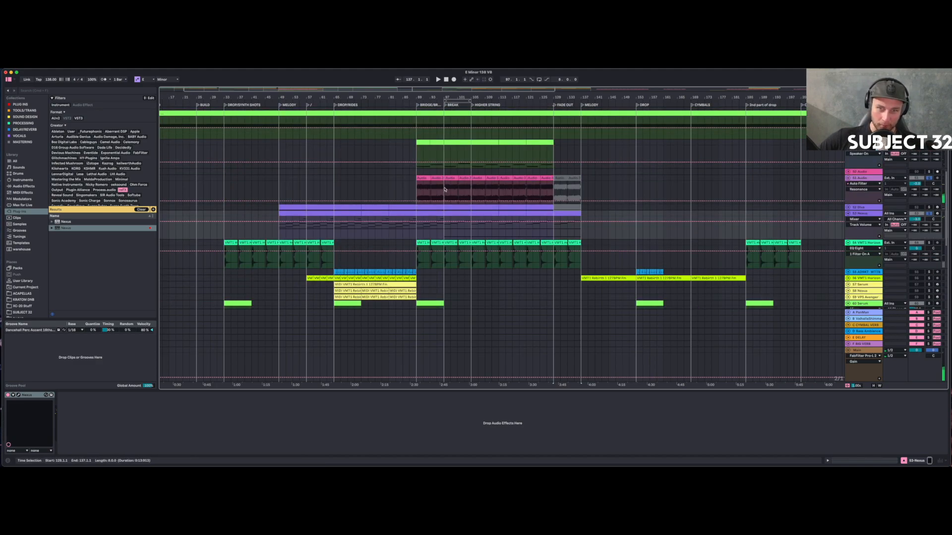
left_click_drag(444, 189, 471, 177)
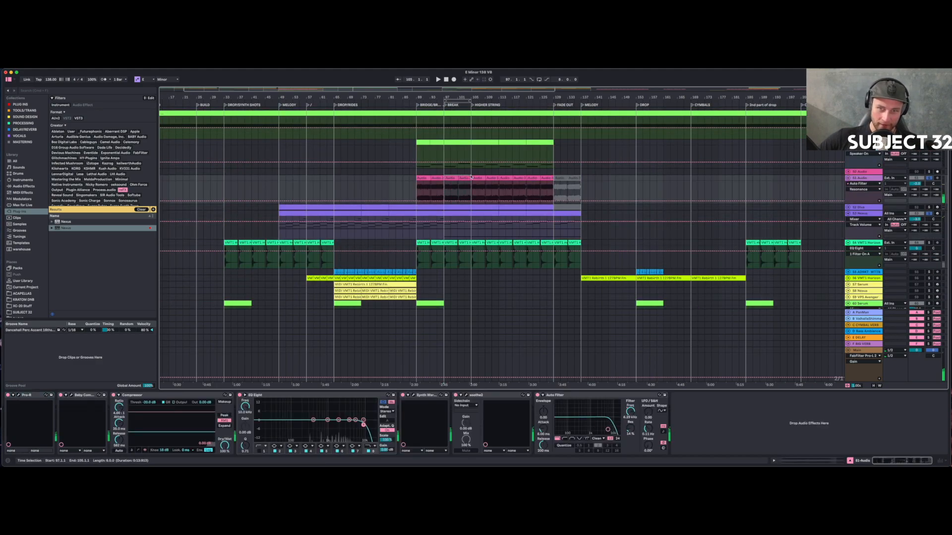
left_click(443, 234)
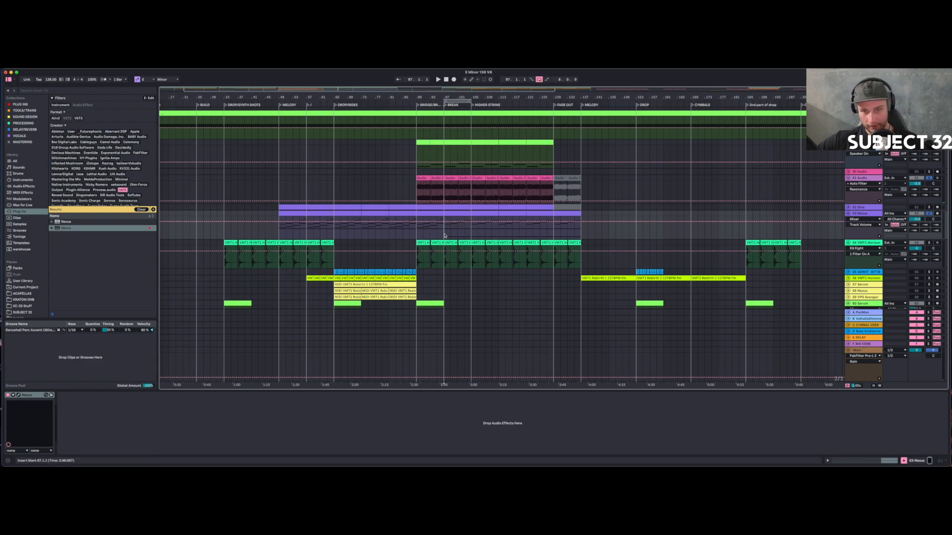
Open the Nexus clip at bar 97 and lower its second bass note to C2.
left_click(865, 214)
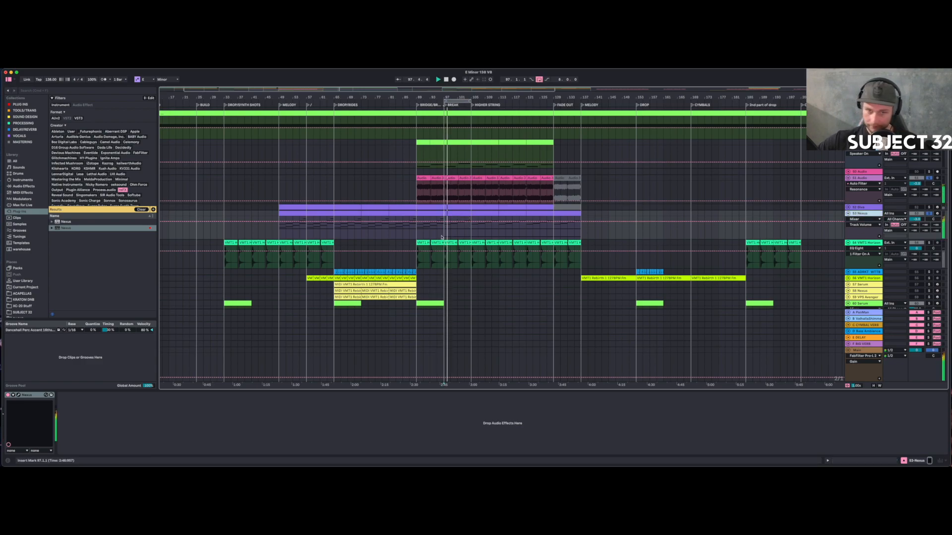
double_click(459, 215)
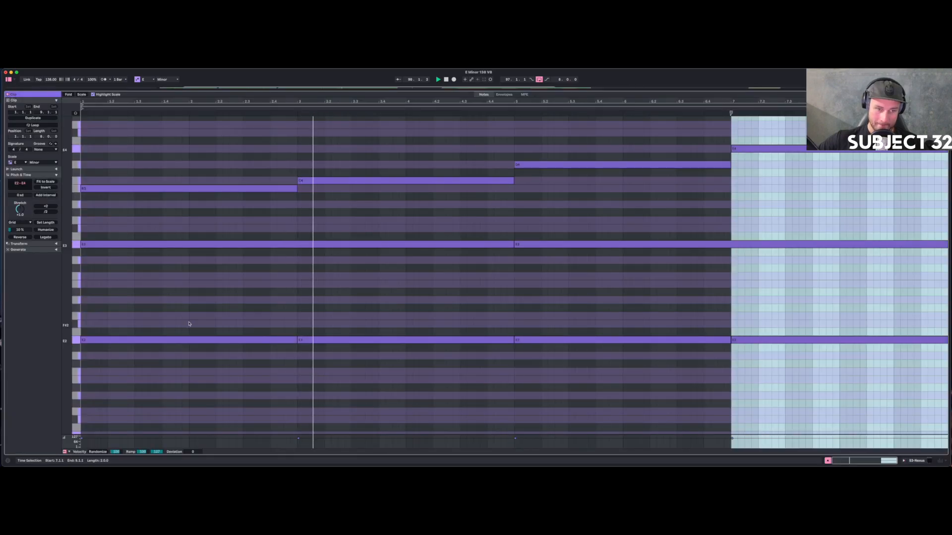
left_click(368, 340)
key("Up")
key("Down")
key("Down")
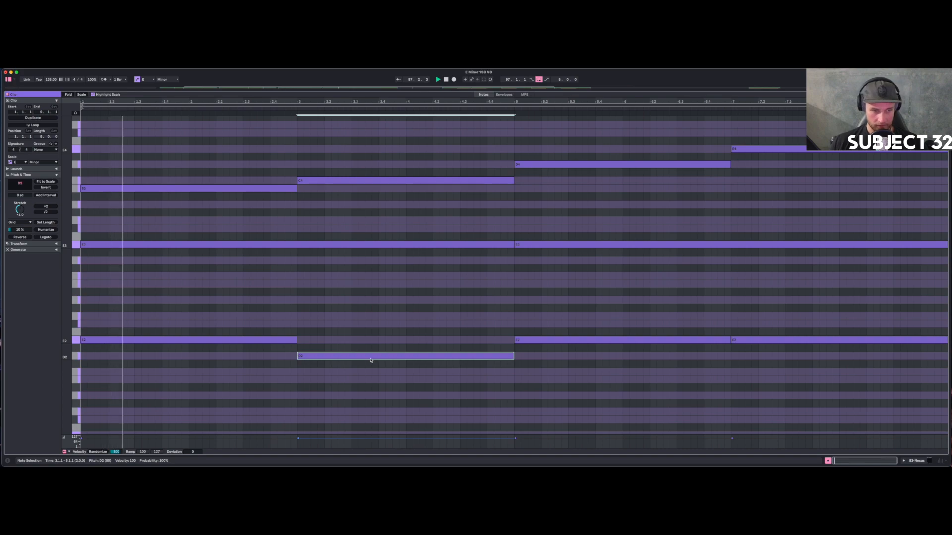
key("Down")
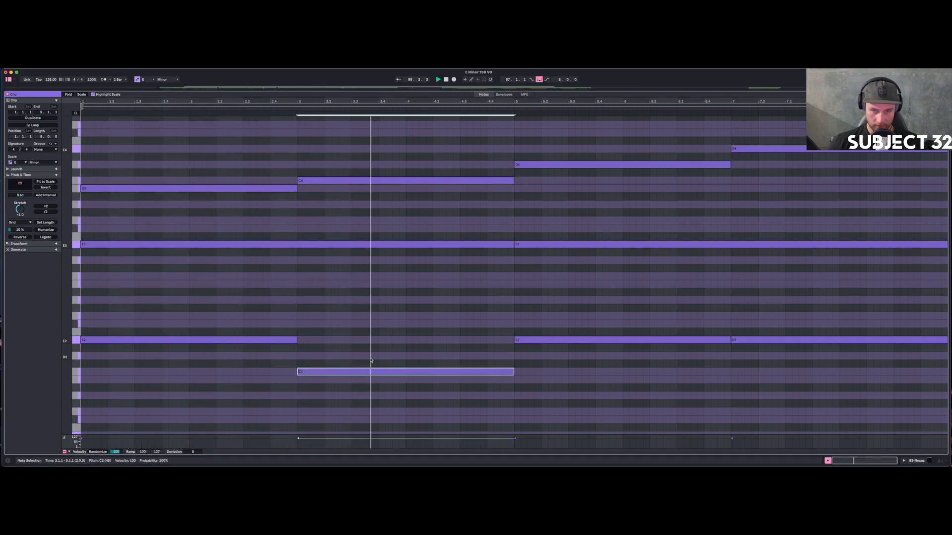
Lower the clip's third bass note to D2.
left_click_drag(543, 319, 567, 362)
key("Down")
key("Down")
Raise the clip's last bass note to G2 and return to the arrangement.
left_click_drag(736, 317, 767, 357)
key("Up")
key("Up")
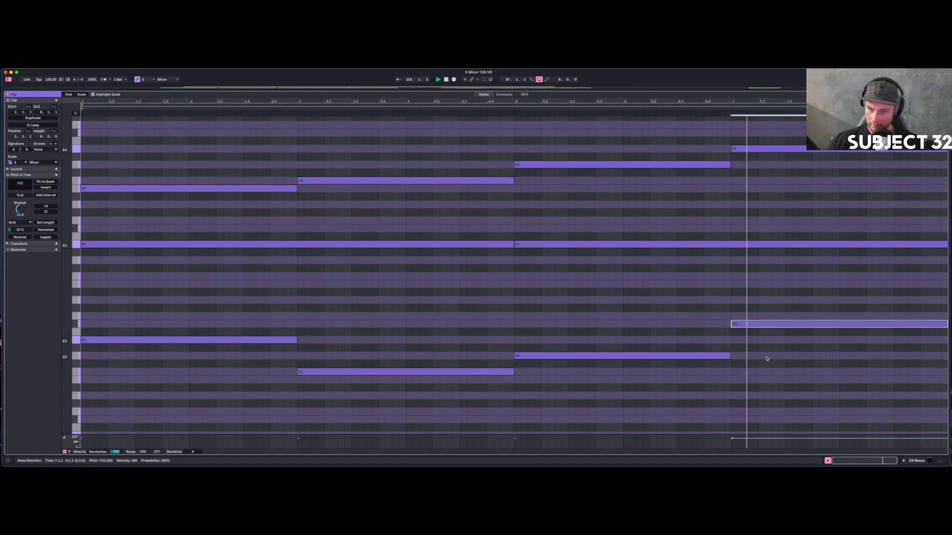
key("Up")
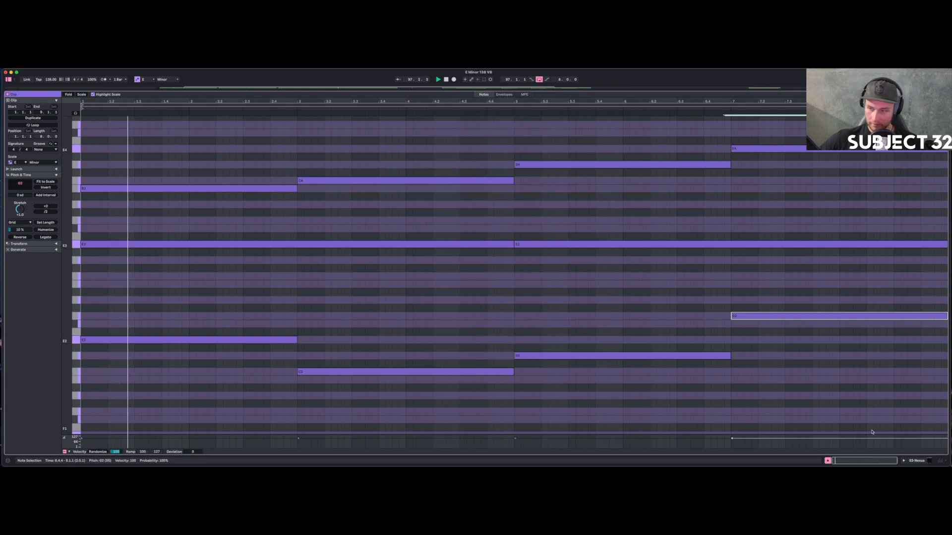
left_click(922, 461)
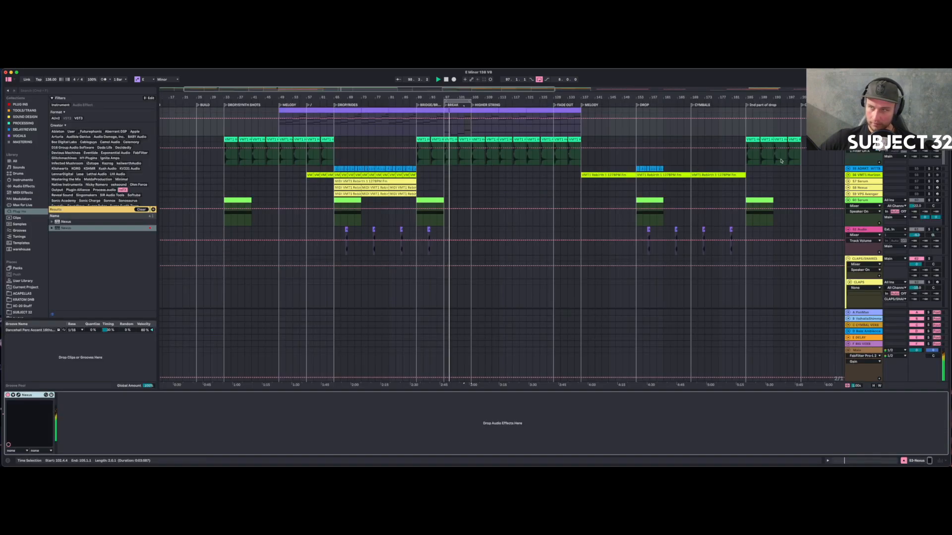
Open the Nexus clip at bar 101 and raise its first top note to E4.
scroll(781, 161, "up", 1)
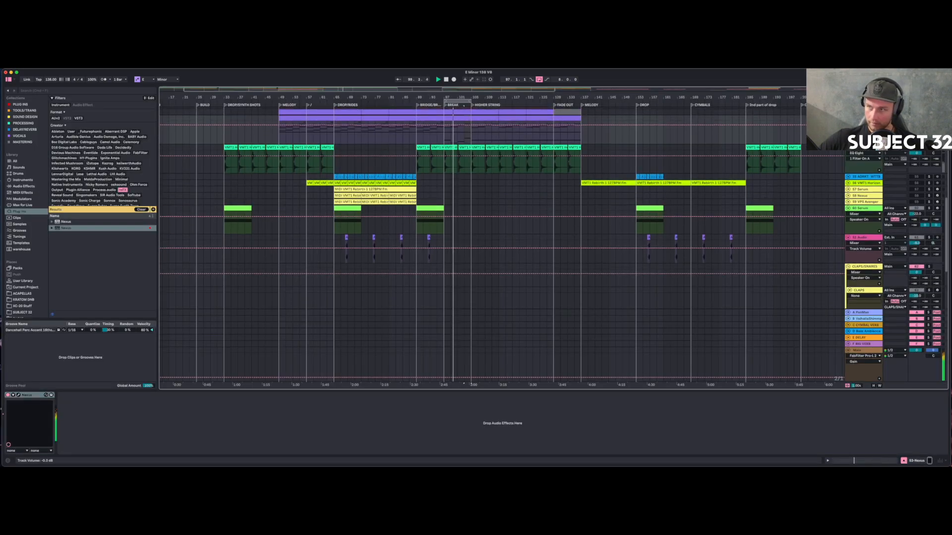
scroll(500, 243, "up", 6)
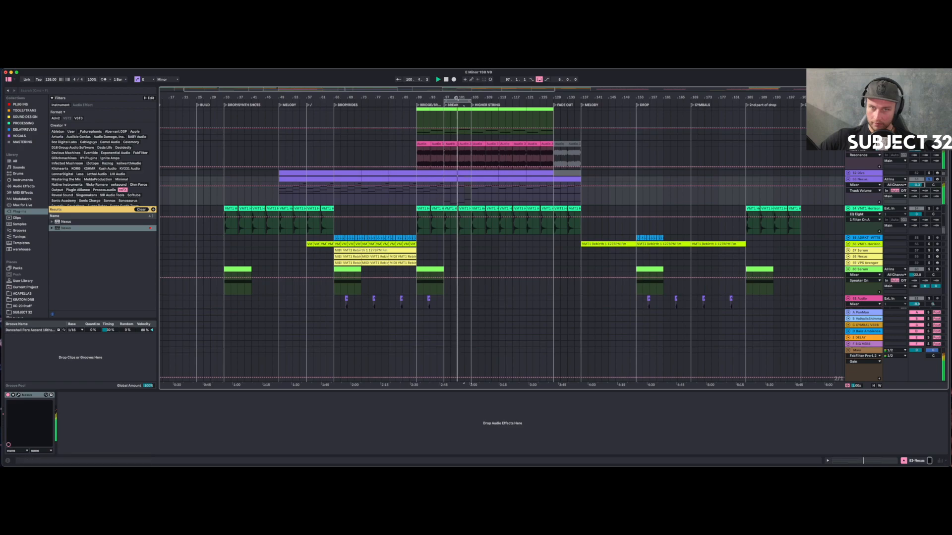
scroll(459, 201, "up", 5)
left_click_drag(458, 201, 516, 177)
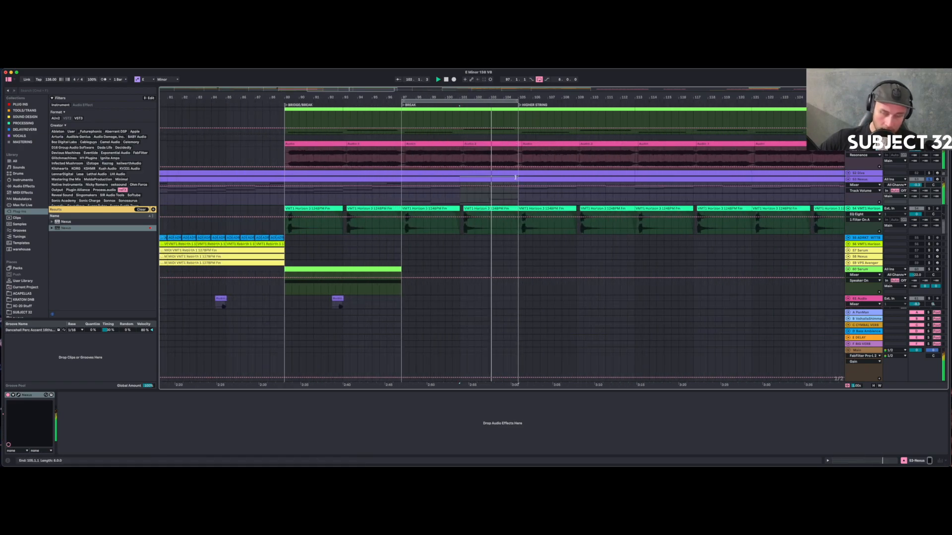
double_click(503, 179)
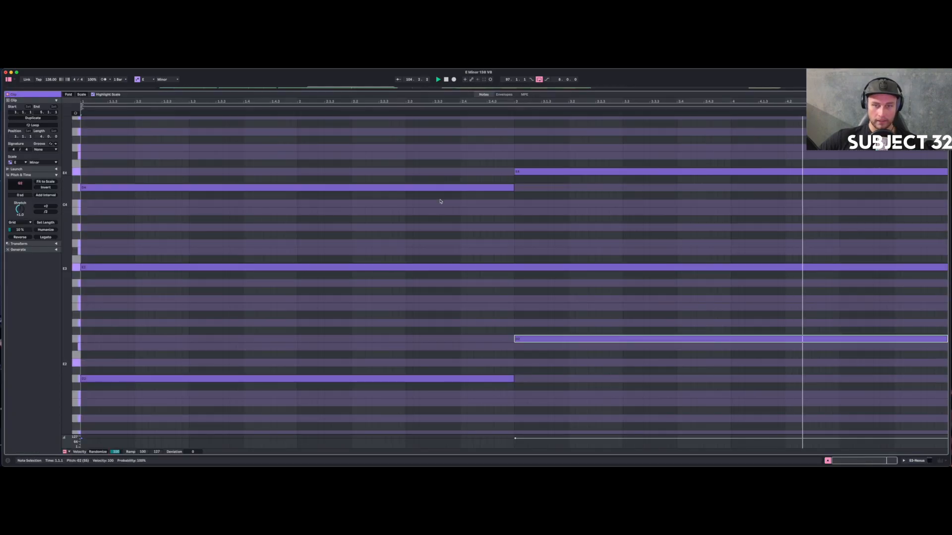
left_click(372, 188)
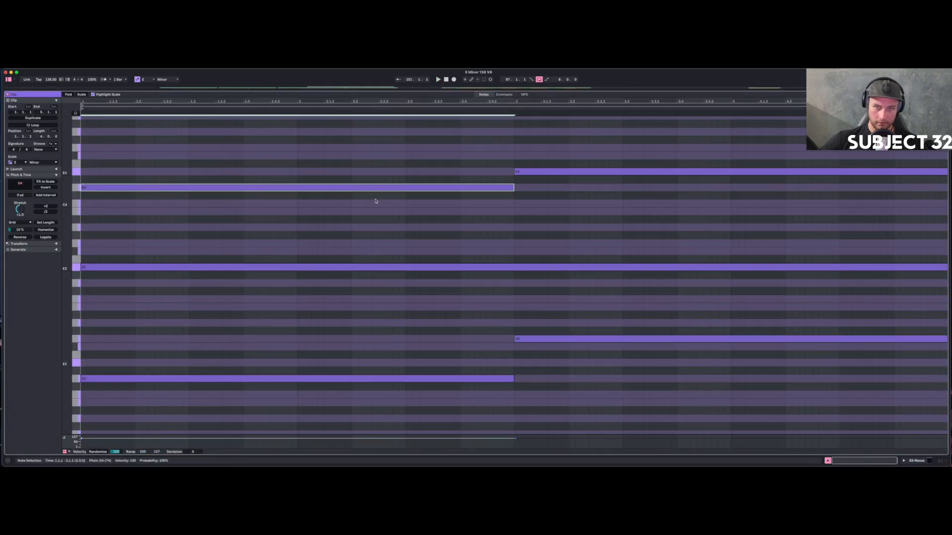
key("Up")
key("Up")
key("Down")
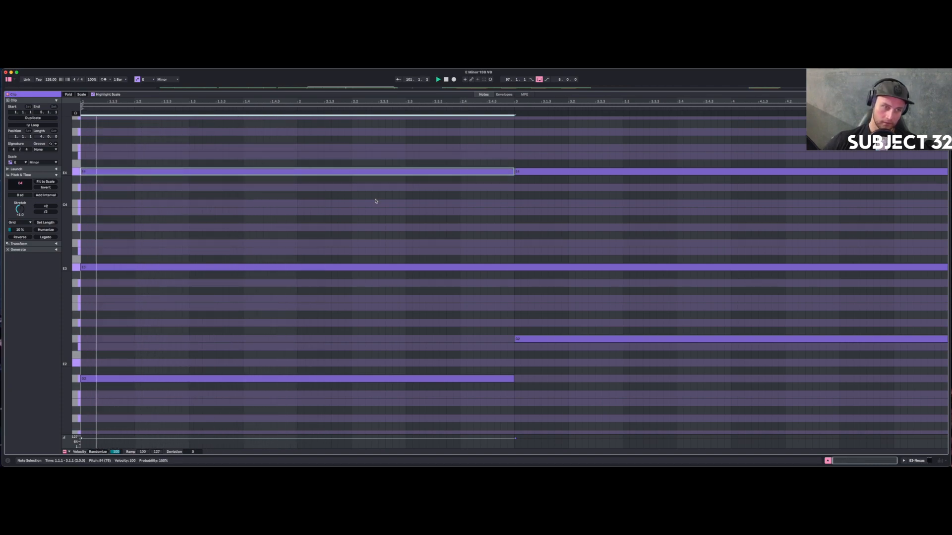
key("Down")
key("Up")
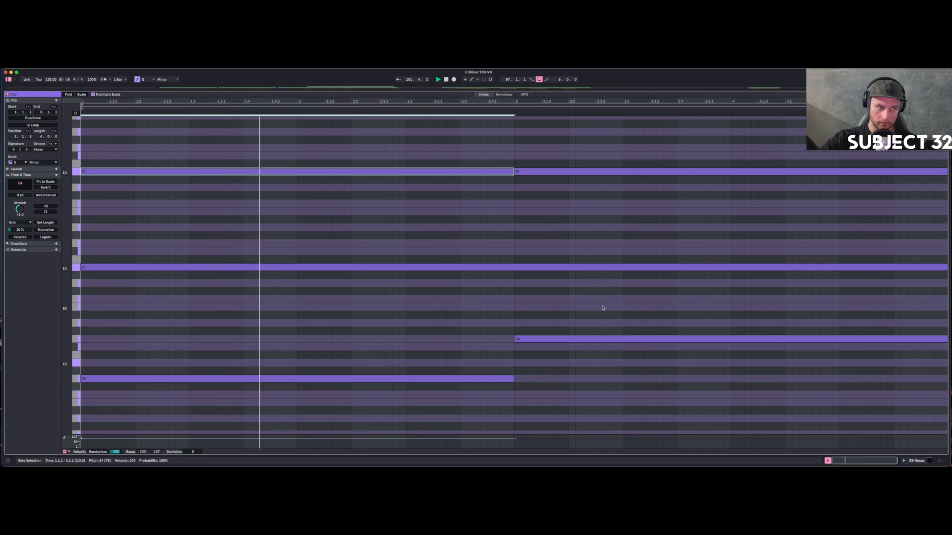
Raise the clip's second top note to G4 and its first top note to F#4.
left_click_drag(591, 148, 603, 180)
key("Up")
key("Up")
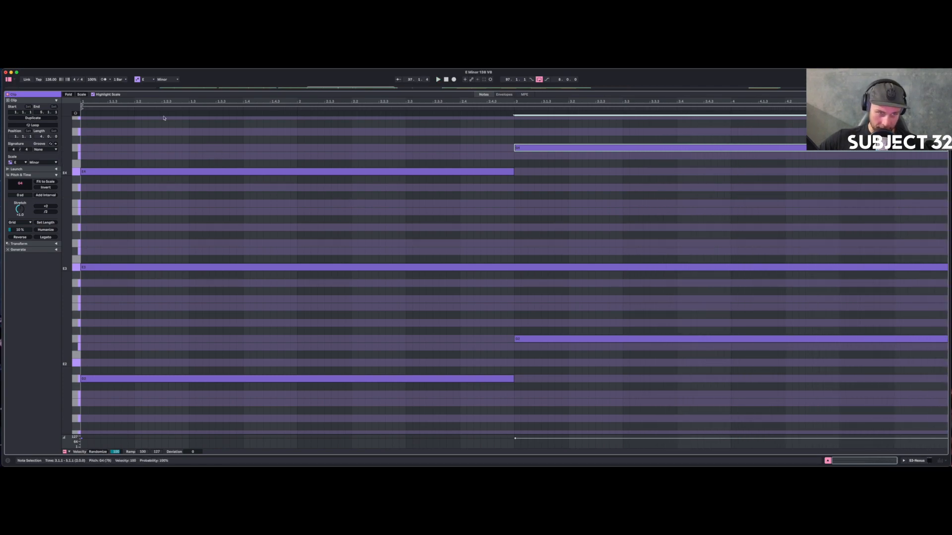
left_click(188, 171)
key("Up")
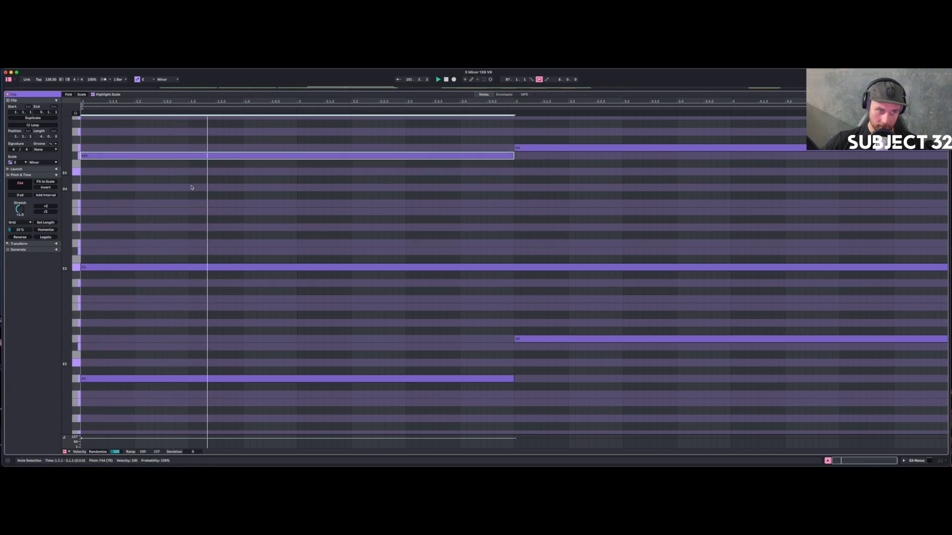
Raise the clip's first bass note to G2 and move its first top note up to G4.
left_click(177, 379)
key("Up")
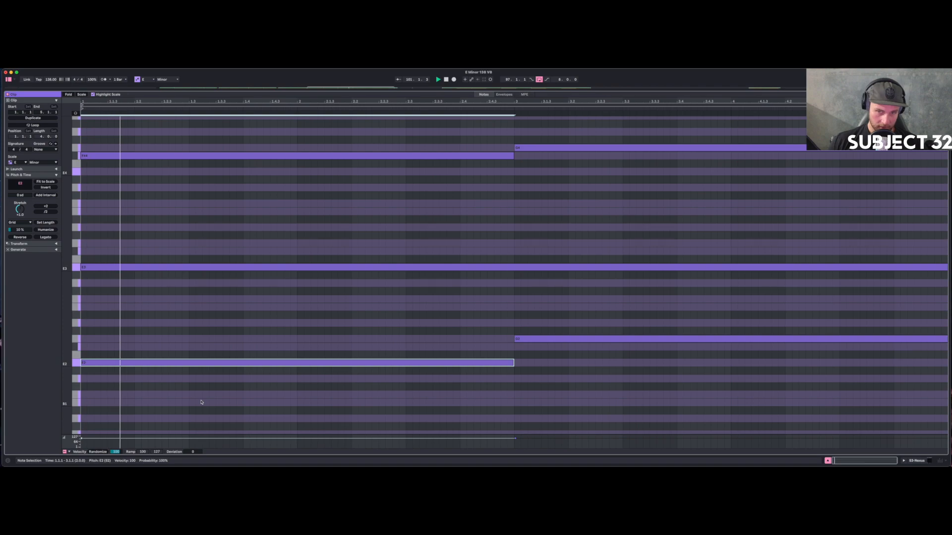
key("Up")
key("Up")
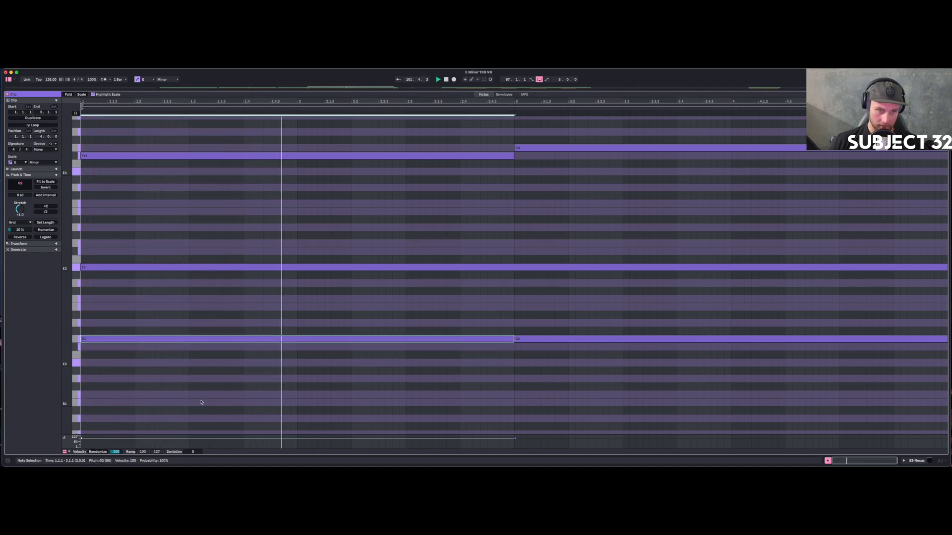
left_click_drag(213, 156, 227, 147)
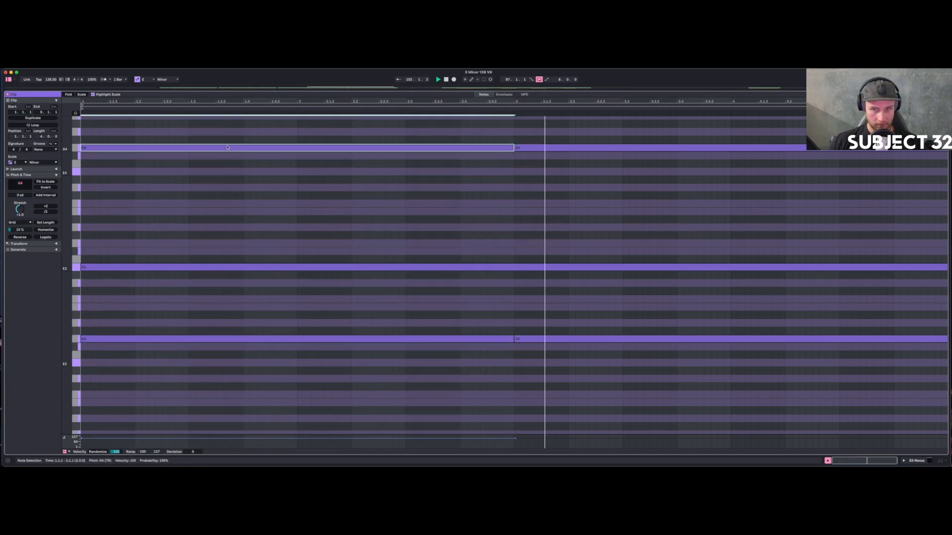
Try the clip's first top note at A4, then lower it to D4.
key("Up")
key("Up")
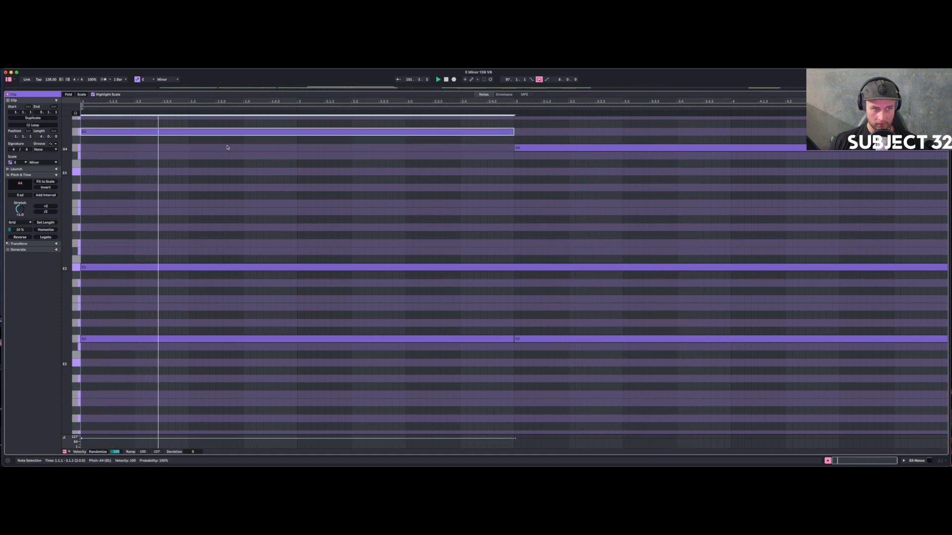
key("Down")
key("Down")
key("Down")
key("Down")
key("Down")
key("Down")
key("Down")
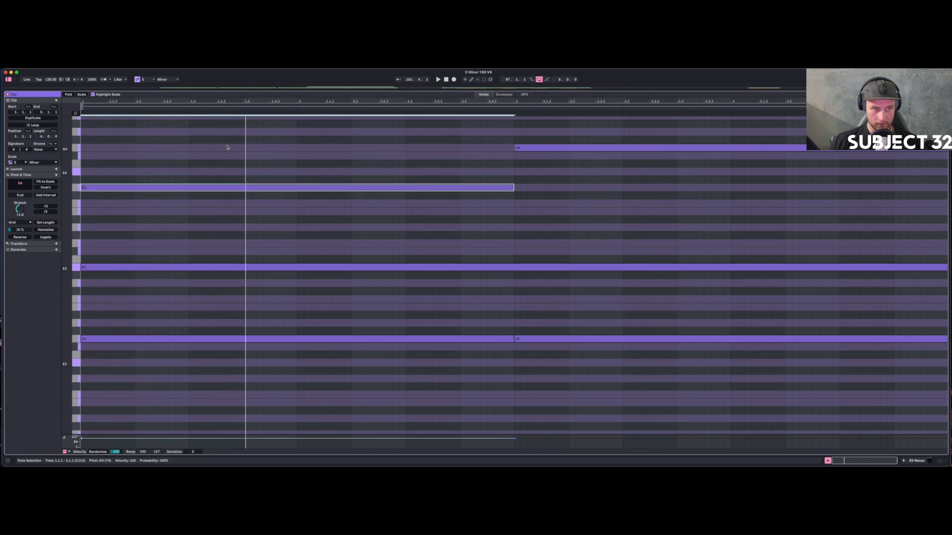
Lower the clip's first bass note to E2.
left_click_drag(153, 312, 187, 350)
key("Down")
key("Down")
key("Down")
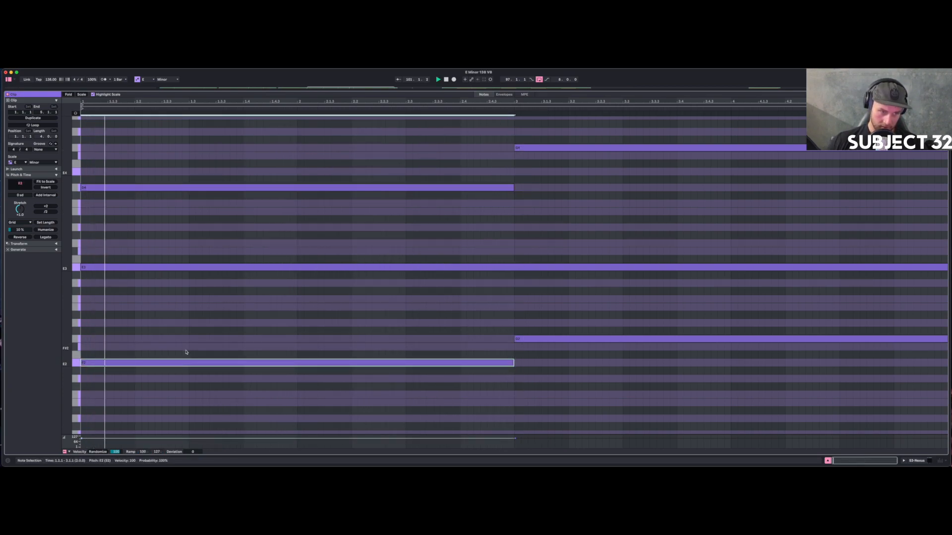
Lower the clip's first top note to B3.
left_click_drag(97, 152, 124, 206)
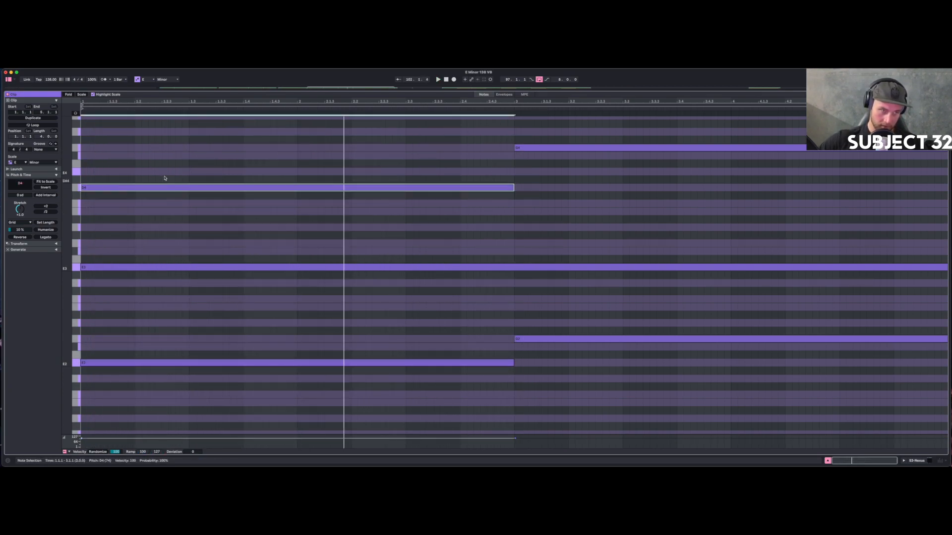
key("Down")
key("Down")
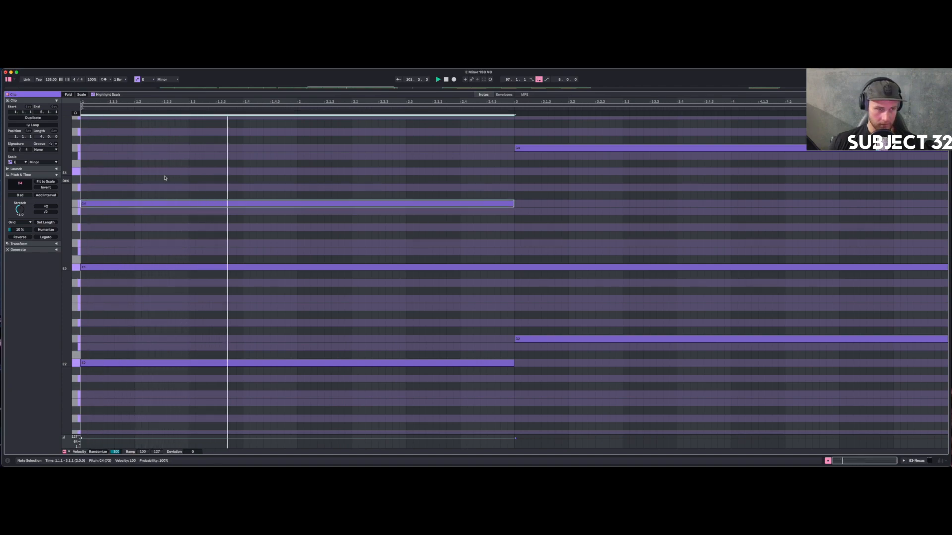
key("Down")
Try raising the clip's first bass note to B2.
left_click_drag(132, 329, 170, 382)
key("Up")
key("Up")
key("Up")
key("Up")
key("Up")
key("Up")
key("Up")
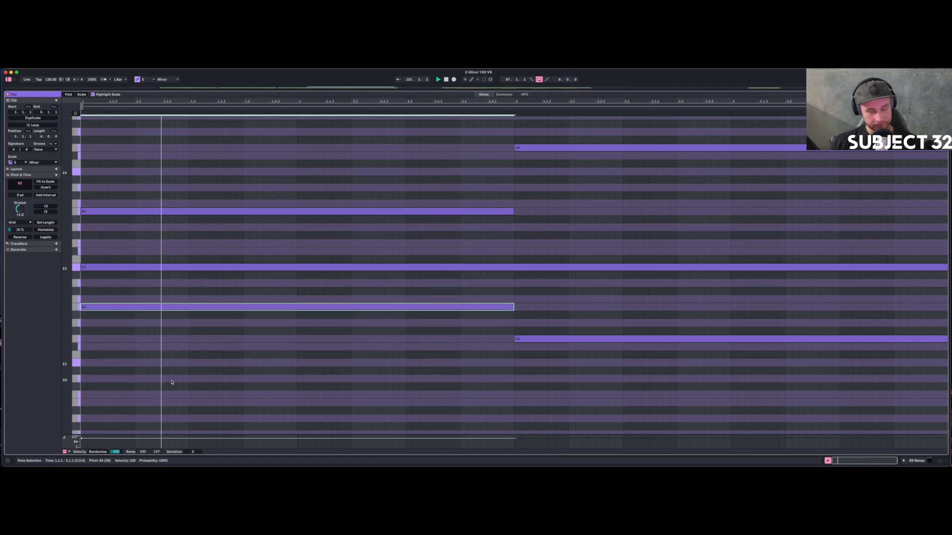
Try the first bass note at G2, then bring it back down to E2.
key("Down")
key("Down")
key("Down")
key("Down")
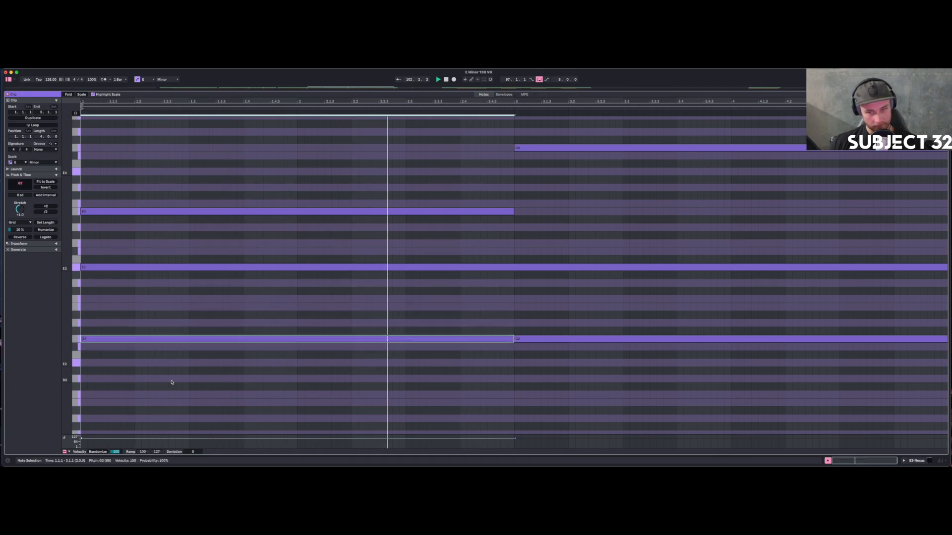
key("Down")
key("Down")
key("Down")
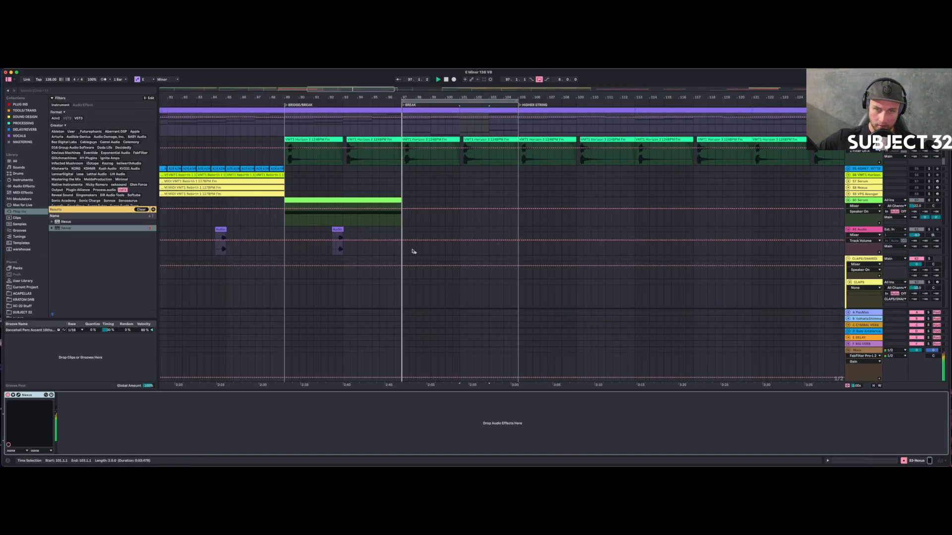
Join the two four-bar Nexus clips of the BREAK section into one eight-bar clip and open its notes.
scroll(415, 195, "up", 5)
key("space")
key("space")
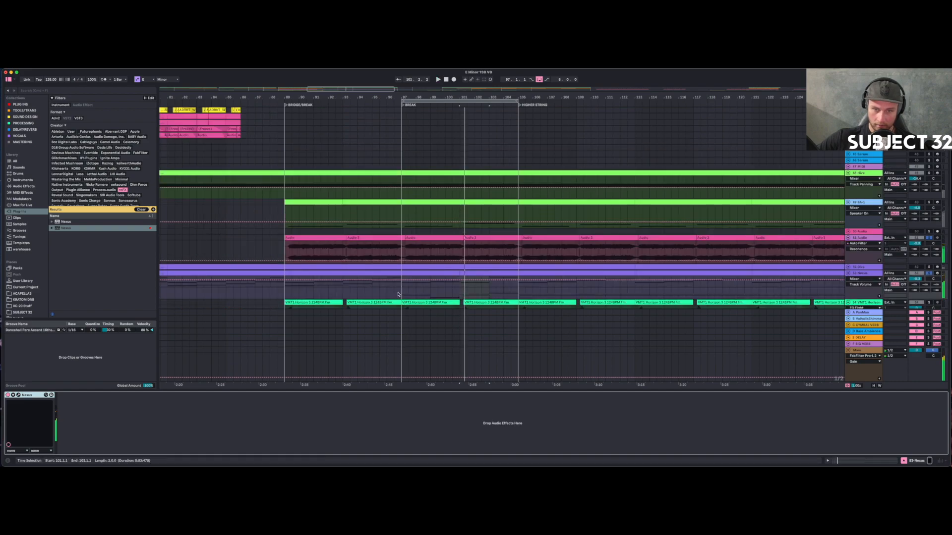
left_click(401, 294)
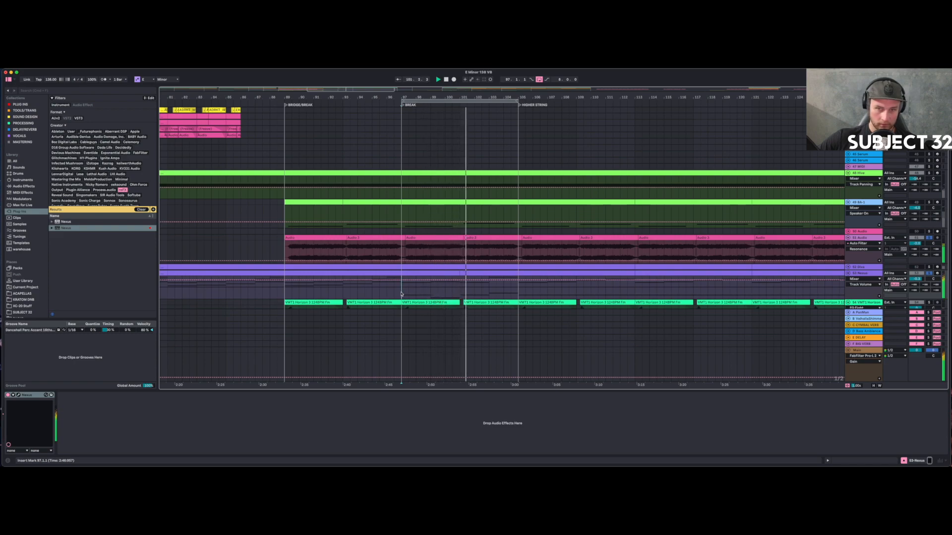
left_click_drag(401, 294, 480, 278)
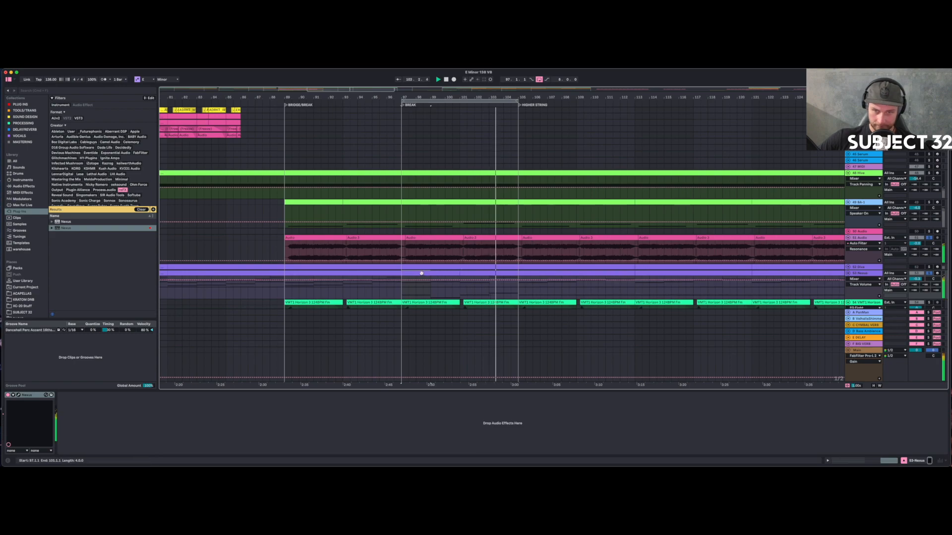
double_click(495, 274)
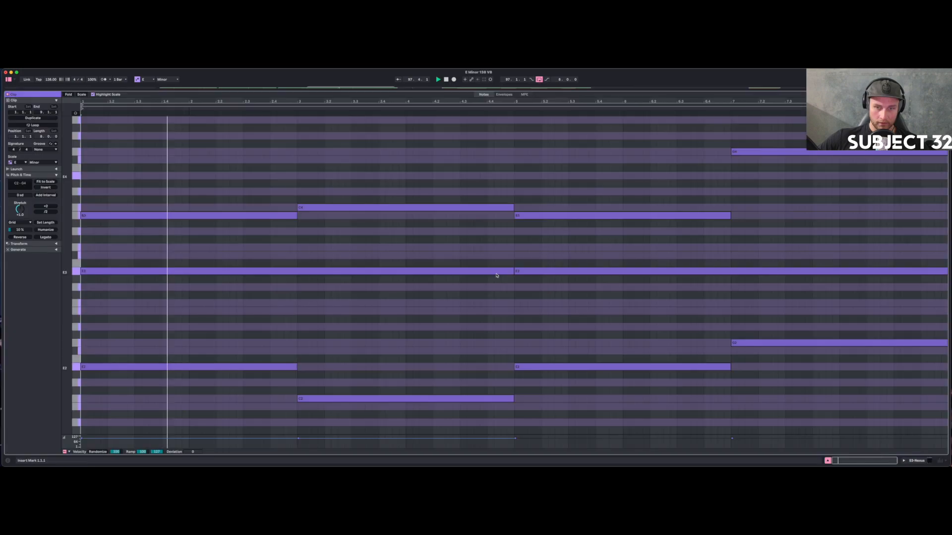
Raise the top note of the third chord to D4.
left_click(546, 215)
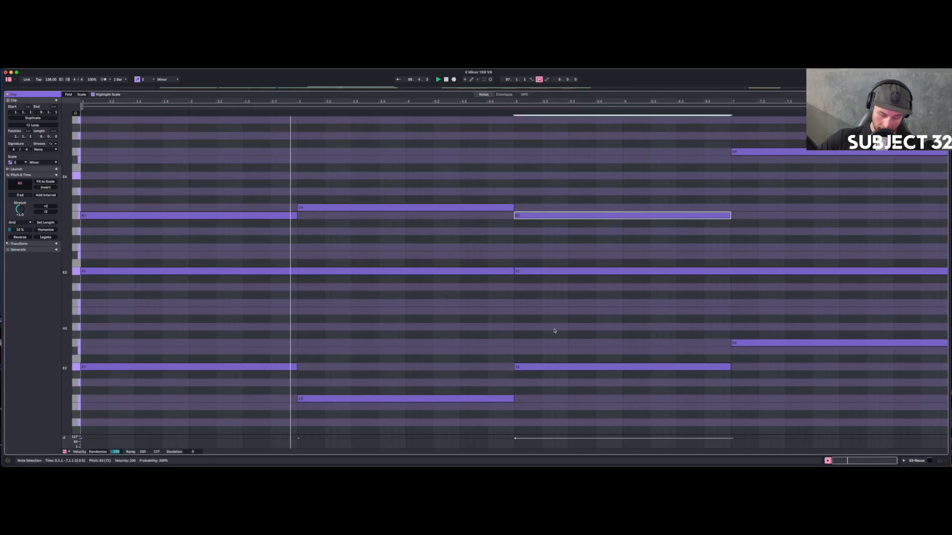
left_click(554, 367)
left_click(561, 216)
key("Up")
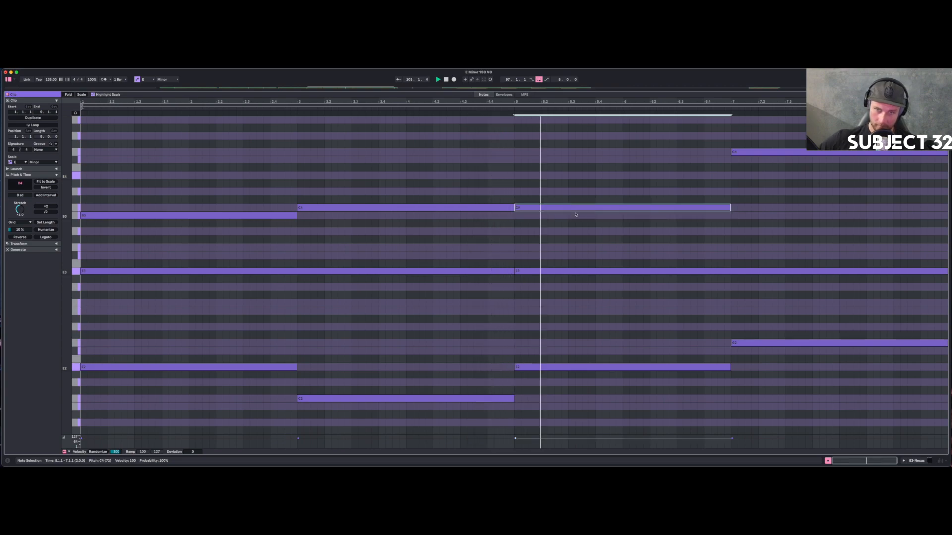
key("Up")
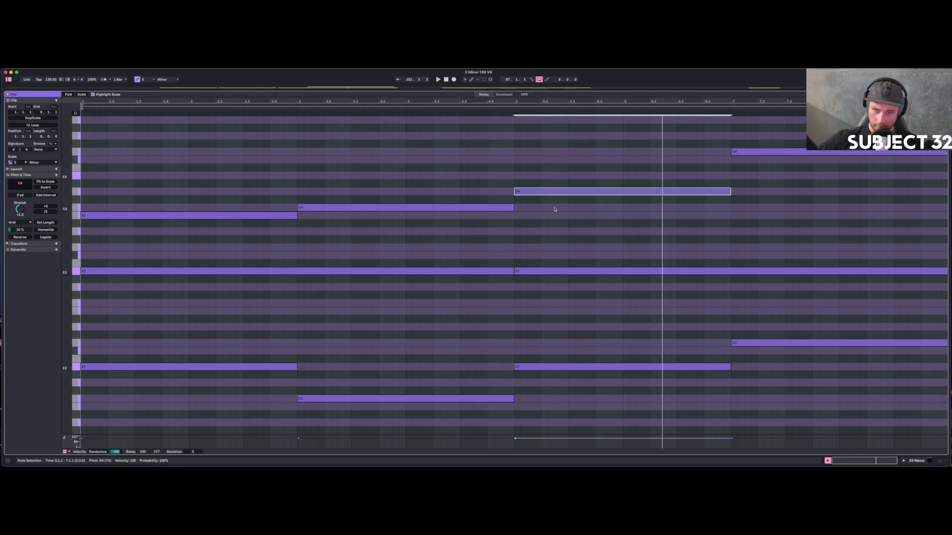
Try the third chord's bass note at F#2, then set it to D2.
left_click(565, 367)
key("Up")
key("Up")
key("Up")
key("Up")
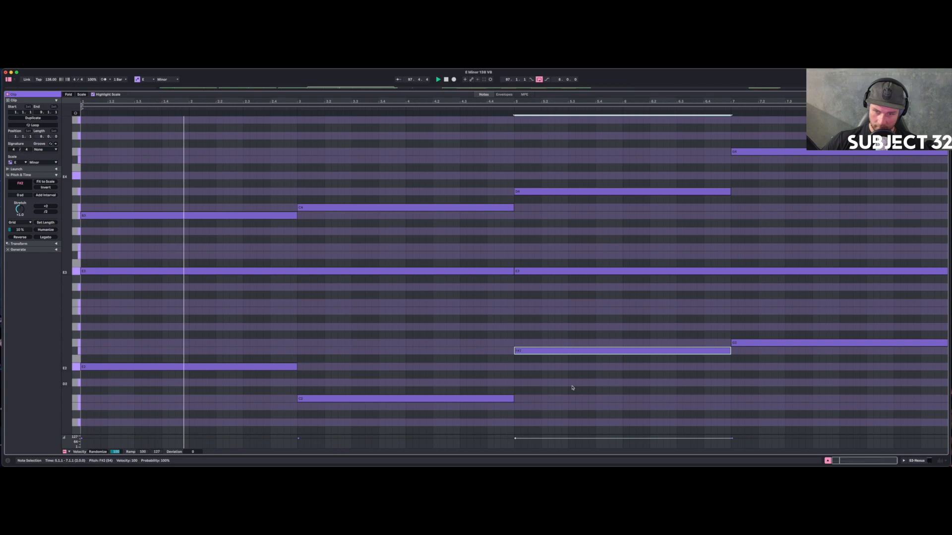
key("Down")
key("Down")
key("Down")
key("Down")
key("Down")
key("Down")
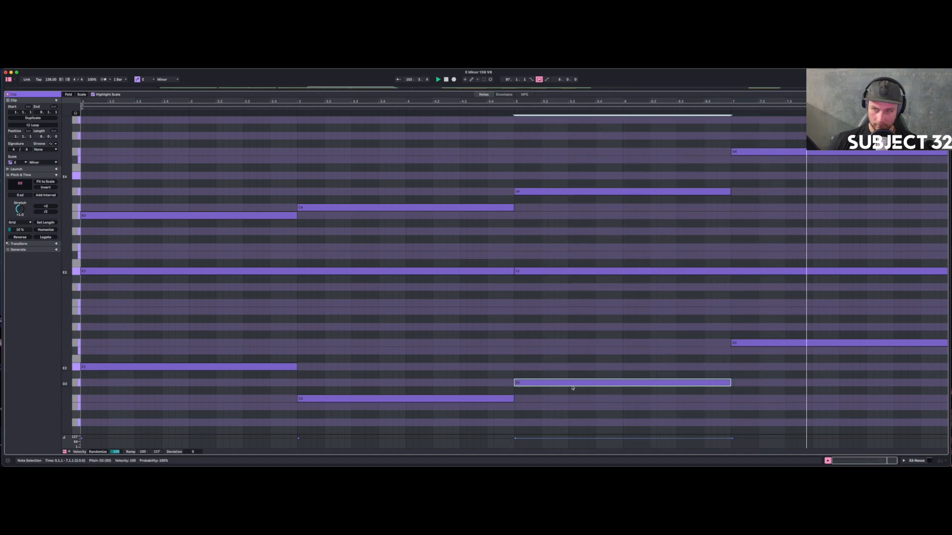
Lower the fourth chord's bass note to F#2 and try its top note at F#4, then return the top note to G4.
key("space")
left_click_drag(719, 331, 747, 356)
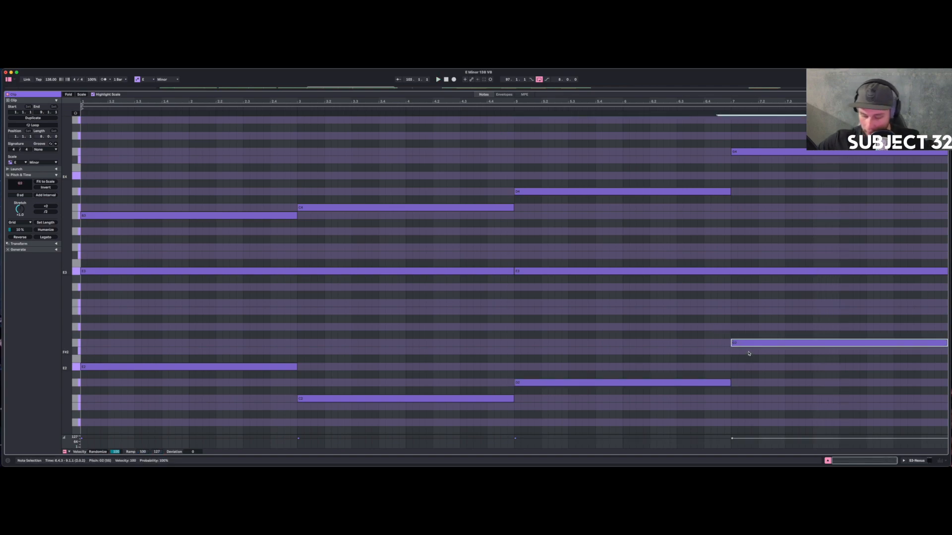
key("Down")
left_click_drag(721, 146, 742, 160)
key("Down")
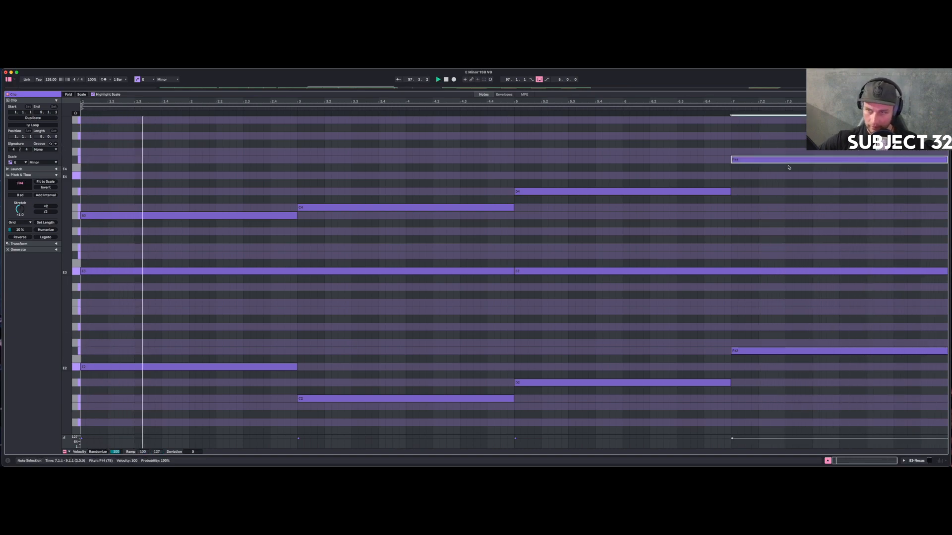
key("Up")
left_click(753, 350)
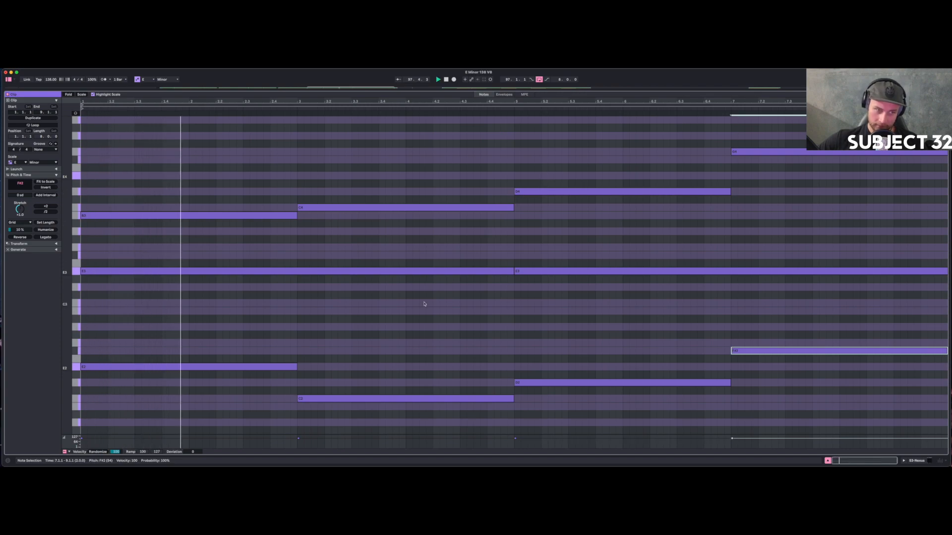
Raise the top note of the third chord to E4.
left_click(553, 174)
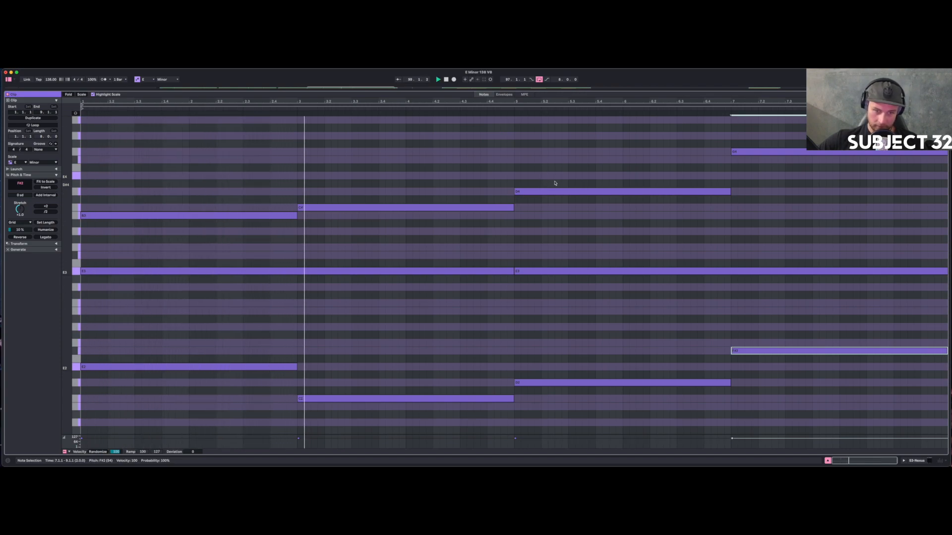
left_click(557, 192)
key("Up")
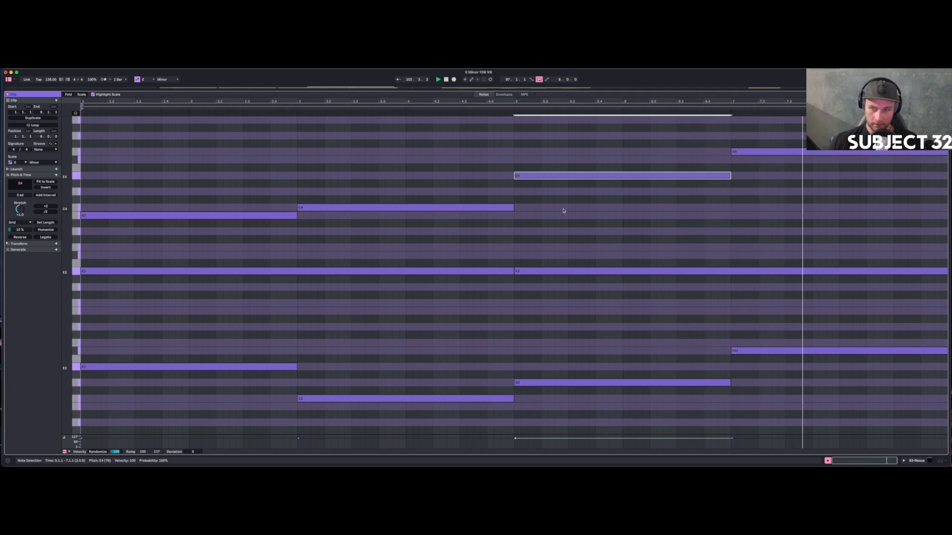
Lower the fourth chord's bass note to E2.
left_click(768, 349)
key("Up")
key("Down")
key("Down")
key("Down")
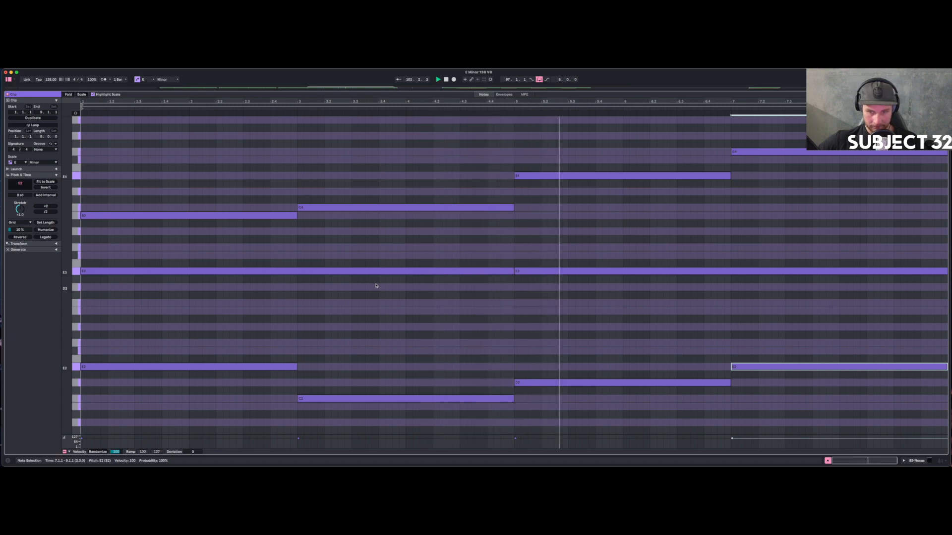
Deactivate the sustained E3 notes and move the third chord's bass note to E2 during playback.
left_click(78, 271)
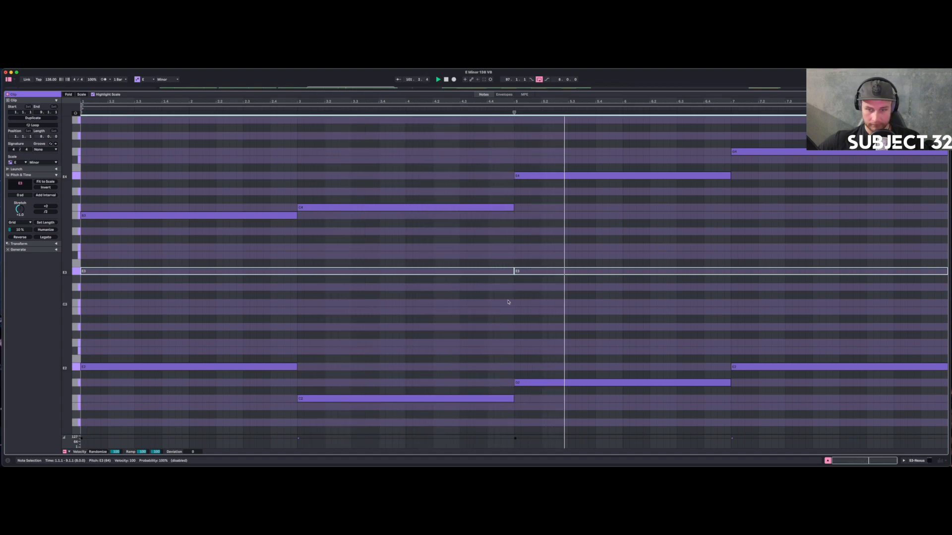
left_click_drag(545, 382, 538, 366)
key("space")
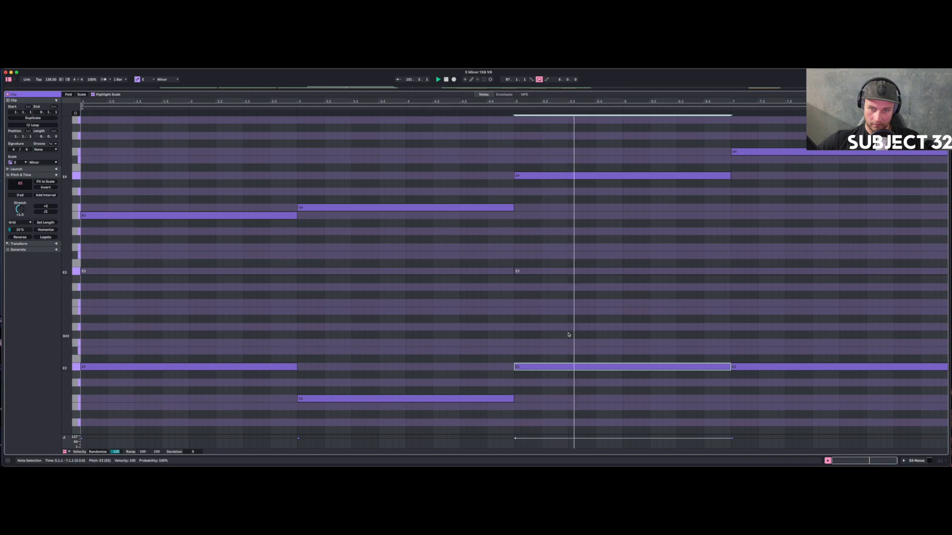
Raise the third chord's top note to F#4 and its bass note to F#2, and play the progression.
key("space")
left_click_drag(518, 159, 545, 192)
key("Up")
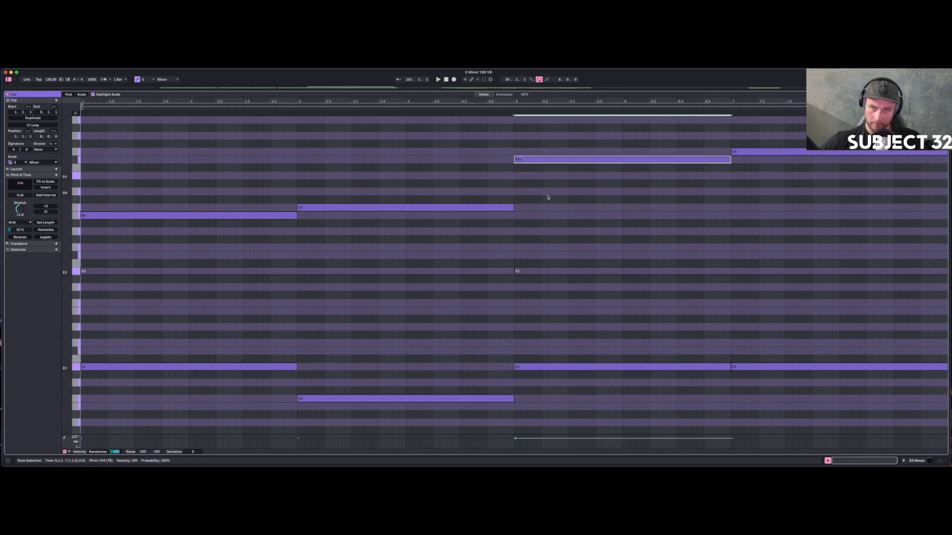
left_click_drag(529, 340, 562, 387)
key("Up")
key("space")
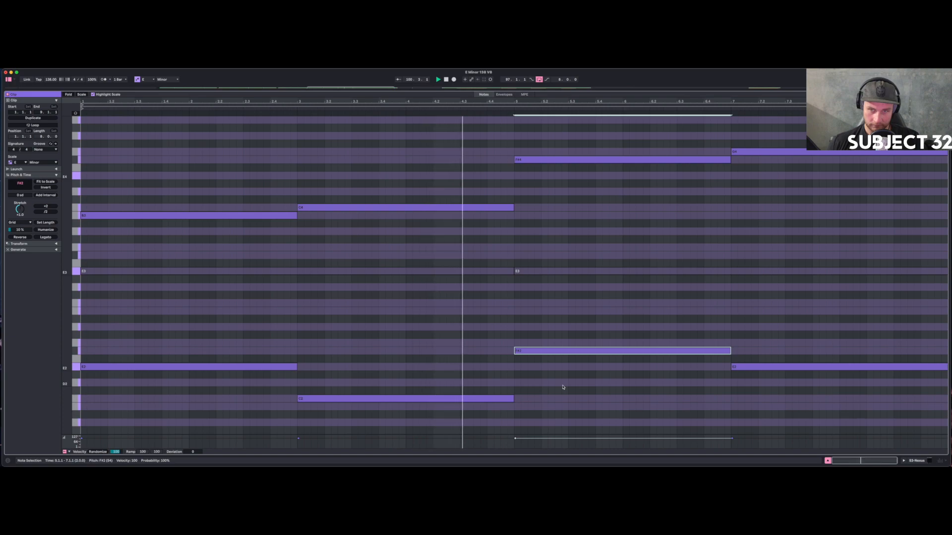
Raise the third chord's bass note to G2 and its top note to G4.
key("Up")
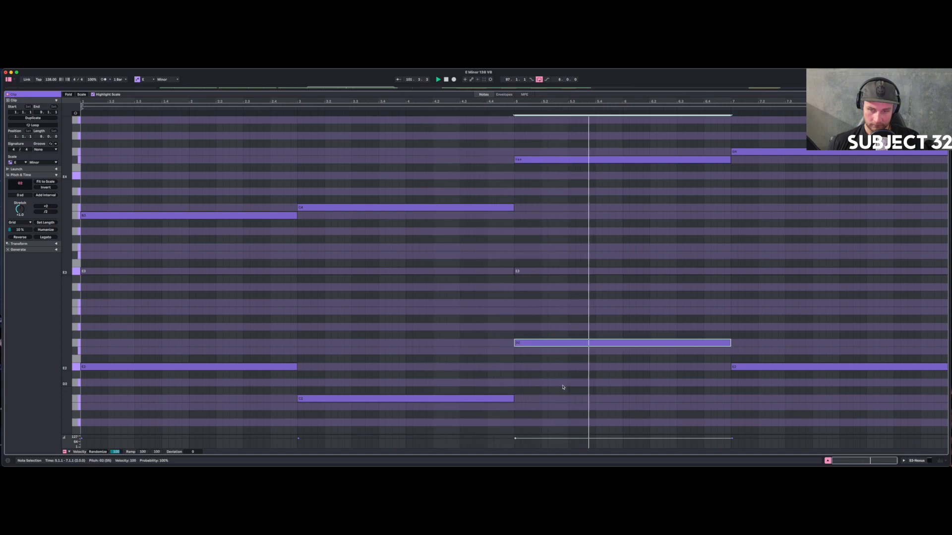
left_click_drag(552, 159, 553, 153)
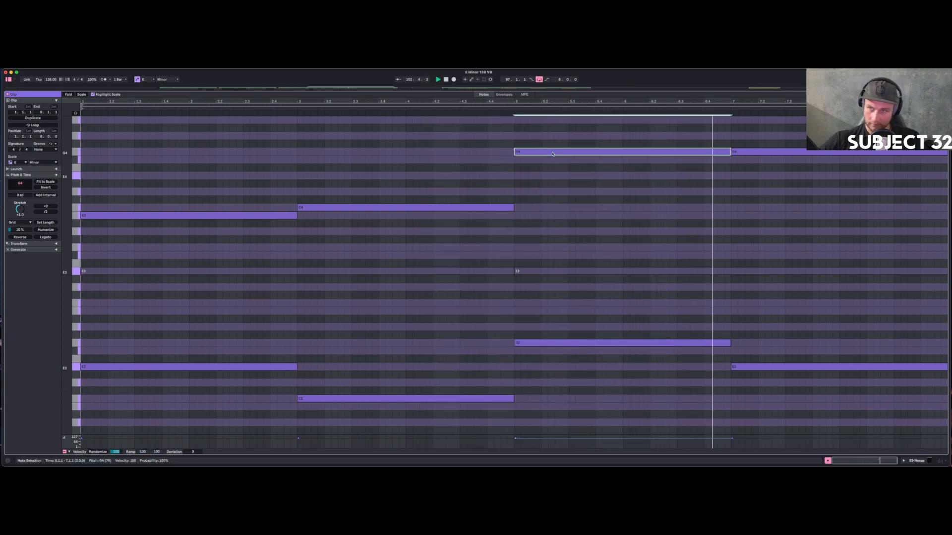
key("space")
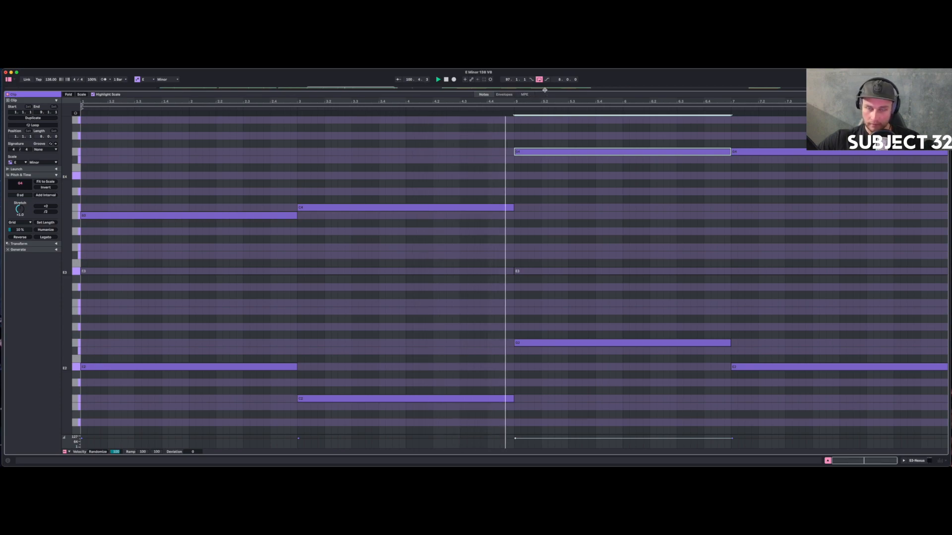
Delete the deactivated E3 note in the second half of the clip.
left_click_drag(528, 140, 556, 183)
left_click(537, 273)
key("Delete")
key("space")
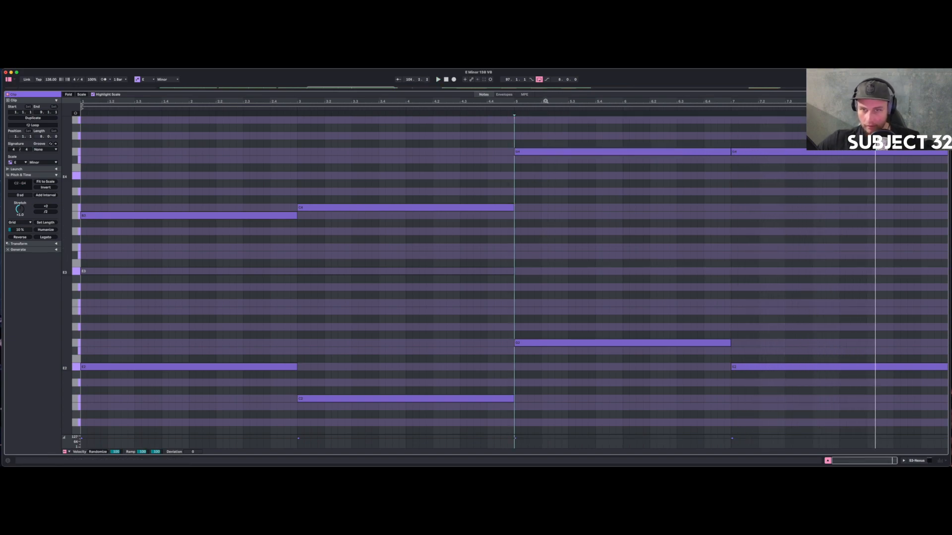
Lower both notes of the third chord together to A1 and A3 while listening to the loop.
left_click_drag(536, 181, 541, 363)
key("space")
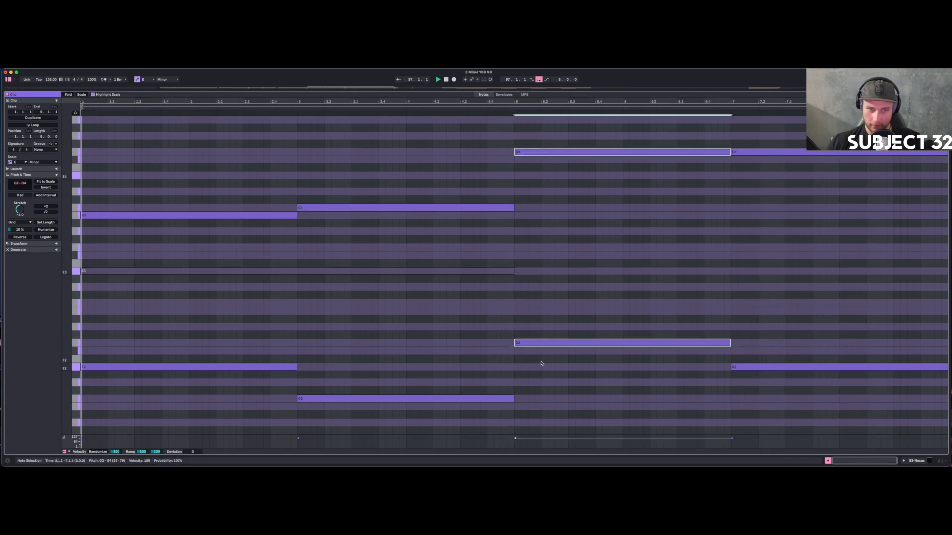
key("Down")
key("Down")
key("Down")
key("Down")
key("Down")
key("Down")
key("Down")
key("Down")
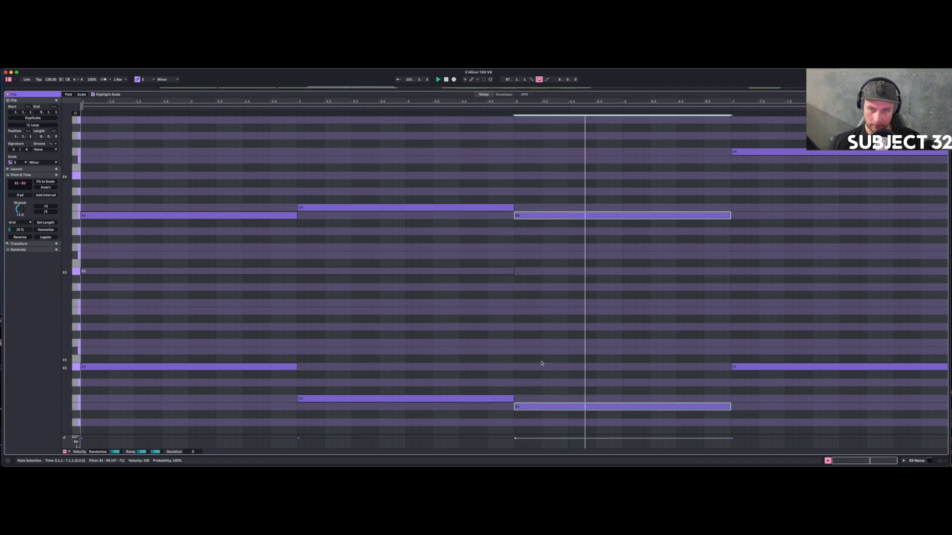
key("Down")
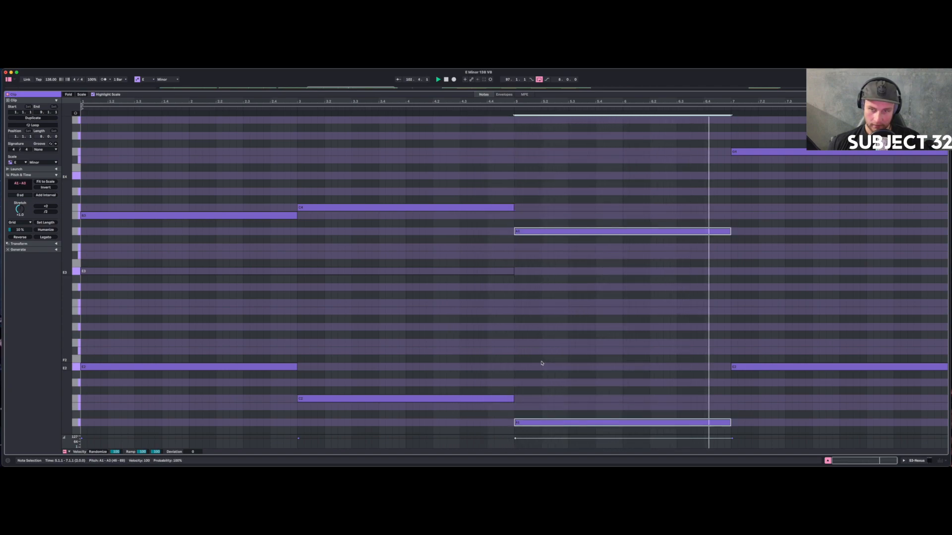
key("space")
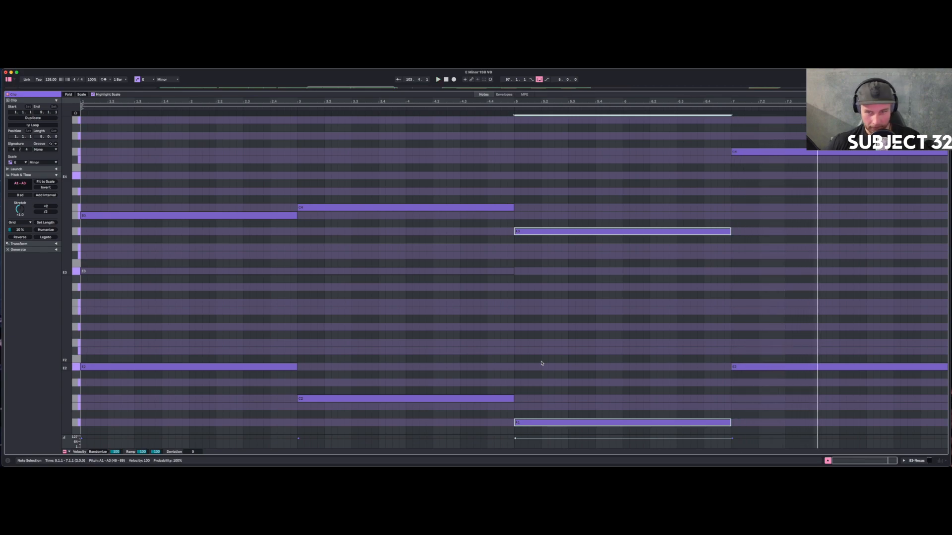
Lower the third chord's notes to G1 and G3, and the fourth chord's notes to A1 and C4.
key("Down")
key("Down")
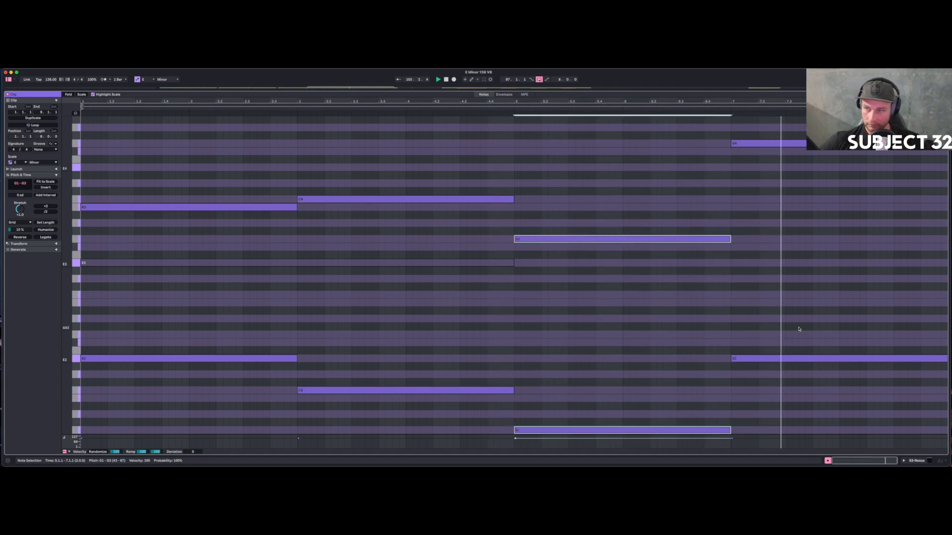
left_click_drag(788, 396, 818, 139)
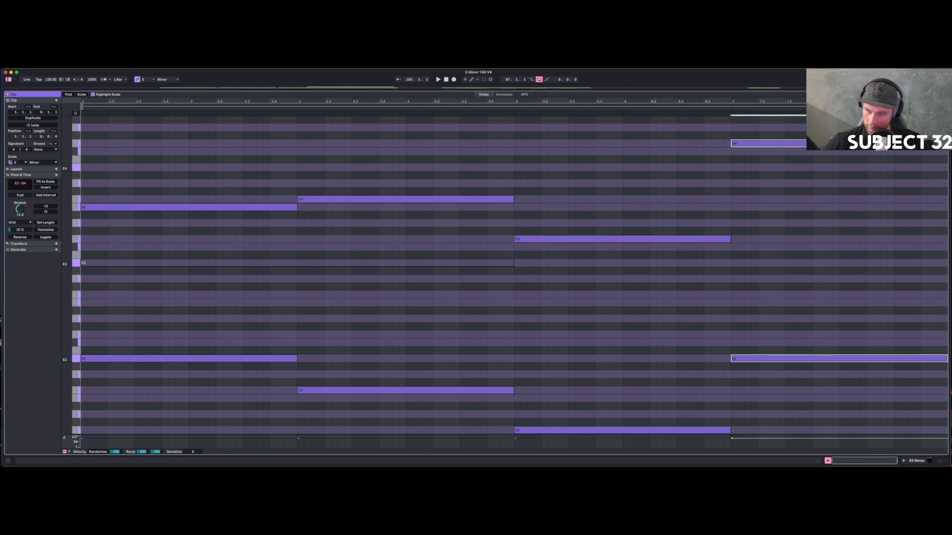
key("Down")
key("Down")
key("Down")
key("Down")
key("Down")
key("Down")
key("Down")
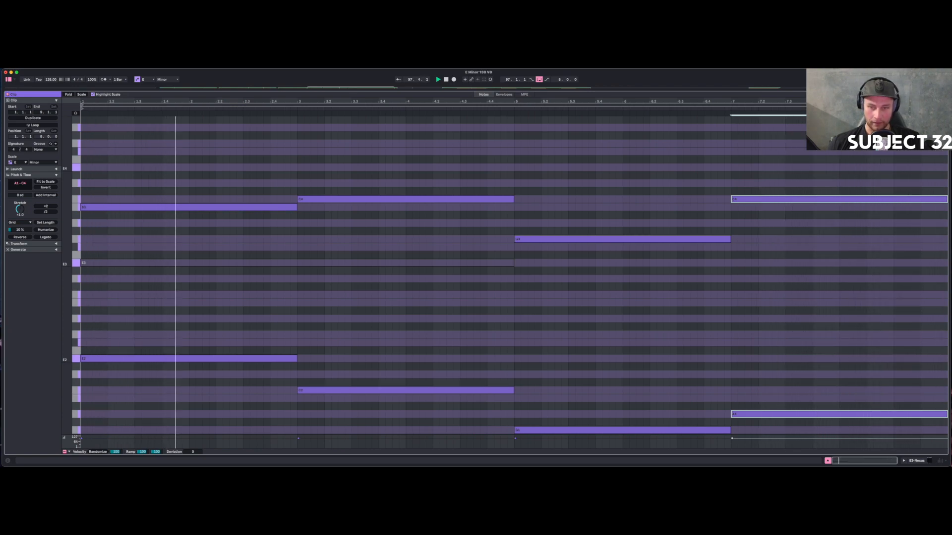
Try F#1 and F#3 for the third chord, and settle its top note on A3 and its bass note on B1.
left_click_drag(612, 188, 605, 460)
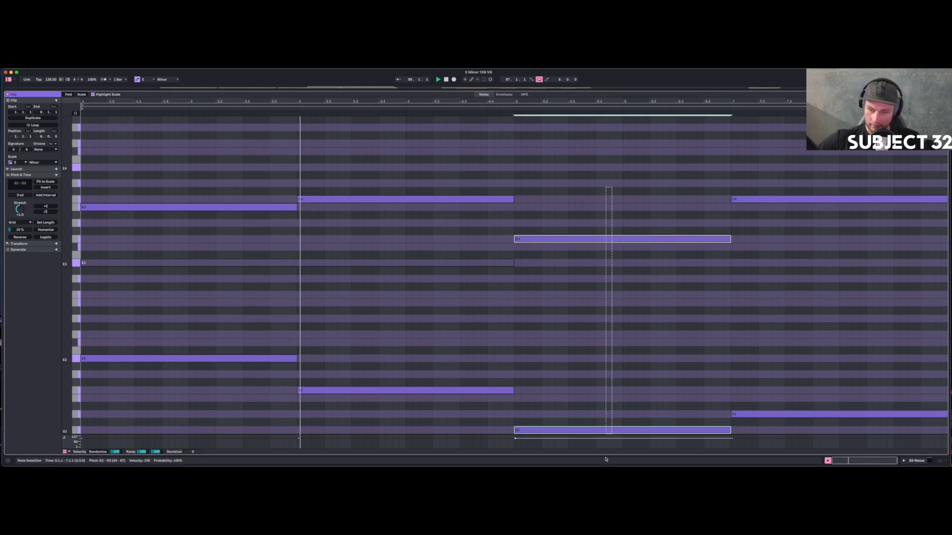
key("Down")
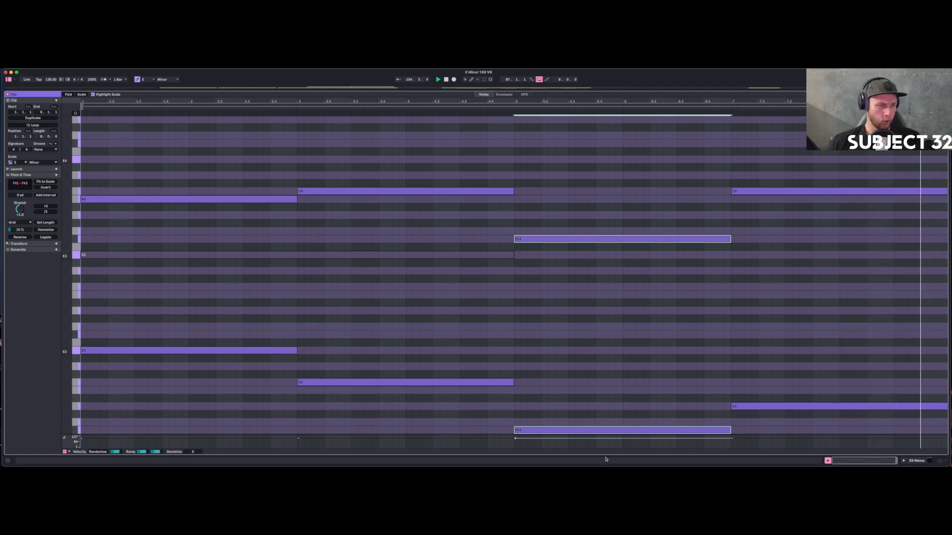
key("Up")
key("Up")
key("Up")
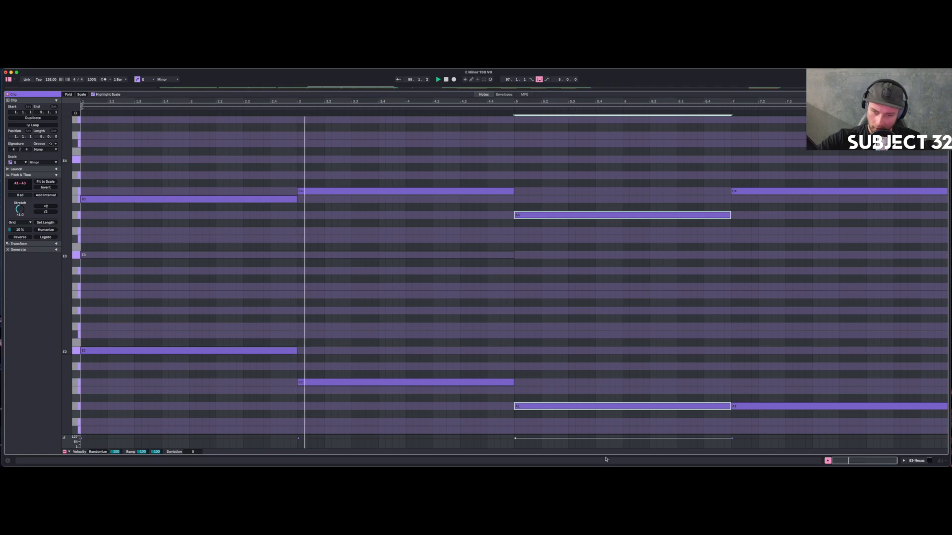
left_click(590, 406)
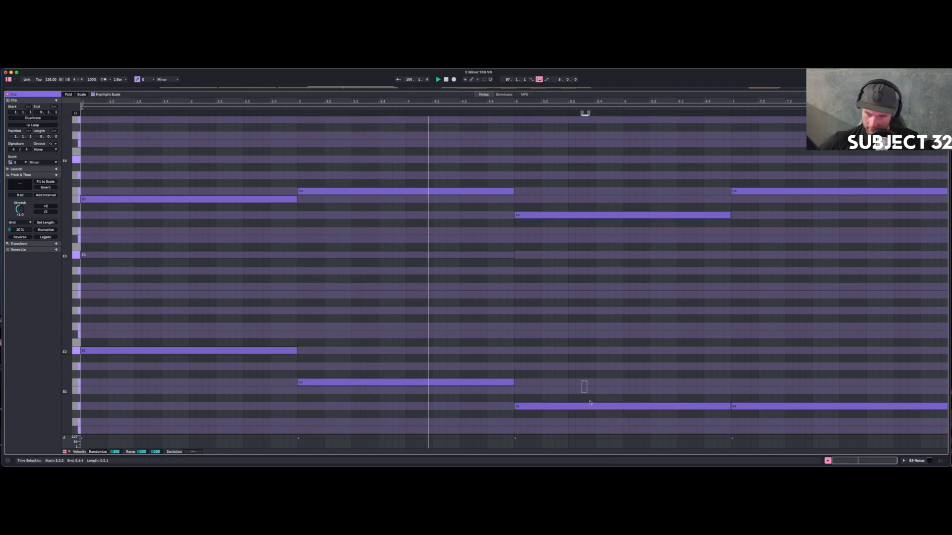
key("Up")
key("Up")
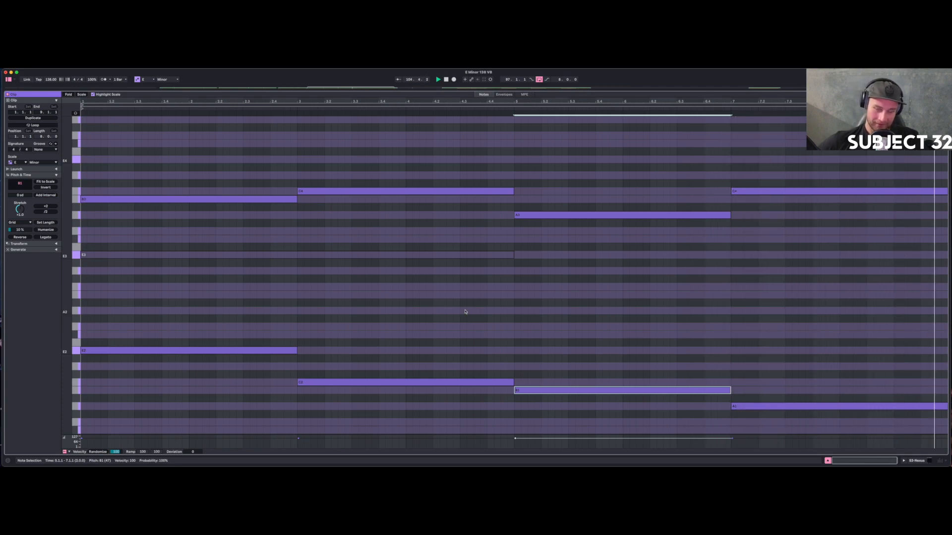
Reactivate the long E3 note in the first half of the clip and duplicate it into the second half.
left_click(428, 256)
key("0")
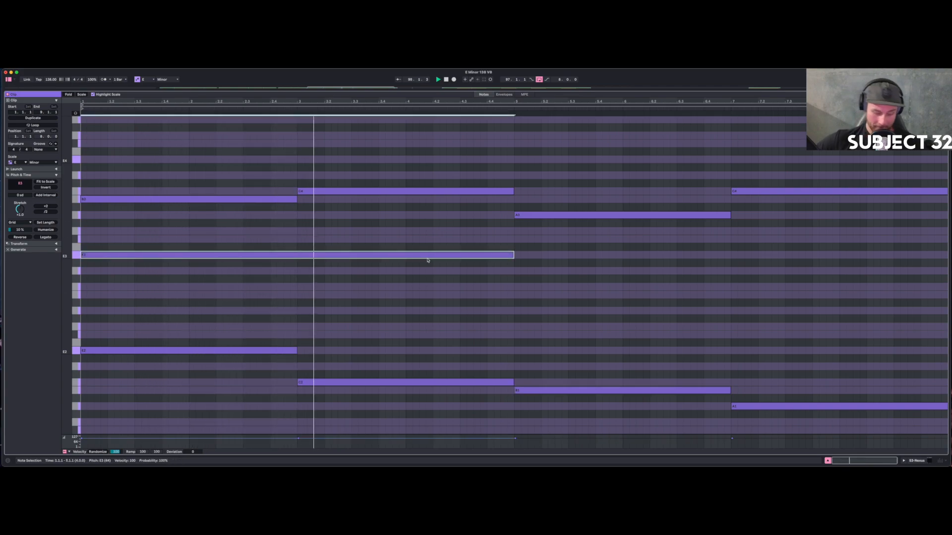
key("ctrl+d")
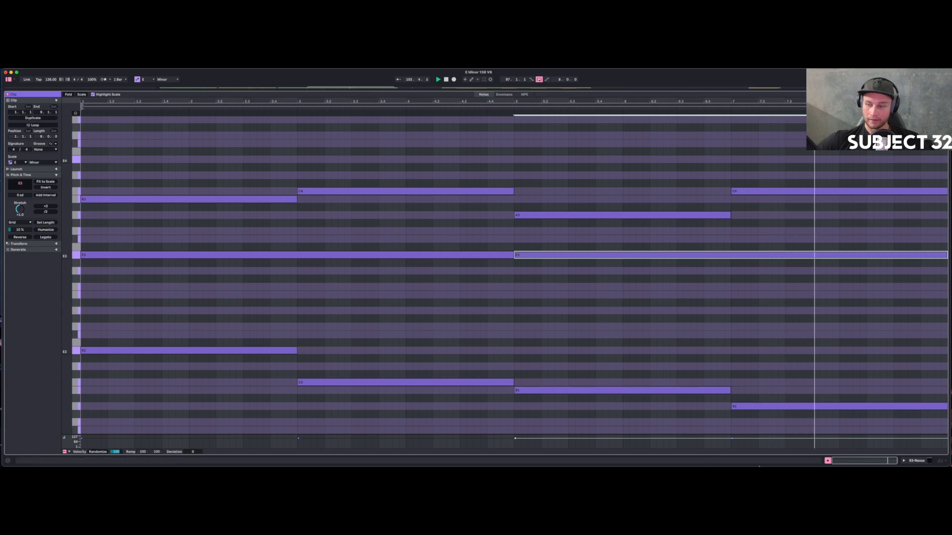
Return to the arrangement and play the track from bar 86, just before the bridge/break section.
left_click(918, 461)
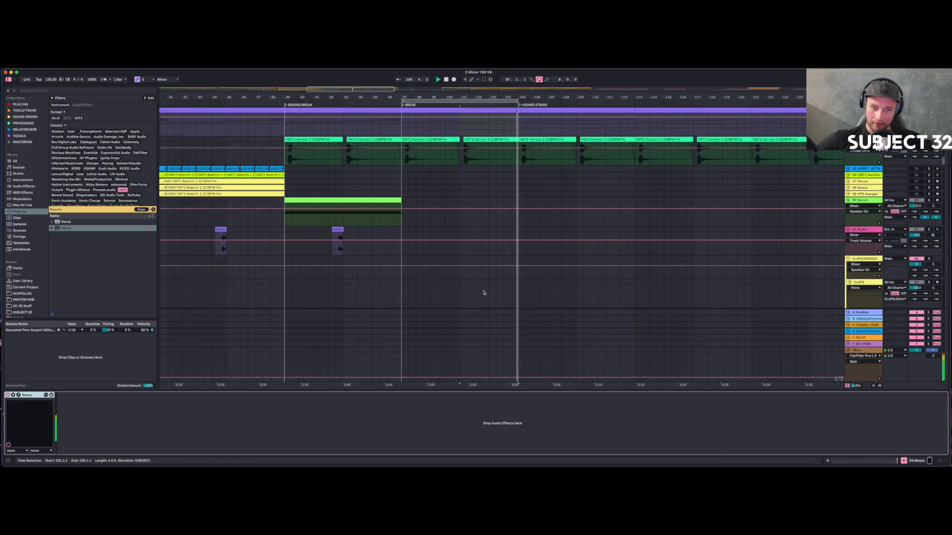
scroll(428, 272, "up", 5)
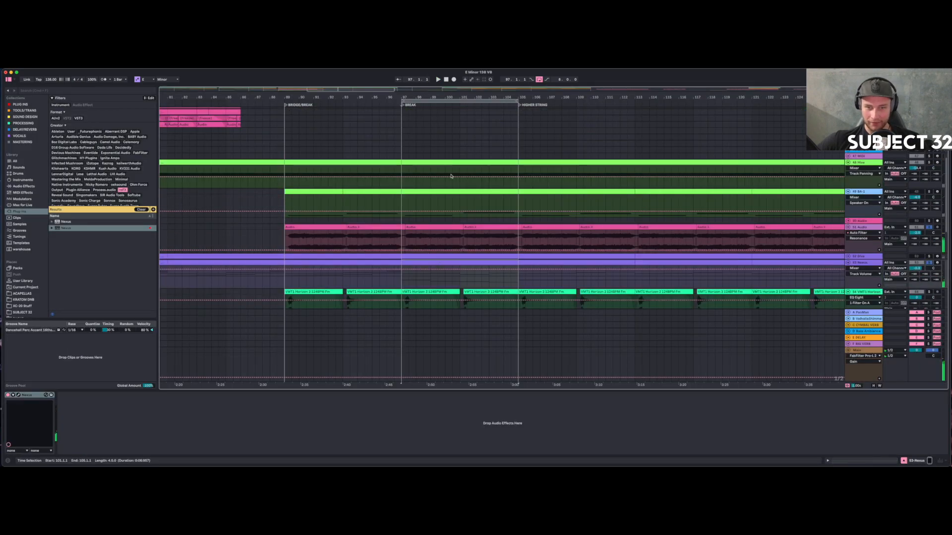
left_click_drag(473, 95, 408, 56)
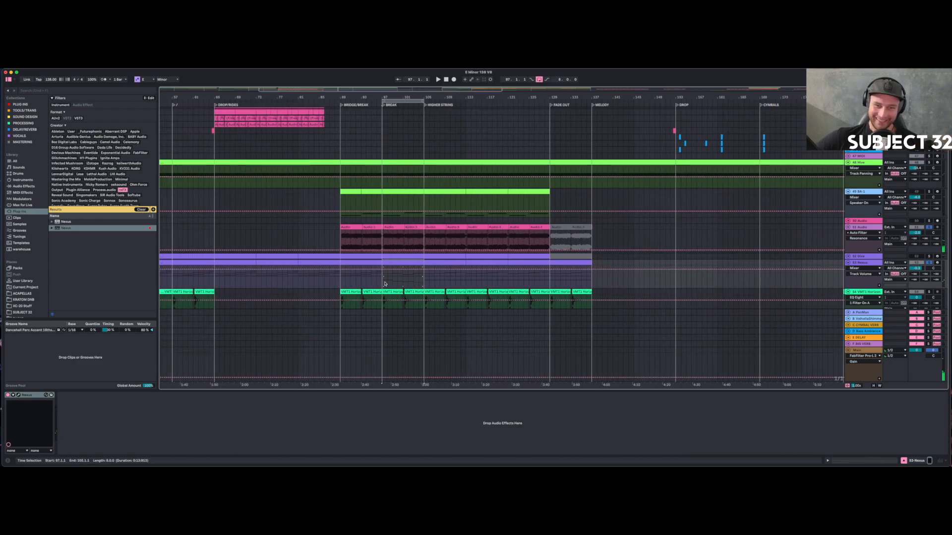
left_click(326, 281)
key("space")
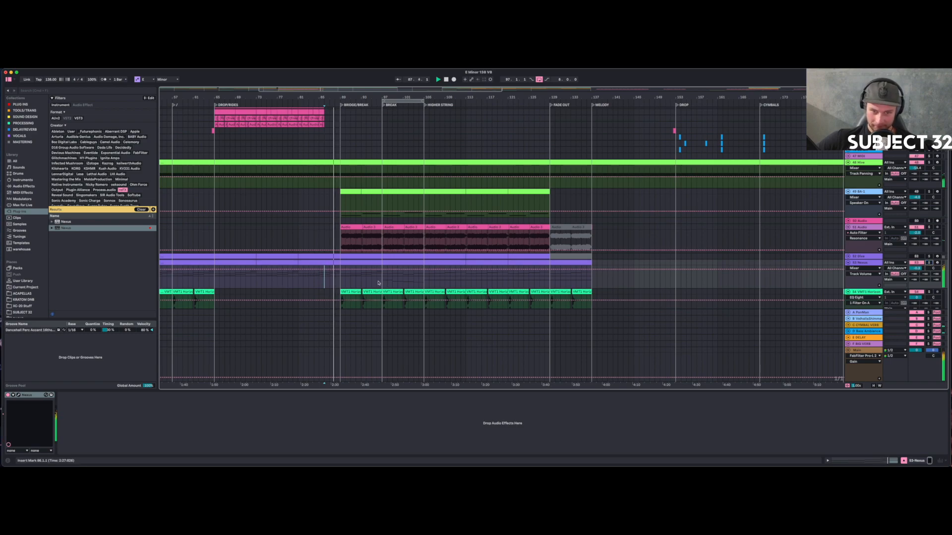
Duplicate the Nexus chord clip at bar 97 repeatedly so the progression runs up to bar 129.
left_click(390, 260)
left_click_drag(390, 261, 348, 262)
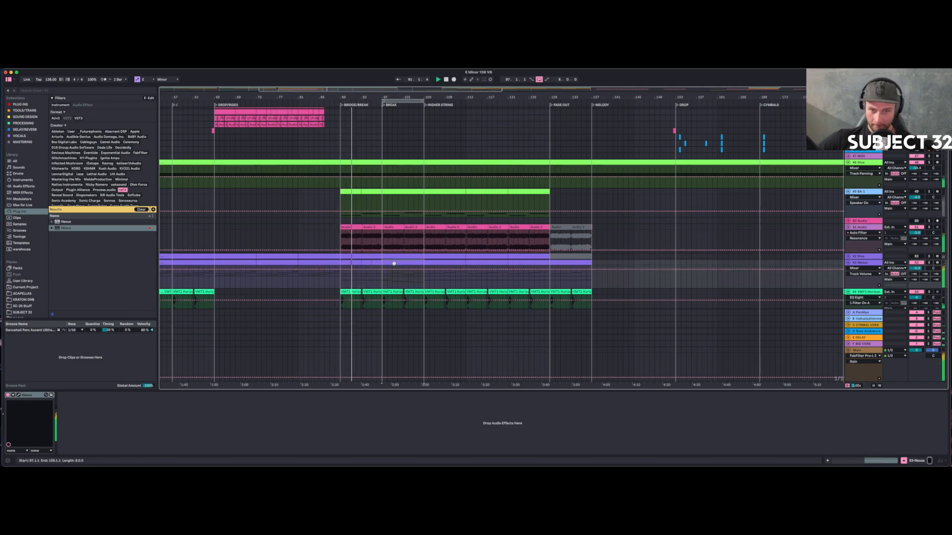
key("super+d")
key("super+d")
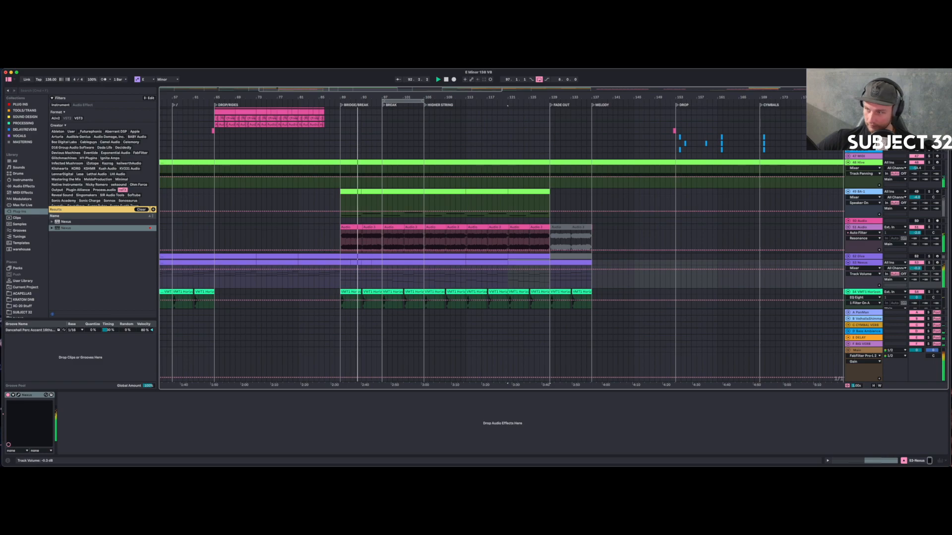
Lower the Nexus track's volume to about -4.1 dB while listening to the break.
left_click_drag(911, 270, 911, 284)
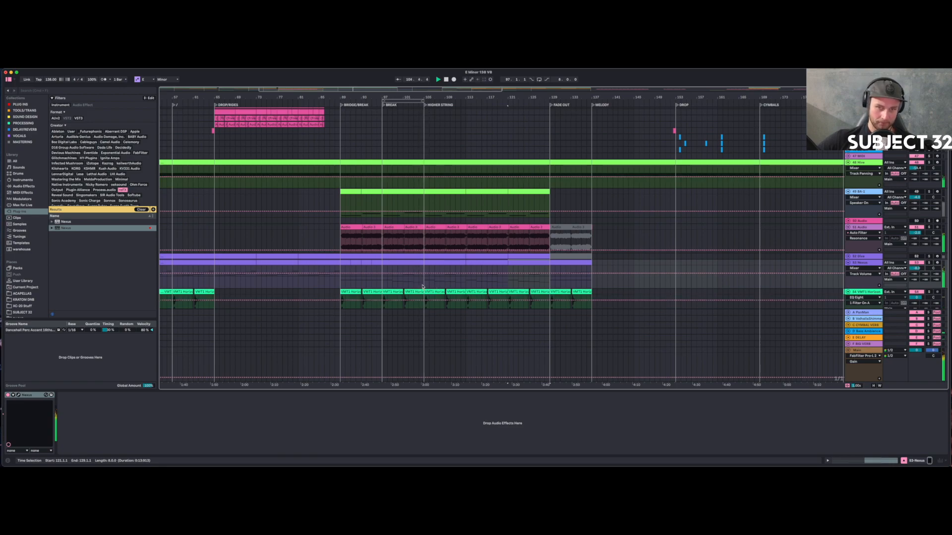
left_click_drag(916, 268, 916, 261)
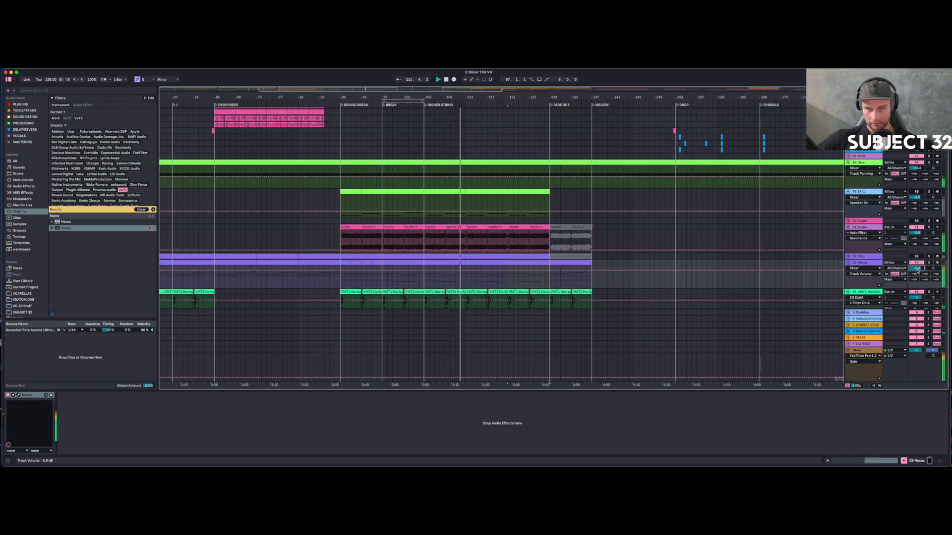
left_click_drag(918, 270, 918, 272)
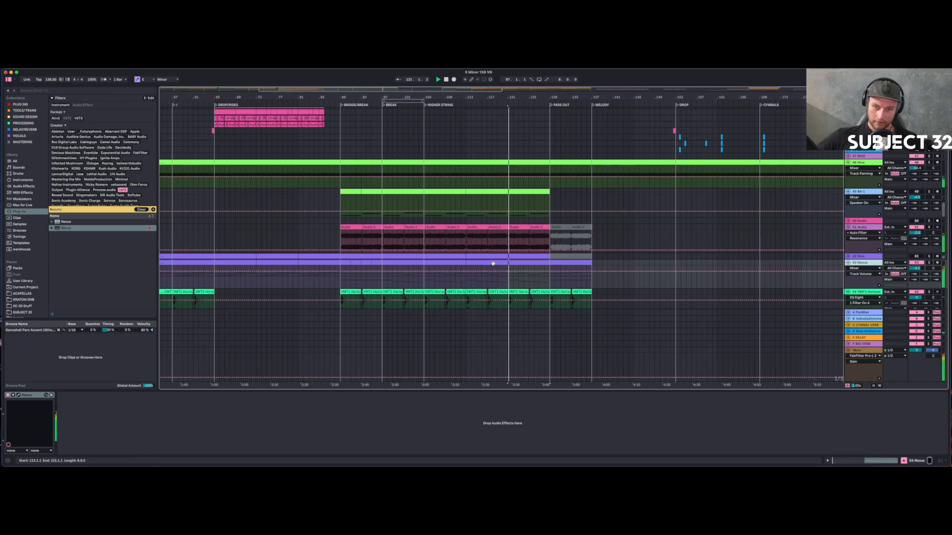
Open the Nexus chord clip at the start of the break for note editing.
left_click(447, 262)
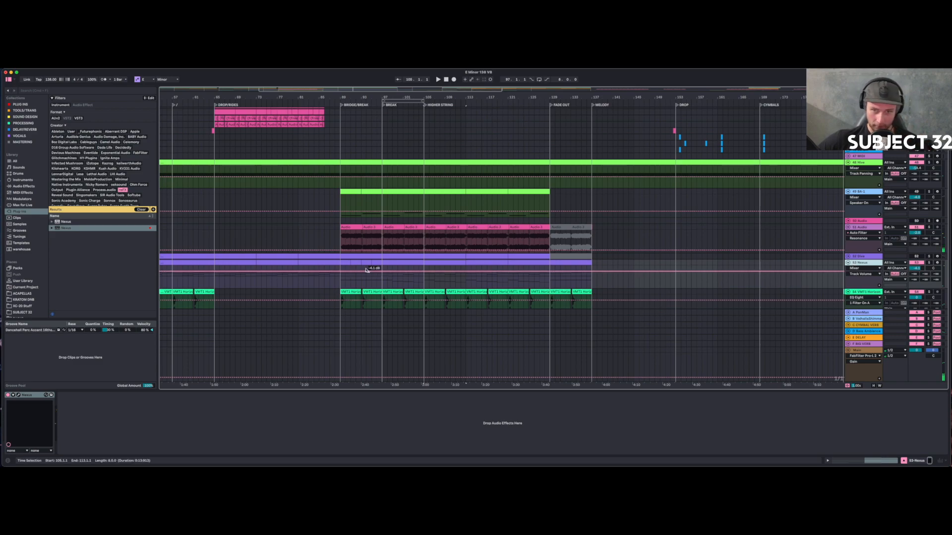
double_click(397, 264)
key("space")
key("space")
Add a C3 inner note spanning the first chord and lower it to A2 during playback.
left_click(83, 288)
left_click_drag(86, 286, 298, 285)
key("space")
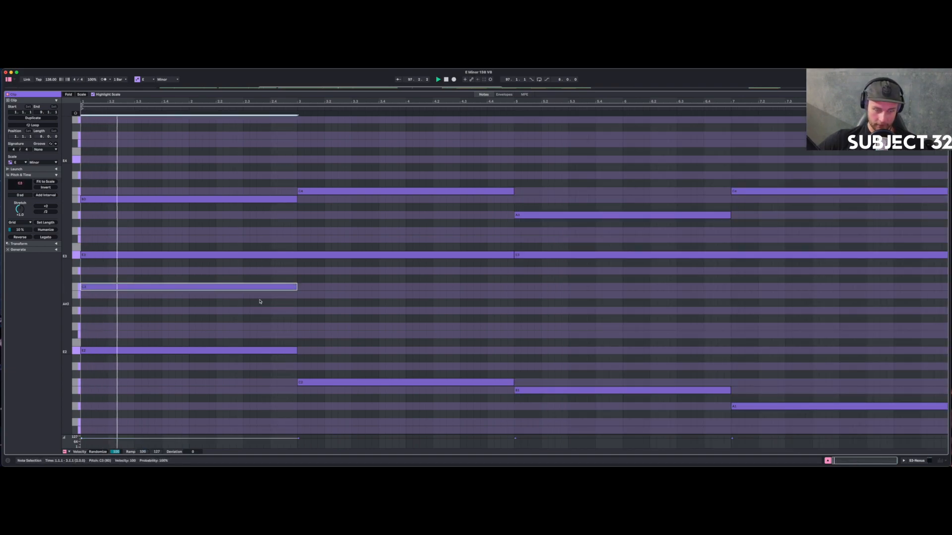
key("Down")
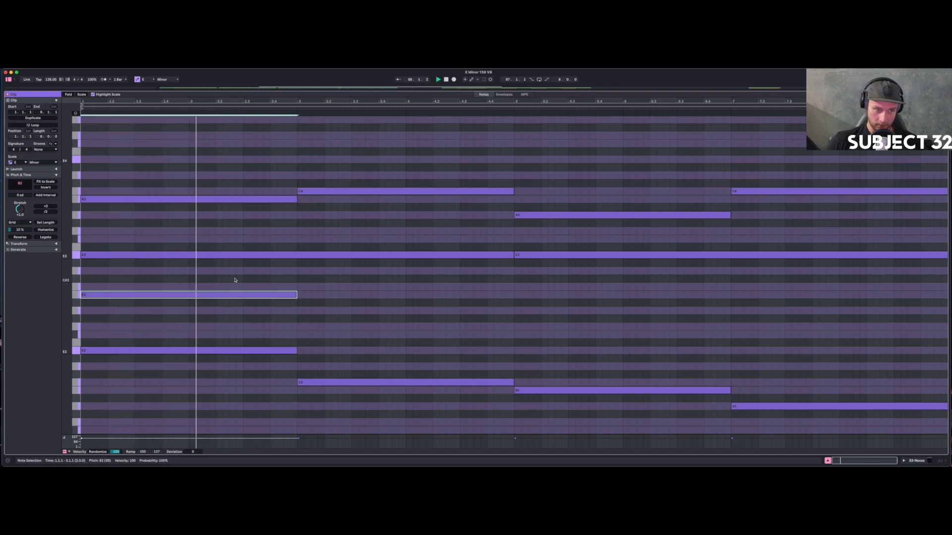
key("Down")
key("Down")
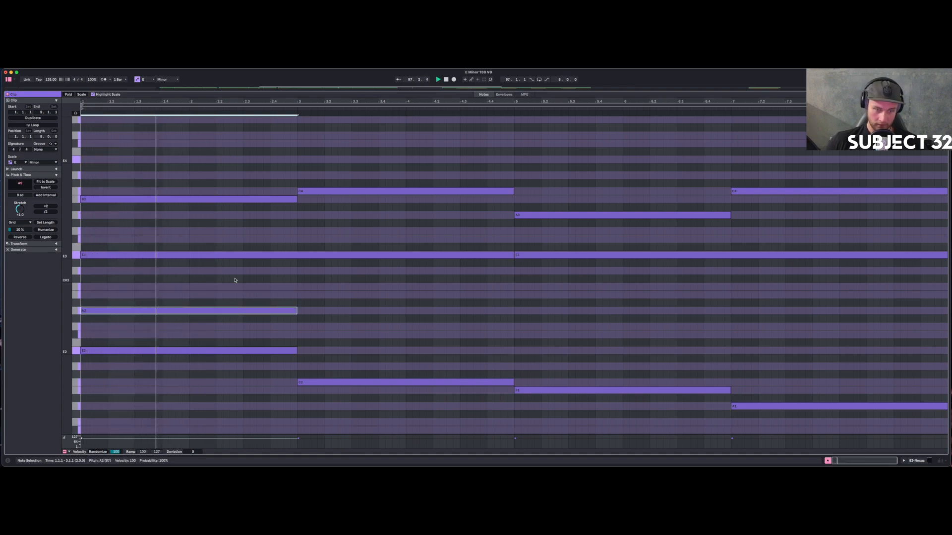
Duplicate the added inner note into the second chord at B2 and into the third chord at C3.
key("Right")
key("Up")
key("Up")
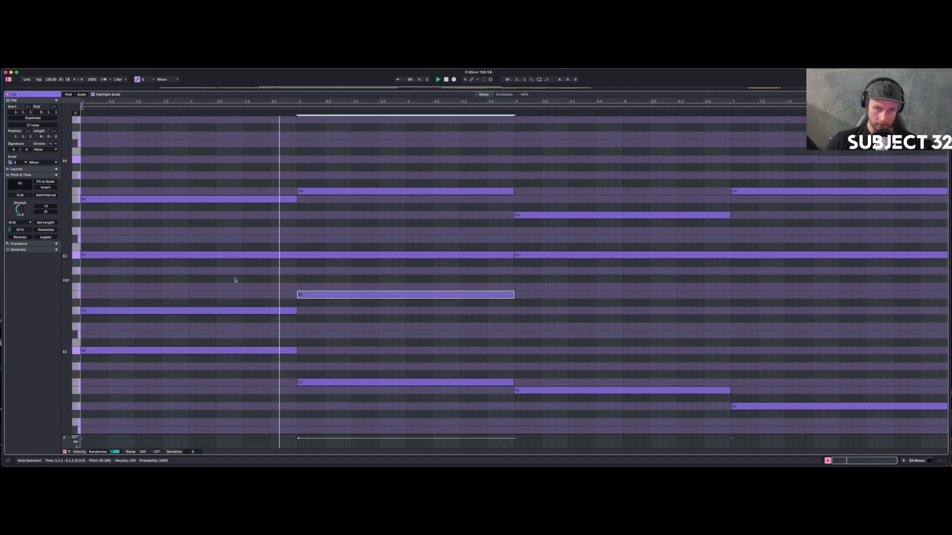
key("super+d")
key("Up")
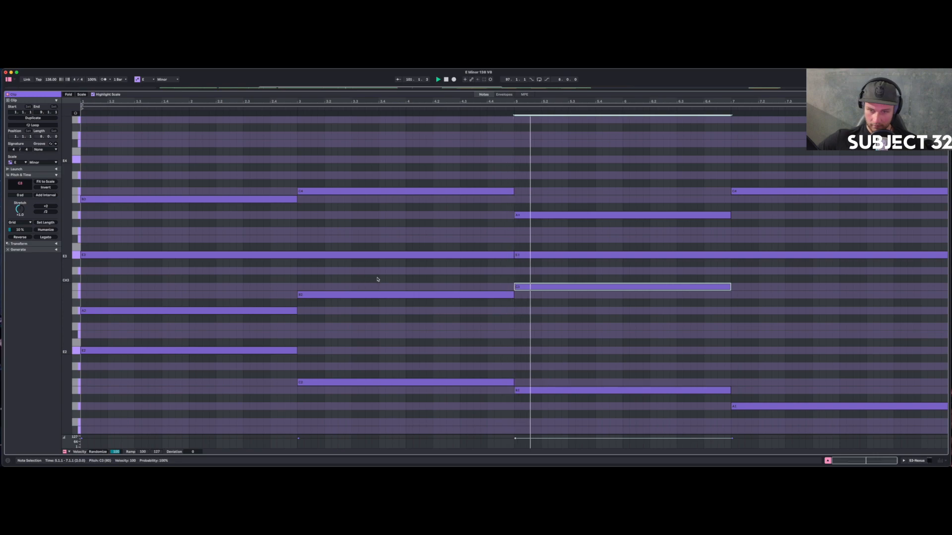
Lower the second chord's added inner note to G2 and the third chord's to F#2.
left_click(379, 295)
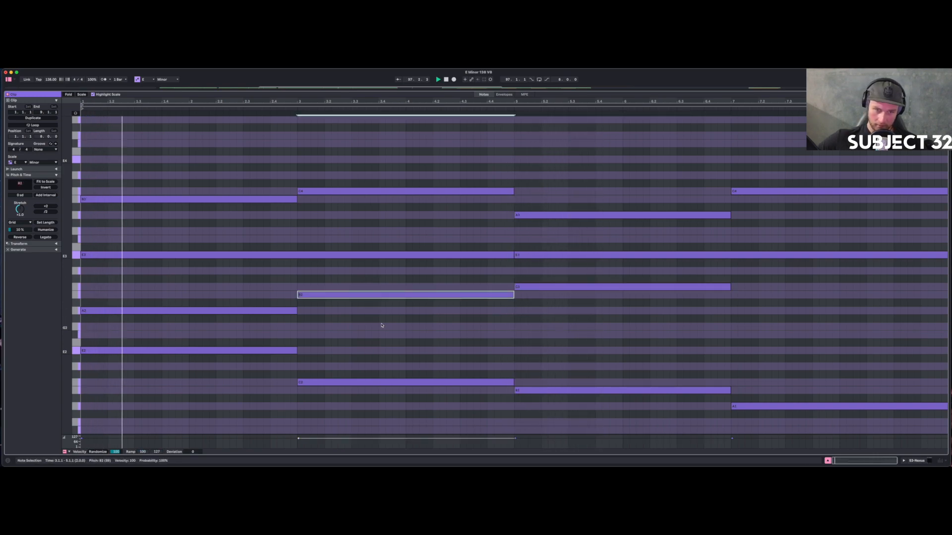
key("Down")
key("Down")
key("Down")
key("Down")
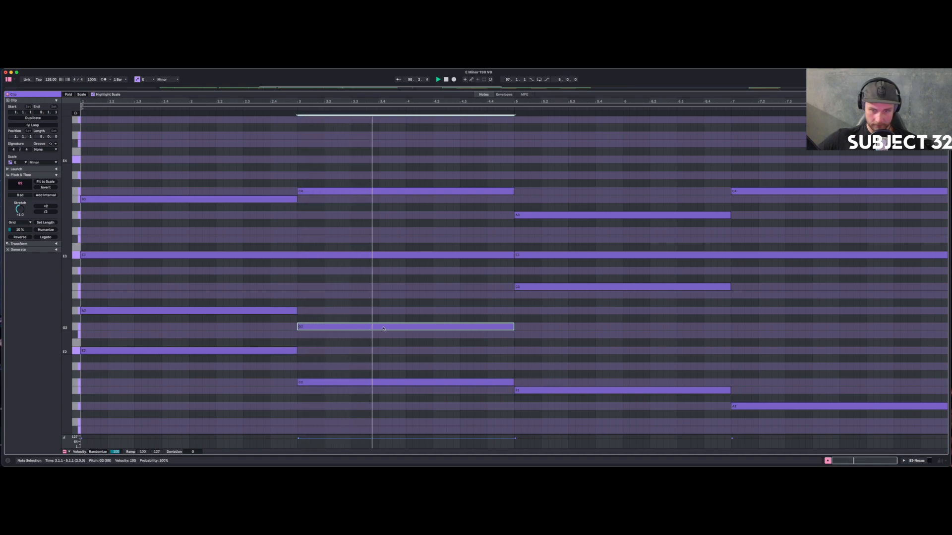
left_click(568, 286)
key("Down")
key("Down")
key("Down")
key("Down")
key("Down")
key("Down")
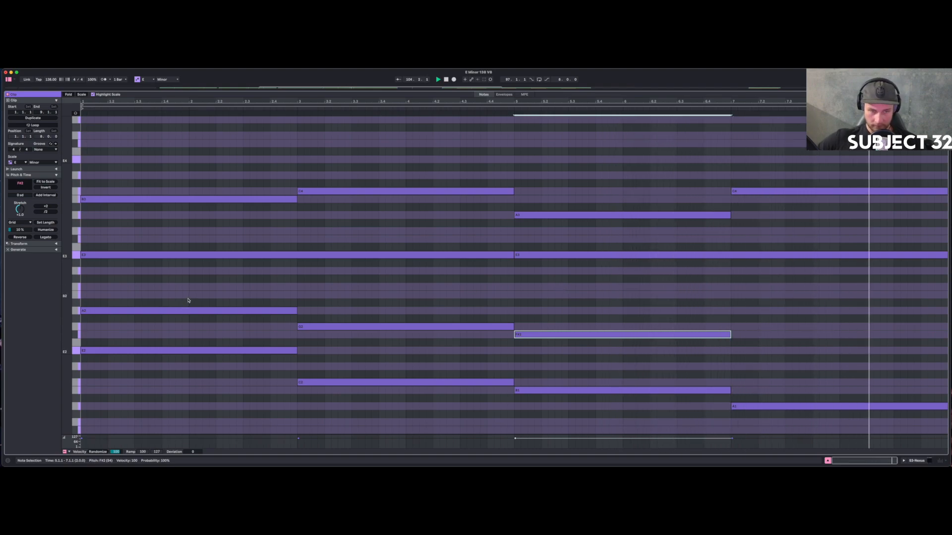
Delete the three added inner notes between the bass notes and the sustained E3.
left_click_drag(181, 292, 585, 338)
key("Delete")
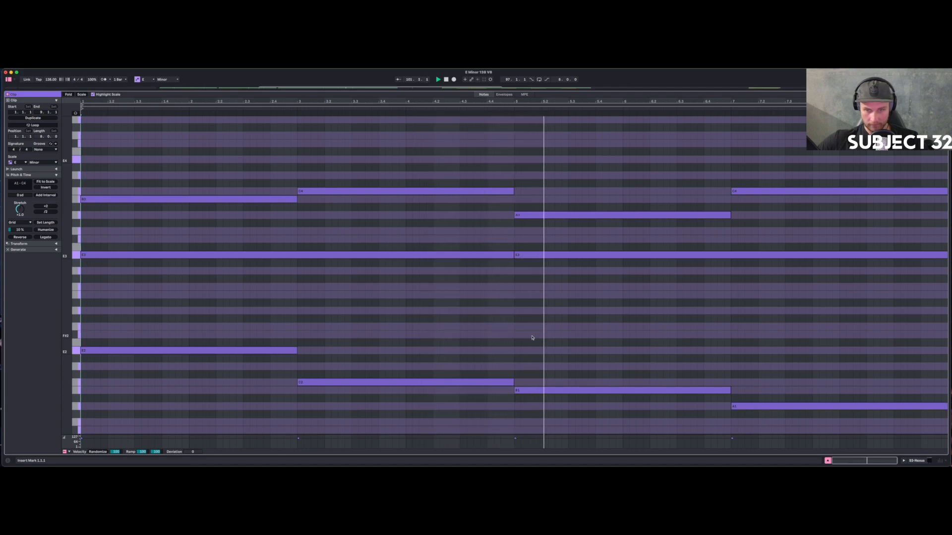
left_click_drag(550, 374, 559, 398)
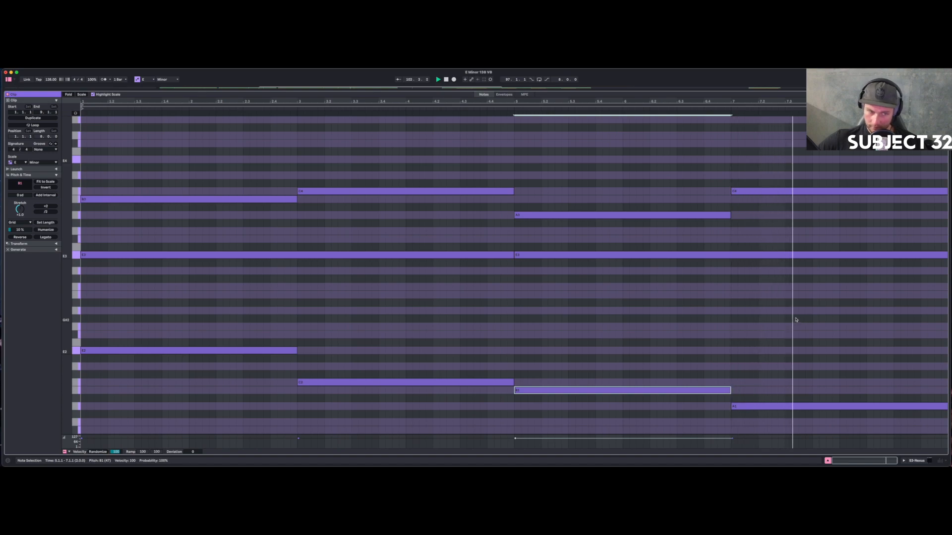
Try the second chord's bass note at A1 during playback and set it back to C2.
left_click_drag(382, 340, 389, 403)
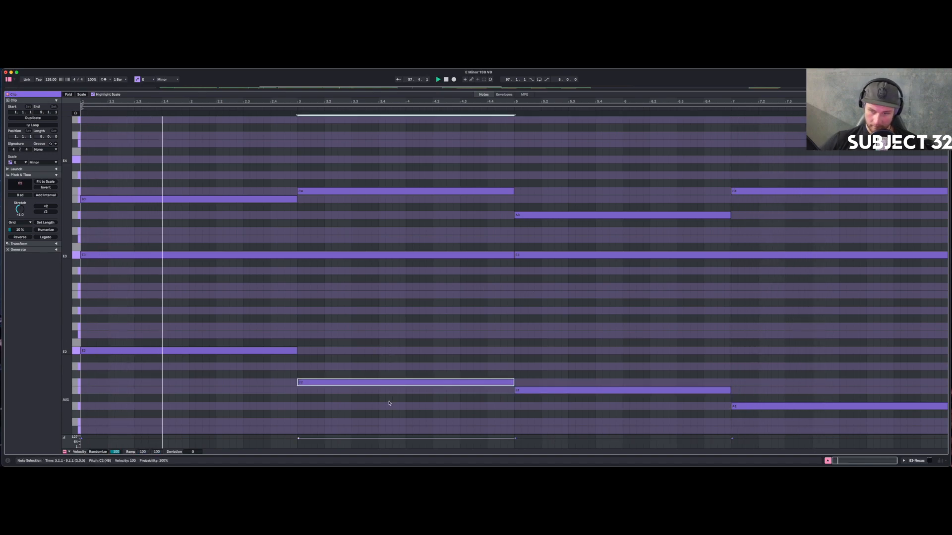
key("Down")
key("Down")
key("Down")
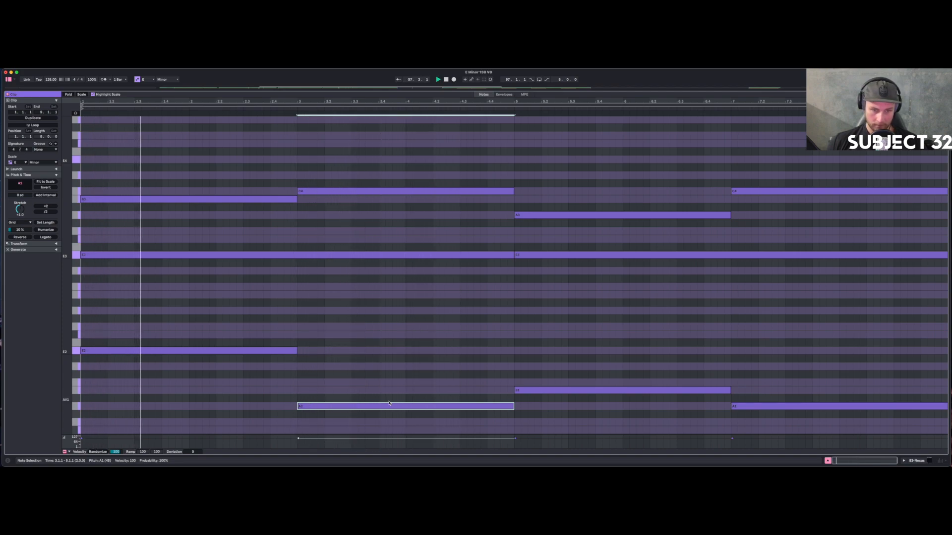
key("Up")
key("Up")
key("Up")
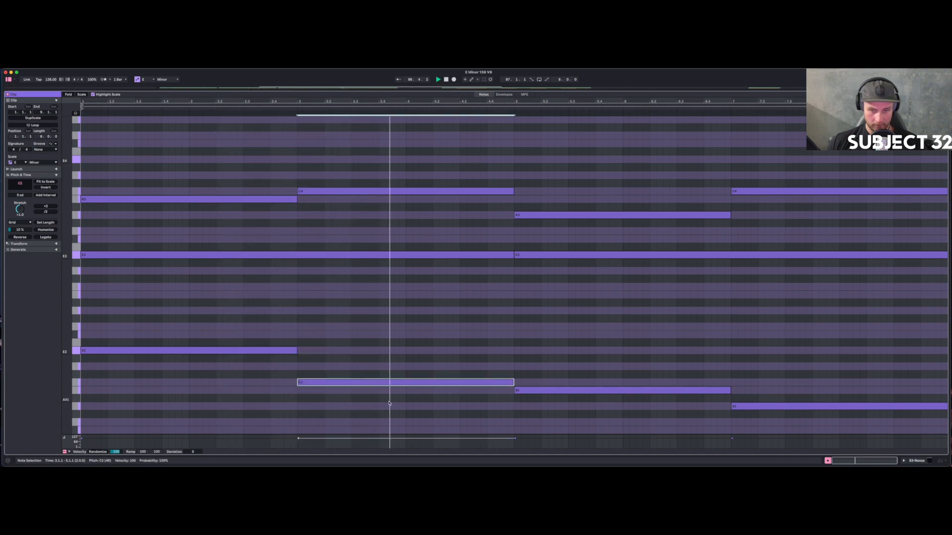
key("Down")
key("Up")
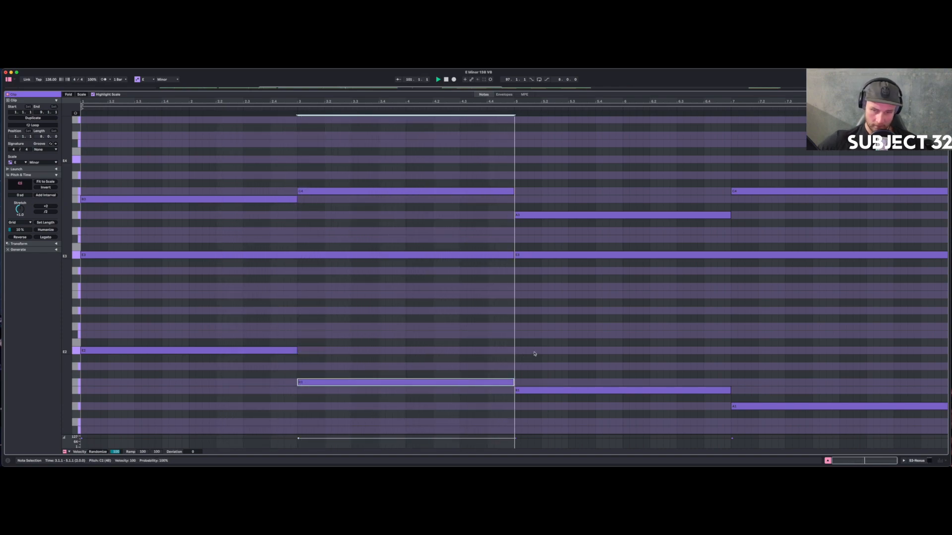
Lower the third chord's bass note to A1 while the progression plays.
left_click_drag(542, 357, 562, 405)
key("Down")
key("Down")
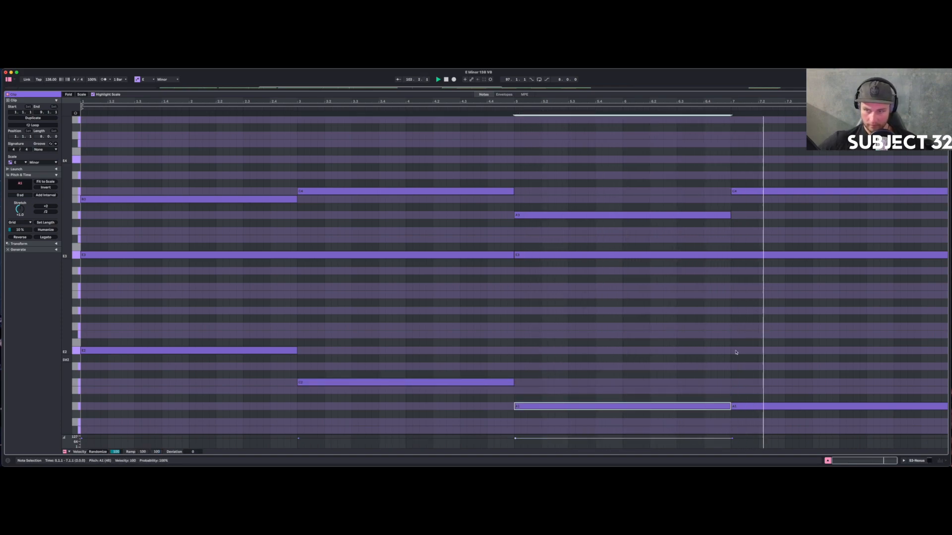
Raise the fourth chord's bass note to C2 while the progression plays.
left_click_drag(772, 369, 795, 418)
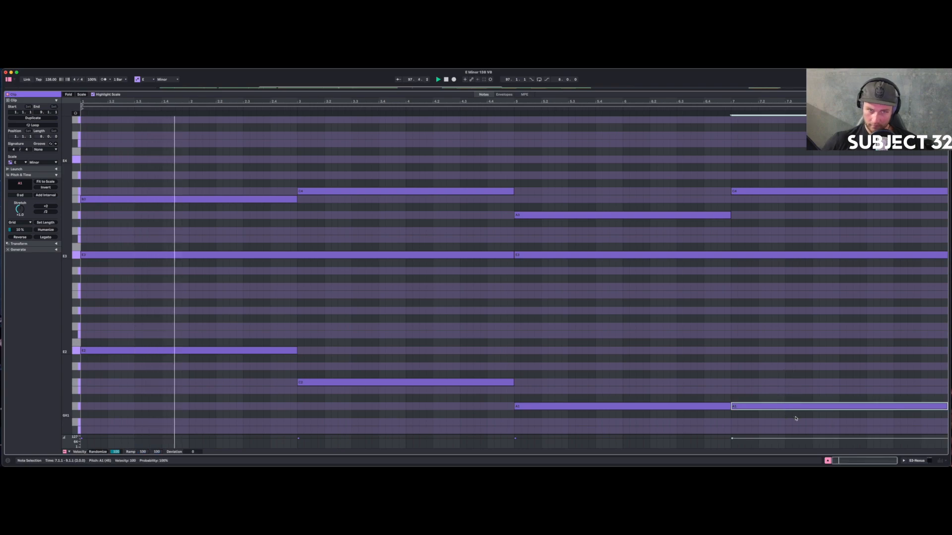
key("Up")
key("Up")
key("Up")
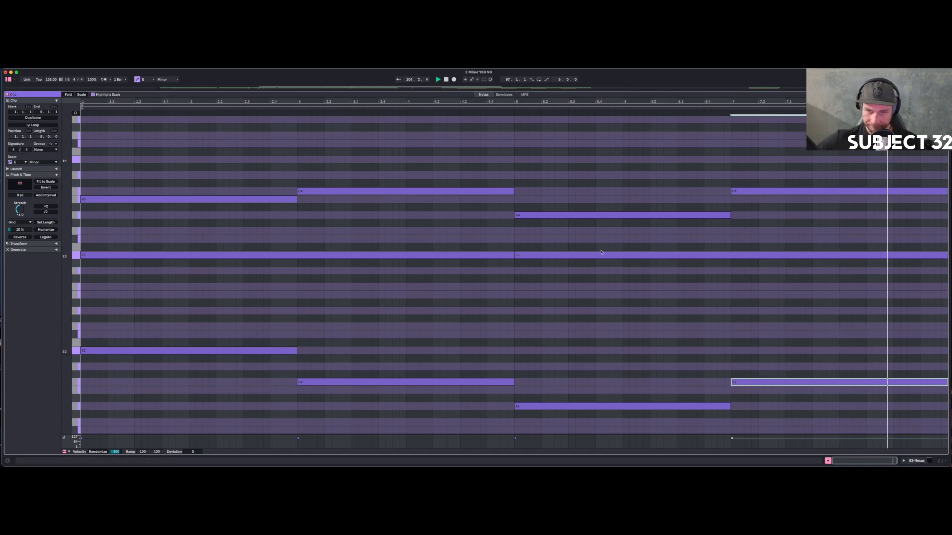
Listen to the progression in the arrangement around the break and return to the chord clip's notes.
key("shift+Tab")
scroll(421, 168, "up", 3)
key("space")
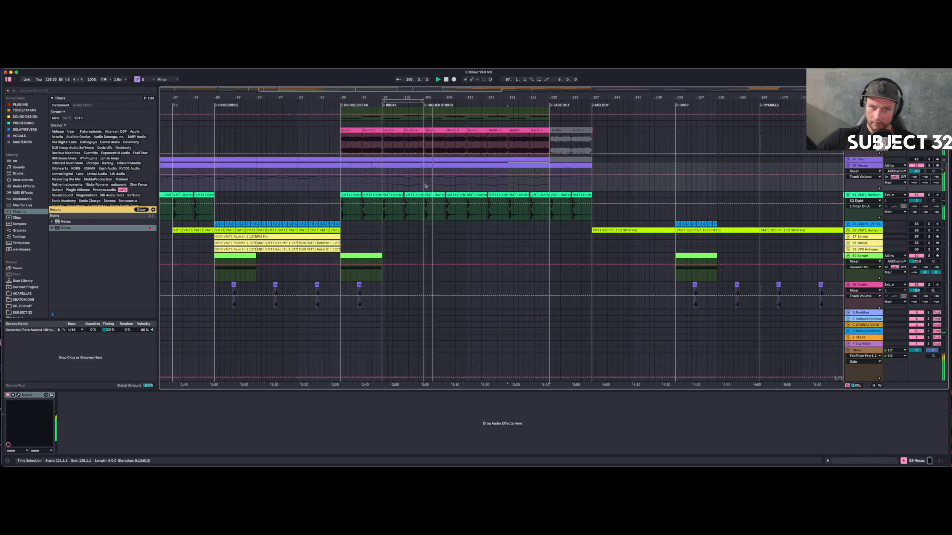
left_click(425, 179)
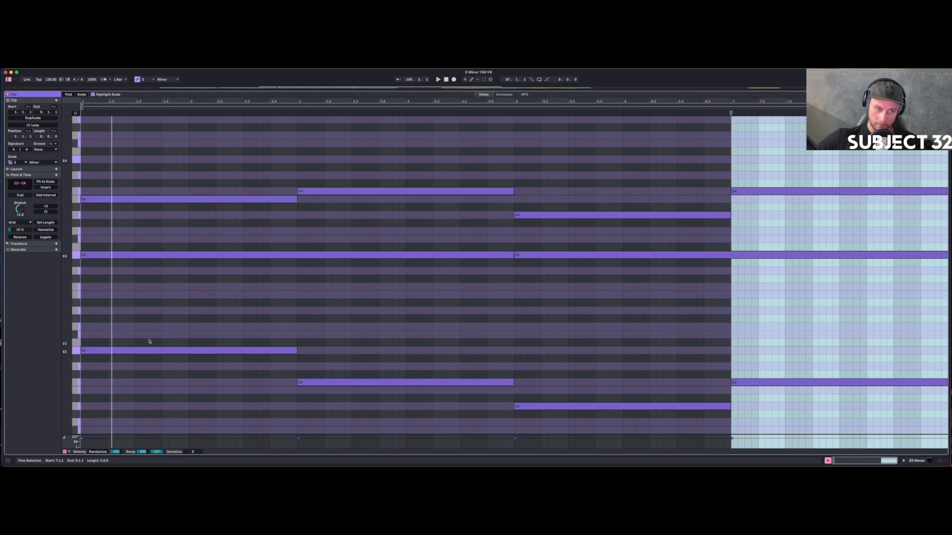
Lower the first chord's bass note to B1 and play the progression.
left_click_drag(146, 329, 159, 360)
key("Down")
key("Down")
key("Down")
key("Down")
key("Down")
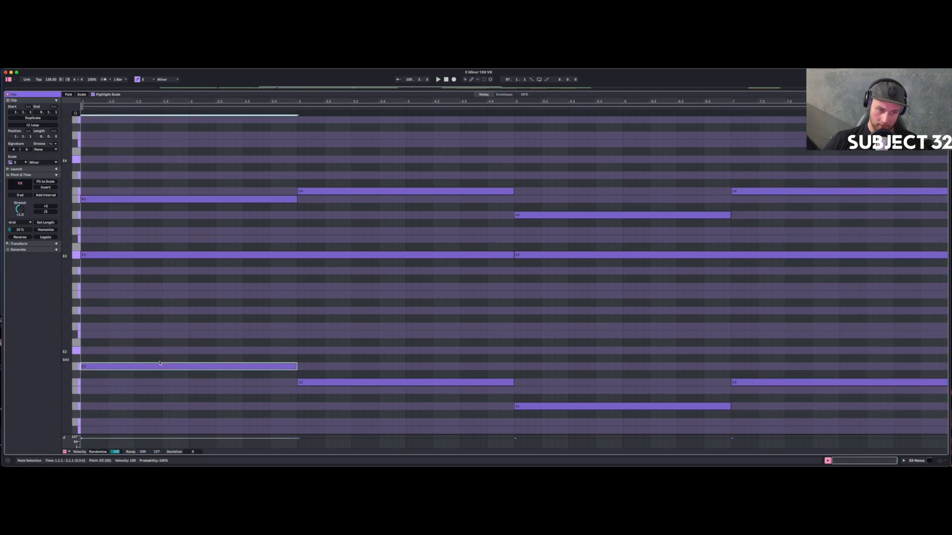
key("space")
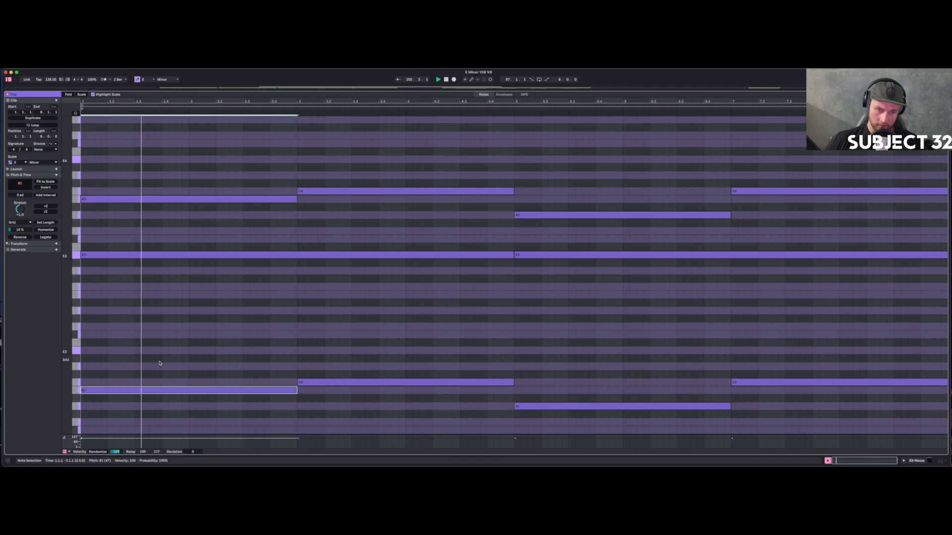
Try the first chord's bass note at C2 during playback and set it back to E2.
key("Up")
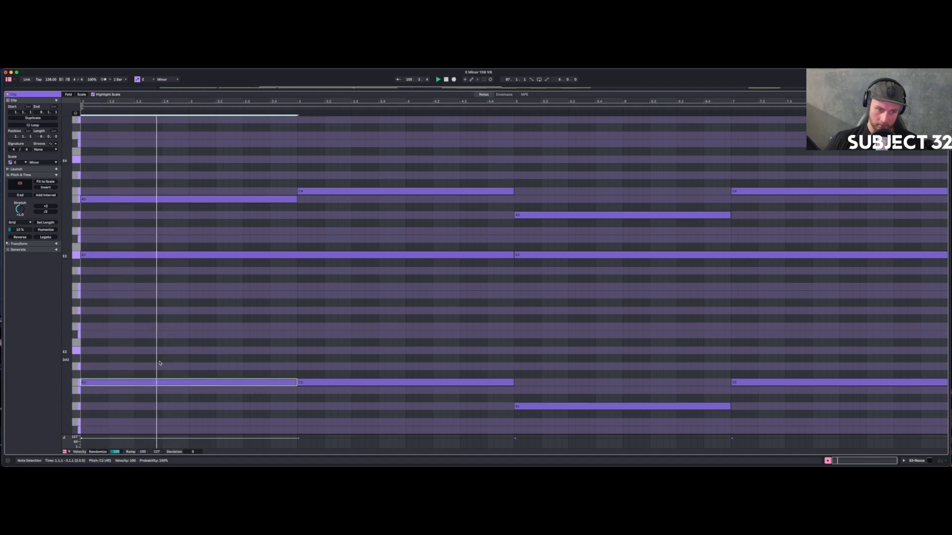
key("Up")
key("Up")
key("Up")
key("Up")
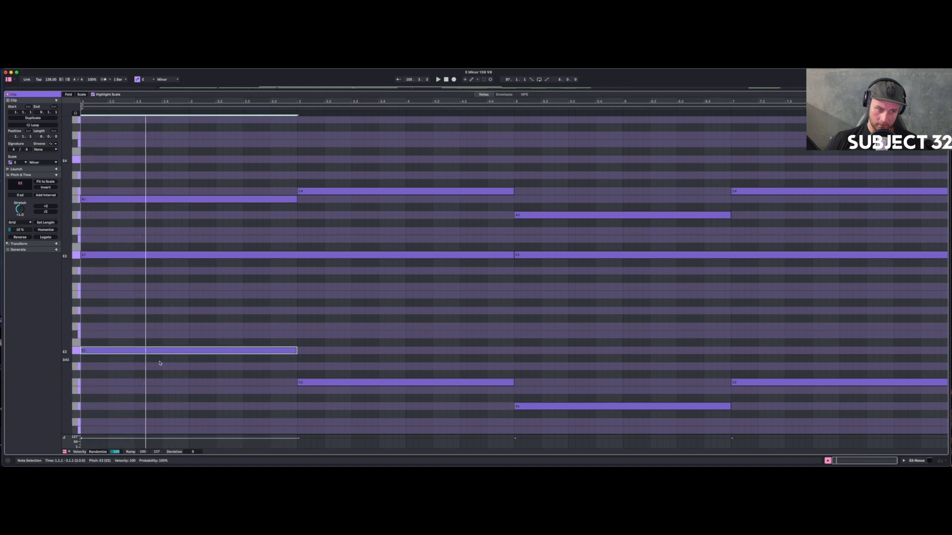
Audition the first chord's bass note at D2 and C2.
key("Down")
key("Down")
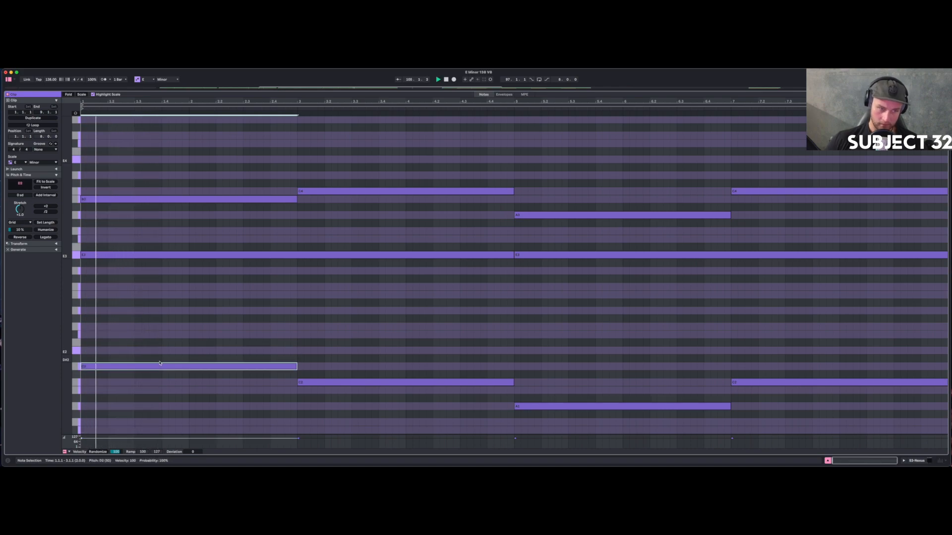
key("Down")
key("Down")
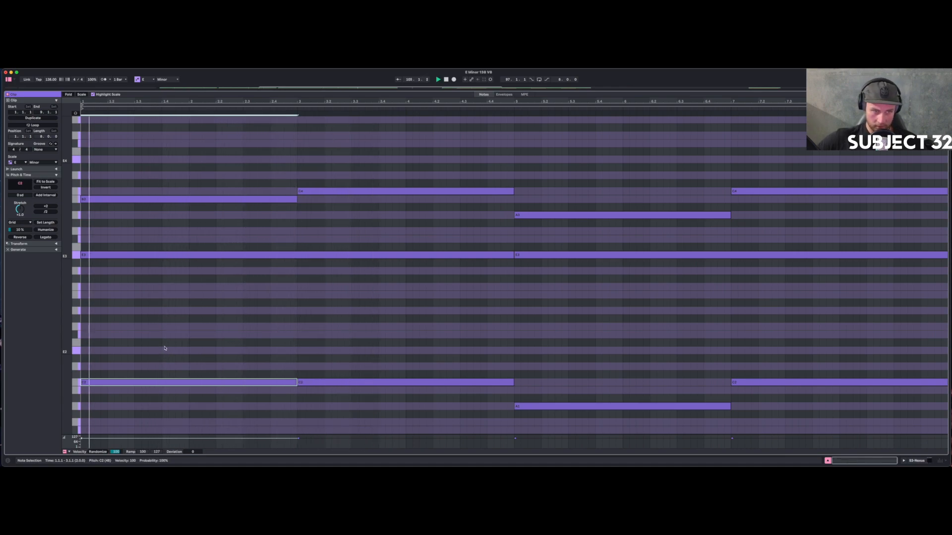
Try the first chord's bass note at B1 and A1 during playback.
key("Down")
key("Down")
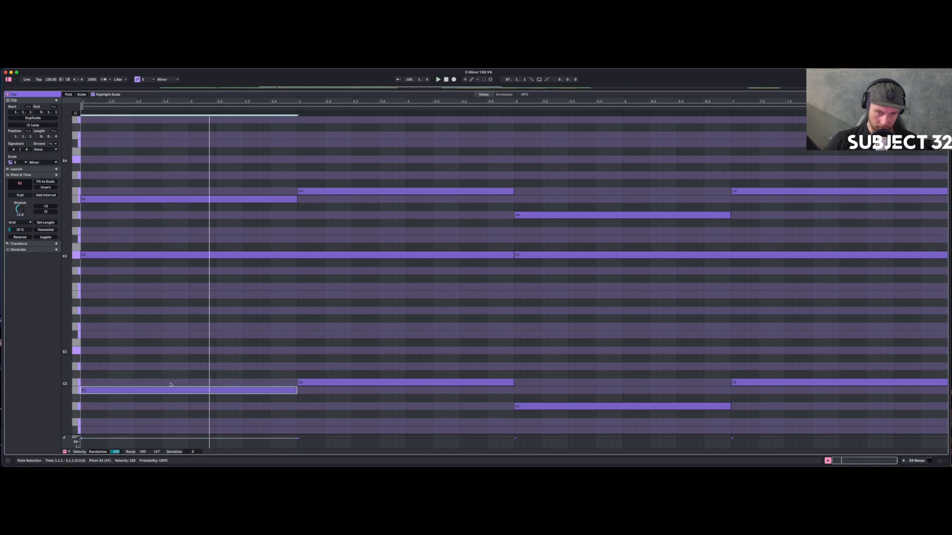
key("Down")
key("Down")
key("Up")
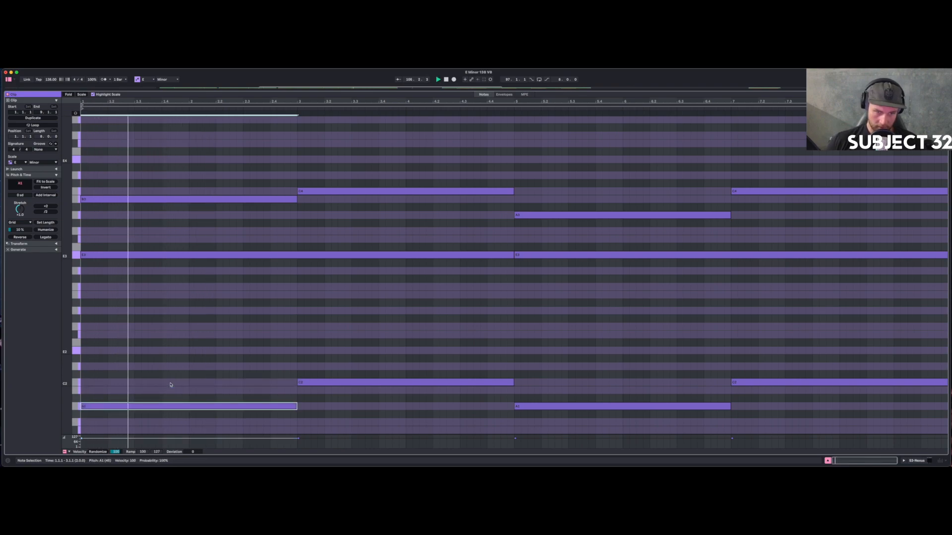
Lower the first chord's bass note through G1 and F1 to E1 while listening.
key("Down")
key("Down")
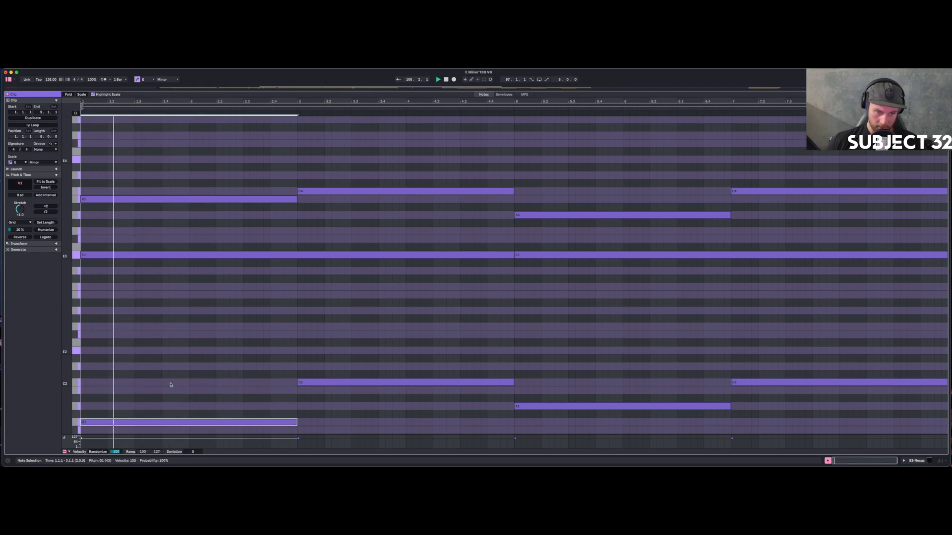
key("Down")
key("Down")
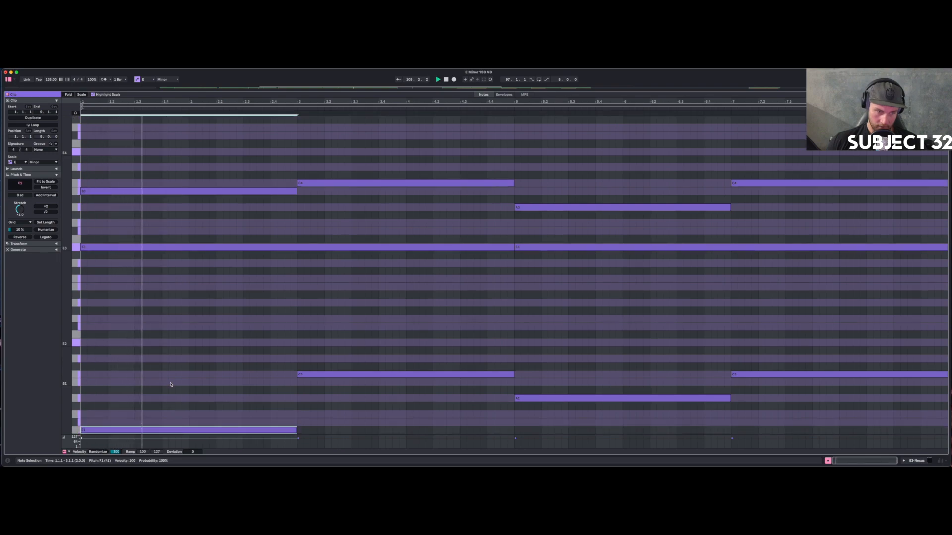
key("Down")
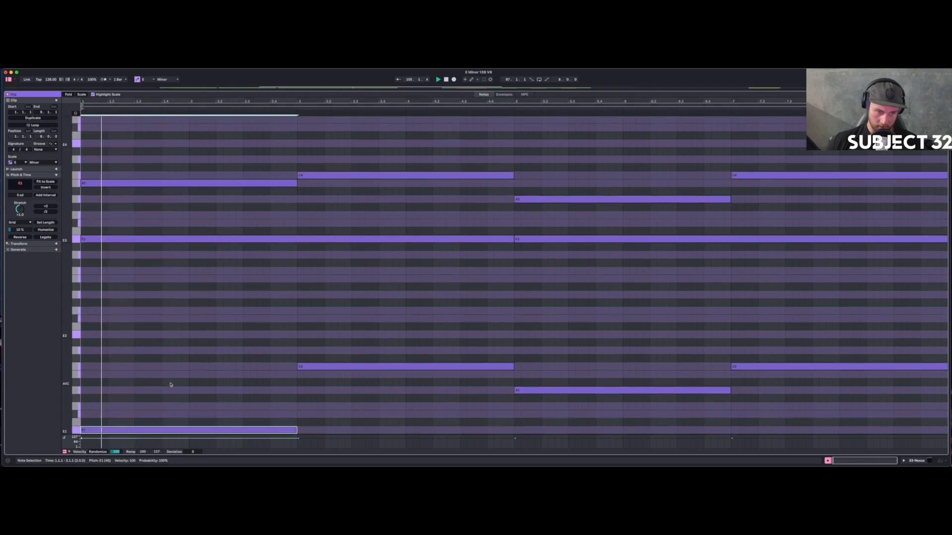
Raise the first chord's bass note an octave to E2 and audition semitone steps from F2 upward.
key("shift+Up")
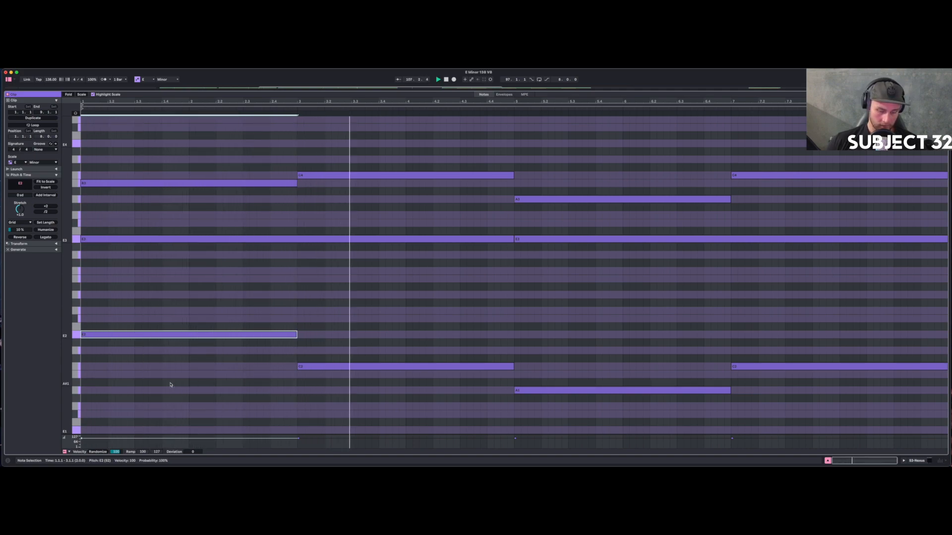
key("Up")
key("Up")
key("Up")
key("Up")
key("Up")
key("Up")
key("Up")
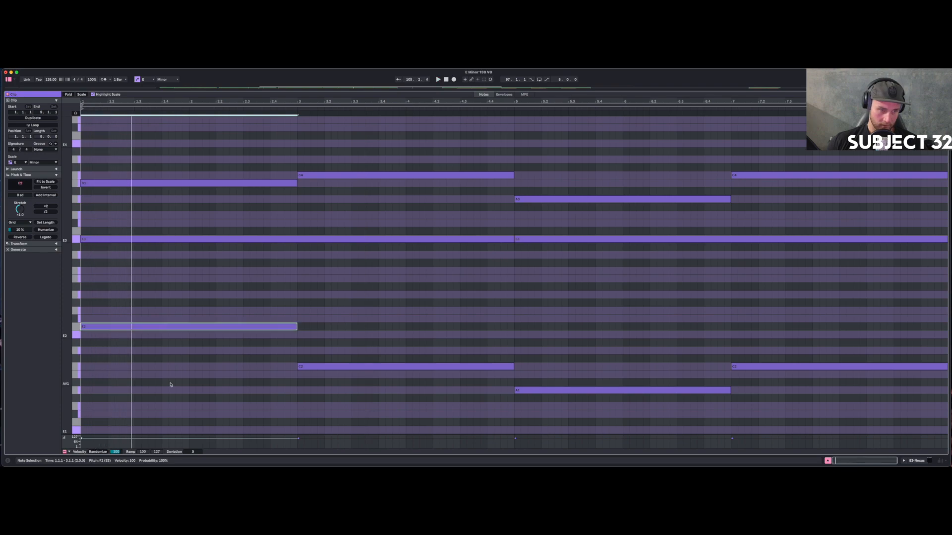
Audition the first chord's bass note at B1, C2 and a range of further semitone and octave shifts.
key("shift+Down")
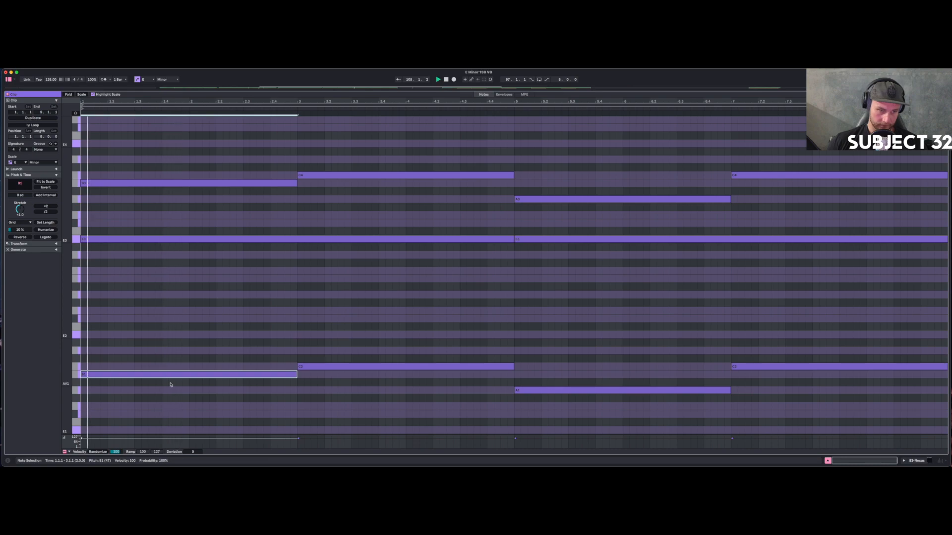
key("Up")
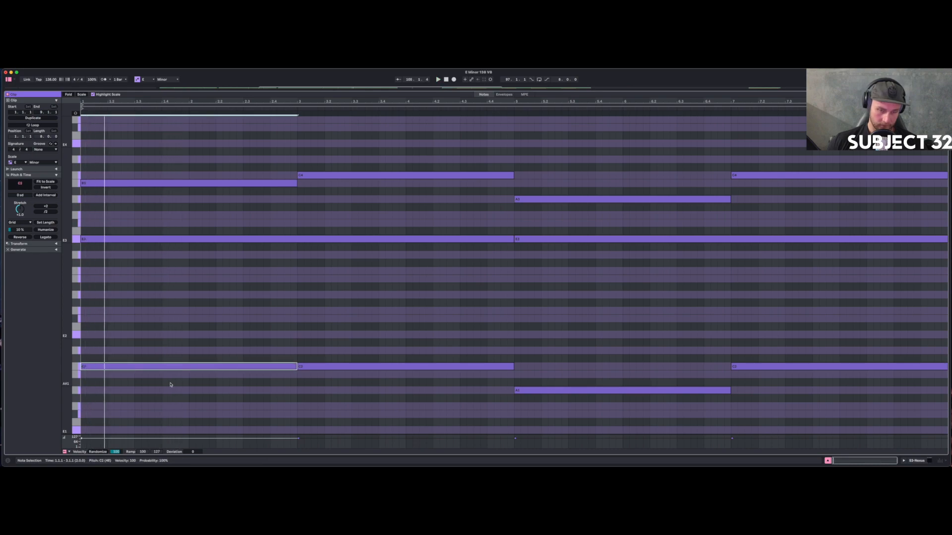
key("Down")
key("shift+Up")
key("Down")
key("Down")
key("Down")
key("Down")
key("Down")
key("Down")
key("Down")
key("shift+Down")
key("Up")
key("Up")
key("Up")
key("Up")
key("Up")
key("Up")
key("Up")
key("Up")
key("Up")
key("Up")
key("Up")
key("Down")
key("Down")
key("Down")
key("Down")
key("Down")
key("Up")
key("Up")
key("Up")
Undo all the pitch trials on the first chord's bass note.
key("super+z")
key("super+z")
key("super+z")
key("super+z")
key("super+z")
key("super+z")
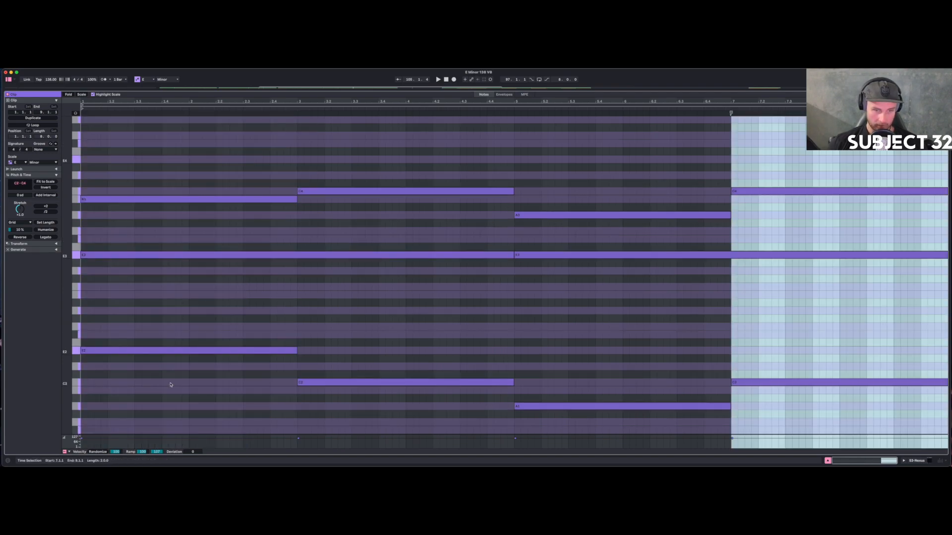
Lower the first chord's bass note through D2 to C2 during playback.
left_click_drag(141, 323, 153, 366)
key("Down")
key("Down")
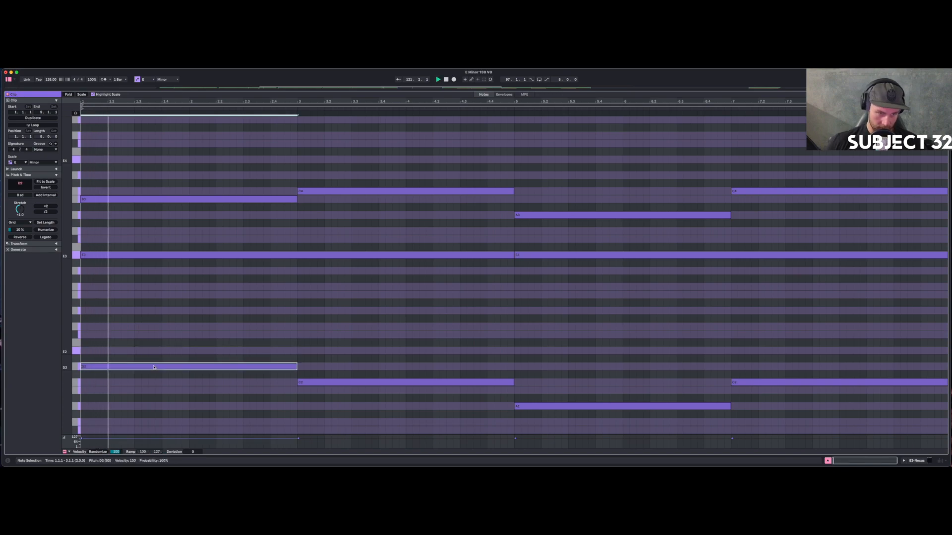
key("Down")
key("Down")
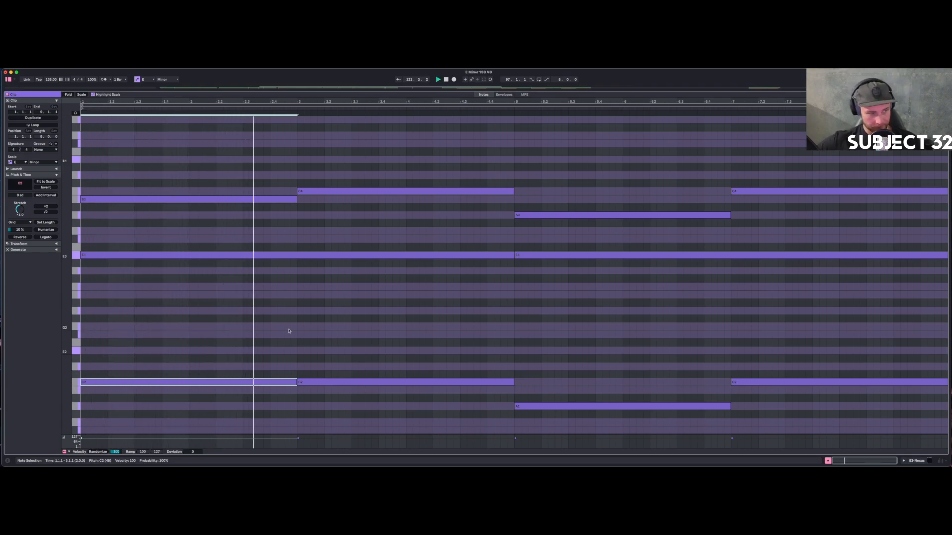
Try an added two-bar note in the first chord at E2, G2, A2 and A1, and delete it.
double_click(85, 351)
left_click_drag(104, 350, 296, 350)
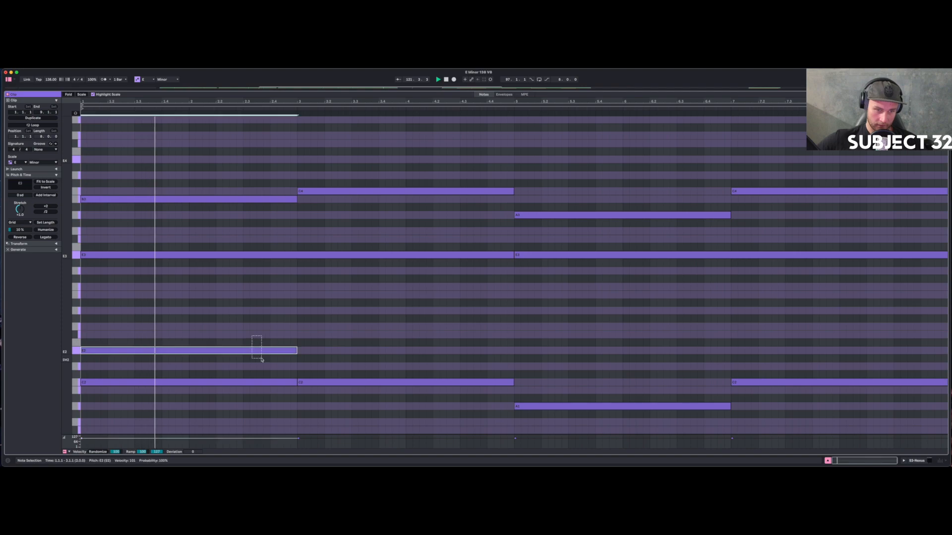
key("Up")
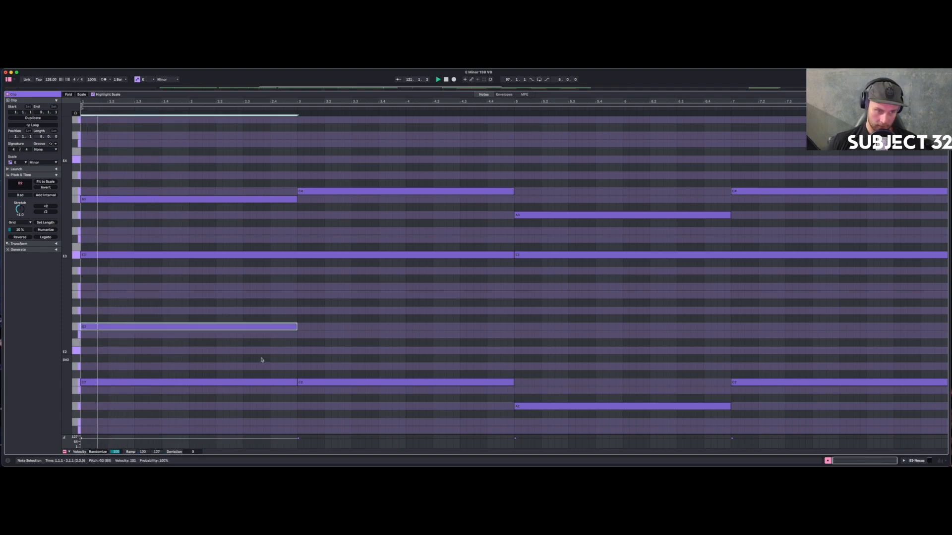
key("Up")
key("Up")
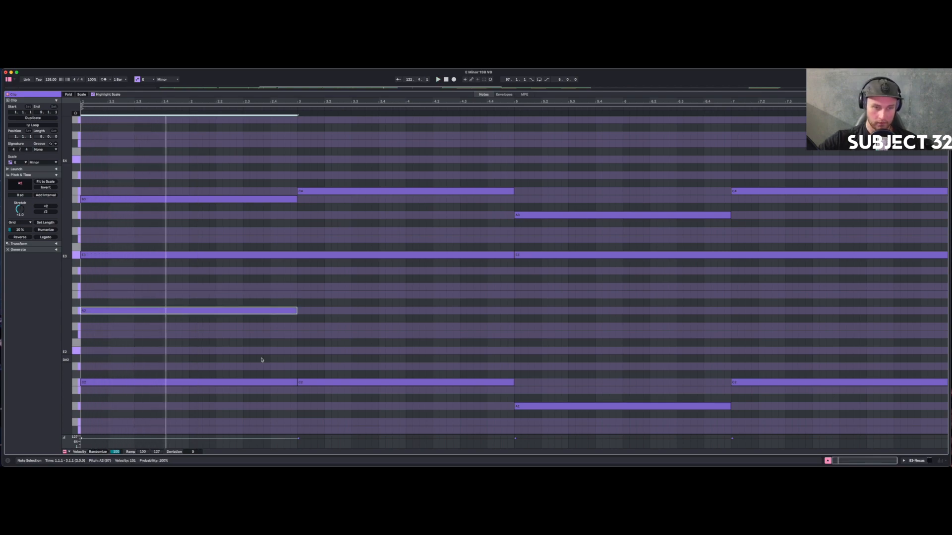
key("shift+Down")
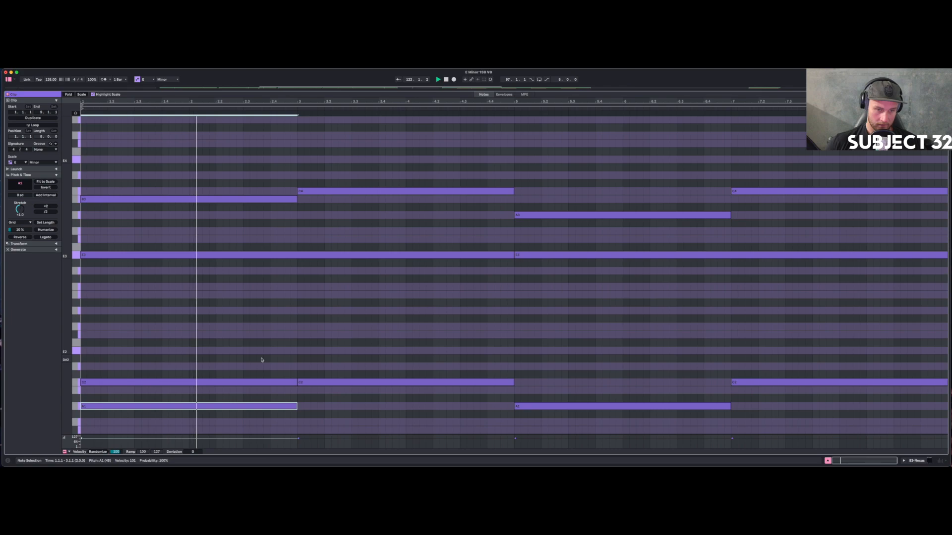
key("Delete")
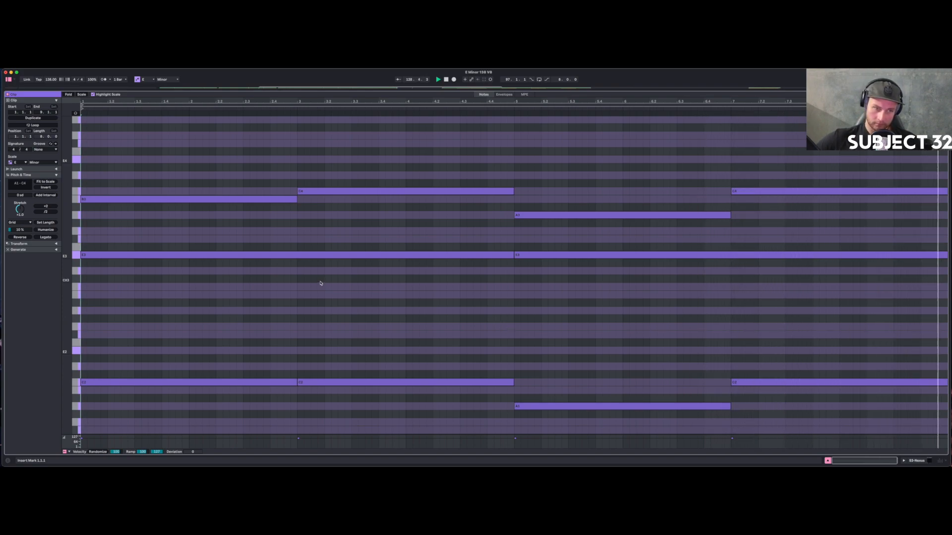
Try the first and second chords' bass notes together at B1 and set both back to C2.
left_click_drag(252, 358, 354, 395)
key("Down")
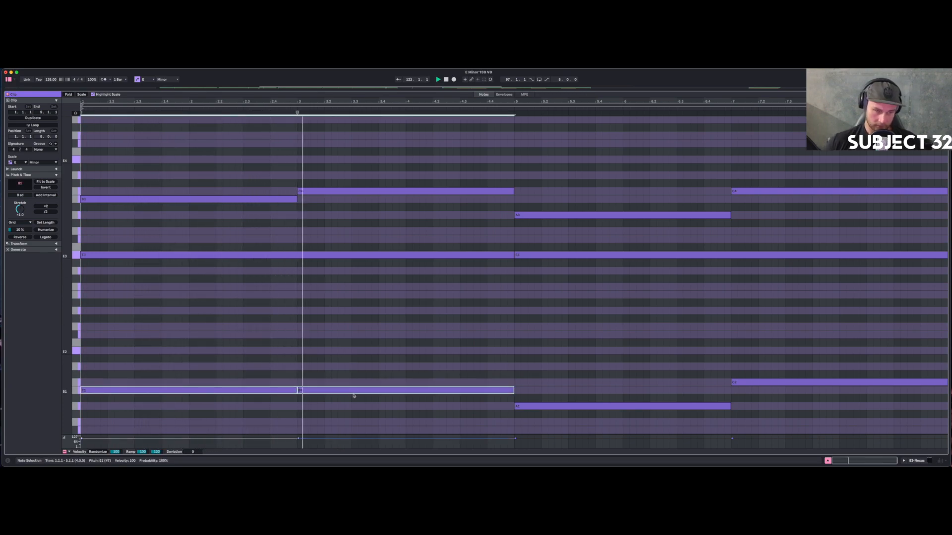
key("Up")
key("space")
key("space")
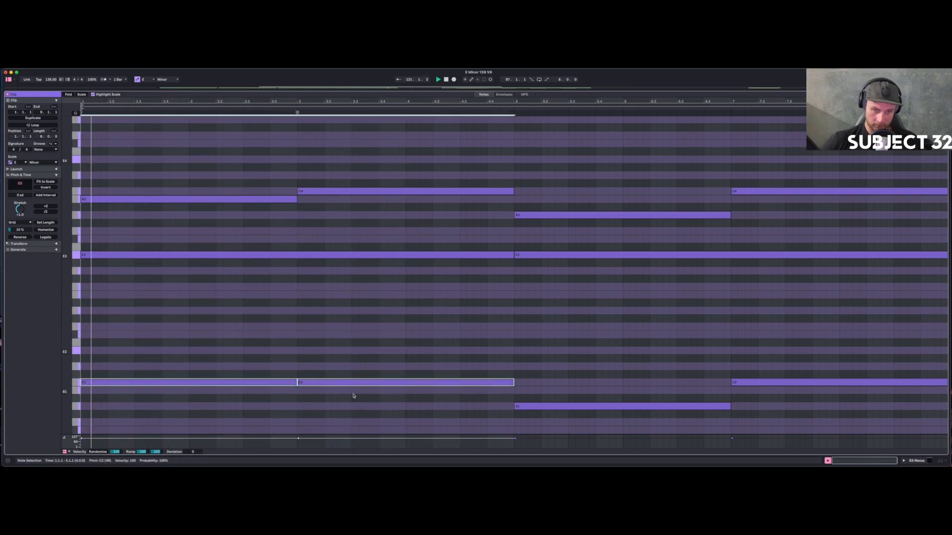
key("space")
Lower only the first chord's bass note through B1 and A1 to E1 and listen to the progression.
left_click_drag(165, 322, 182, 394)
key("Down")
key("space")
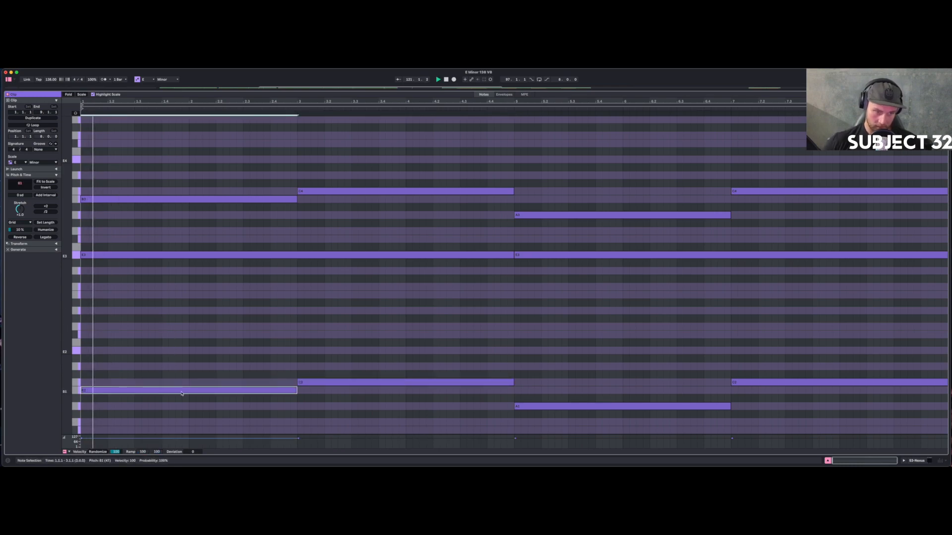
key("Down")
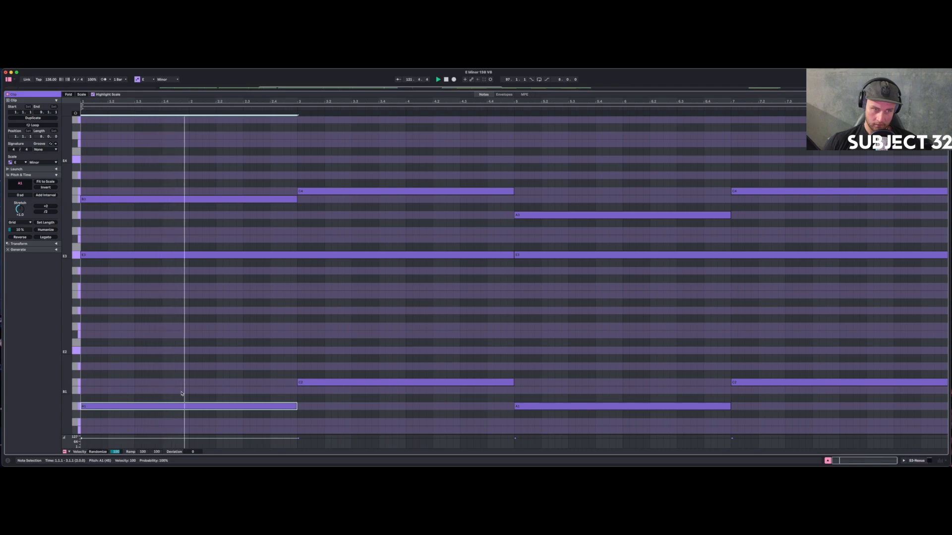
key("Down")
key("Down")
key("Down")
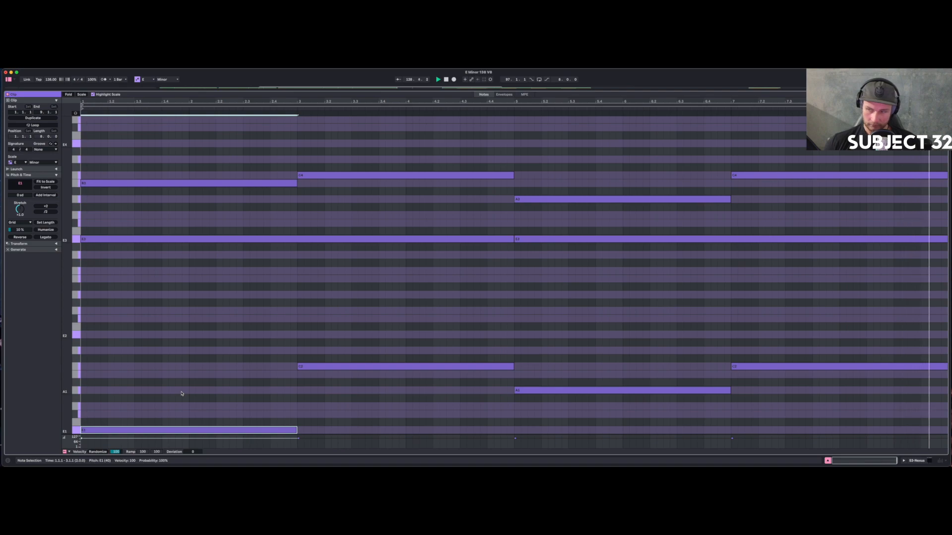
Raise the first chord's bass note through F#1 to A1 while auditioning.
key("Up")
key("Up")
key("Up")
key("Up")
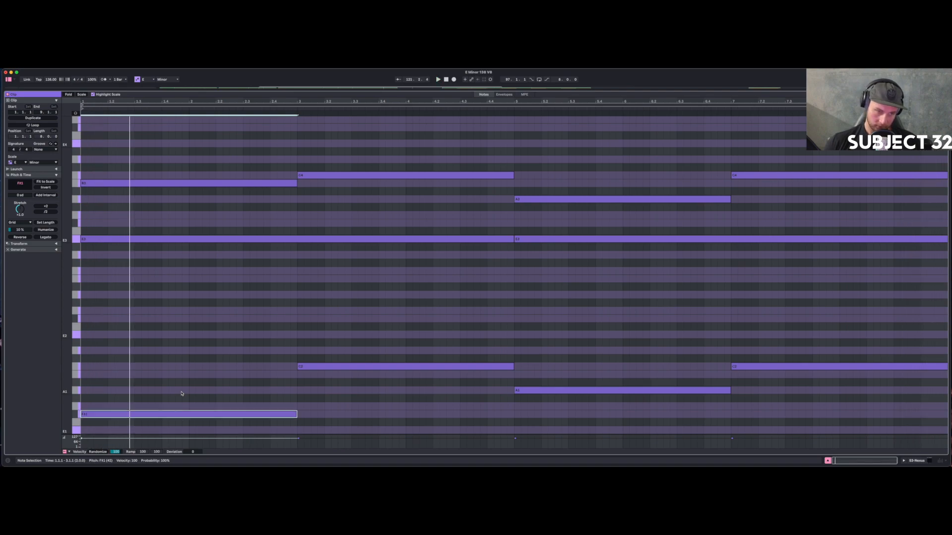
key("Up")
key("Up")
key("Up")
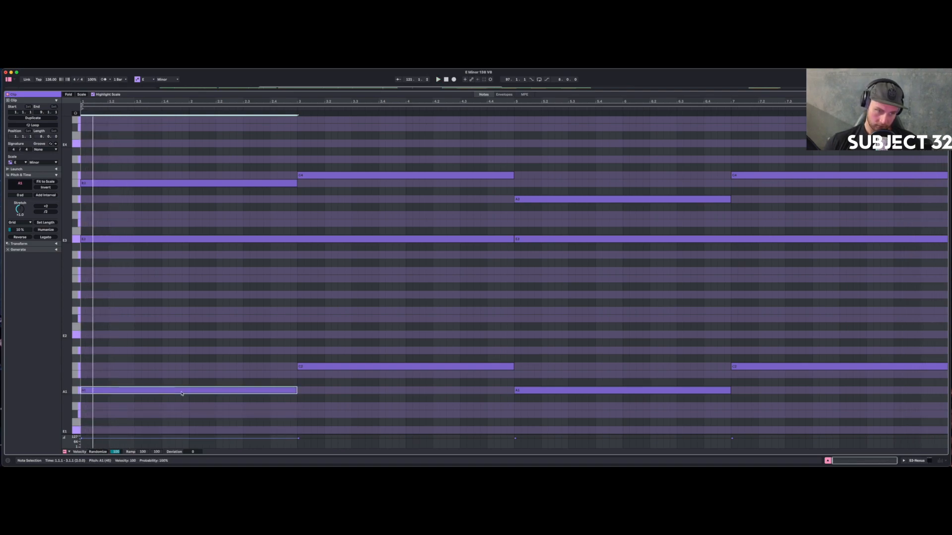
Raise the first chord's bass note to D2 during playback.
key("Up")
key("Up")
key("Up")
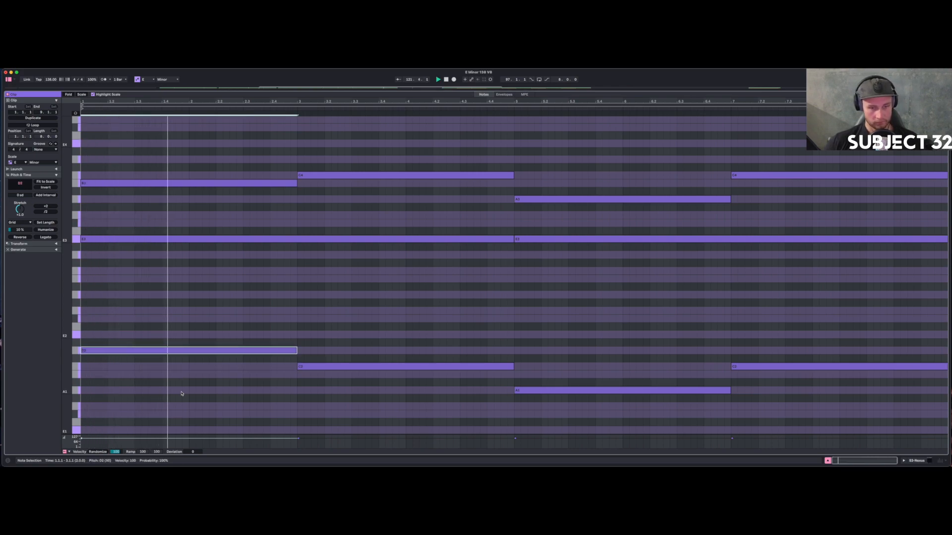
Try the first chord's bass note at E2, D2 and B1 while auditioning the progression.
key("Up")
key("Up")
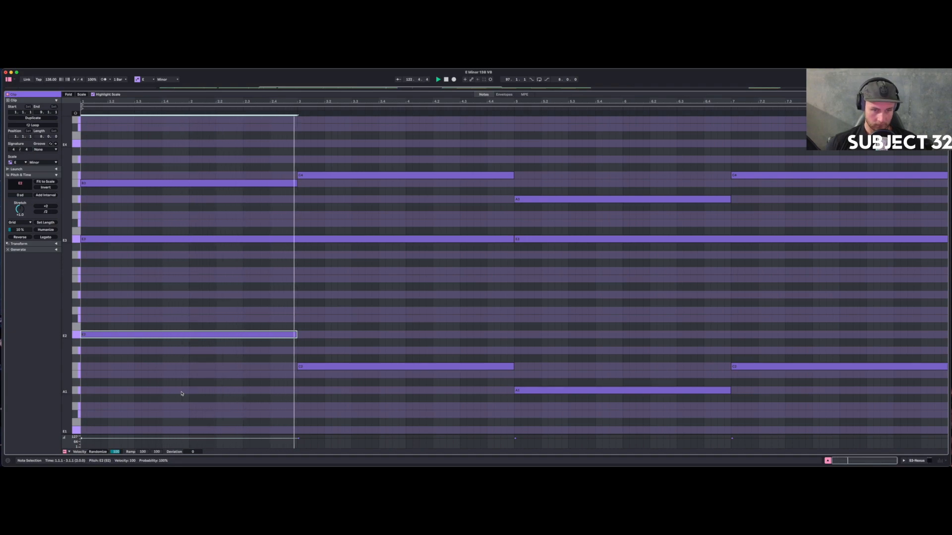
key("Down")
key("Down")
key("Down")
key("Down")
key("Down")
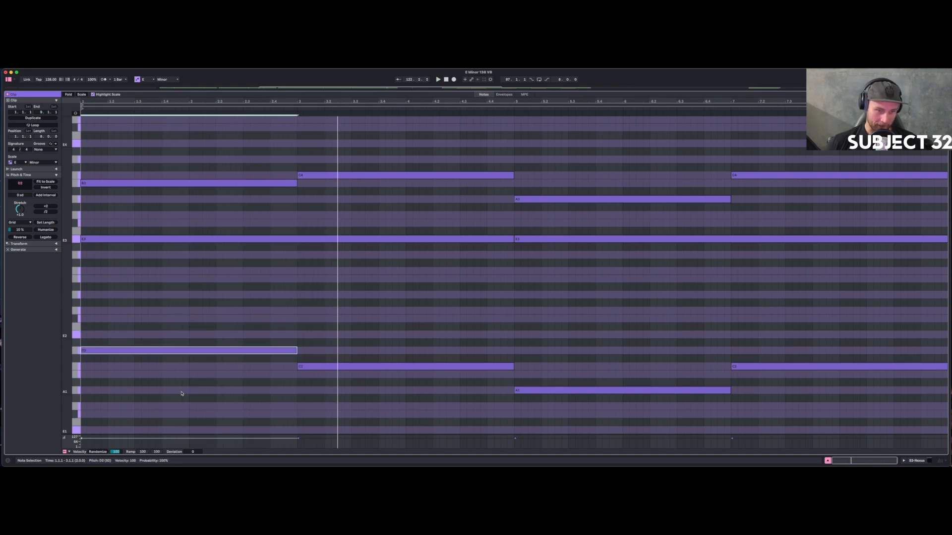
key("space")
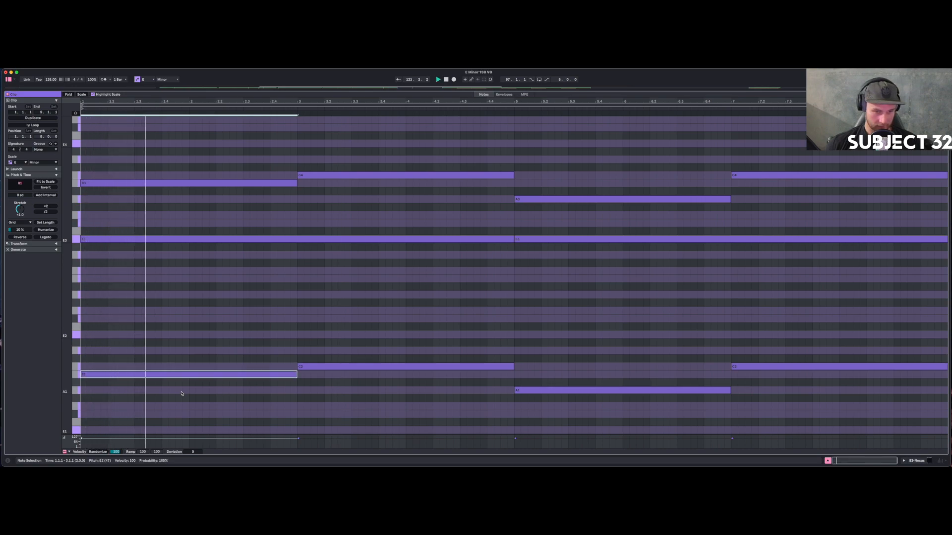
Raise the first chord's bass note to D2 and bring it down to C2 during playback.
key("Up")
key("Up")
key("Up")
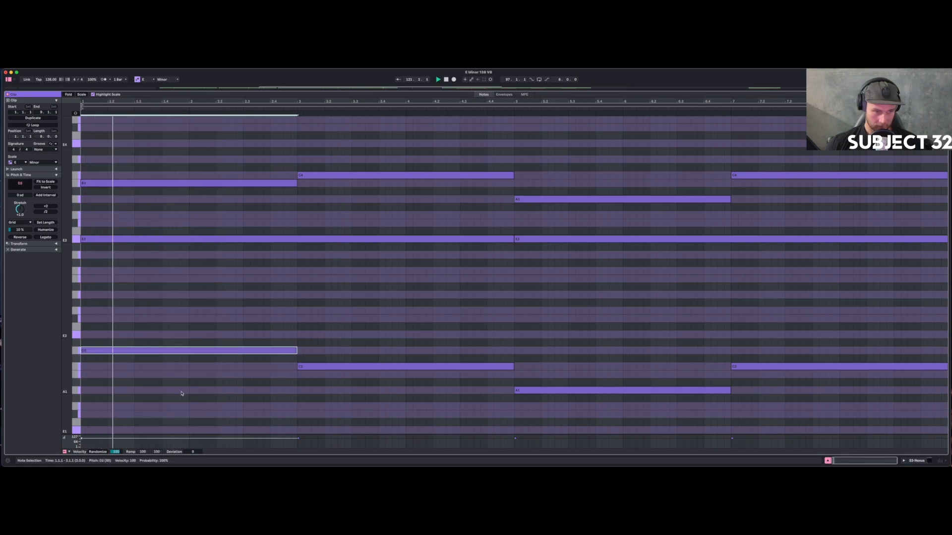
key("Down")
key("Down")
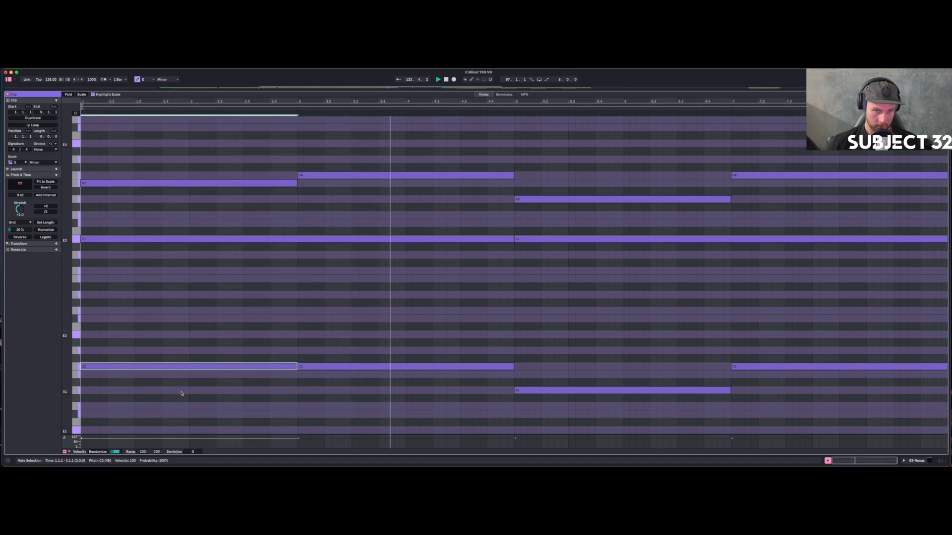
Try the second chord's bass note at D2, E2 and B1, and set it back to C2.
left_click(385, 367)
key("Up")
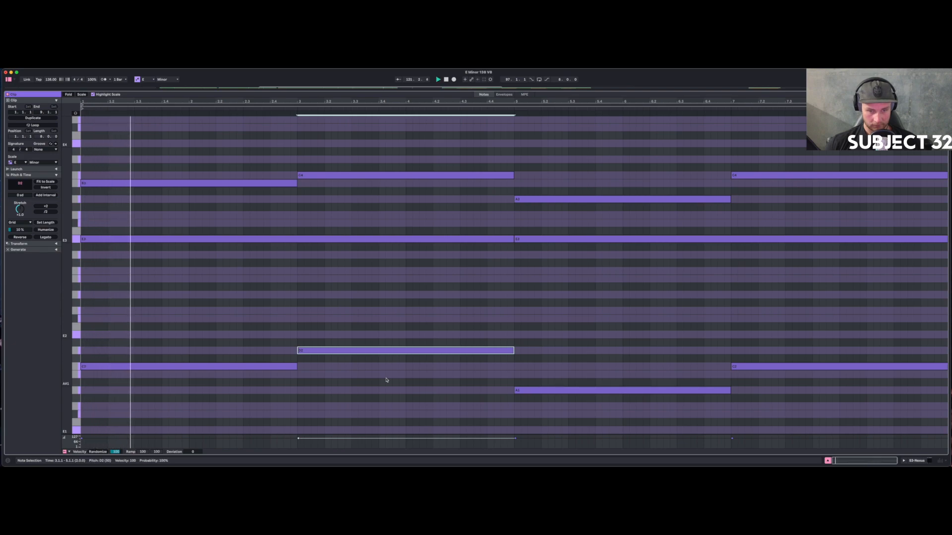
key("Up")
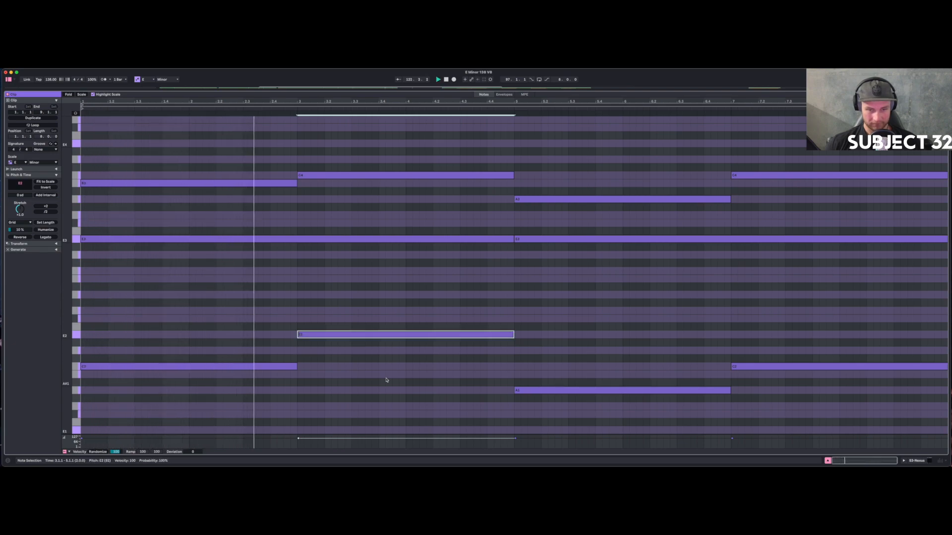
key("Down")
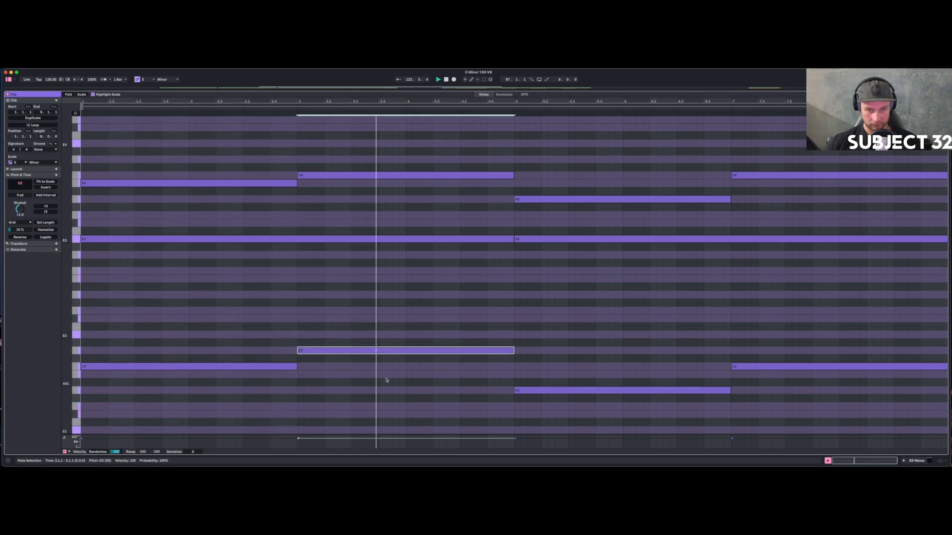
key("Down")
key("Down")
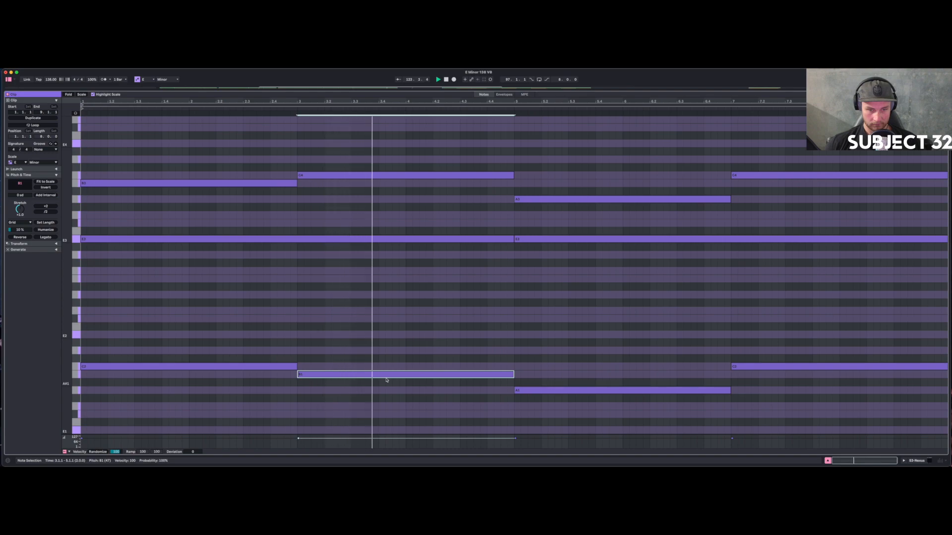
key("Up")
key("space")
key("space")
Try the first chord's bass note an octave higher at D3, C3 and B2, and set it to A1.
left_click(184, 367)
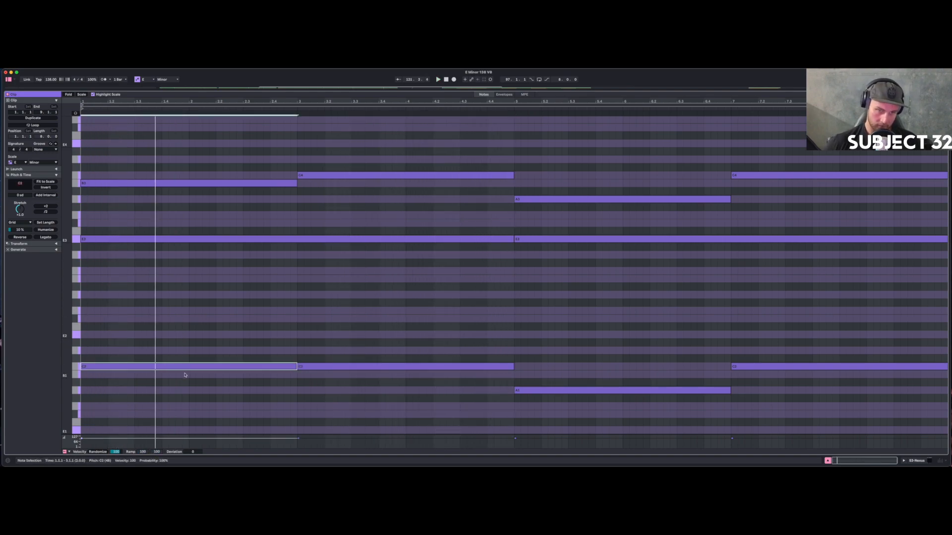
key("Up")
key("shift+Up")
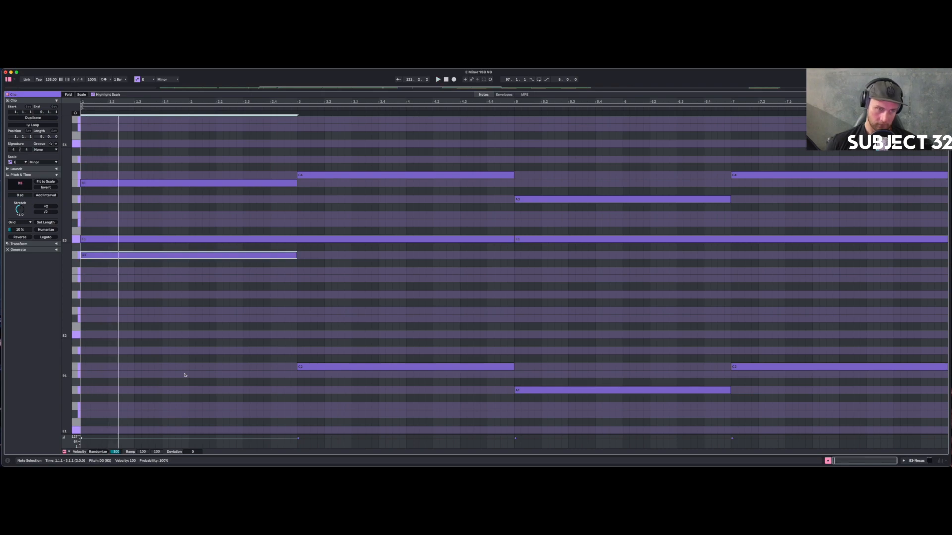
key("Down")
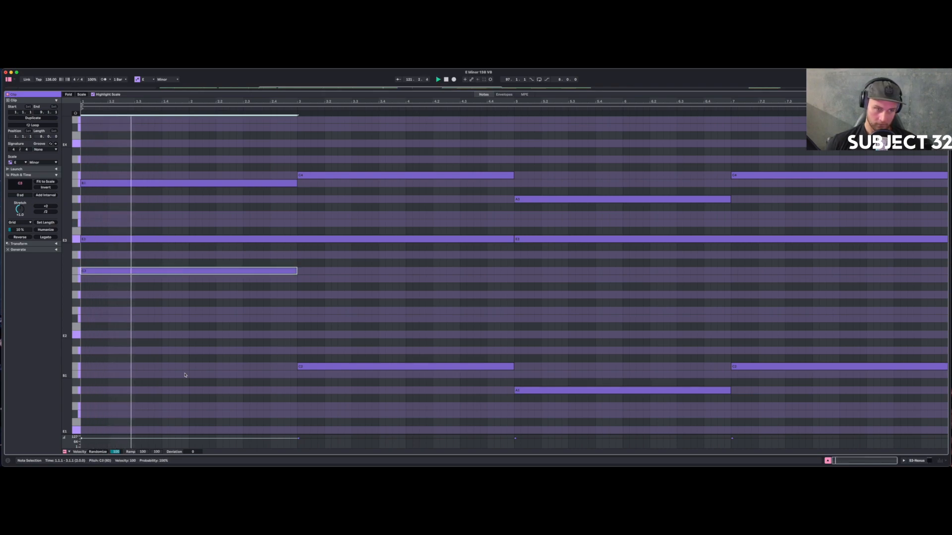
key("Down")
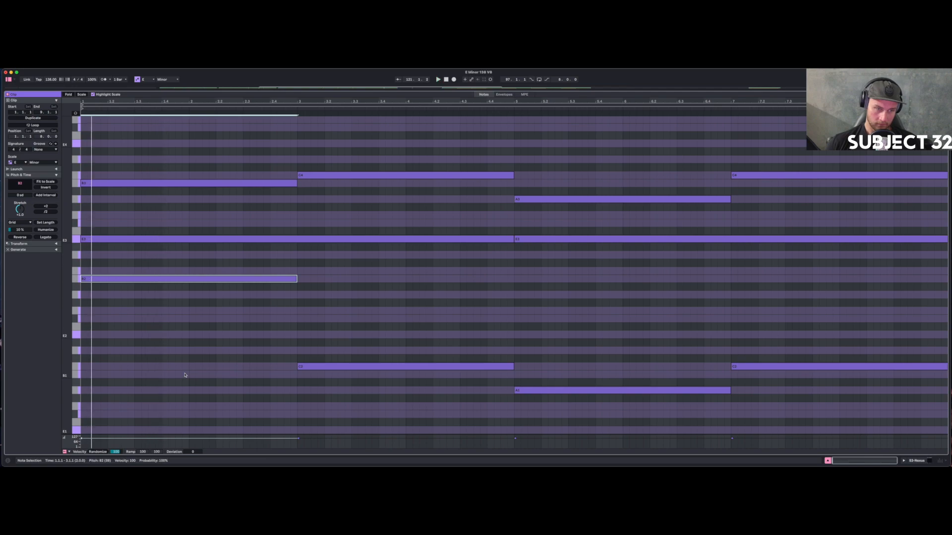
key("shift+Down")
key("Down")
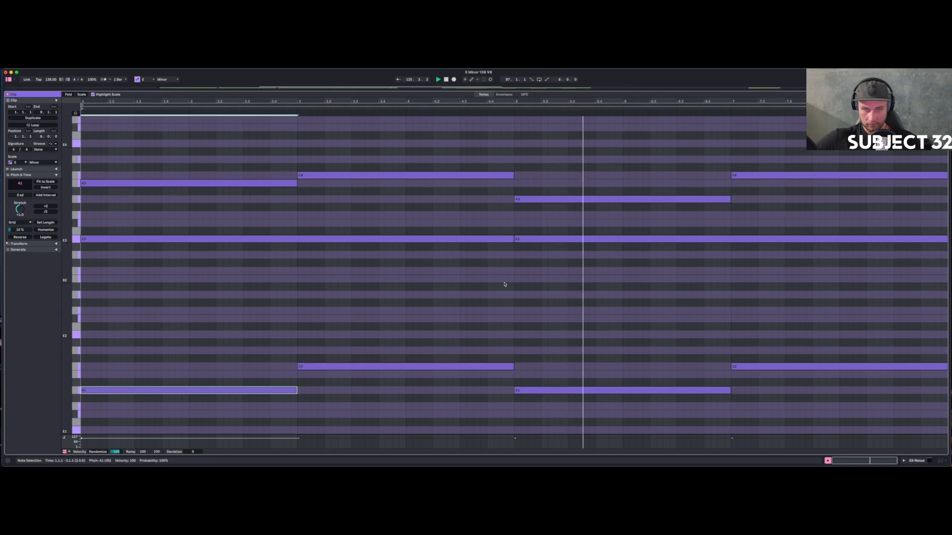
Audition the first chord's top note at A#3, C4 and D4, set it to E4 and play the progression.
left_click(225, 182)
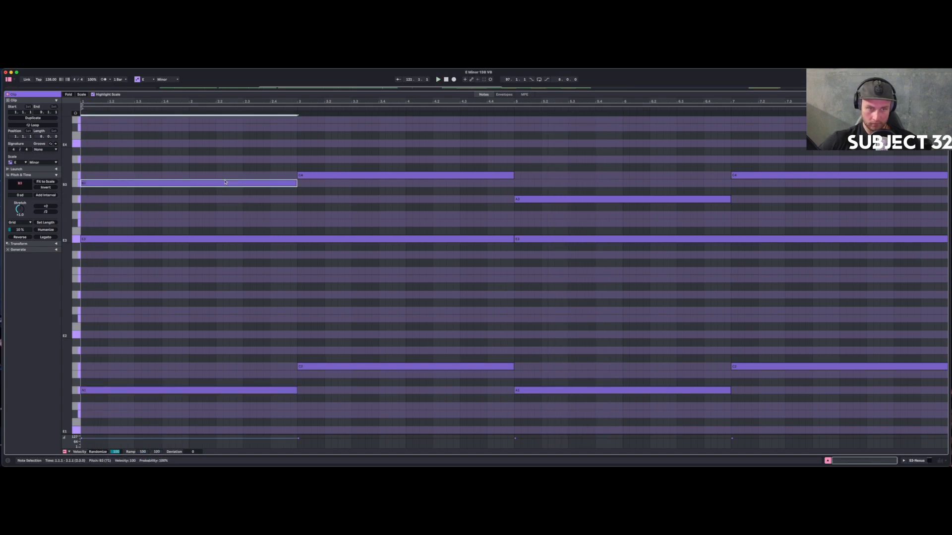
key("Down")
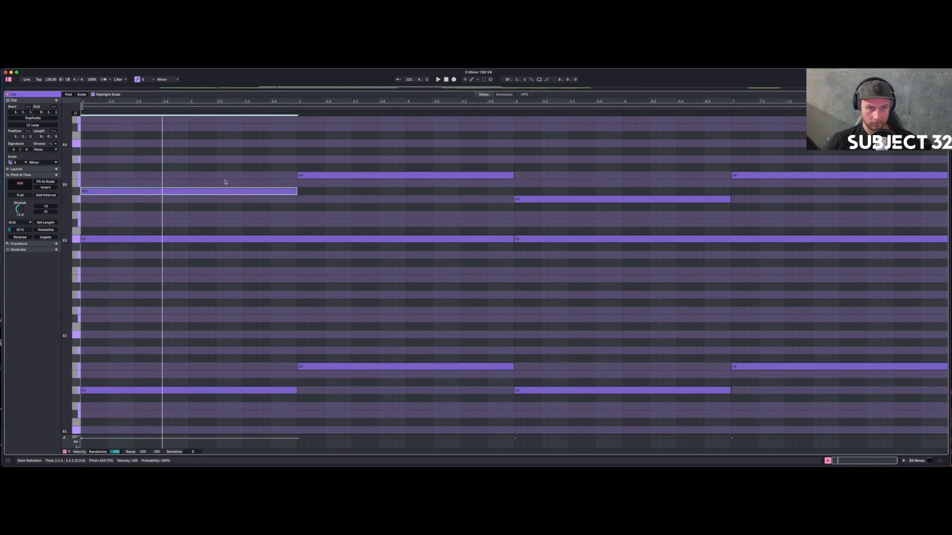
key("Up")
key("Up")
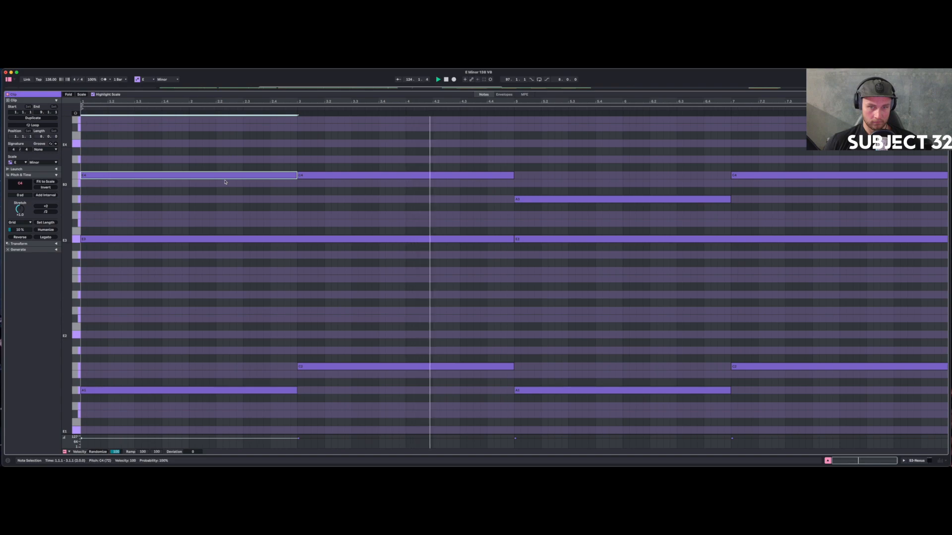
key("Up")
key("Up")
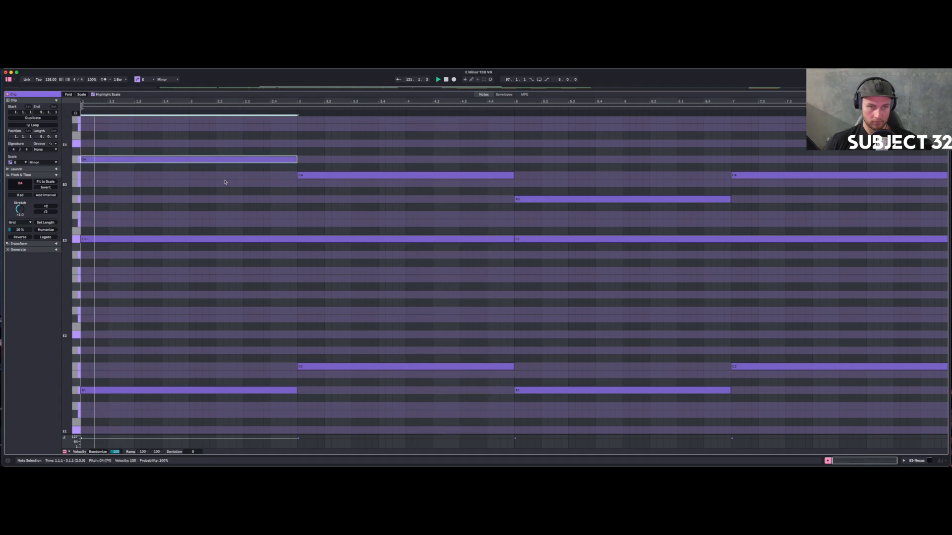
key("Up")
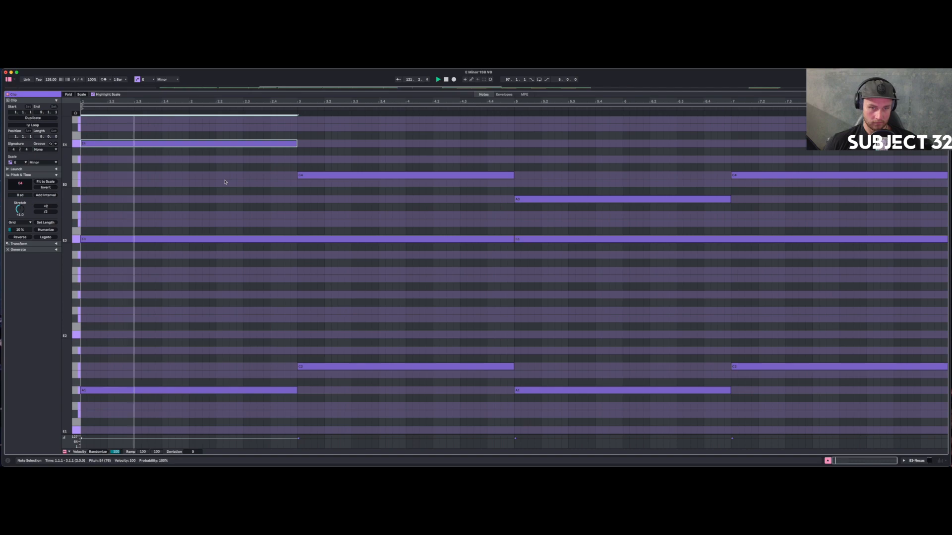
key("space")
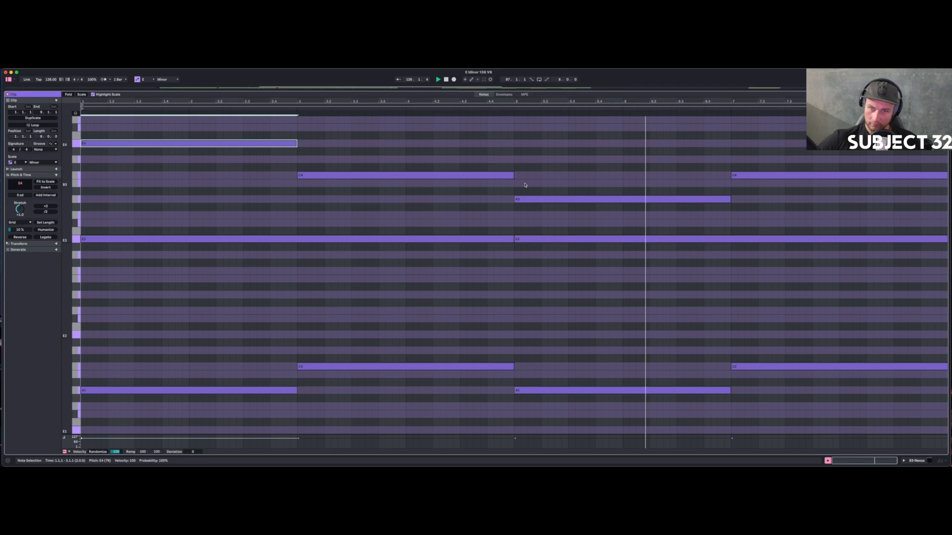
Try the third chord's top note at A4 and B3 during playback and return it to A3.
left_click(549, 198)
key("shift+Up")
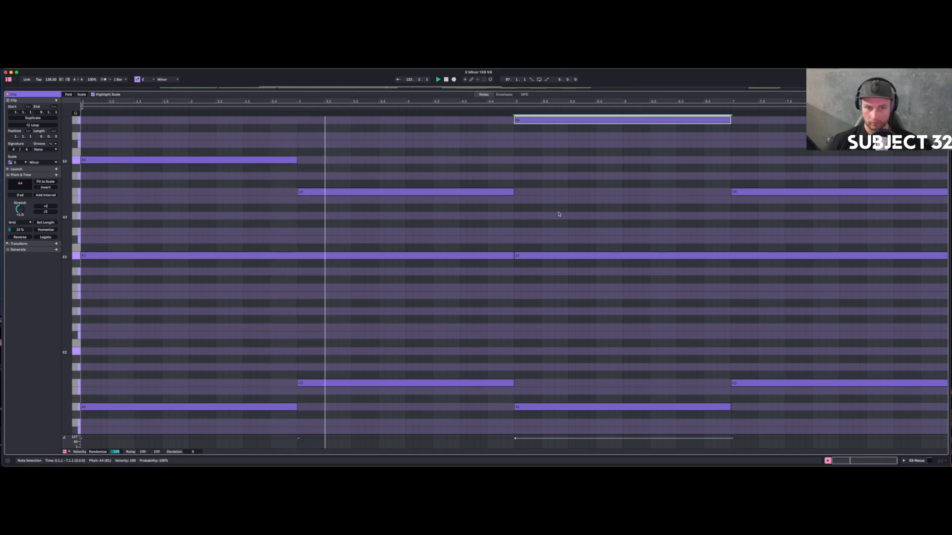
key("shift+Down")
key("Up")
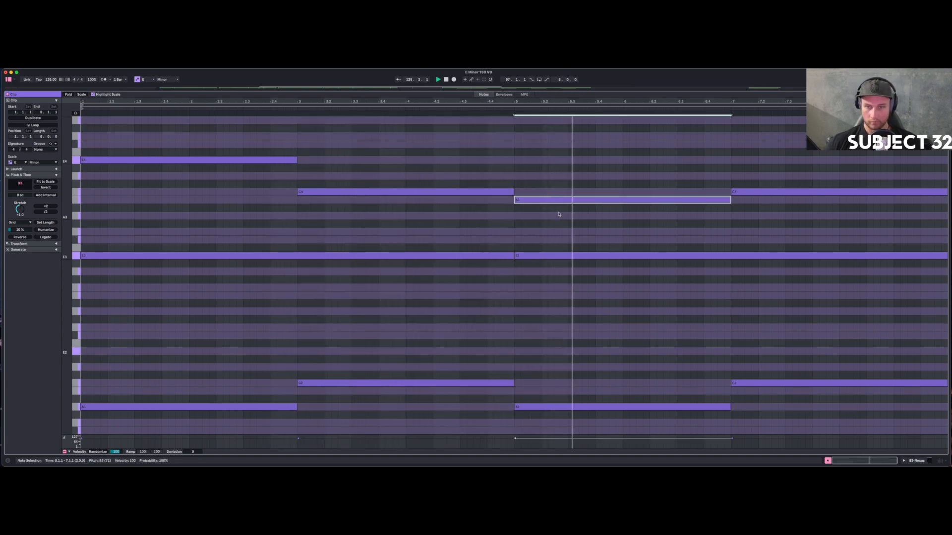
key("Down")
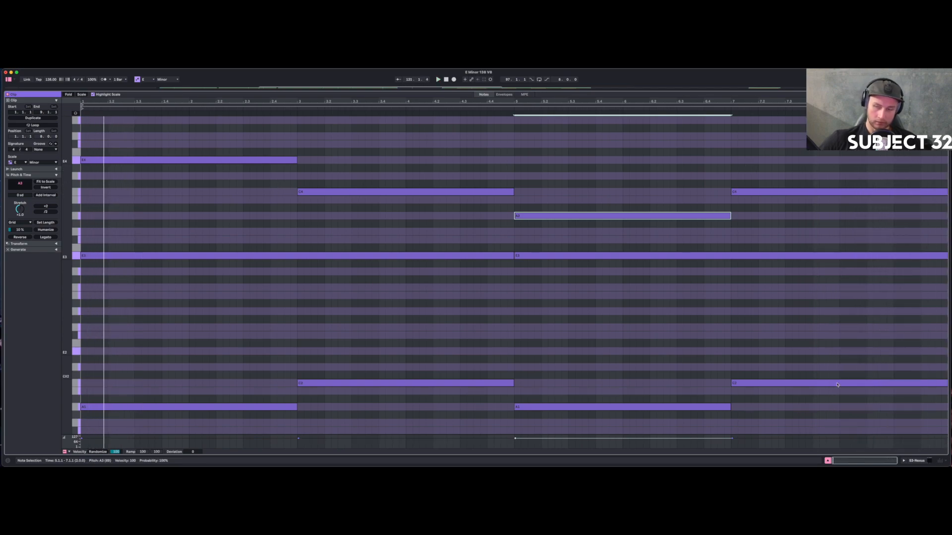
Loop bars 121 to 129 in the arrangement and play the chords in context.
key("shift+Tab")
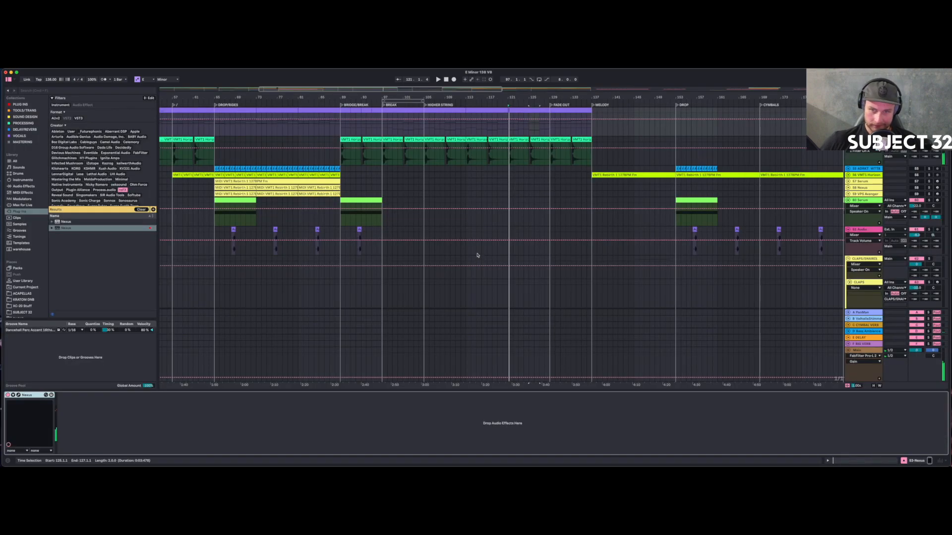
scroll(432, 198, "up", 2)
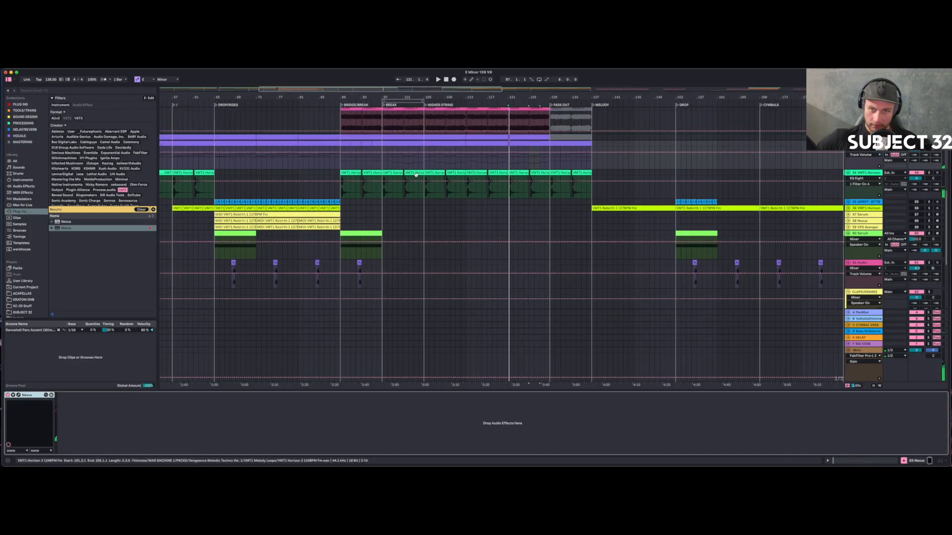
left_click(466, 165)
key("space")
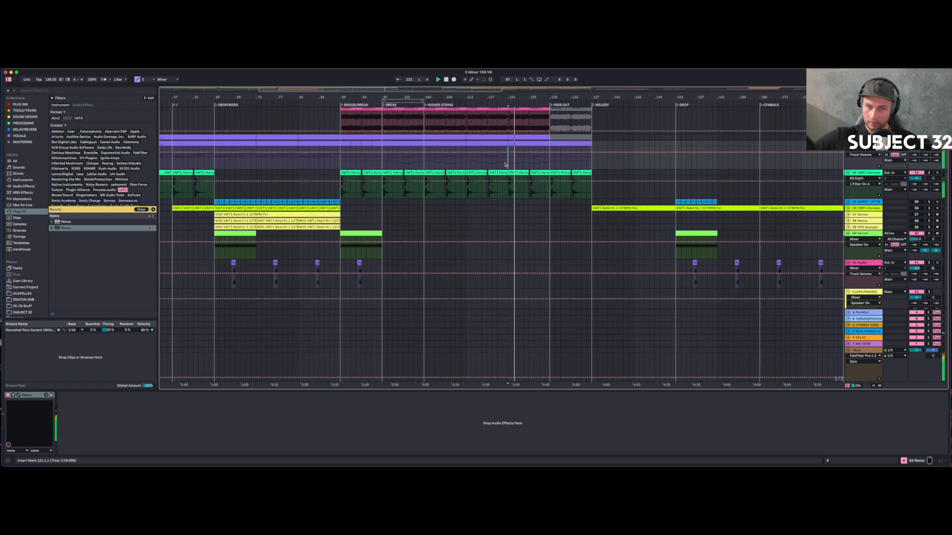
left_click_drag(506, 164, 546, 144)
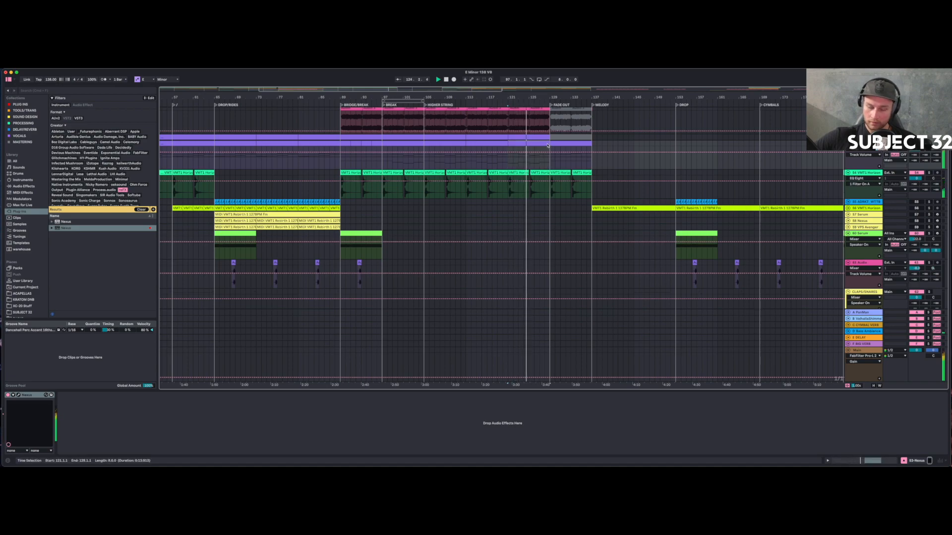
key("super+l")
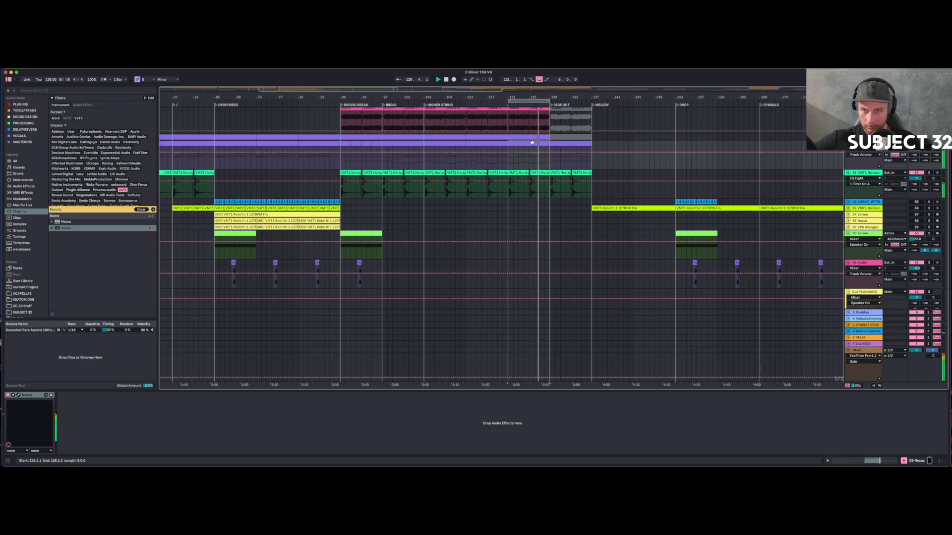
Reopen the chord clip and raise the first chord's top note through F#4 to G4.
double_click(532, 143)
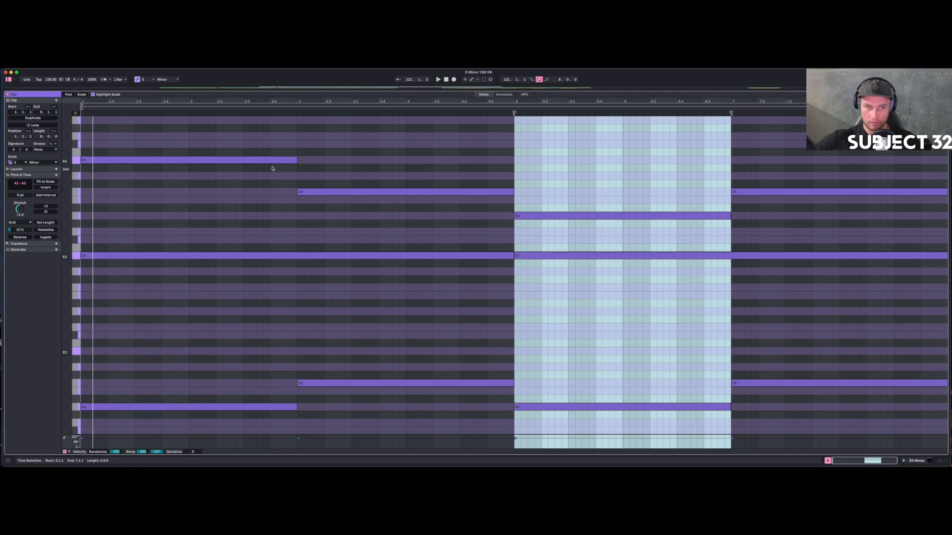
left_click(215, 160)
key("Up")
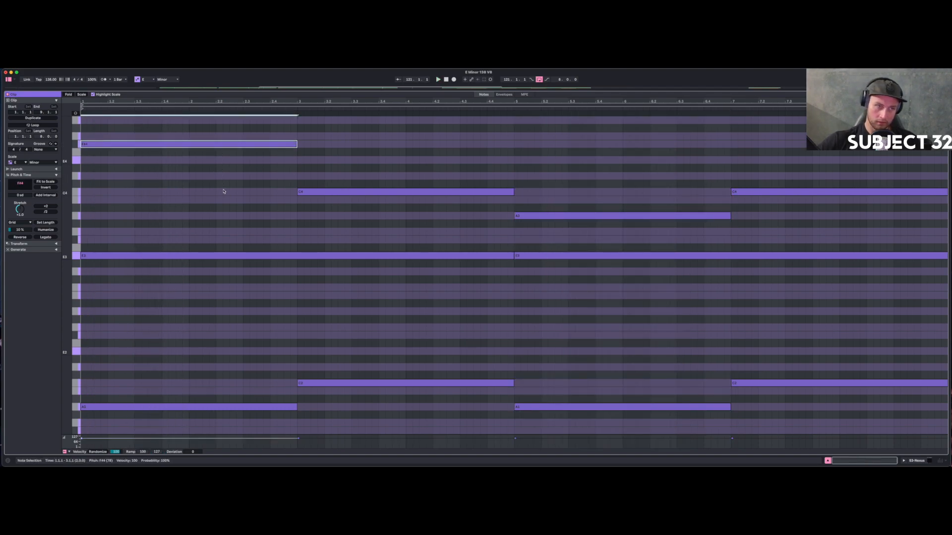
key("Up")
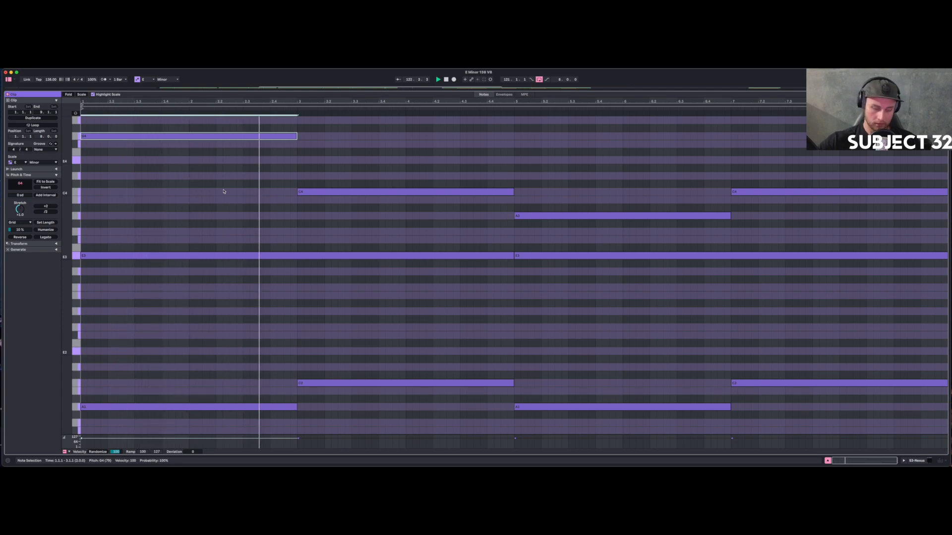
Show the arrangement above the notes and duplicate the Nexus chords from bars 119–121 over bars 121–123, checking them during playback.
left_click_drag(342, 91, 371, 295)
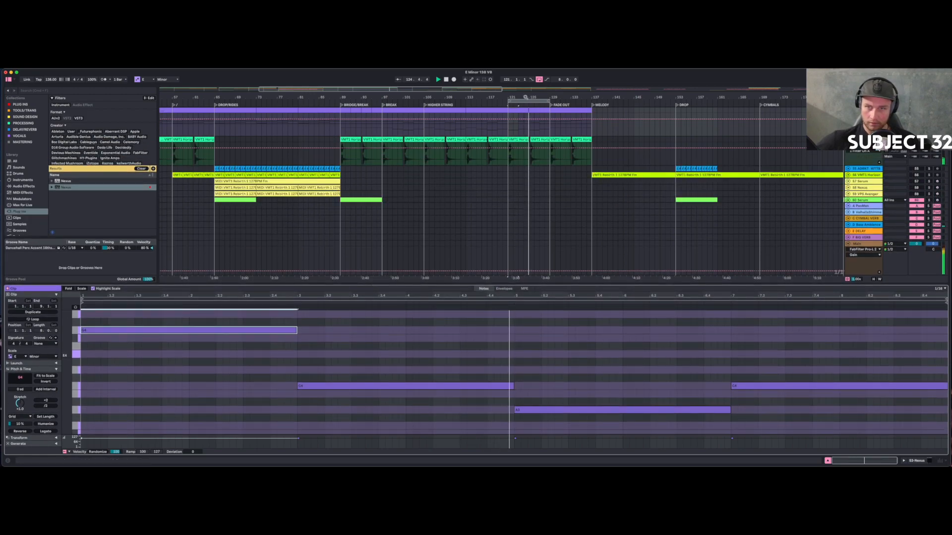
left_click_drag(526, 97, 520, 116)
left_click(445, 130)
key("space")
key("space")
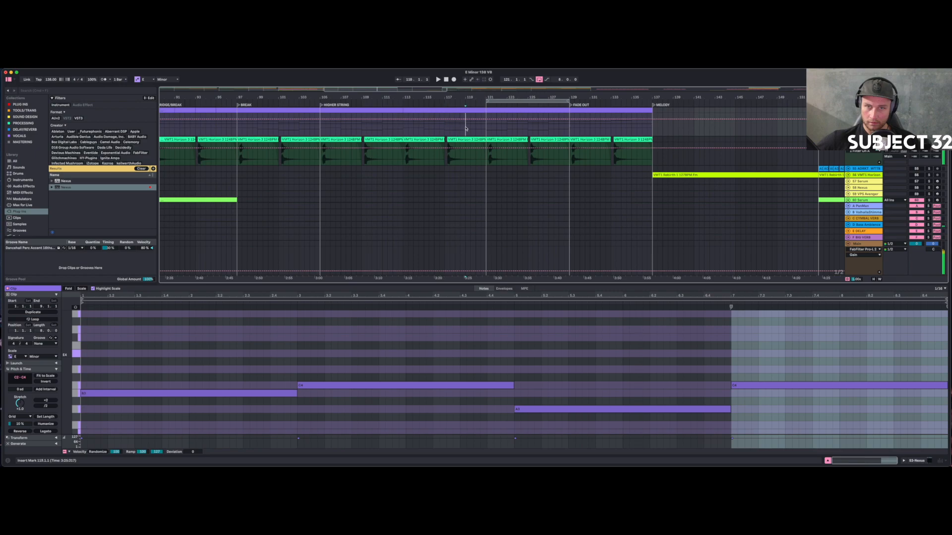
left_click_drag(468, 121, 485, 121)
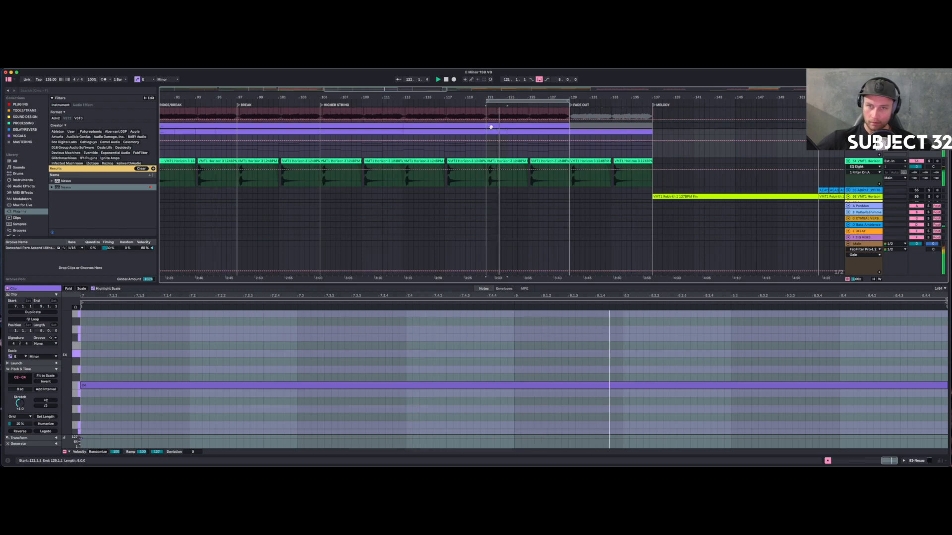
left_click(514, 130)
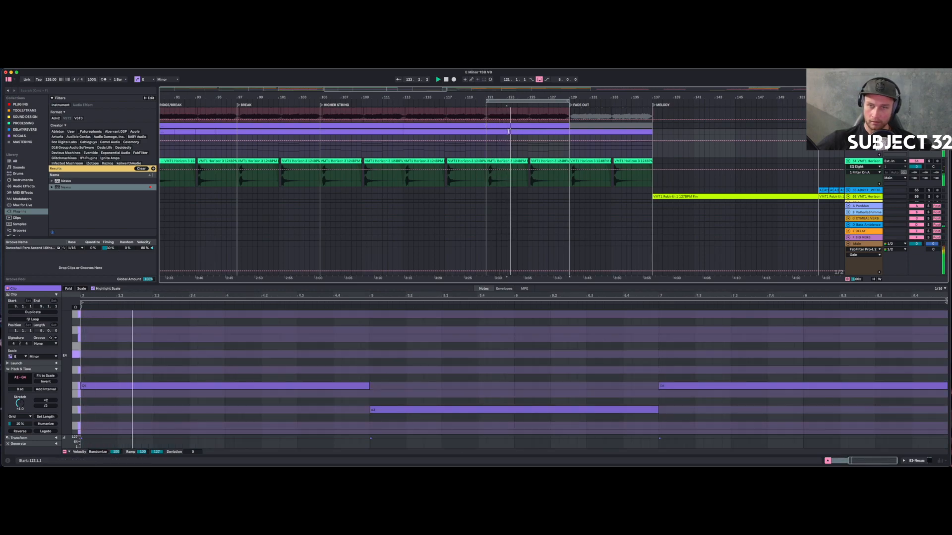
Play the Nexus chords from bar 121 and shorten the chord clip so it ends at bar 127.
left_click(484, 131)
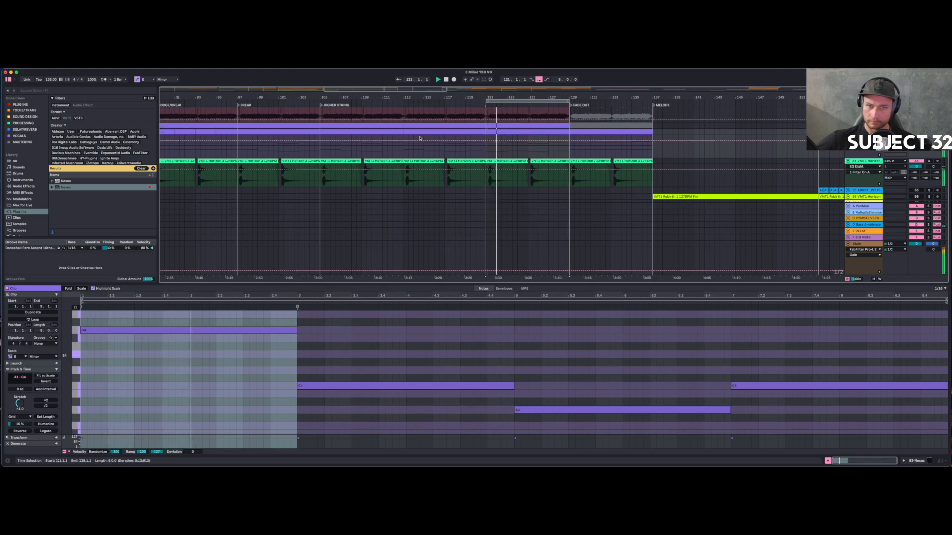
left_click(511, 134)
left_click(488, 154)
key("space")
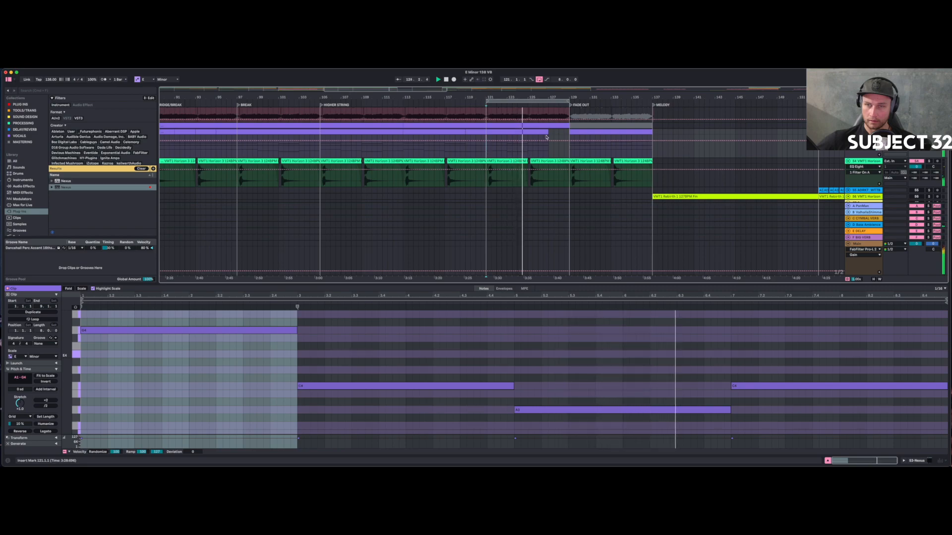
mouse_move(548, 131)
left_mouse_down()
mouse_move(569, 131)
mouse_move(548, 131)
left_mouse_up()
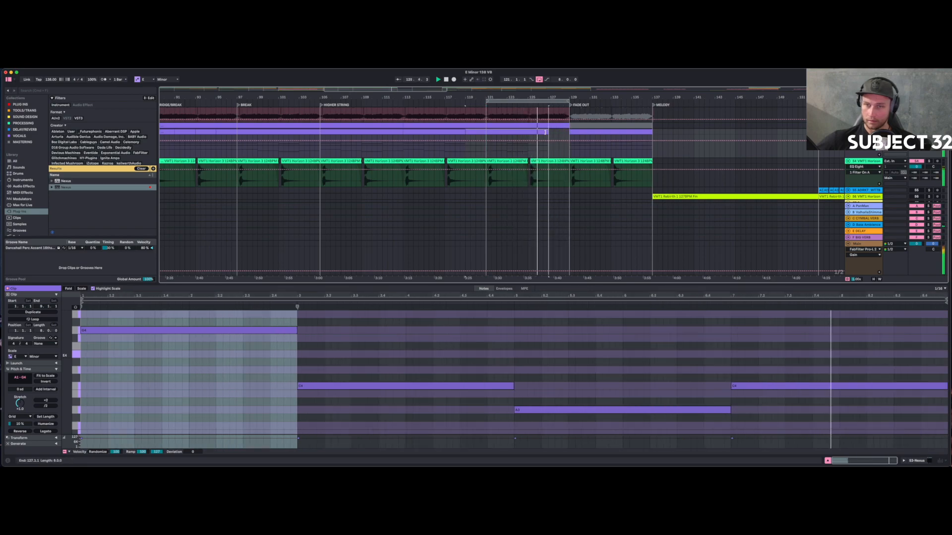
Move the Nexus chords from bars 117–121 to bars 125–129 and play the loop from bar 121.
left_click(425, 152)
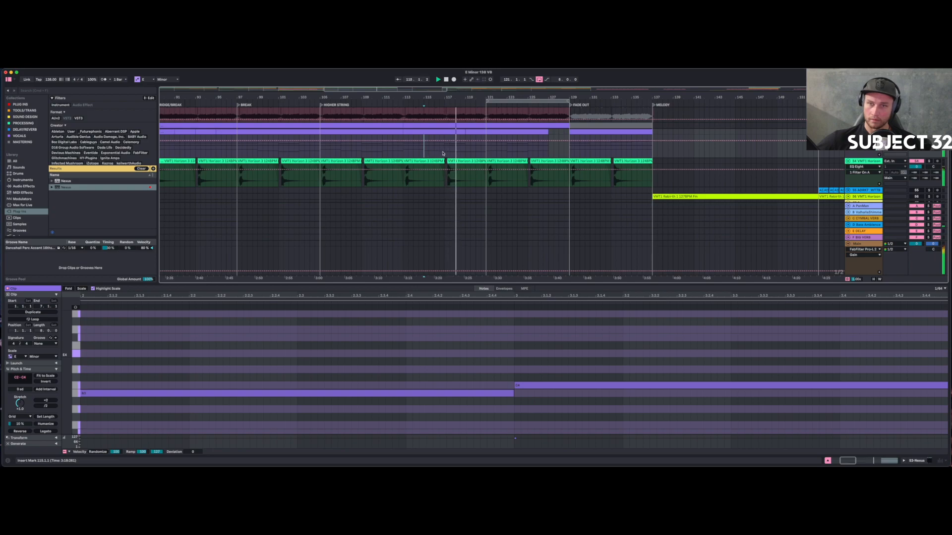
left_click_drag(444, 152, 481, 132)
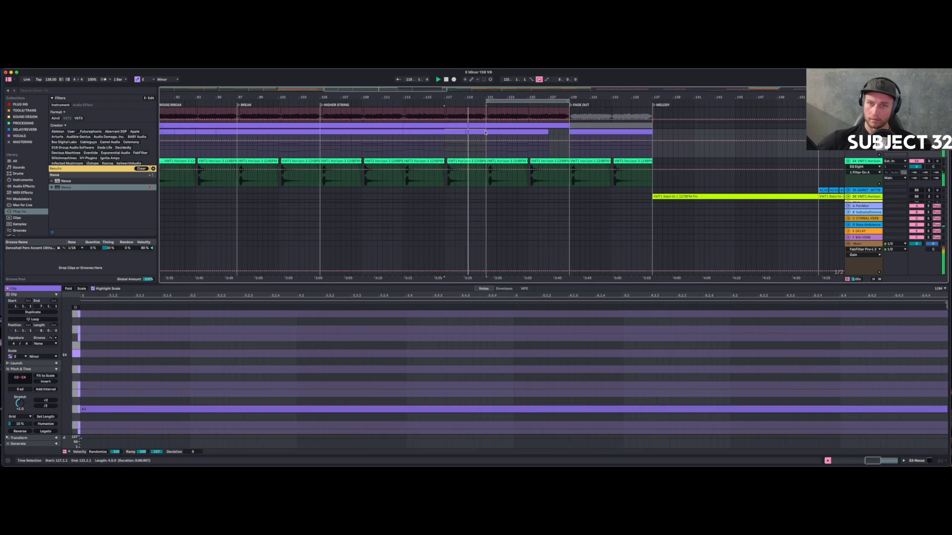
left_click(445, 156)
left_click_drag(445, 154, 560, 132)
left_click(488, 150)
key("space")
key("space")
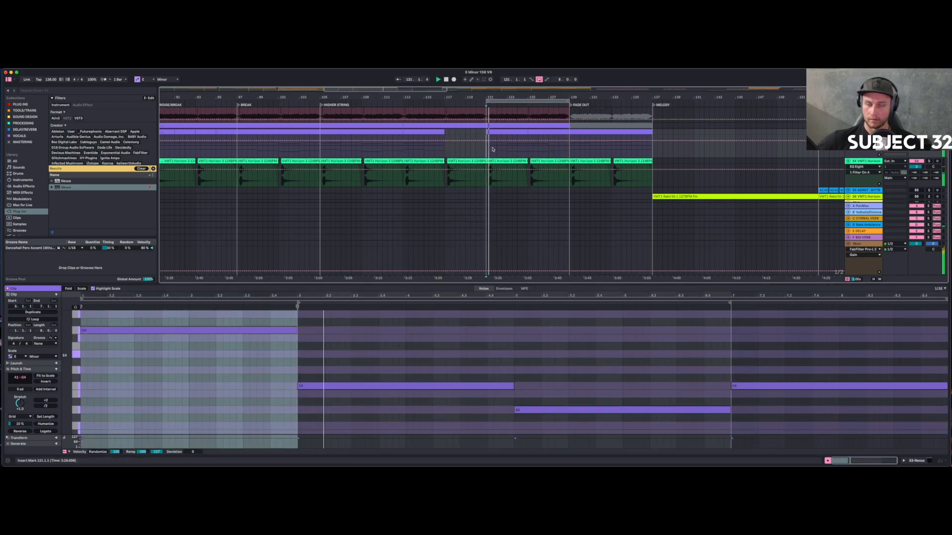
Play from bar 125 and move the two-bar chord at bars 121–123 further into the loop.
left_click(528, 151)
key("space")
key("space")
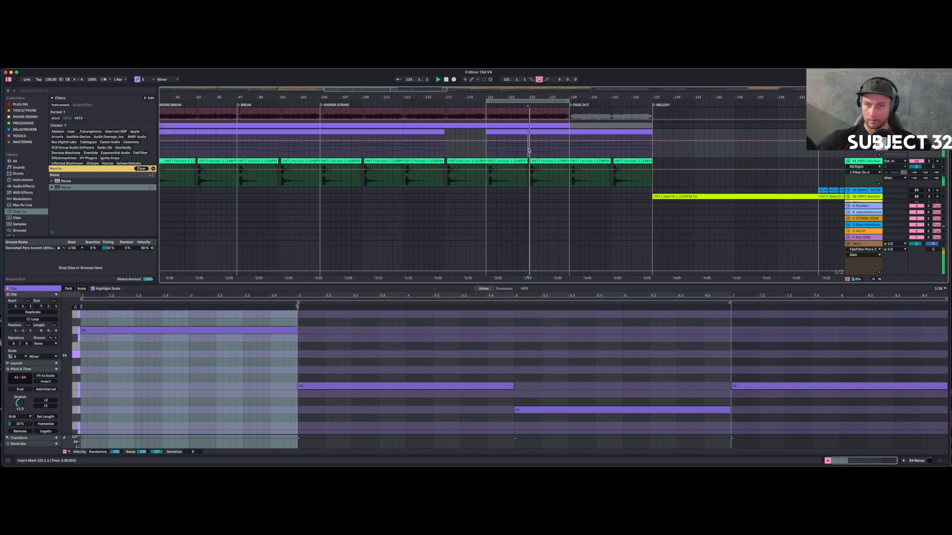
left_click_drag(489, 152, 541, 130)
key("space")
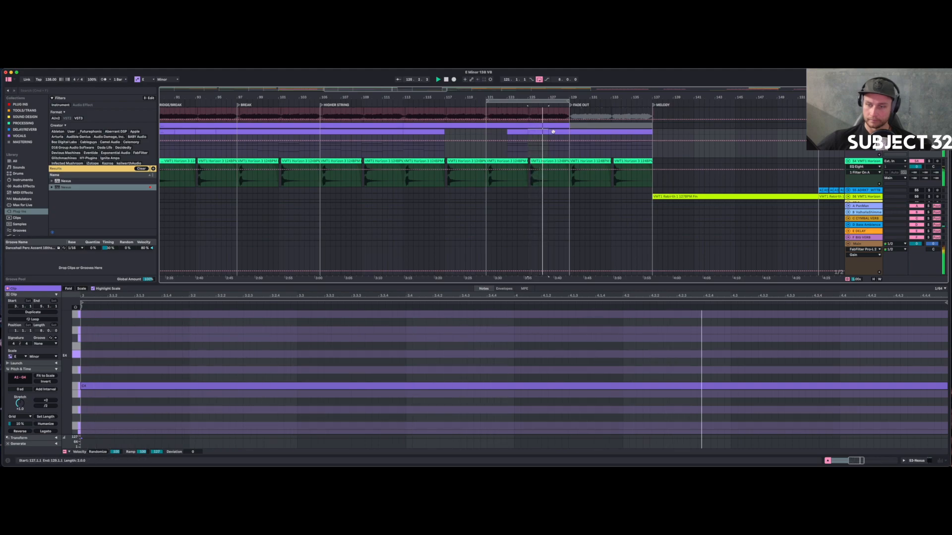
left_click(519, 133)
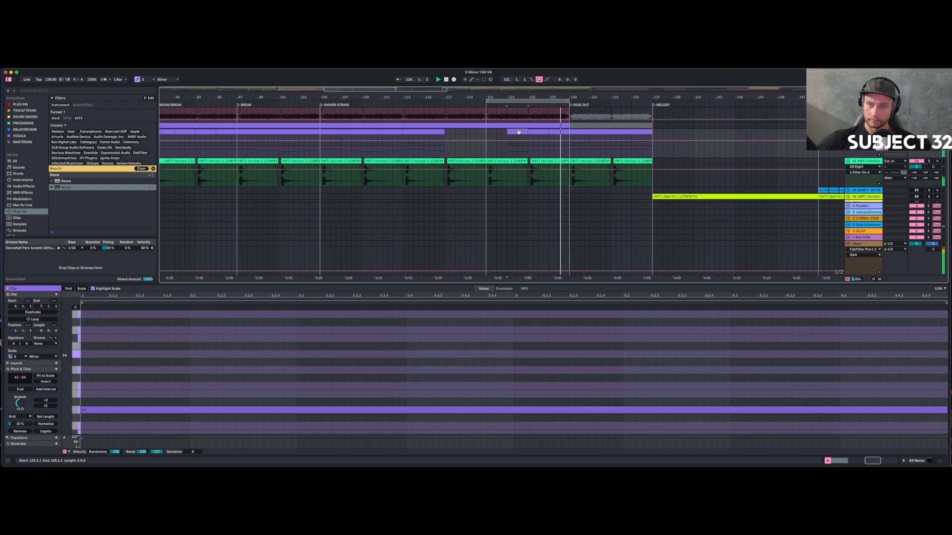
Refill the Nexus chords up to bar 129 using bars 105–113, duplicate the Nexus track and fold the copy.
left_click(337, 131)
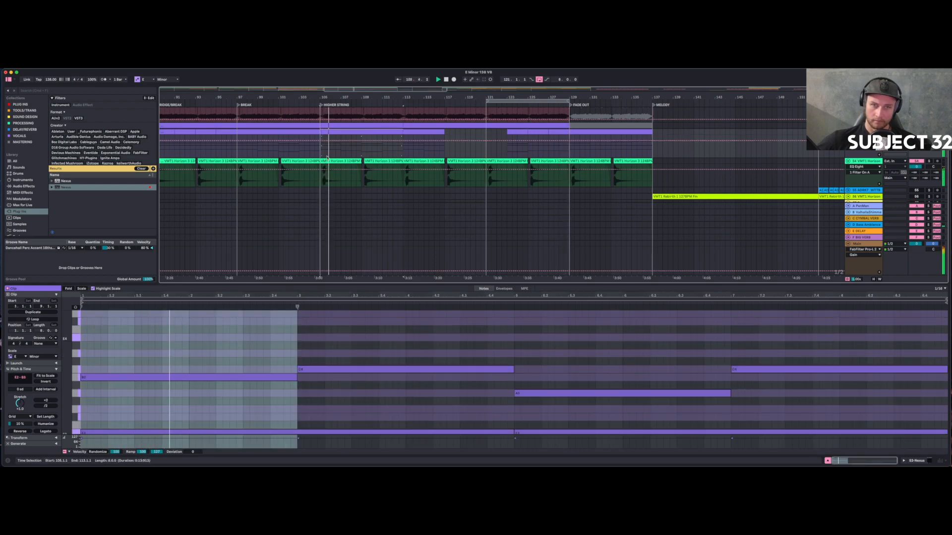
left_click_drag(344, 95, 389, 68)
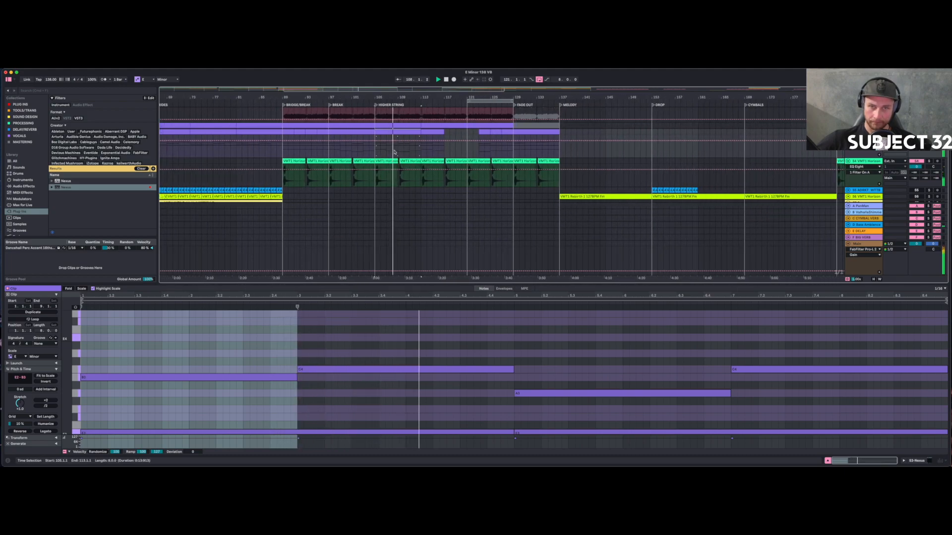
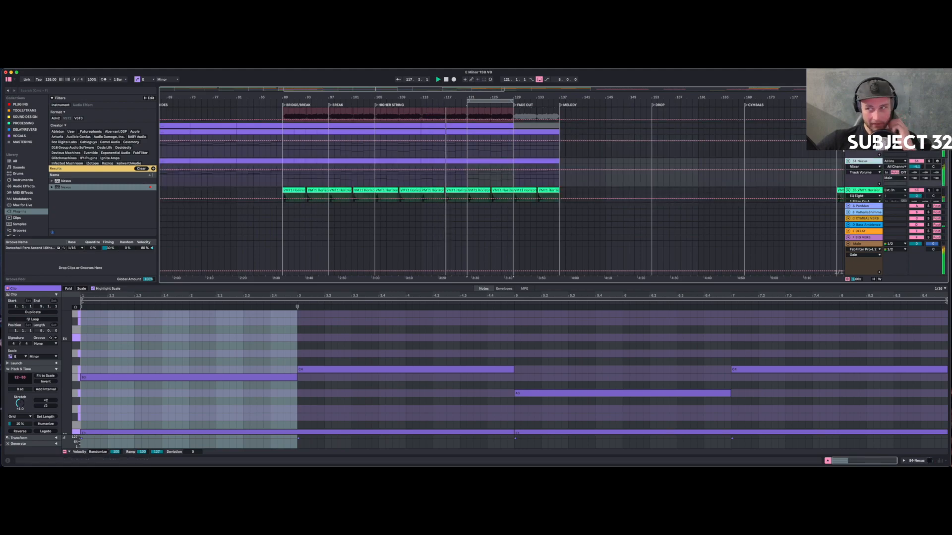
key("Up")
left_click(848, 161)
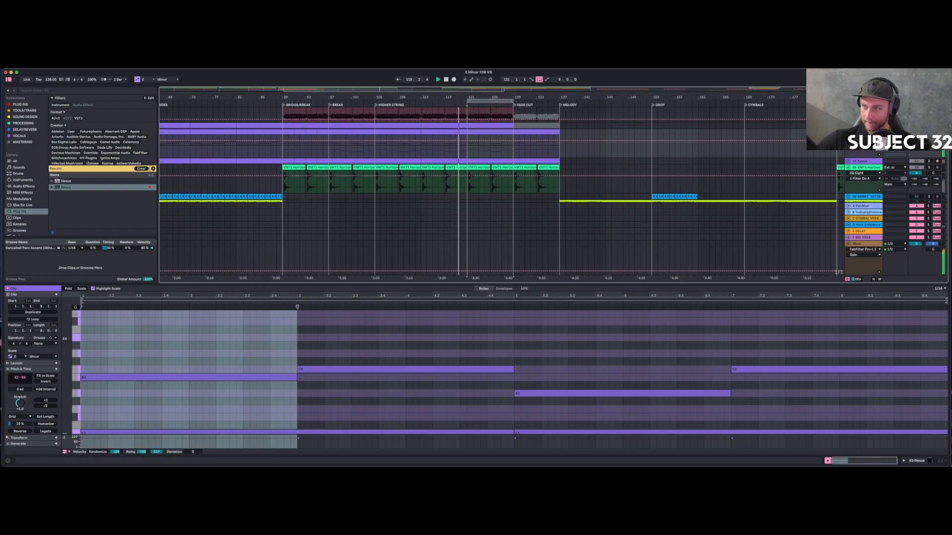
Audition Nexus string presets, load Dark Celli Concert, and toggle solo on the lower Nexus track to compare the layers.
key("shift+Tab")
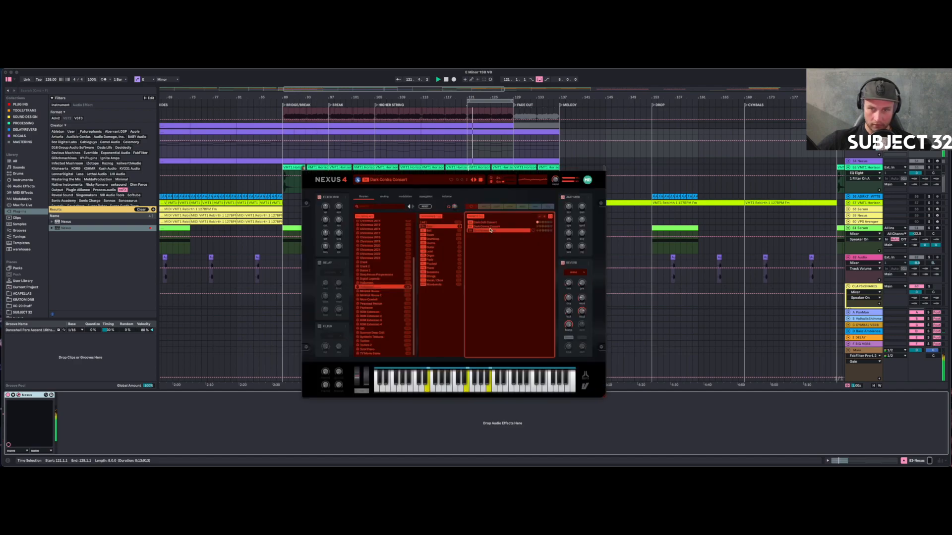
left_click(930, 162)
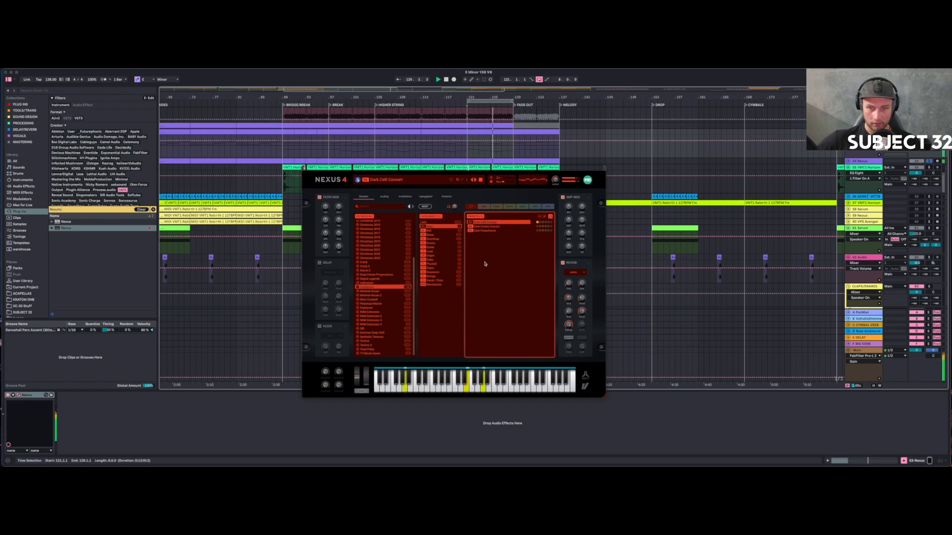
left_click(929, 161)
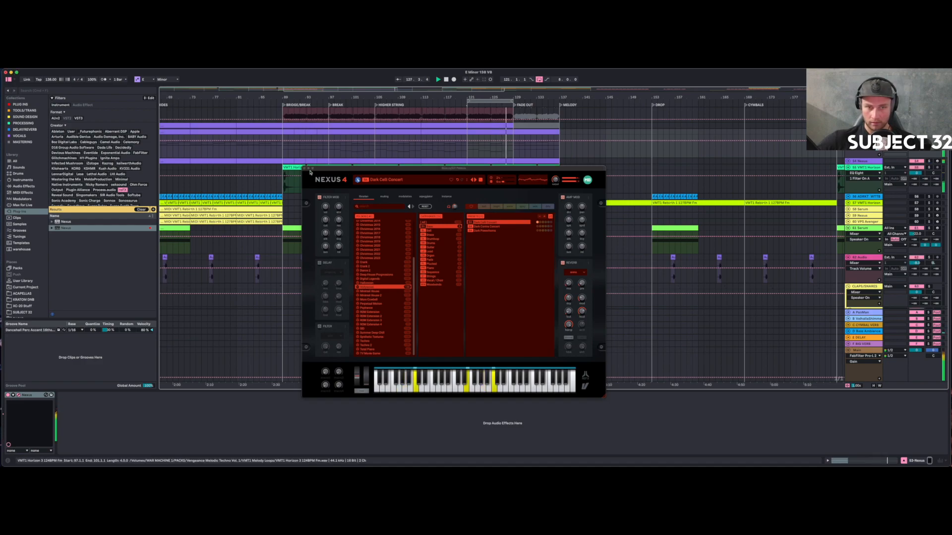
left_click(304, 168)
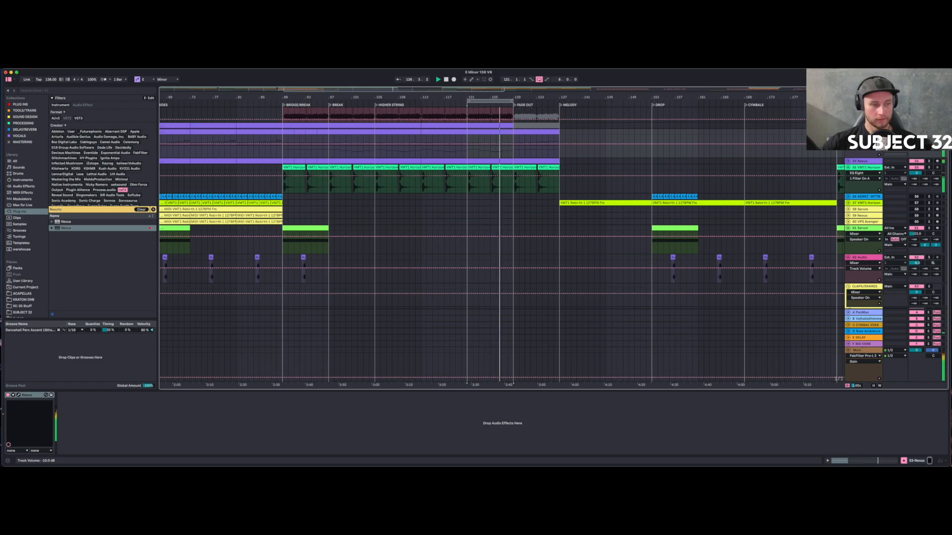
Duplicate the chords from bars 97–105 over bars 105–129 on both Nexus tracks and hide the automation.
left_click(502, 161)
left_click_drag(497, 132, 359, 149)
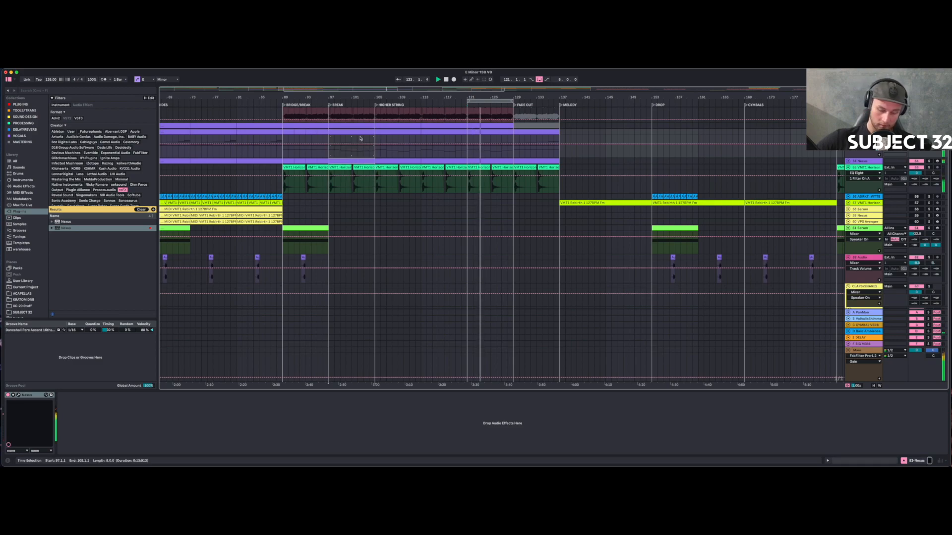
key("super+d")
key("super+d")
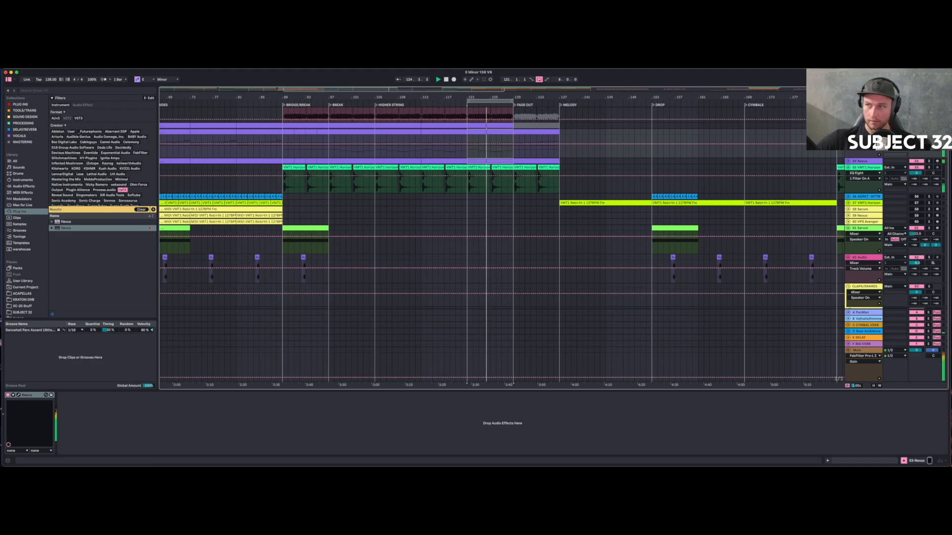
key("a")
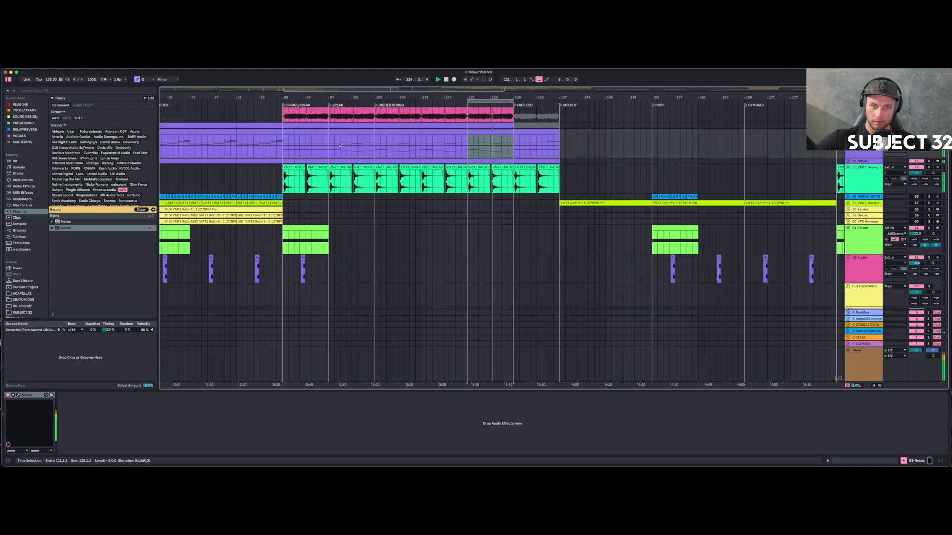
Unfold the lower Nexus track, delete both tracks' chords before bar 89, and play from bar 89.
left_click(848, 161)
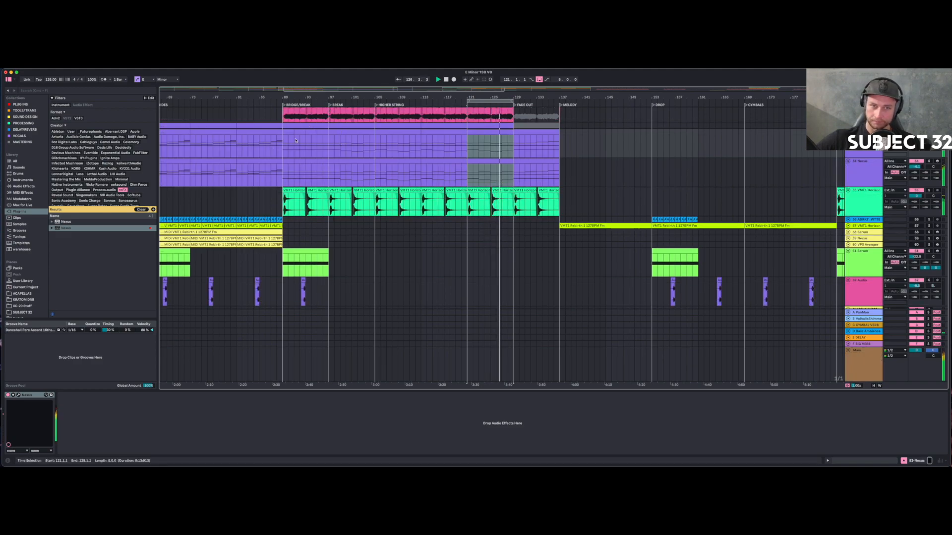
left_click_drag(280, 98, 418, 98)
left_click_drag(420, 148, 290, 148)
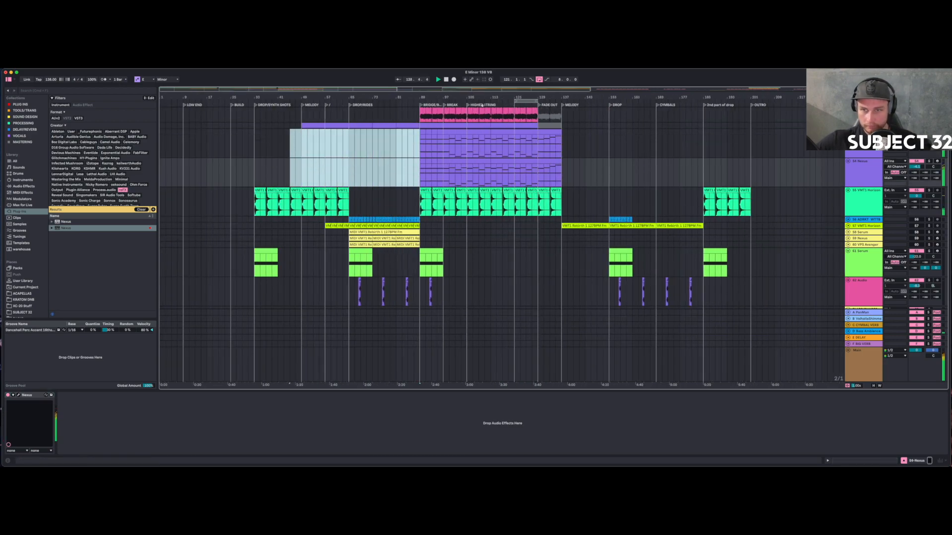
left_click(420, 150)
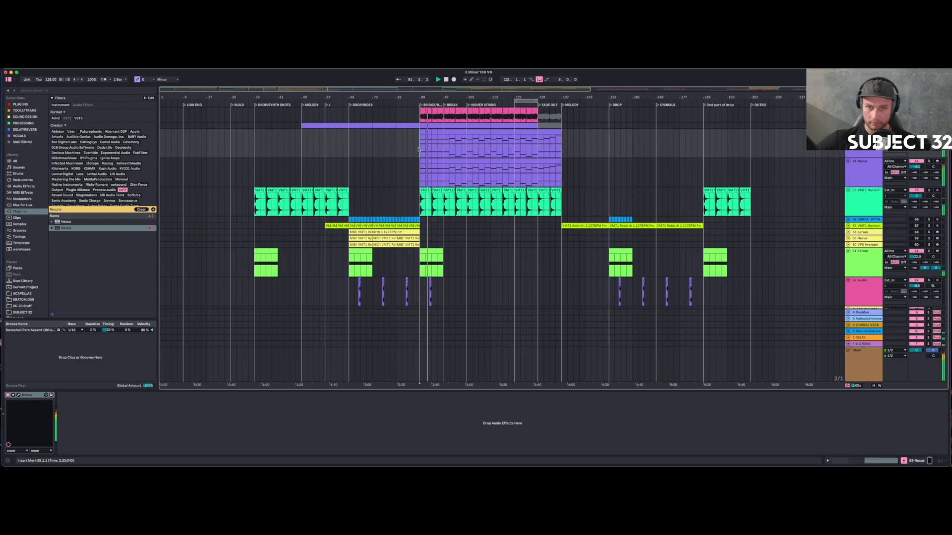
Try trimming the end of the first pink audio clip at the bridge, play the transition, and undo the trim.
scroll(418, 149, "up", 1)
scroll(417, 149, "up", 2)
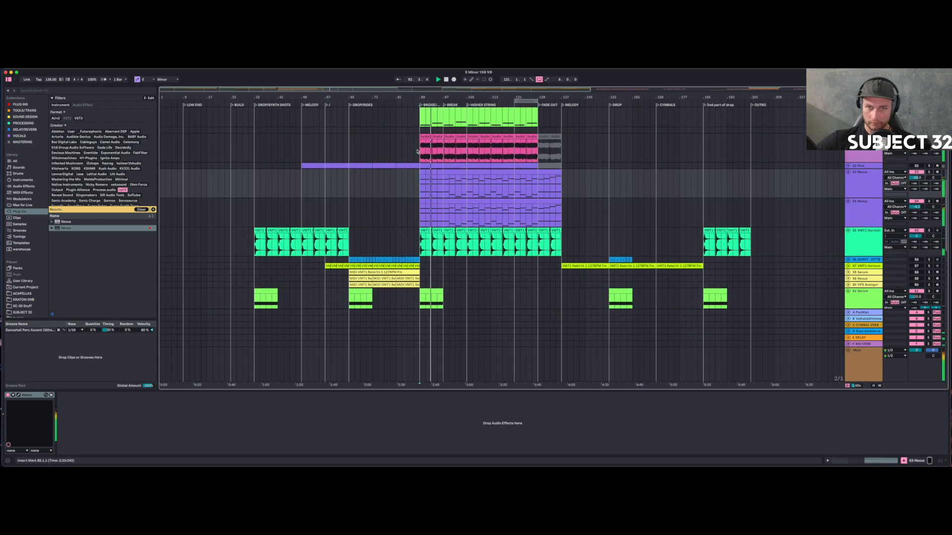
left_click(417, 150)
scroll(419, 152, "up", 5)
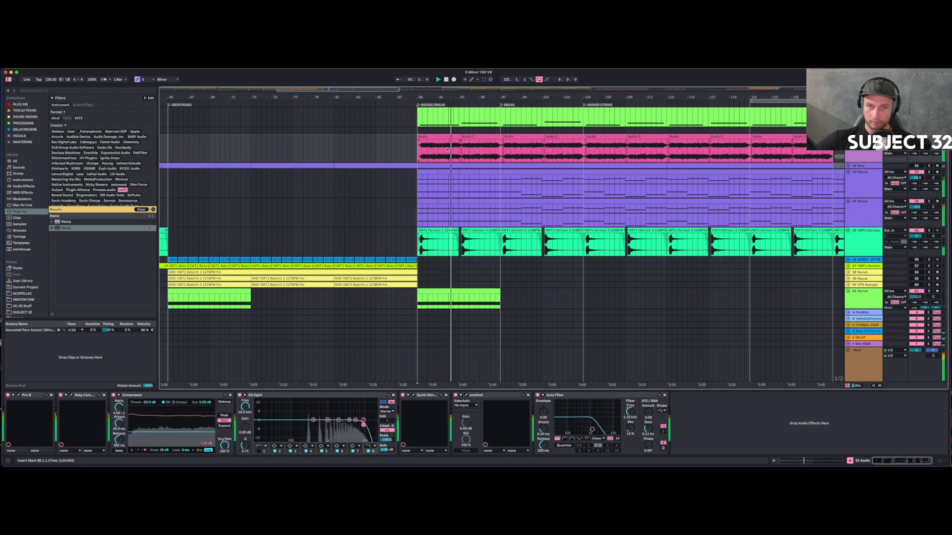
left_click_drag(460, 137, 447, 143)
left_click(412, 146)
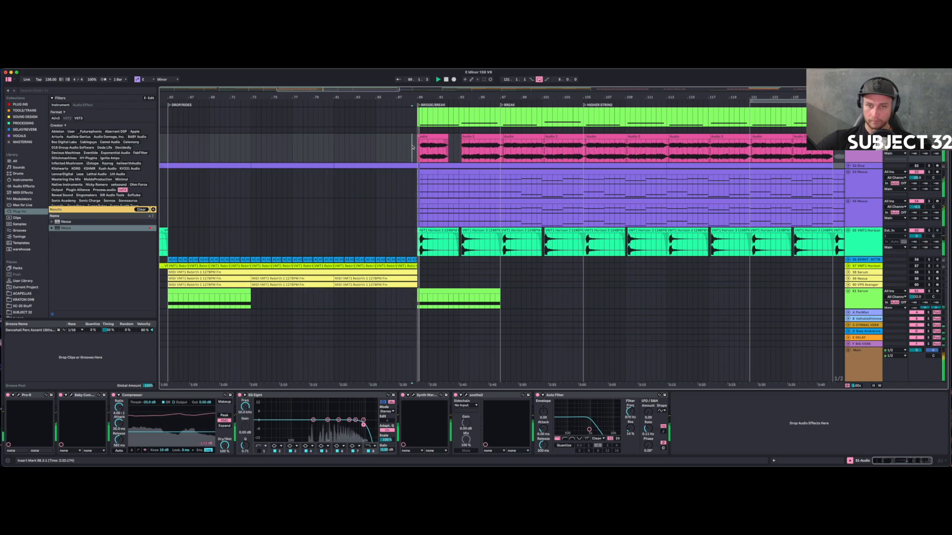
left_click(472, 135)
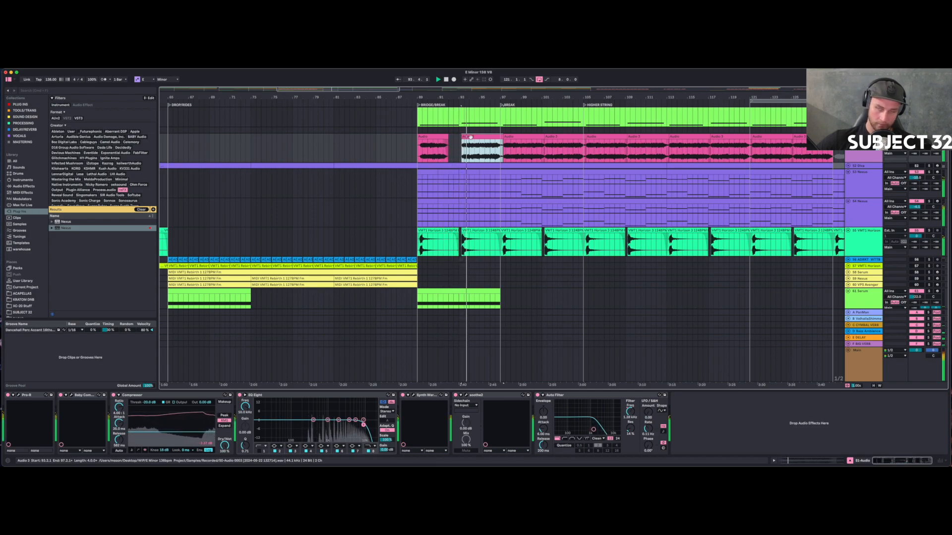
key("super+z")
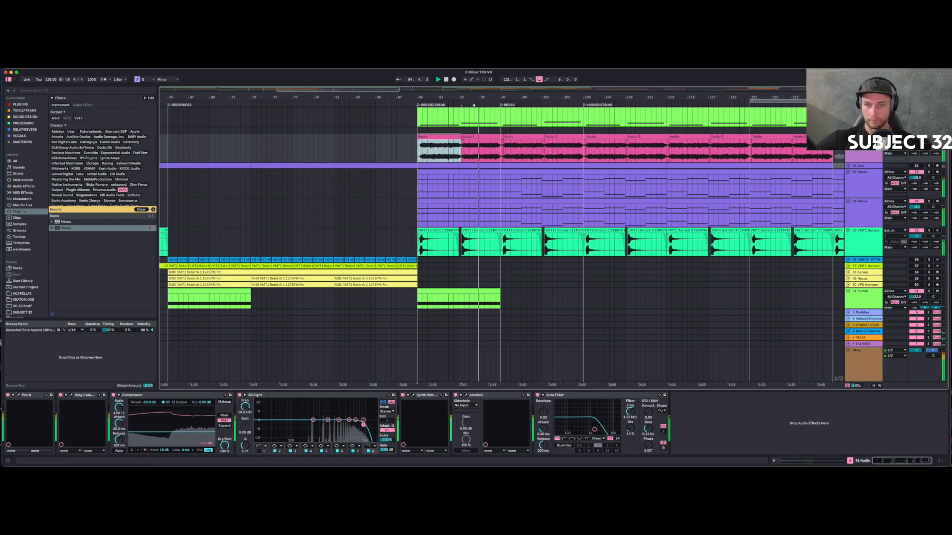
Deactivate the pink audio clips between bars 89 and 97 and align the next clip's start with bar 97.
left_click(474, 135)
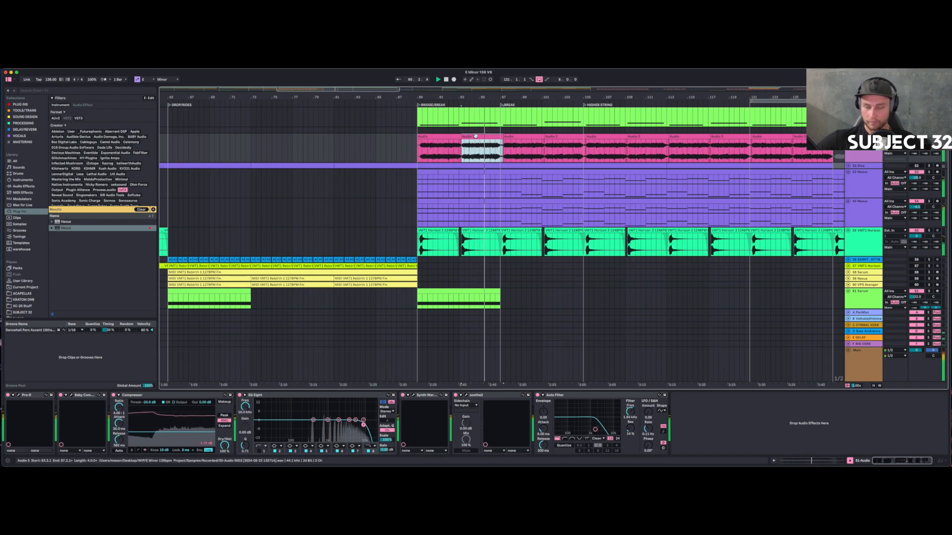
key("0")
left_click(443, 136)
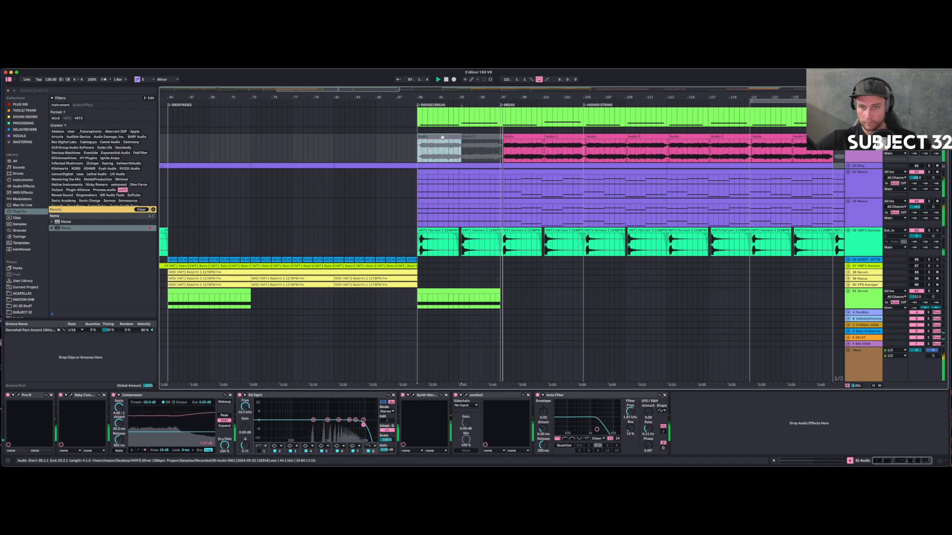
left_click(505, 136)
left_click_drag(504, 136, 499, 136)
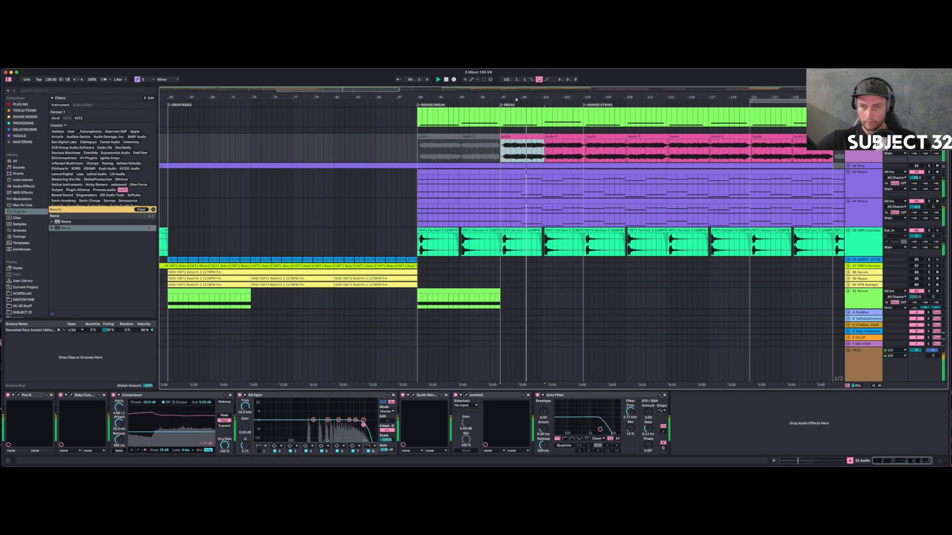
Duplicate the chords from bars 93–97 over bars 97–105 on both Nexus tracks and play from bar 85.
scroll(424, 221, "down", 4)
left_click_drag(425, 221, 396, 210)
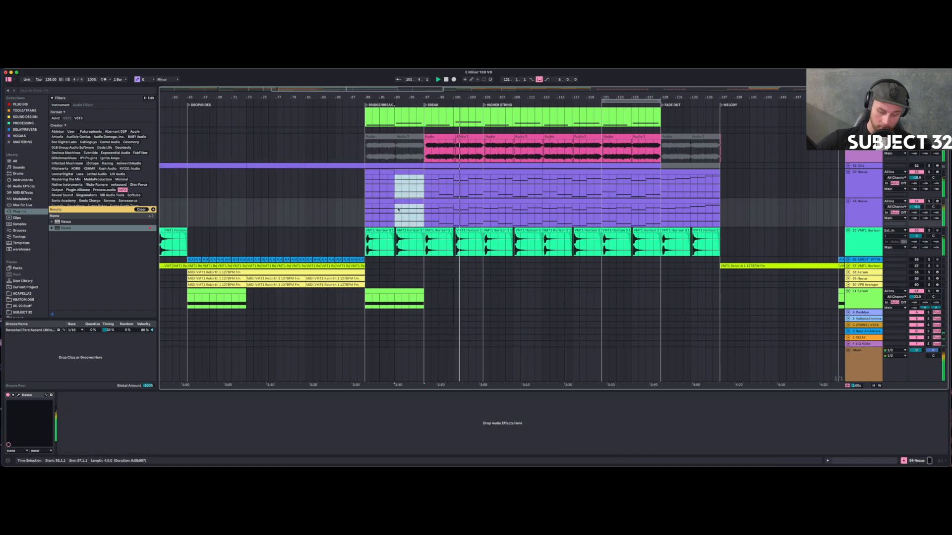
key("super+d")
key("super+d")
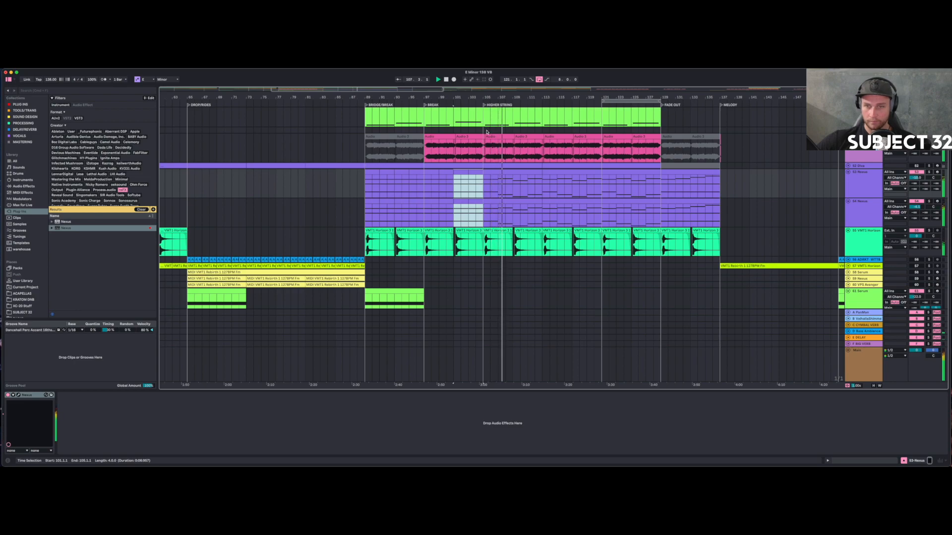
left_click_drag(505, 97, 431, 115)
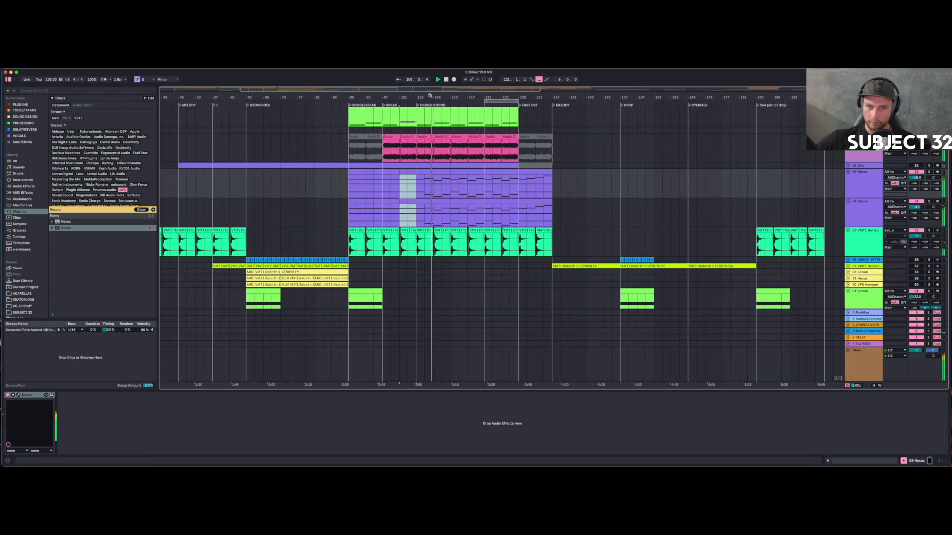
left_click(330, 189)
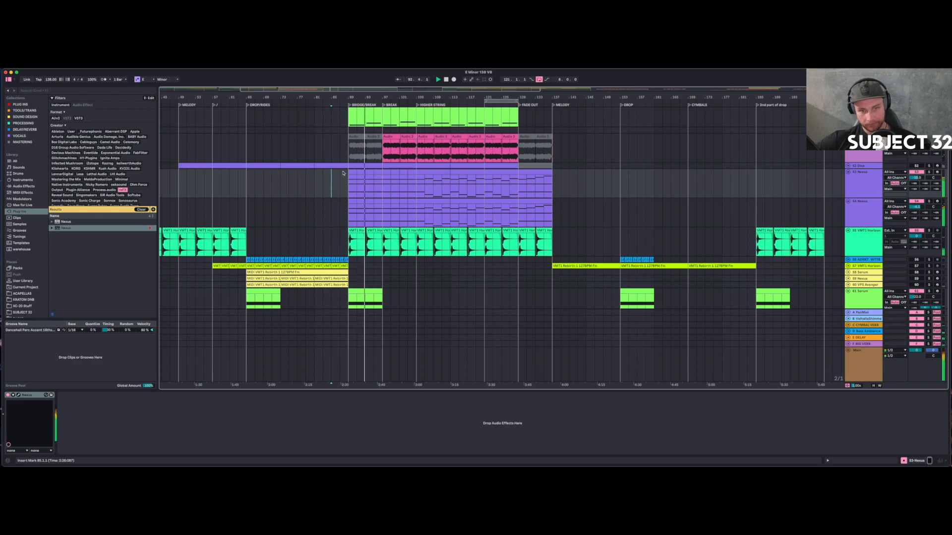
Consolidate bars 89–105 on both Nexus tracks and stretch the first chord across all 16 bars of the upper Nexus clip.
left_click_drag(347, 187, 418, 208)
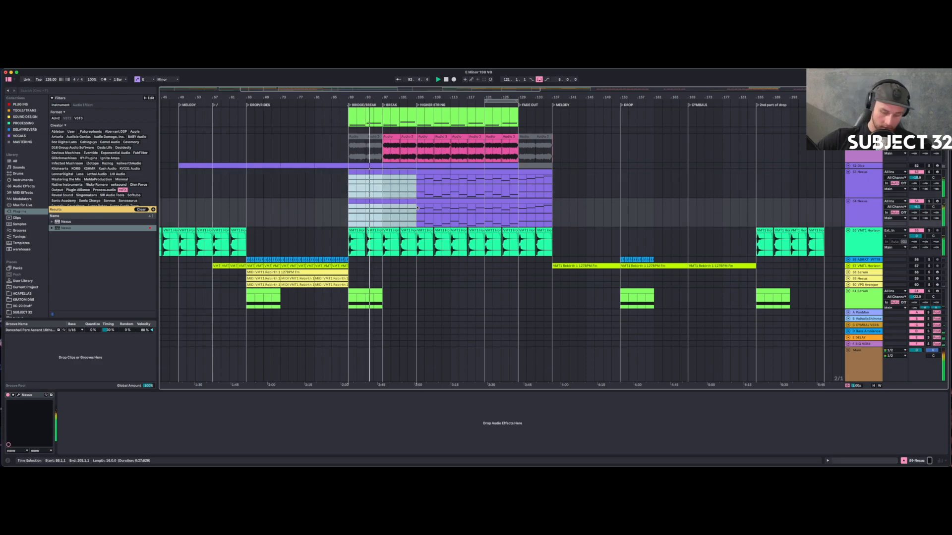
key("super+e")
left_click(382, 172)
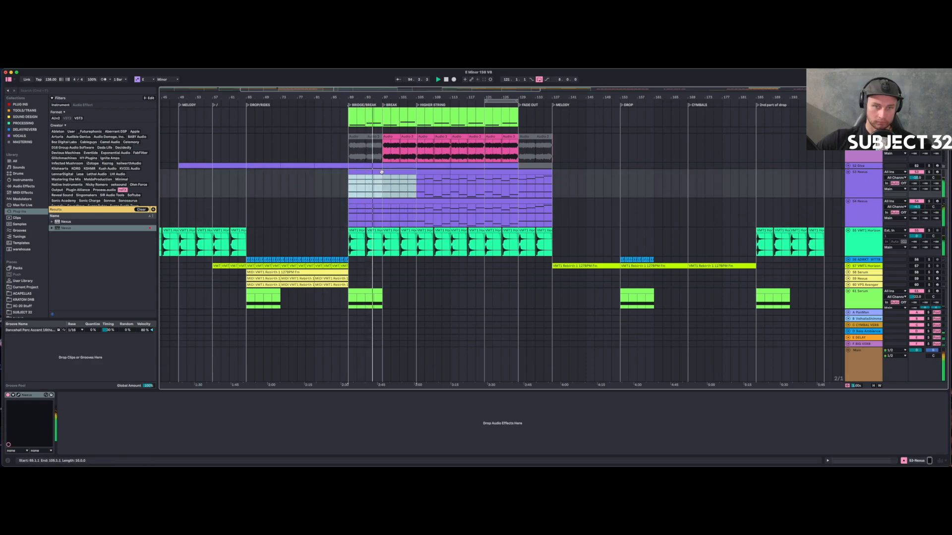
double_click(381, 172)
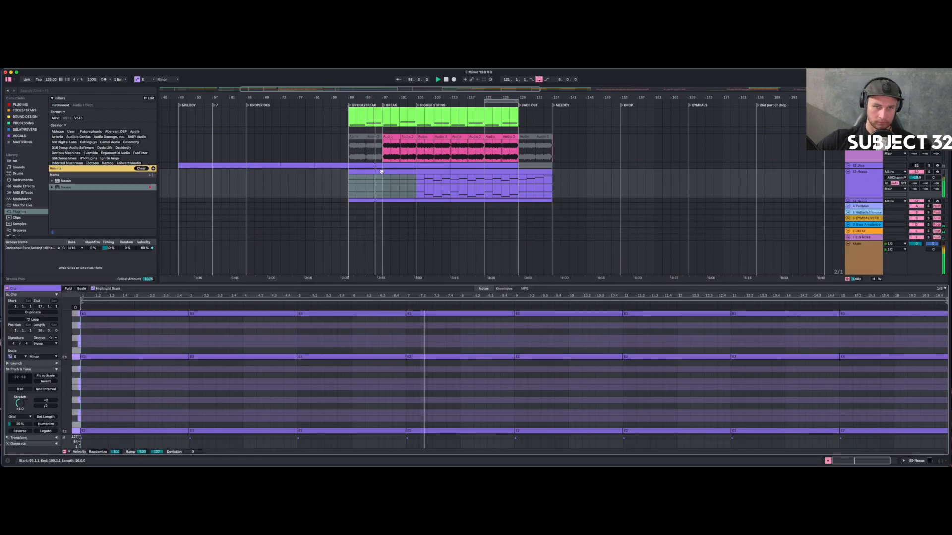
left_click(159, 431)
left_click(162, 313, "shift")
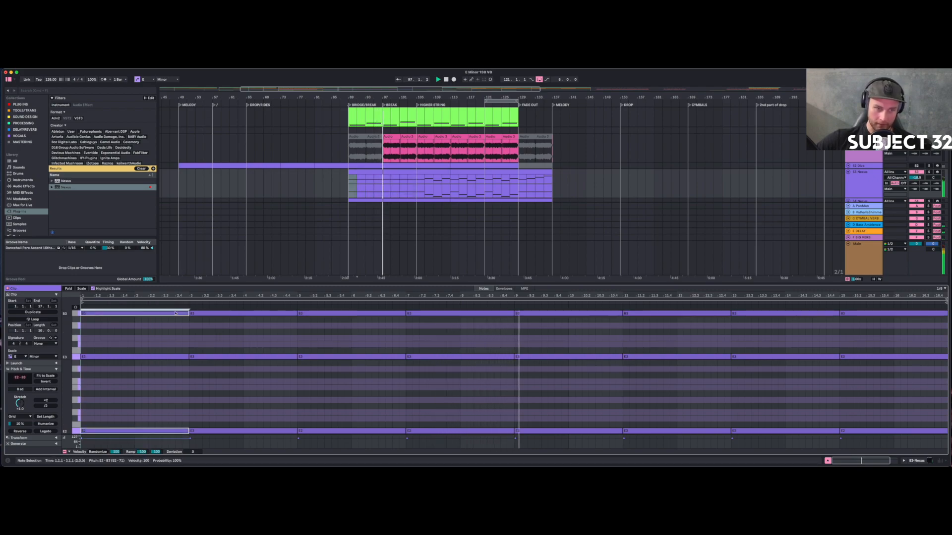
left_click(163, 359, "shift")
left_click_drag(188, 313, 943, 313)
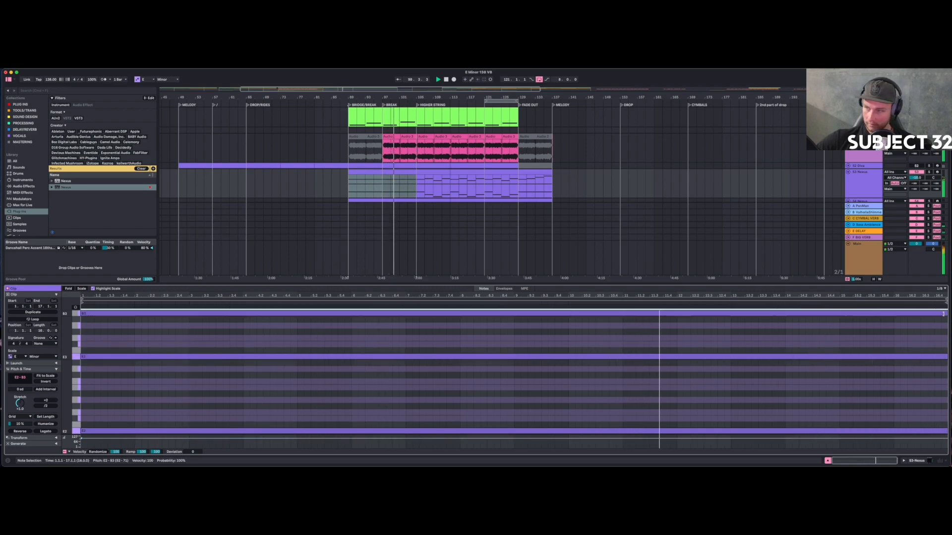
Deactivate the pink audio clip before bar 105, reactivate the one at bar 89, and play from bar 85.
left_click(410, 136)
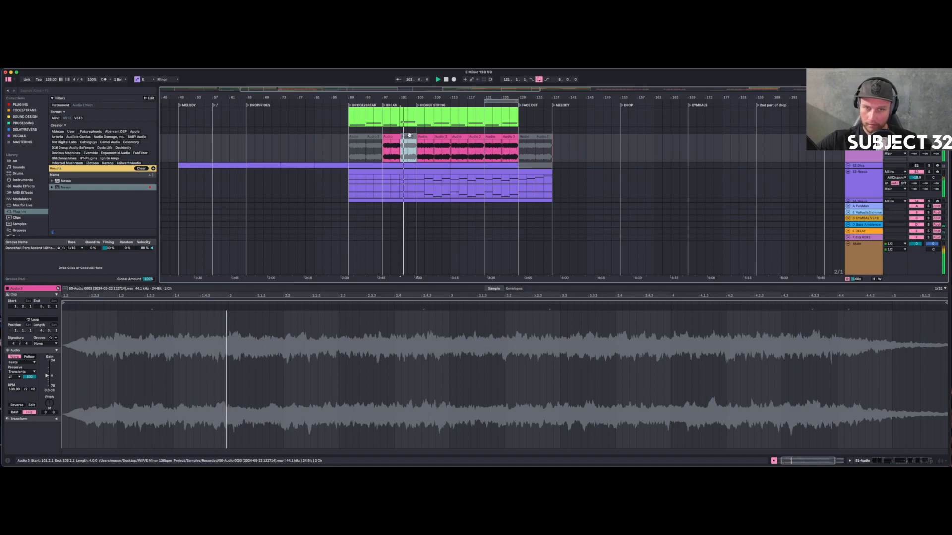
left_click(406, 166)
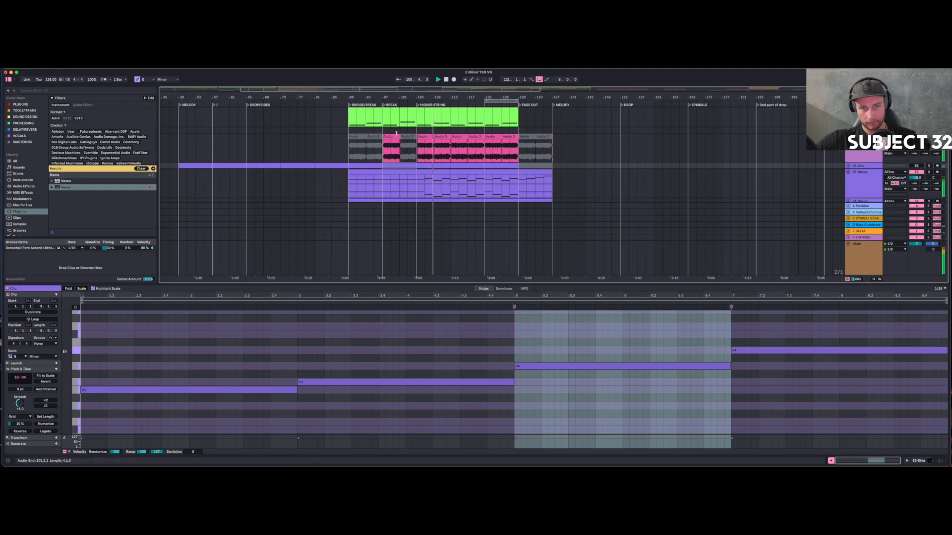
left_click(361, 136)
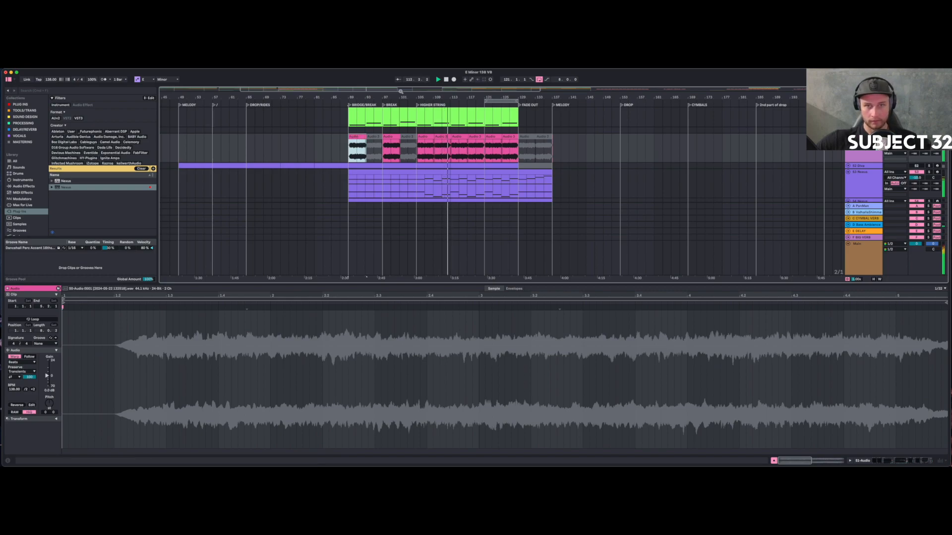
left_click_drag(330, 90, 330, 77)
left_click(331, 151)
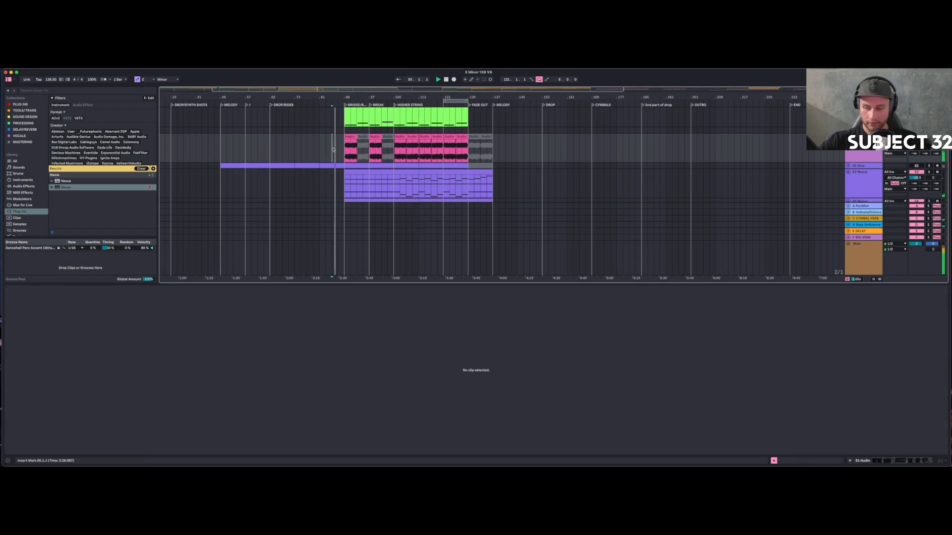
Stretch the first chord's notes across all 16 bars of the lower Nexus clip at bar 89.
scroll(334, 149, "down", 2)
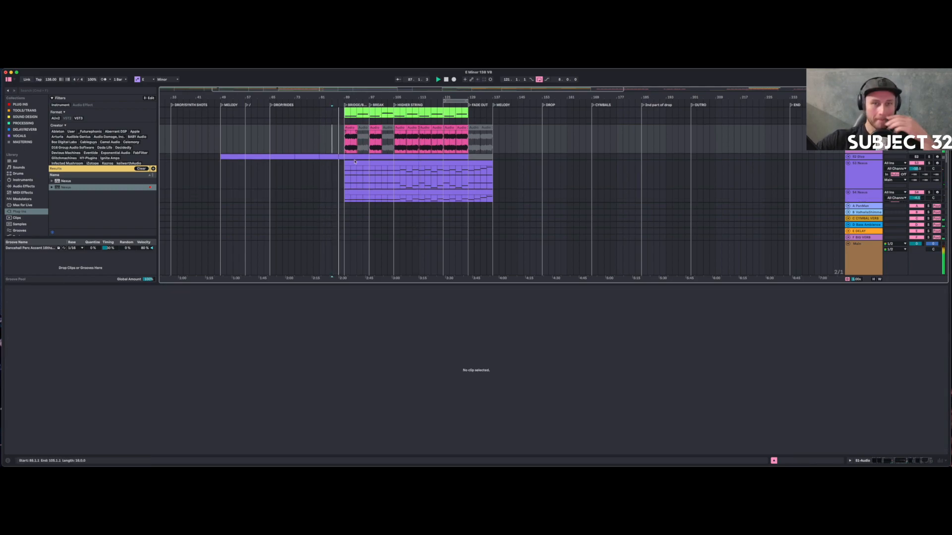
left_click(361, 159)
left_click(357, 184)
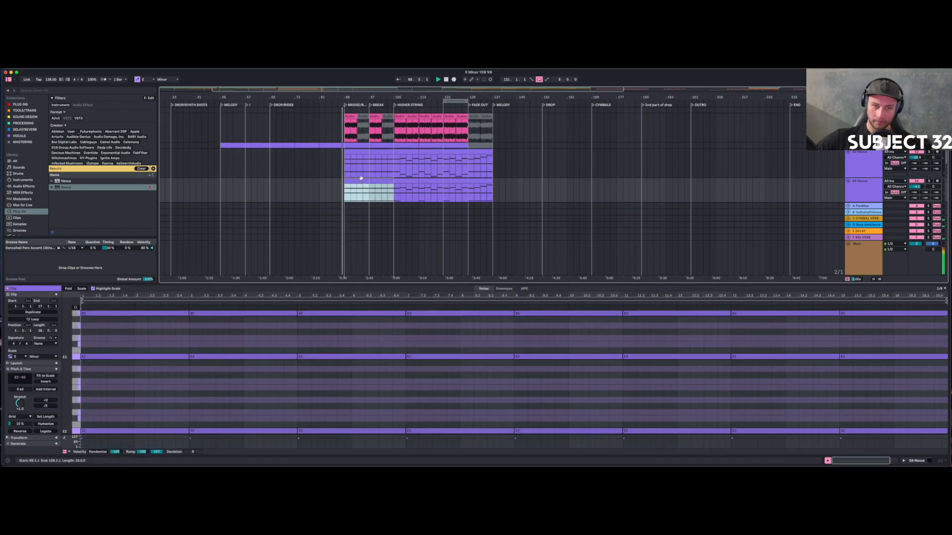
left_click_drag(365, 153, 365, 183)
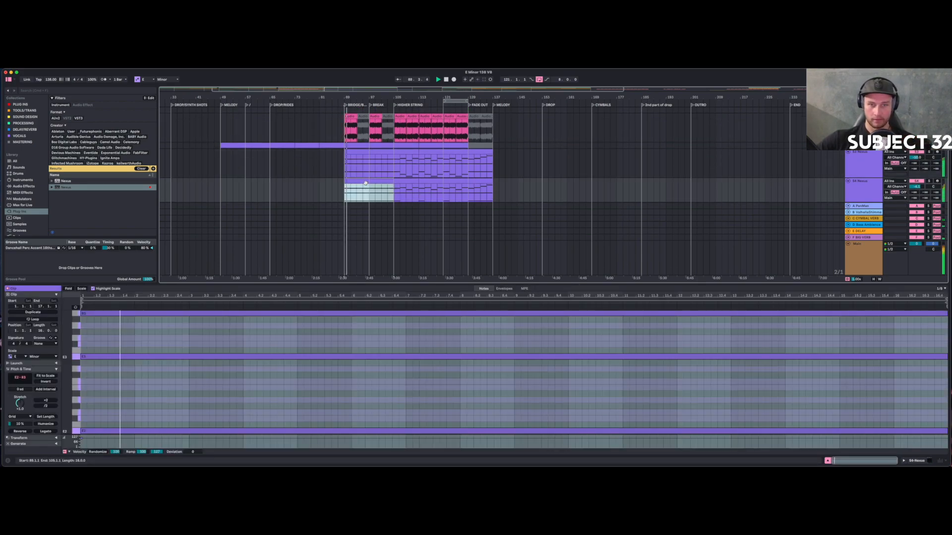
Add a Utility audio effect after the instrument on the upper Nexus track.
left_click(864, 165)
key("shift+Tab")
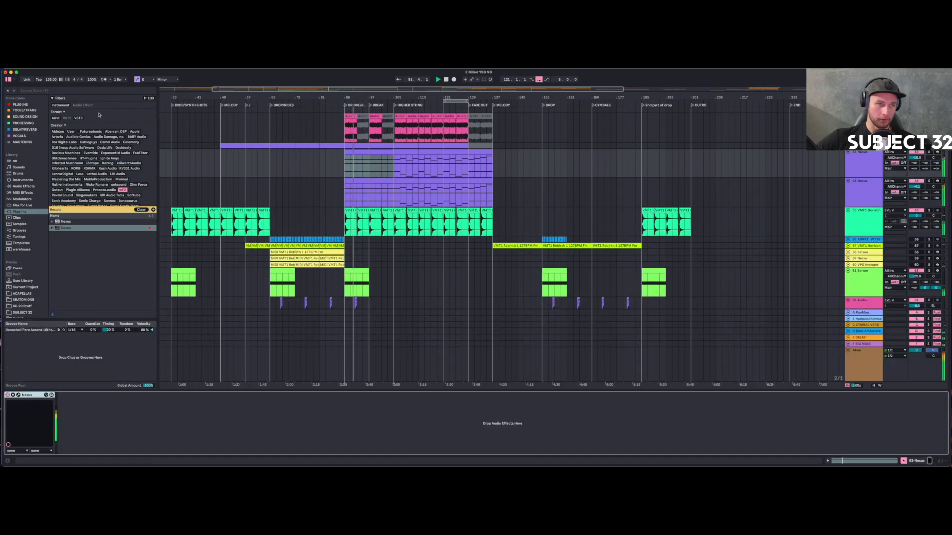
left_click(141, 210)
left_click(22, 186)
scroll(65, 238, "down", 10)
scroll(65, 239, "down", 3)
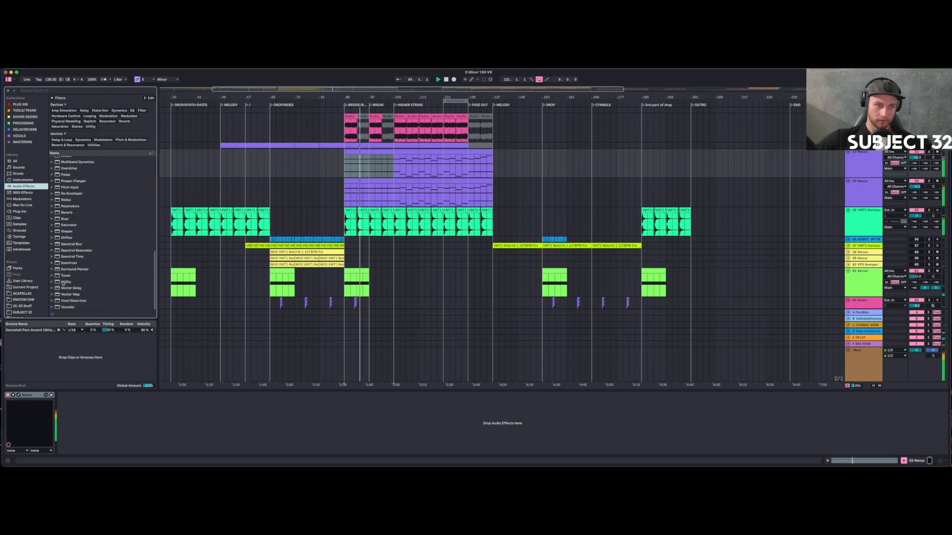
left_click(64, 282)
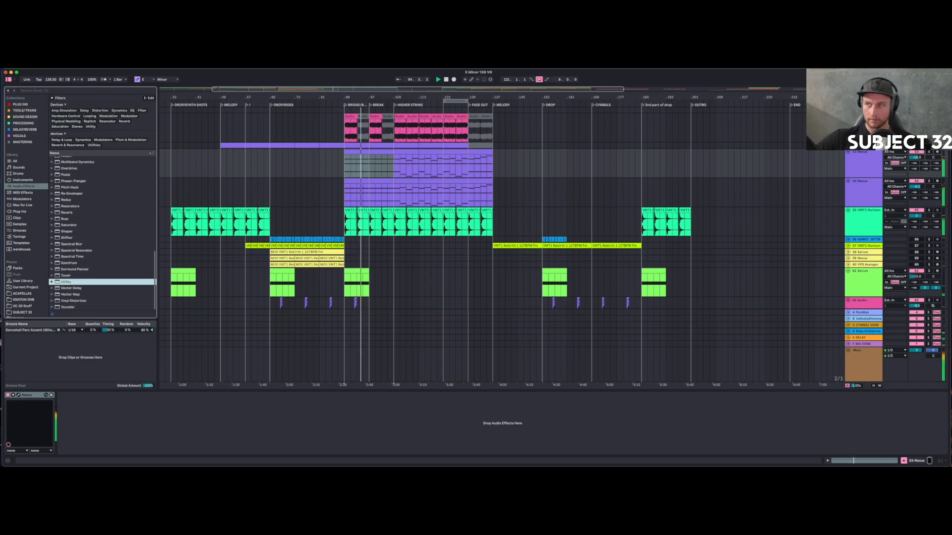
key("Return")
Automate the upper Nexus track's Utility gain to rise from a lowered level at bar 89 to 0 dB at bar 105.
key("a")
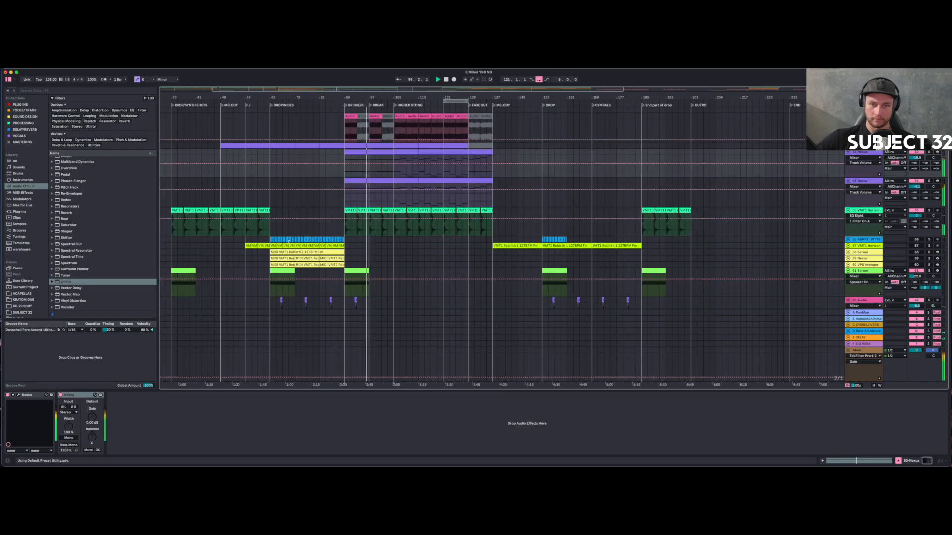
left_click(93, 419)
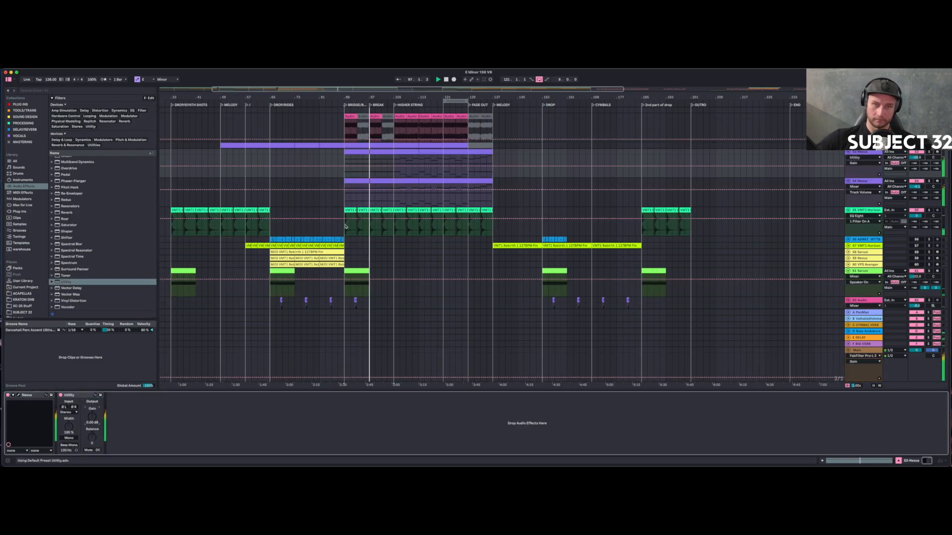
left_click(394, 167)
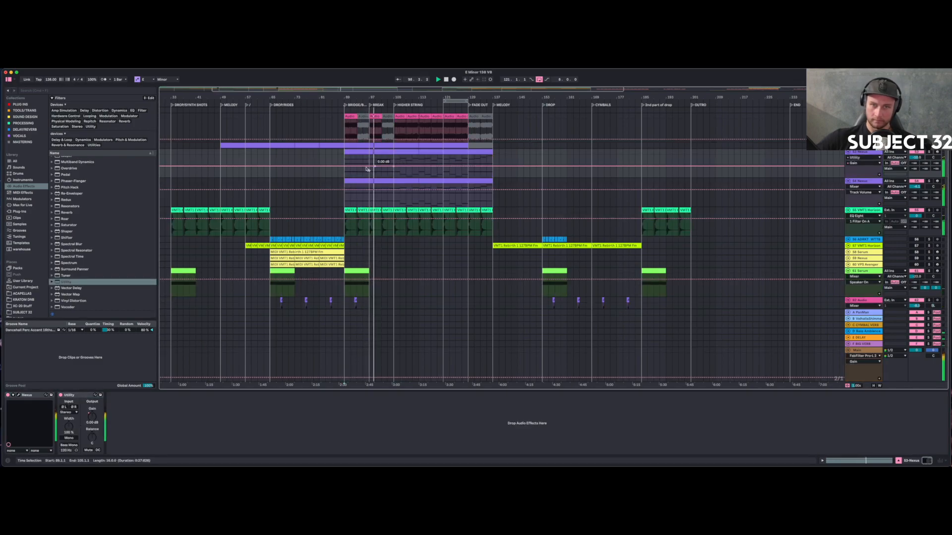
left_click_drag(345, 167, 345, 177)
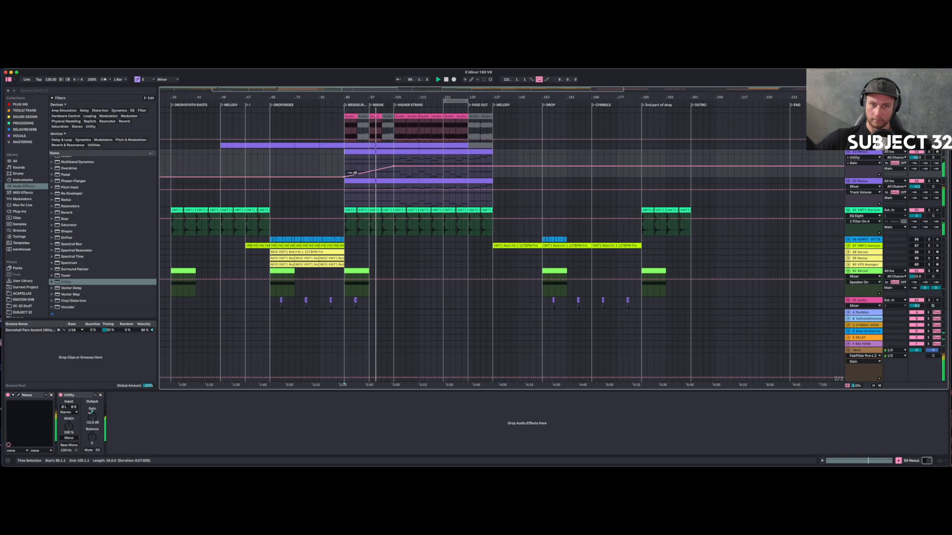
Copy the Utility with its gain rise to the lower Nexus track and play both layers from bar 89.
left_click(82, 395)
left_click(362, 200)
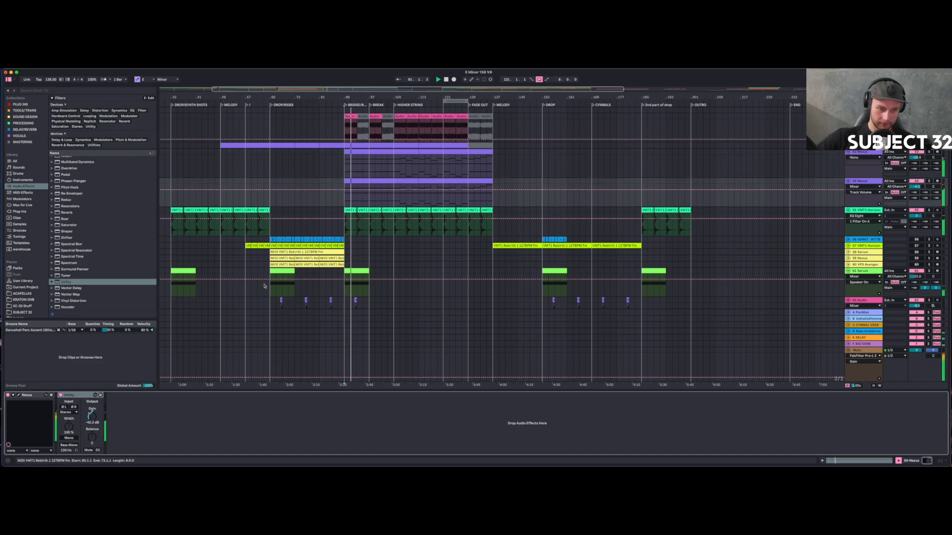
left_click_drag(82, 395, 220, 251)
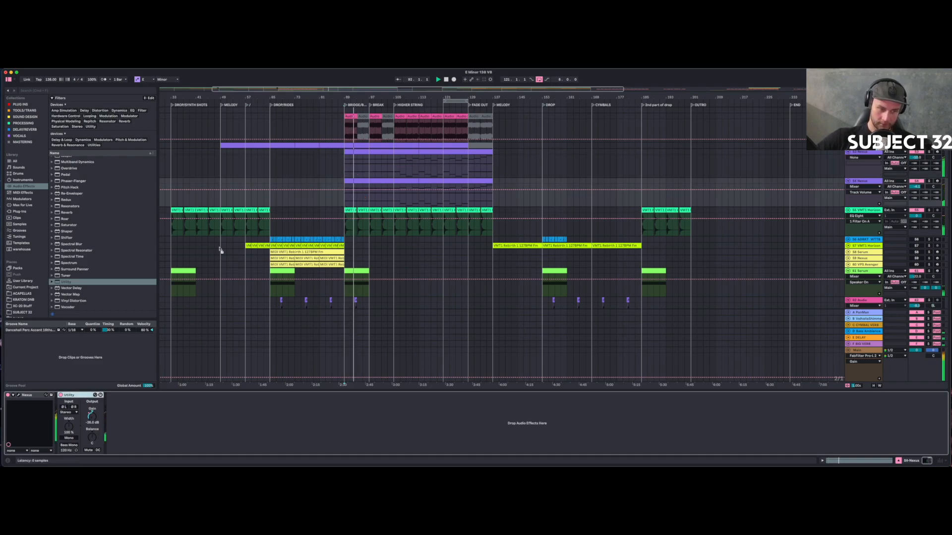
left_click(341, 169)
left_click(342, 183)
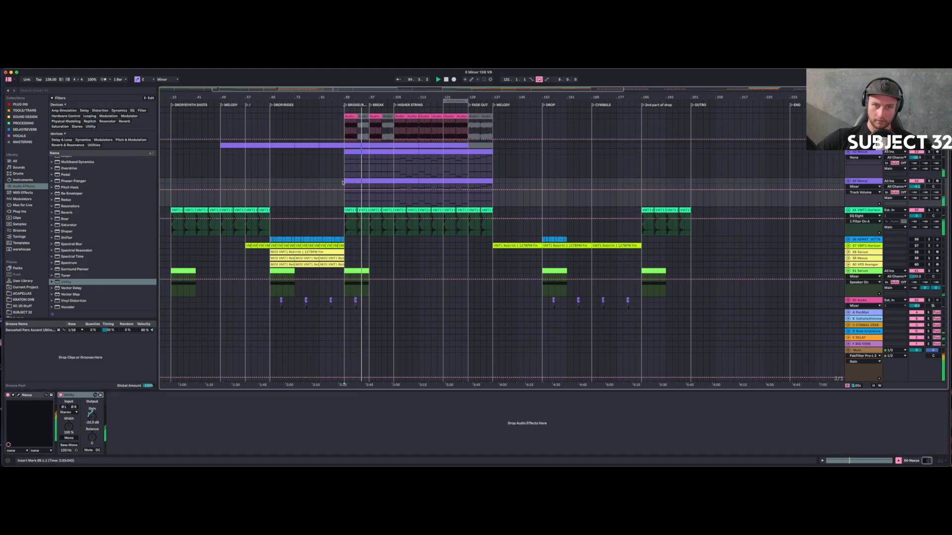
left_click(345, 171)
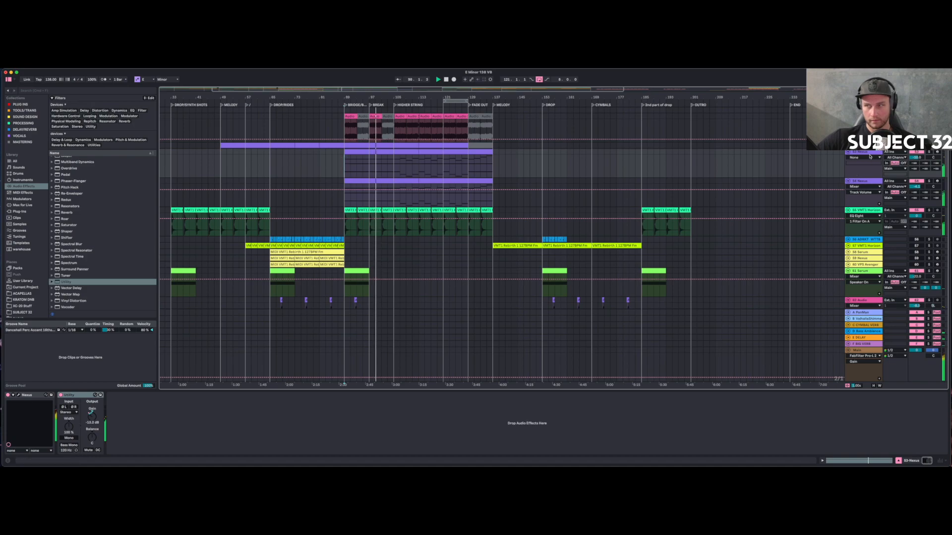
Extend the opening chord clips at bar 105 on both Nexus tracks so that they end at bar 113.
scroll(733, 167, "up", 3)
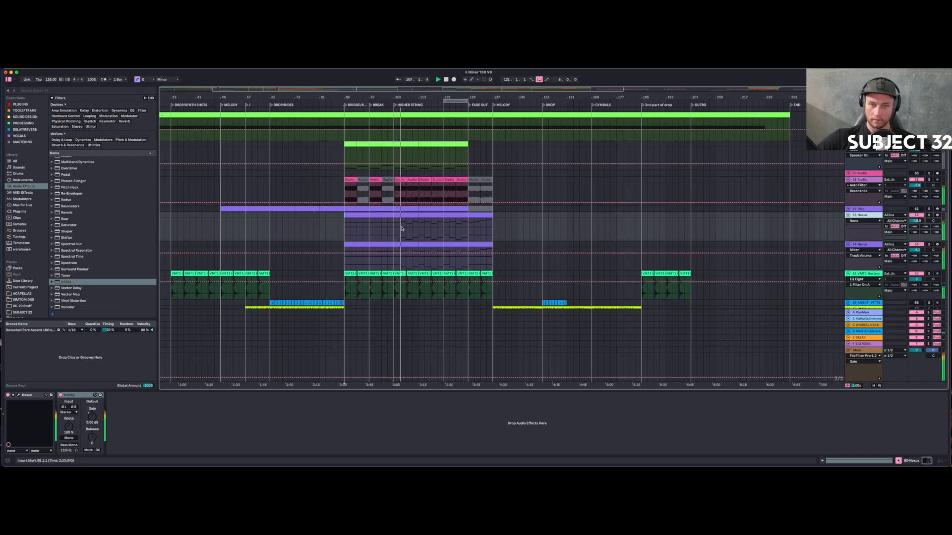
scroll(398, 233, "up", 5)
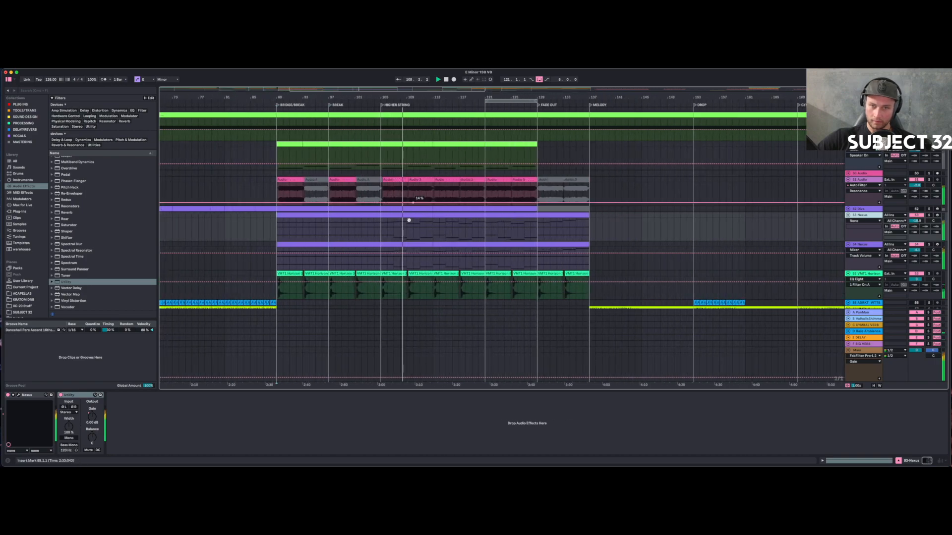
left_click_drag(393, 262, 403, 225)
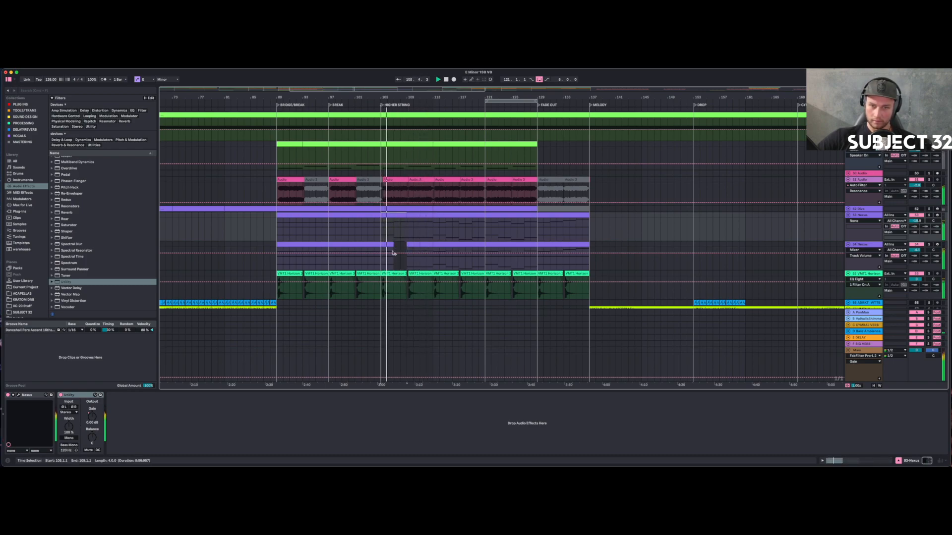
left_click_drag(391, 243, 406, 241)
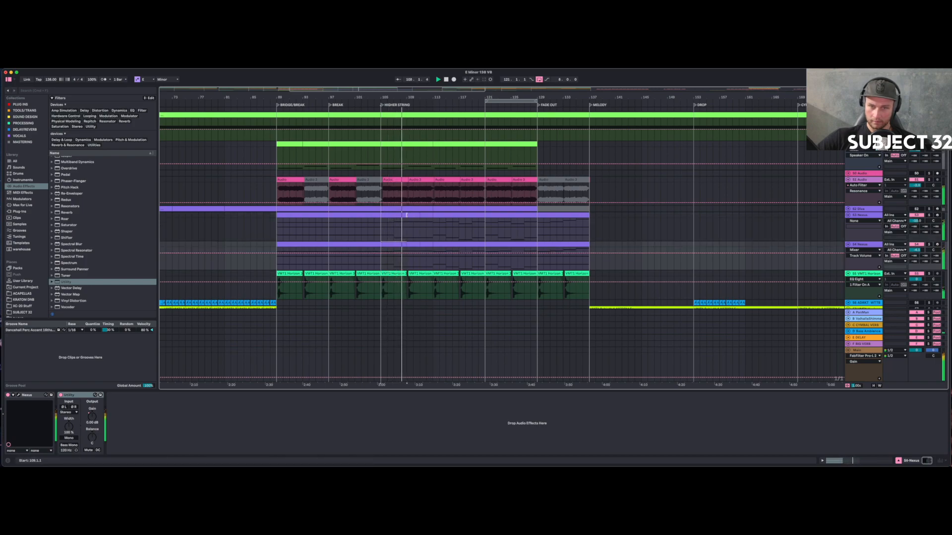
left_click_drag(404, 215, 434, 214)
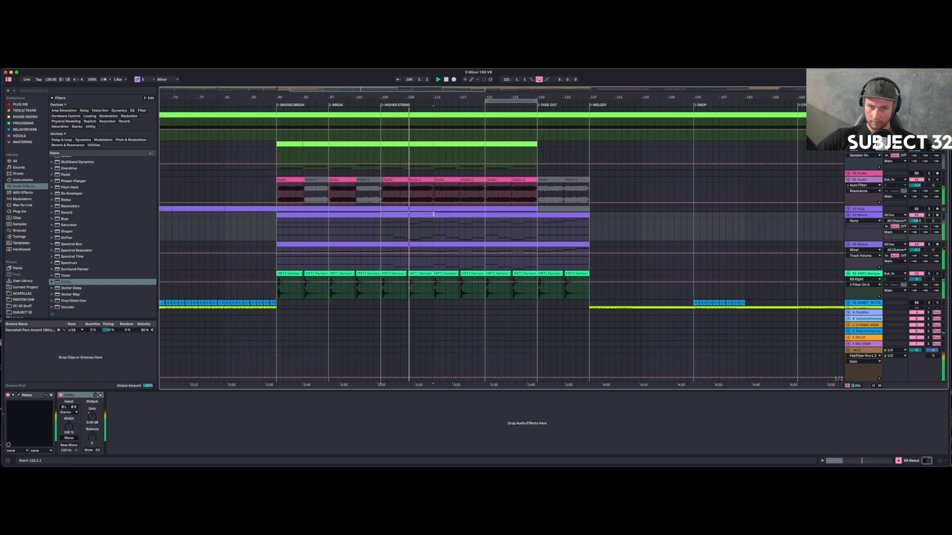
left_click(434, 241)
left_click(435, 243)
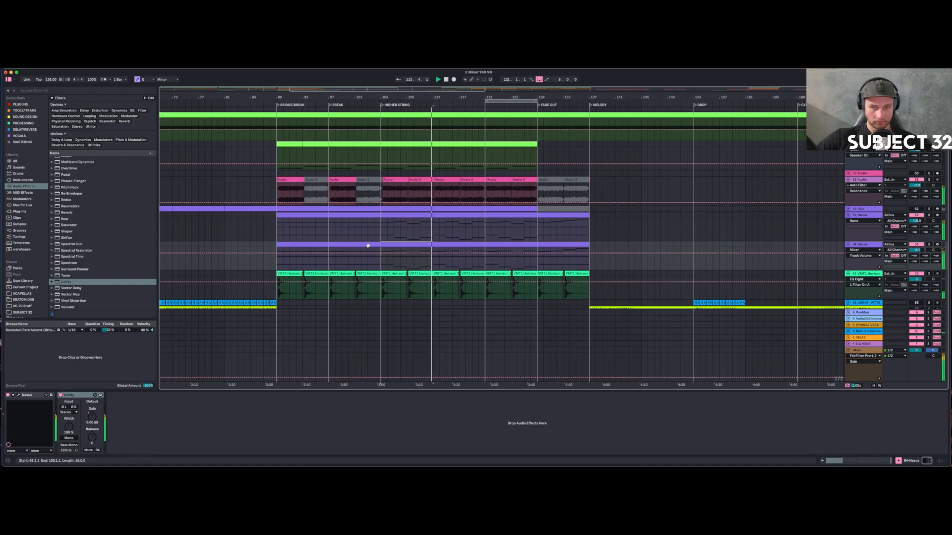
left_click_drag(420, 95, 394, 96)
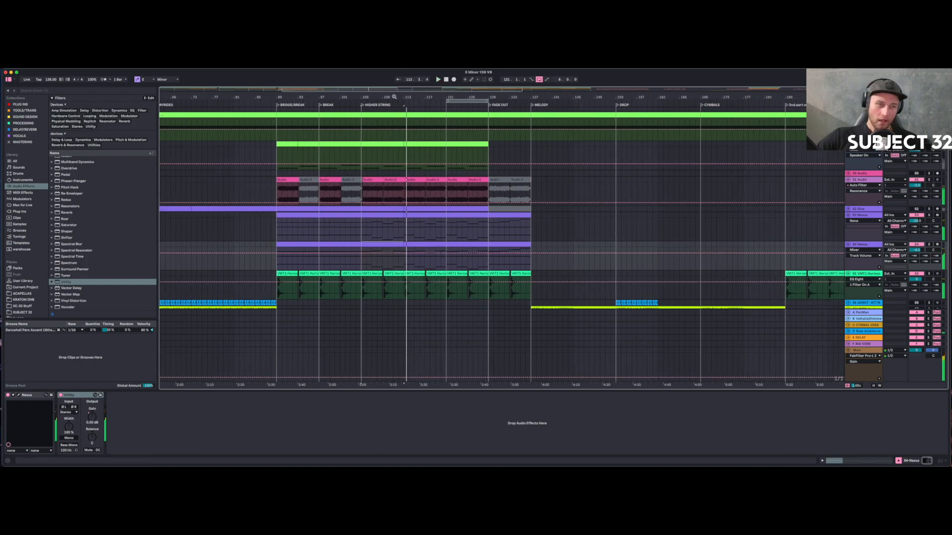
left_click(401, 215)
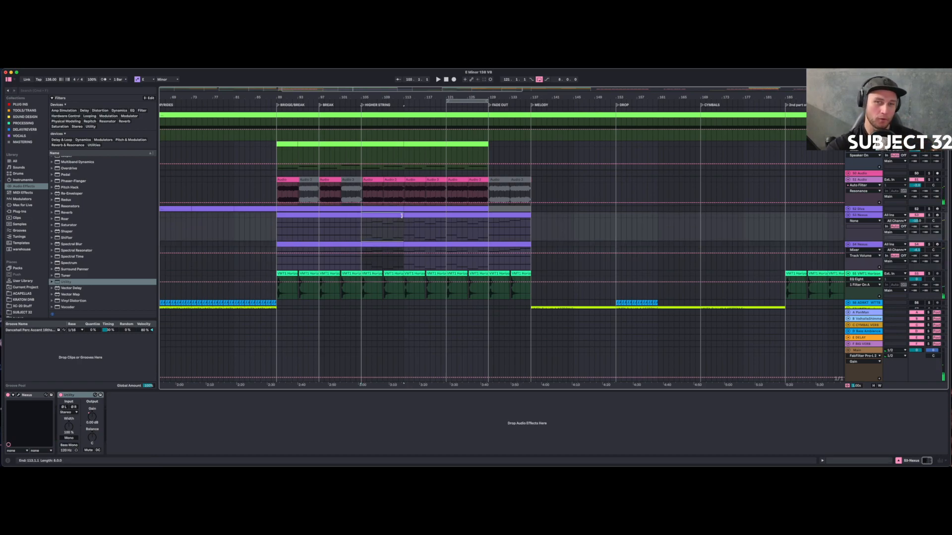
Move the start of the pink audio clip at the HIGHER STRING marker back to bar 105.
left_click_drag(364, 96, 376, 205)
left_click(355, 180)
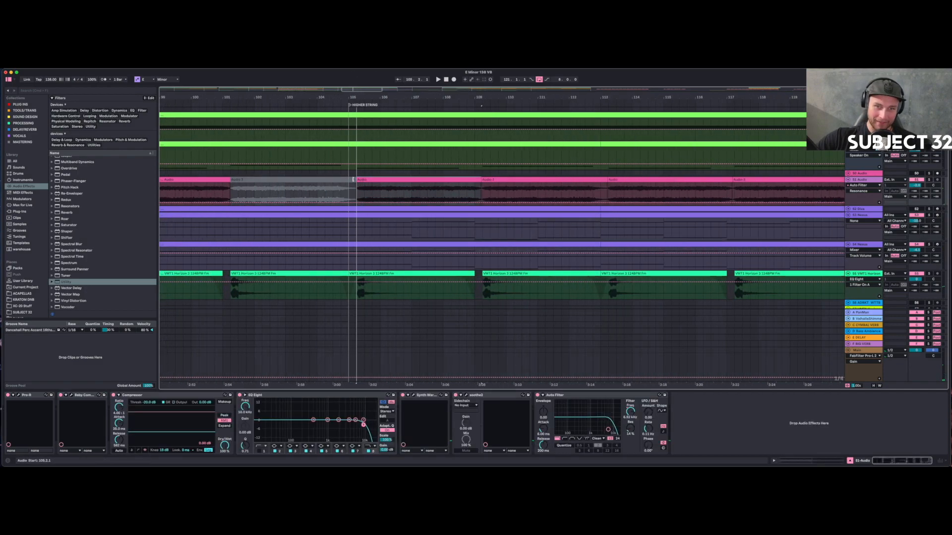
left_click_drag(366, 100, 362, 73)
Trim one beat off the start of both Nexus clips at bar 105 and play from 104.2.1.
left_click(404, 242)
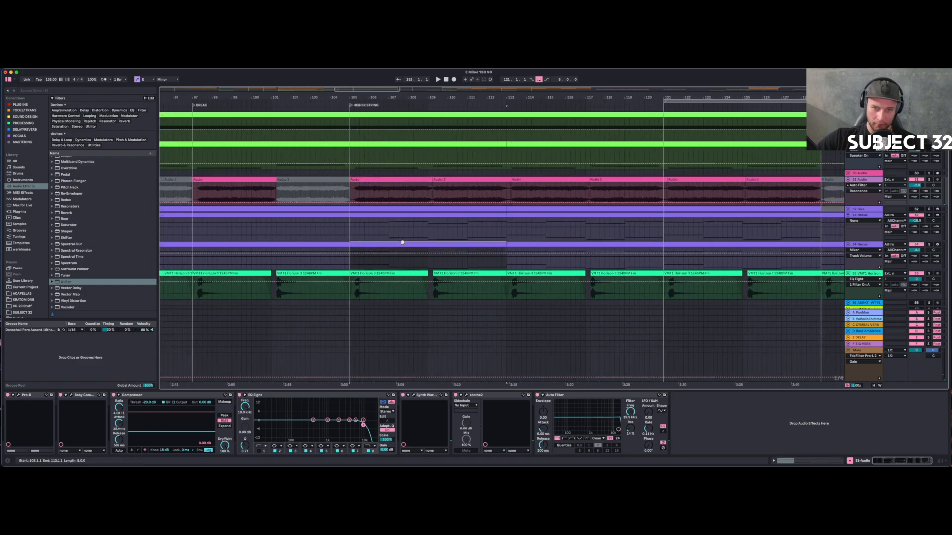
left_click(402, 215)
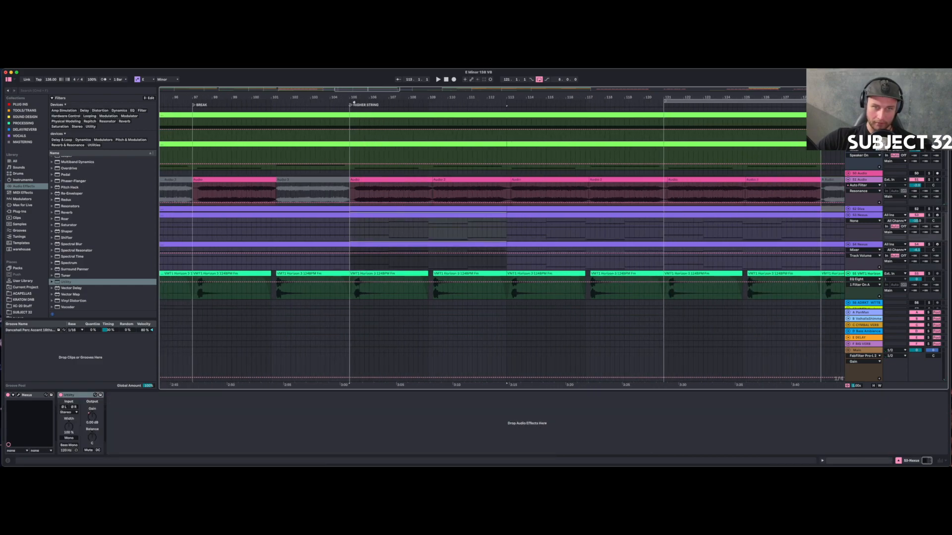
left_click_drag(354, 102, 363, 215)
left_click(321, 235)
key("space")
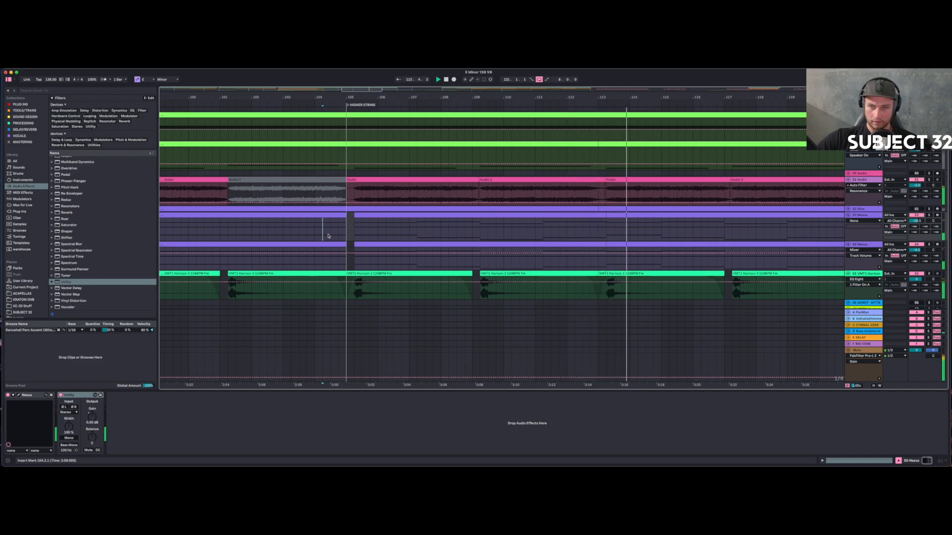
Start the second clip on the upper Nexus track at 113.2.1, leave a one-beat gap at bar 113, and play the passage.
left_click_drag(520, 98, 447, 60)
left_click(475, 215)
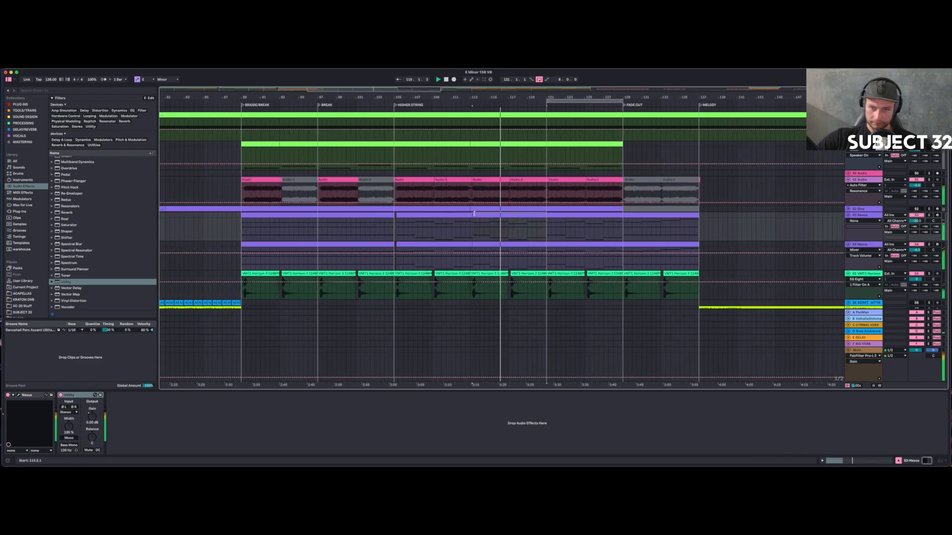
left_click_drag(470, 215, 469, 215)
left_click(428, 215)
key("space")
key("space")
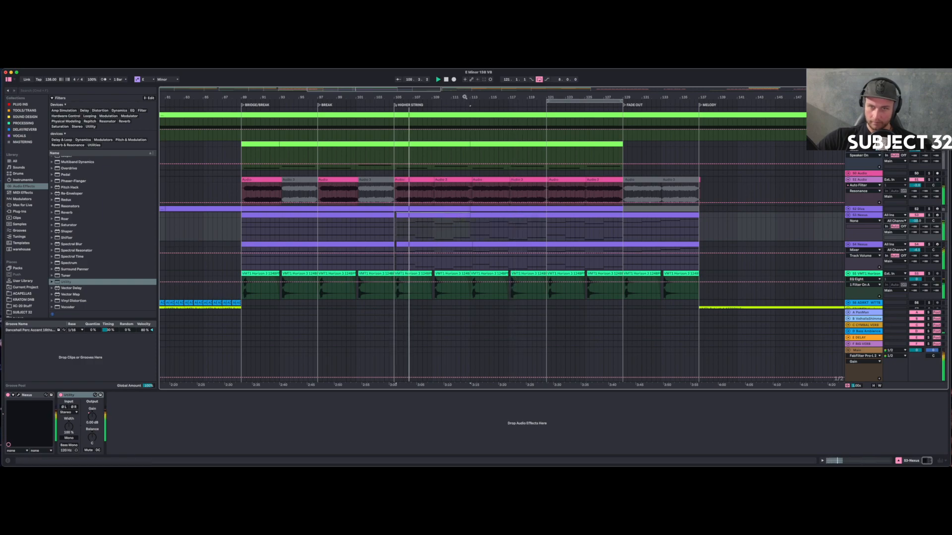
scroll(471, 155, "up", 5)
left_click_drag(474, 214, 483, 214)
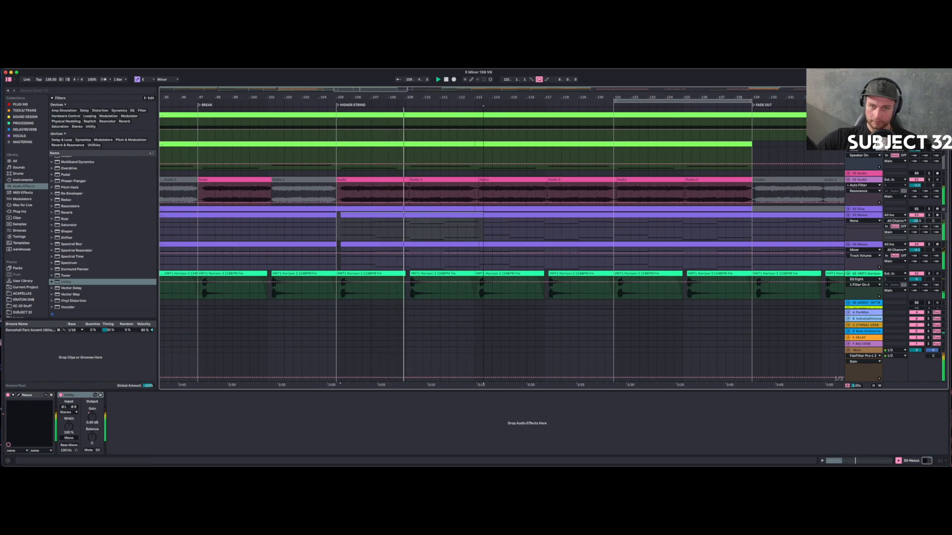
scroll(483, 214, "up", 3)
left_click_drag(481, 214, 475, 214)
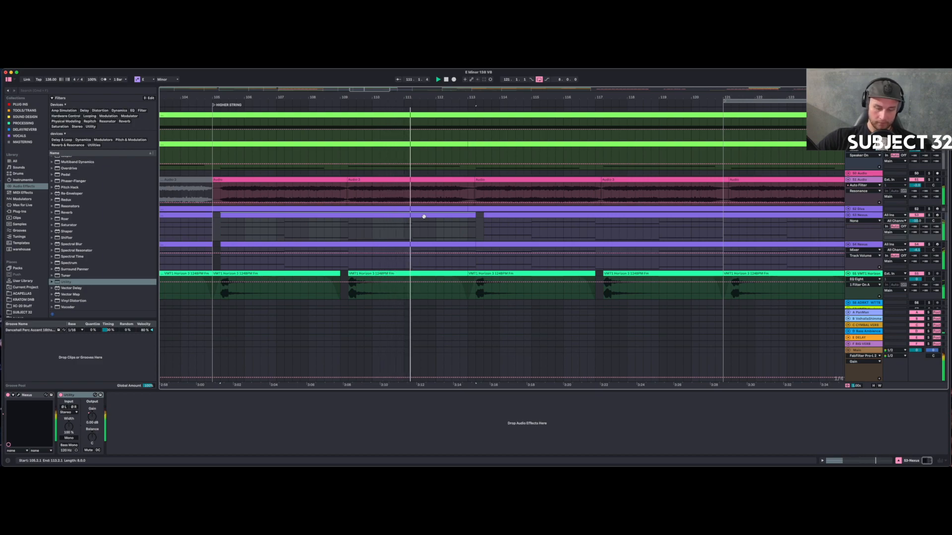
Mute both Nexus tracks during playback of the HIGHER STRING section.
left_click(430, 113)
scroll(377, 96, "down", 5)
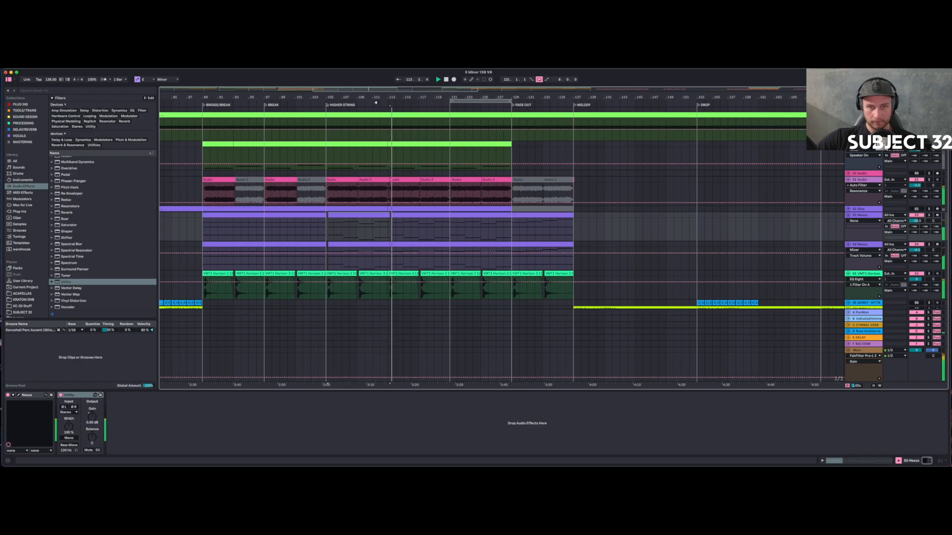
left_click(916, 215)
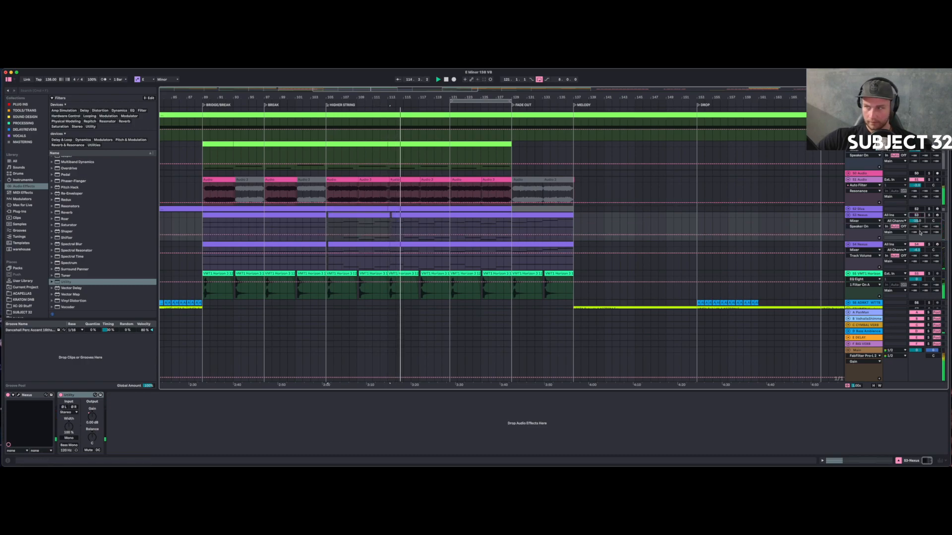
left_click(916, 245)
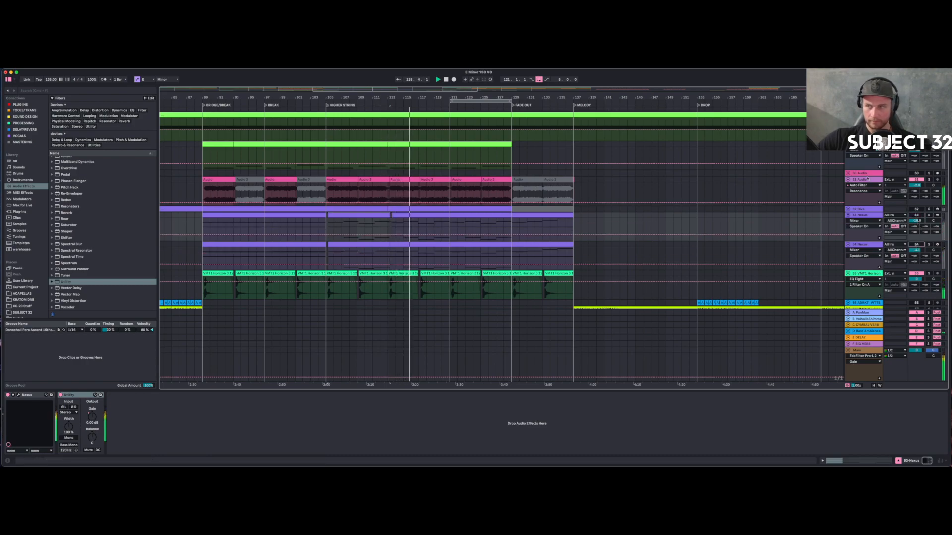
Inspect the pink 51 Audio track's effect chain, including its EQ Eight resonance, and look over the surrounding tracks.
left_click(709, 191)
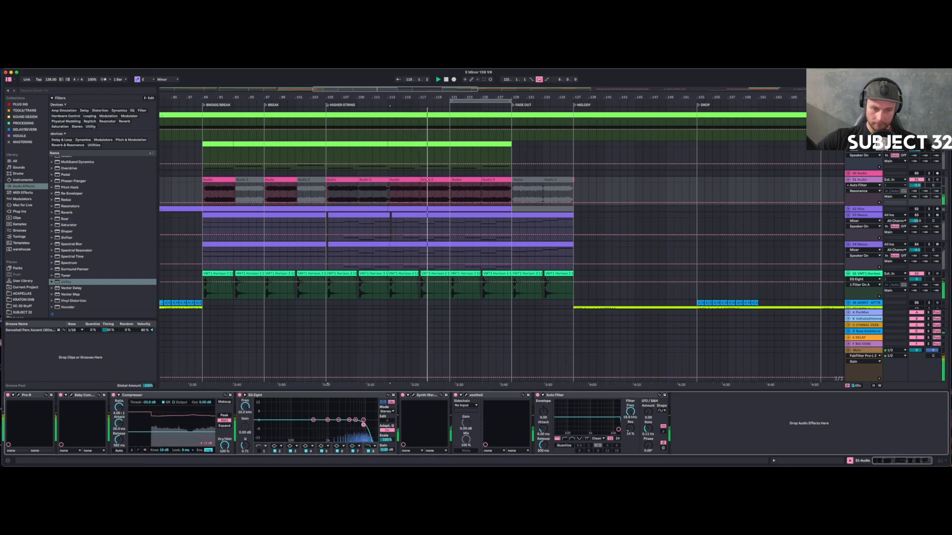
left_click(245, 446)
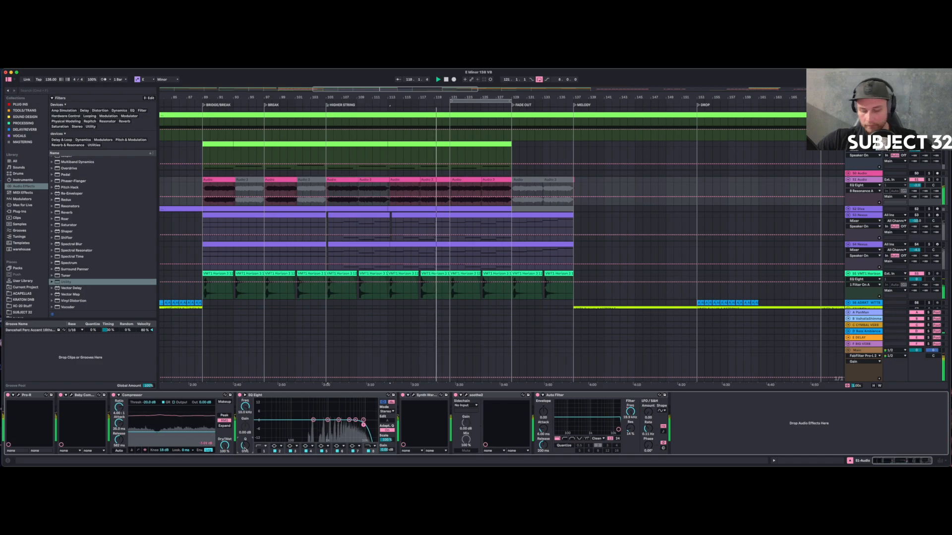
left_click_drag(415, 96, 382, 74)
scroll(396, 210, "up", 10)
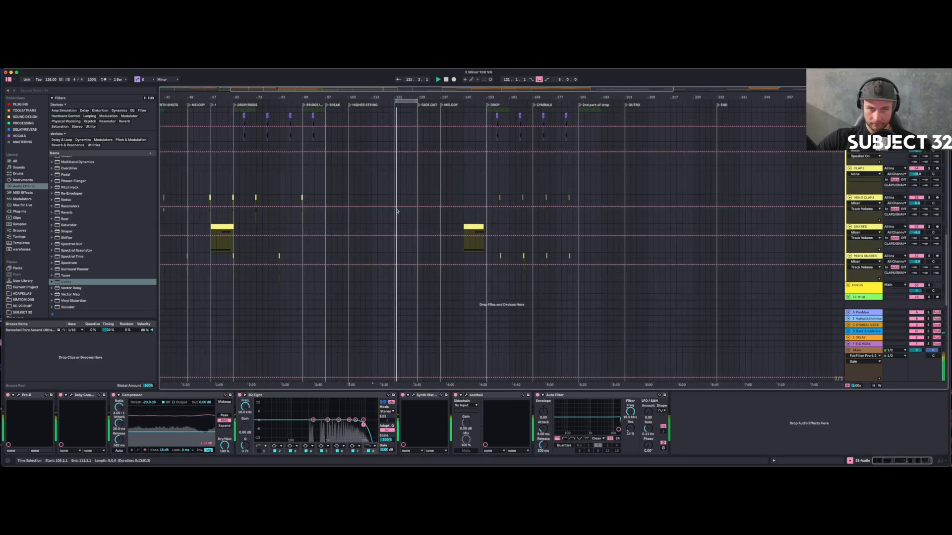
scroll(397, 210, "down", 10)
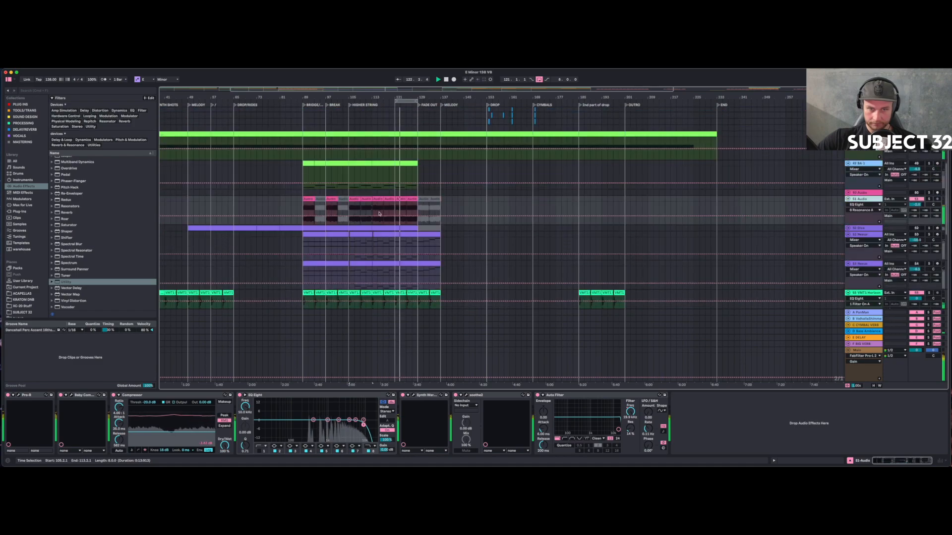
Play from bar 63 and check the SNARES clip leading into the DROP/RIDES marker, replaying it from bar 64.
left_click(274, 204)
left_click(218, 201)
scroll(422, 231, "down", 10)
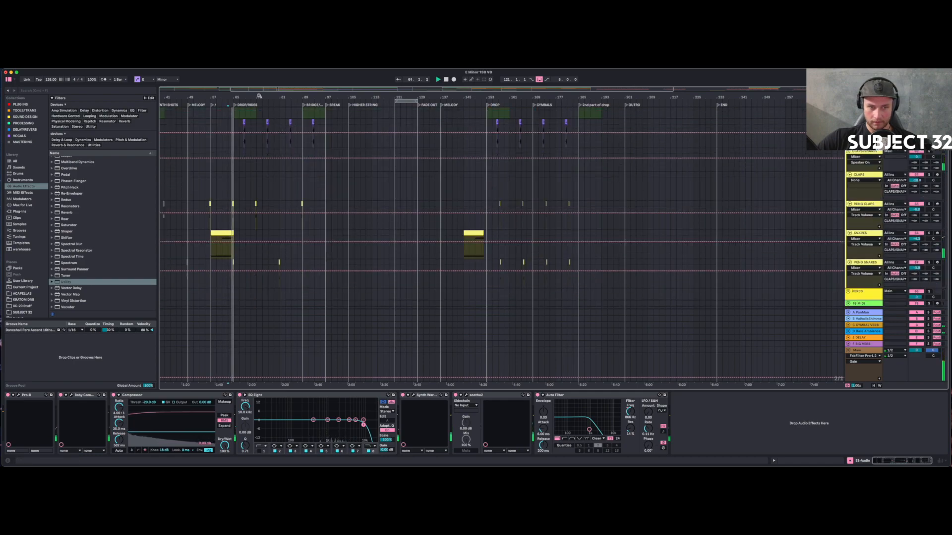
left_click_drag(234, 96, 234, 100)
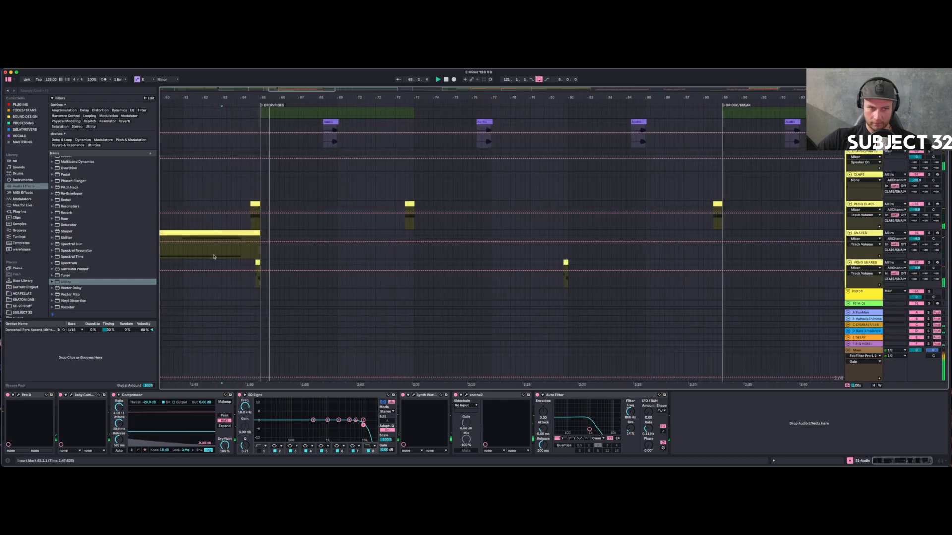
left_click(239, 233)
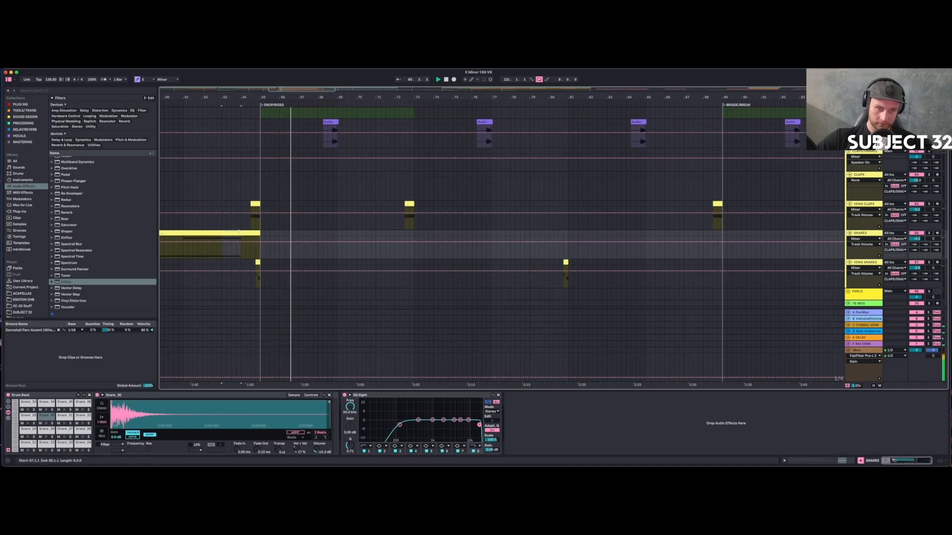
left_click(239, 251)
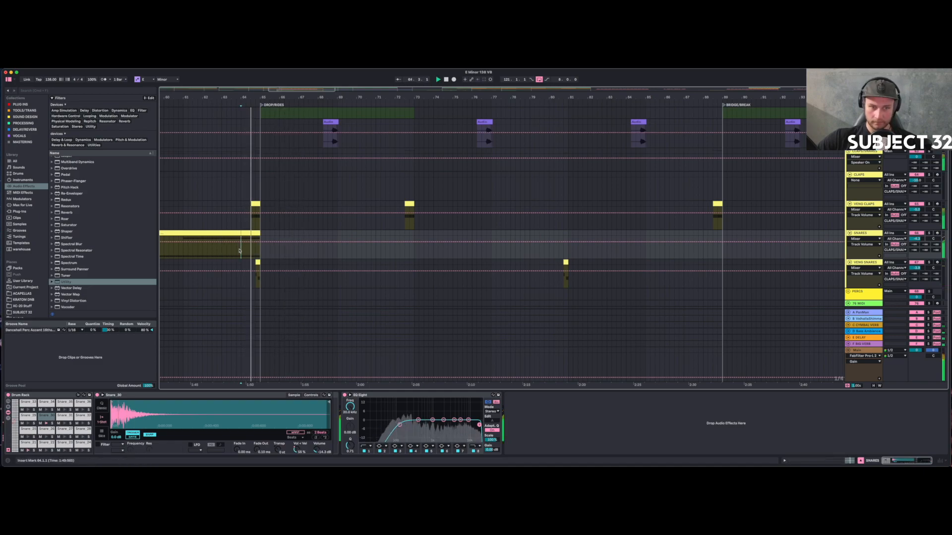
Open the SNARES clip at bars 57 to 65 and lower the note velocities in its last two beats while listening.
left_click_drag(254, 98, 304, 74)
left_click_drag(242, 237, 305, 233)
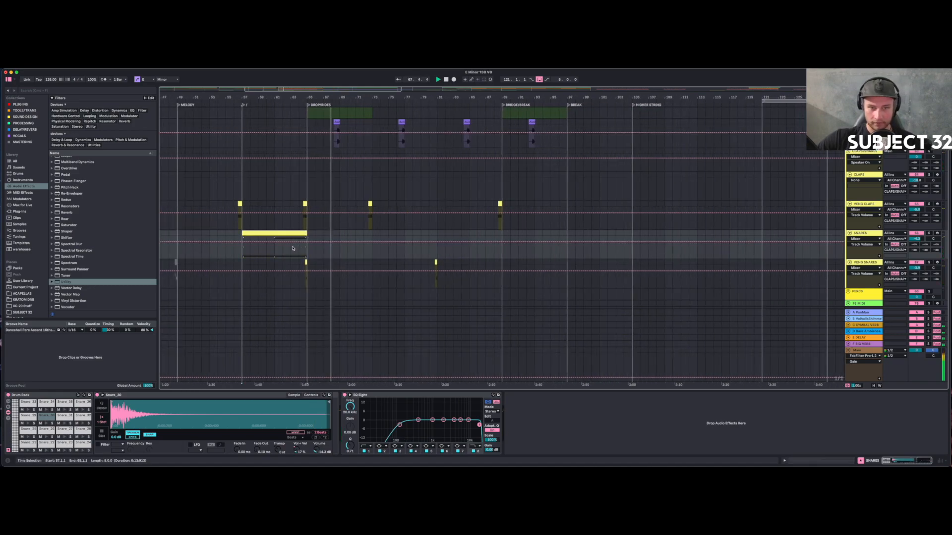
left_click(293, 249)
key("space")
key("space")
left_click(292, 232)
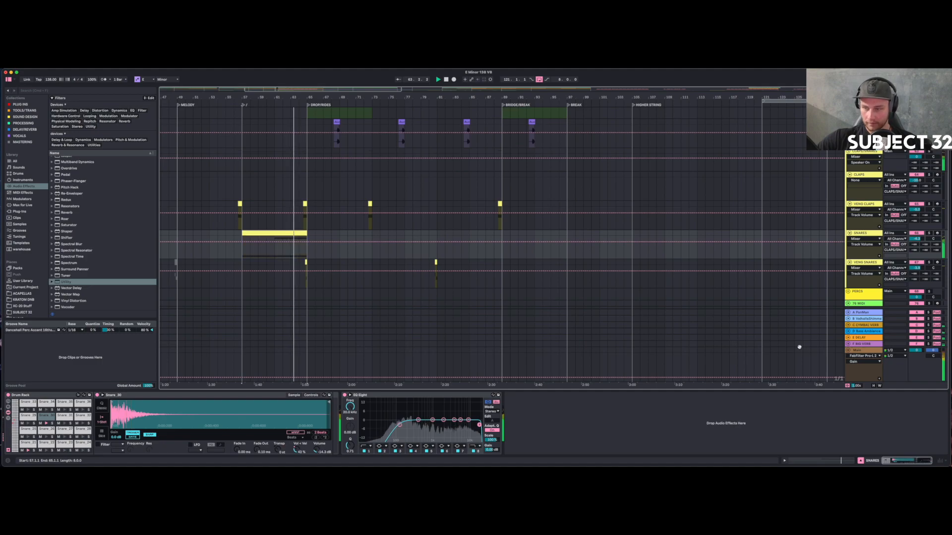
key("shift+Tab")
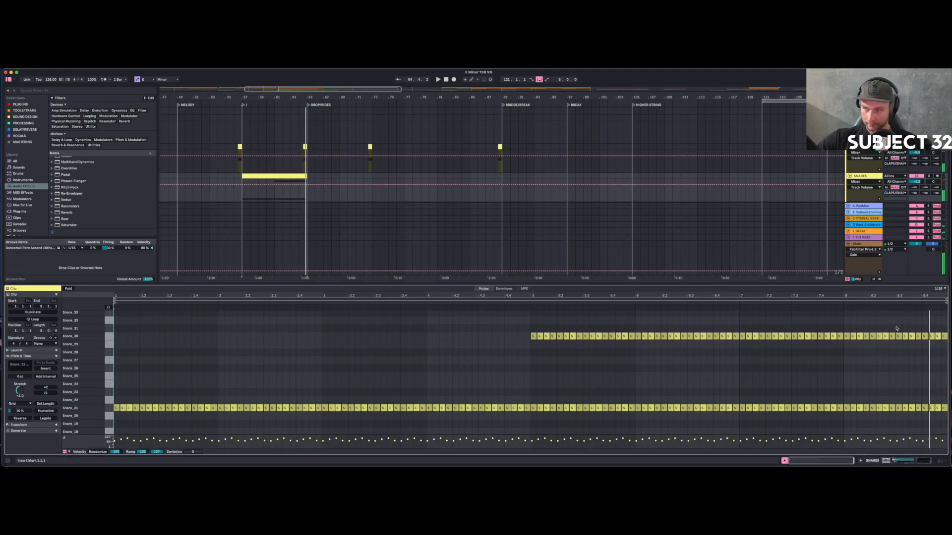
left_click_drag(898, 327, 942, 443)
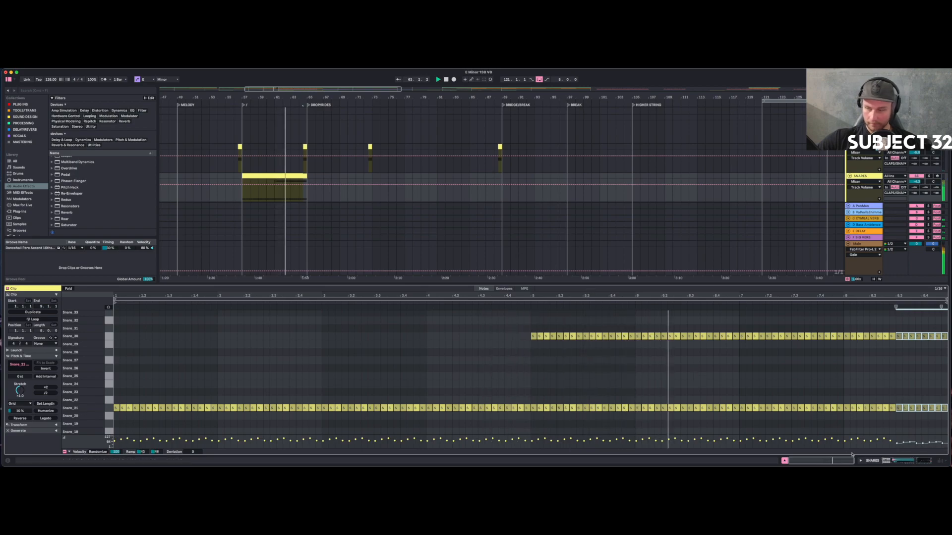
left_click(873, 460)
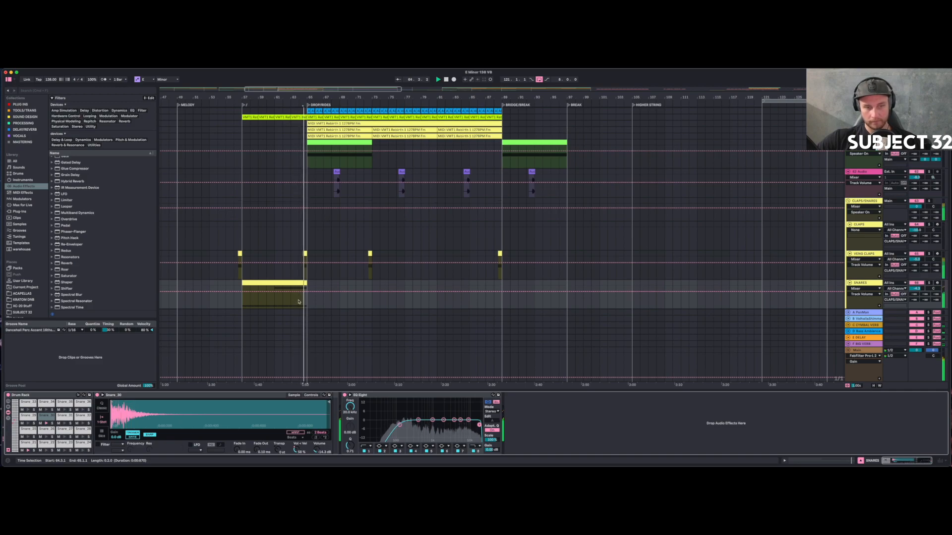
Play the drop from bar 73 and raise the 62 Audio track's send to the BIG VERB return.
scroll(296, 98, "down", 3)
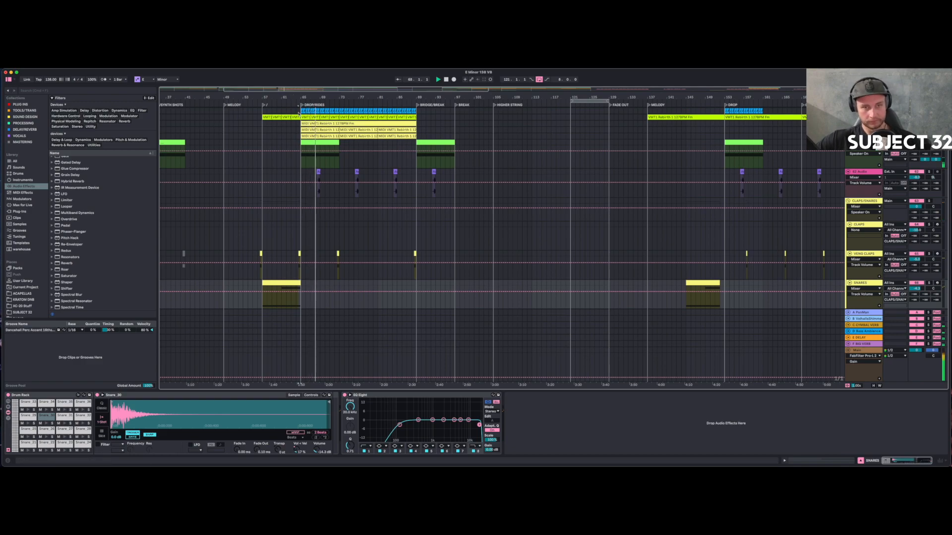
scroll(319, 203, "up", 3)
scroll(319, 208, "down", 6)
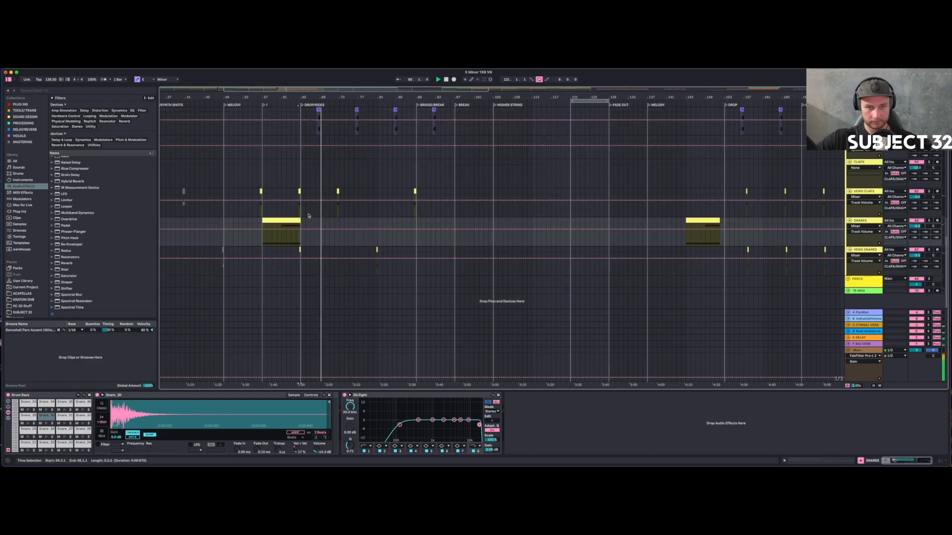
scroll(309, 216, "up", 7)
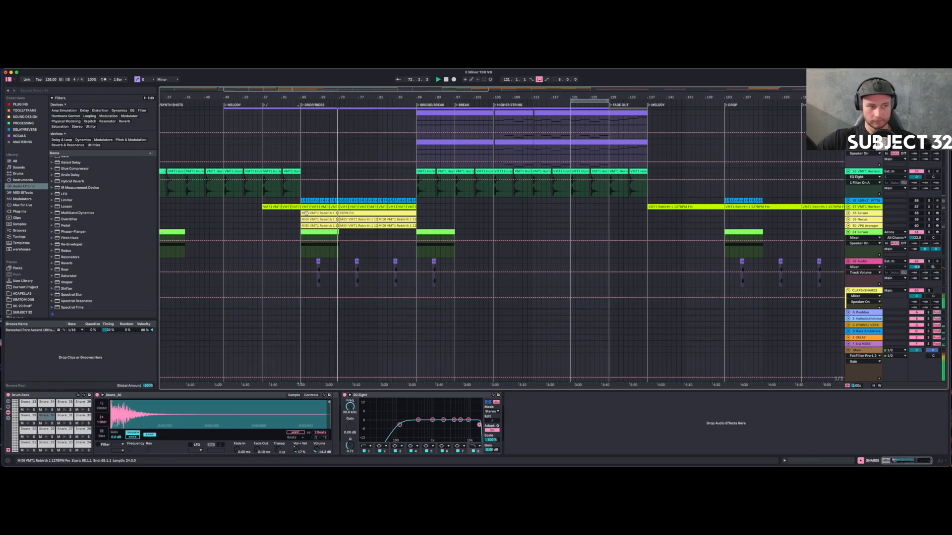
left_click(340, 192)
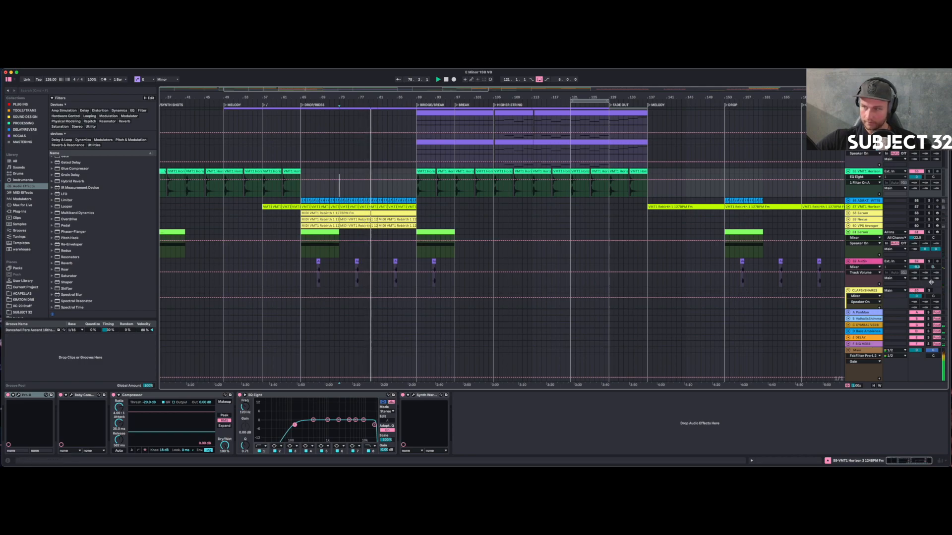
left_click_drag(937, 279, 937, 272)
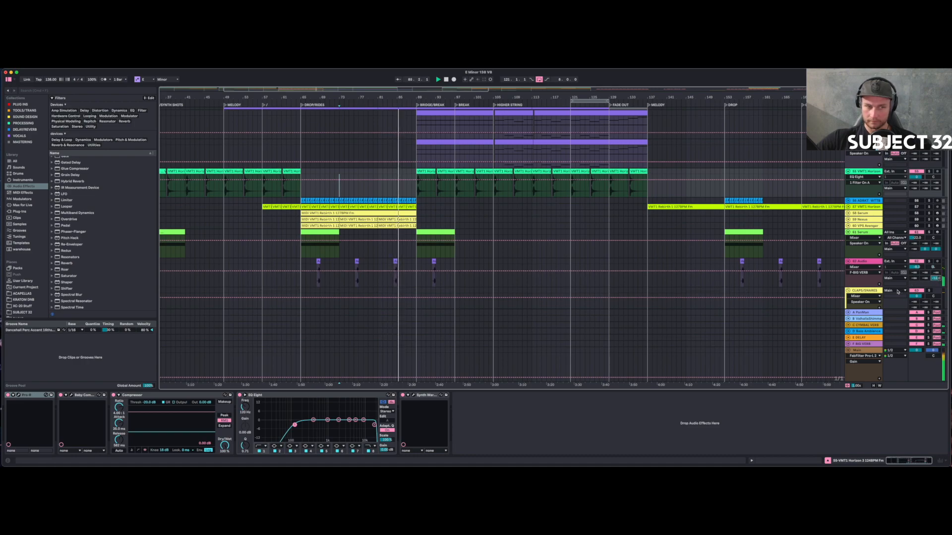
Activate the muted audio clip from 101.2.1 to 105.1.1 on the pink 51 Audio track.
left_click_drag(391, 97, 354, 97)
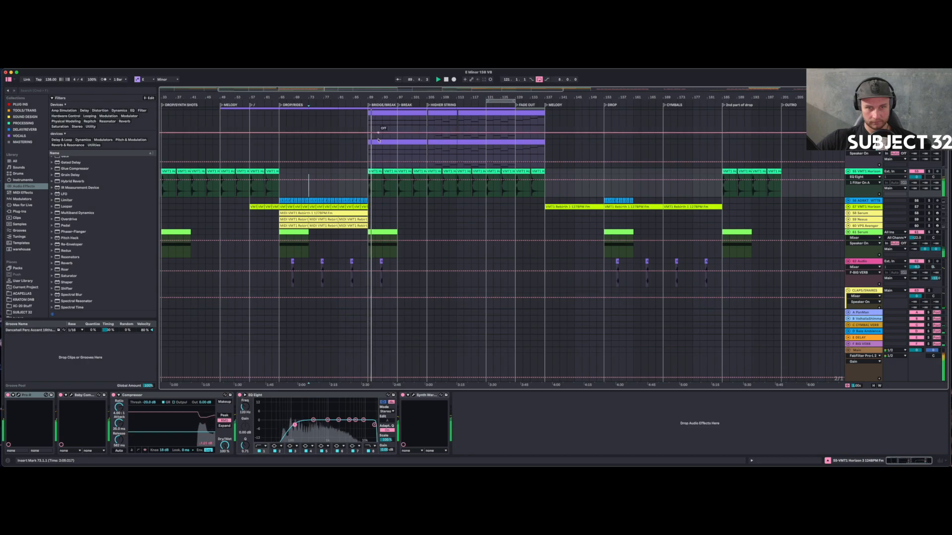
scroll(383, 200, "up", 3)
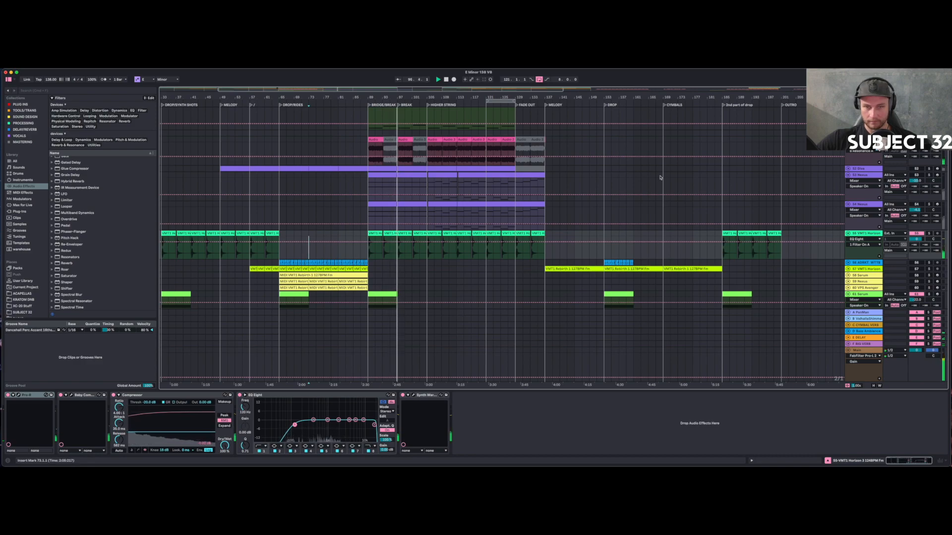
left_click(417, 140)
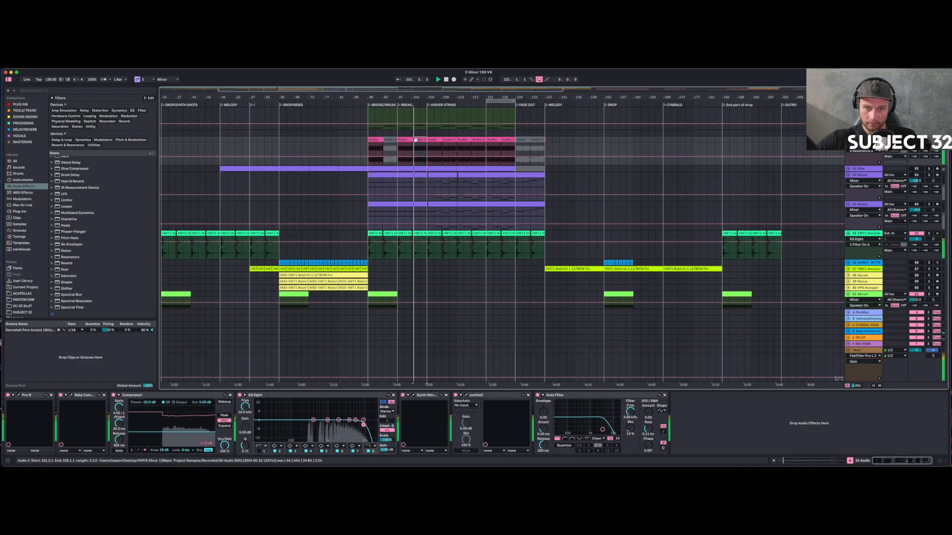
Hide the automation lanes and play the join between the pink audio clips from 101.1.1.
scroll(415, 139, "up", 10)
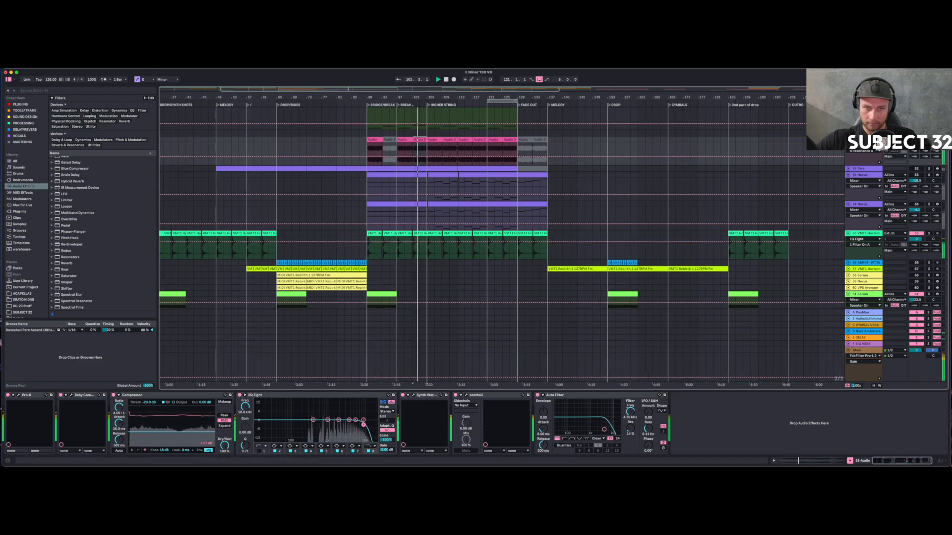
scroll(418, 139, "up", 3)
left_click(370, 147)
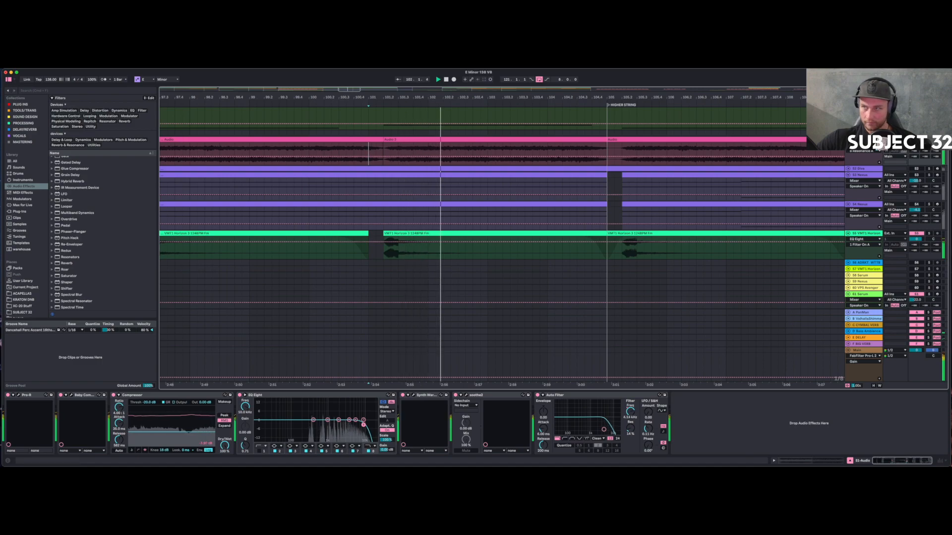
key("a")
key("space")
key("space")
key("space")
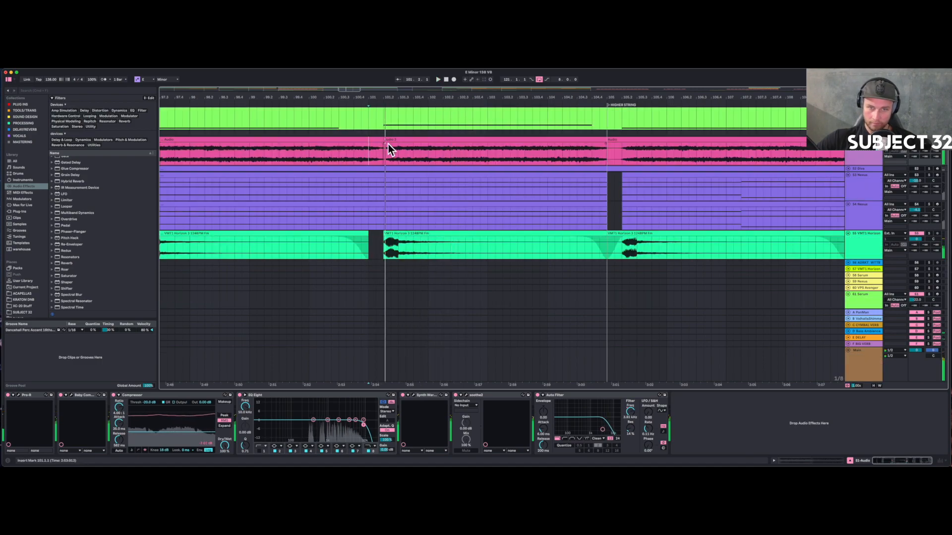
Create a crossfade about one beat long between the two pink audio clips at 101.2.1 and play across it.
scroll(388, 92, "up", 4)
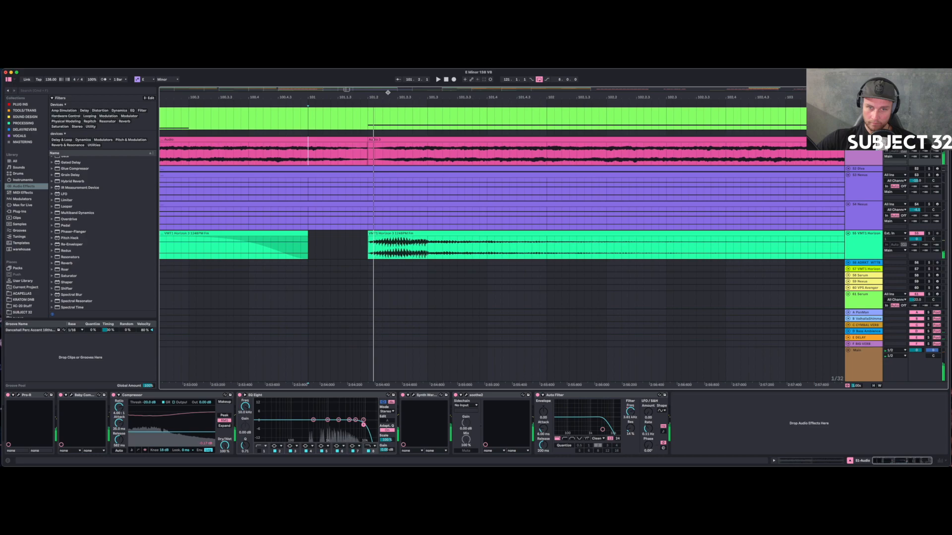
left_click_drag(370, 139, 398, 147)
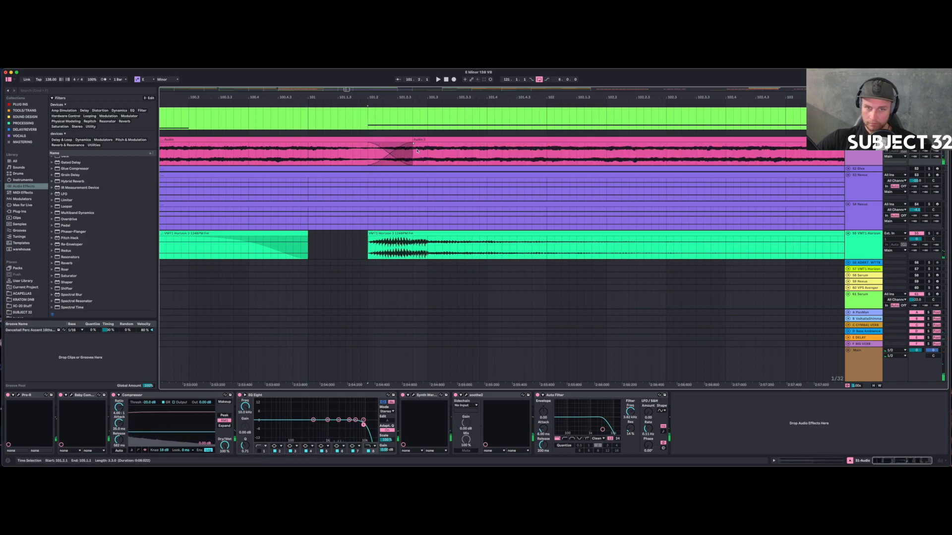
key("space")
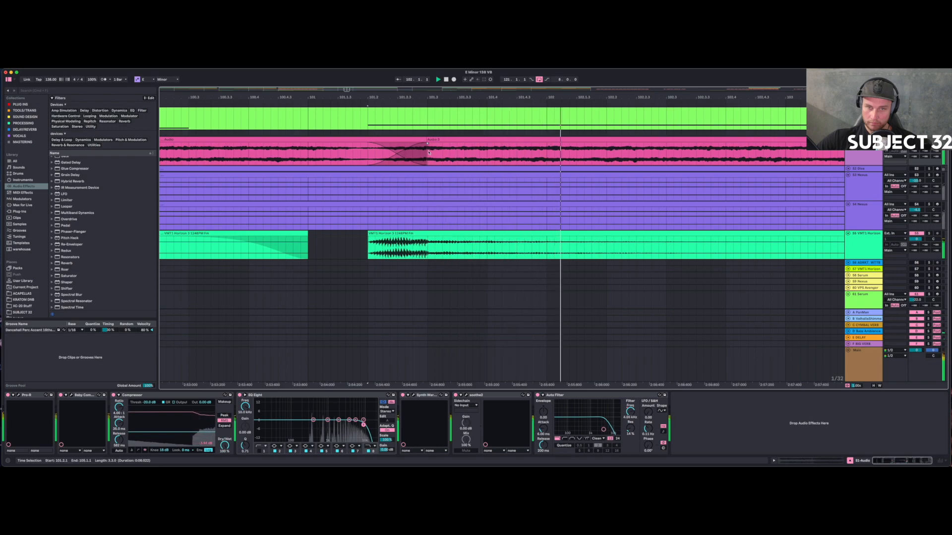
left_click(286, 162)
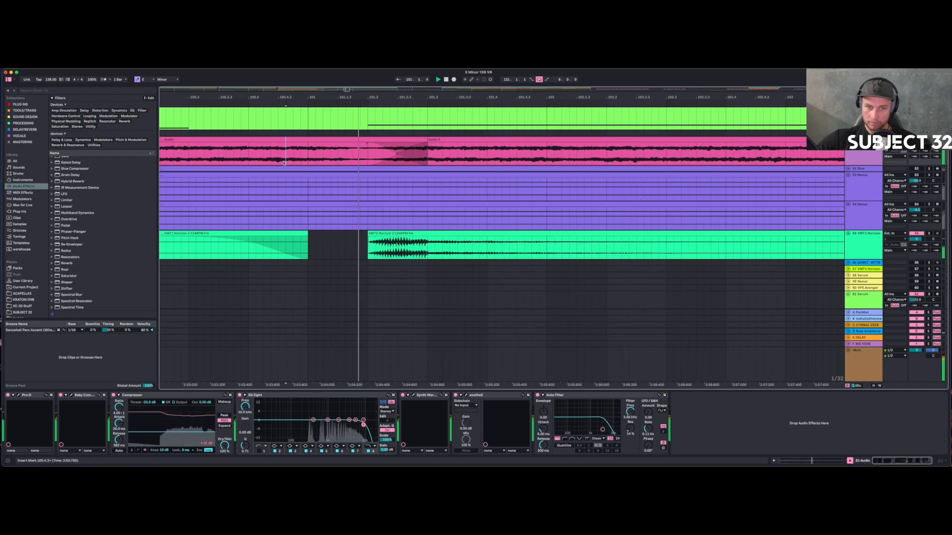
Replay the crossfade between the two pink audio clips at 101.2.1.
key("space")
key("space")
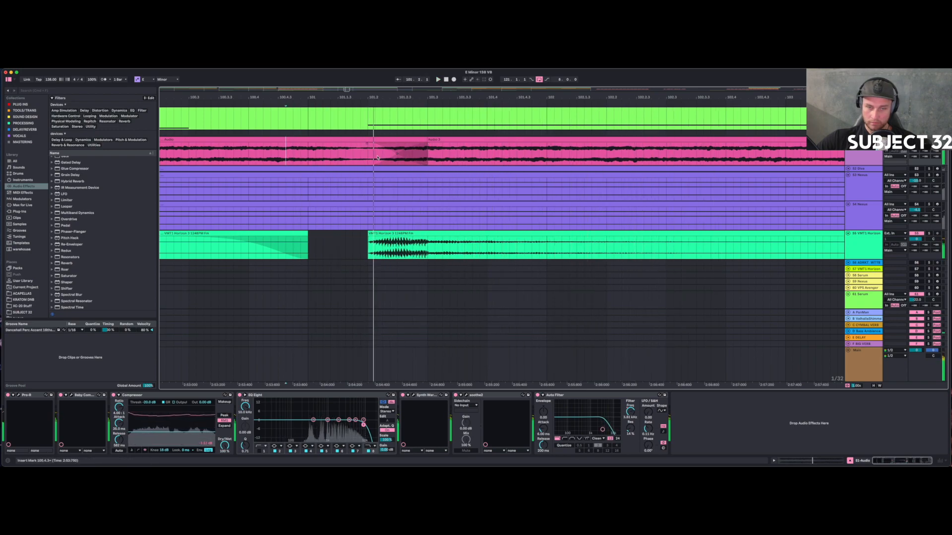
left_click_drag(363, 97, 363, 65)
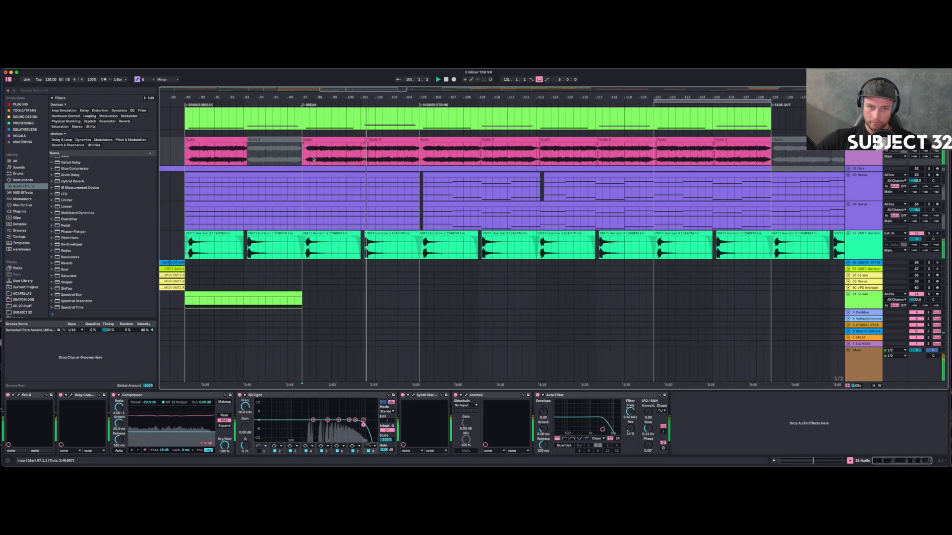
Duplicate the crossfaded pair of pink clips from bars 97 to 105 four times, up to bar 137, and deactivate the last copy.
left_click(337, 137)
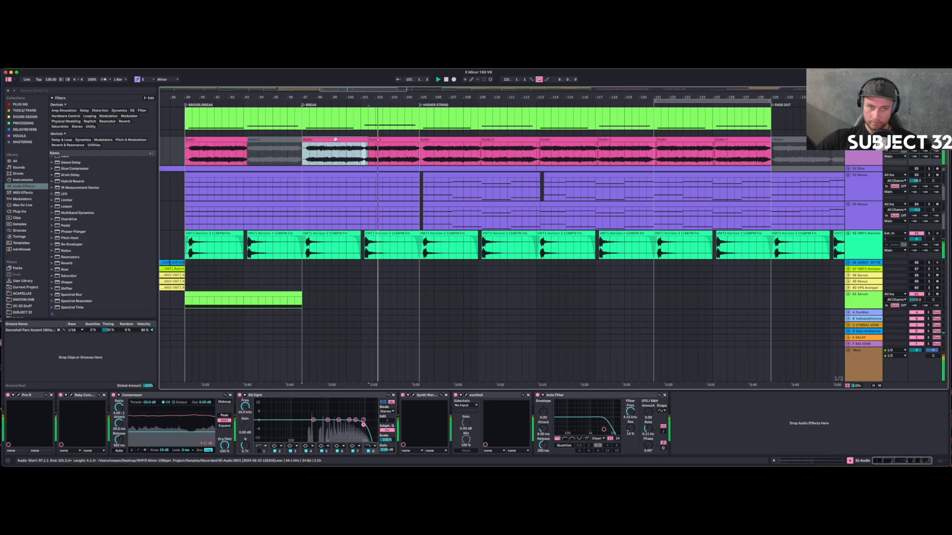
left_click(408, 139, "shift")
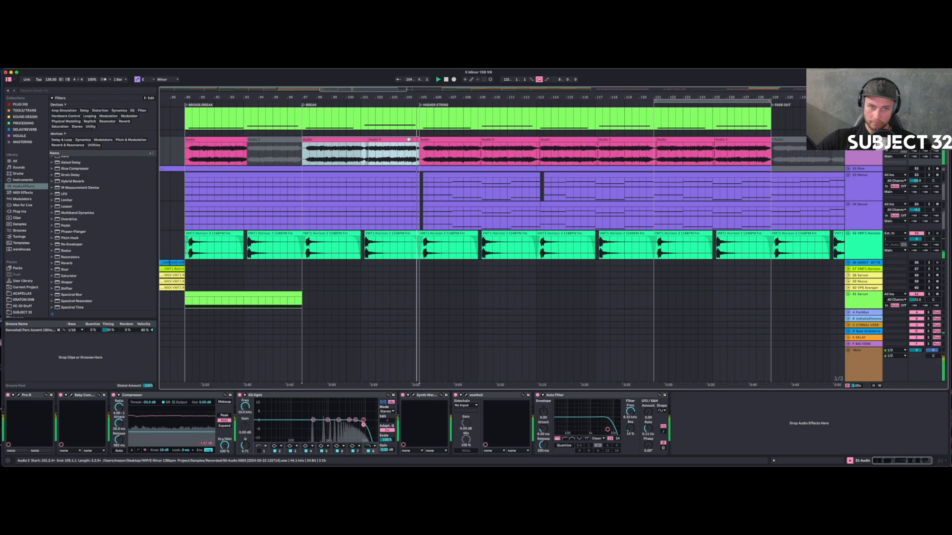
key("super+d")
key("super+d")
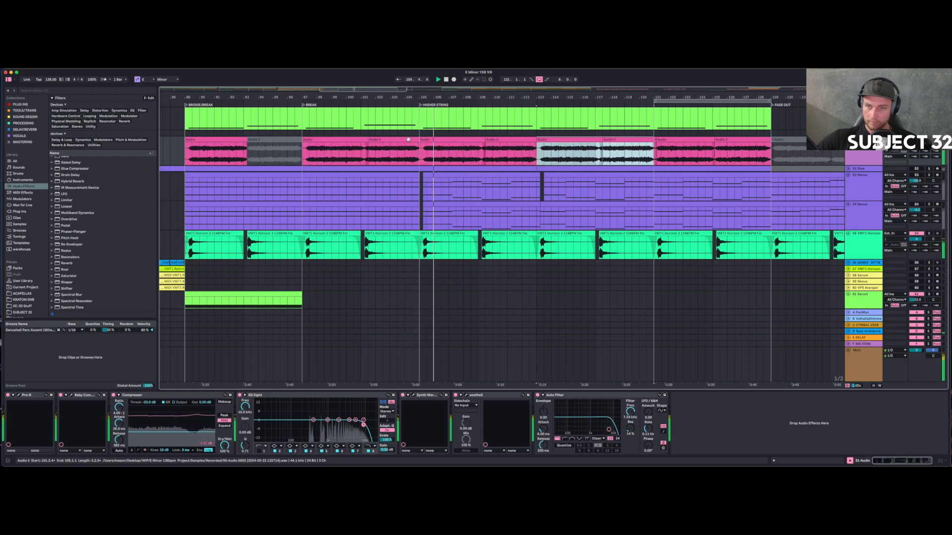
key("super+d")
key("super+d")
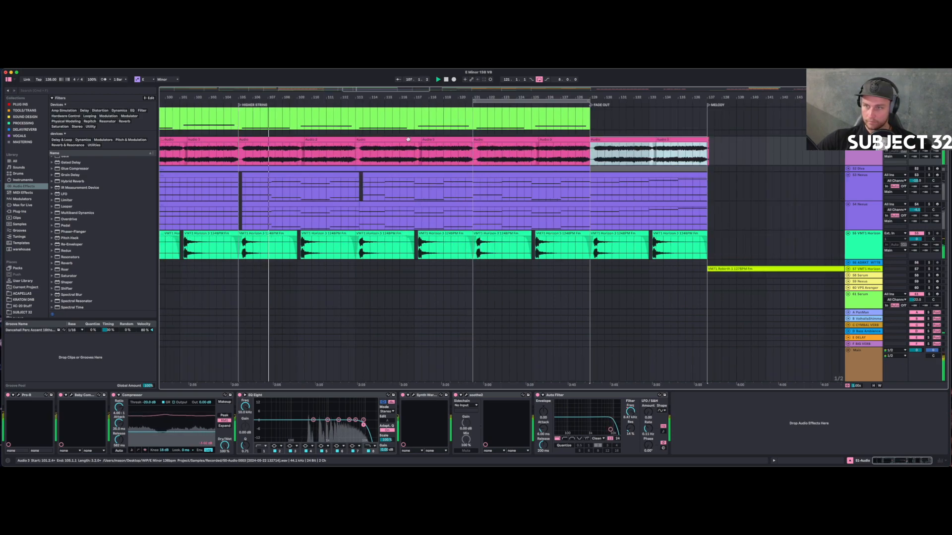
key("0")
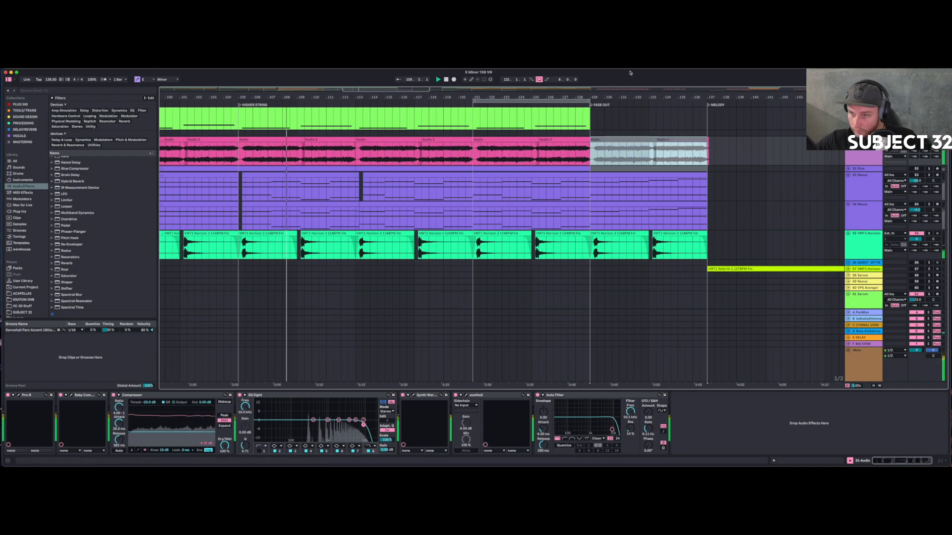
Delete the leftover pink clip sliver past bar 137 and the muted pink clip from 93.2.1 to 97.1.1.
left_click(709, 149)
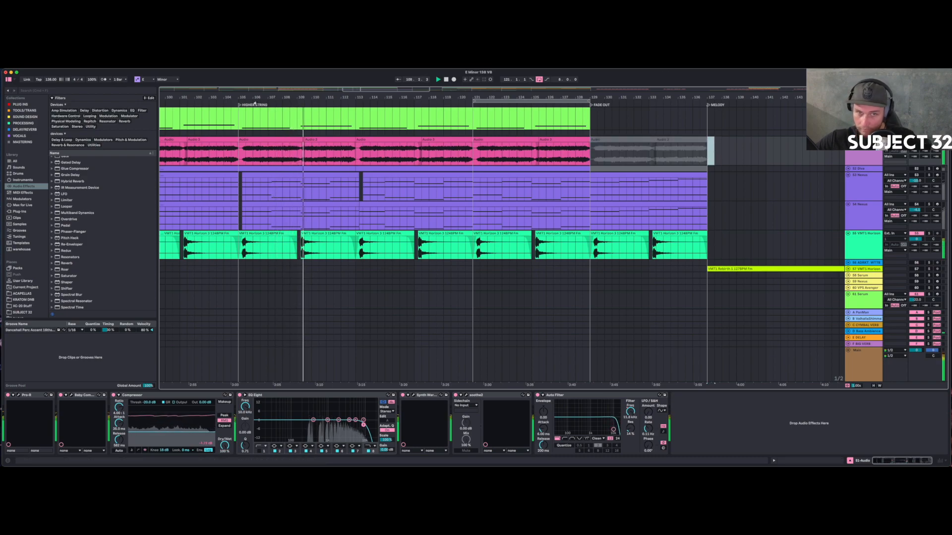
left_click_drag(347, 96, 453, 89)
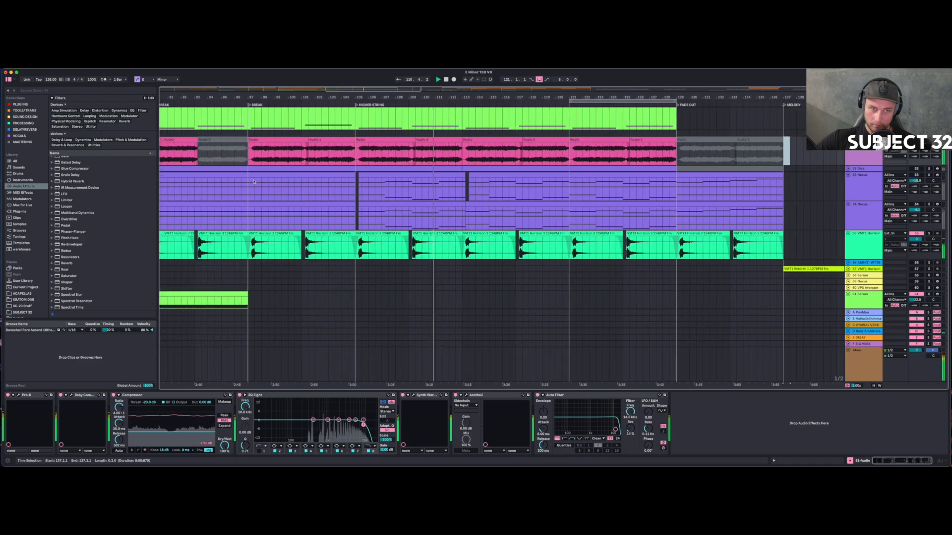
left_click(241, 140)
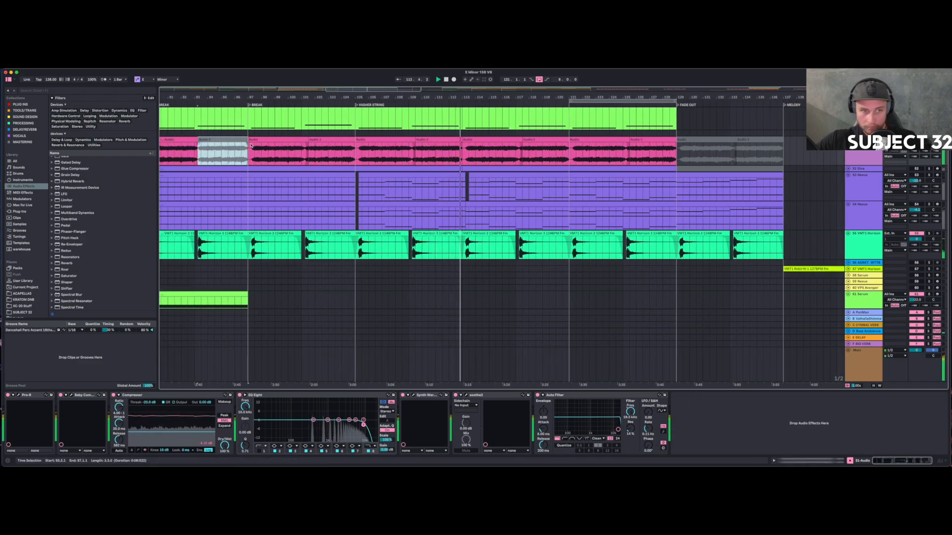
key("Delete")
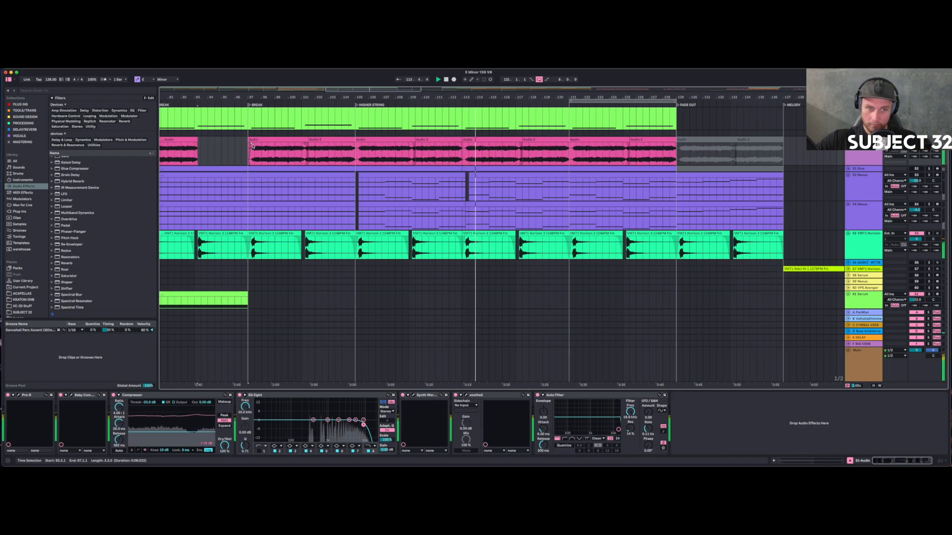
Duplicate the pink clip pair starting at bar 97 again over bars 105 to 137, deactivating the copy under FADE OUT.
left_click(322, 140)
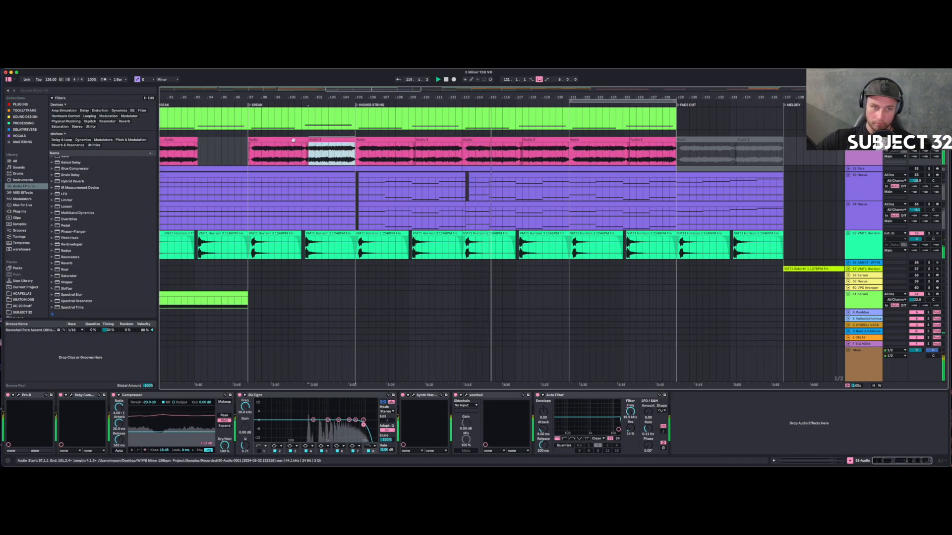
left_click(292, 139, "shift")
key("super+d")
key("super+d")
key("super+d")
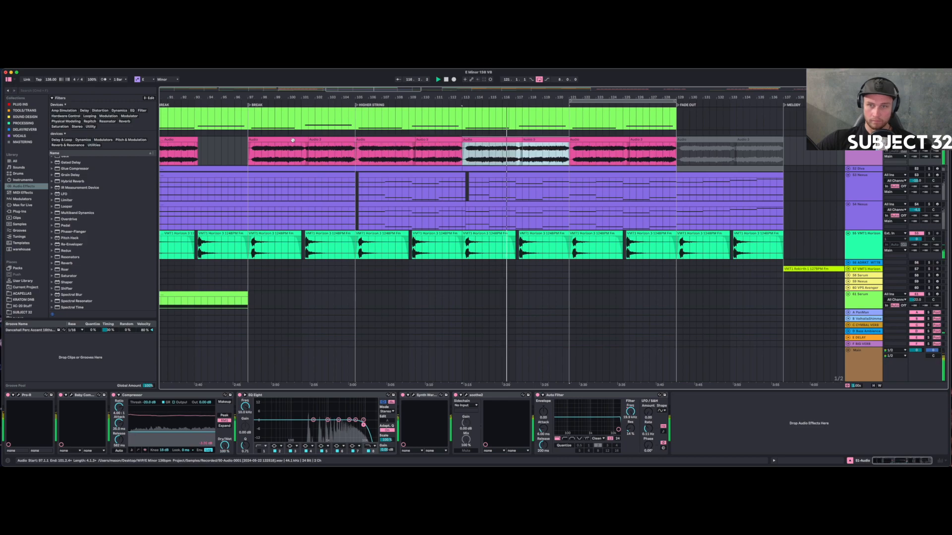
key("super+d")
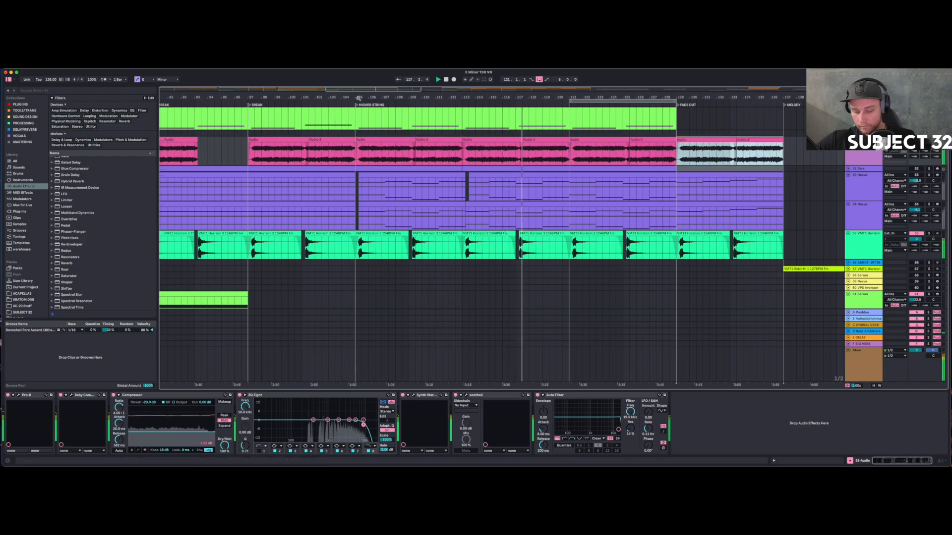
Replace the pink clip at bar 89 with a copy of the pink clip that starts at bar 97.
left_click_drag(420, 97, 475, 81)
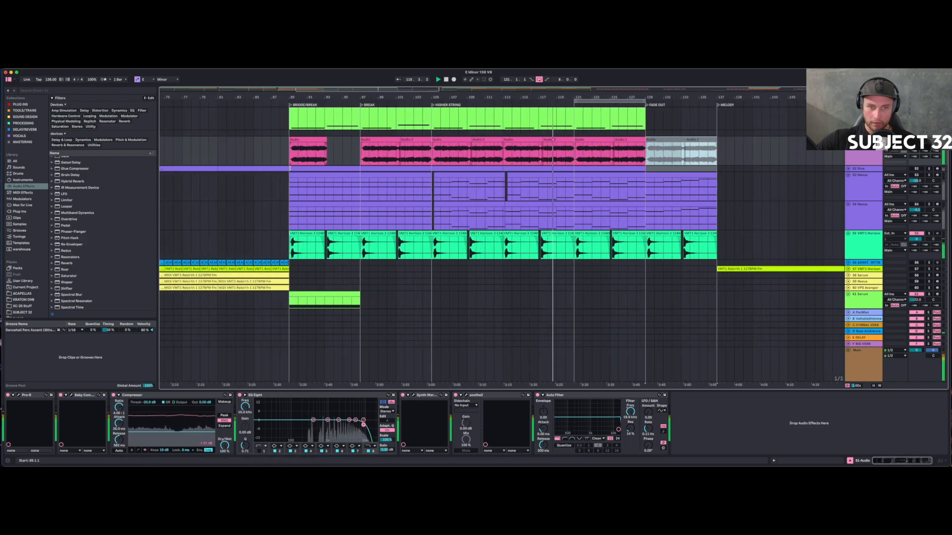
left_click(317, 141)
left_click_drag(375, 140, 307, 148)
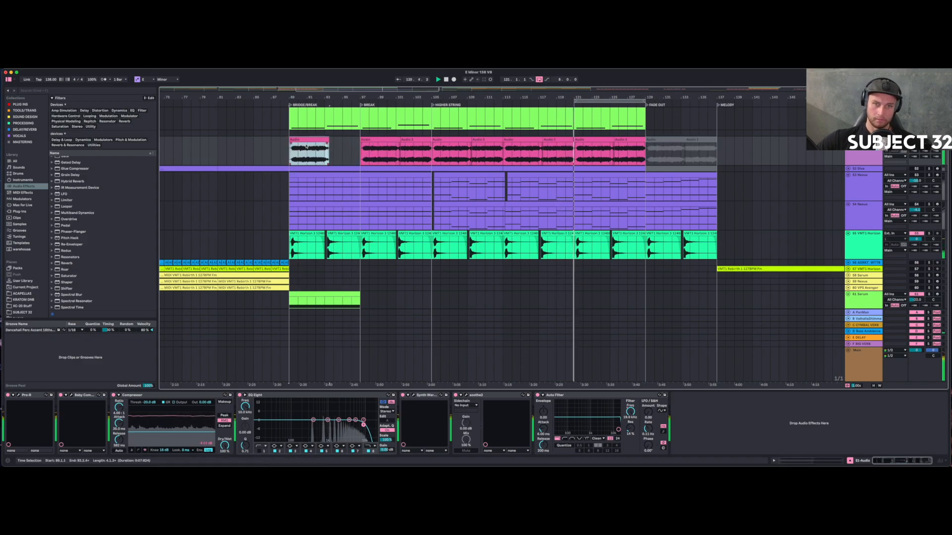
left_click_drag(329, 98, 334, 141)
Play the BRIDGE/BREAK entry from bars 88 and 89, and lengthen the fade-out on the pink clip at bar 89.
left_click(213, 153)
key("space")
key("space")
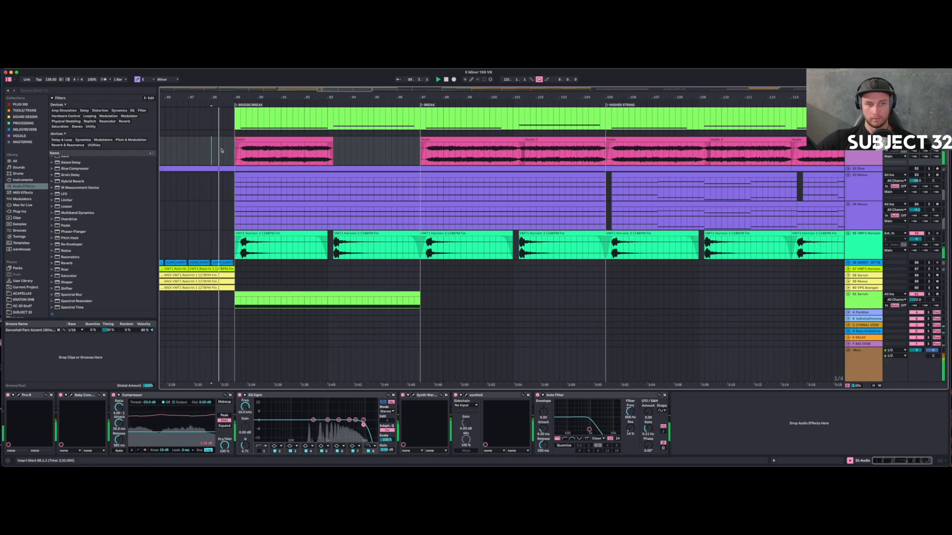
left_click(234, 149)
key("space")
key("space")
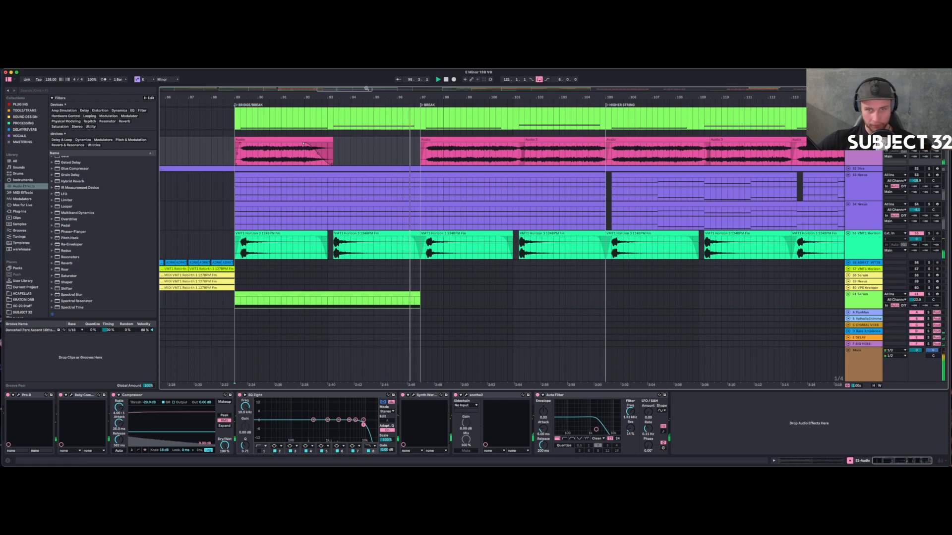
Fold track 49, group it with the 50 Audio and 51 Audio tracks, and collapse the new group.
left_click_drag(367, 89, 376, 55)
scroll(318, 227, "down", 3)
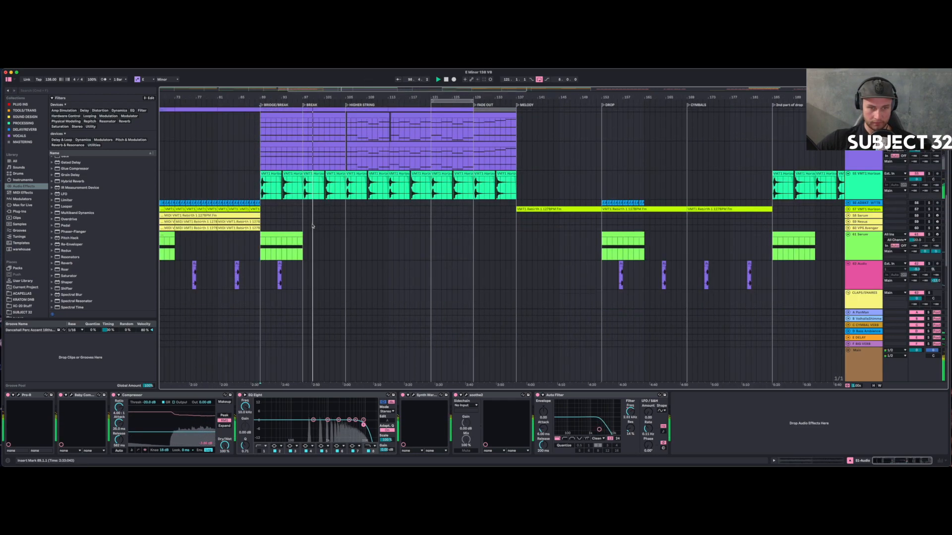
scroll(308, 237, "down", 5)
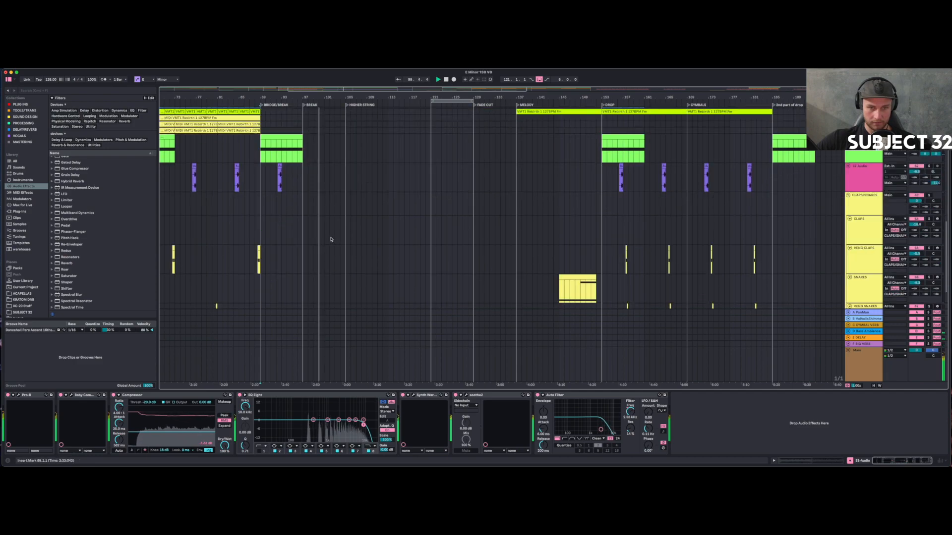
scroll(325, 237, "up", 6)
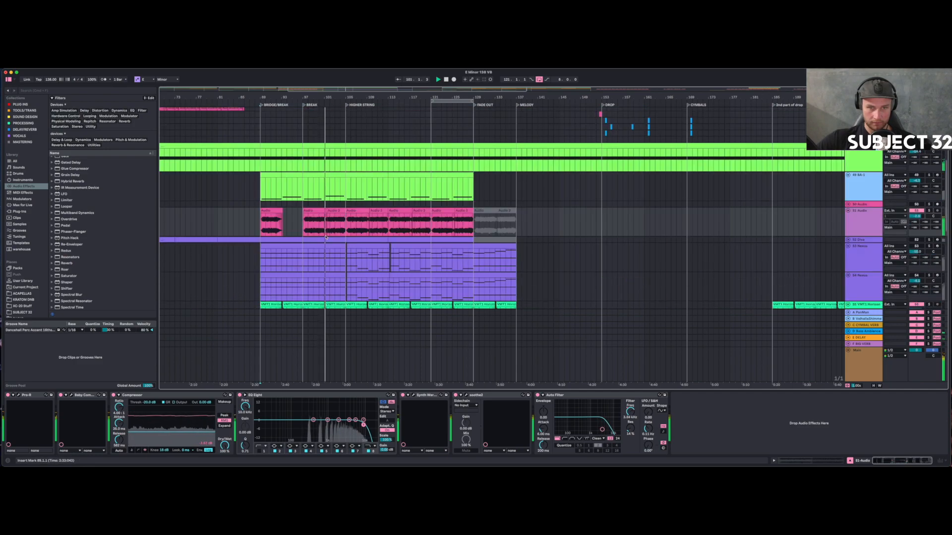
left_click(866, 223)
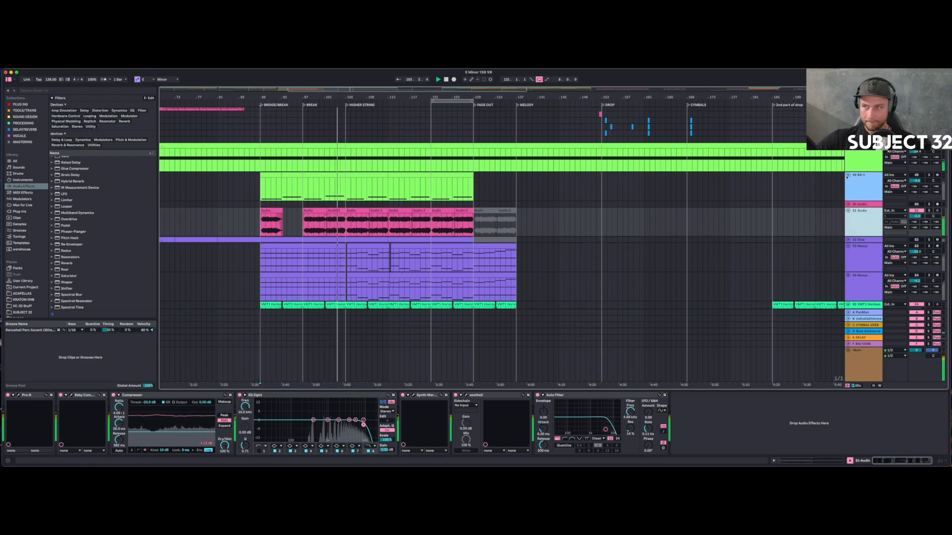
left_click(847, 175)
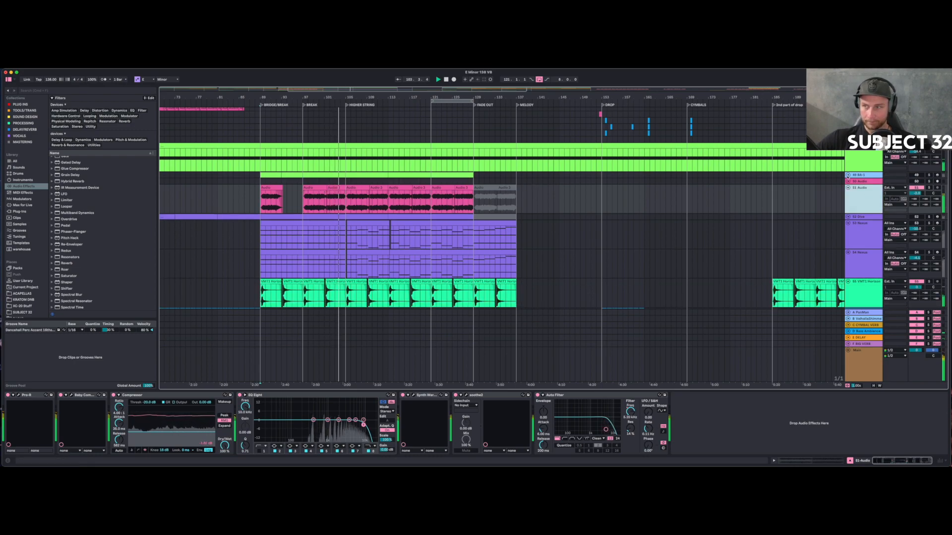
left_click(859, 176)
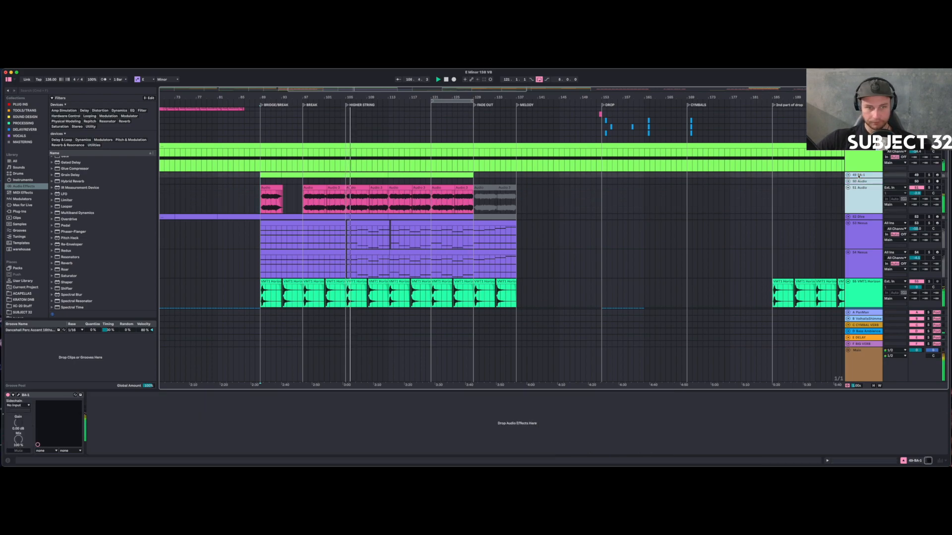
key("super+g")
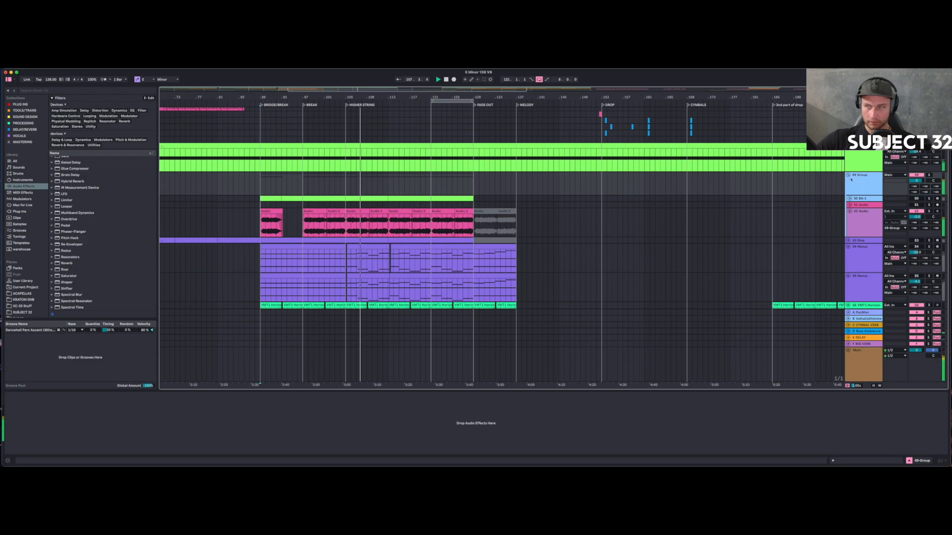
left_click(847, 176)
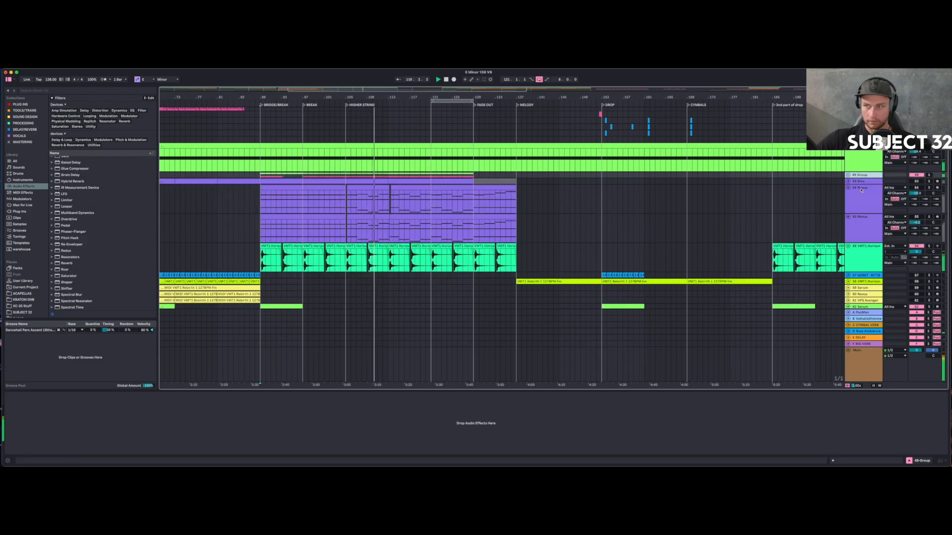
Delete the purple MIDI content from 129.1.1 to 137.1.1 on both Nexus tracks.
left_click(859, 196)
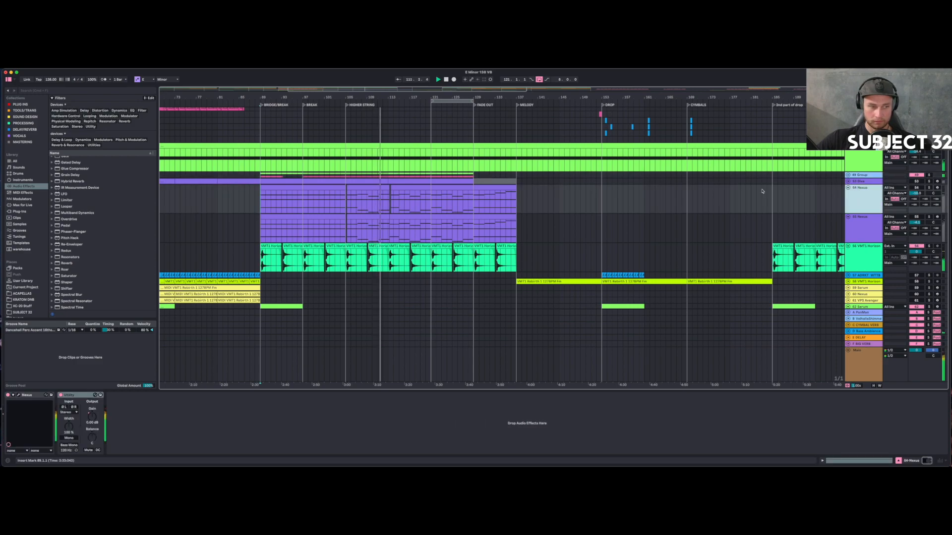
left_click(718, 191)
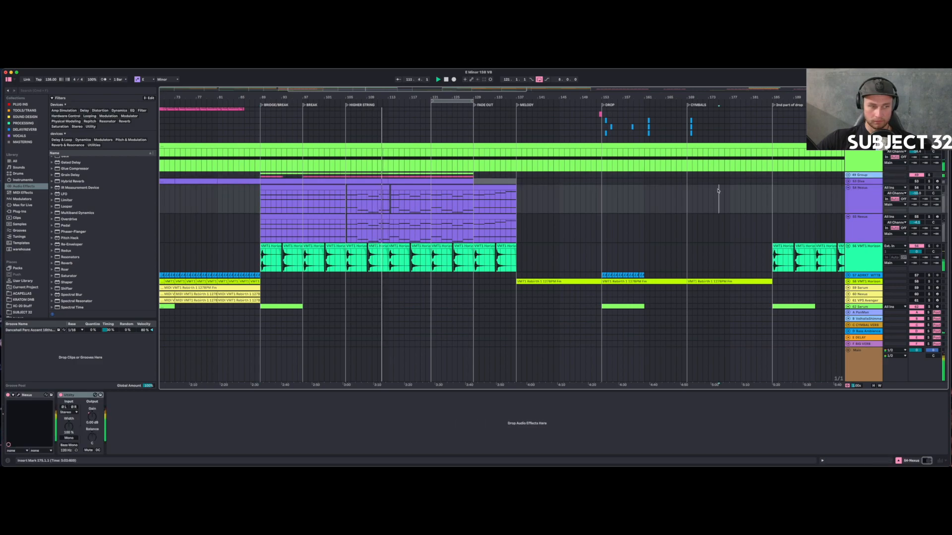
left_click(425, 217)
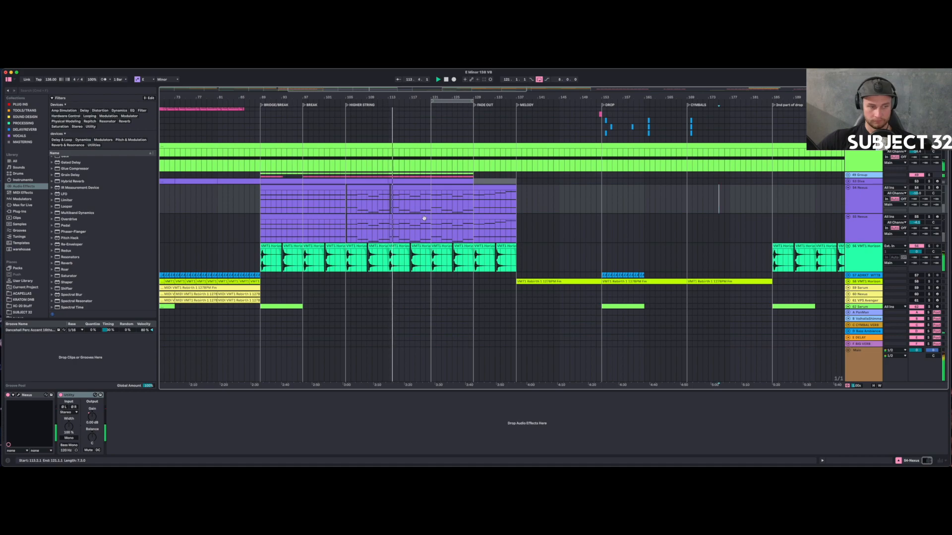
left_click(523, 147)
scroll(432, 130, "up", 10)
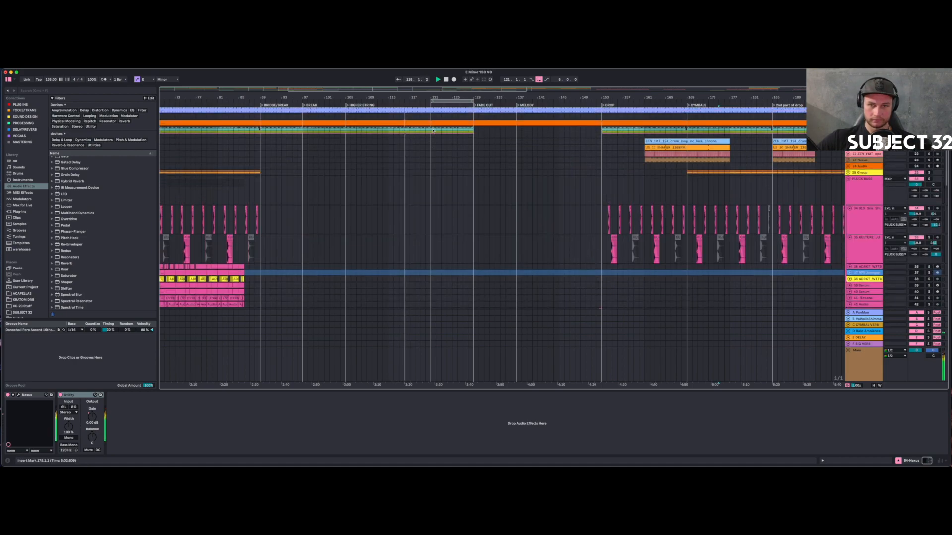
scroll(442, 145, "down", 15)
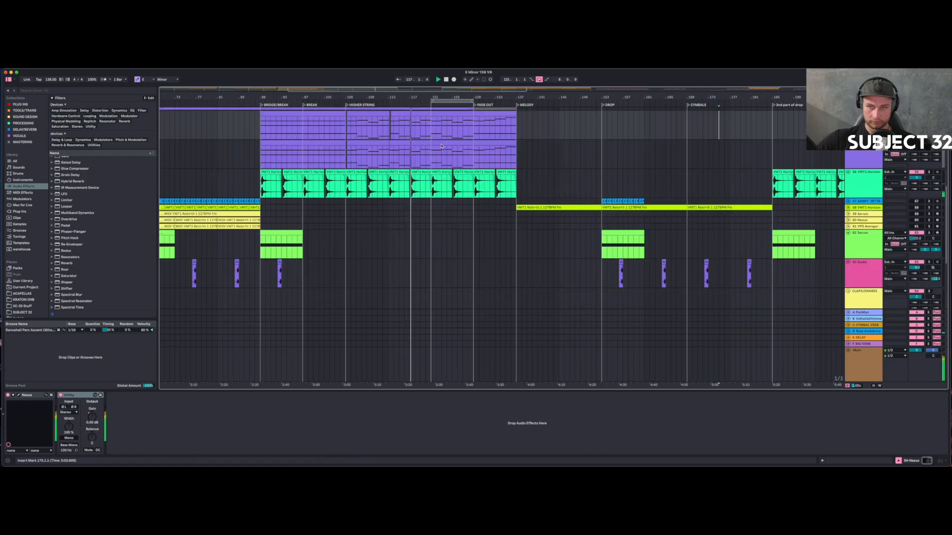
scroll(441, 145, "up", 5)
left_click_drag(557, 99, 445, 64)
scroll(431, 177, "down", 2)
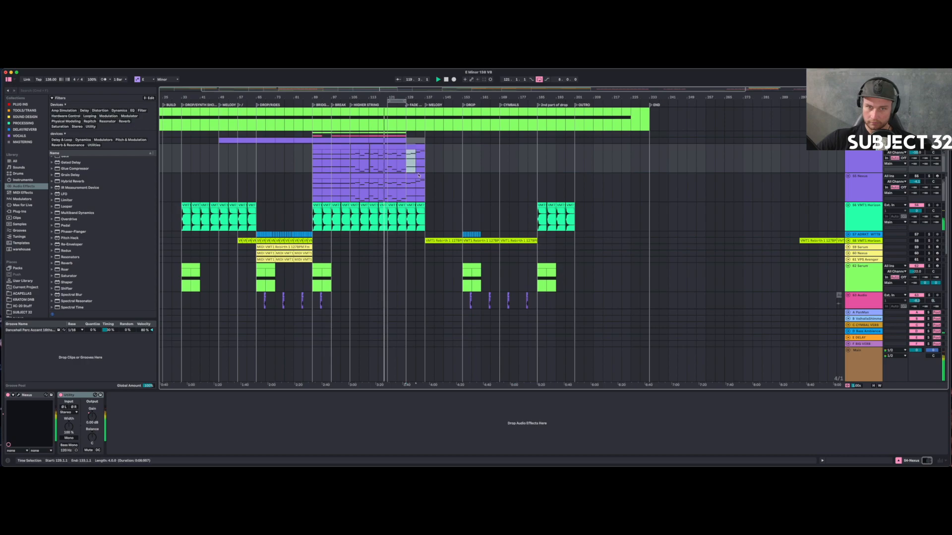
left_click_drag(418, 176, 430, 182)
Bring the block of synth clips after the END marker into the MELODY section so that its clips start at bar 137.
scroll(428, 179, "up", 6)
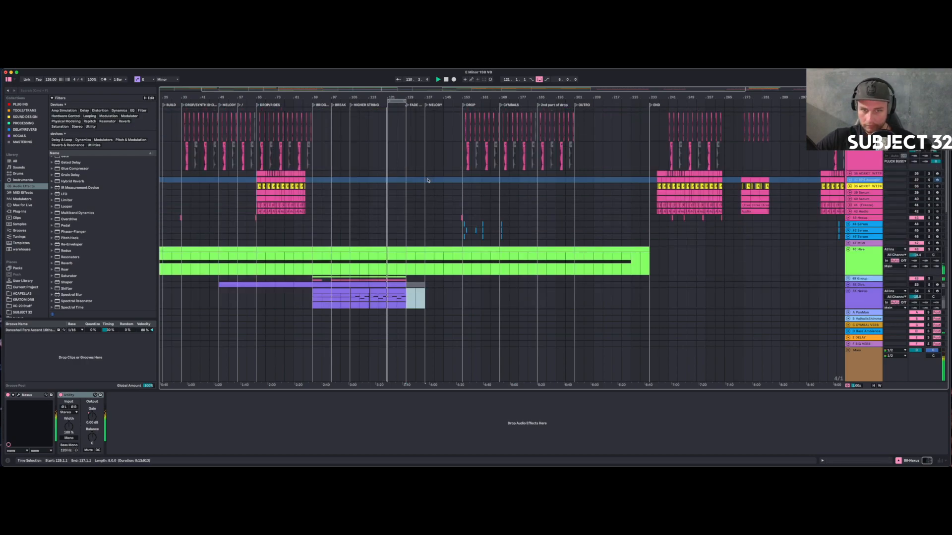
scroll(429, 181, "down", 2)
scroll(620, 170, "up", 2)
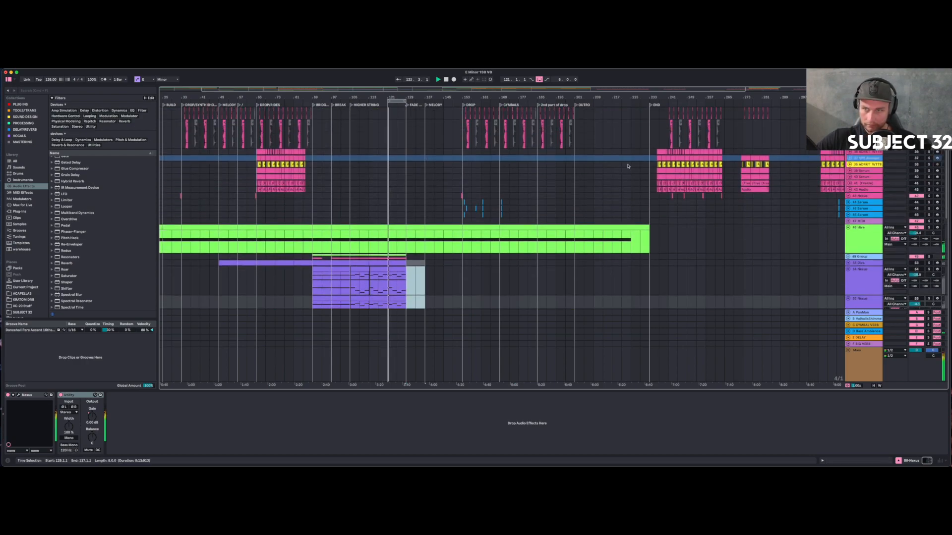
left_click(659, 152)
left_click_drag(659, 151, 427, 151)
left_click_drag(425, 96, 439, 151)
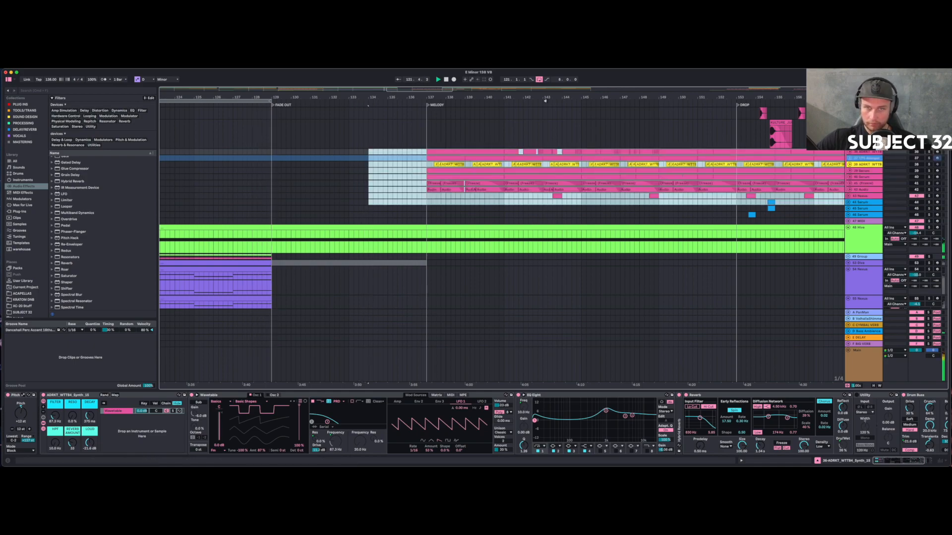
Activate tracks 36 to 40 with the melody synth clips, and play the MELODY section from bar 137.
left_click_drag(458, 96, 495, 86)
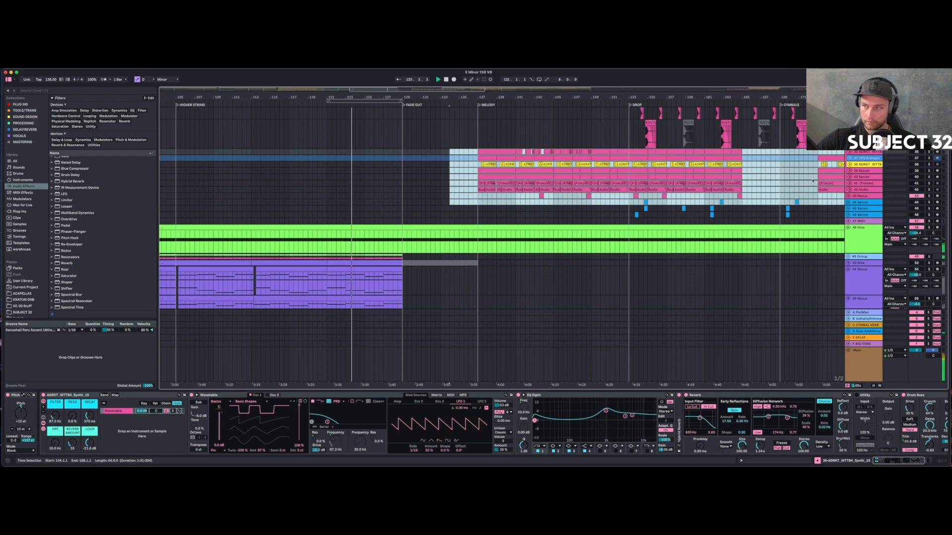
left_click(916, 153)
left_click(916, 165)
left_click(916, 159)
left_click(916, 171)
left_click(916, 177)
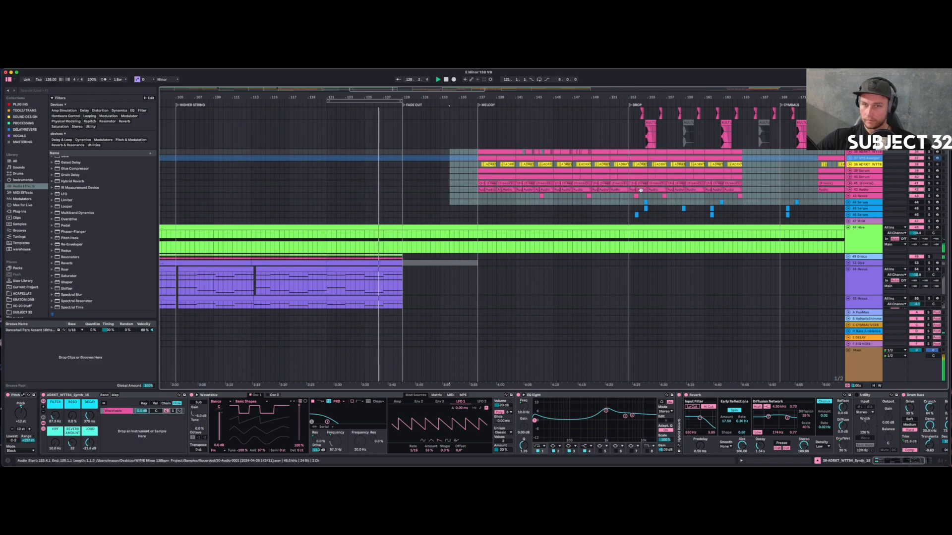
left_click(454, 188)
left_click(477, 184)
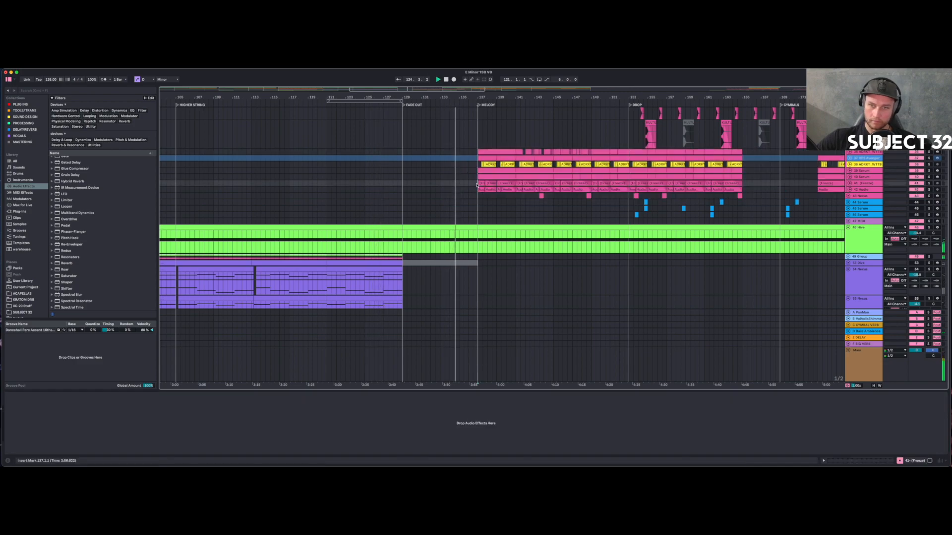
left_click_drag(504, 90, 442, 74)
scroll(470, 182, "up", 5)
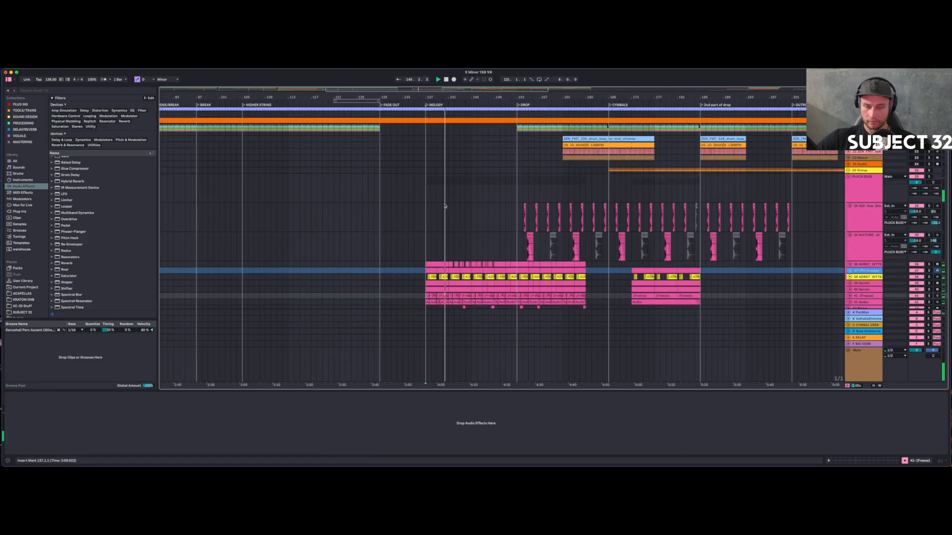
scroll(438, 220, "down", 1)
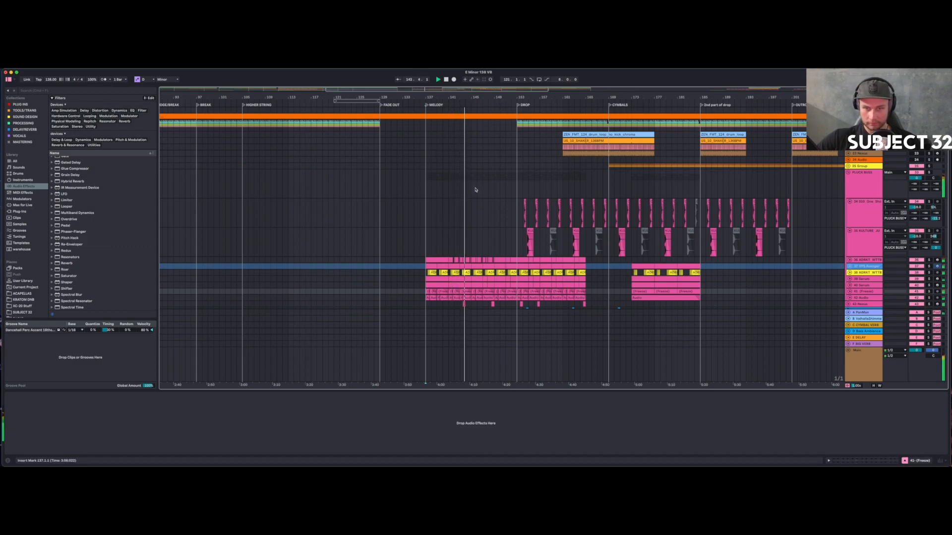
On the 43 Nexus track, move the first short pink clip to 144.3.1 and delete the clips from 152.1.1 to 174.1.1.
key("space")
scroll(472, 201, "down", 9)
scroll(472, 201, "up", 6)
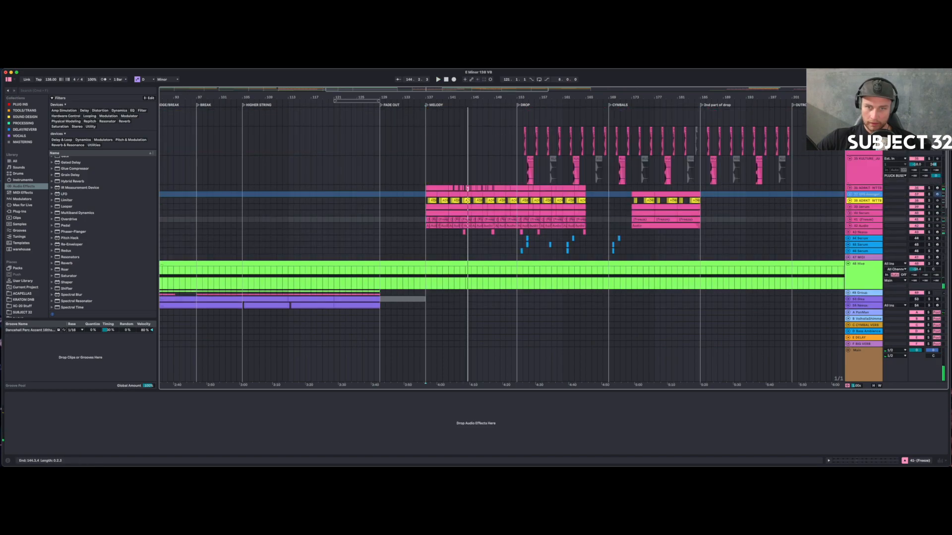
left_click(469, 231)
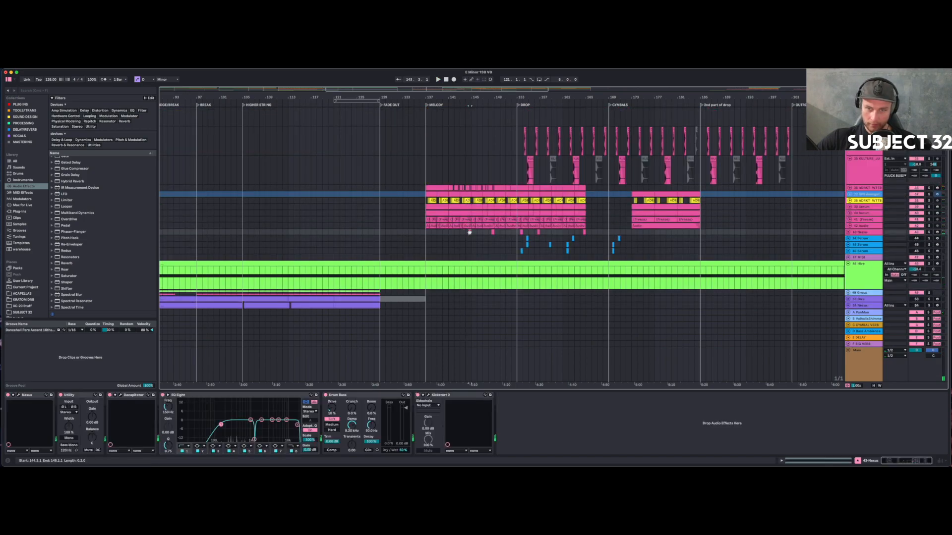
left_click(523, 232)
key("space")
left_click_drag(541, 232, 638, 233)
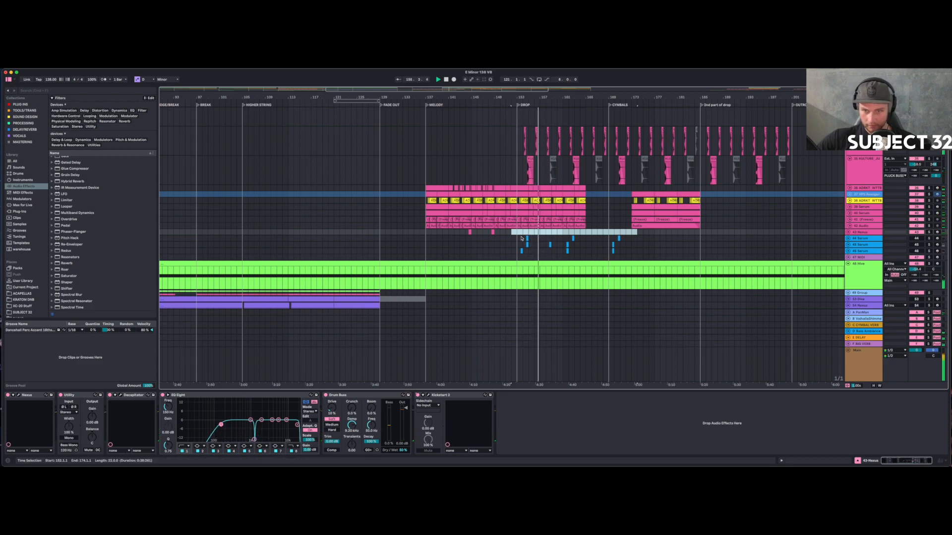
Select the clap and snare clips around the drop, and delete the purple clips on the 63 Audio track from bar 152 to 193.
scroll(603, 242, "down", 2)
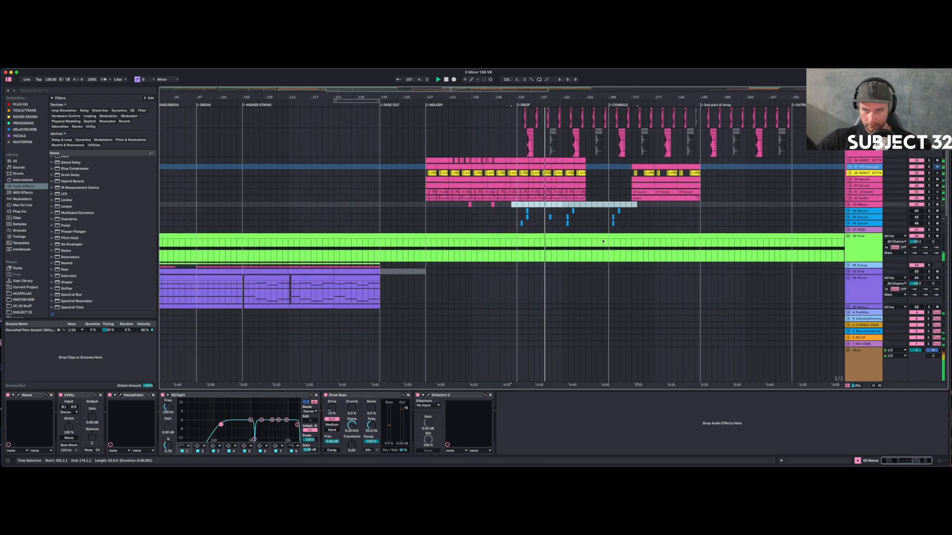
scroll(570, 218, "down", 15)
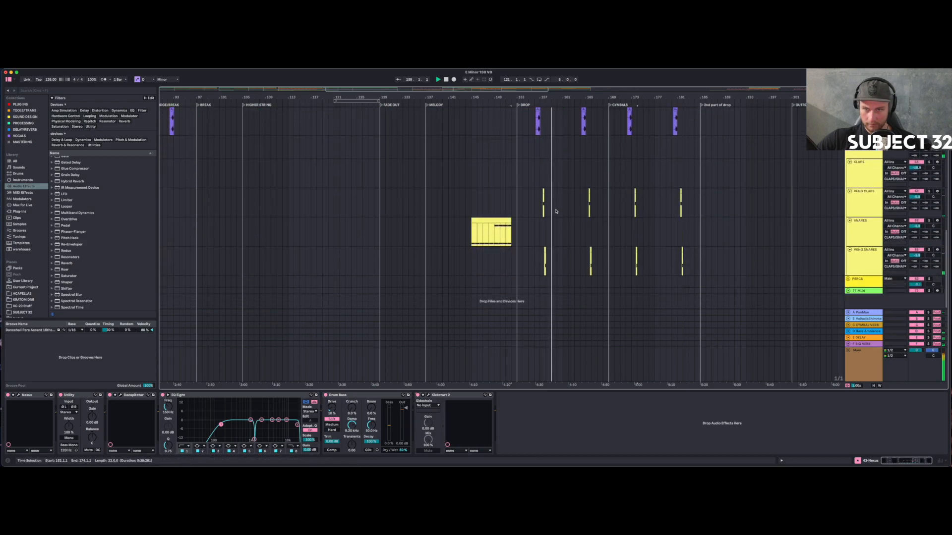
left_click_drag(516, 205, 711, 261)
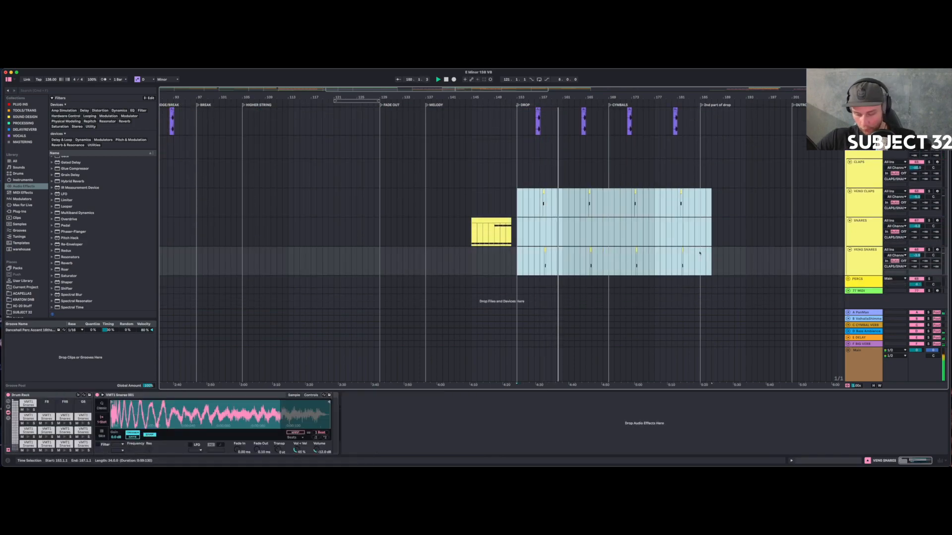
left_click(492, 222)
scroll(501, 238, "up", 10)
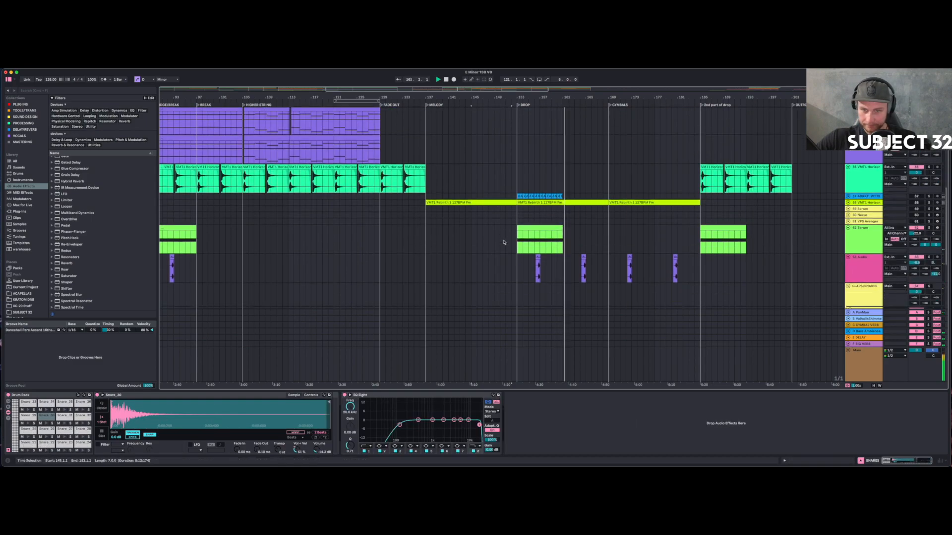
left_click_drag(509, 276, 746, 270)
key("Delete")
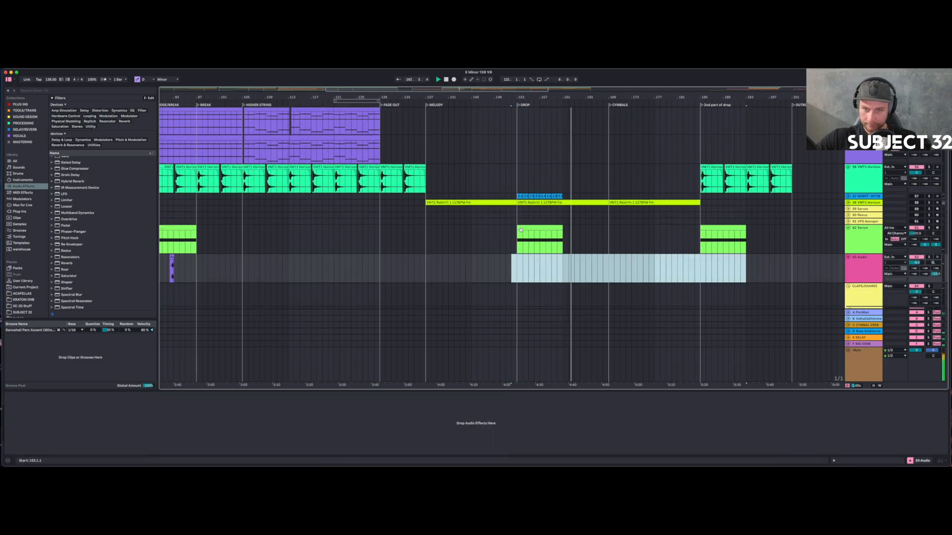
Play the transition from bar 133 in the FADE OUT section into the MELODY section at bar 137.
left_click(404, 239)
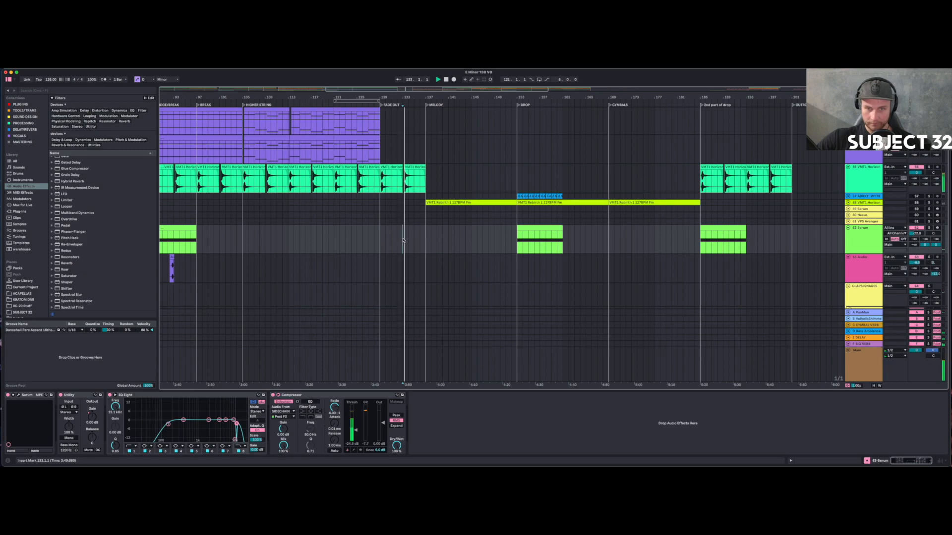
scroll(404, 239, "up", 8)
scroll(404, 237, "down", 10)
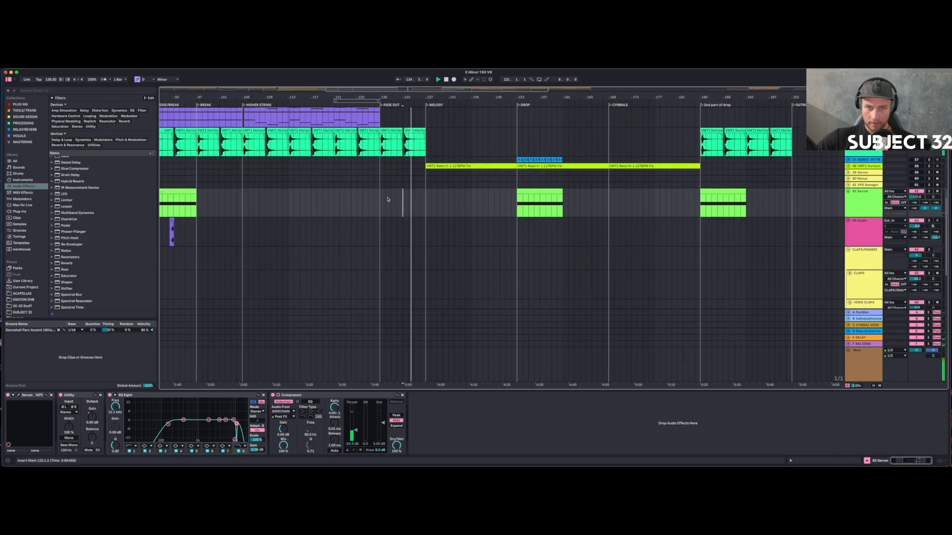
left_click(427, 198)
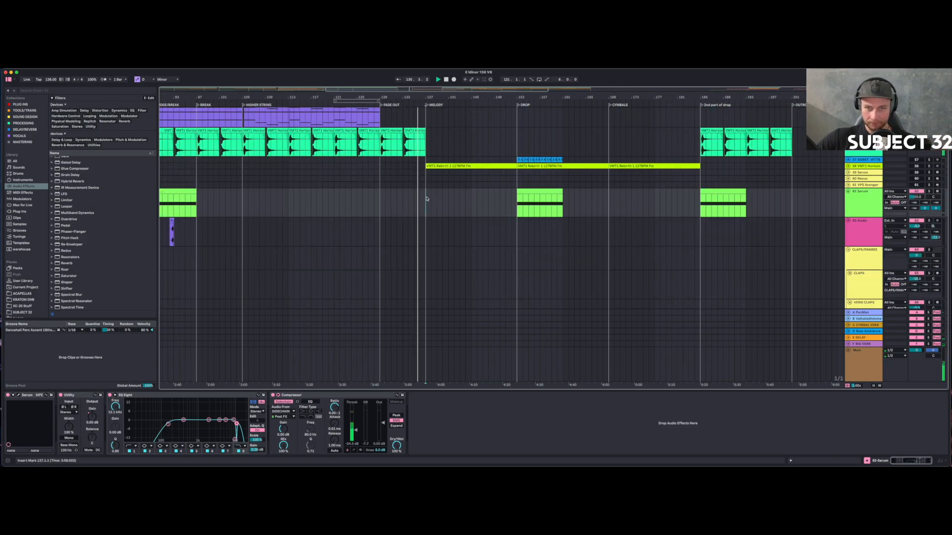
scroll(427, 198, "up", 8)
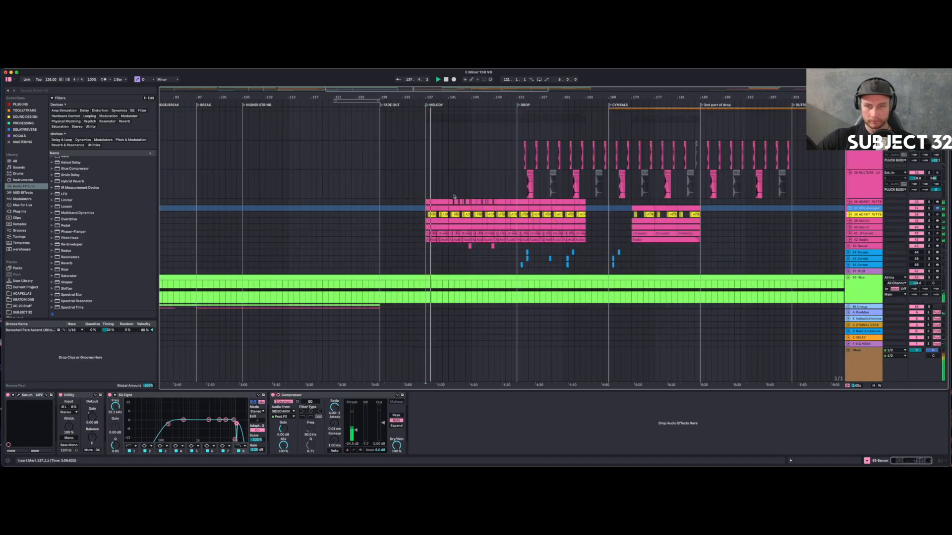
scroll(488, 164, "up", 3)
Move the DROP marker to bar 145 and select the LOW END content from bar 153 to the end of its clips.
left_click_drag(517, 104, 470, 105)
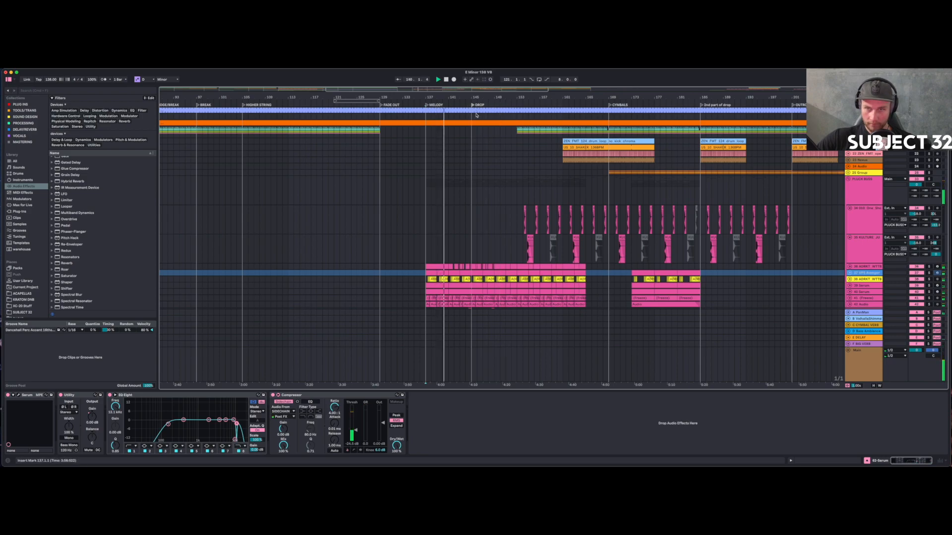
left_click(516, 131)
left_click_drag(521, 99, 458, 85)
left_click(741, 134, "shift")
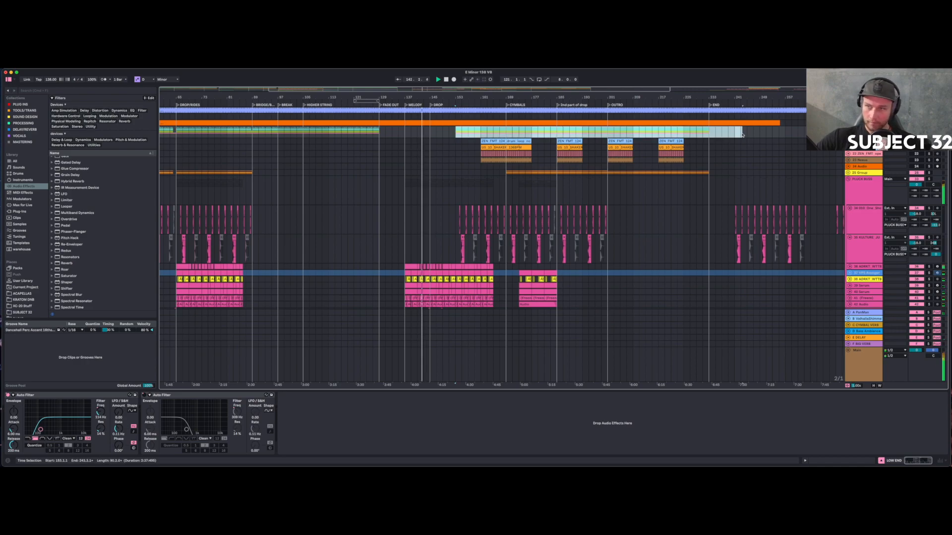
left_click_drag(429, 99, 430, 111)
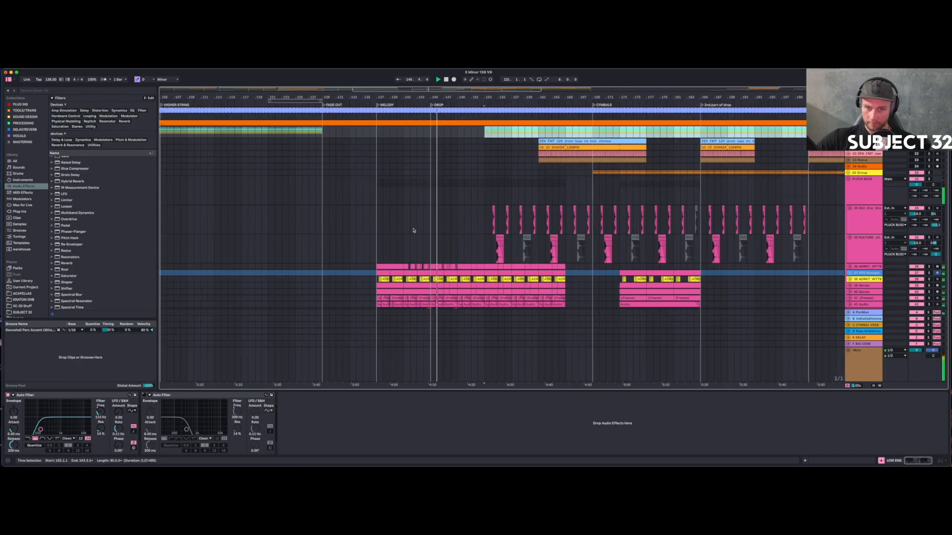
On the 43 Nexus track, delete the pink clip around bar 149 and move the clip before the DROP marker to 152.3.1.
scroll(414, 230, "down", 5)
left_click(464, 248)
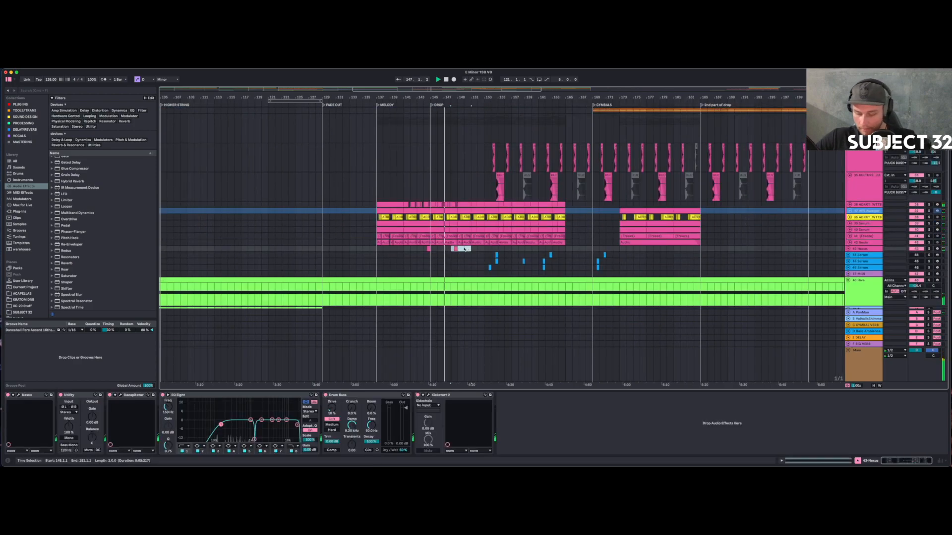
left_click(479, 250)
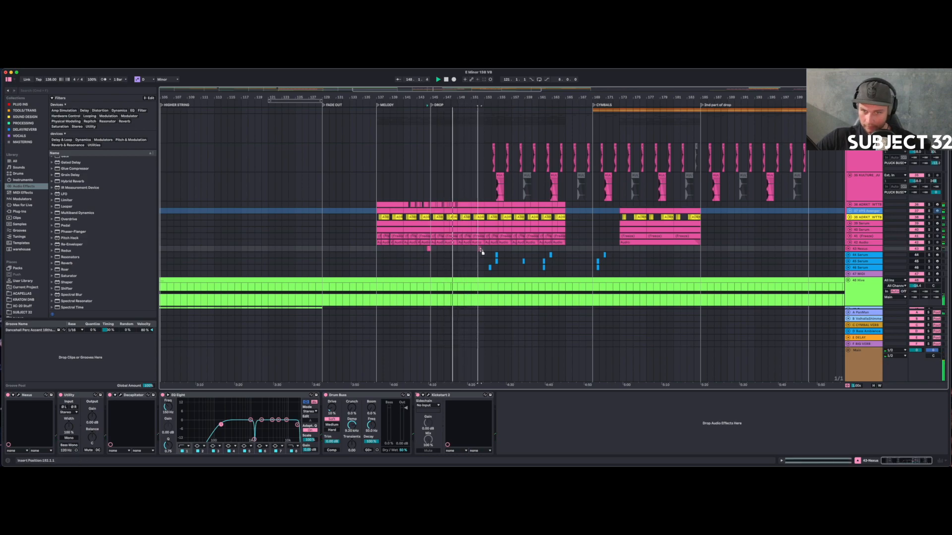
scroll(473, 149, "up", 5)
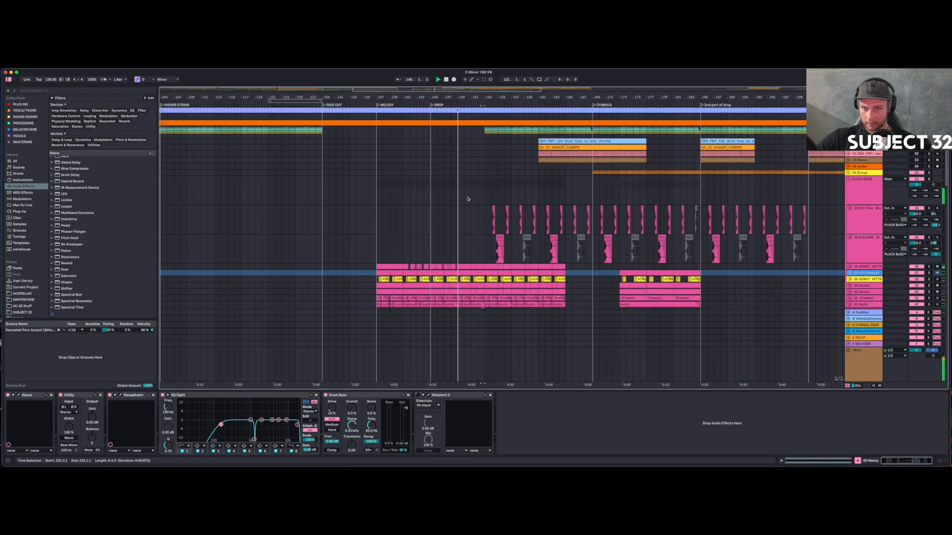
Play the arrangement from bar 153 while examining the synth and pluck tracks, ending with the blue Serum tracks selected.
left_click(475, 140)
scroll(479, 141, "down", 9)
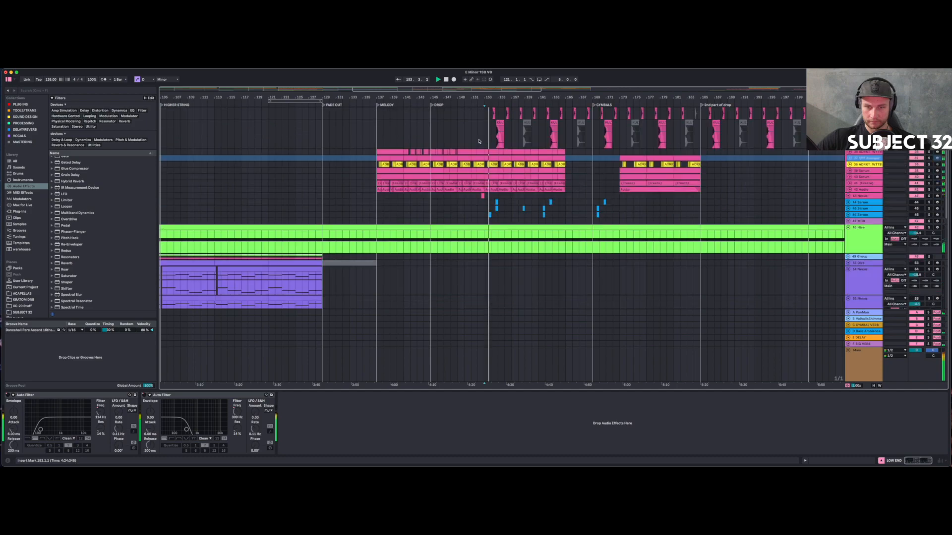
scroll(477, 144, "up", 7)
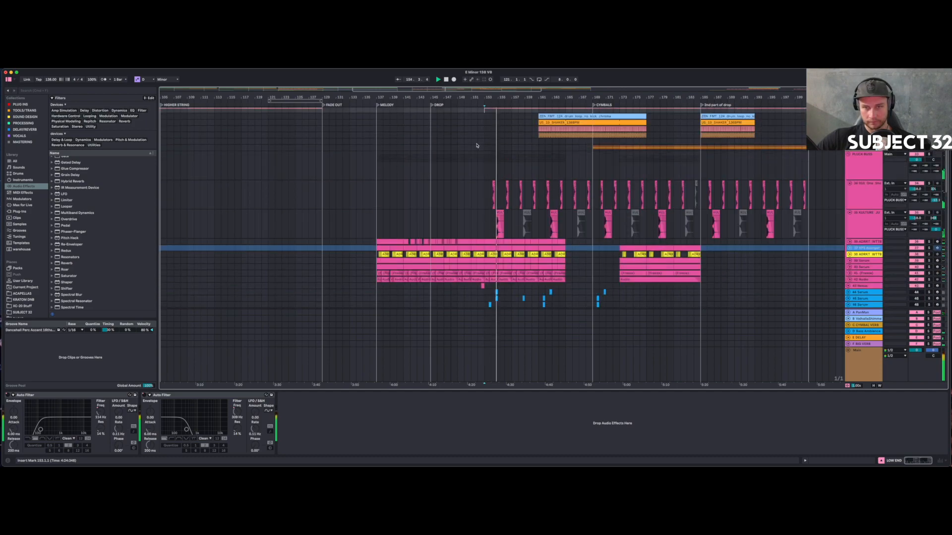
scroll(477, 144, "up", 2)
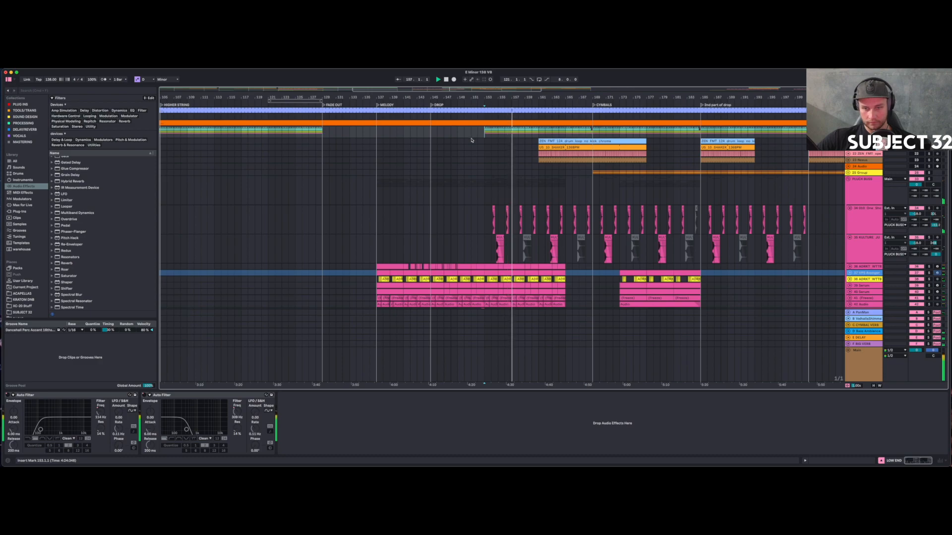
scroll(531, 222, "down", 10)
scroll(531, 222, "up", 9)
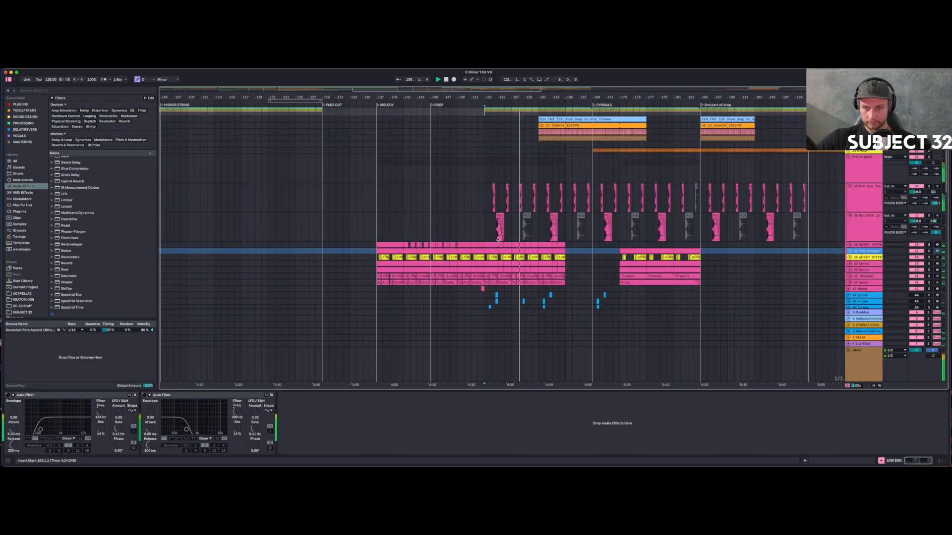
scroll(599, 242, "down", 2)
left_click(862, 268)
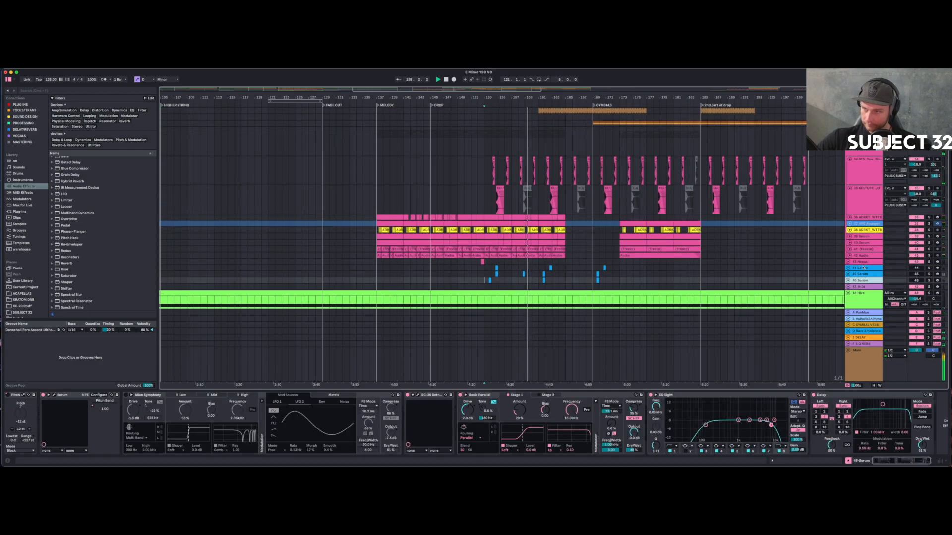
Examine the whole arrangement around the DROP marker at bar 145, and play the earlier DROP/RIDES section from bar 73.
left_click_drag(549, 96, 457, 71)
scroll(350, 174, "up", 3)
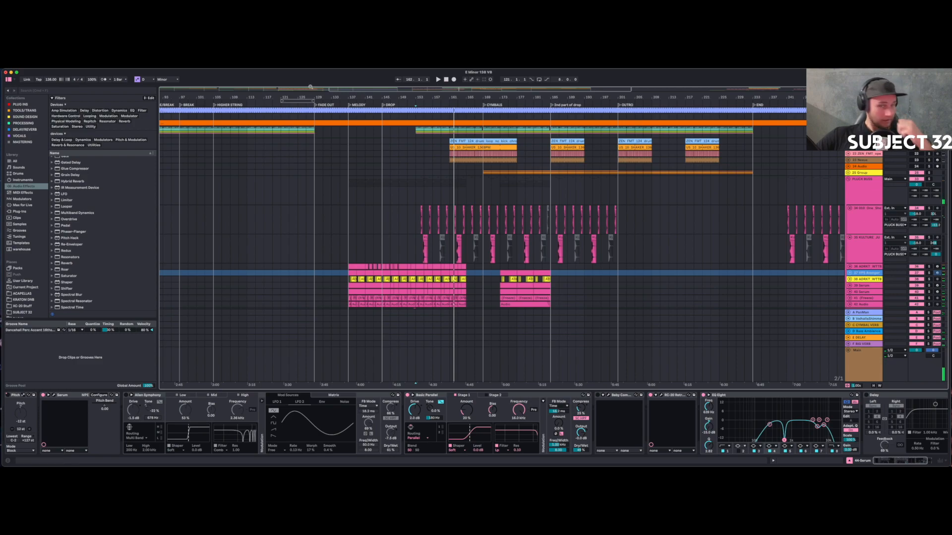
left_click_drag(329, 99, 438, 97)
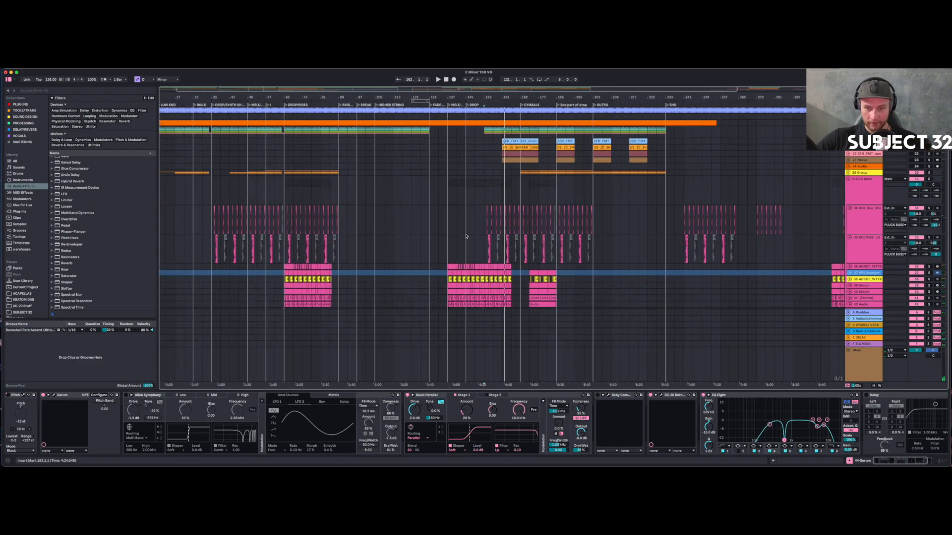
scroll(466, 237, "down", 5)
scroll(496, 296, "up", 5)
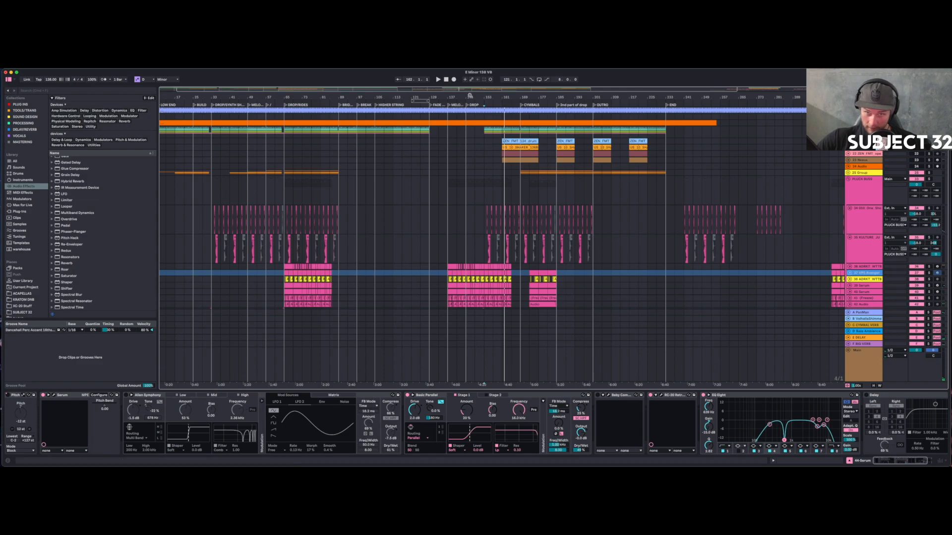
scroll(470, 96, "up", 5)
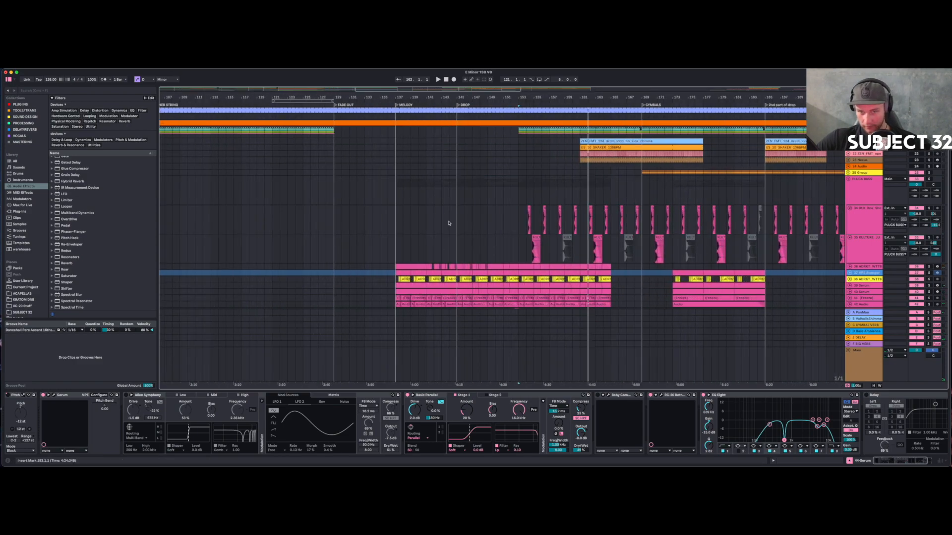
left_click(467, 212)
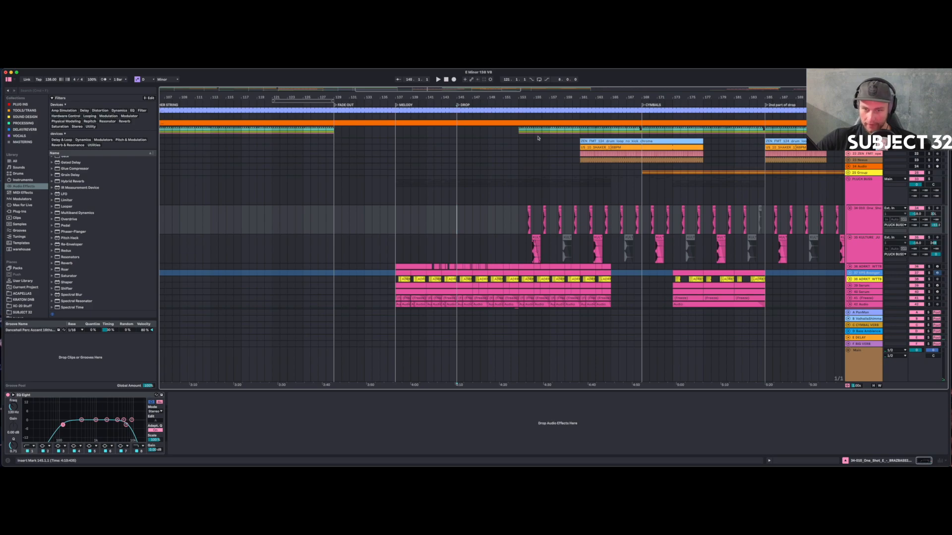
scroll(342, 193, "left", 3)
scroll(342, 193, "down", 6)
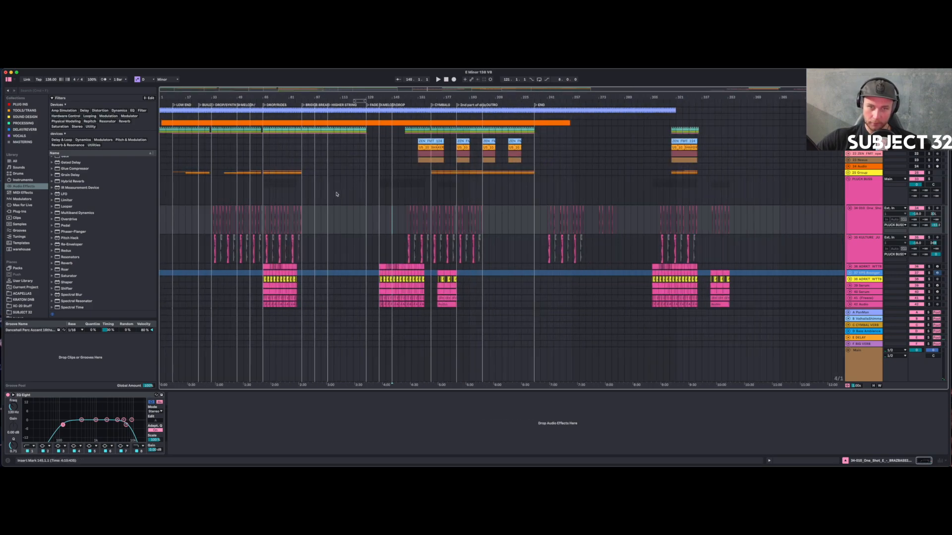
left_click(274, 190)
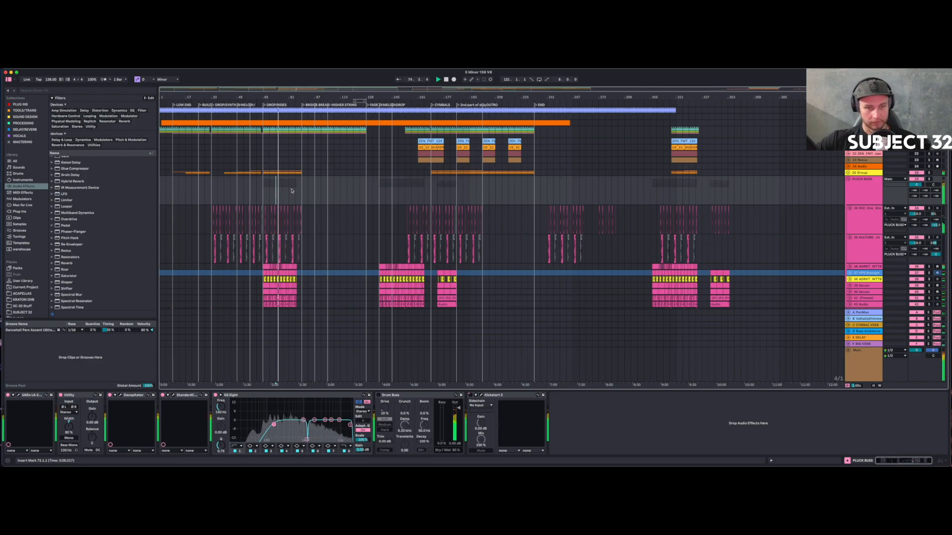
Deactivate the DROP/RIDES synth clips from bar 65 to 89, from the upper ADRKT_WTTB4 track down to 42 Audio.
scroll(495, 273, "down", 6)
scroll(432, 258, "up", 3)
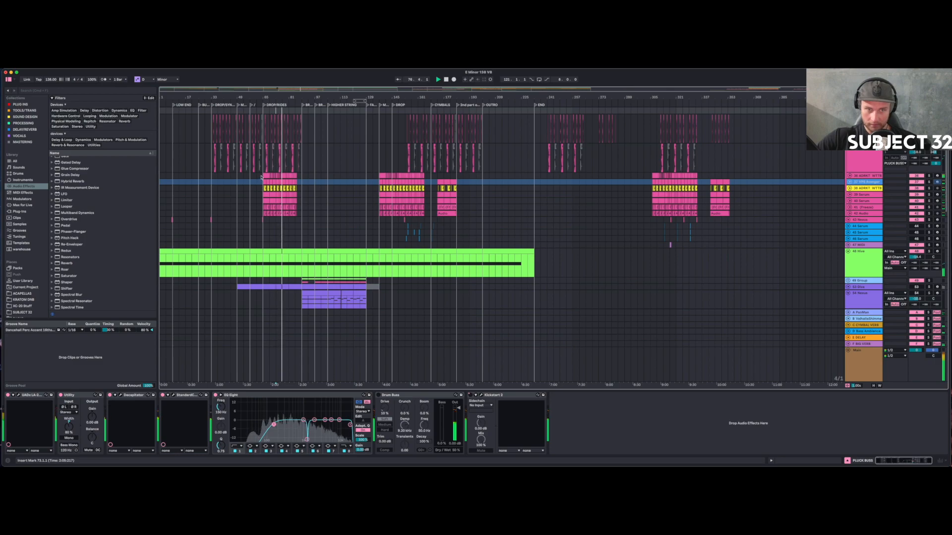
left_click_drag(263, 176, 301, 219)
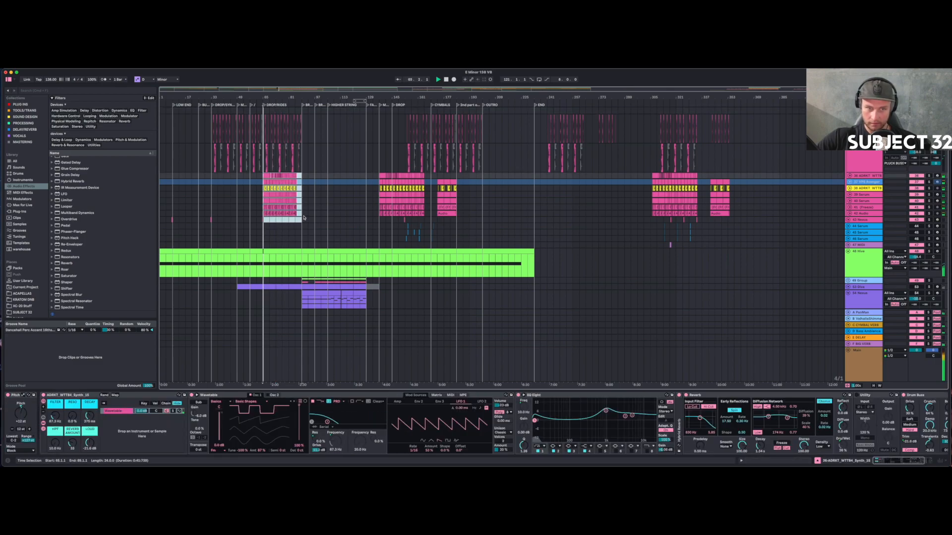
key("plus")
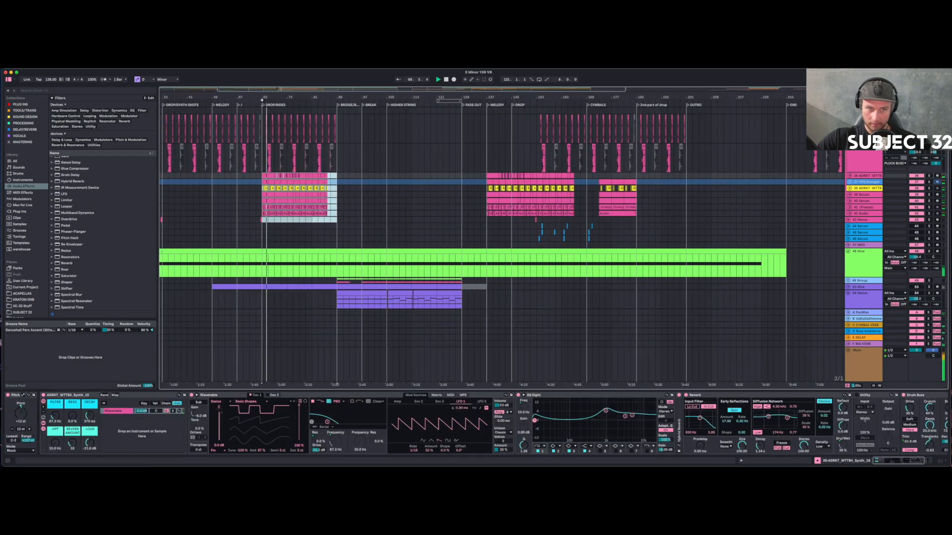
left_click_drag(260, 177, 339, 212)
key("0")
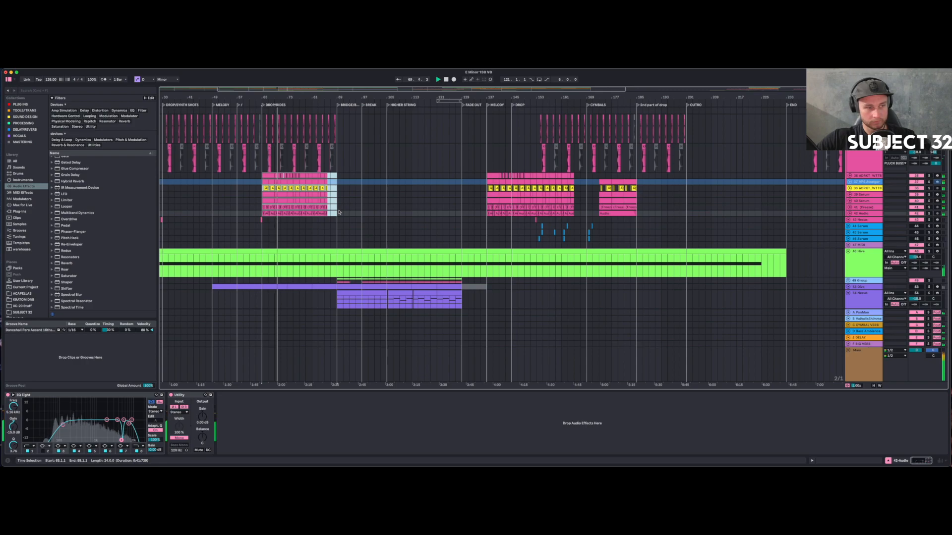
key("0")
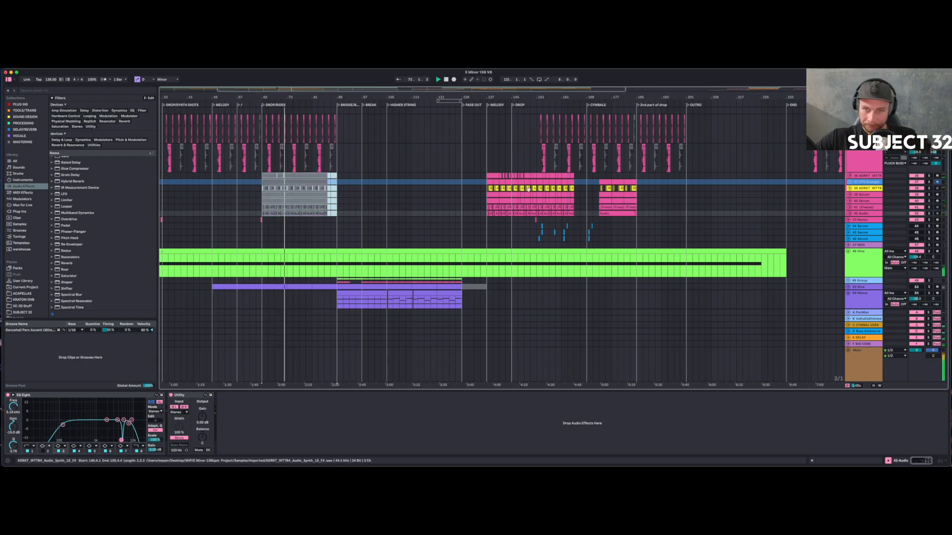
Deactivate the synth clips on the same tracks from bar 135 to 189, covering the second melody and drop.
left_click(481, 177)
left_click_drag(487, 179, 647, 212)
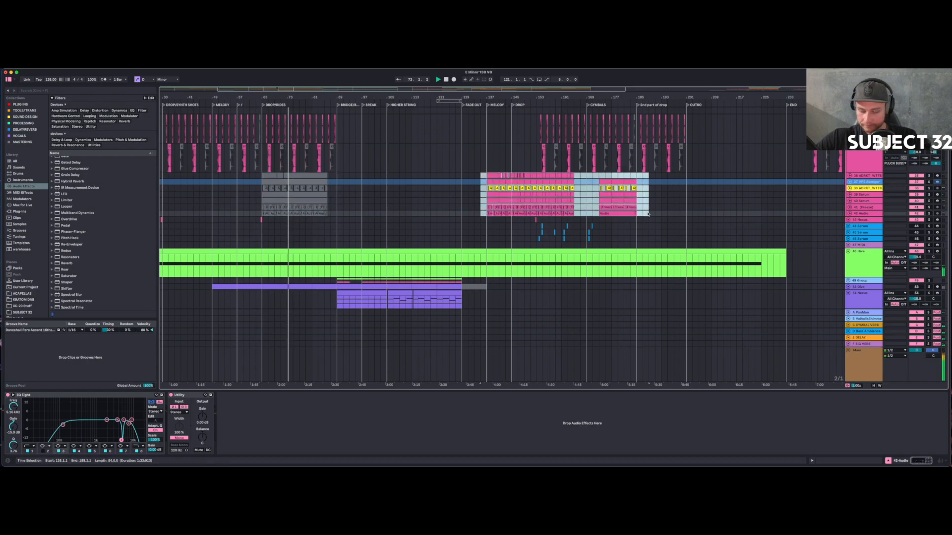
key("0")
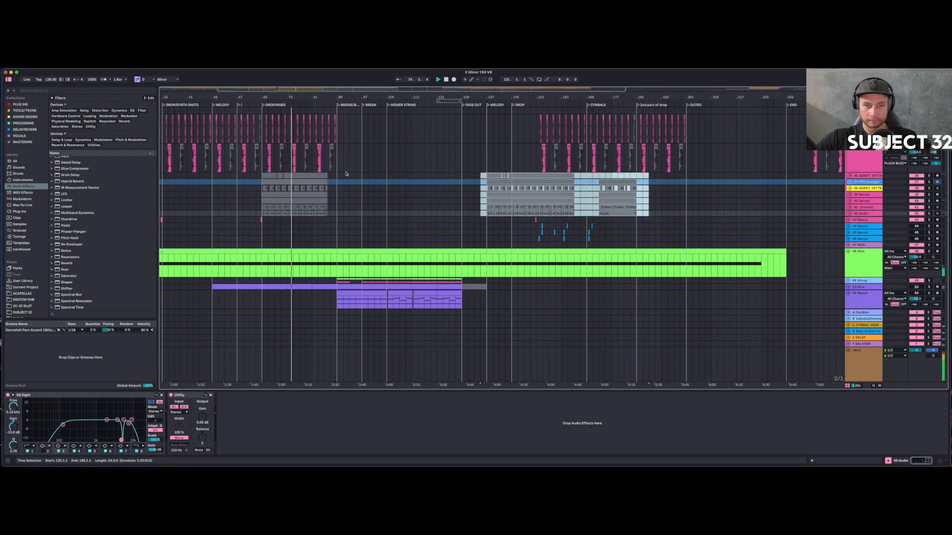
Play from the BRIDGE/BREAK marker at bar 89 and unfold the 49 Group to examine its clips.
left_click(336, 195)
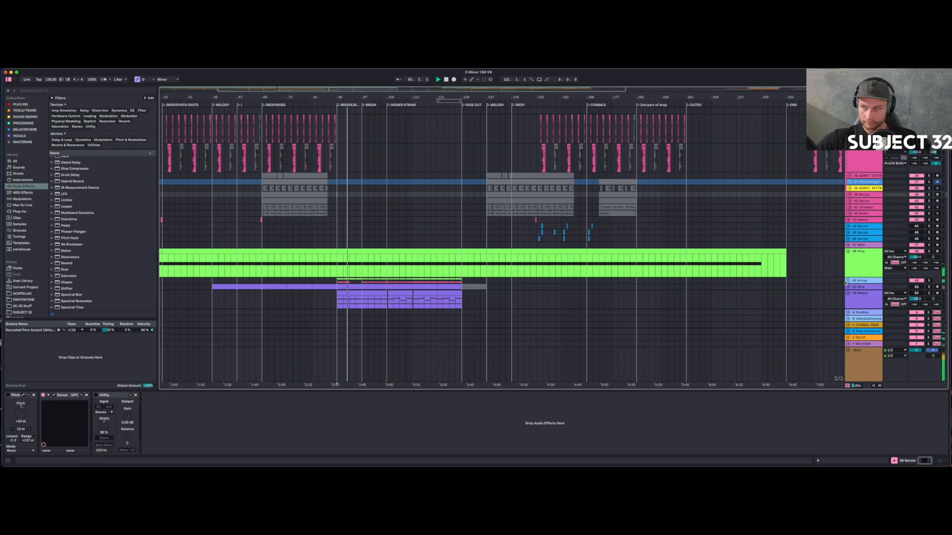
left_click(848, 281)
scroll(399, 289, "down", 5)
scroll(399, 289, "up", 1)
scroll(399, 289, "down", 1)
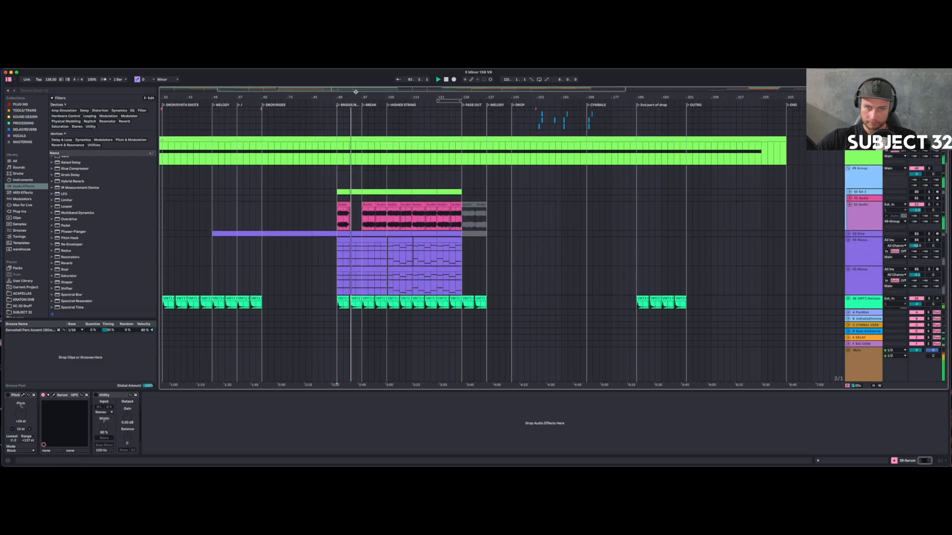
left_click_drag(361, 98, 337, 224)
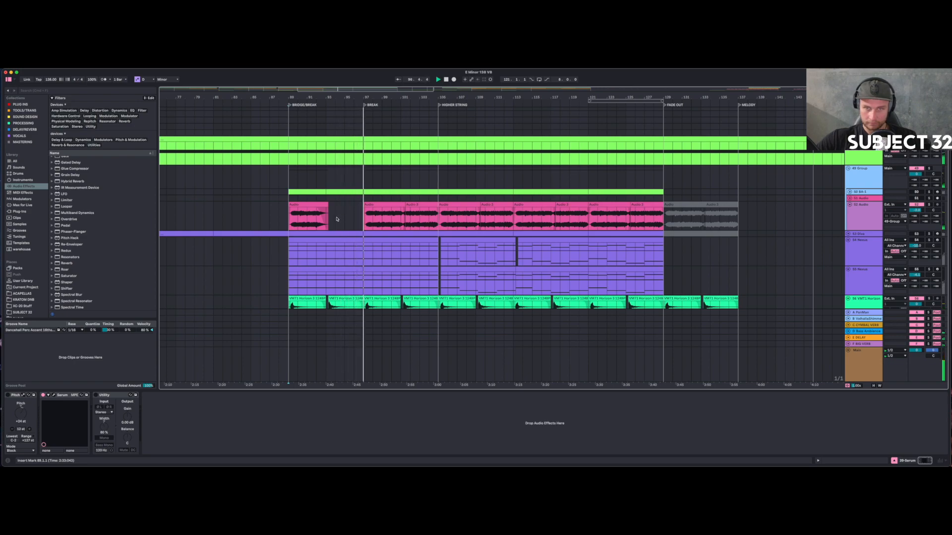
On the pink audio track, copy the faded bar 89 clip to bar 97 and delete the clip just before HIGHER STRING.
left_click(410, 204)
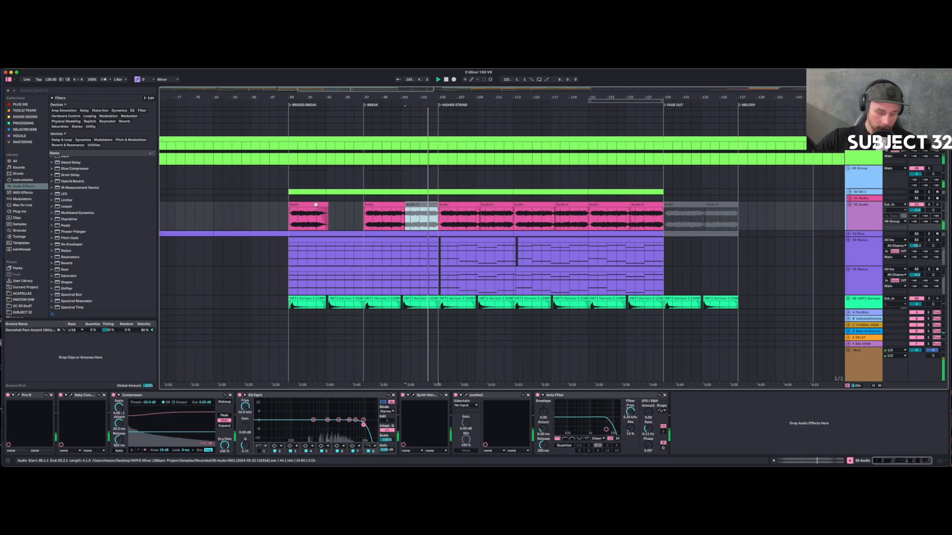
left_click_drag(316, 204, 393, 208)
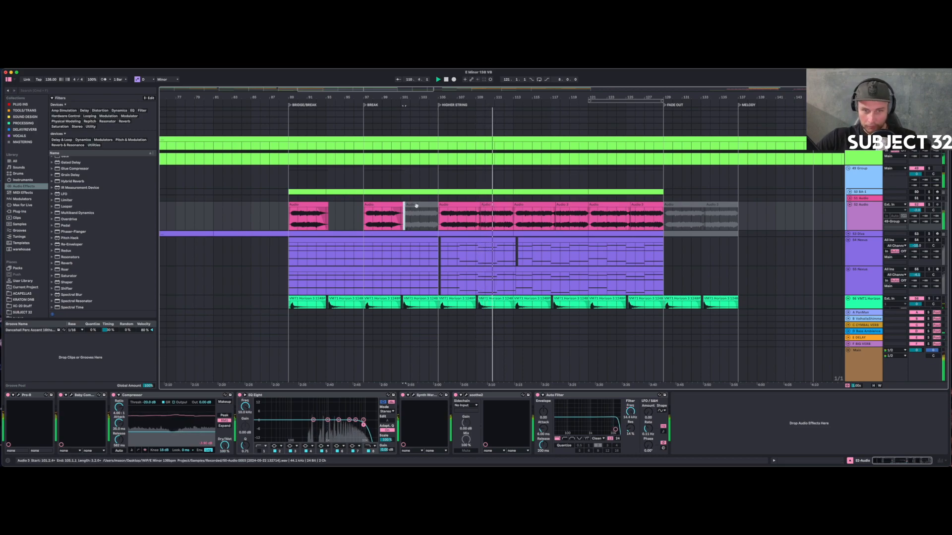
key("Delete")
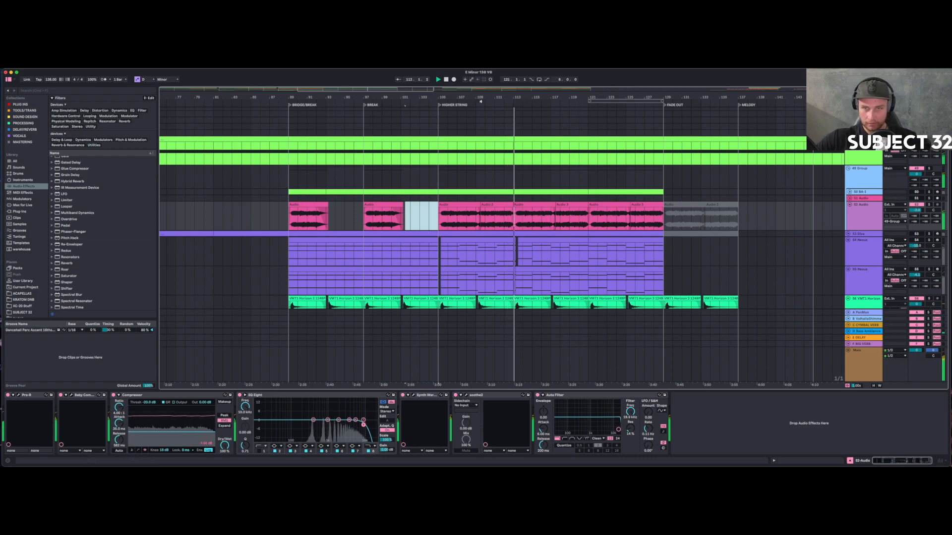
Play from the FADE OUT marker at bar 129 and examine which tracks carry clips through the melody section.
scroll(391, 218, "down", 5)
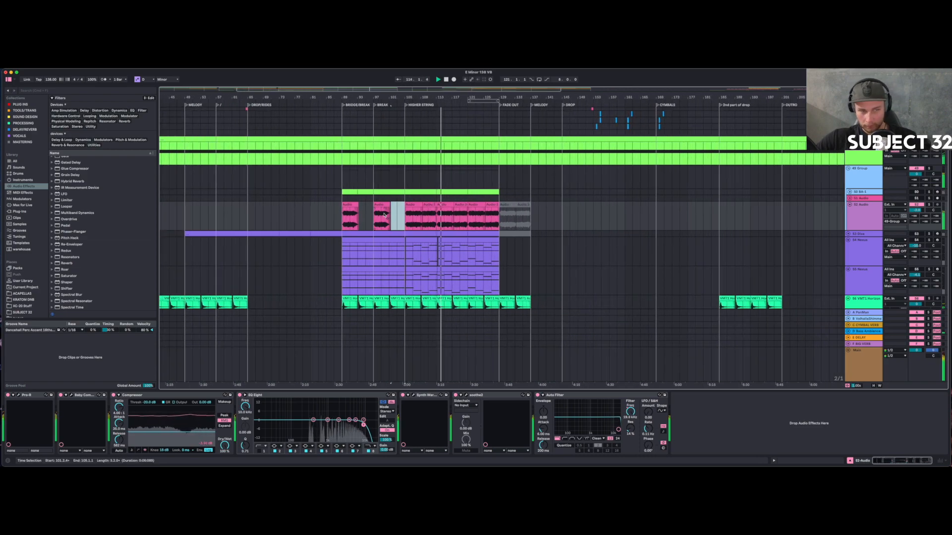
left_click_drag(501, 98, 442, 98)
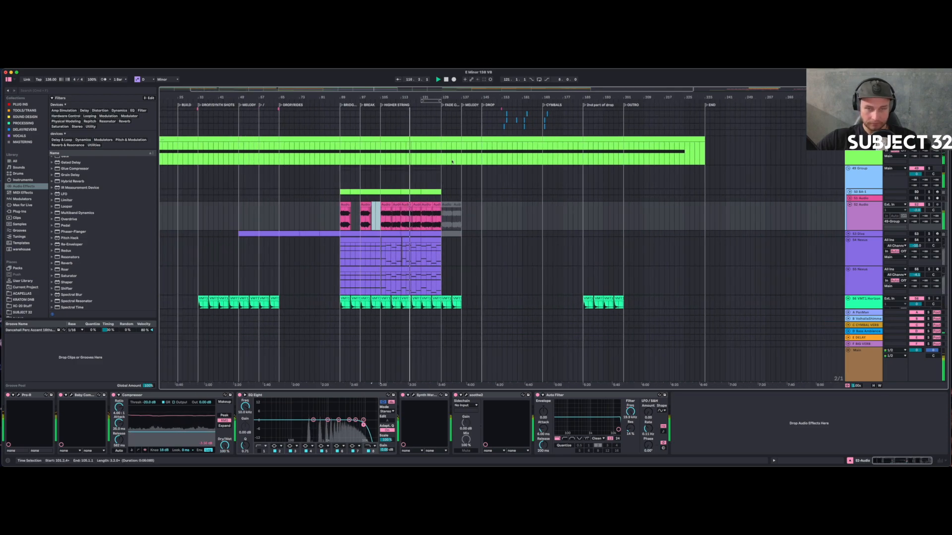
scroll(425, 184, "up", 3)
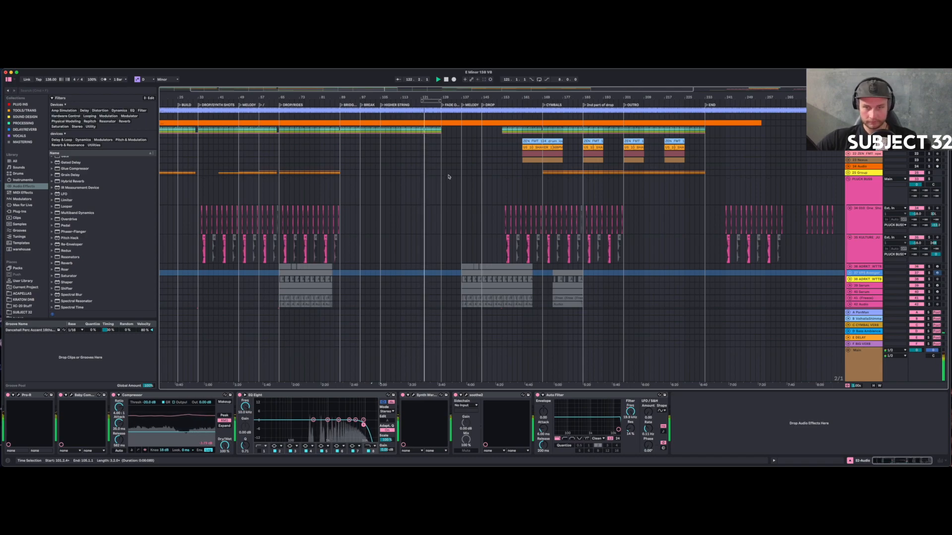
left_click(441, 183)
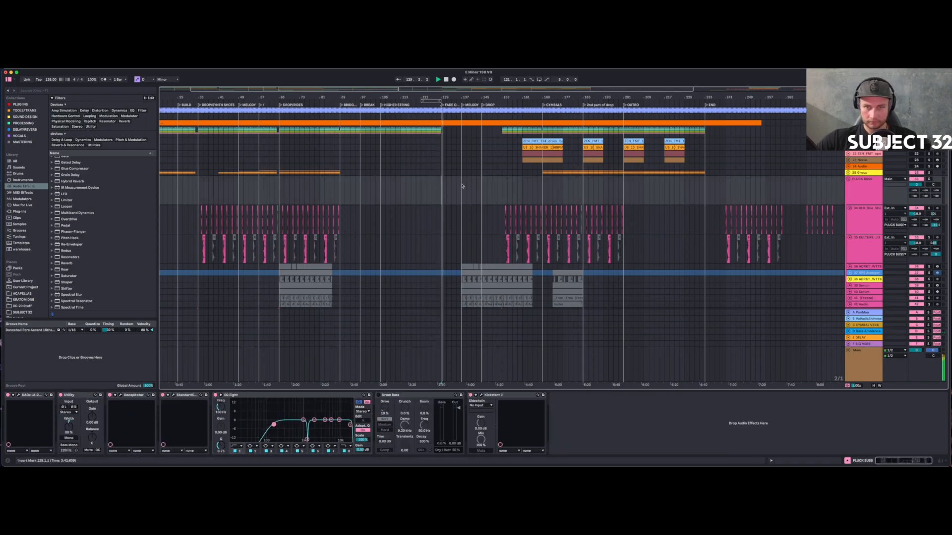
scroll(461, 185, "down", 10)
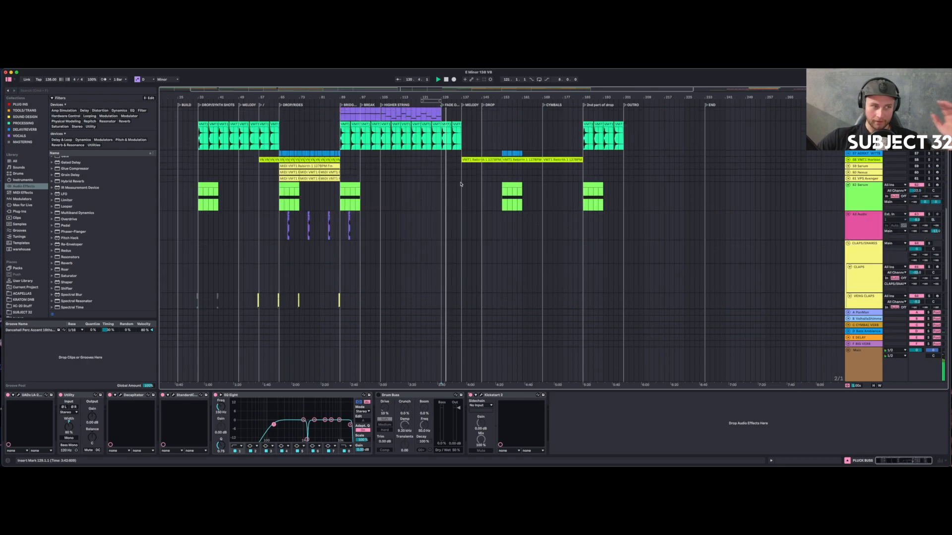
scroll(461, 184, "up", 15)
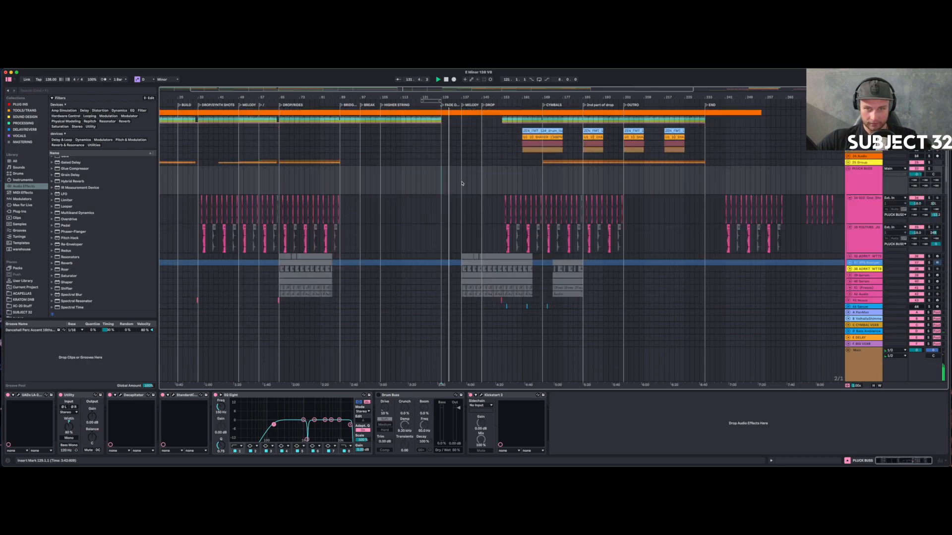
scroll(461, 184, "down", 10)
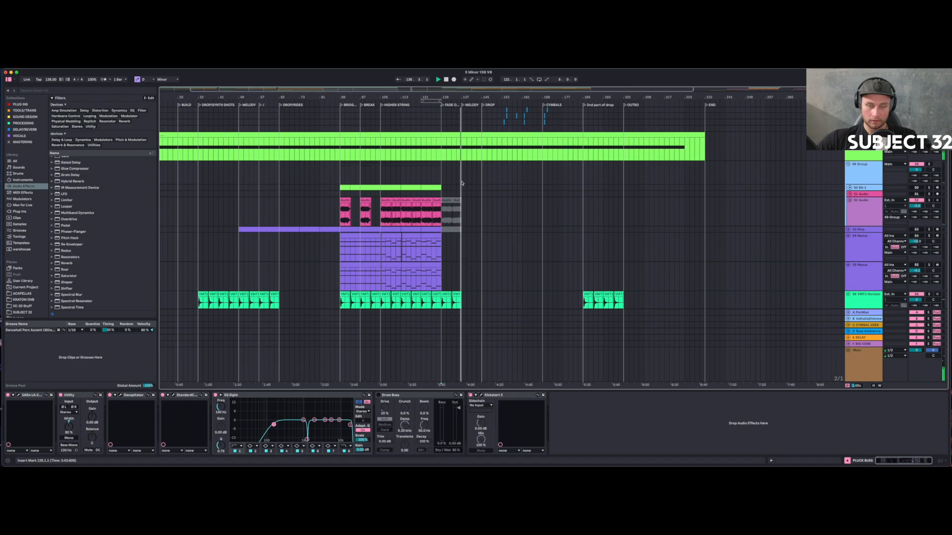
scroll(465, 203, "up", 5)
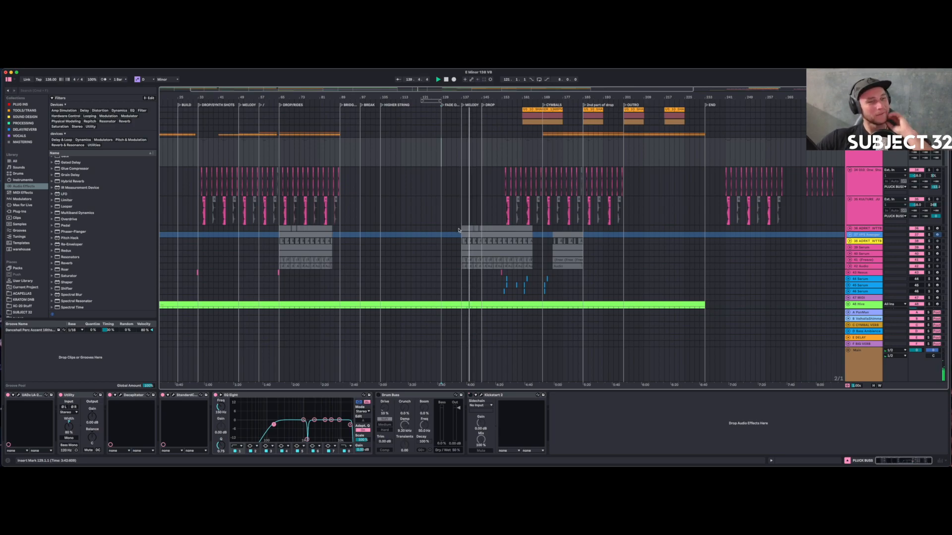
scroll(462, 227, "down", 5)
scroll(463, 227, "down", 3)
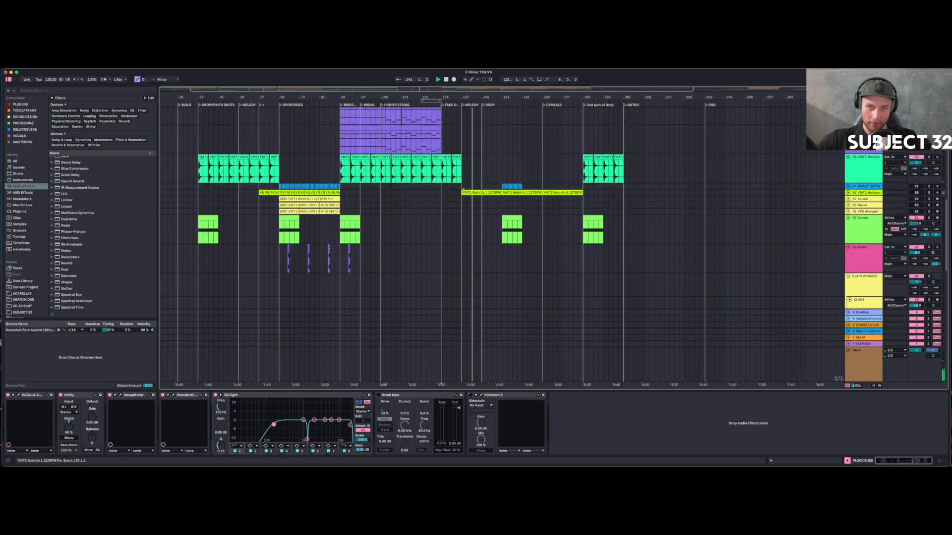
Unfold the yellow VMT1 Horizon track, play it from bar 145, fold it again and examine the tracks above.
left_click(847, 193)
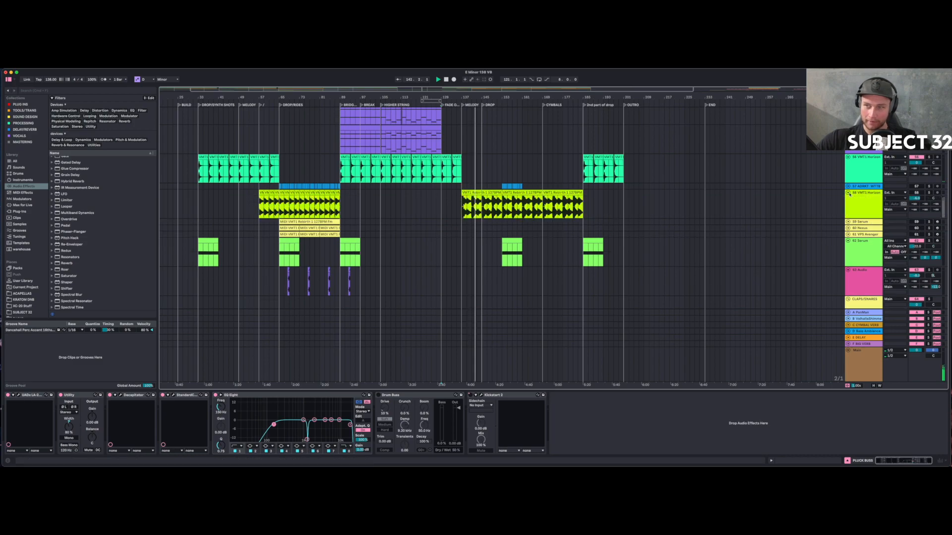
left_click(482, 212)
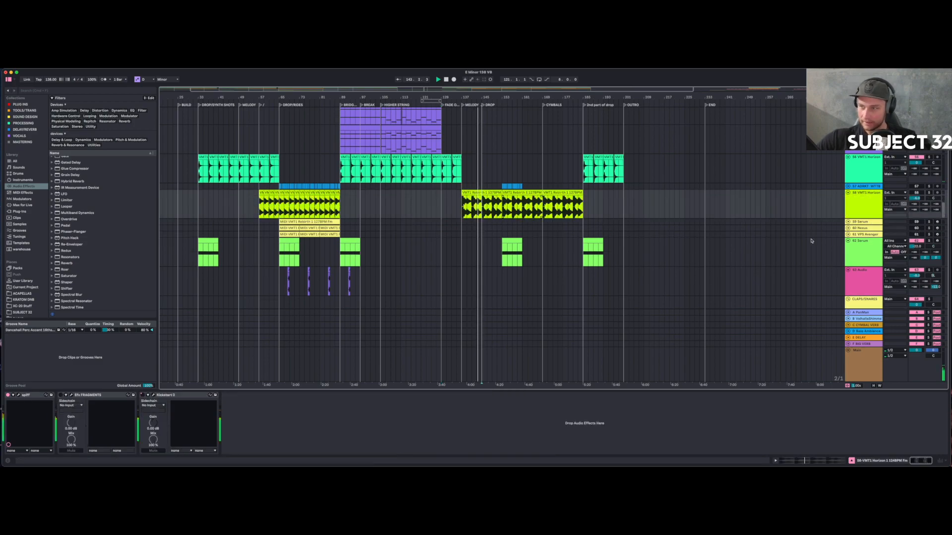
left_click(847, 193)
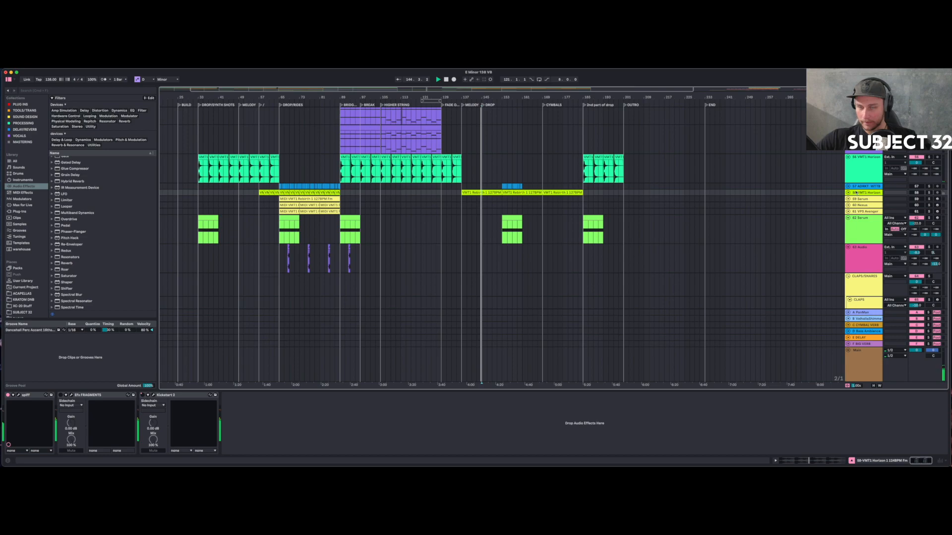
scroll(289, 198, "up", 15)
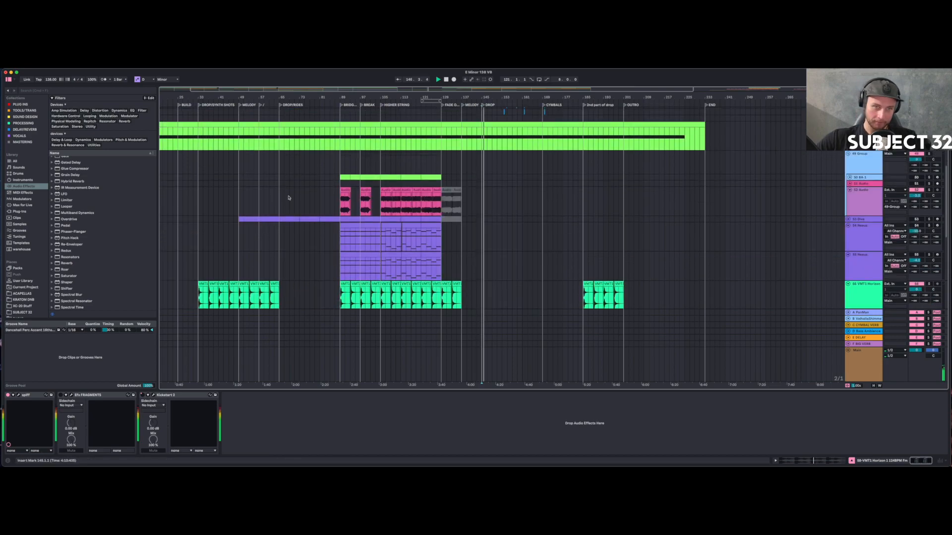
scroll(289, 197, "down", 2)
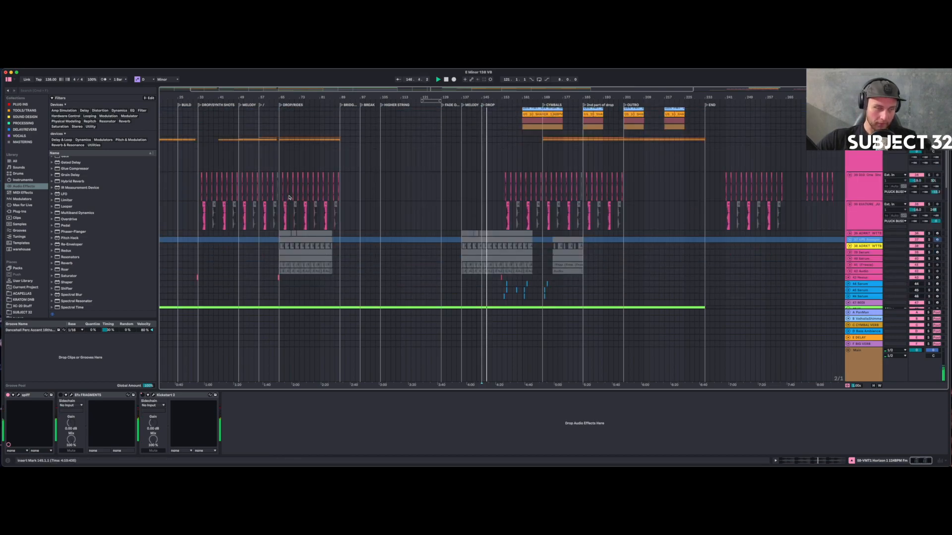
scroll(289, 198, "up", 2)
Play from bar 153, move the DROP marker there and examine the tracks around it.
left_click(502, 186)
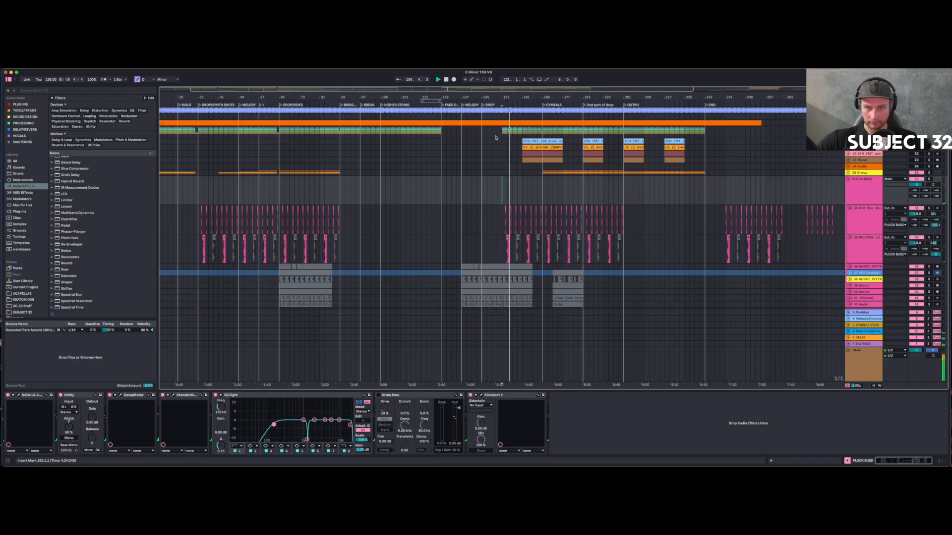
left_click_drag(482, 105, 502, 105)
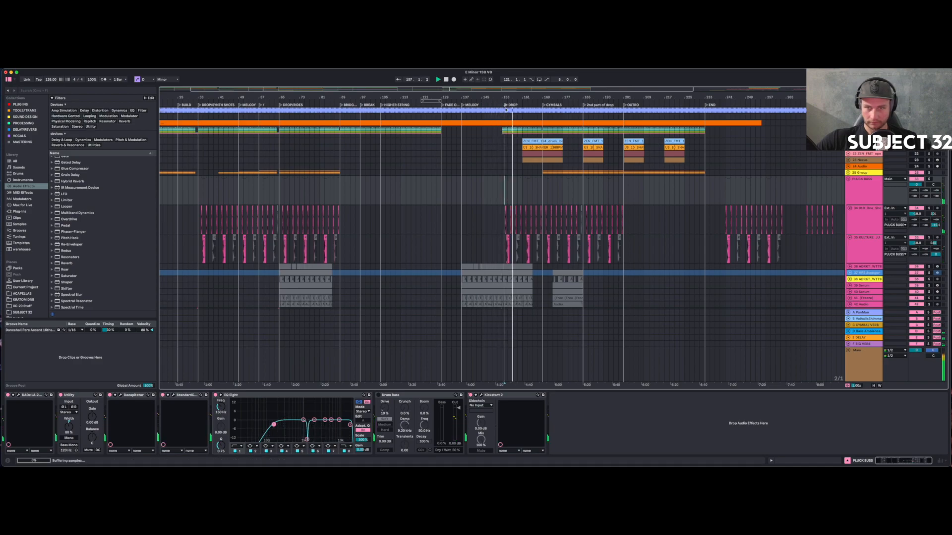
scroll(474, 128, "down", 15)
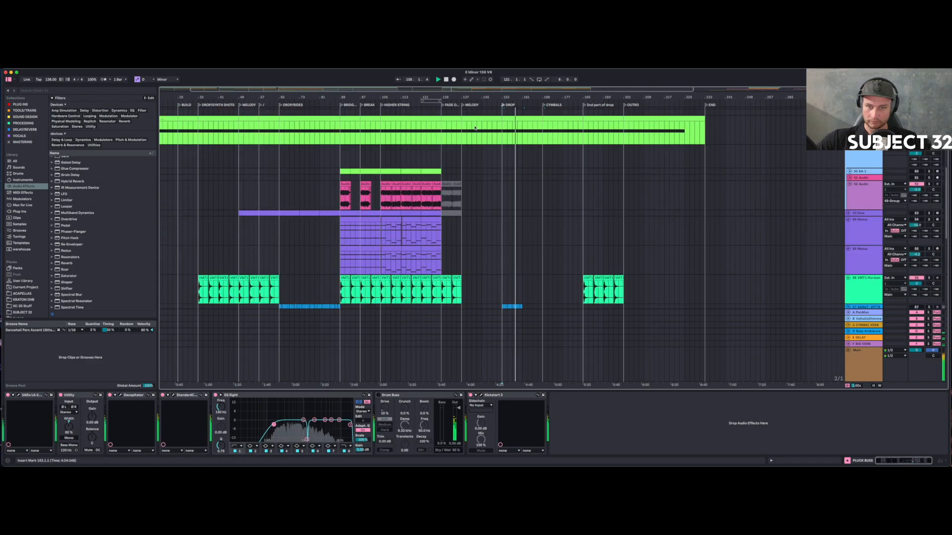
scroll(475, 127, "up", 3)
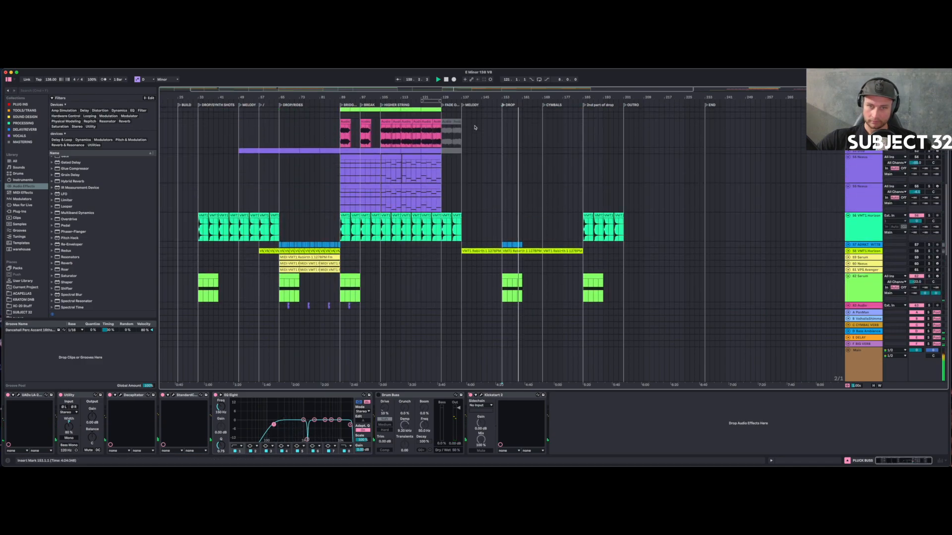
scroll(475, 125, "up", 5)
scroll(474, 125, "up", 8)
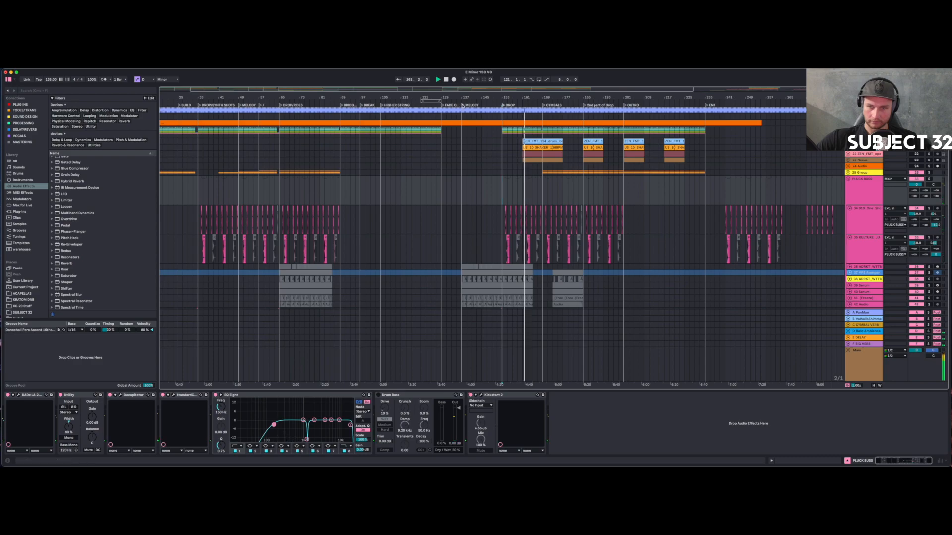
Move the MELODY marker to bar 145, with playback stopped there.
left_click(481, 192)
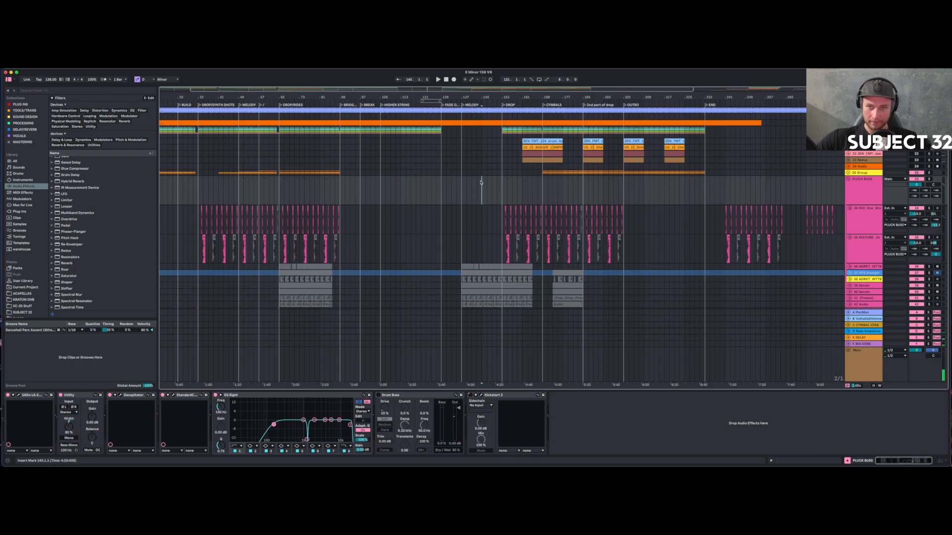
left_click_drag(462, 106, 484, 106)
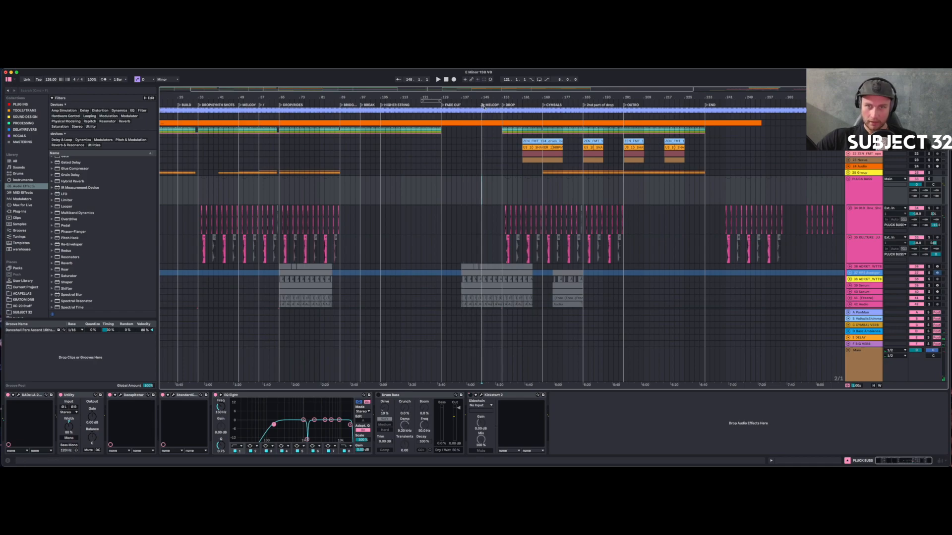
scroll(461, 158, "down", 5)
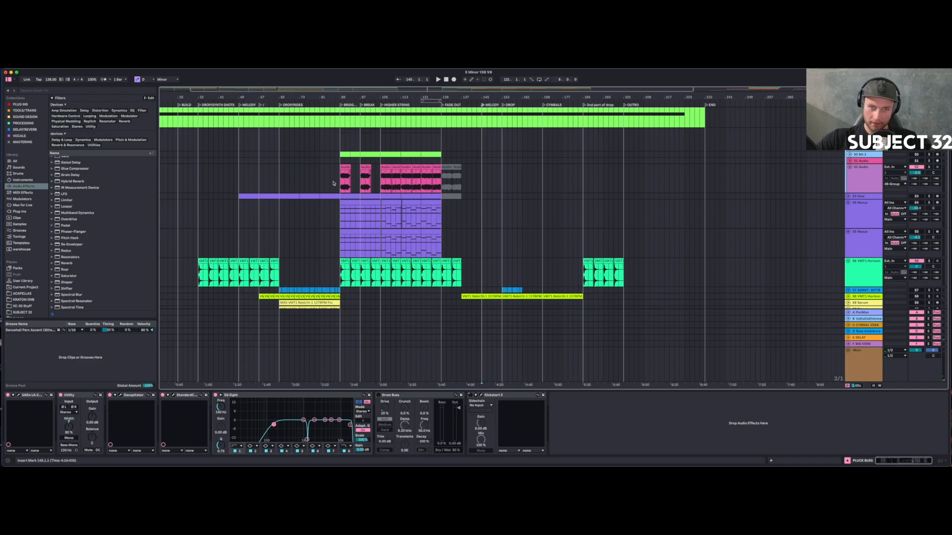
Try to move the two Nexus clips at bar 121 back to bar 105 and undo the move.
left_click_drag(382, 182, 441, 246)
left_click_drag(382, 94, 375, 141)
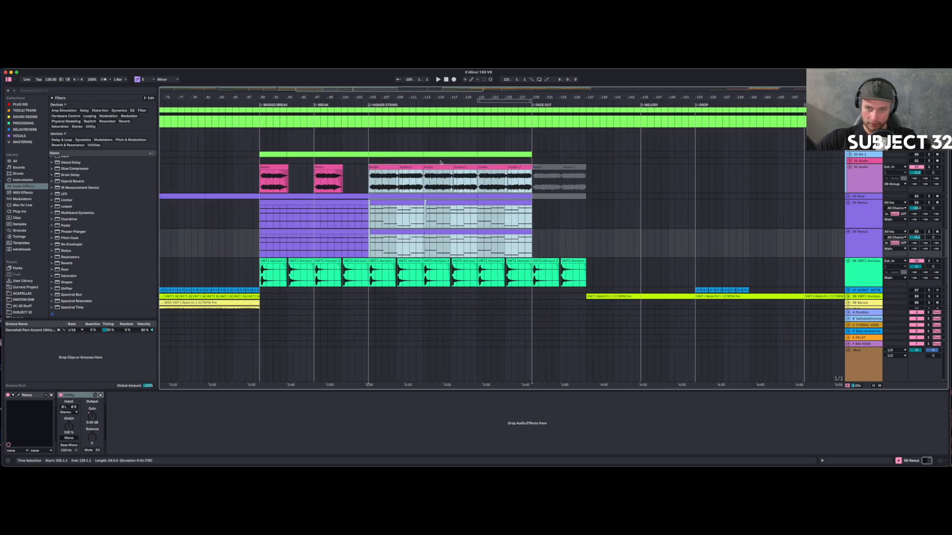
left_click(491, 201)
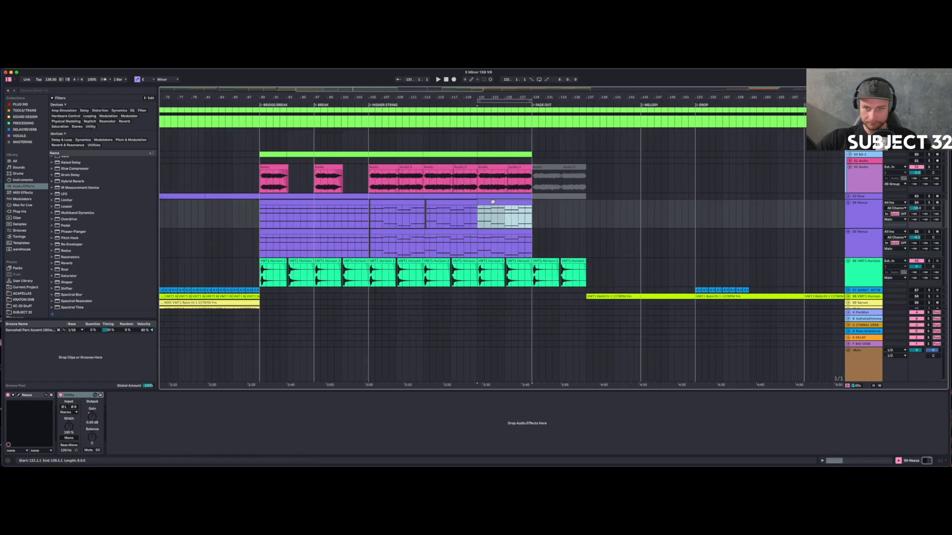
left_click(493, 232, "shift")
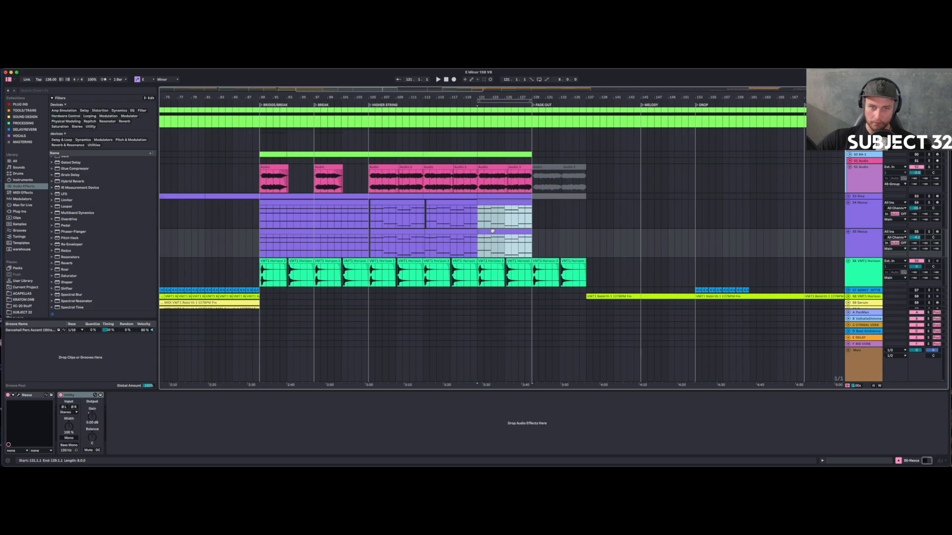
left_click_drag(492, 231, 384, 230)
key("super+z")
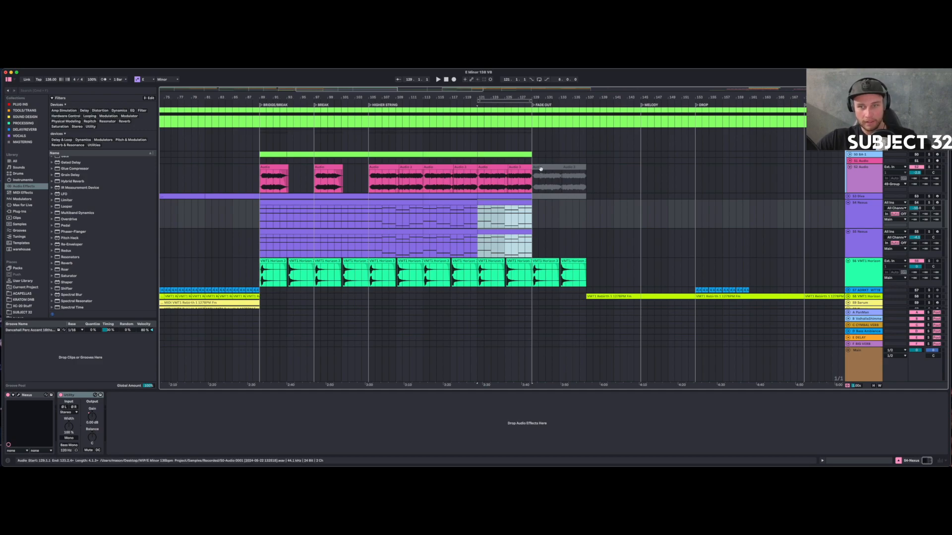
Unfold the Diva track and delete its muted clip and the two muted audio clips between bars 129 and 137.
left_click(864, 175)
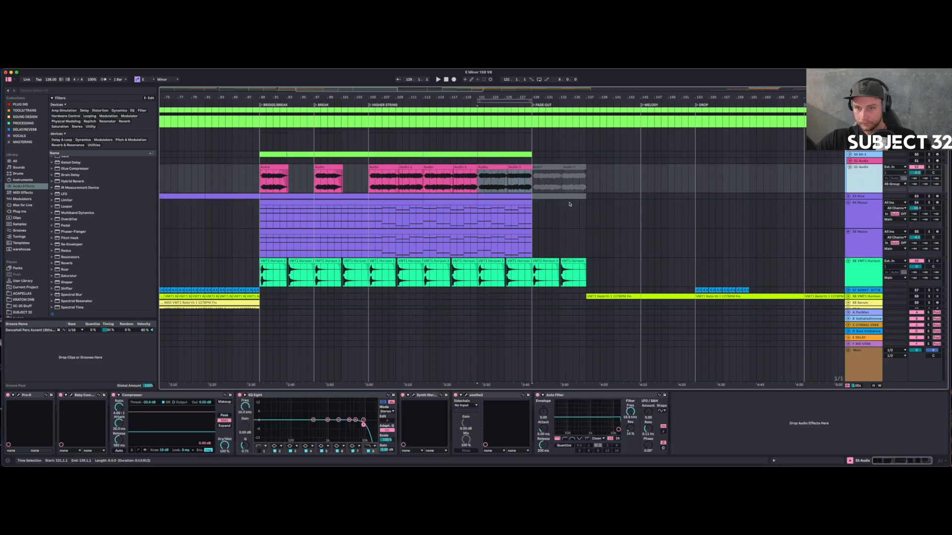
left_click(848, 196)
left_click(550, 197)
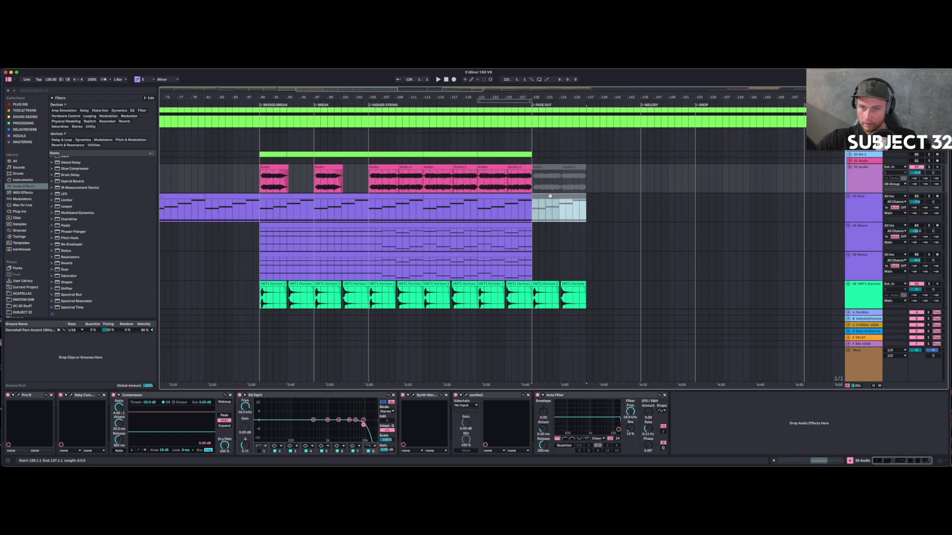
key("Delete")
left_click(543, 167)
key("Delete")
left_click(573, 168)
key("Delete")
Fold the 49 Group track and place the insert marker at bar 137 on the Diva track.
scroll(521, 181, "down", 3)
scroll(819, 263, "up", 10)
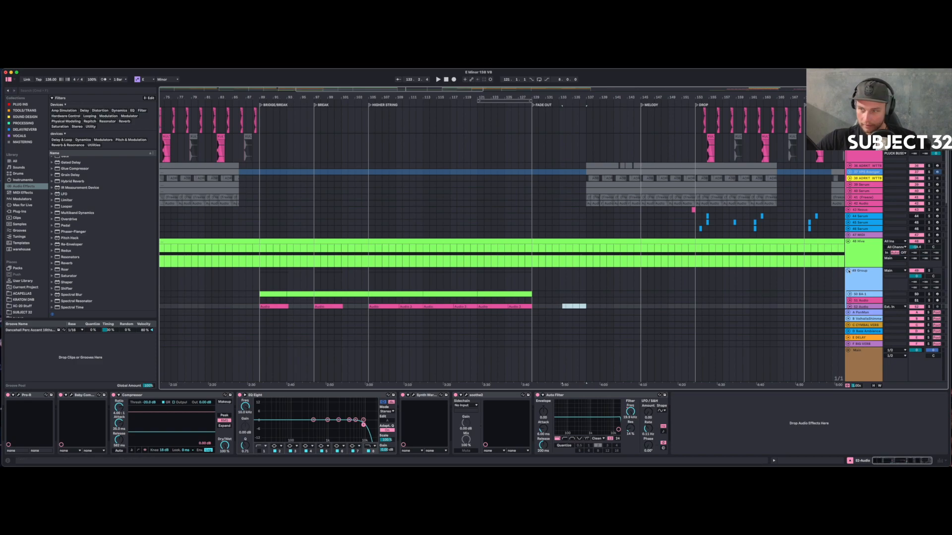
left_click(848, 271)
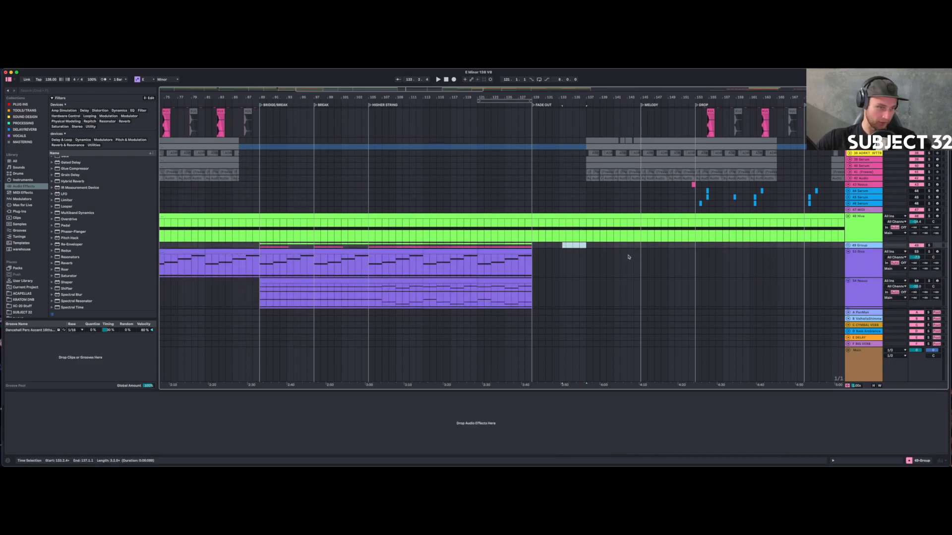
left_click(585, 262)
left_click_drag(412, 97, 374, 108)
scroll(400, 163, "up", 5)
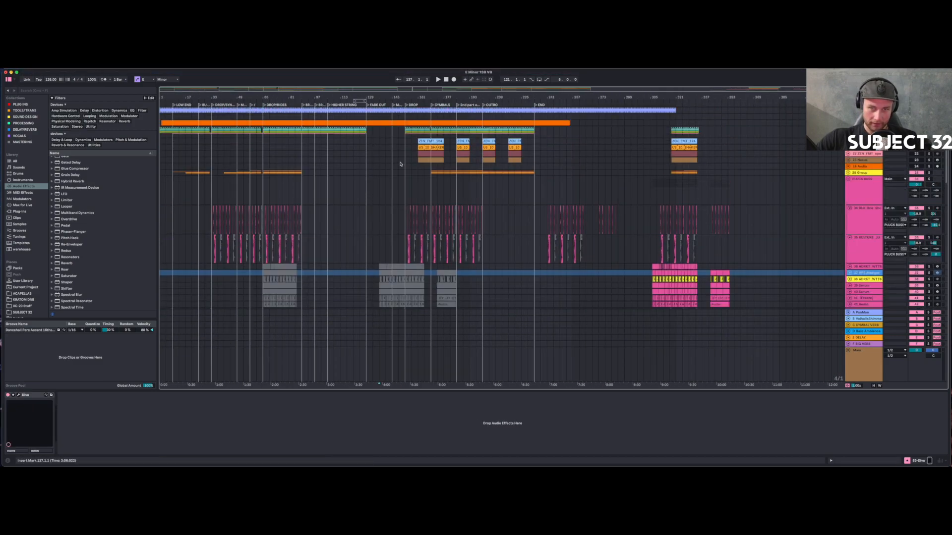